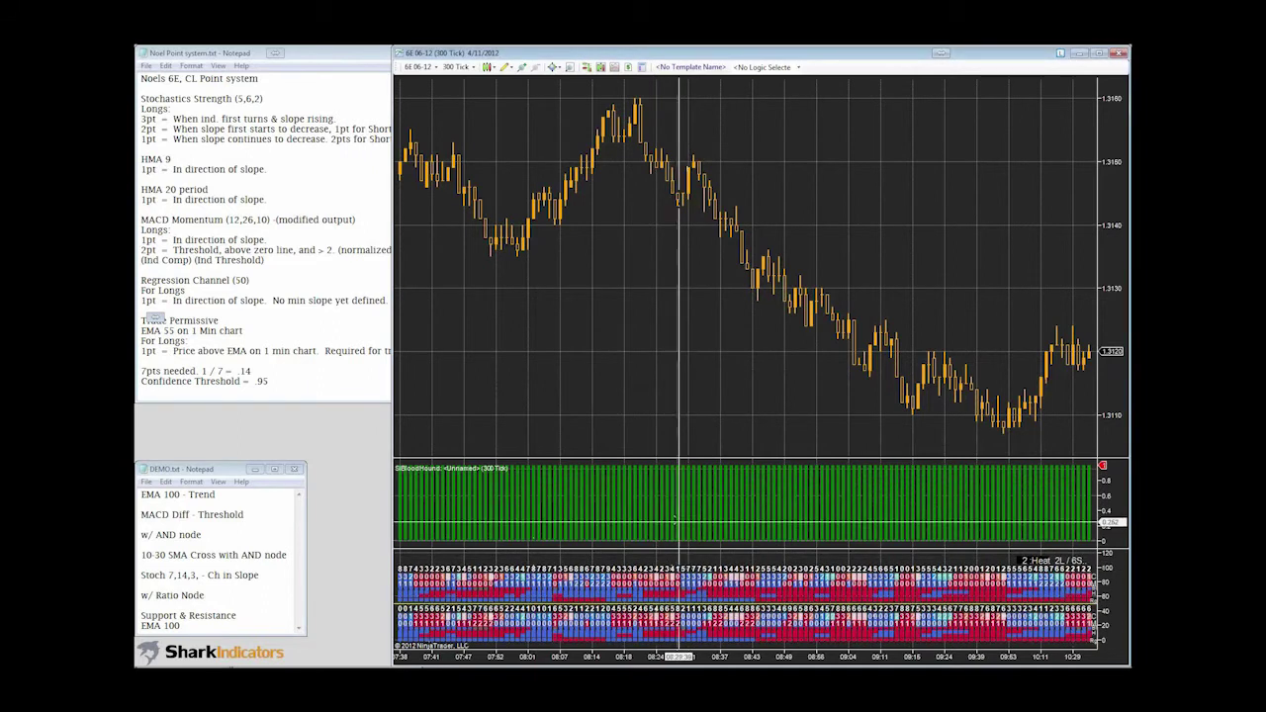
# - Open the SiBloodHound indicator's settings from the chart and bring up its template editor
pyautogui.click(677, 481)
pyautogui.doubleClick(677, 480)
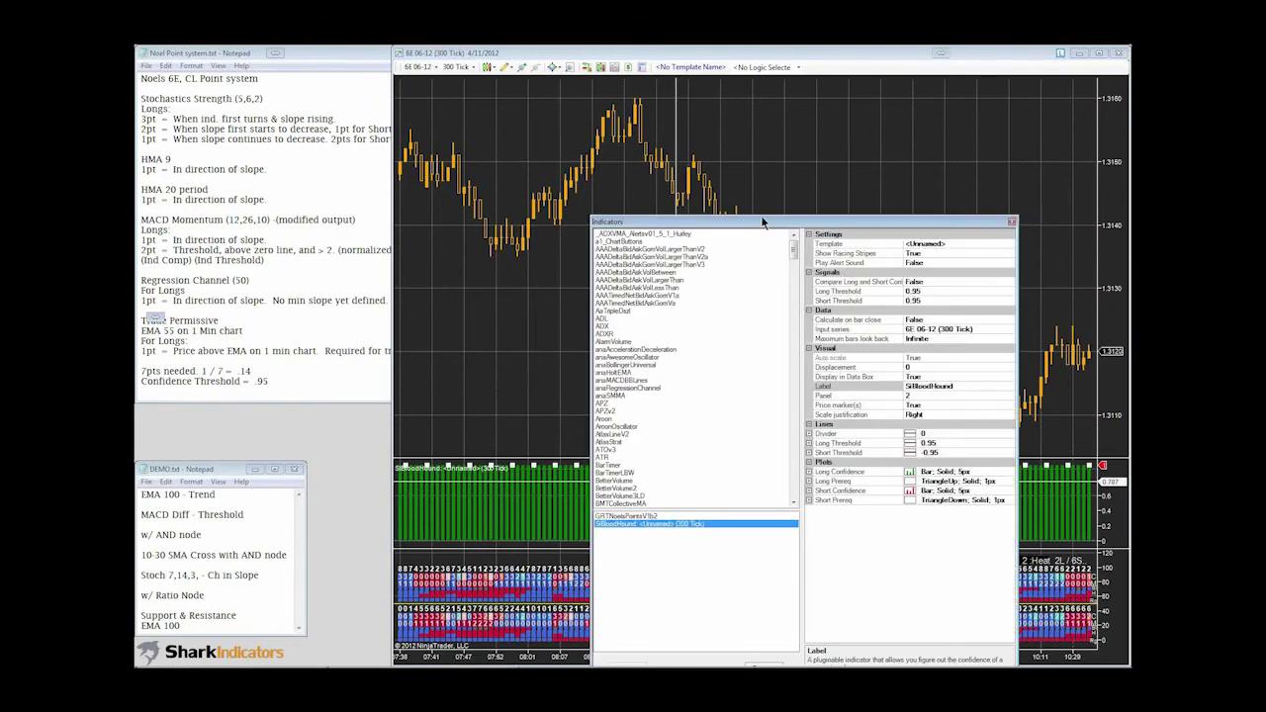
pyautogui.moveTo(762, 227); pyautogui.dragTo(697, 62)
pyautogui.click(917, 81)
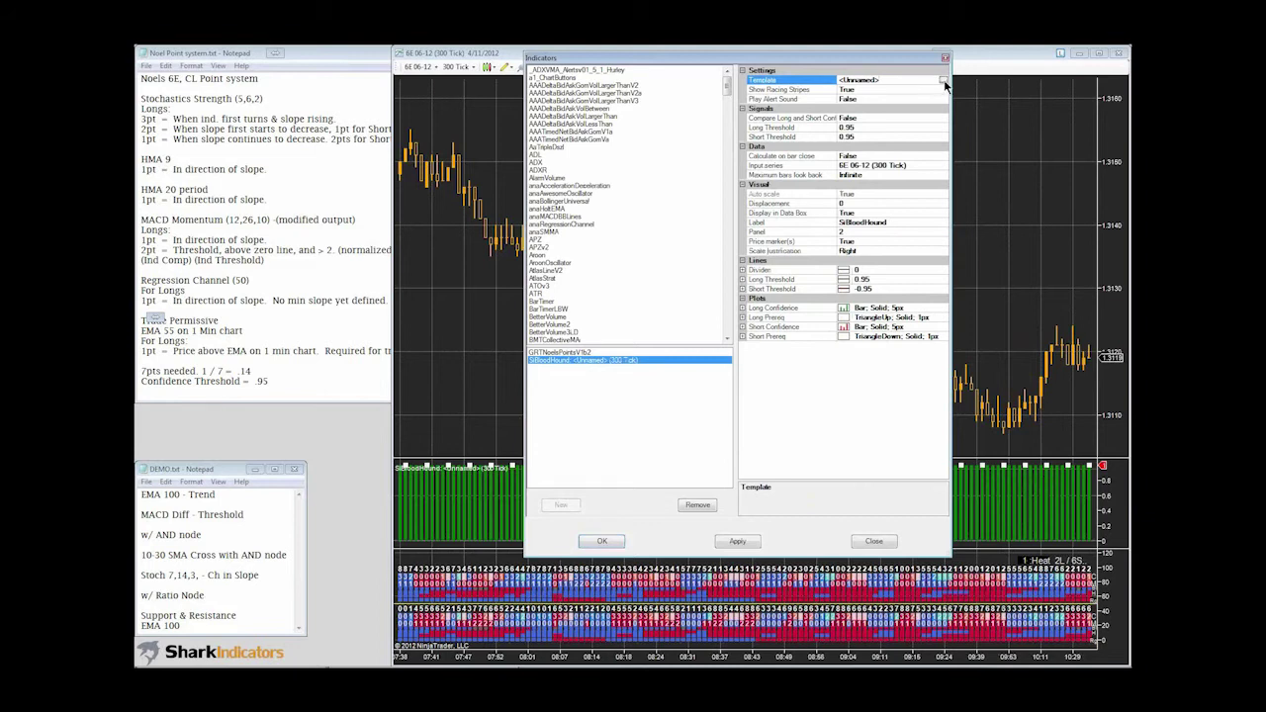
pyautogui.click(944, 80)
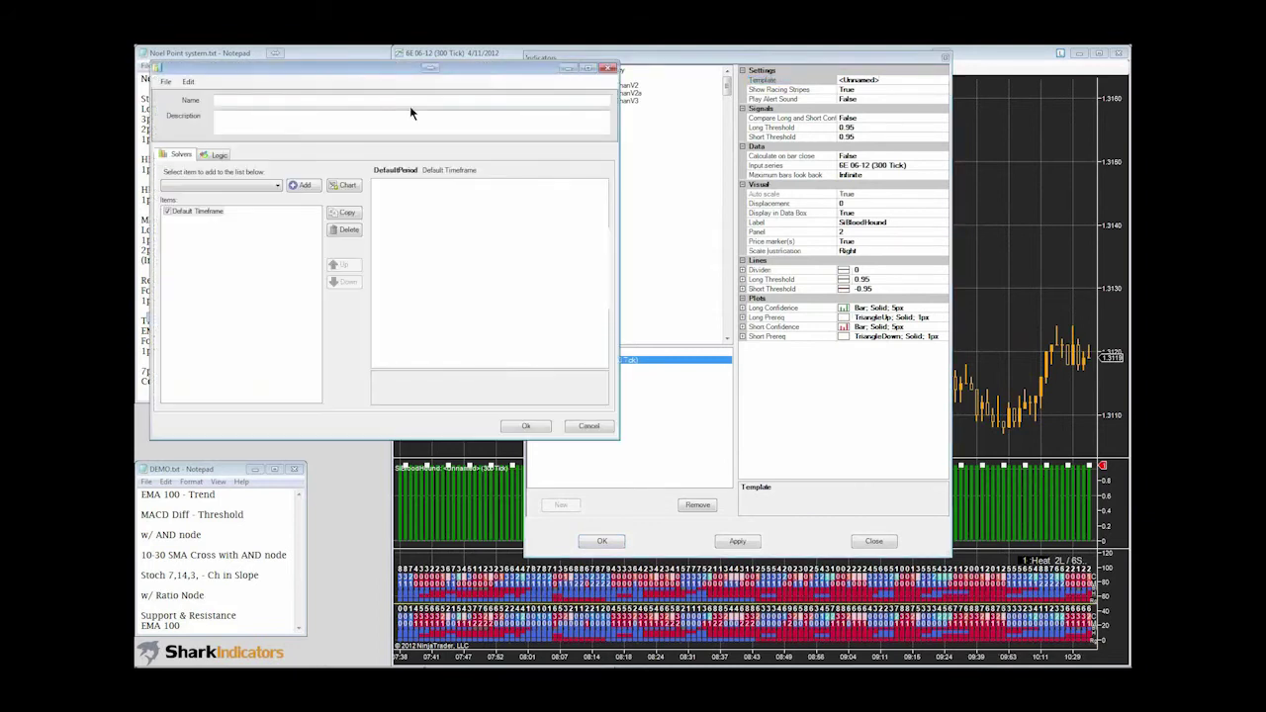
# - Name the new template "Noels system" and move its editor window clear of the notes
pyautogui.click(322, 101)
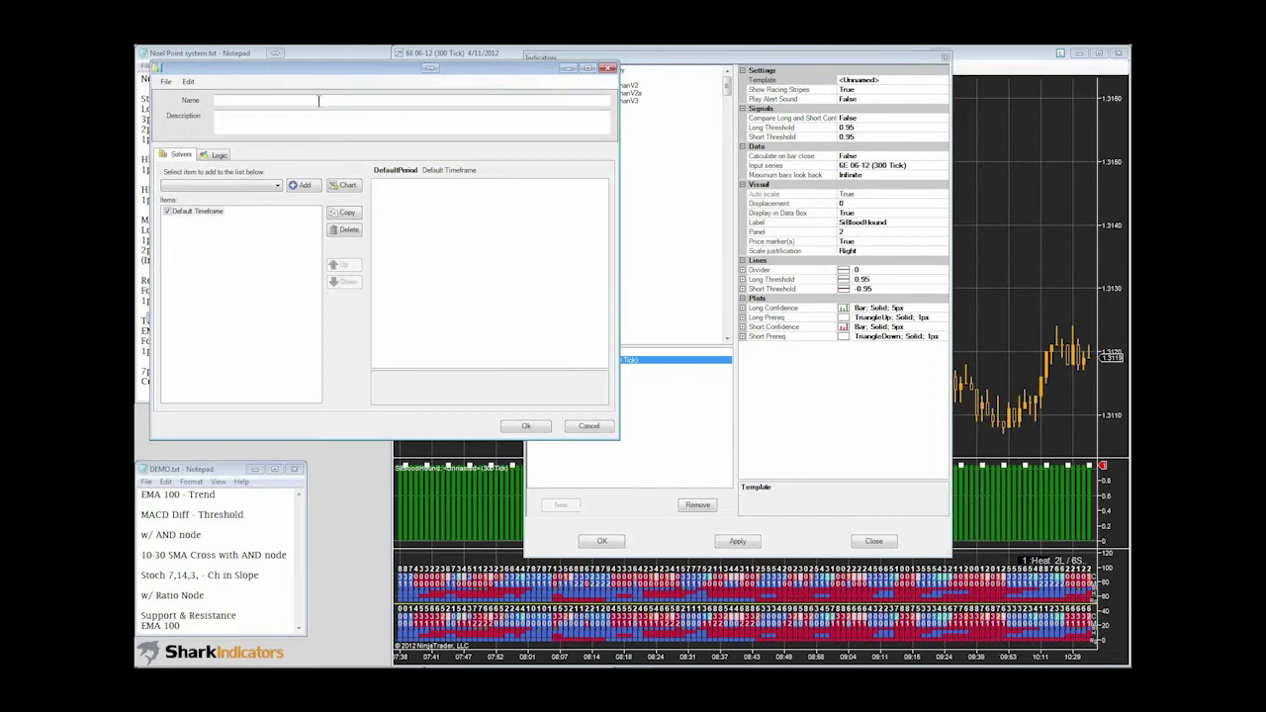
pyautogui.write('No')
pyautogui.write('els')
pyautogui.write(' as')
pyautogui.write('ys')
pyautogui.write('tem')
pyautogui.moveTo(255, 100); pyautogui.dragTo(216, 100)
pyautogui.moveTo(293, 73); pyautogui.dragTo(522, 59)
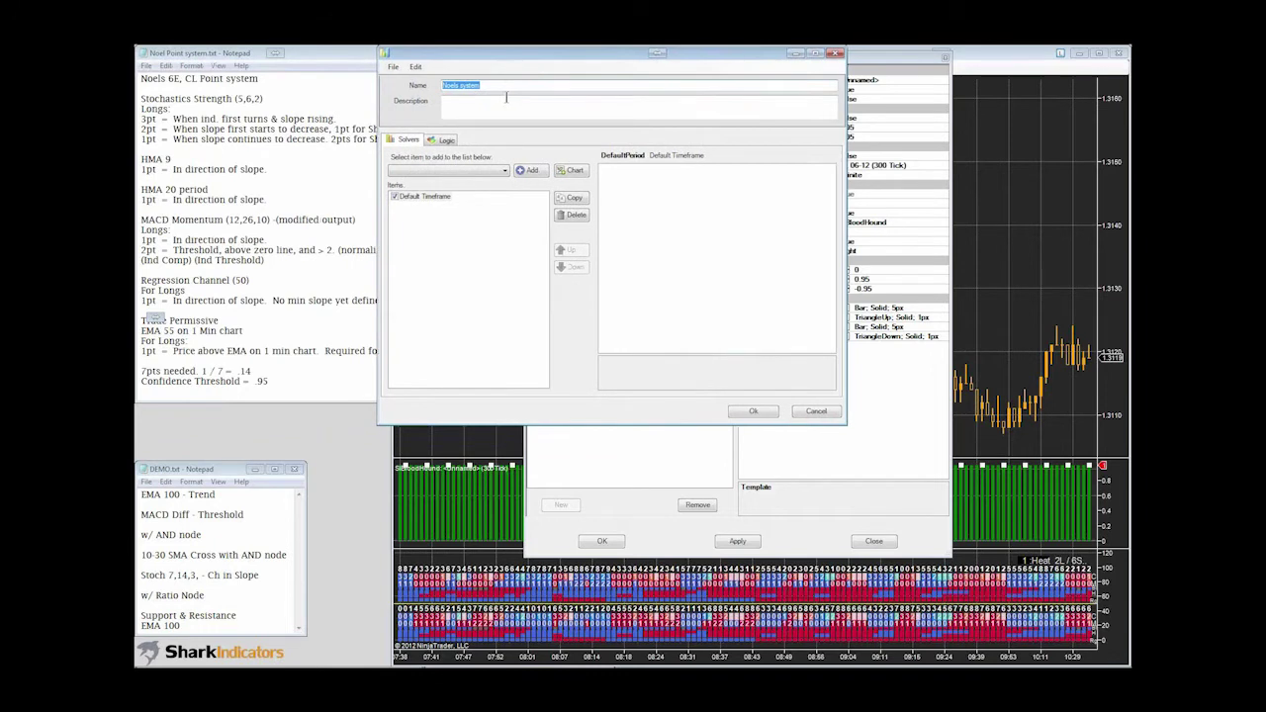
# - Highlight the point system's title line in the notes, and add a 1 Min chart timeframe to the template's solvers
pyautogui.click(307, 56)
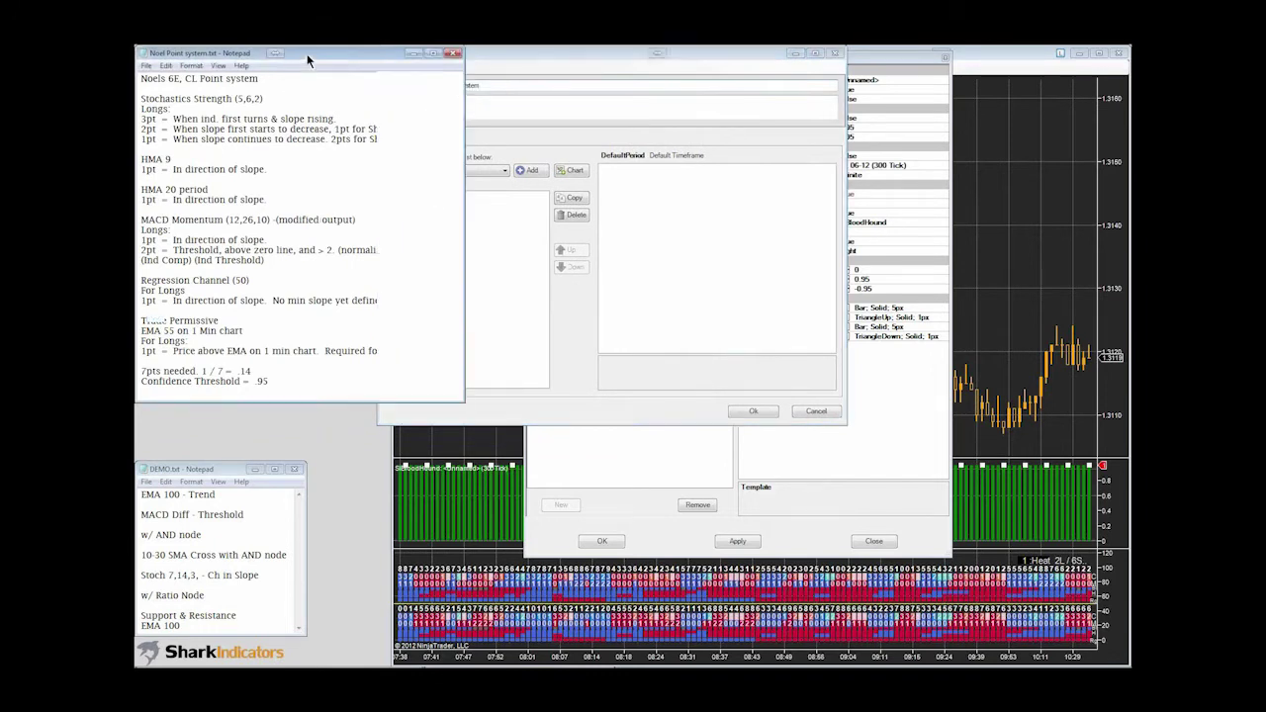
pyautogui.moveTo(141, 78); pyautogui.dragTo(256, 78)
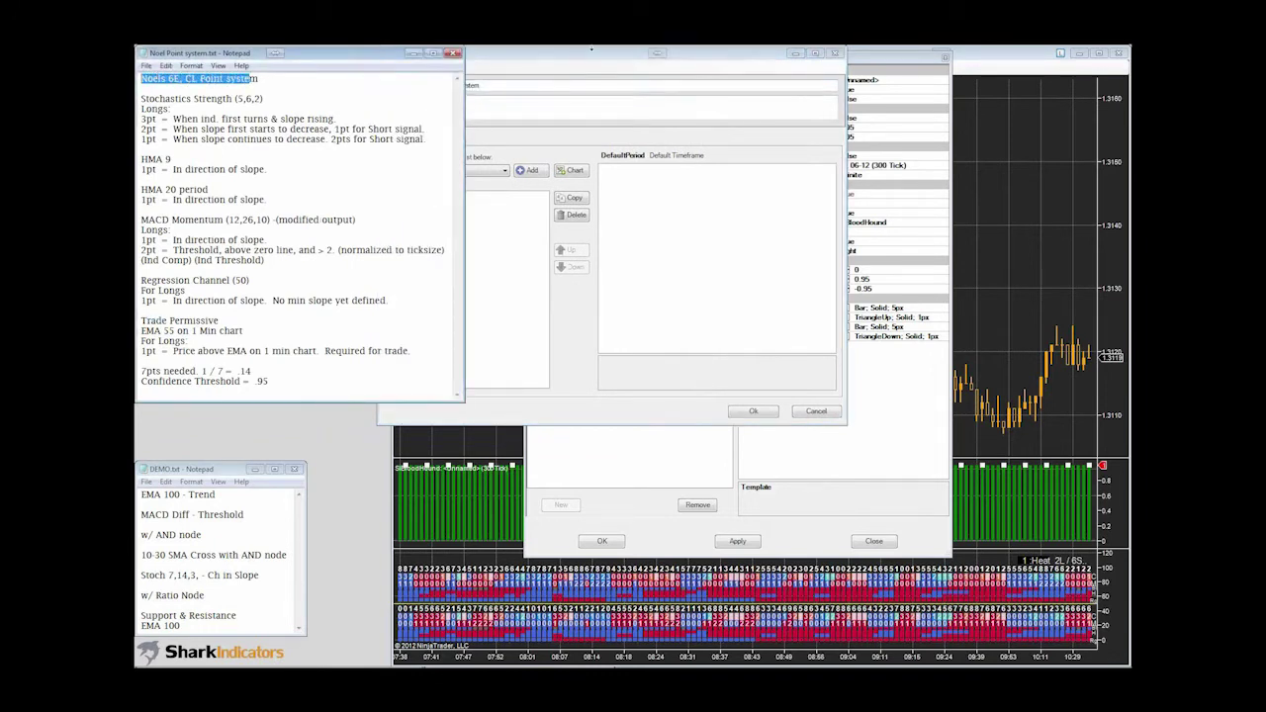
pyautogui.click(568, 55)
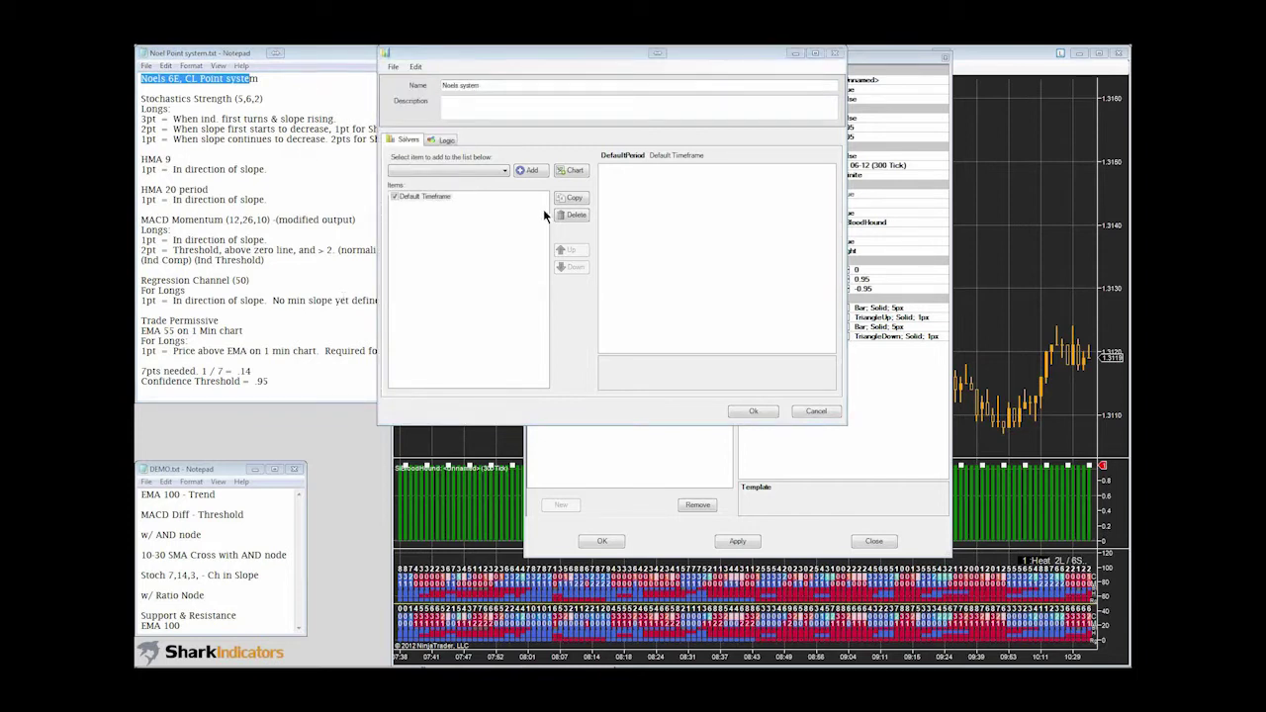
pyautogui.click(575, 170)
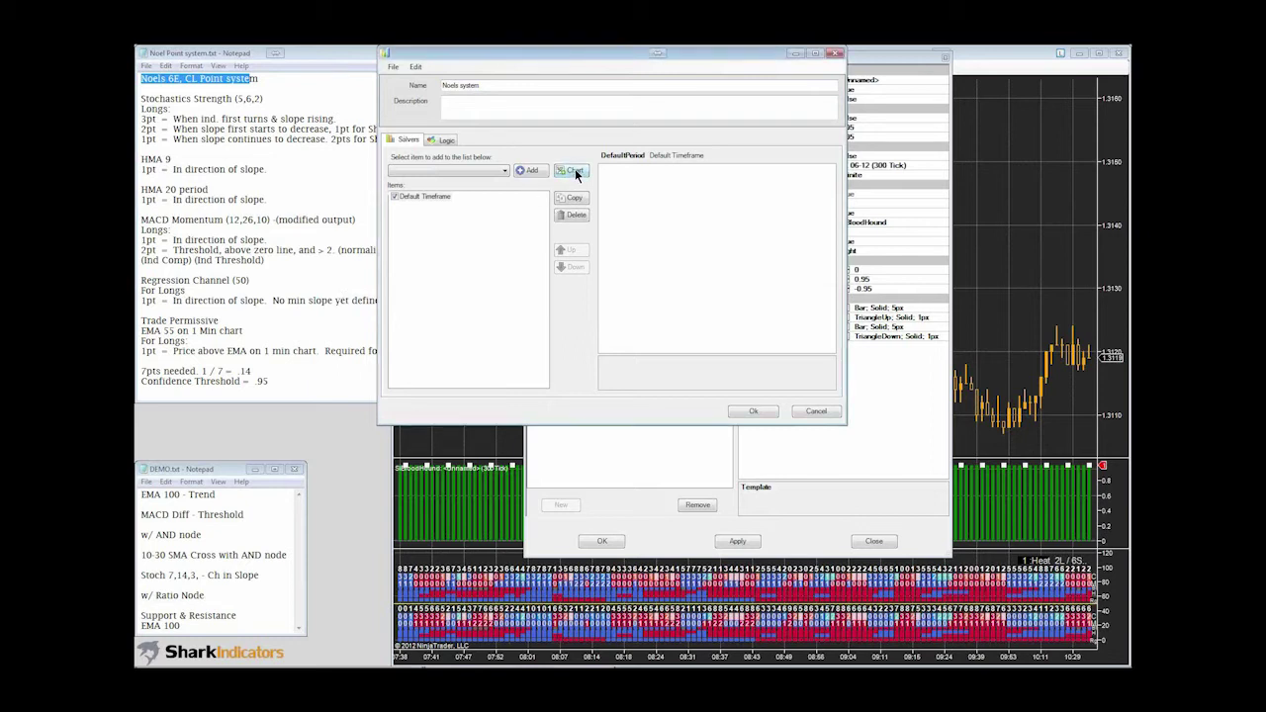
# - Save the template as Noels System.xml in the BloodHound folder, overwriting the existing file, and accept the indicator settings
pyautogui.click(753, 411)
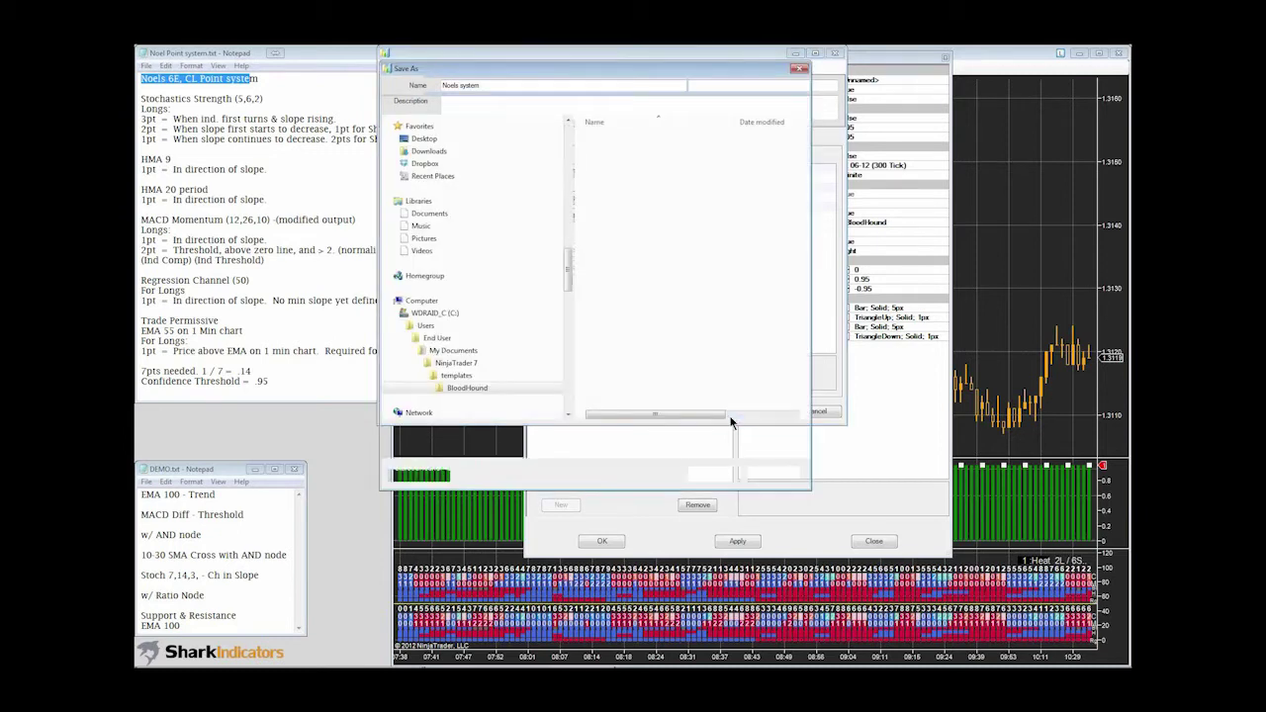
pyautogui.write('Noels system')
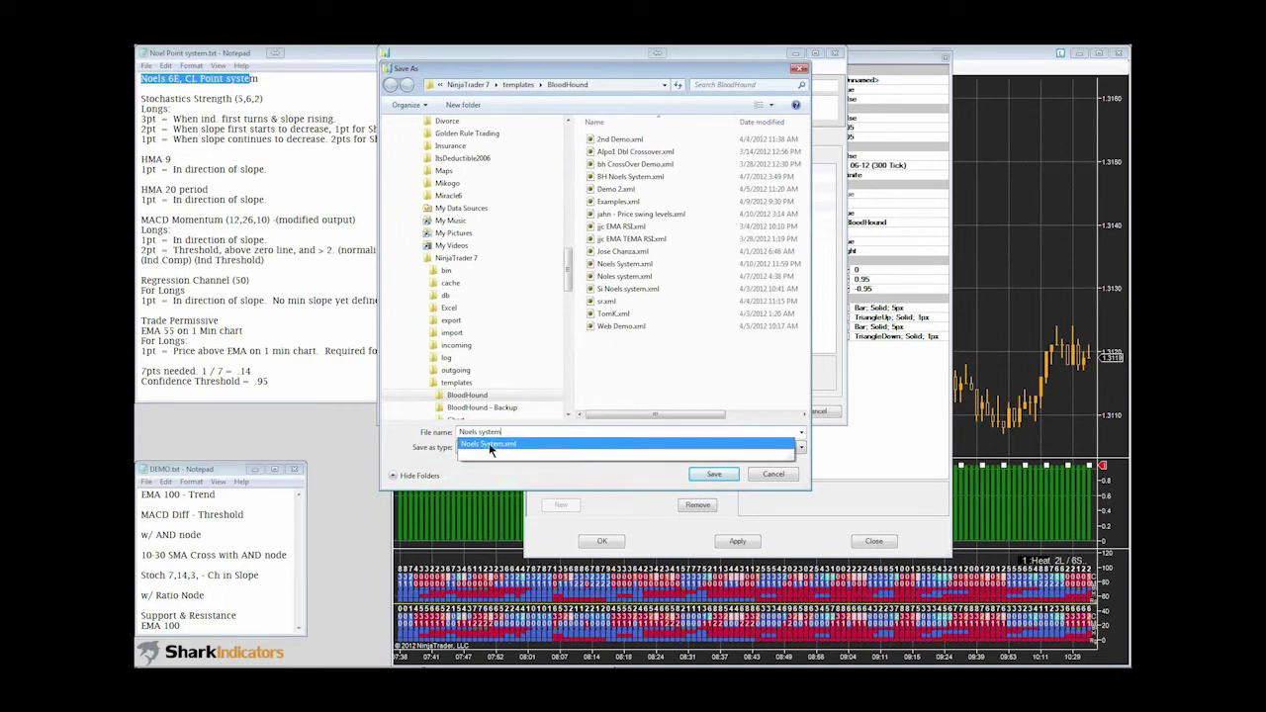
pyautogui.click(557, 461)
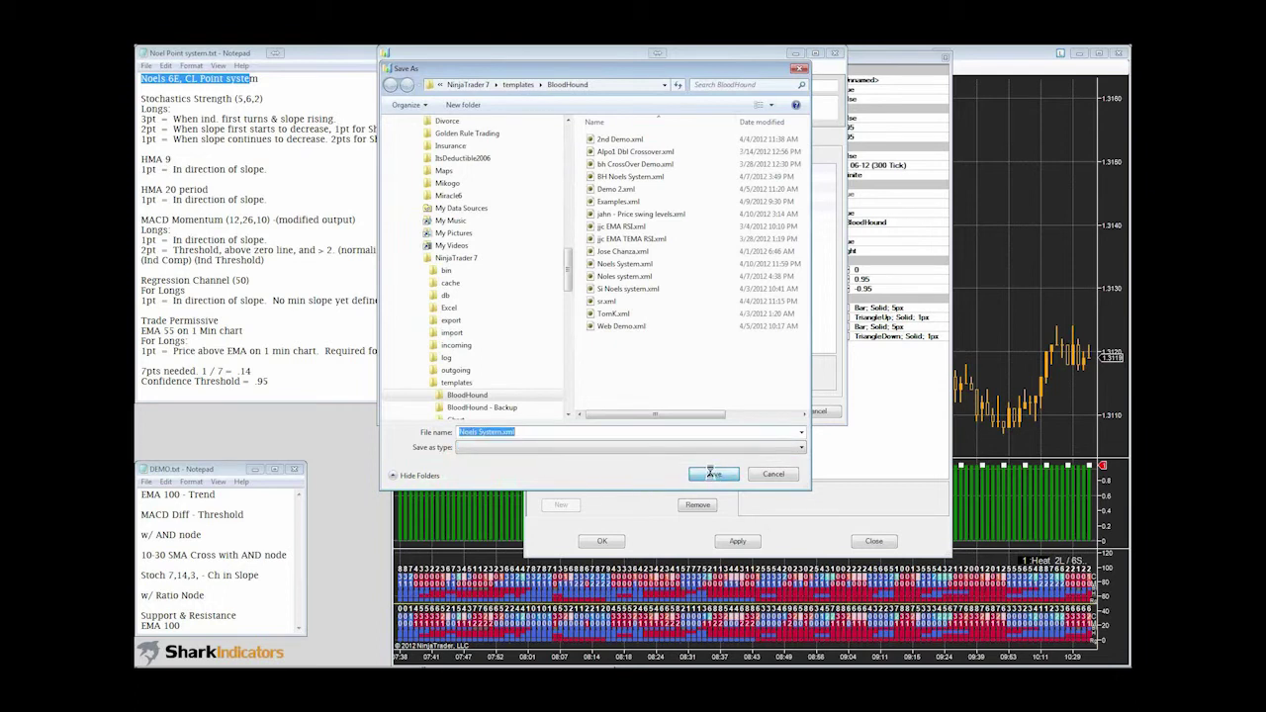
pyautogui.click(711, 473)
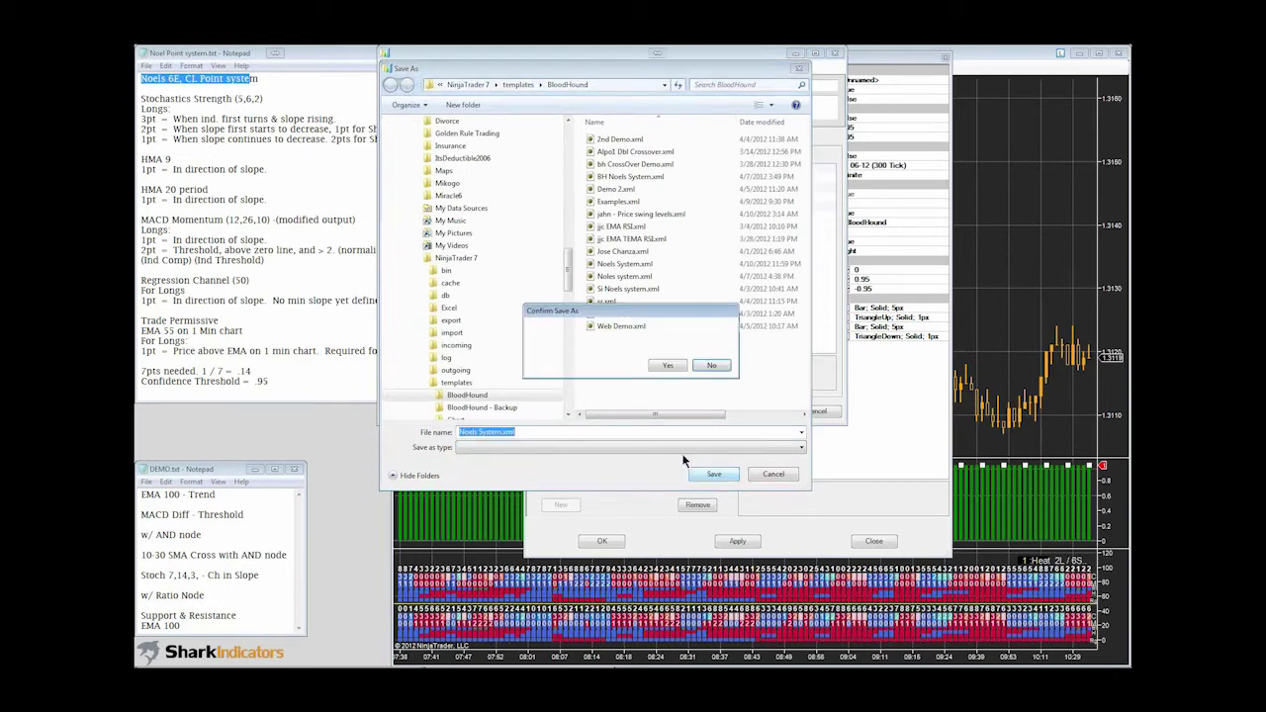
pyautogui.click(667, 367)
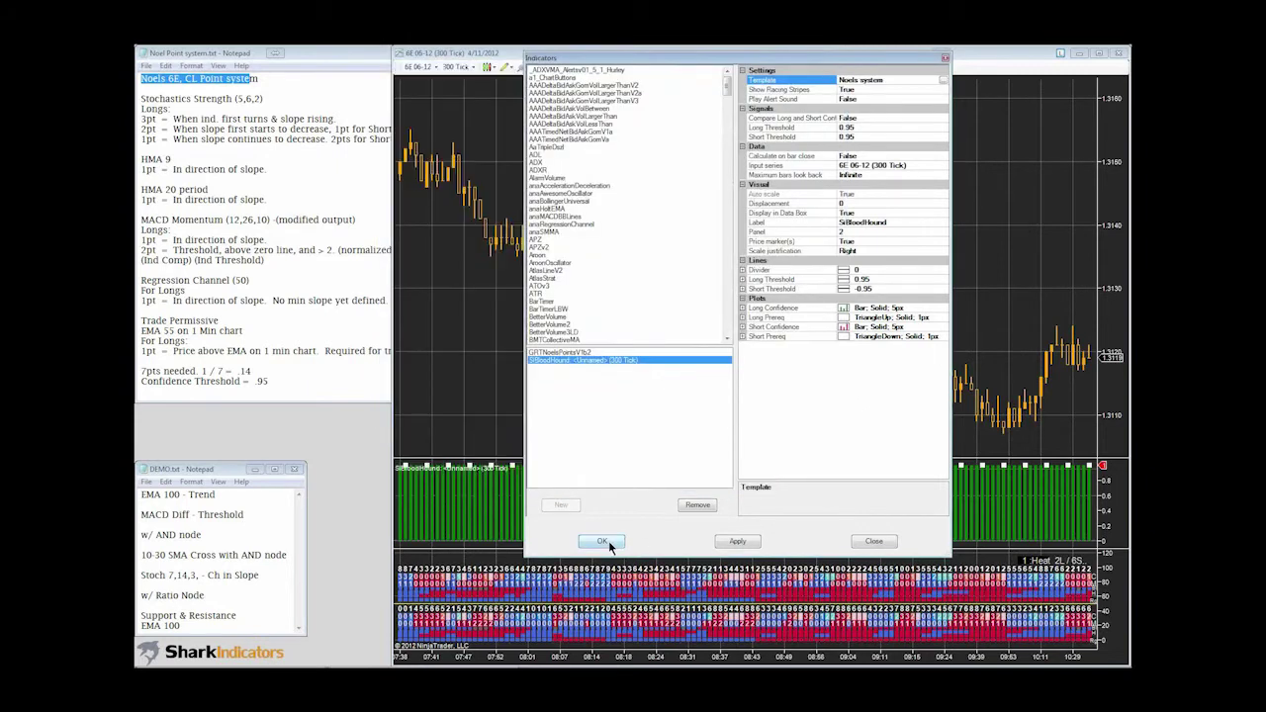
pyautogui.click(608, 540)
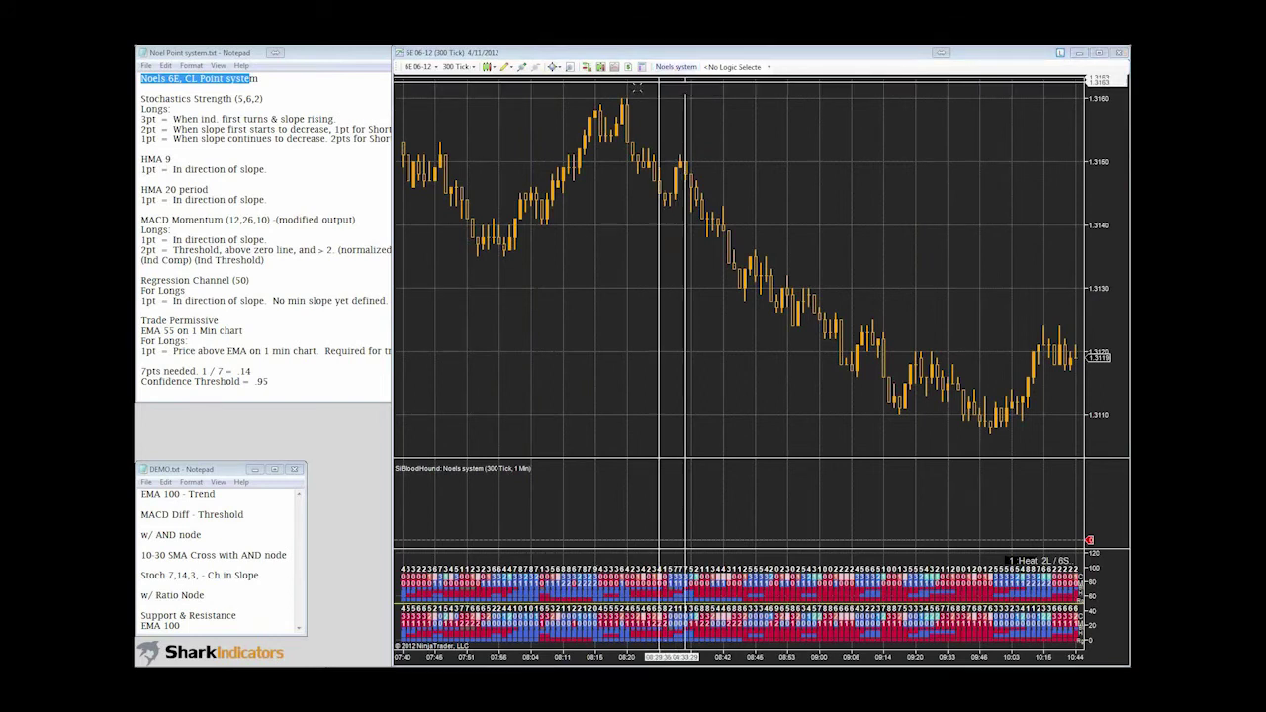
# - Open the Noels system template for editing from the chart, with its window placed beside the notes
pyautogui.click(676, 66)
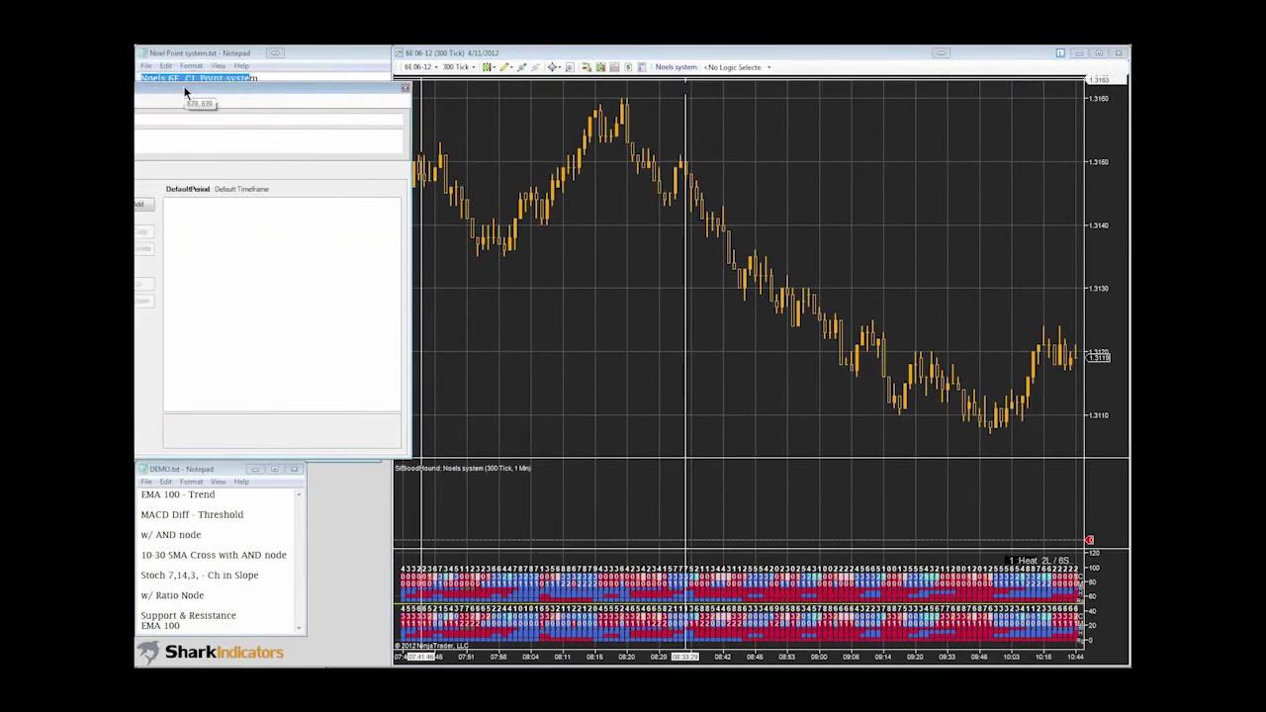
pyautogui.moveTo(321, 116); pyautogui.dragTo(633, 49)
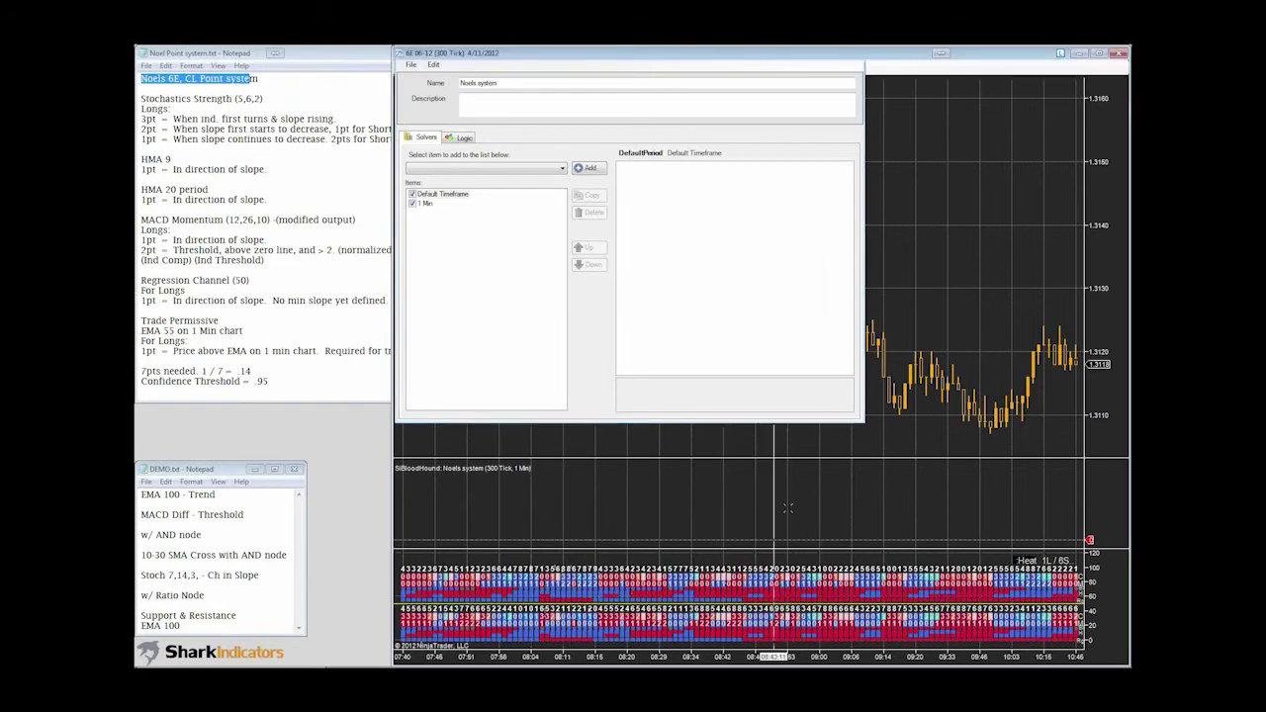
pyautogui.click(781, 469)
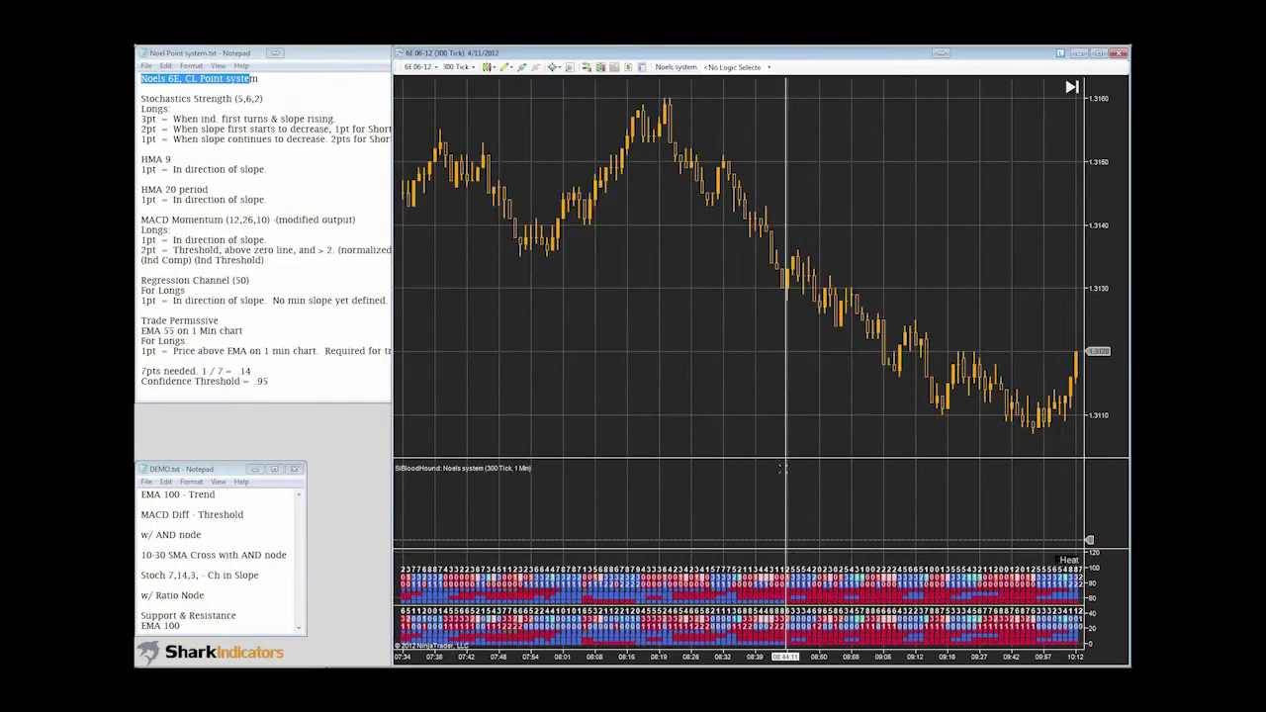
pyautogui.click(674, 68)
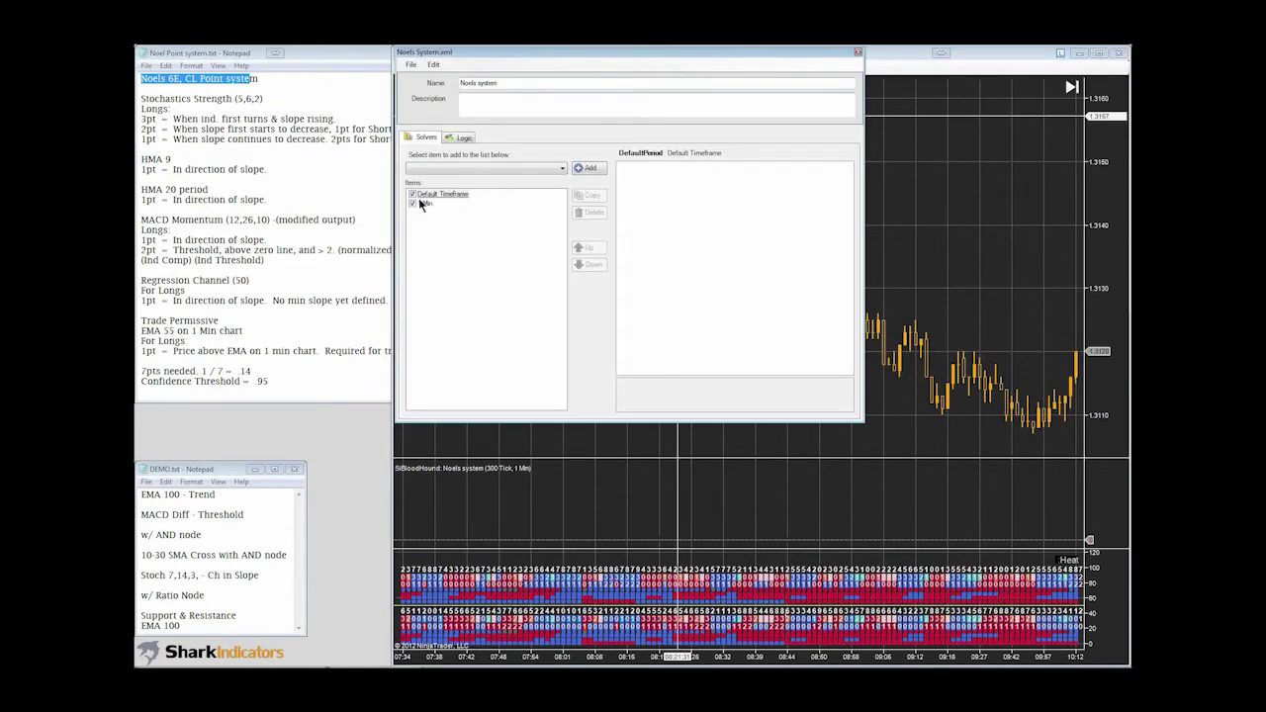
# - Copy the word "Stochastics" from the notes and add an Indicator Change In Slope solver to the Default Timeframe
pyautogui.click(143, 99)
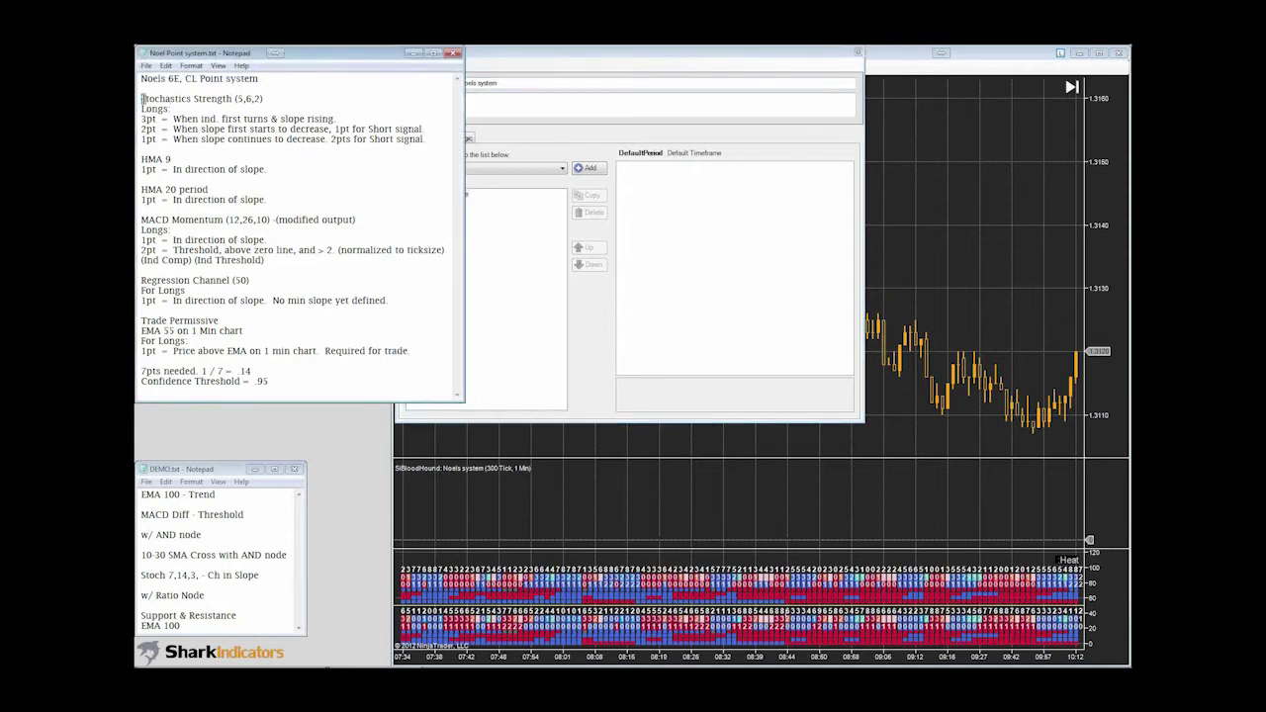
pyautogui.moveTo(141, 99); pyautogui.dragTo(190, 99)
pyautogui.hotkey('ctrl', 'c')
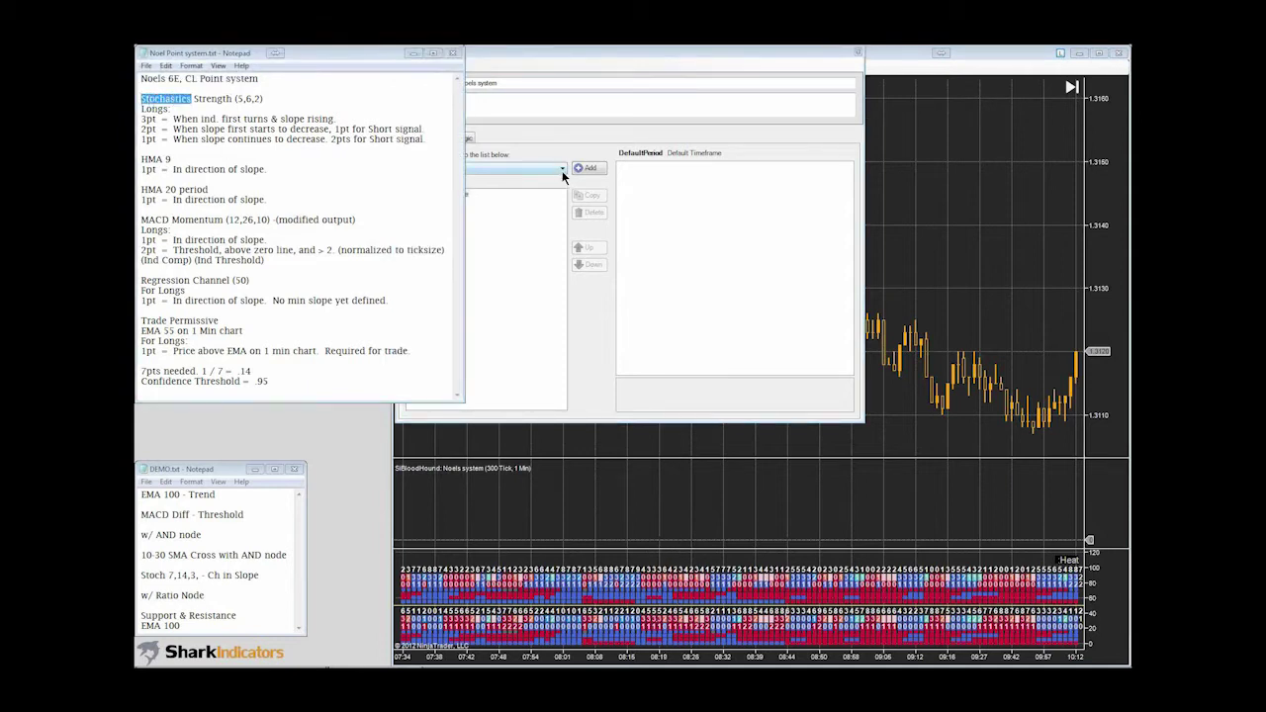
pyautogui.click(562, 170)
pyautogui.click(460, 198)
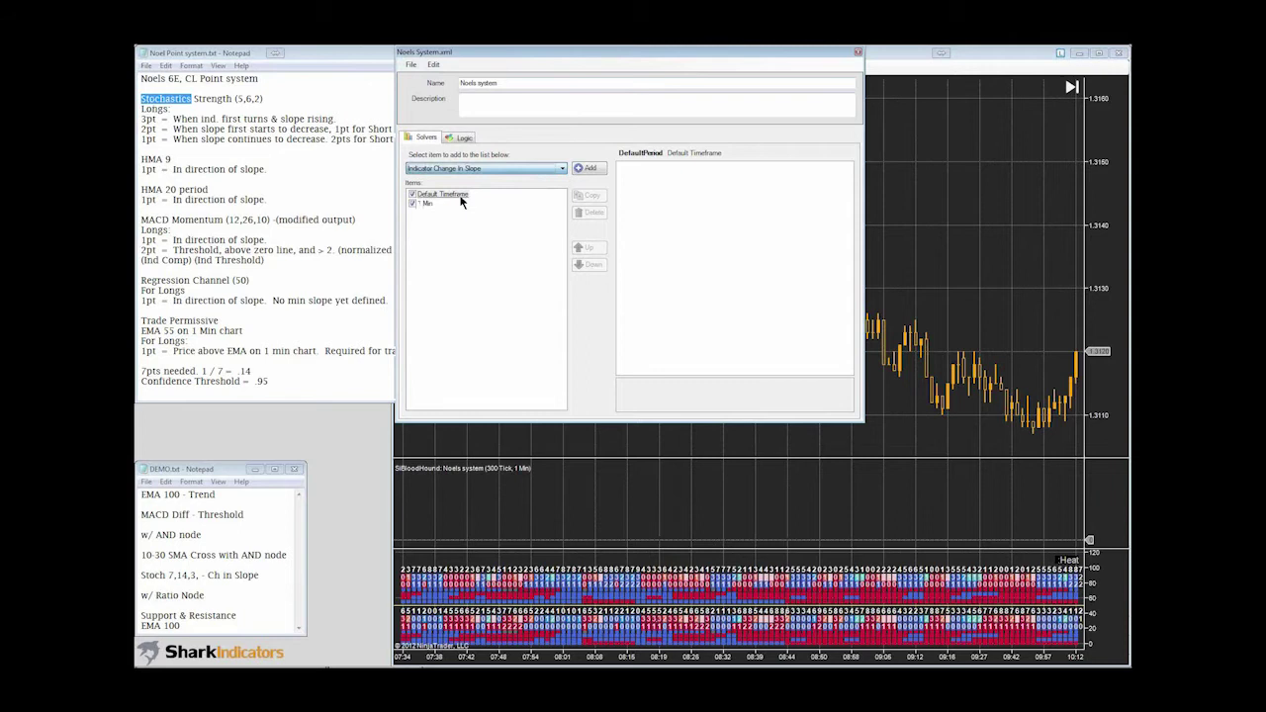
pyautogui.click(589, 168)
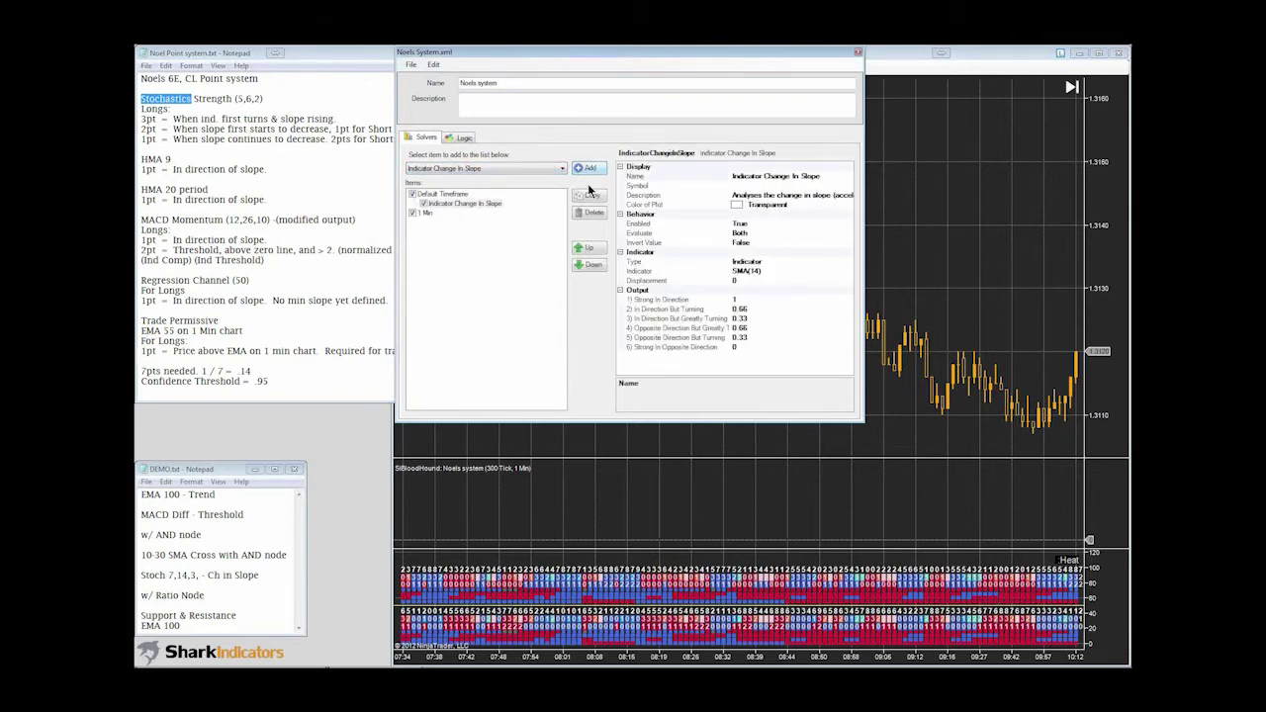
# - Rename the added slope solver to "Stochastics Change In Slope" using the copied word
pyautogui.click(474, 203)
pyautogui.click(760, 178)
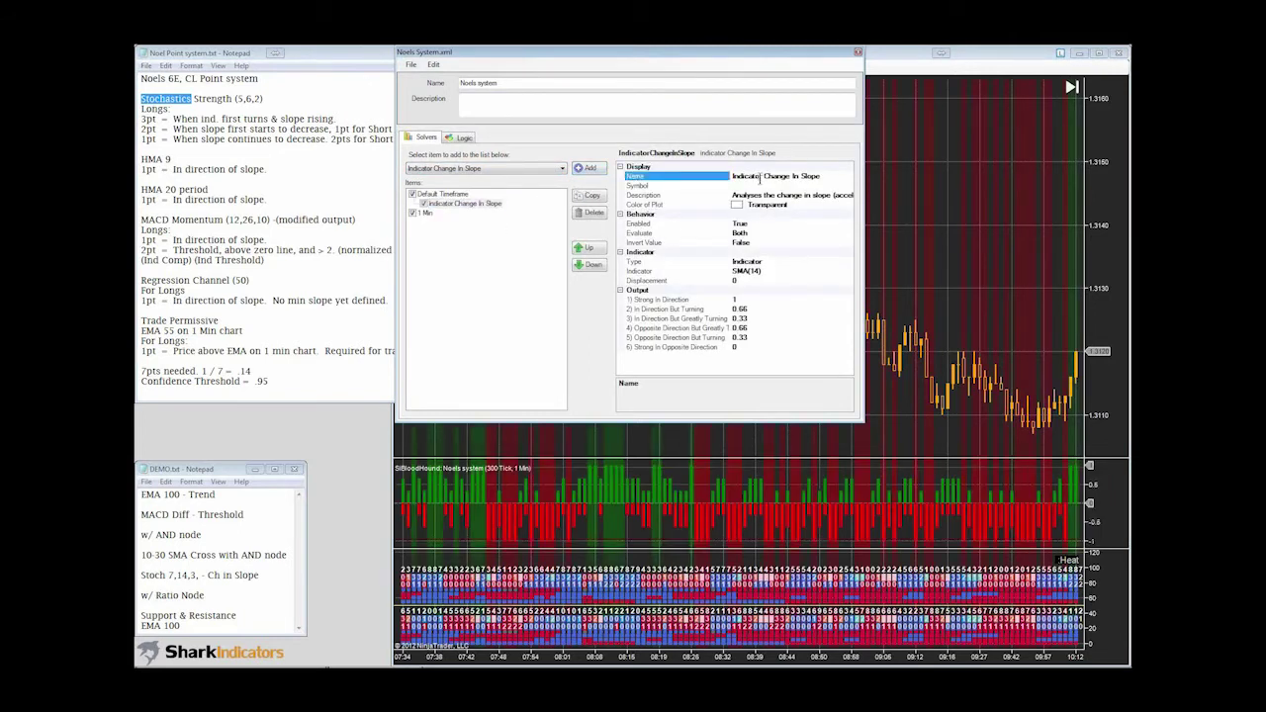
pyautogui.moveTo(761, 178); pyautogui.dragTo(737, 177)
pyautogui.hotkey('ctrl', 'v')
# - Replace the solver's SMA indicator with Stochastics
pyautogui.click(847, 273)
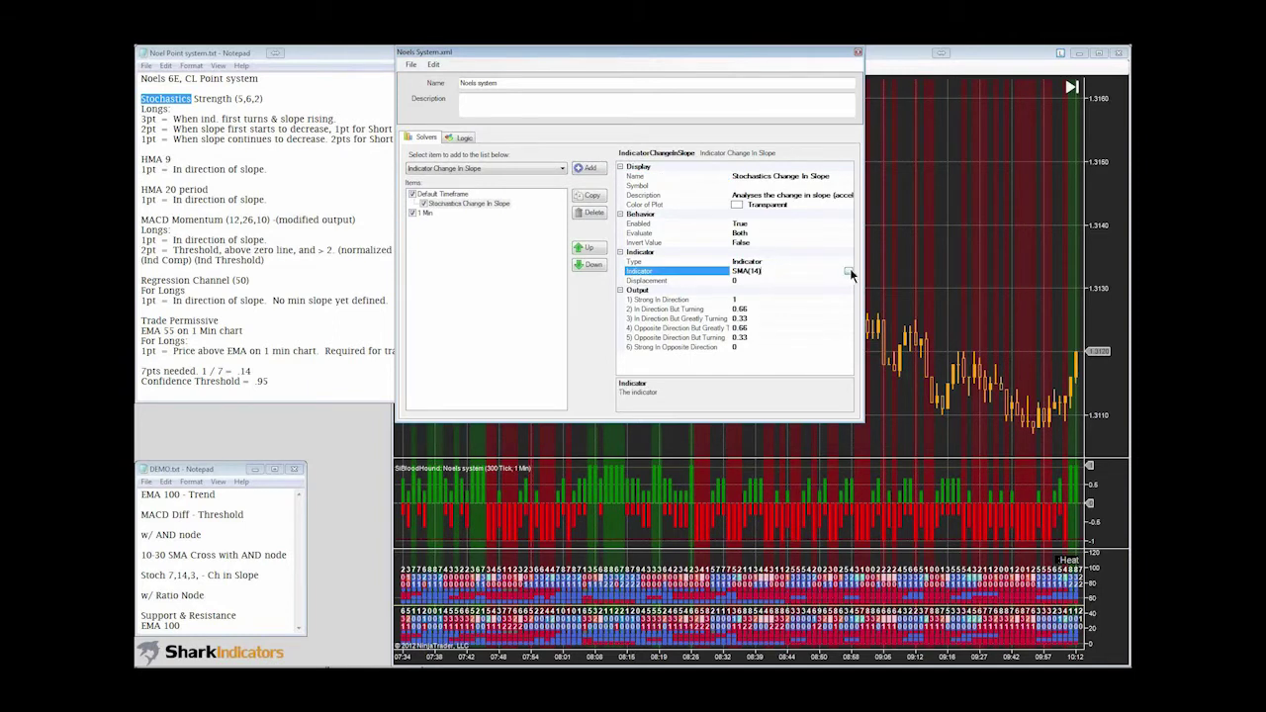
pyautogui.click(849, 270)
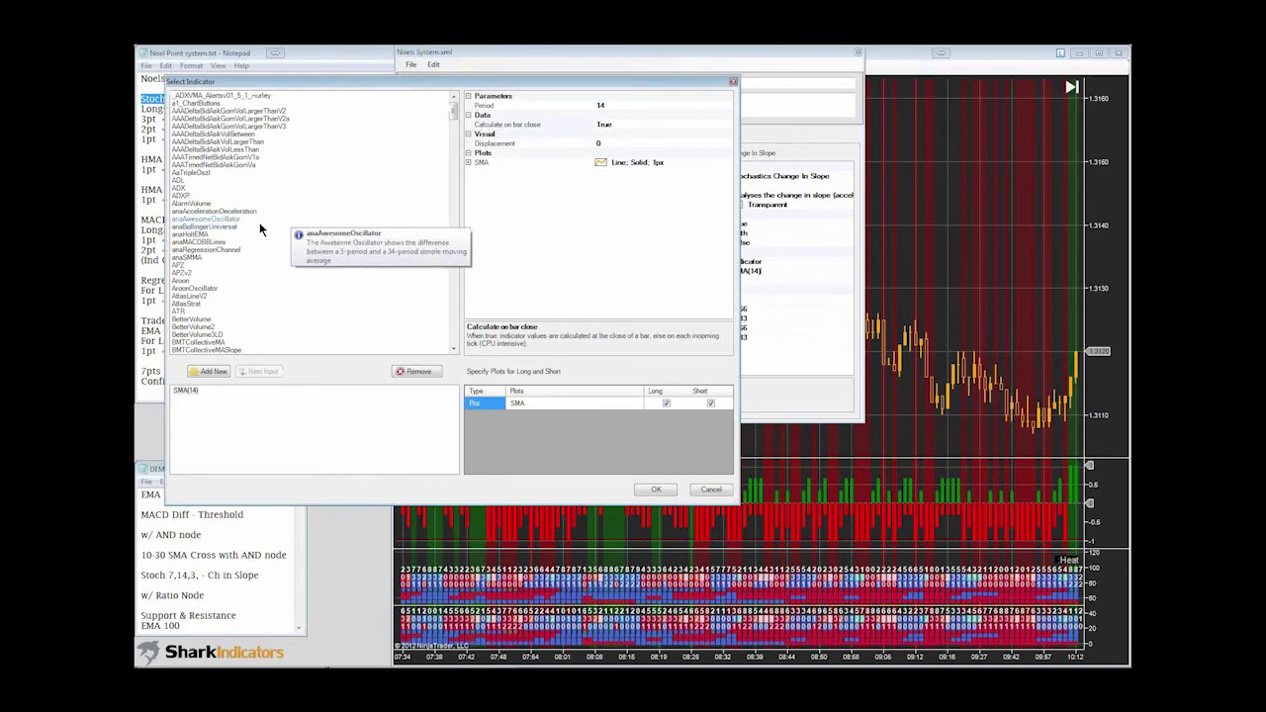
pyautogui.click(189, 257)
pyautogui.press('s')
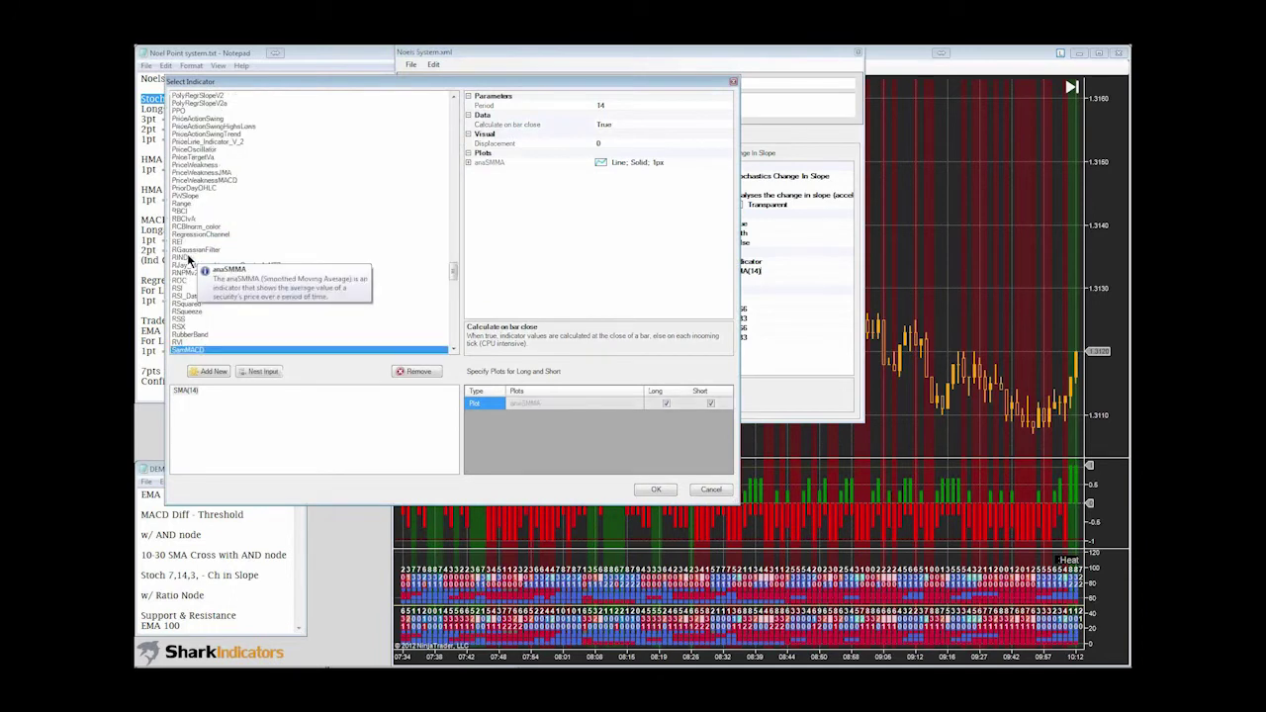
pyautogui.click(455, 340)
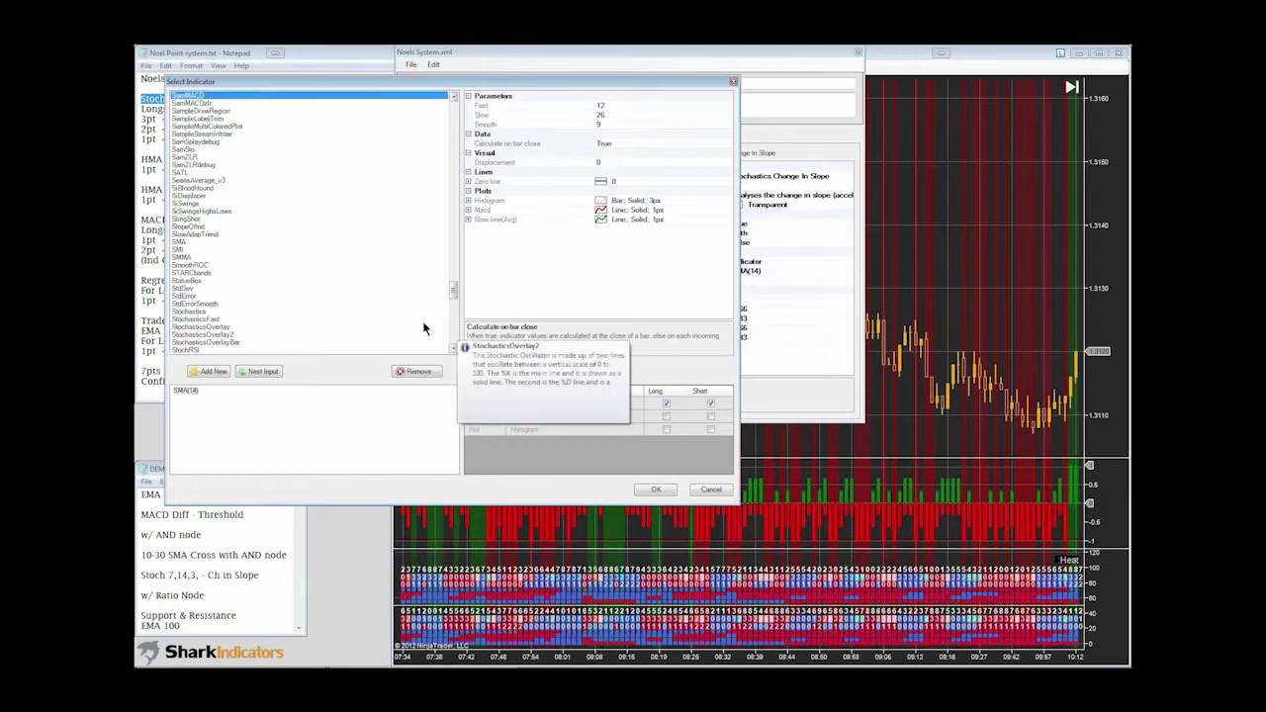
pyautogui.click(187, 312)
pyautogui.doubleClick(187, 313)
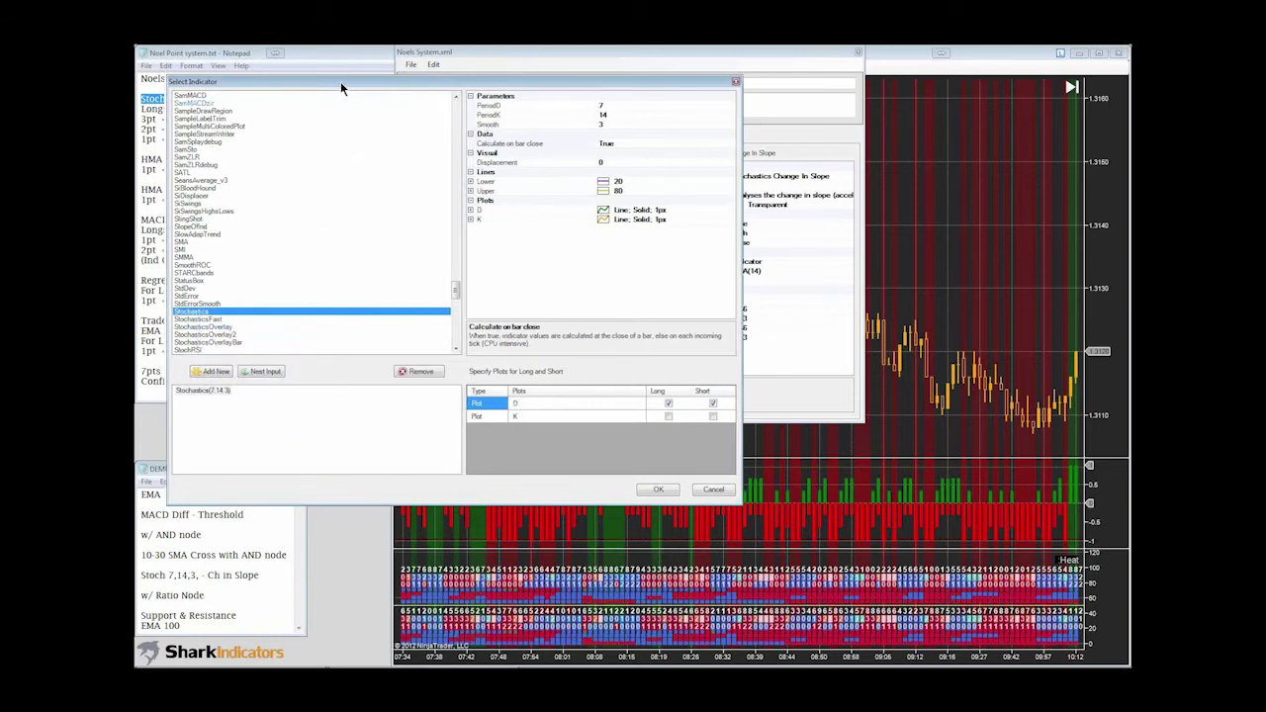
# - Set the Stochastics parameters to PeriodD 5, PeriodK 6 and Smooth 2, and accept the indicator selection
pyautogui.moveTo(341, 85); pyautogui.dragTo(493, 69)
pyautogui.click(759, 92)
pyautogui.write('5')
pyautogui.click(760, 102)
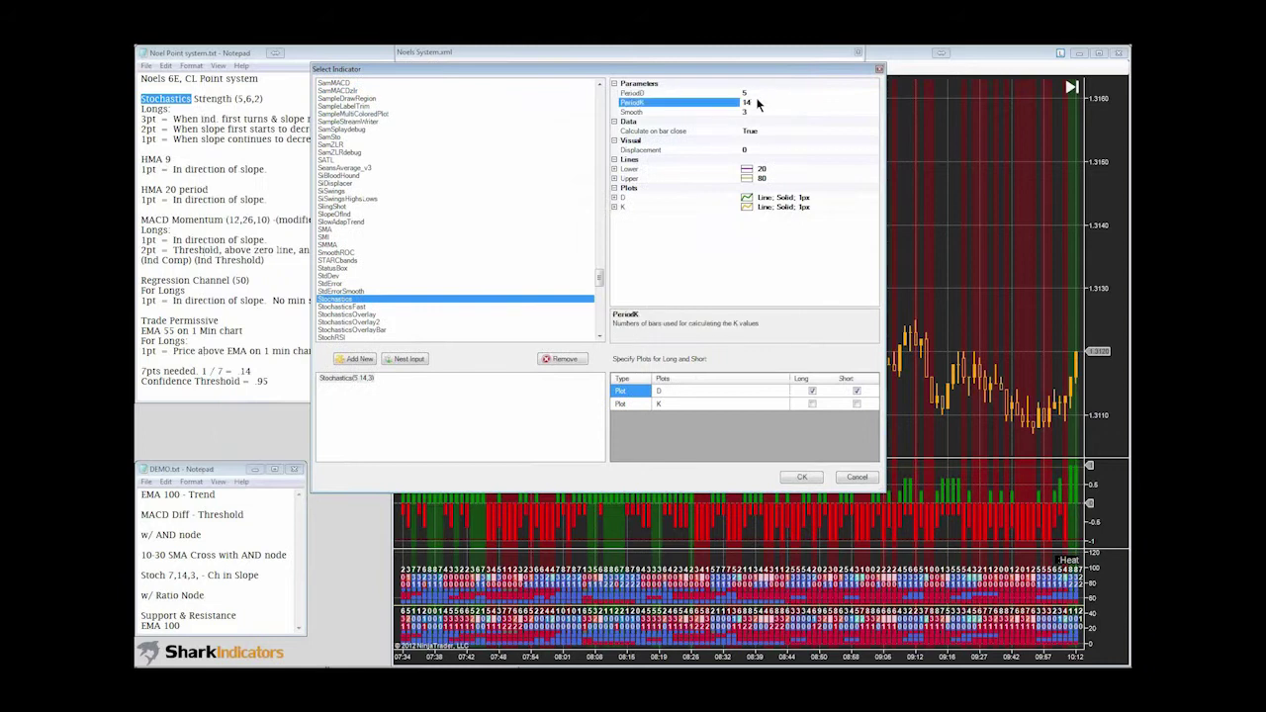
pyautogui.write('6')
pyautogui.click(760, 111)
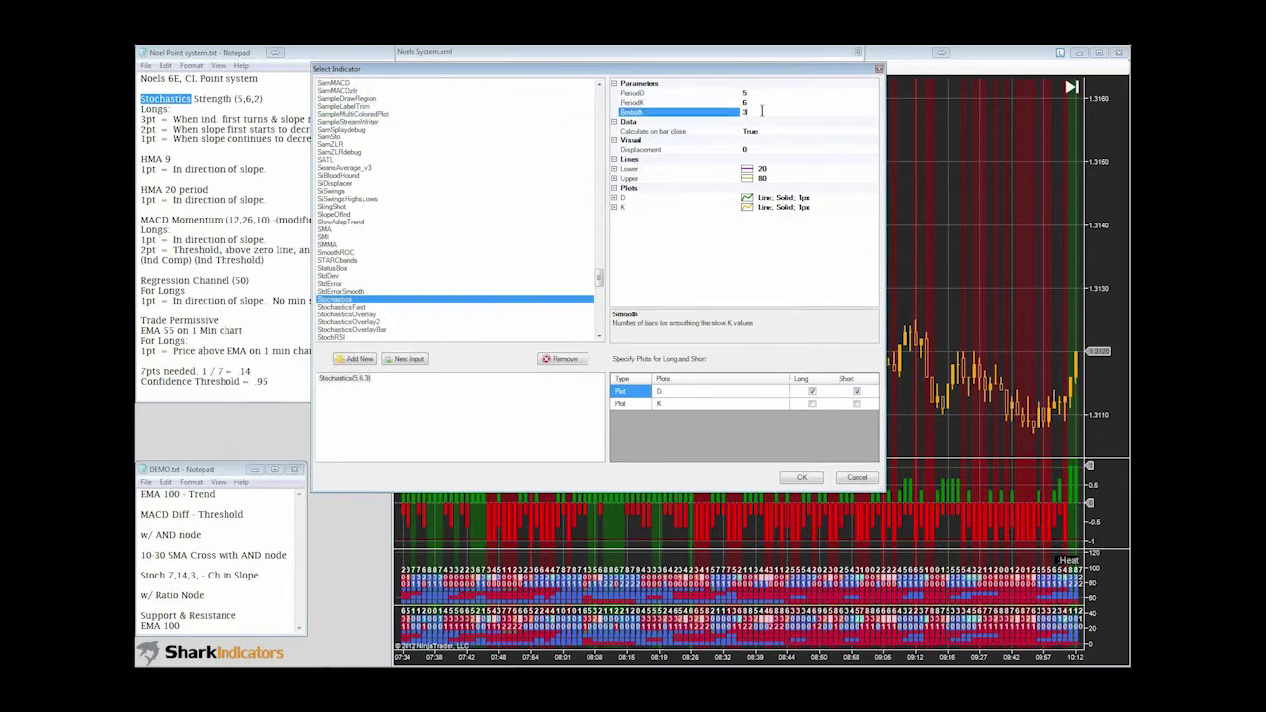
pyautogui.write('2')
pyautogui.click(801, 478)
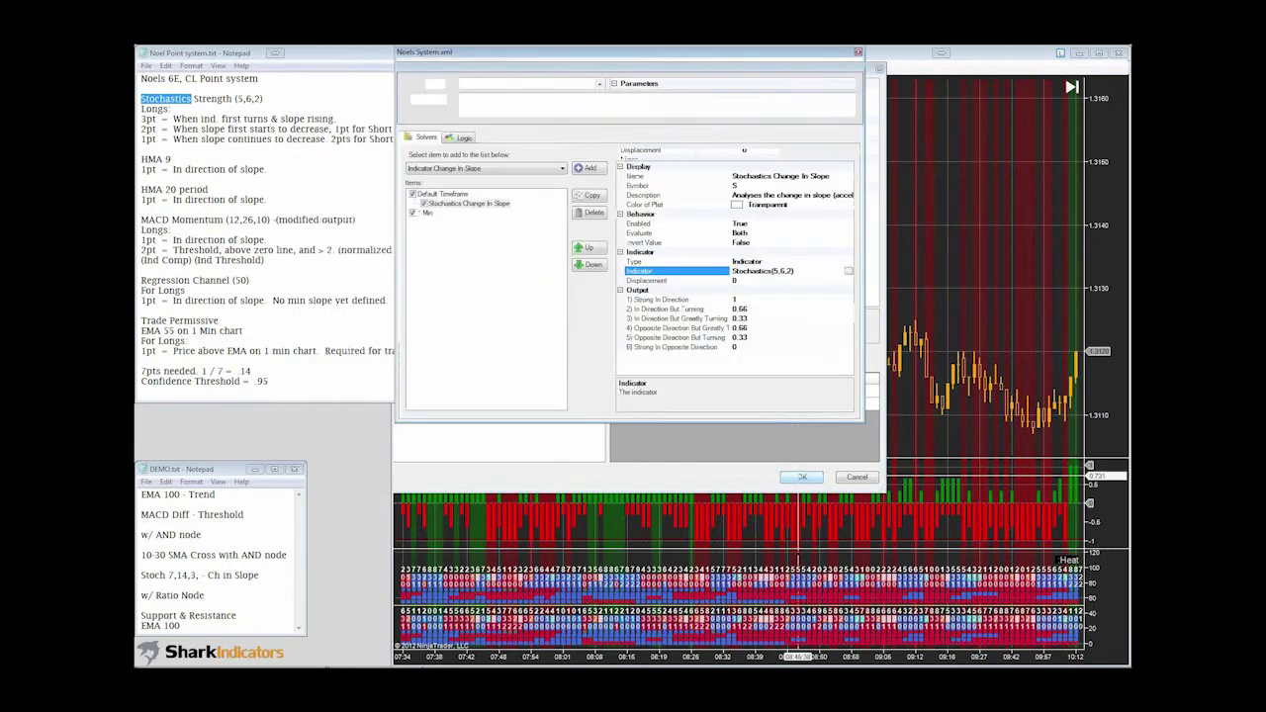
# - Copy the text "HMA 9" from the notes and add an Indicator Slope solver to the Default Timeframe
pyautogui.click(170, 158)
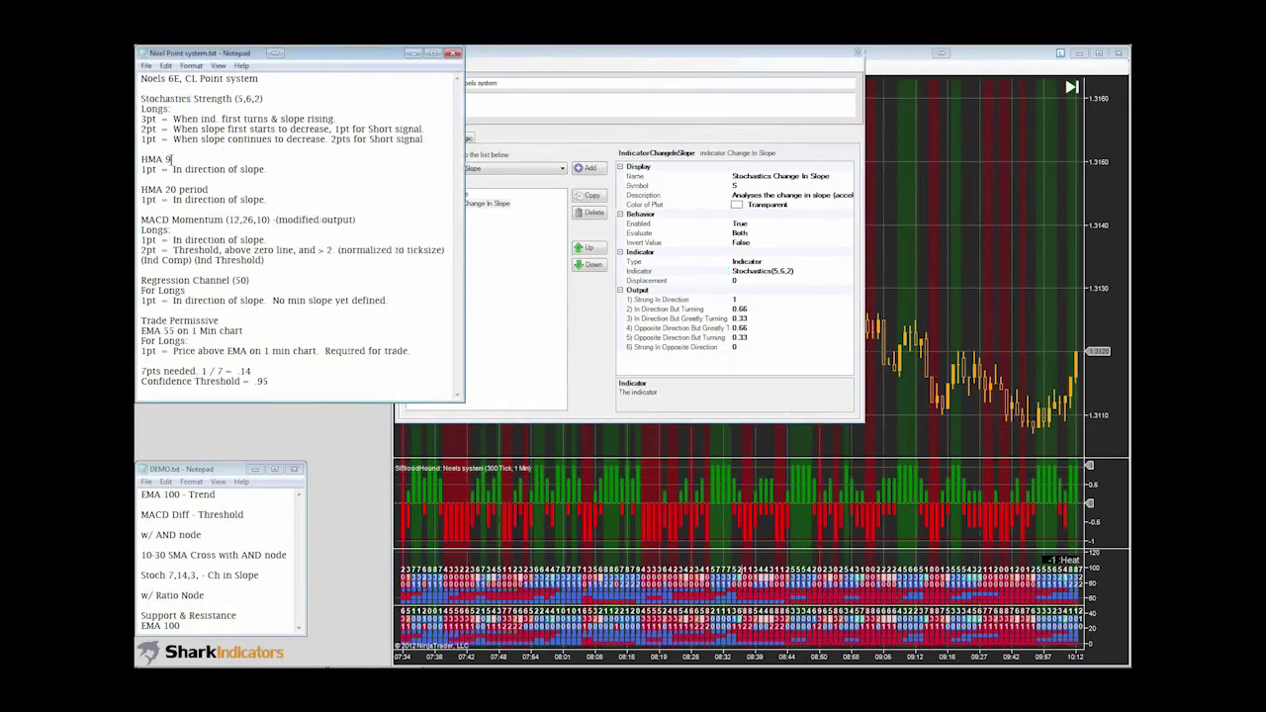
pyautogui.moveTo(170, 158); pyautogui.dragTo(141, 159)
pyautogui.click(587, 305)
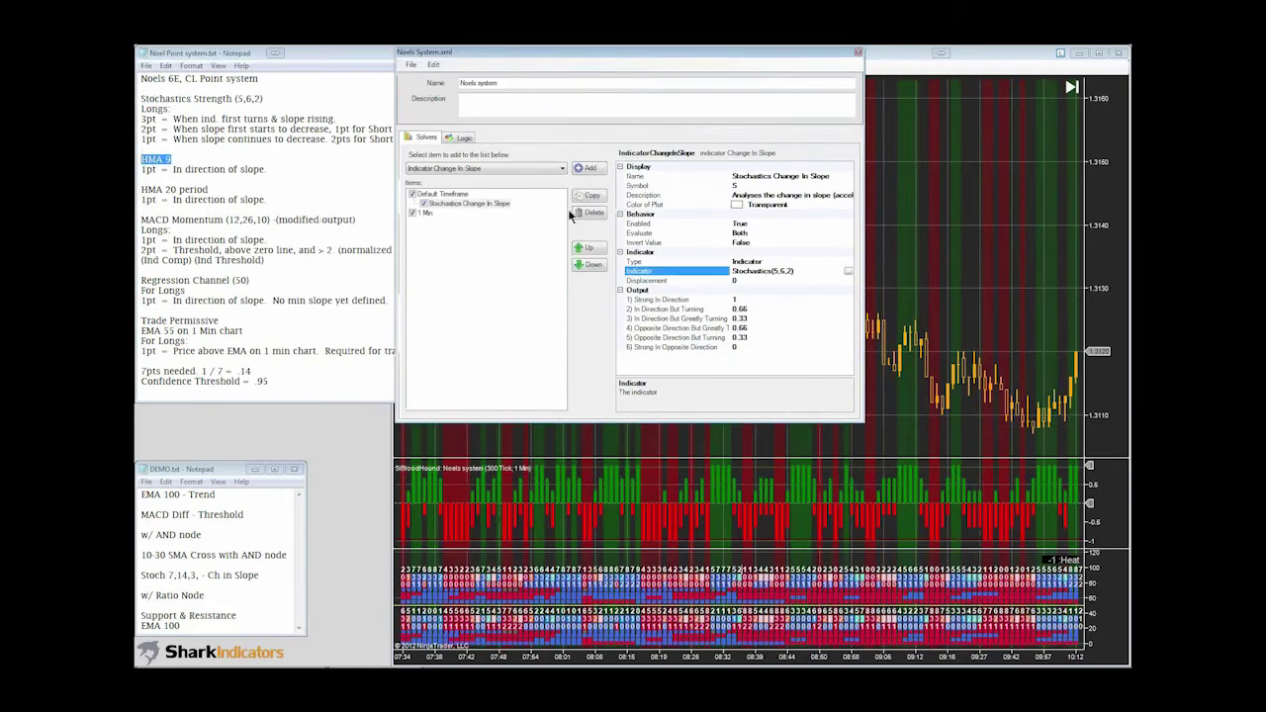
pyautogui.click(561, 169)
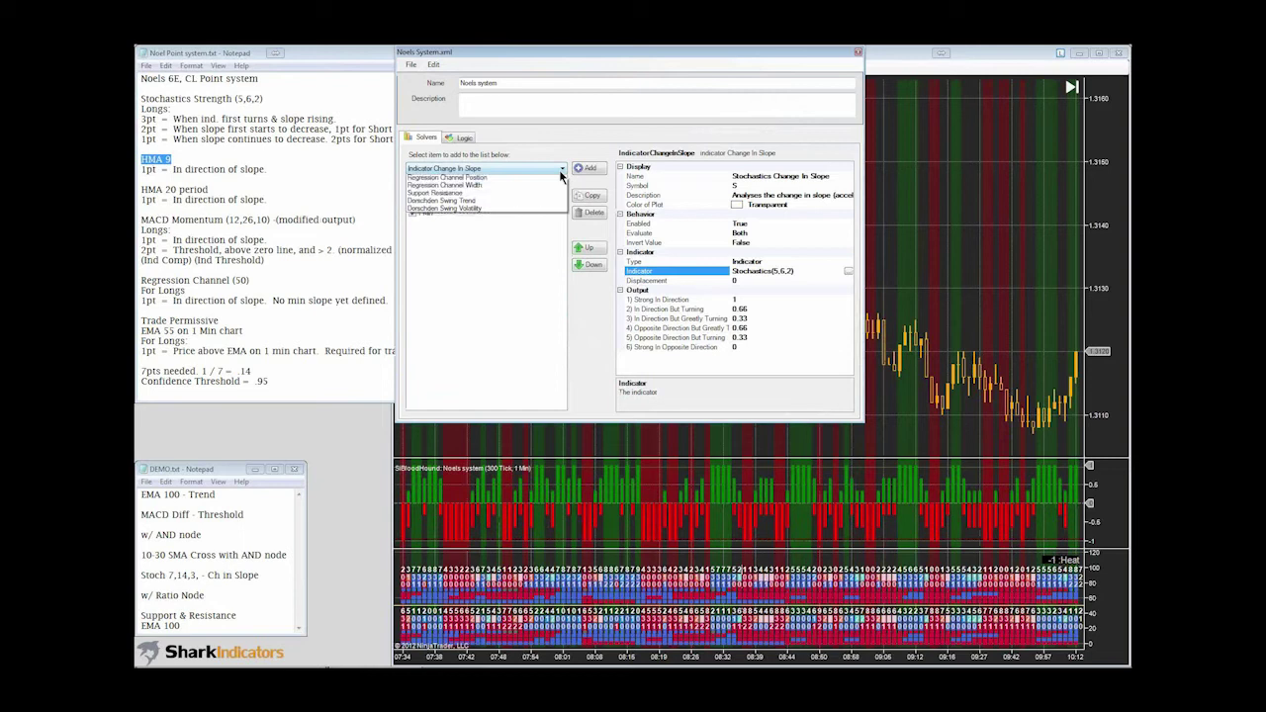
pyautogui.click(443, 230)
pyautogui.click(592, 167)
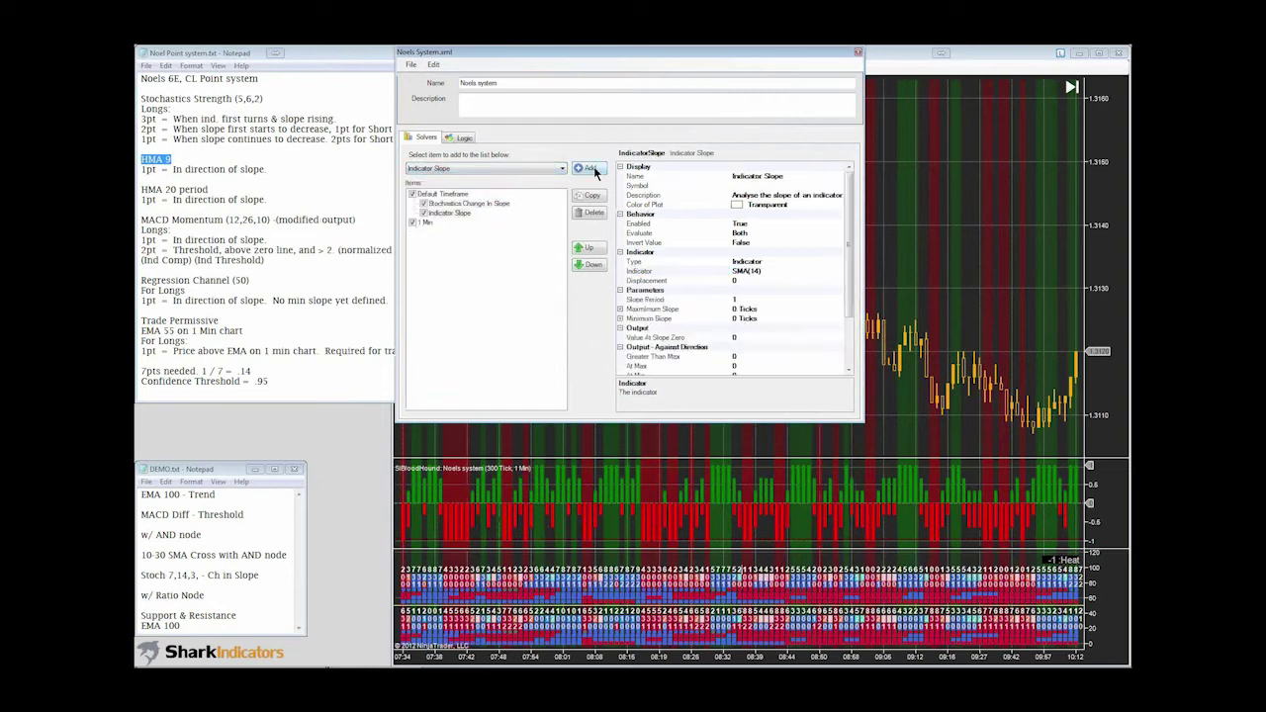
# - Rename the added Indicator Slope solver to "HMA 9 Slope" using the copied text
pyautogui.click(760, 176)
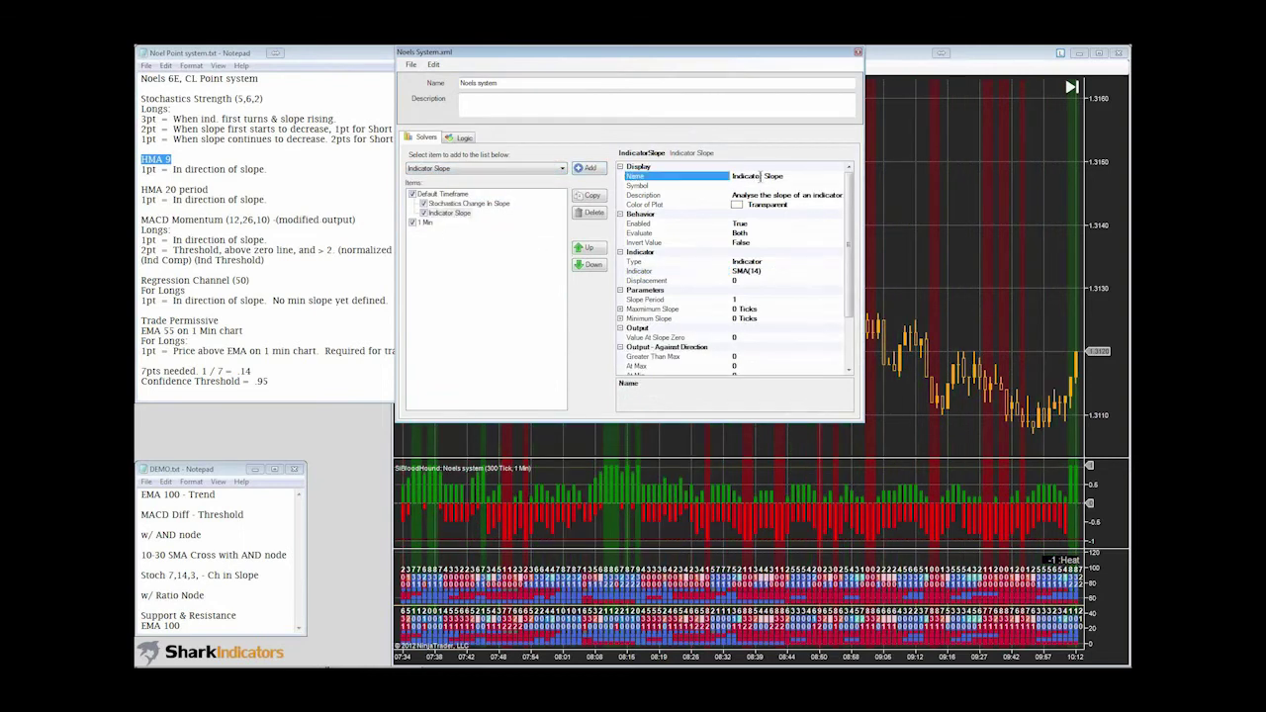
pyautogui.moveTo(762, 176); pyautogui.dragTo(730, 178)
pyautogui.write('HMA 9')
# - Replace the HMA 9 Slope solver's SMA indicator with HMA, set its period to 9 and accept the selection
pyautogui.click(784, 271)
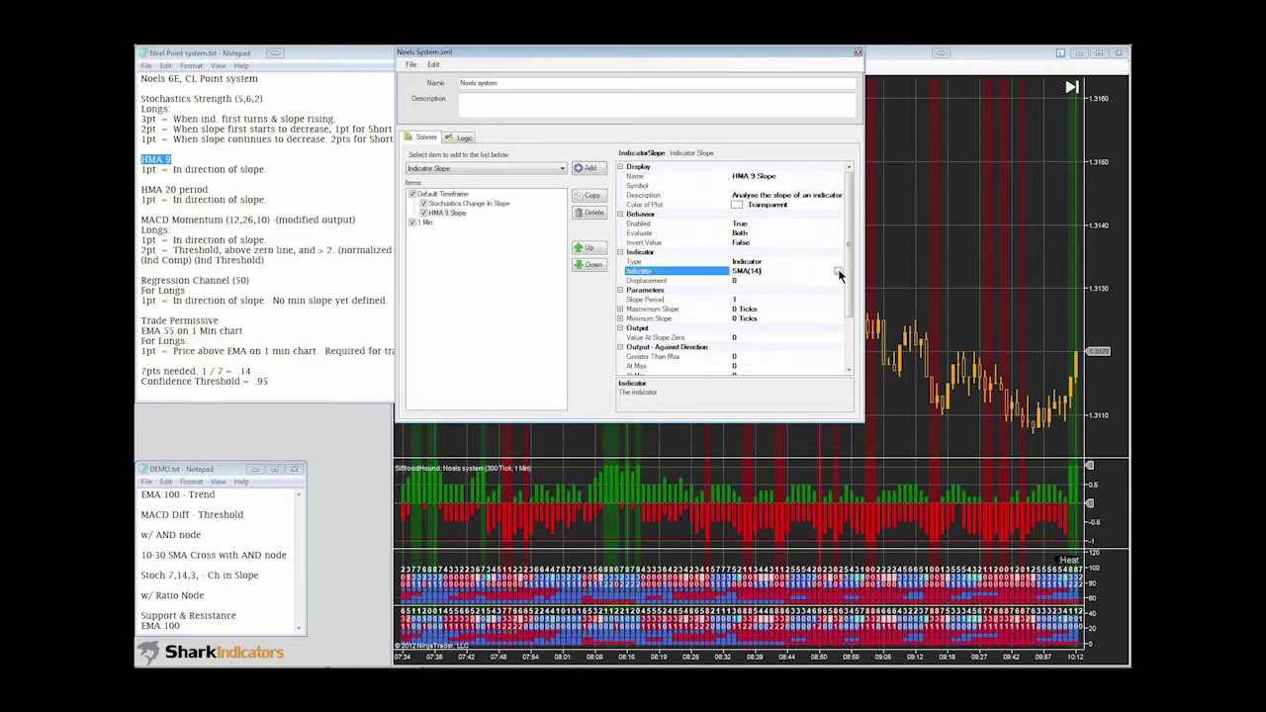
pyautogui.click(838, 272)
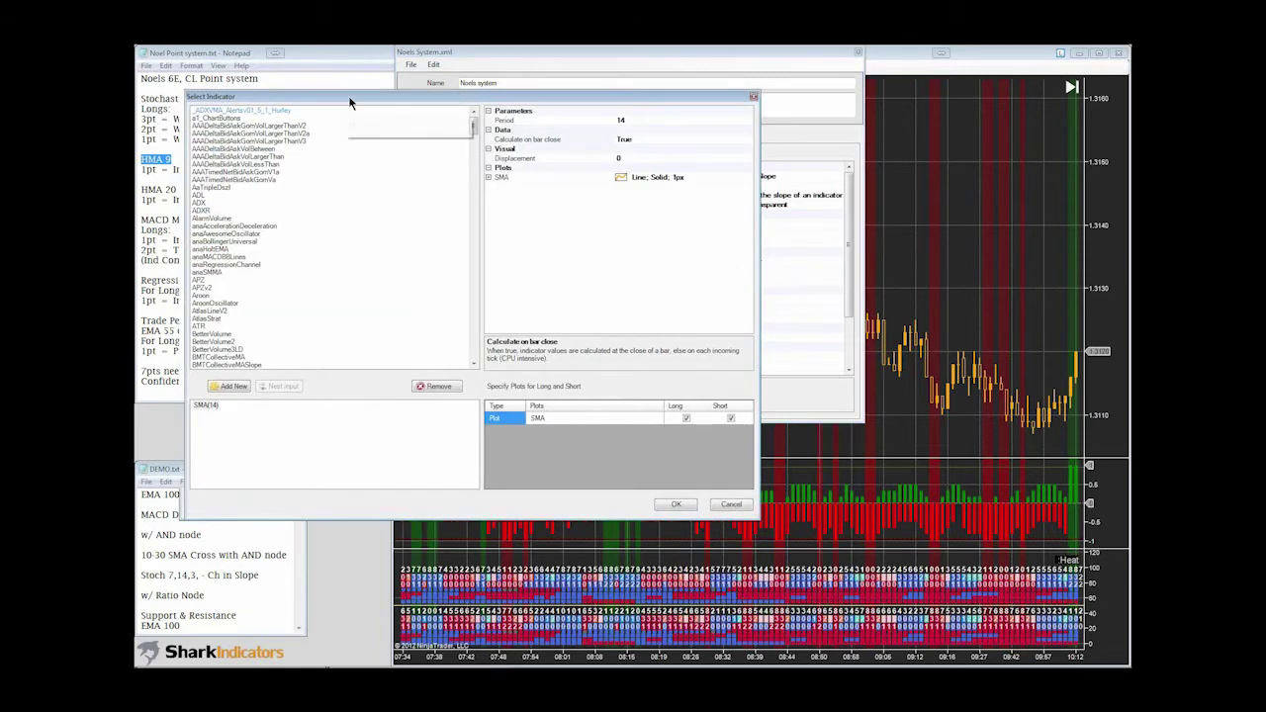
pyautogui.moveTo(349, 102); pyautogui.dragTo(444, 84)
pyautogui.scroll(-10, 327, 246)
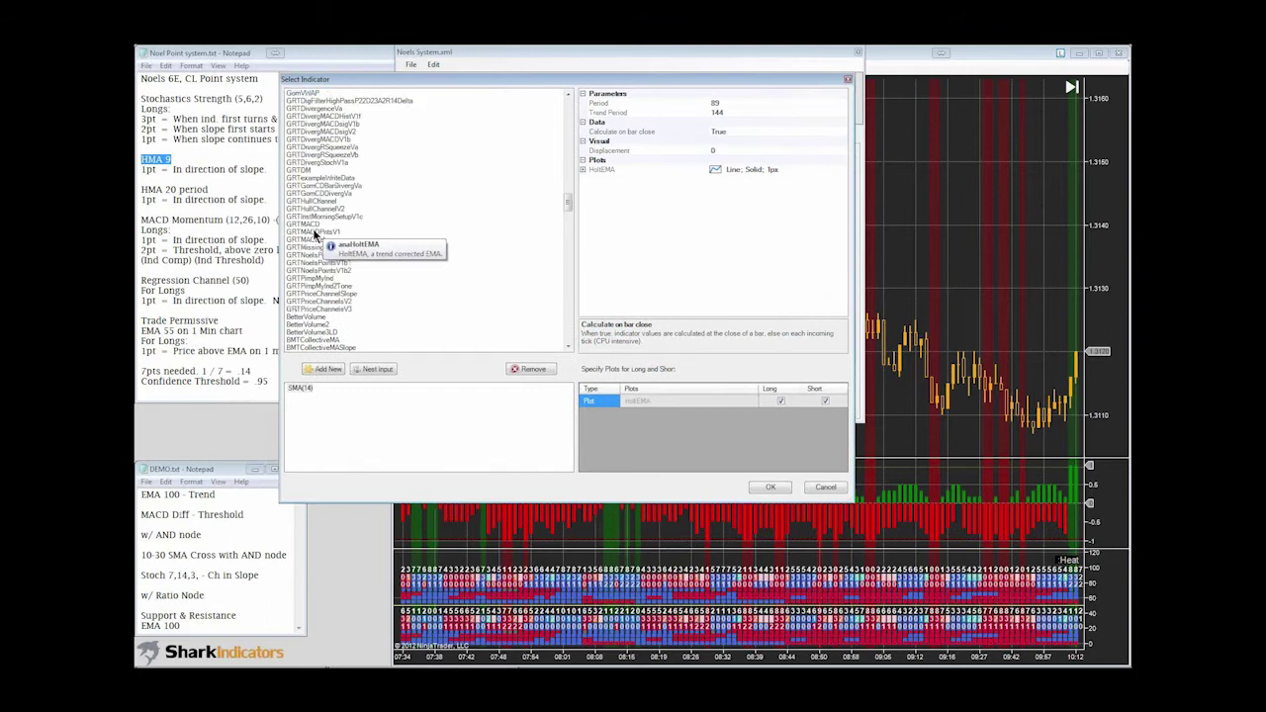
pyautogui.press('h')
pyautogui.click(570, 279)
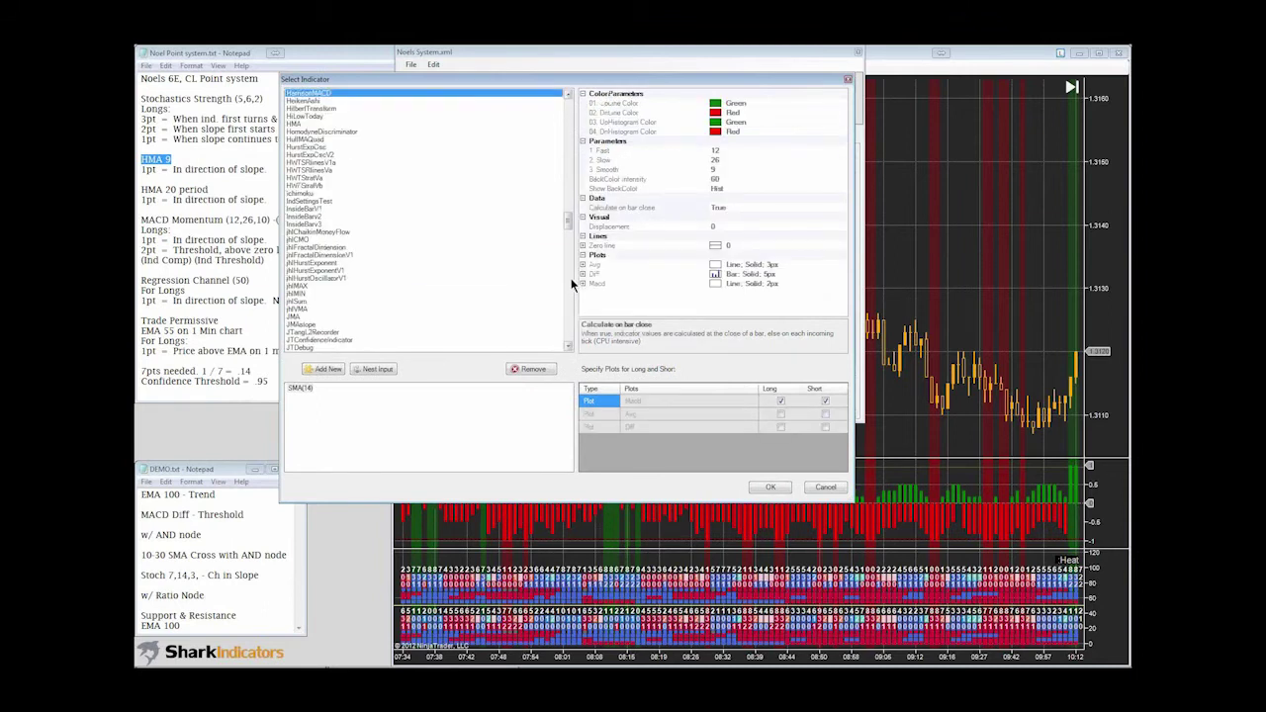
pyautogui.click(297, 123)
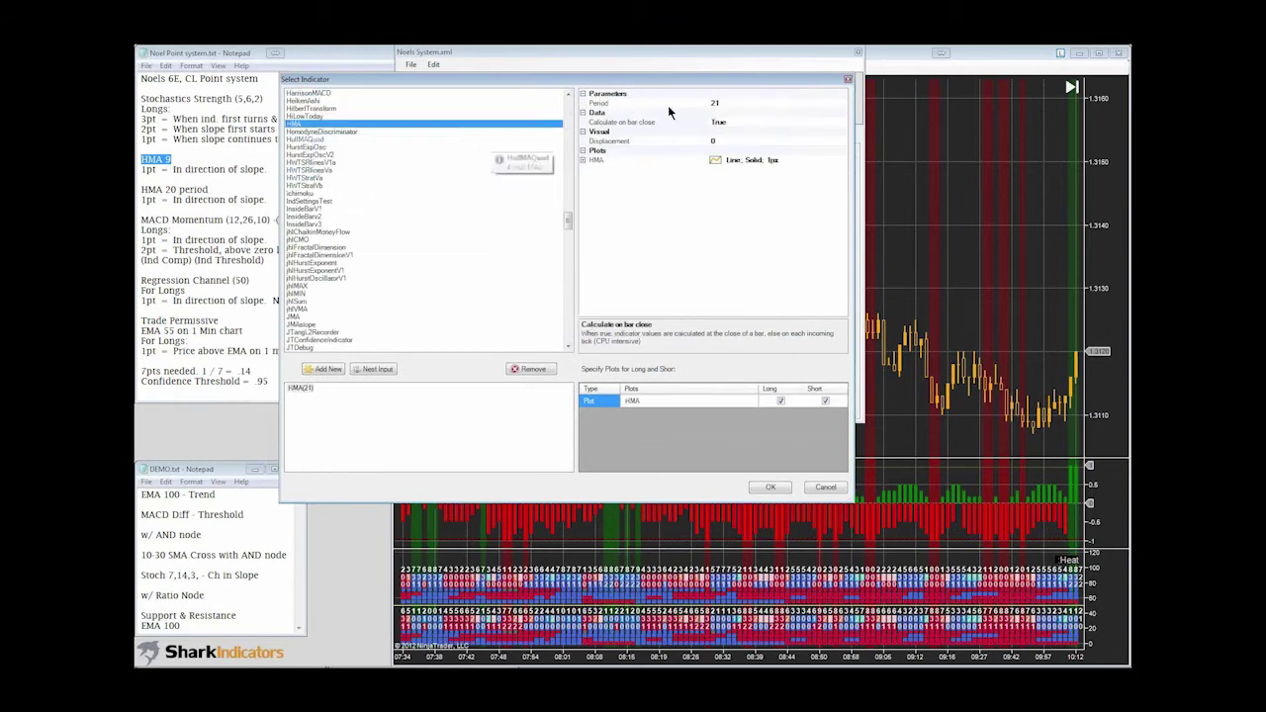
pyautogui.click(722, 103)
pyautogui.write('9')
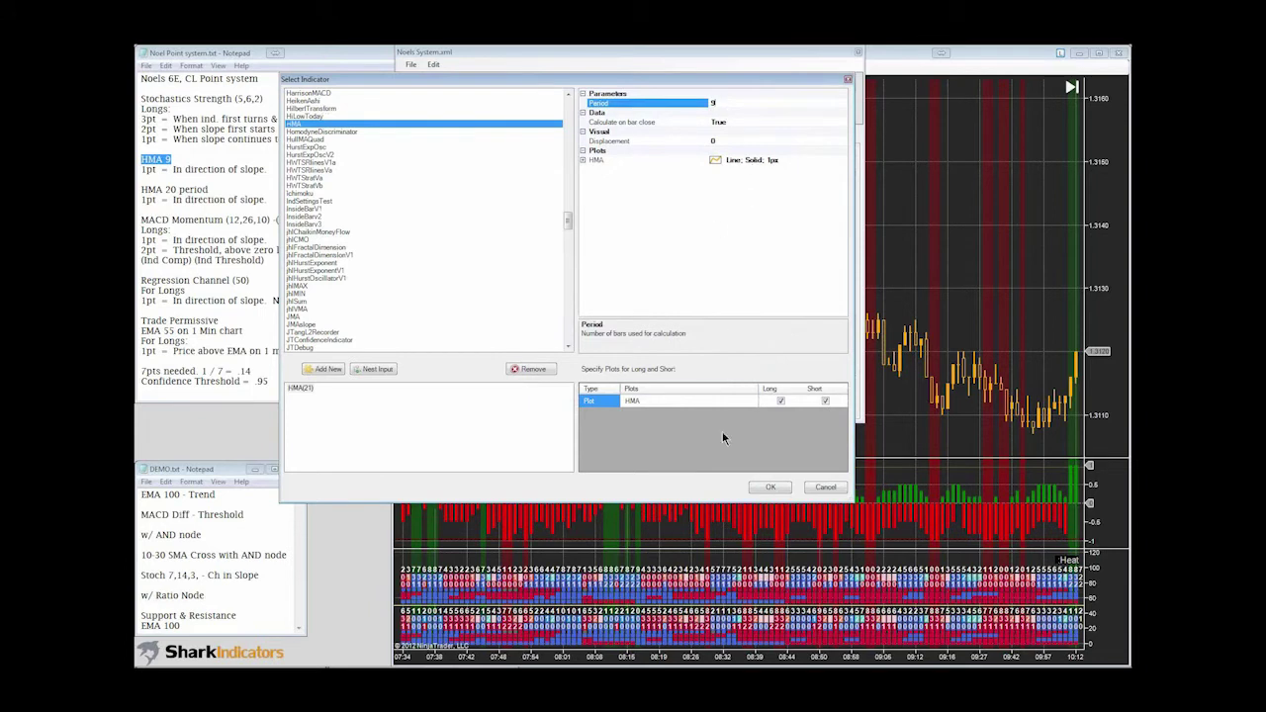
pyautogui.click(771, 488)
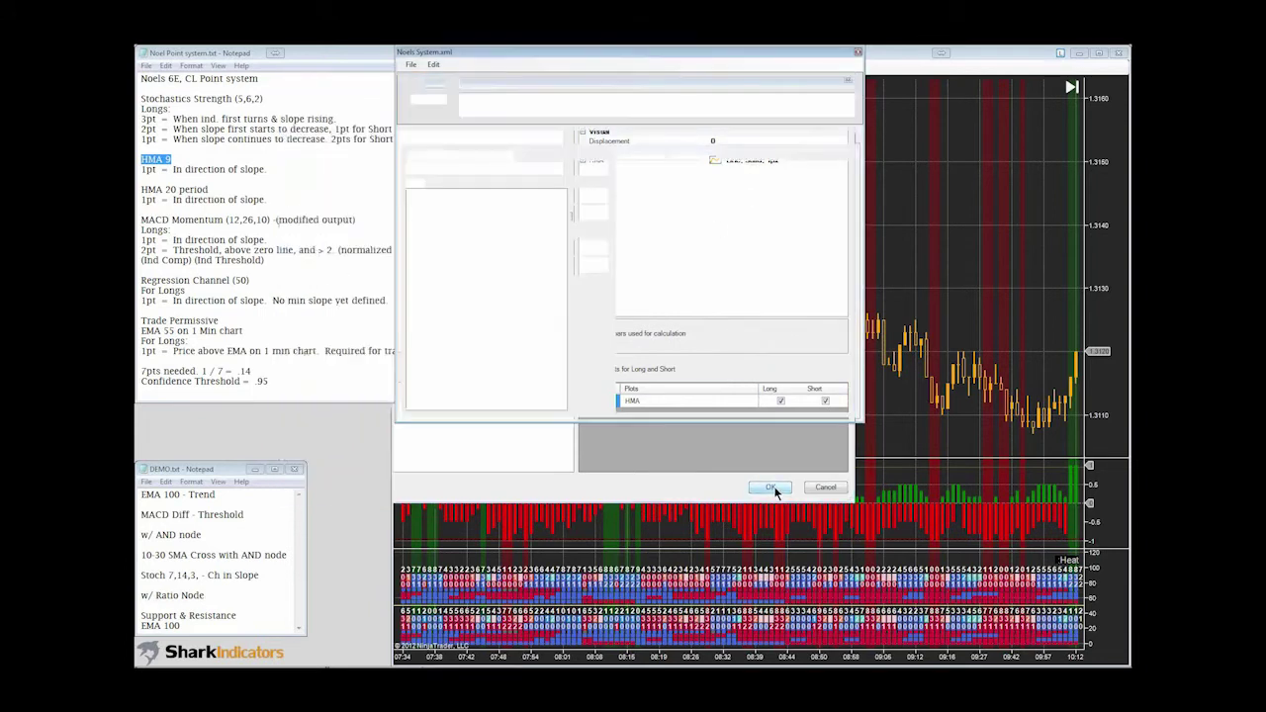
# - Duplicate the HMA 9 Slope solver within the Default Timeframe and select the copy
pyautogui.click(502, 235)
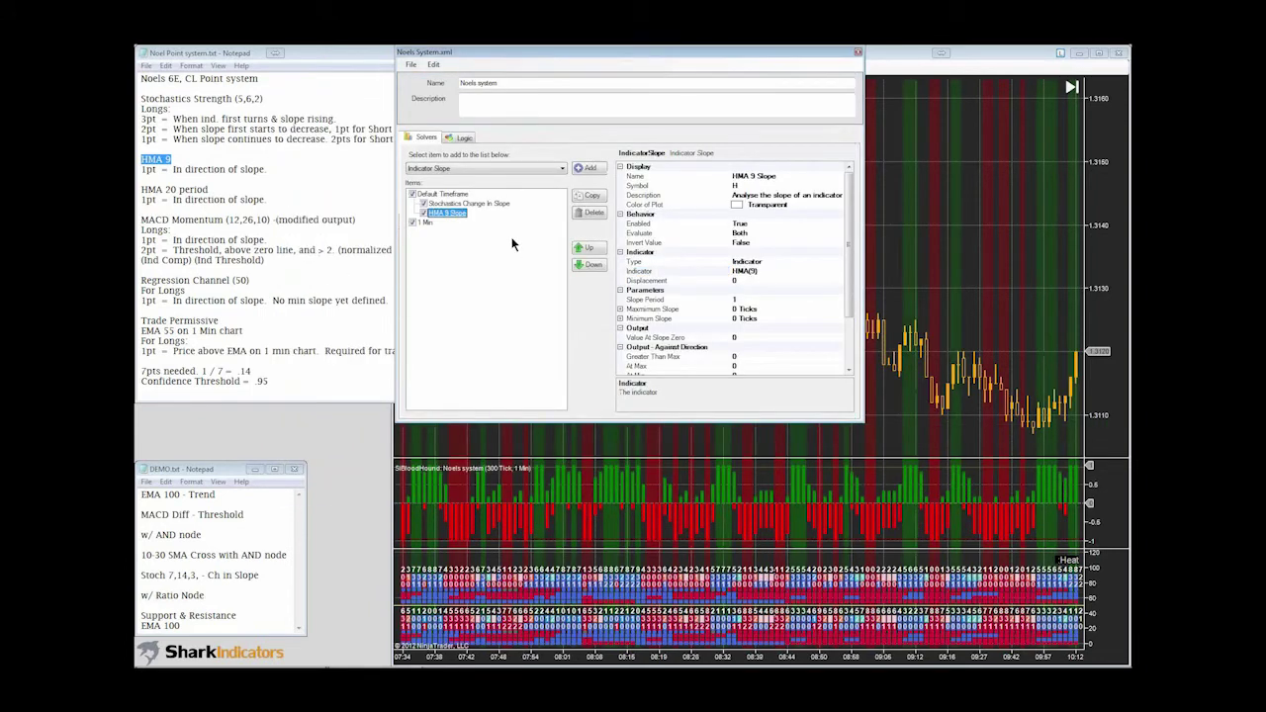
pyautogui.click(592, 196)
pyautogui.click(447, 222)
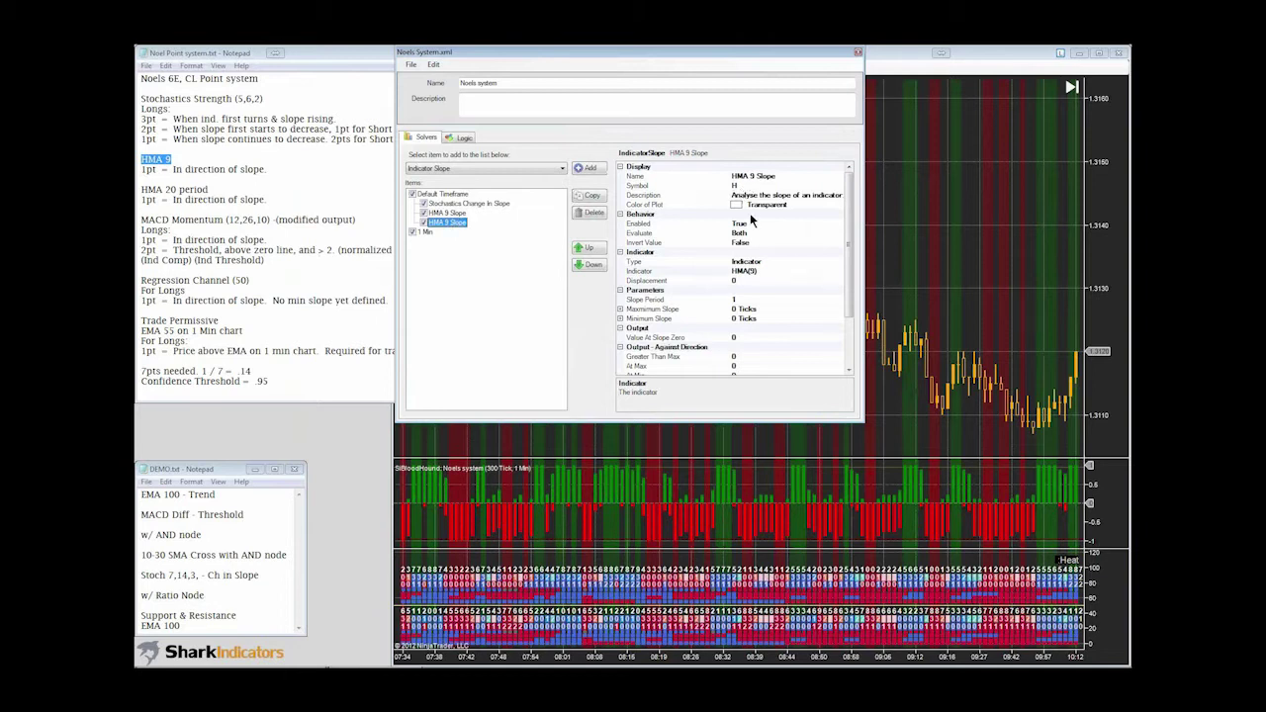
# - Set the HMA period of the duplicated slope solver to 20 and make the template window taller
pyautogui.click(763, 272)
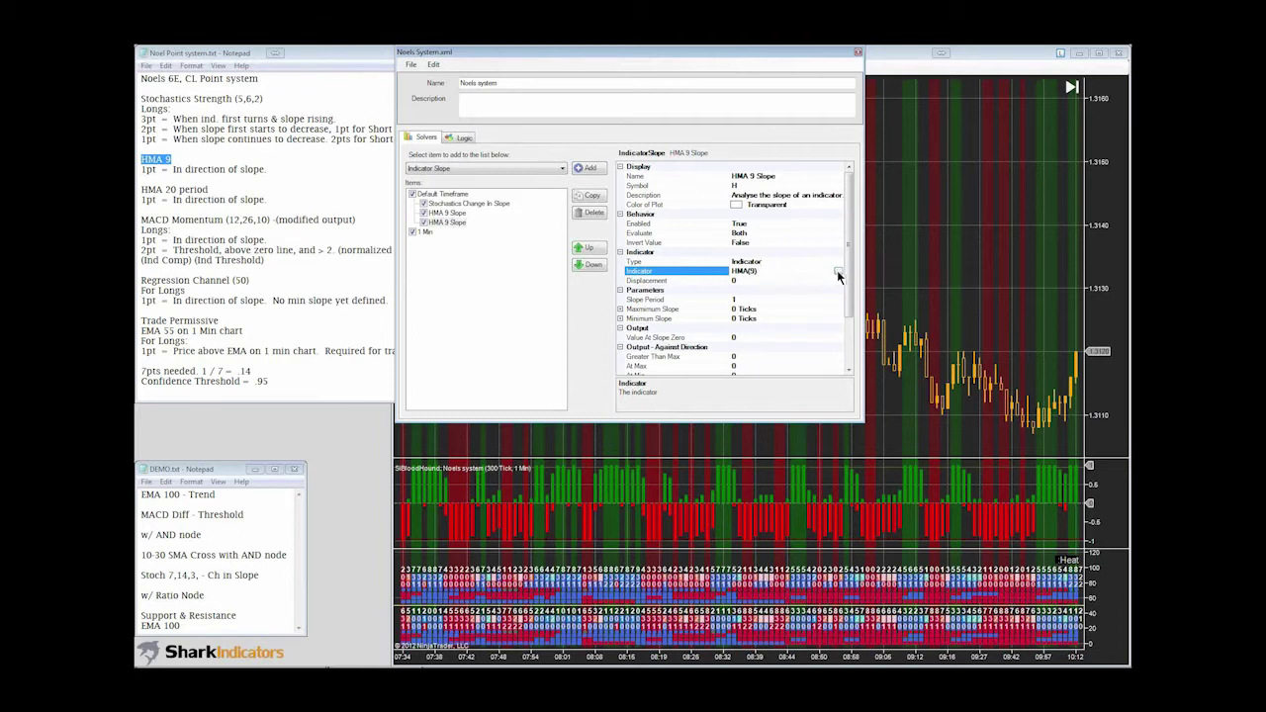
pyautogui.click(837, 271)
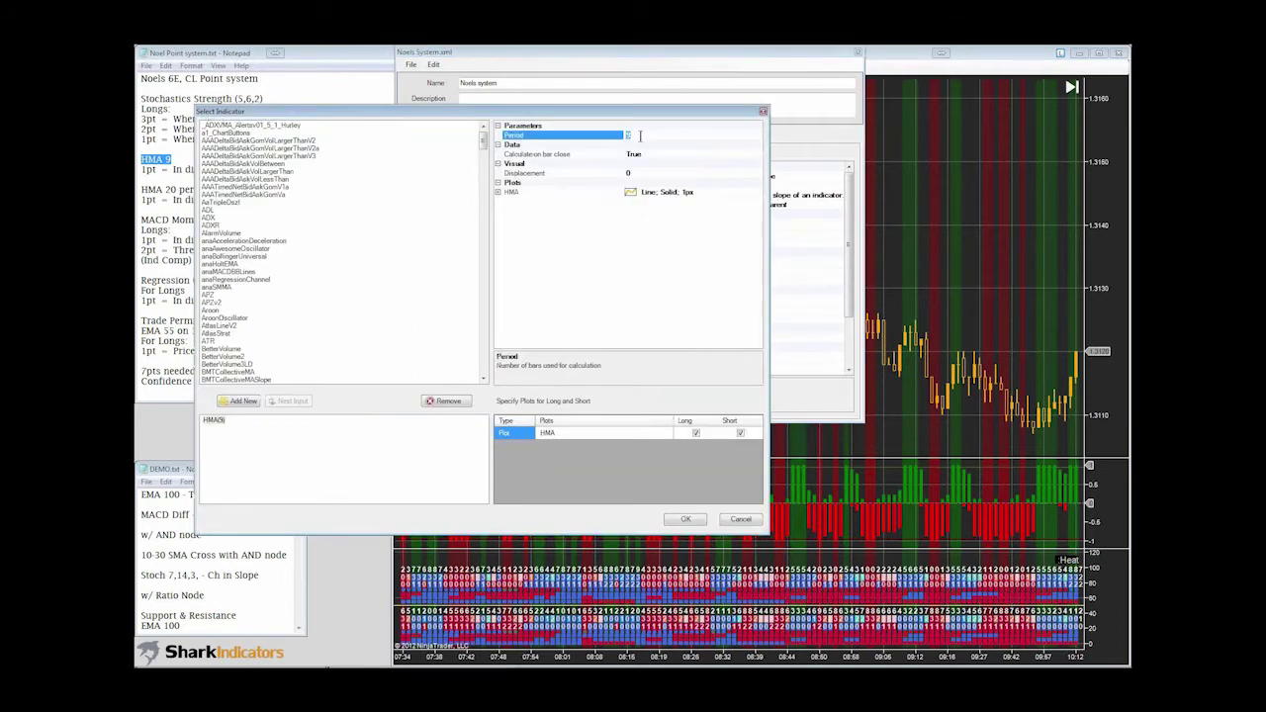
pyautogui.click(680, 524)
pyautogui.click(686, 519)
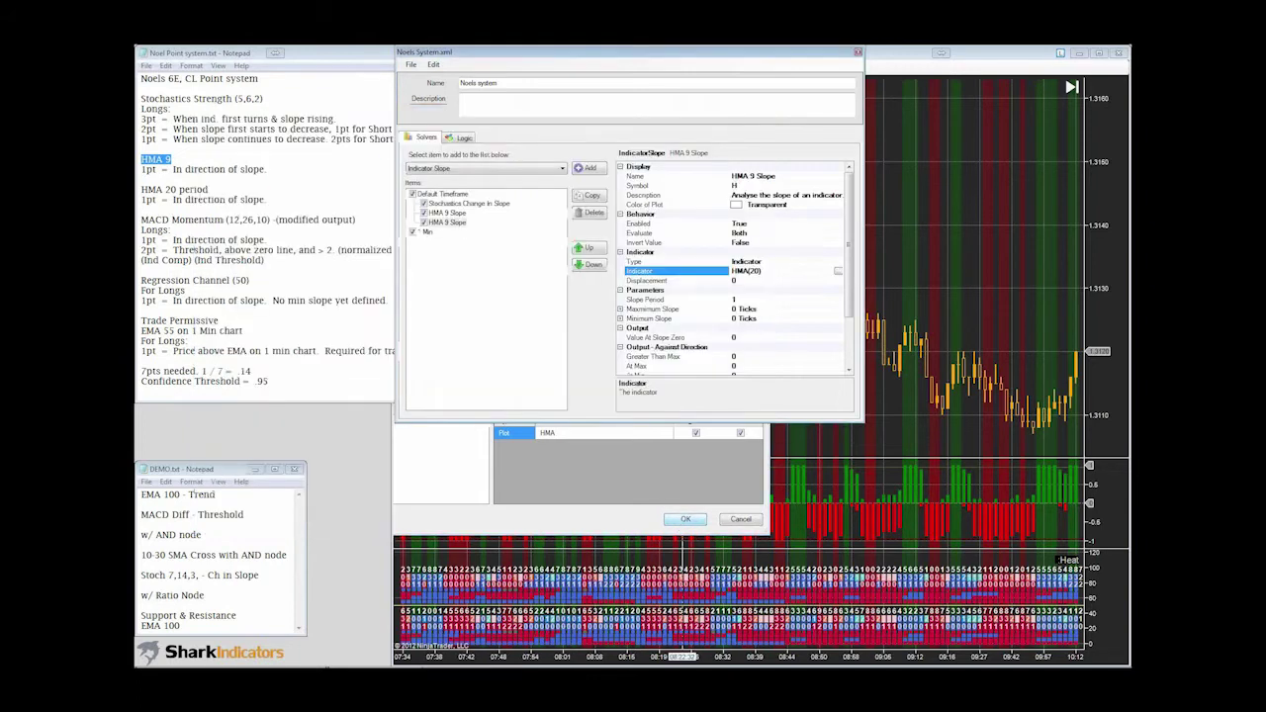
pyautogui.moveTo(712, 422); pyautogui.dragTo(712, 464)
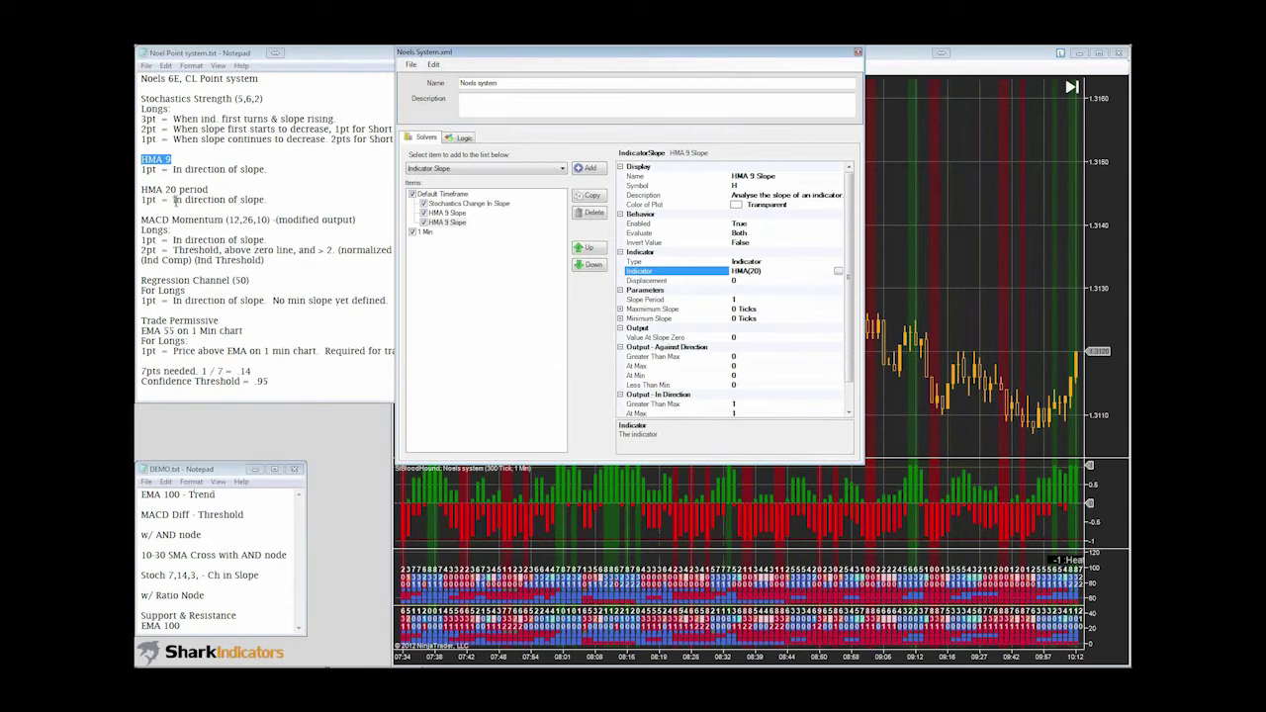
# - Copy "Mom" from the MACD Momentum line of the notes and add an Indicator Comparison solver to the Default Timeframe
pyautogui.moveTo(172, 220); pyautogui.dragTo(201, 223)
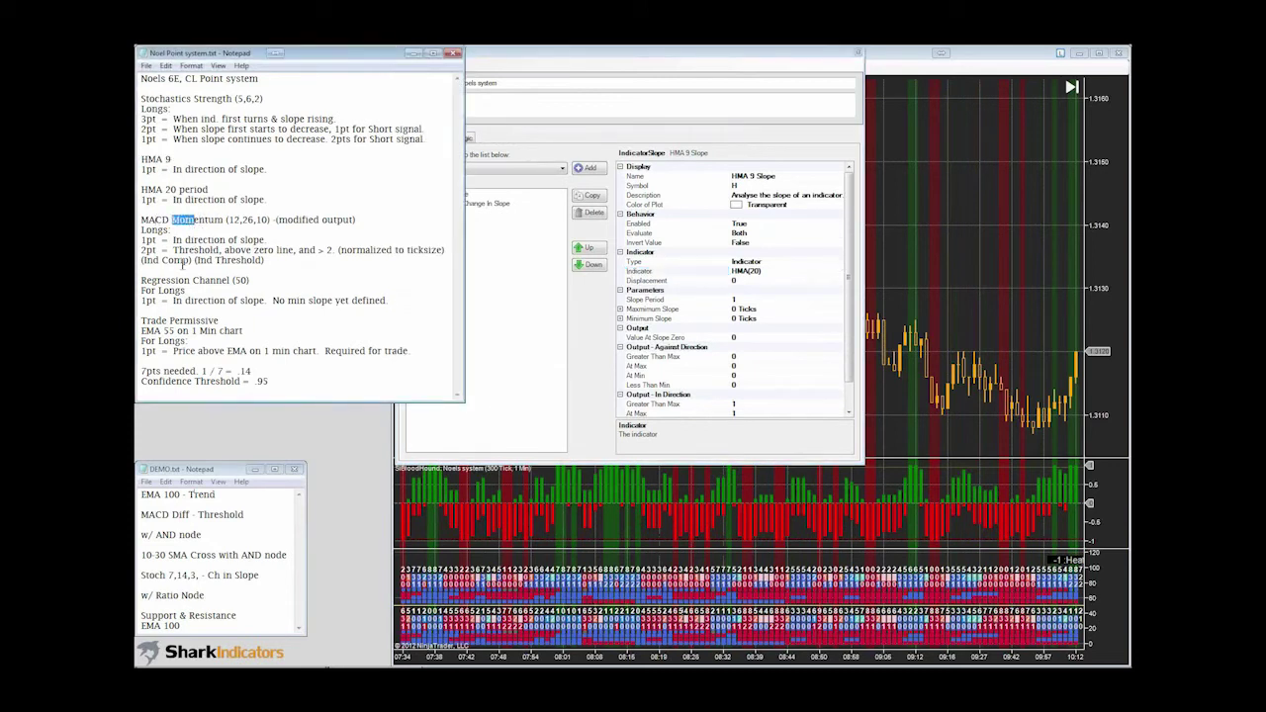
pyautogui.click(628, 56)
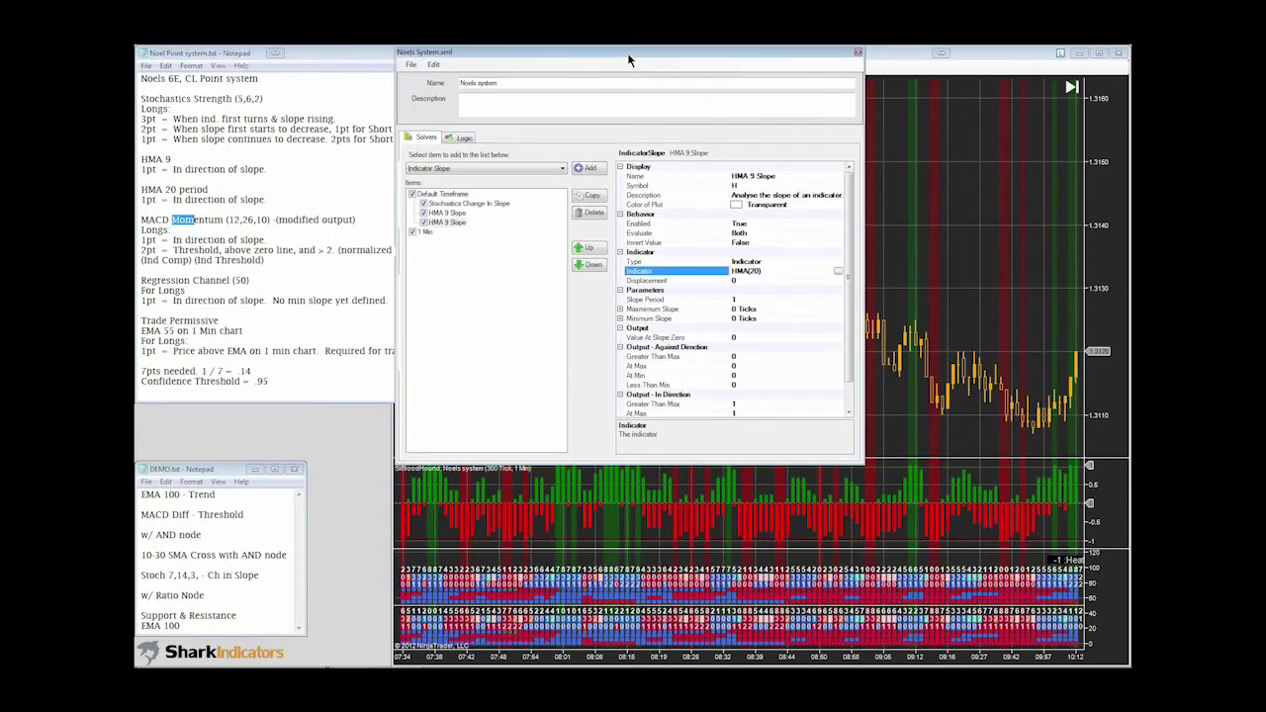
pyautogui.click(562, 169)
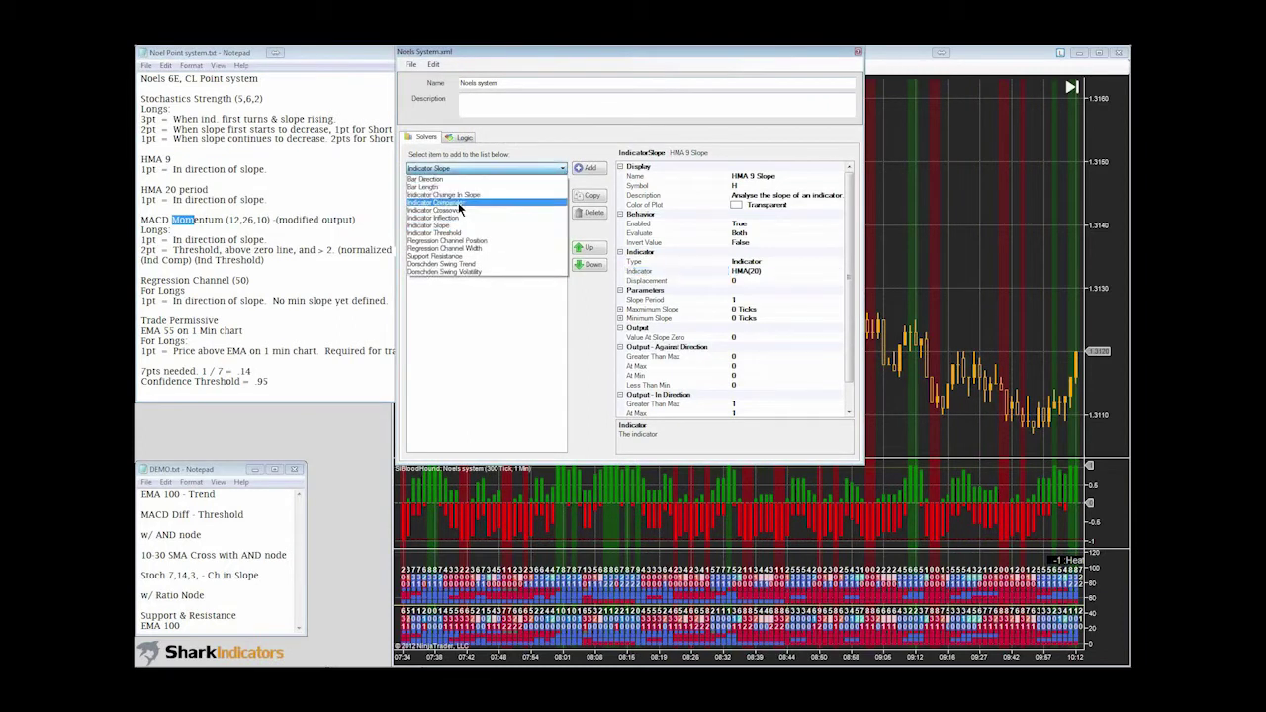
pyautogui.click(458, 204)
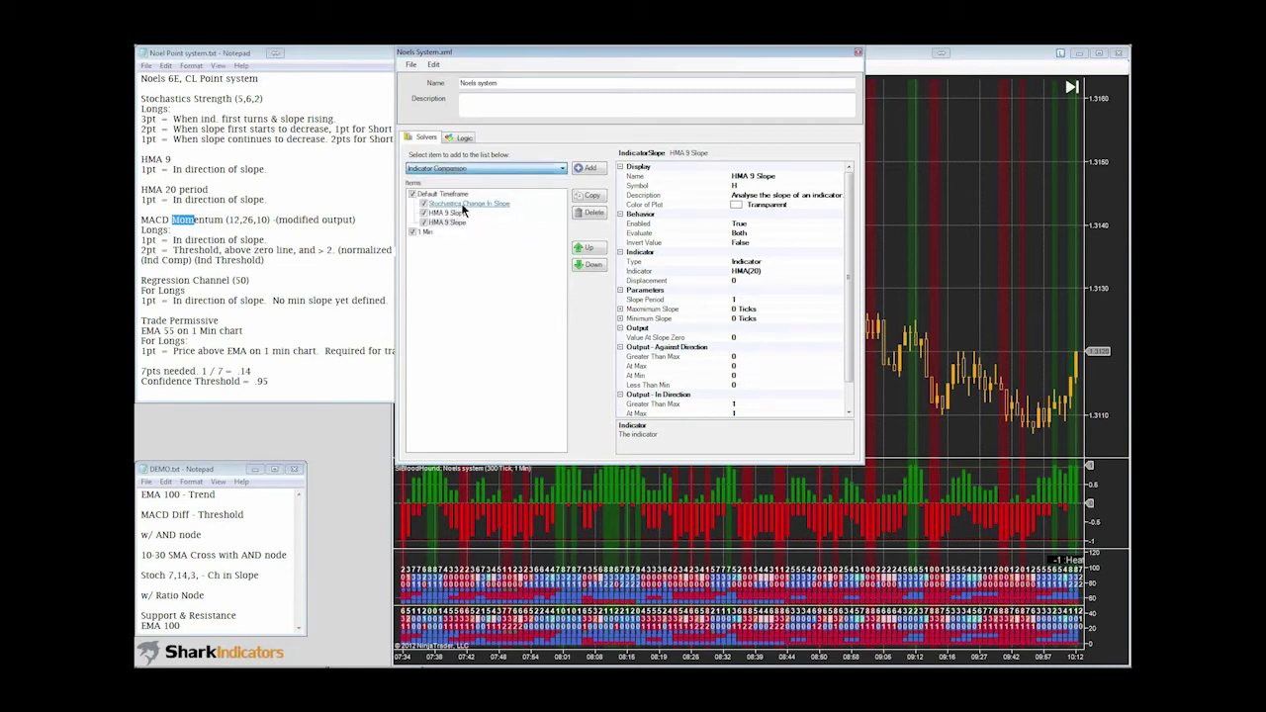
pyautogui.click(597, 171)
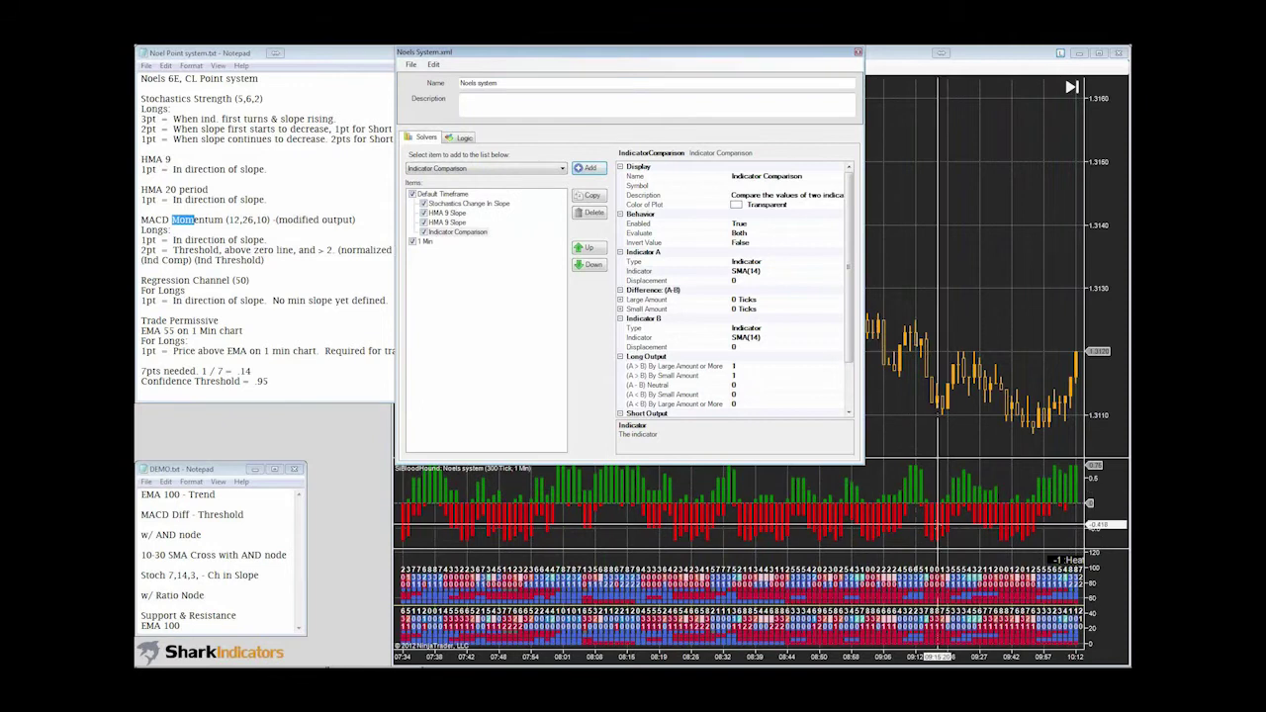
# - Rename the Indicator Comparison solver to "Mom Comparison" using the copied text and disable it
pyautogui.click(463, 233)
pyautogui.click(749, 177)
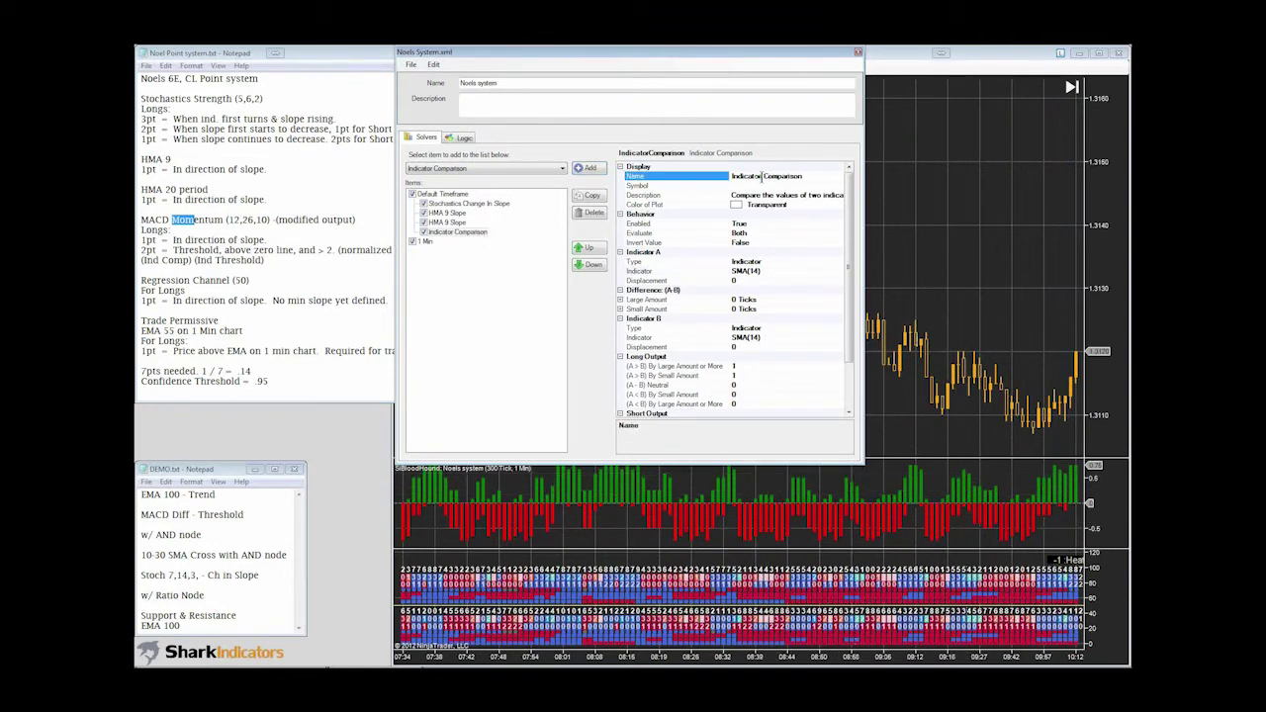
pyautogui.moveTo(764, 176); pyautogui.dragTo(730, 176)
pyautogui.write('Mom')
pyautogui.click(423, 232)
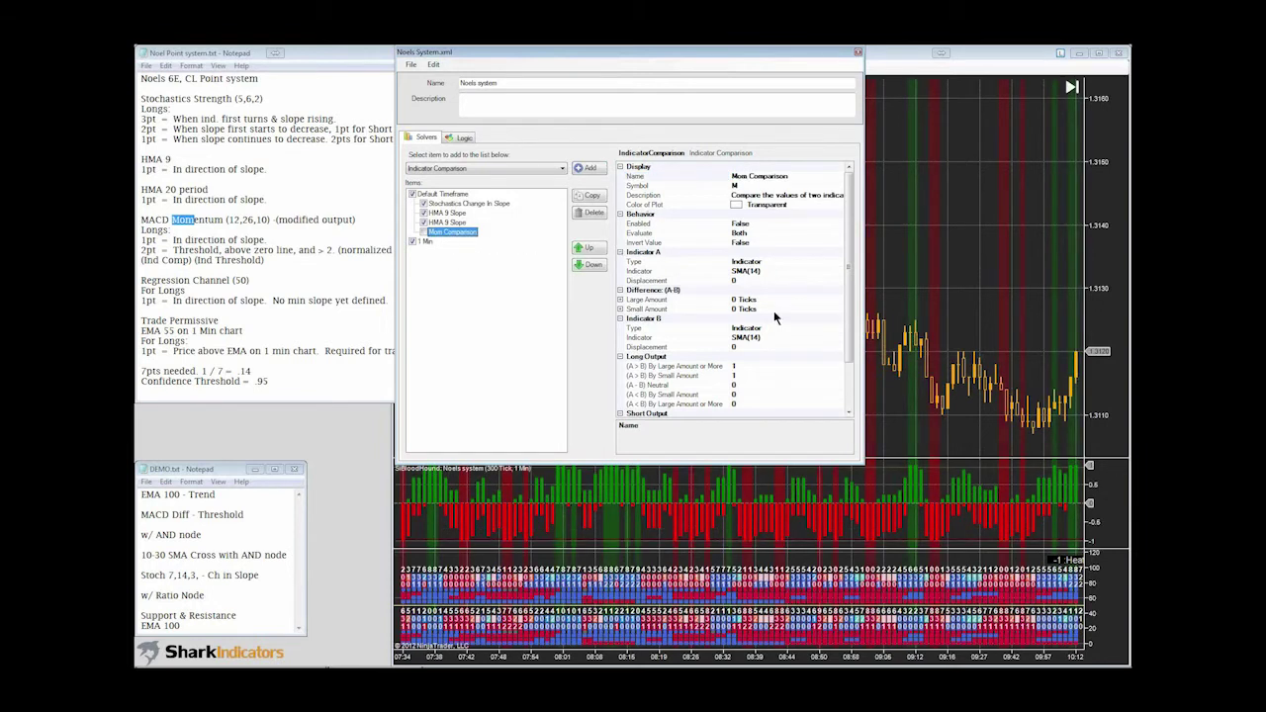
# - Replace Indicator A of the Mom Comparison solver with Momo using Fast 12, Slow 26 and Smooth 10, and accept the selection
pyautogui.click(779, 272)
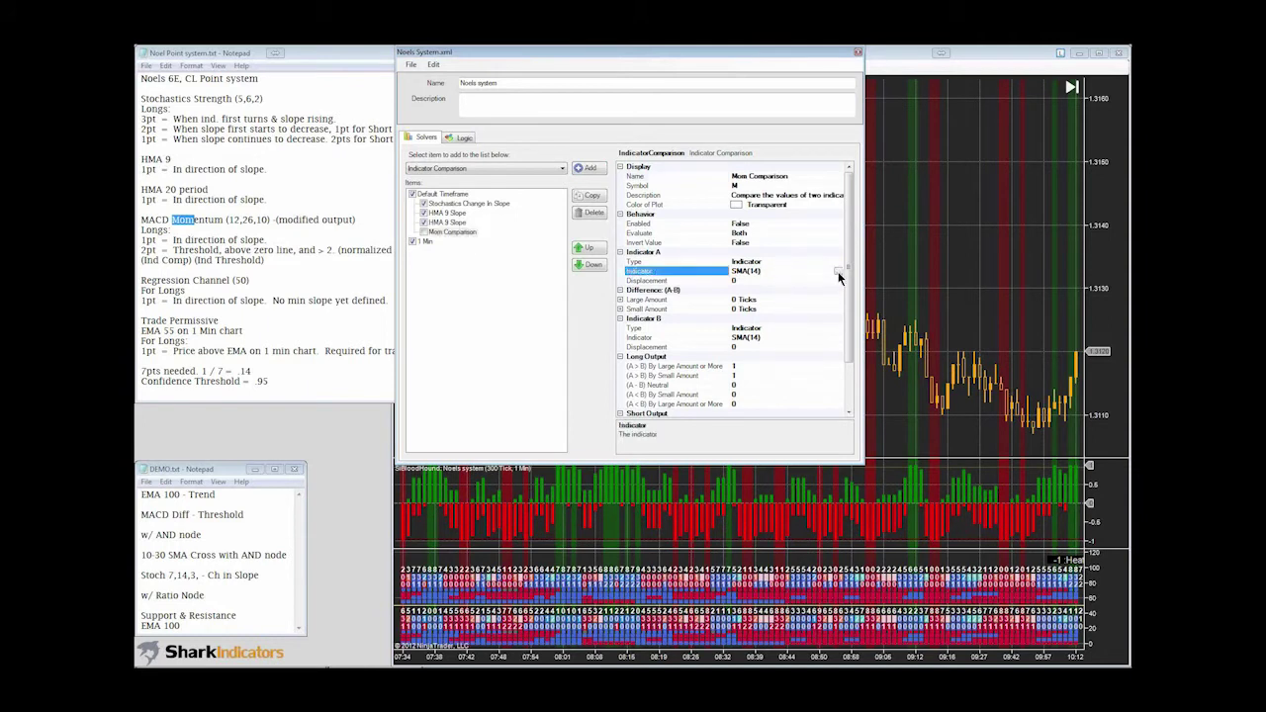
pyautogui.click(811, 277)
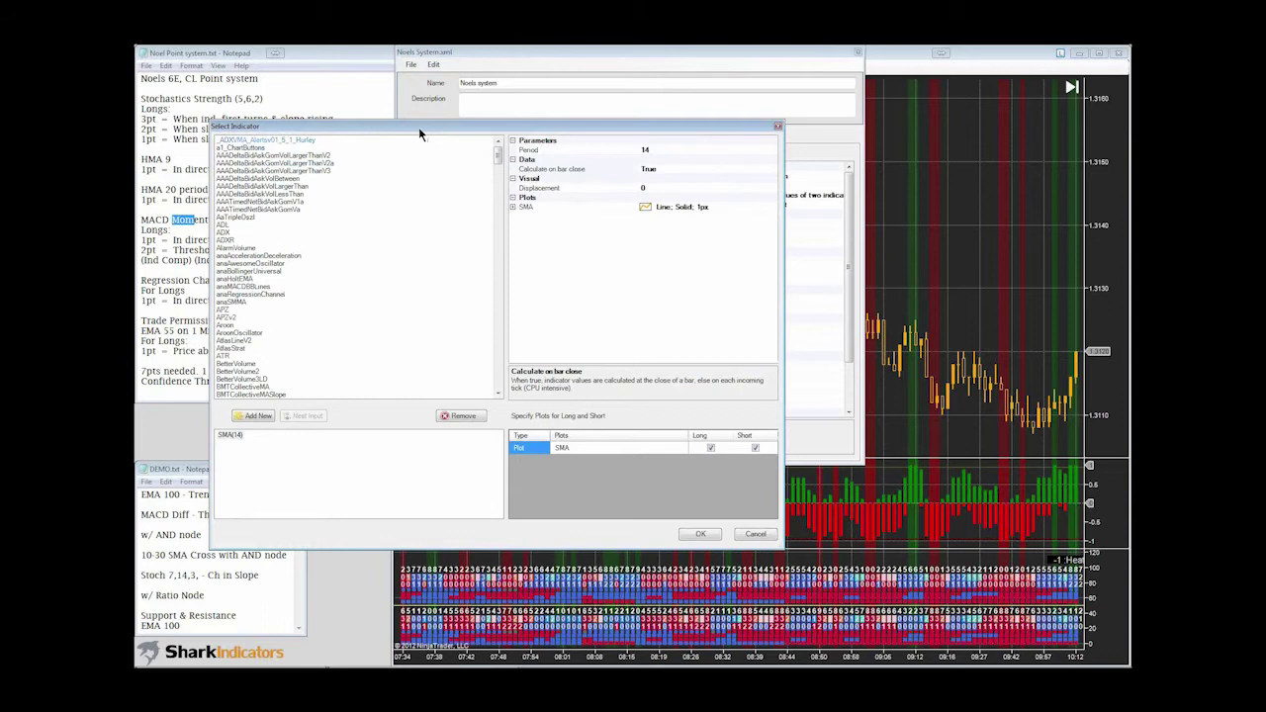
pyautogui.moveTo(419, 126); pyautogui.dragTo(490, 71)
pyautogui.click(308, 315)
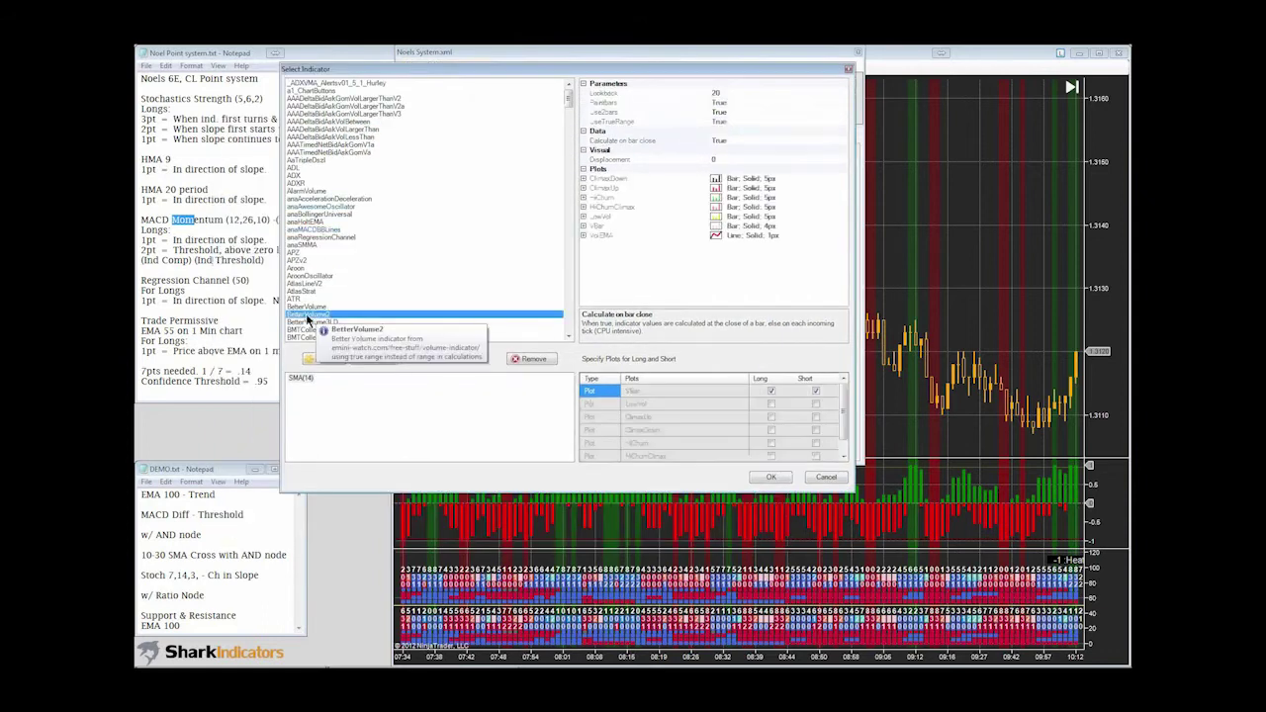
pyautogui.press('m')
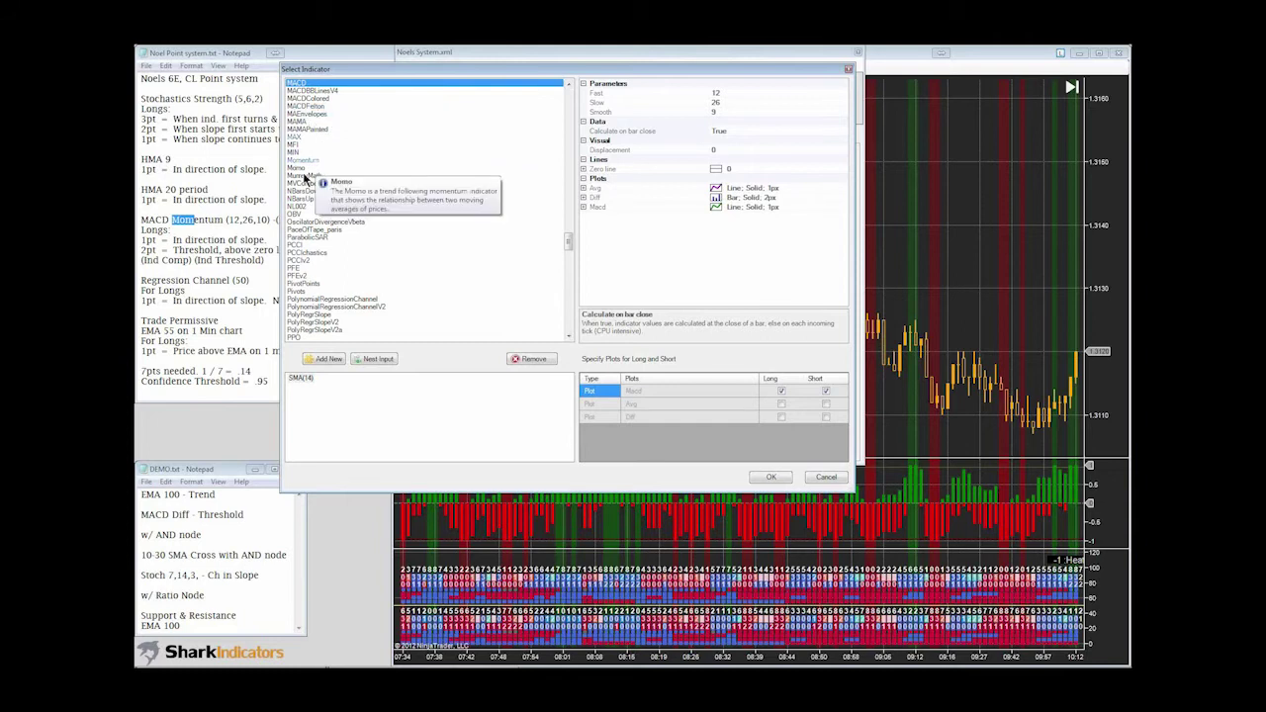
pyautogui.click(295, 169)
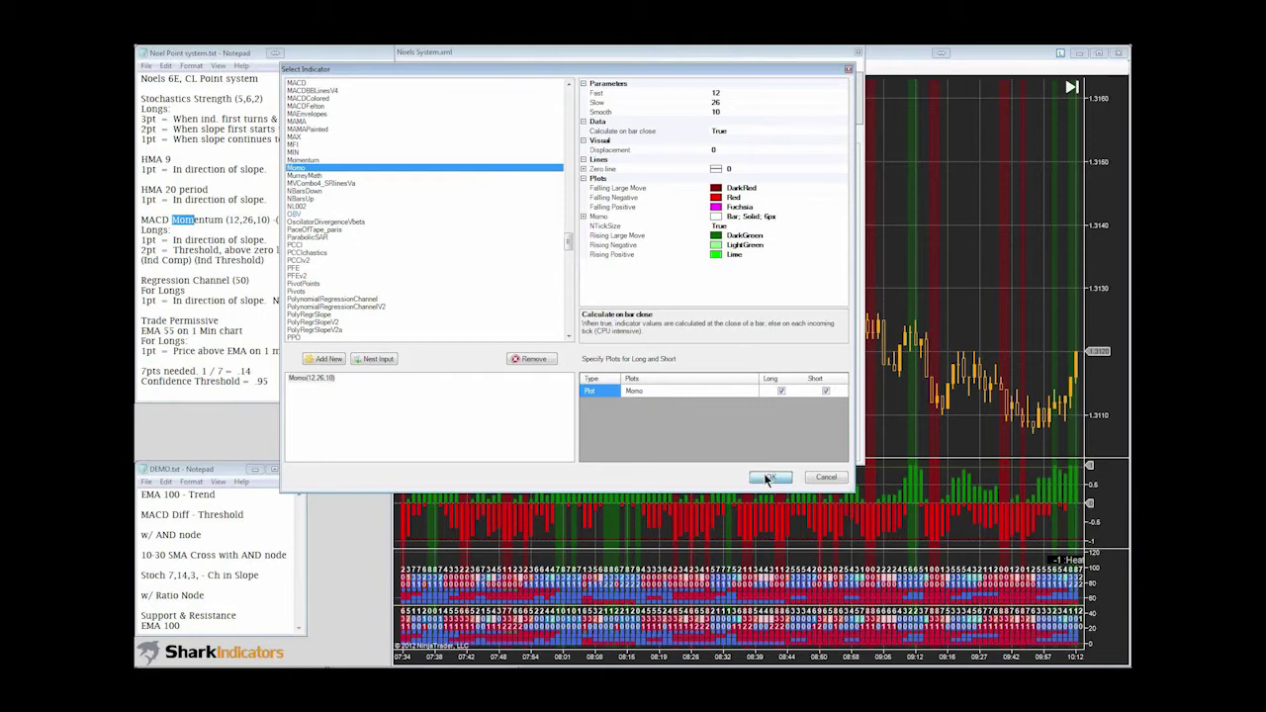
pyautogui.click(770, 477)
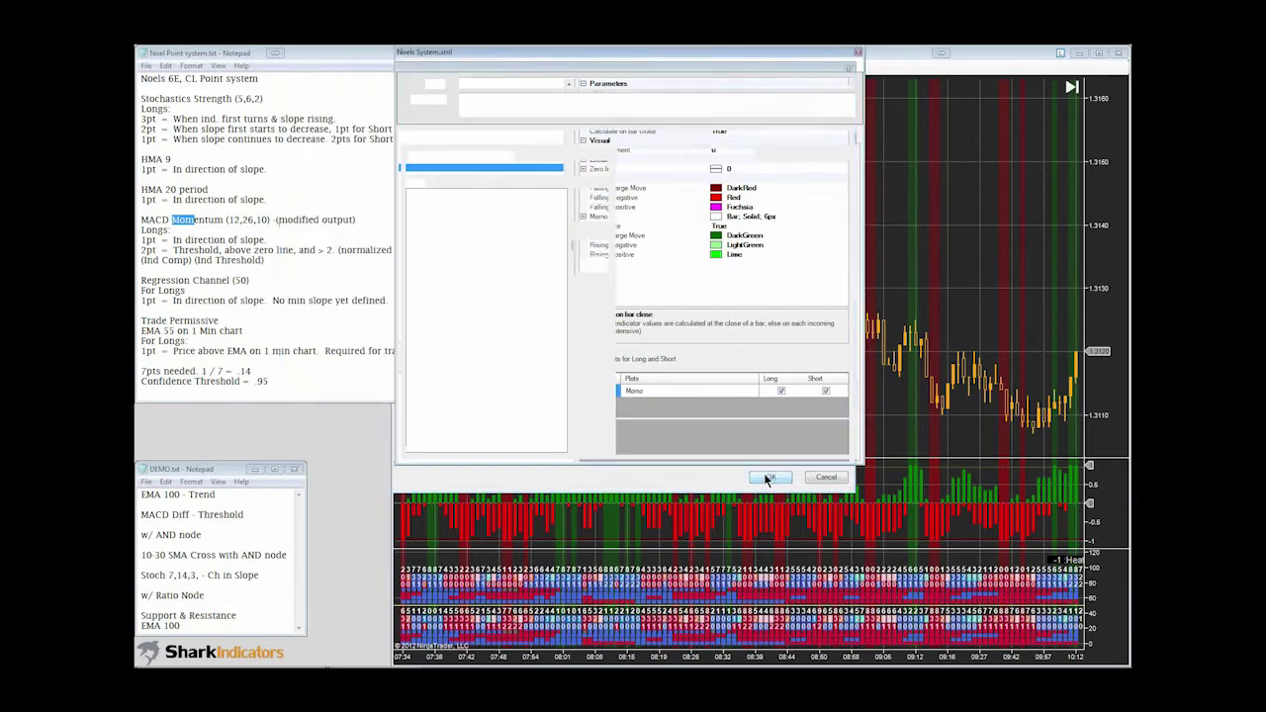
# - Replace Indicator B of the Mom Comparison solver with Momo using Fast 12, Slow 26 and Smooth 10
pyautogui.click(840, 338)
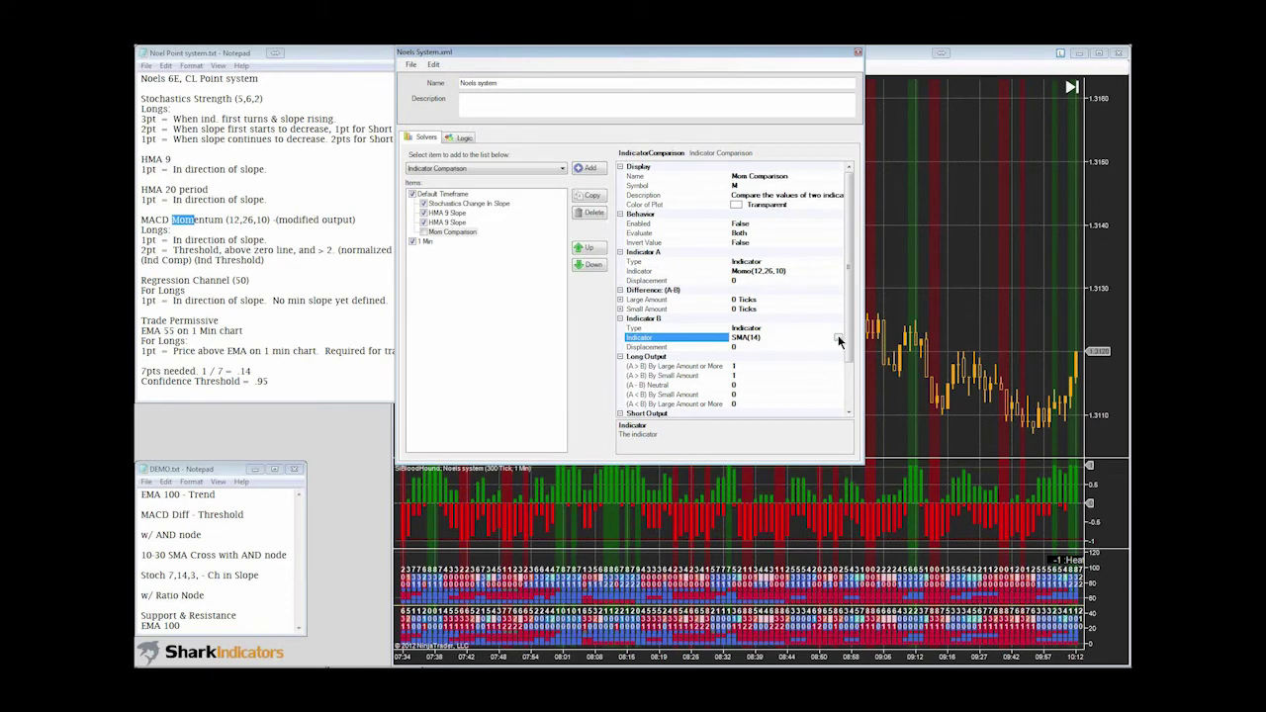
pyautogui.click(838, 338)
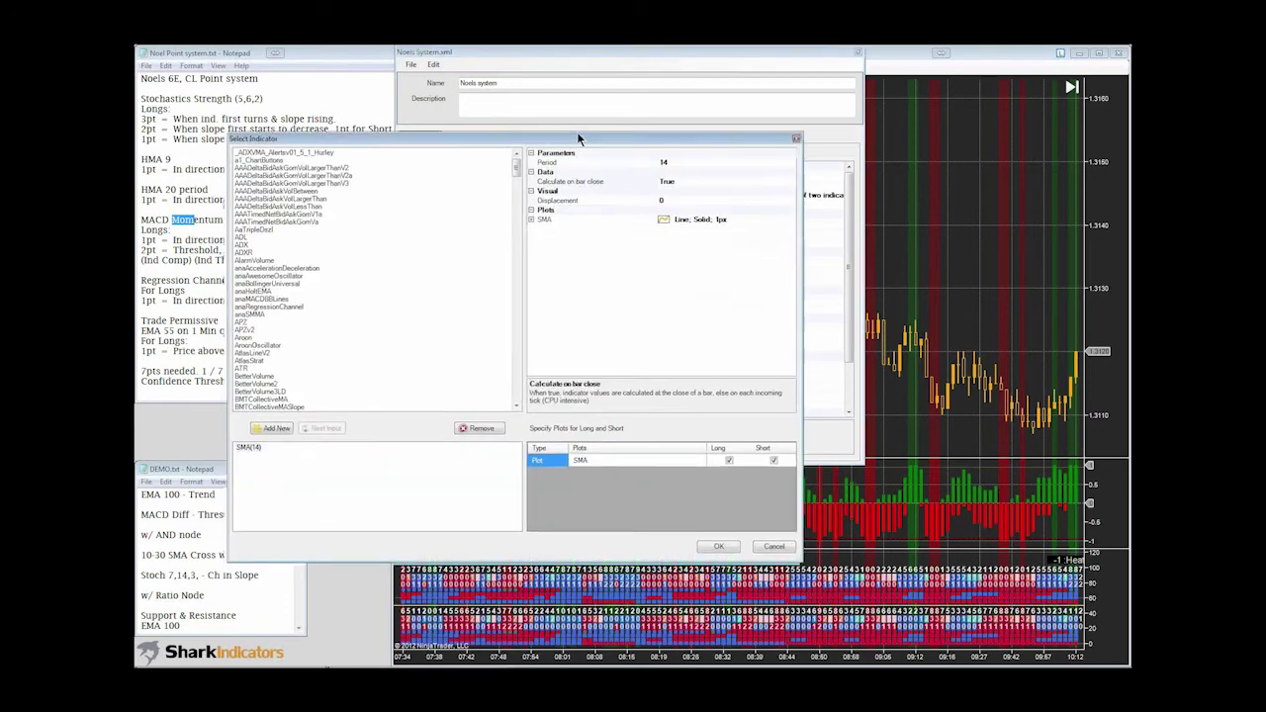
pyautogui.moveTo(577, 137); pyautogui.dragTo(664, 58)
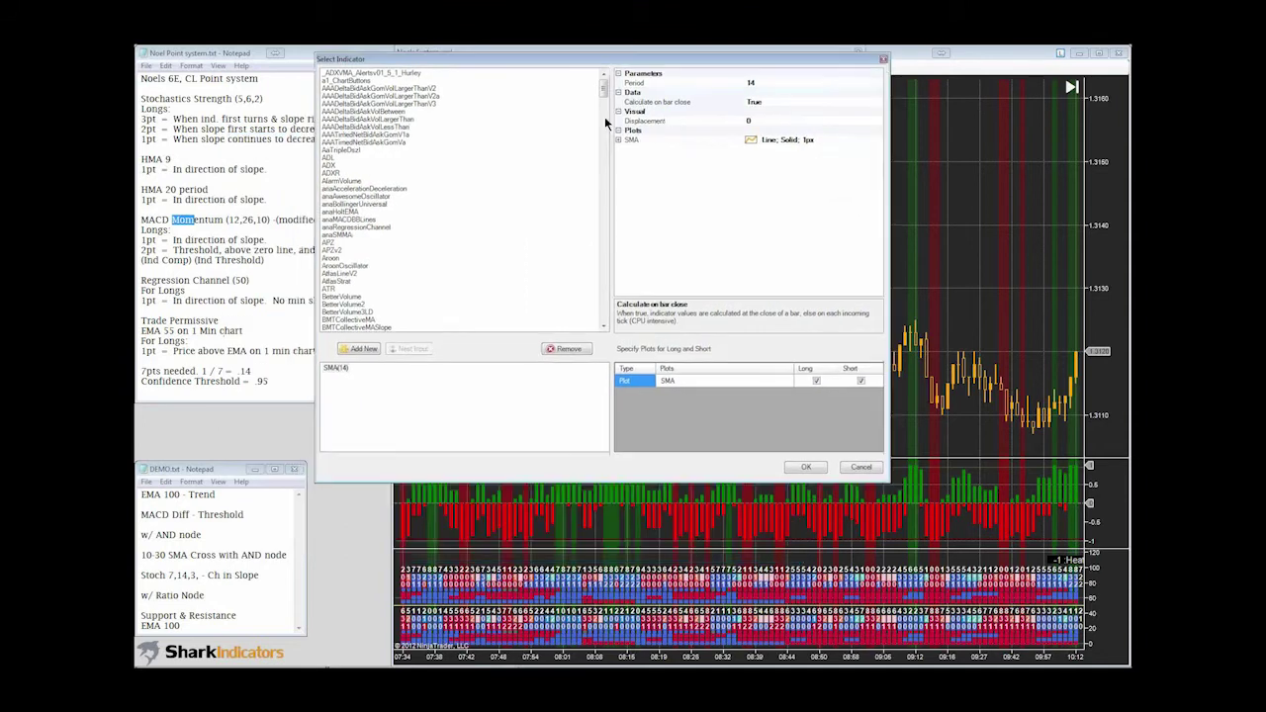
pyautogui.click(344, 267)
pyautogui.press('m')
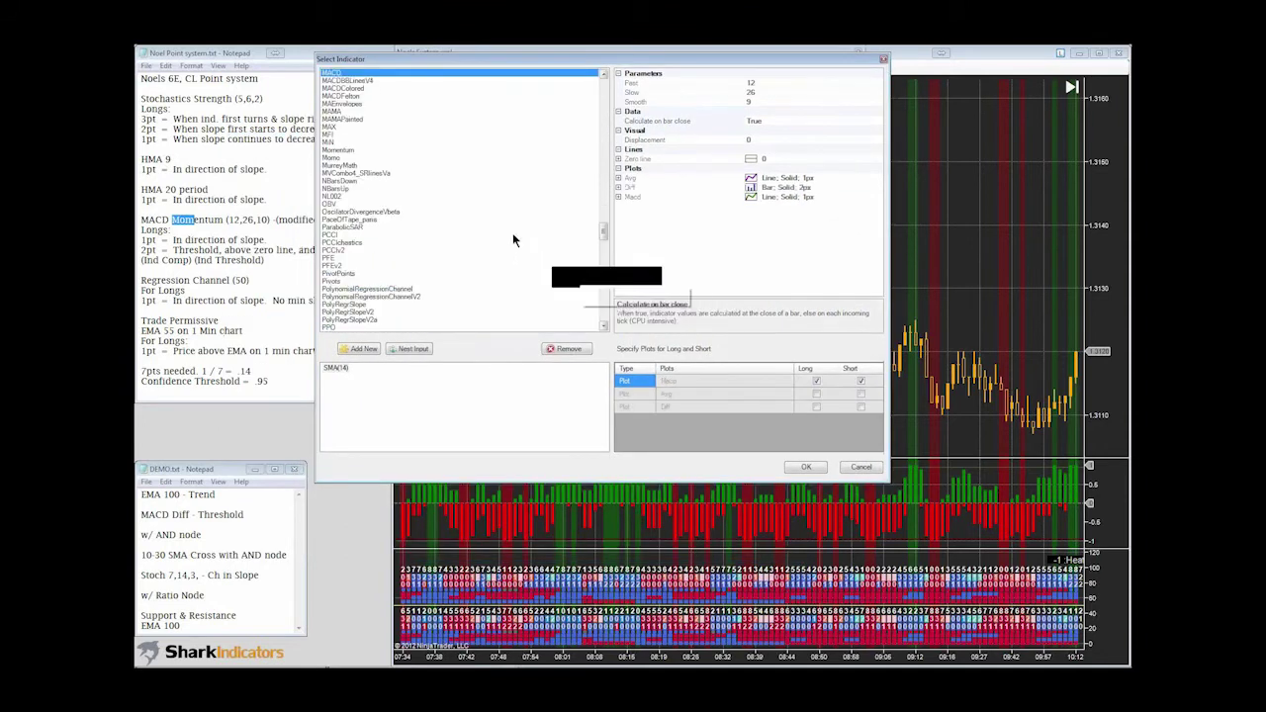
pyautogui.click(336, 158)
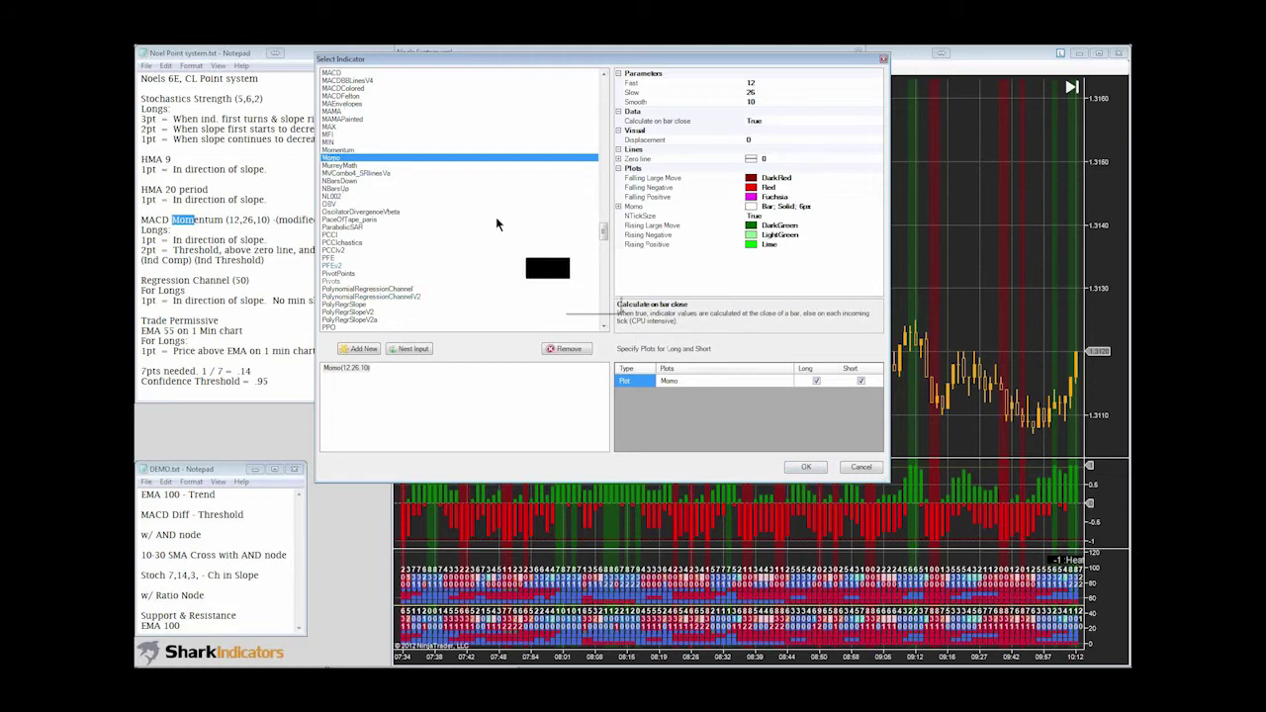
# - Try MACD as Indicator B, switching its Long plot between Avg, Diff and Macd, and return to Momo
pyautogui.click(333, 74)
pyautogui.click(817, 393)
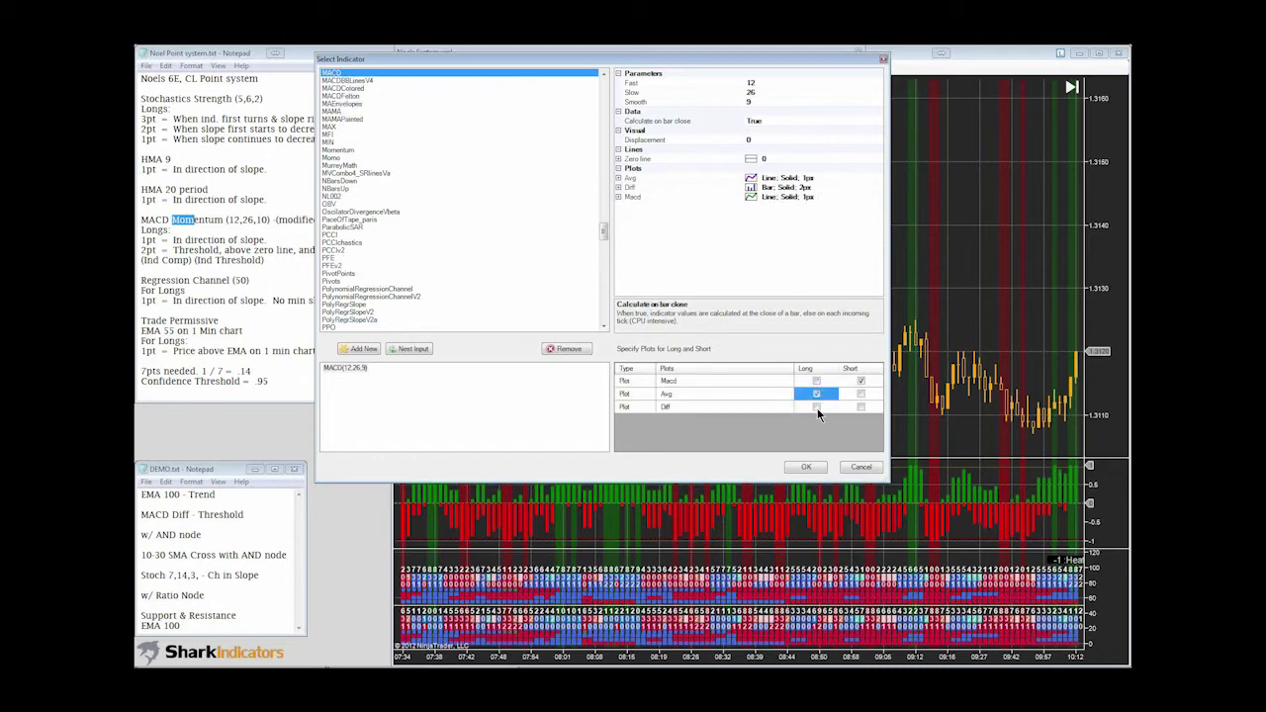
pyautogui.click(816, 407)
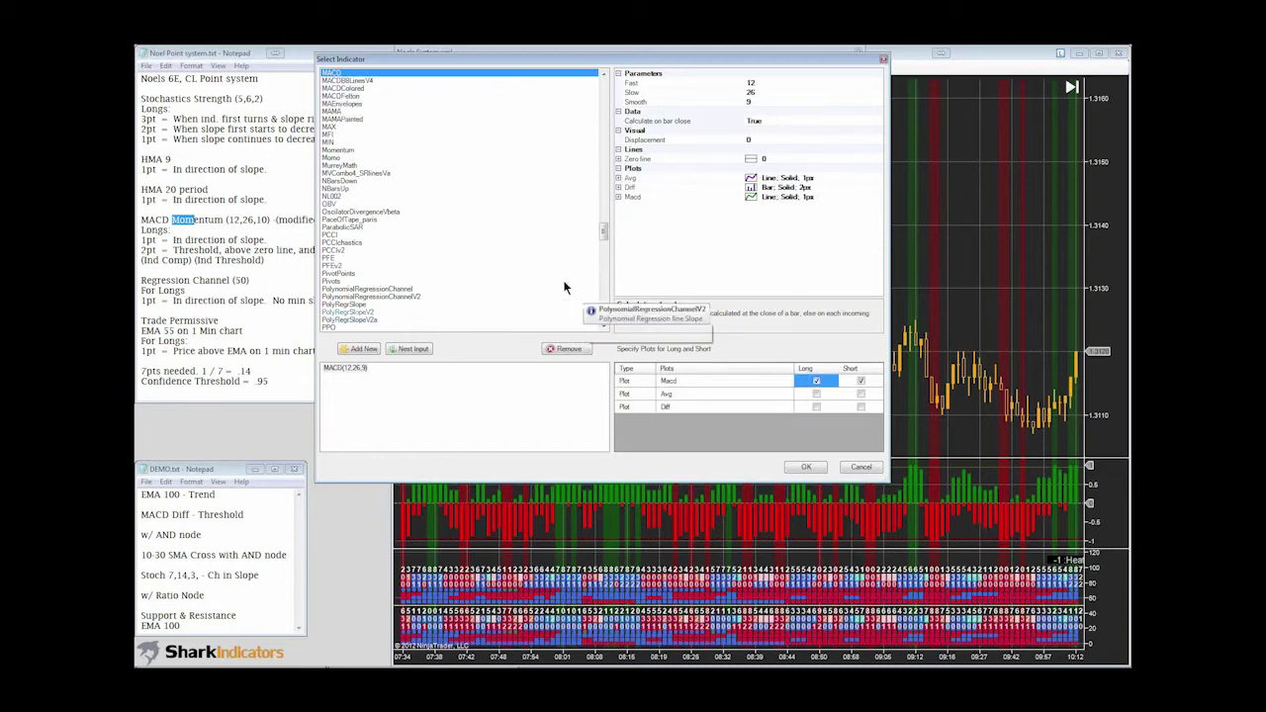
pyautogui.click(345, 157)
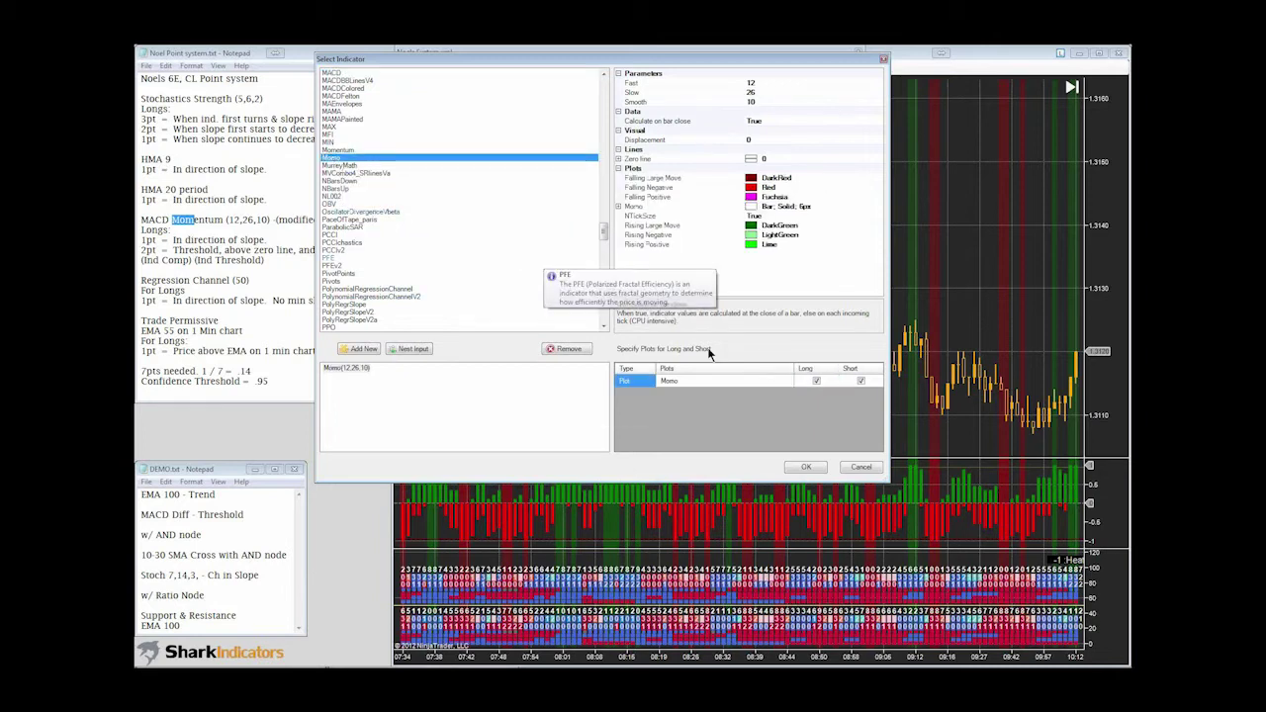
# - Accept the Momo selection and set the displacement of Indicator B to 1
pyautogui.click(806, 469)
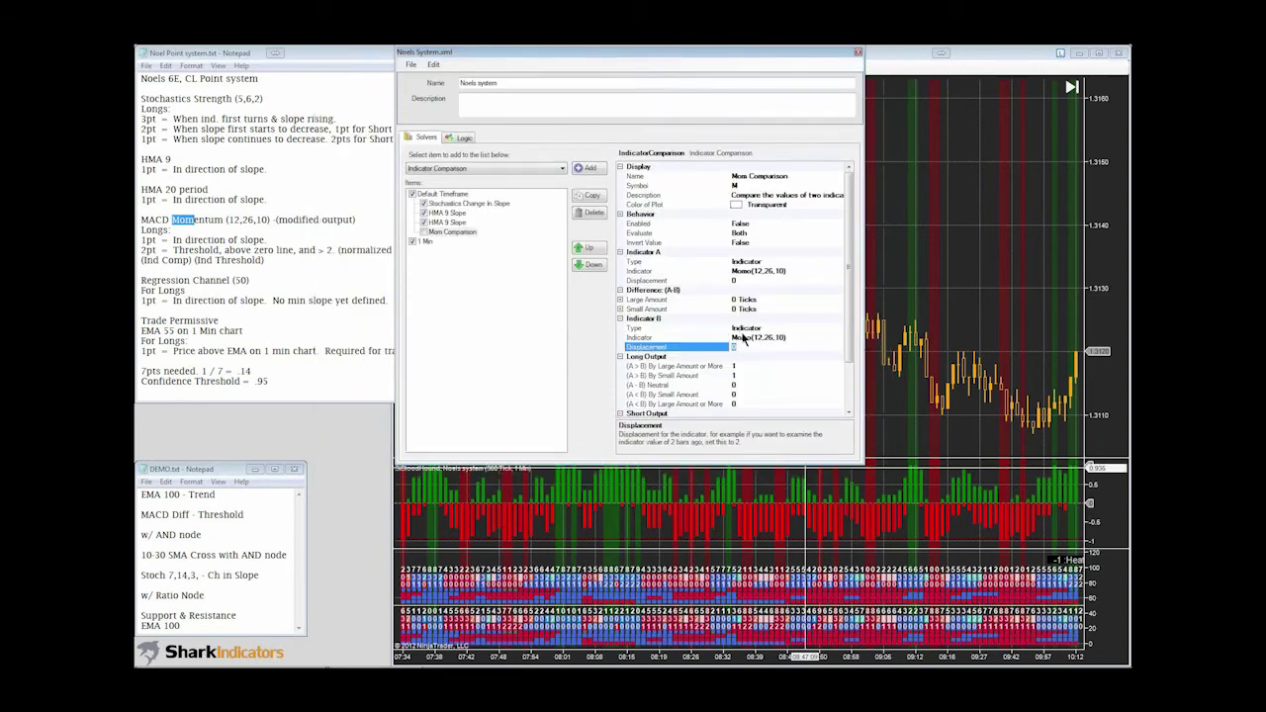
pyautogui.write('1')
pyautogui.click(754, 364)
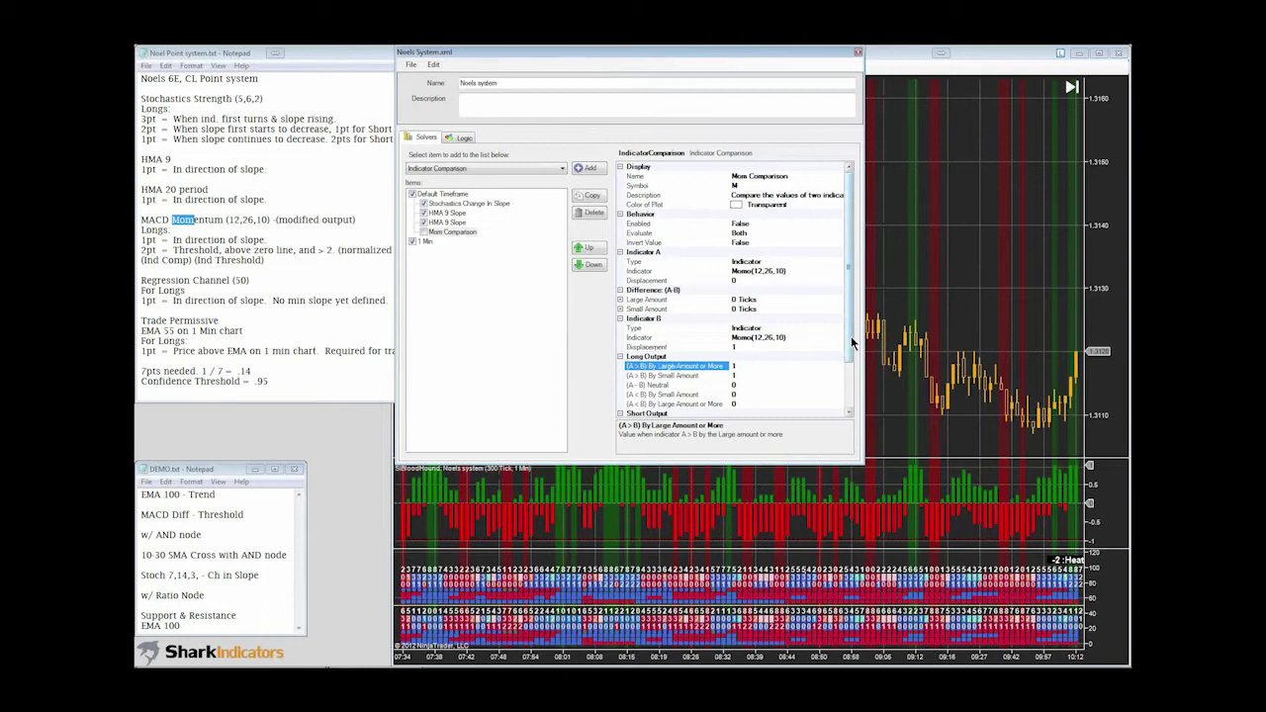
pyautogui.moveTo(851, 342); pyautogui.dragTo(850, 282)
# - Add an Indicator Threshold solver to the Default Timeframe and enable the Mom Comparison solver
pyautogui.click(561, 169)
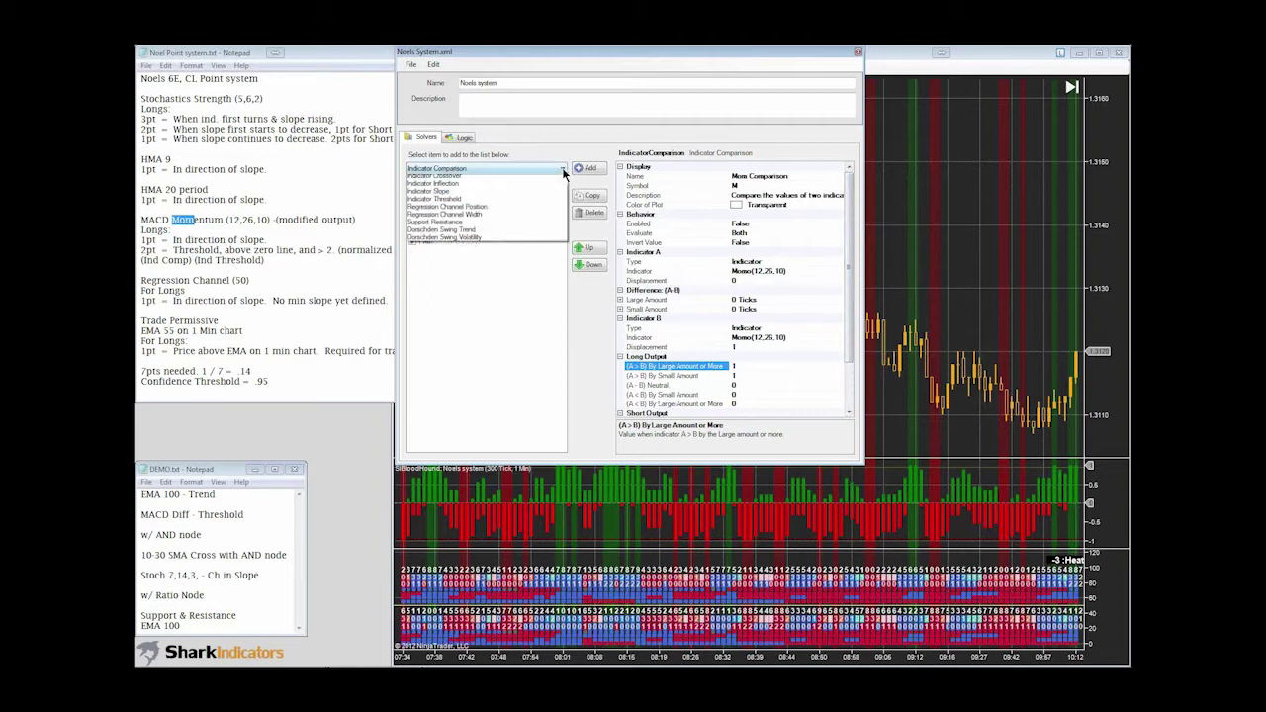
pyautogui.click(448, 233)
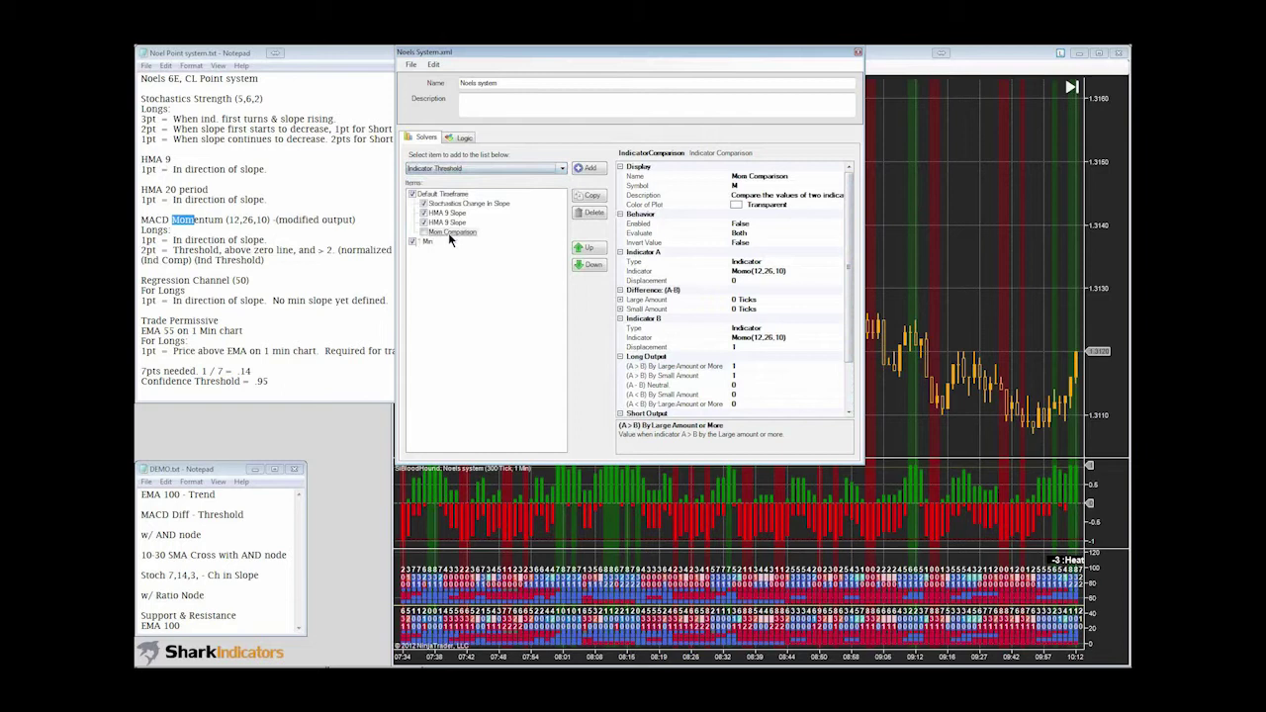
pyautogui.click(590, 168)
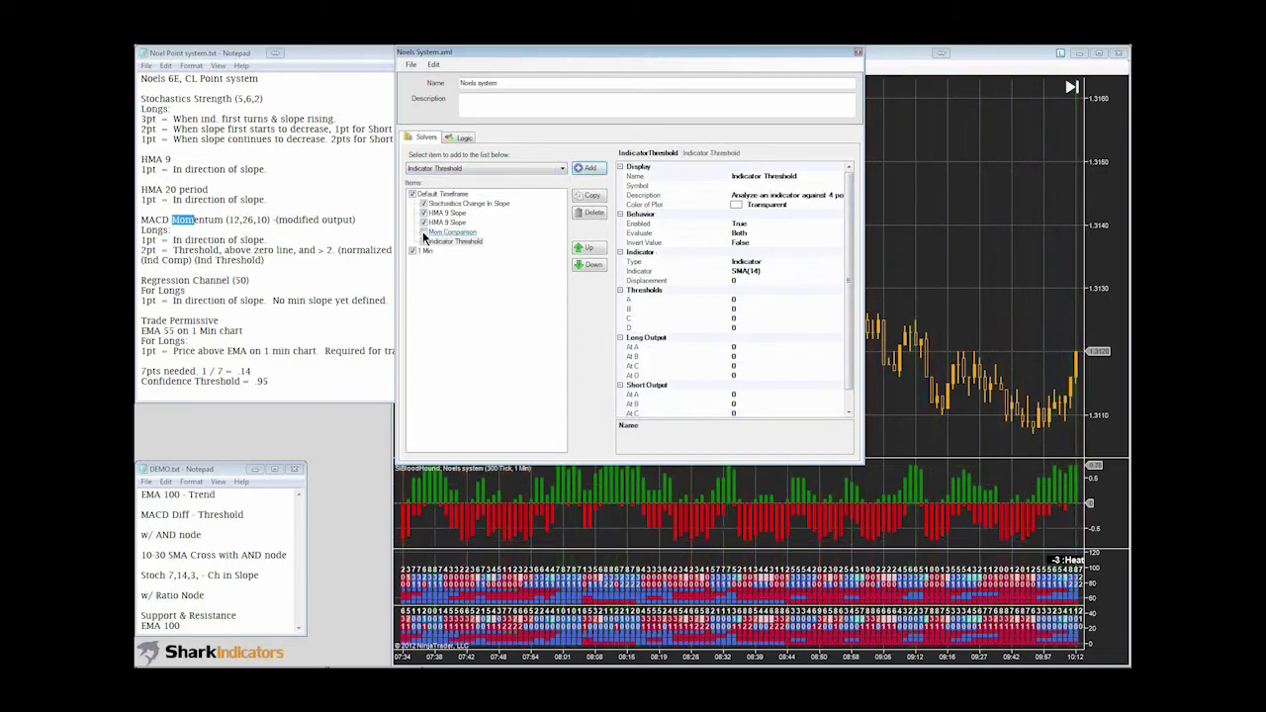
# - Rename the Indicator Threshold solver to "Momr Threshold"
pyautogui.click(741, 178)
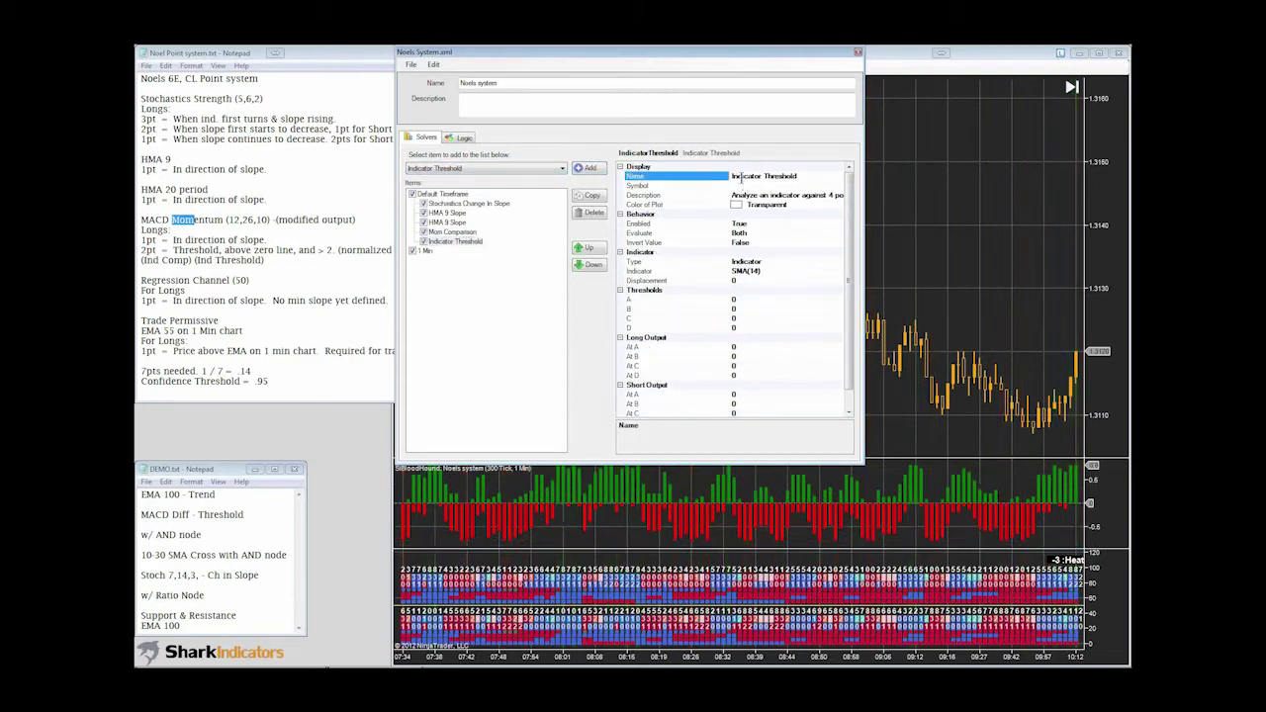
pyautogui.moveTo(758, 178); pyautogui.dragTo(719, 180)
pyautogui.write('Mom')
pyautogui.click(748, 299)
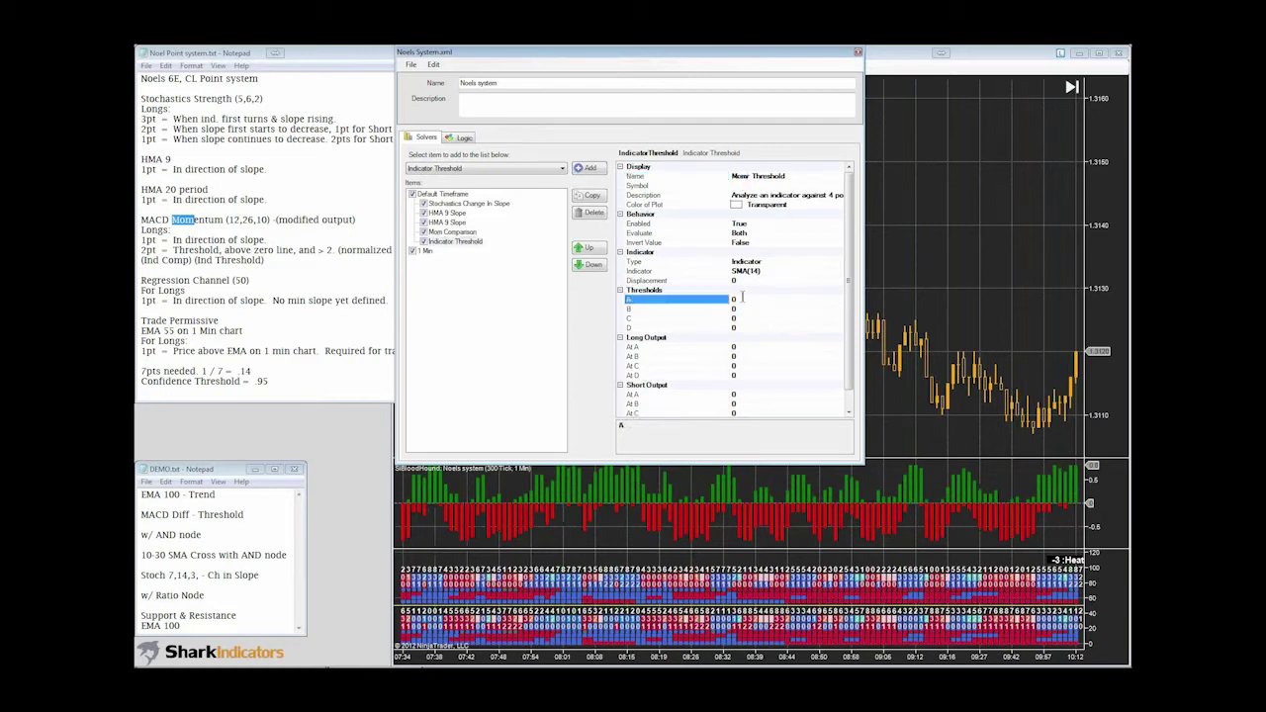
# - Replace the threshold solver's indicator with Momo using Fast 12, Slow 26 and Smooth 10
pyautogui.click(836, 272)
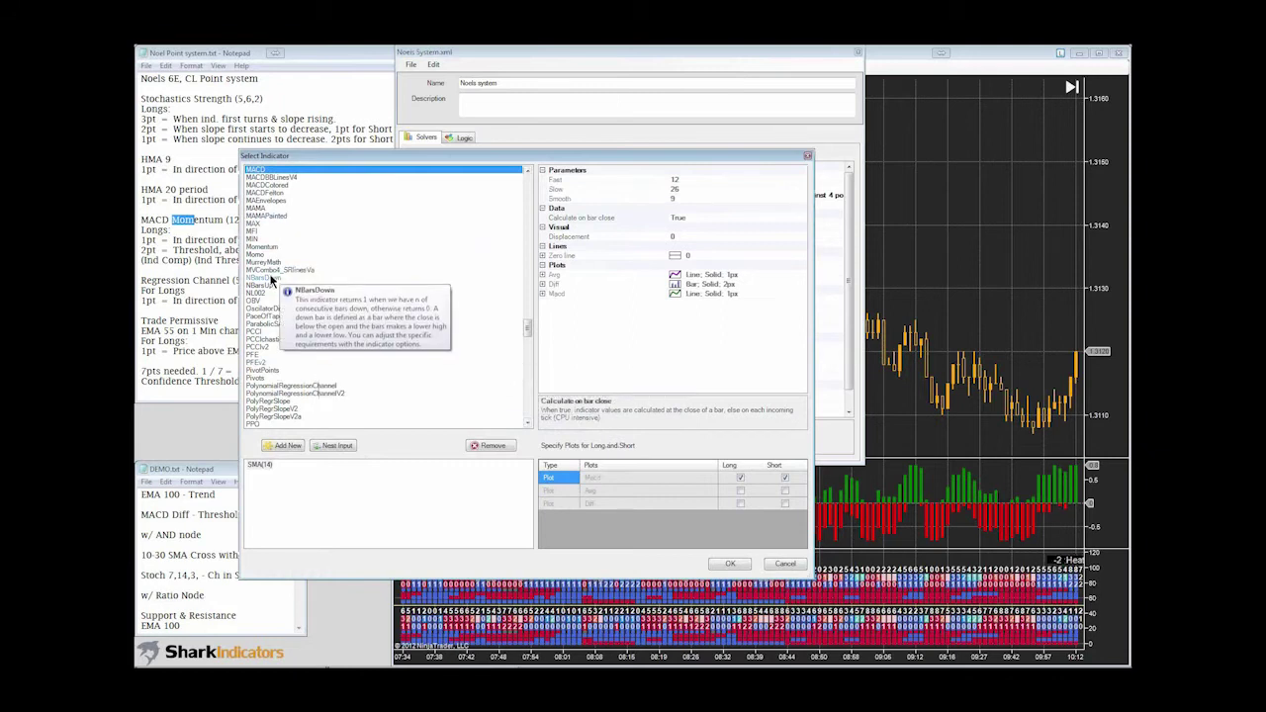
pyautogui.click(260, 256)
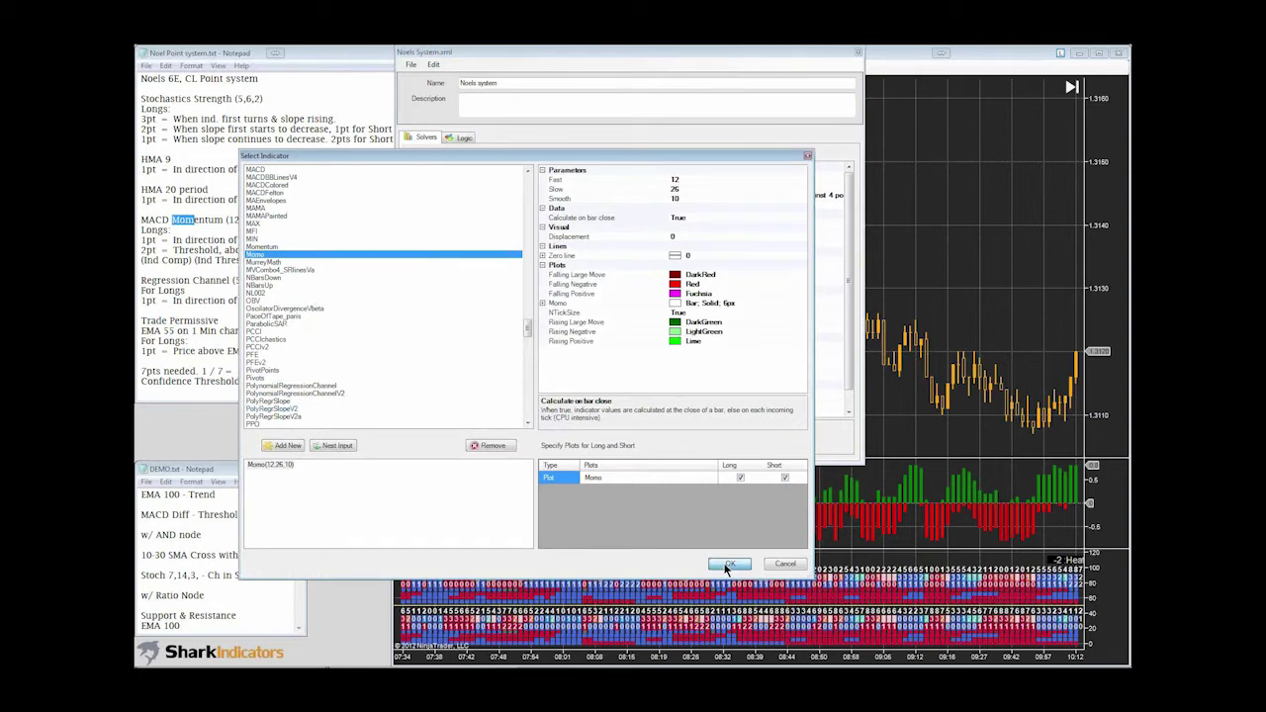
pyautogui.click(729, 564)
# - Set threshold A of the momentum threshold solver to 2 and threshold D to -2
pyautogui.click(737, 298)
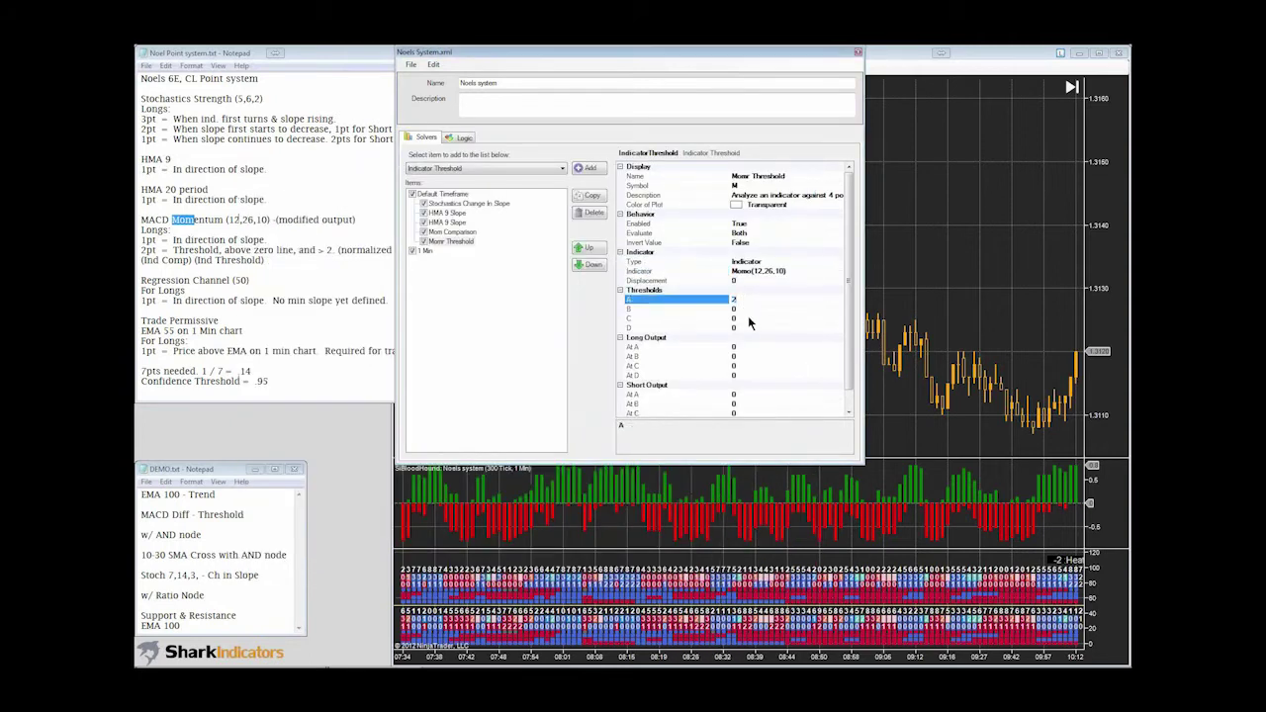
pyautogui.click(747, 328)
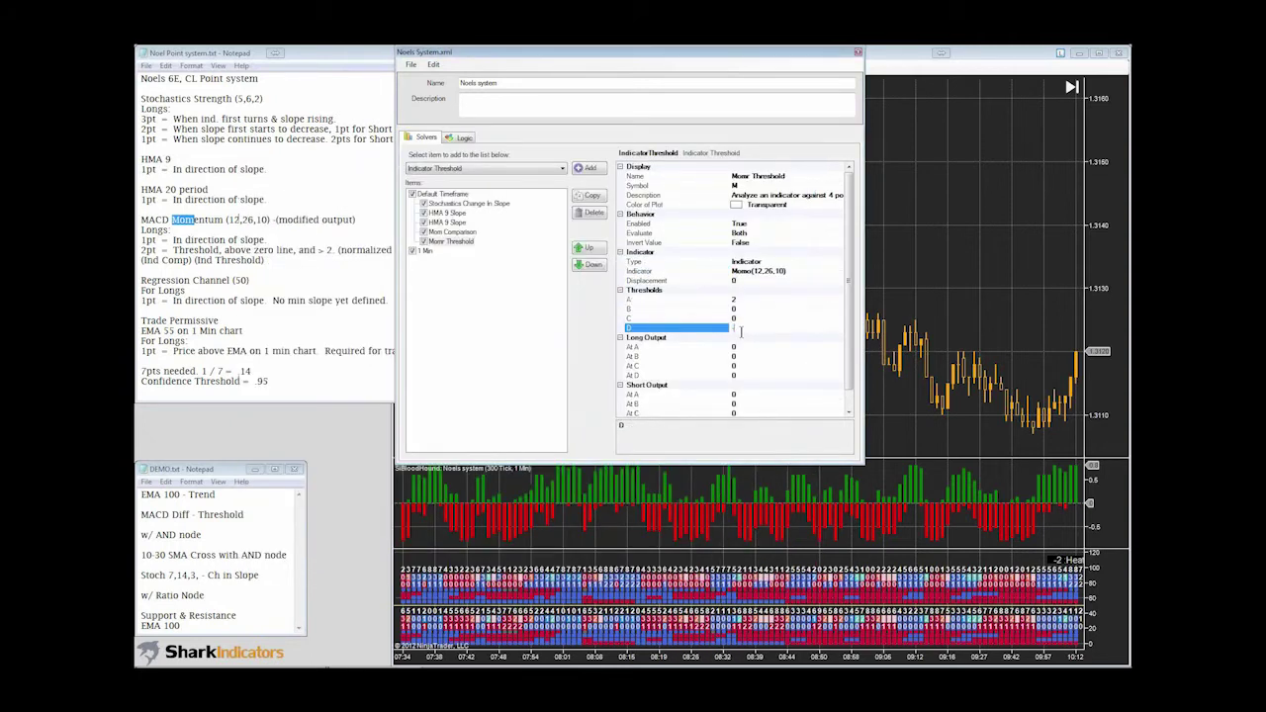
pyautogui.write('-2')
# - Set the Long Output at A and the Short Output at D to 1, making the template window taller
pyautogui.click(742, 345)
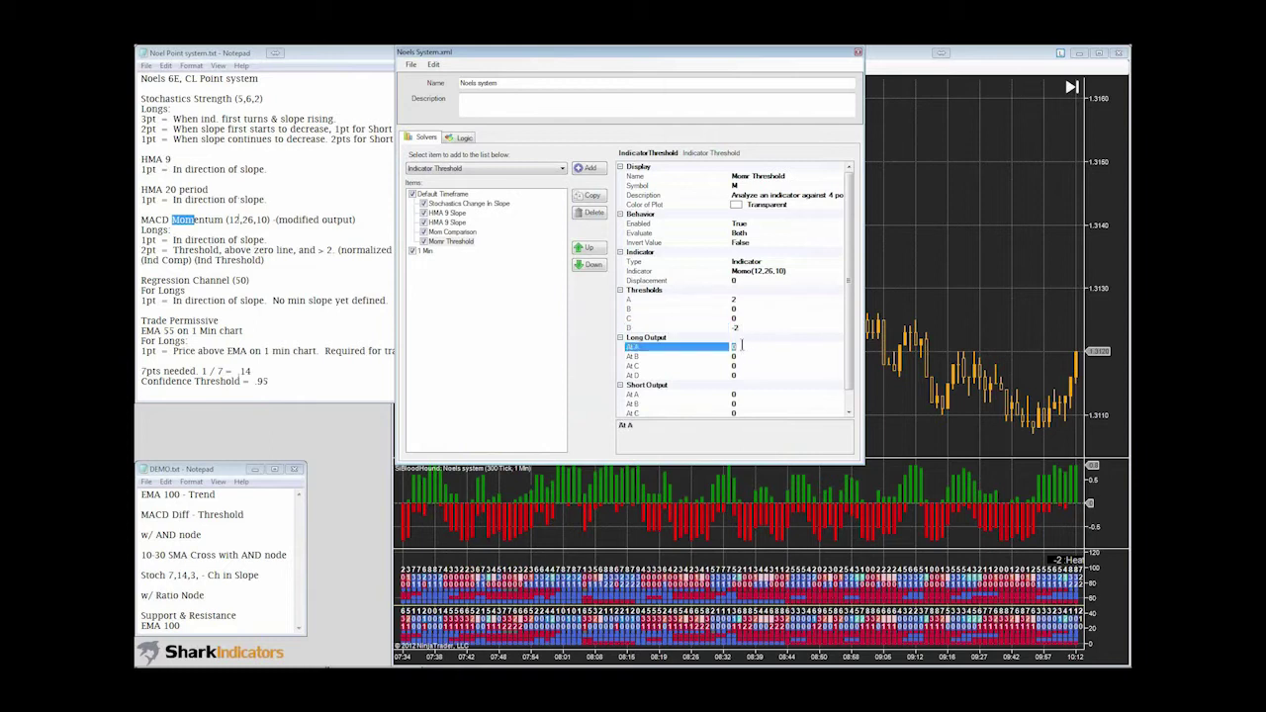
pyautogui.write('1')
pyautogui.moveTo(801, 460); pyautogui.dragTo(802, 501)
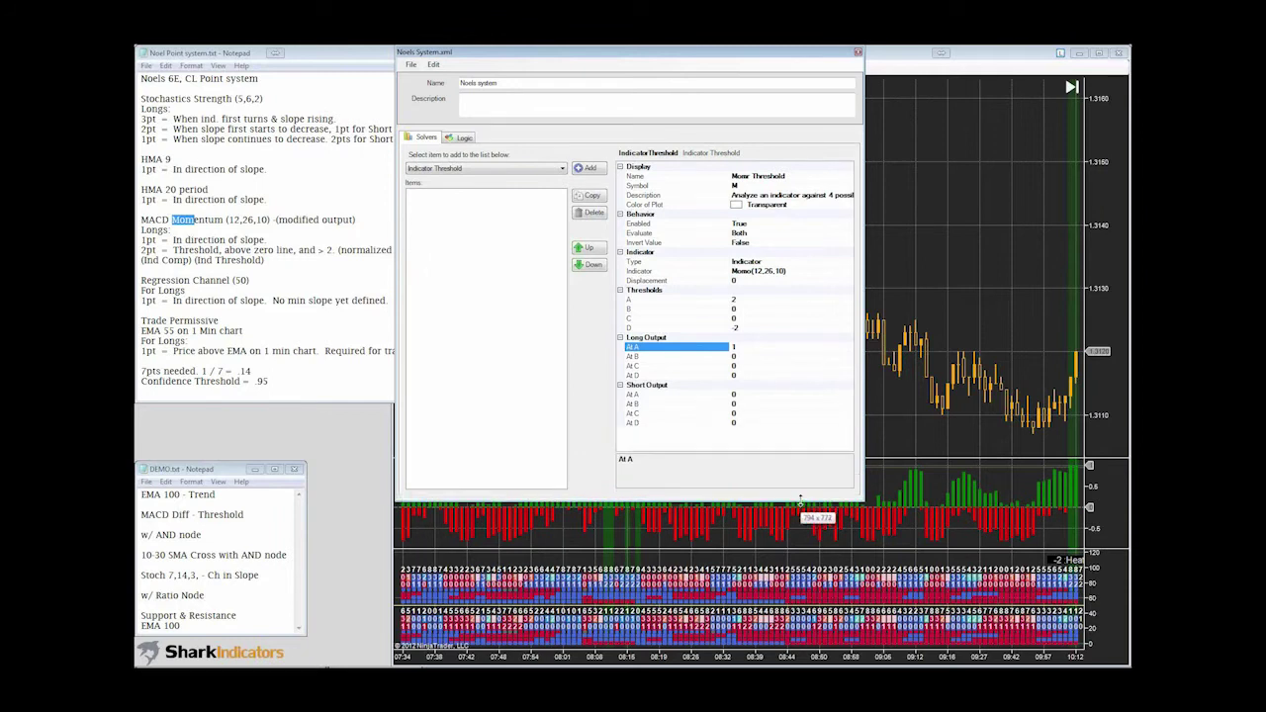
pyautogui.click(745, 422)
pyautogui.write('1')
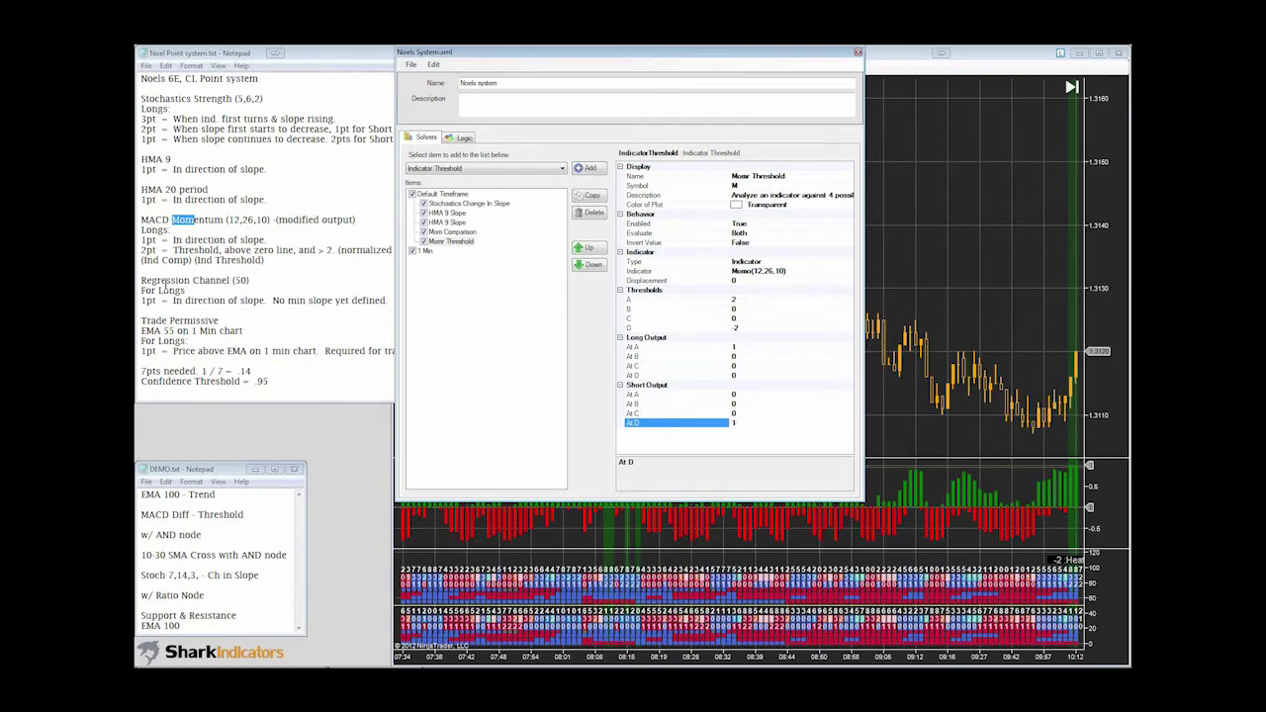
# - Copy "Regr" from the Regression Channel line of the notes and add an Indicator Slope solver to the Default Timeframe
pyautogui.click(160, 280)
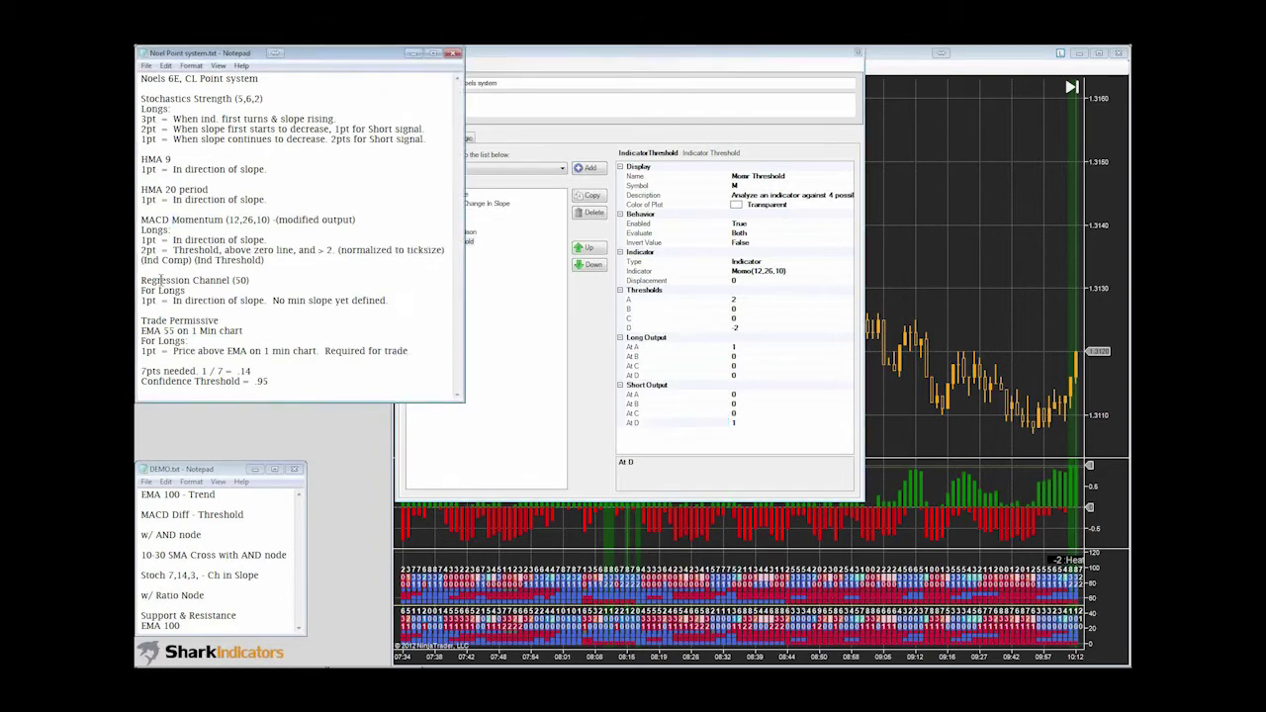
pyautogui.moveTo(161, 280); pyautogui.dragTo(141, 280)
pyautogui.click(507, 340)
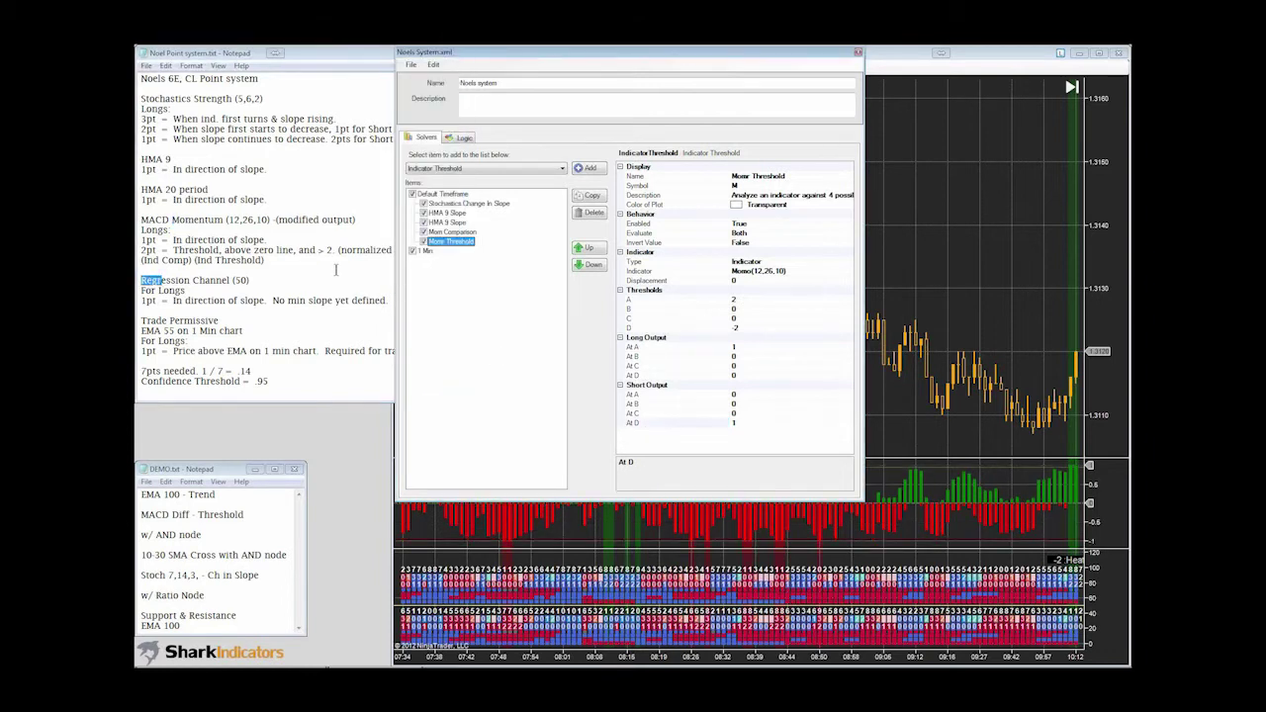
pyautogui.click(562, 169)
pyautogui.click(525, 181)
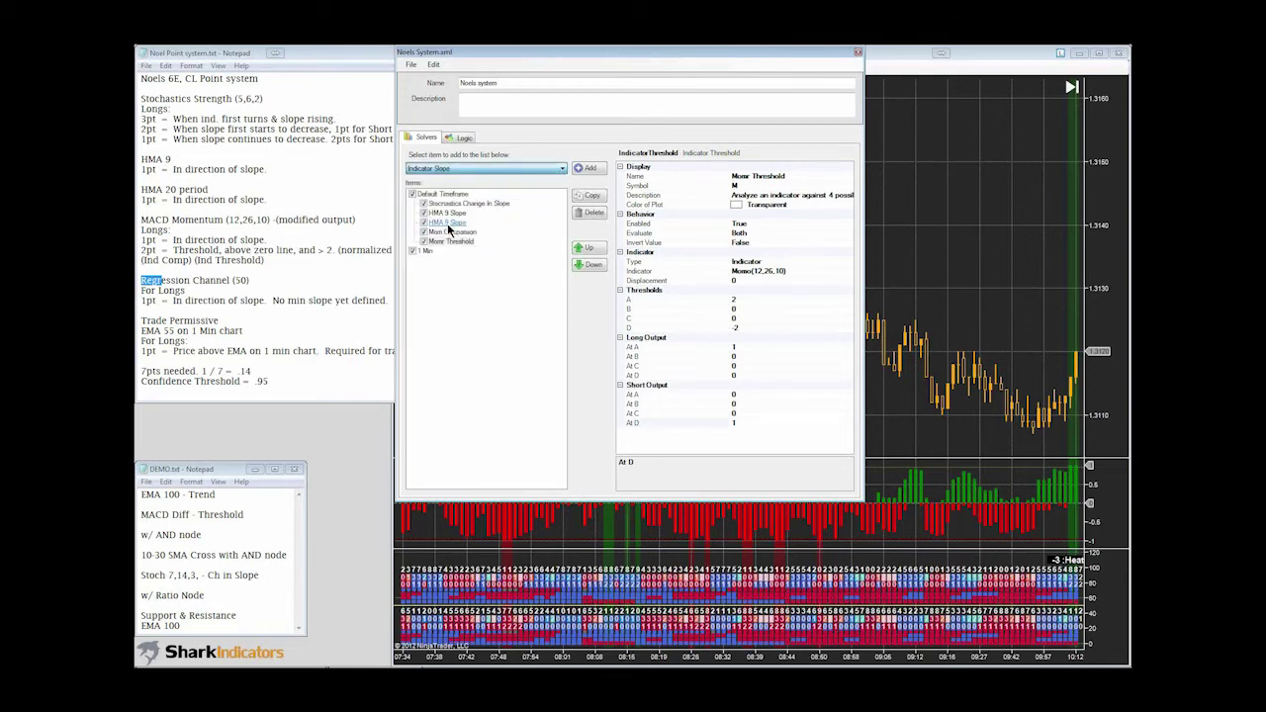
pyautogui.click(593, 168)
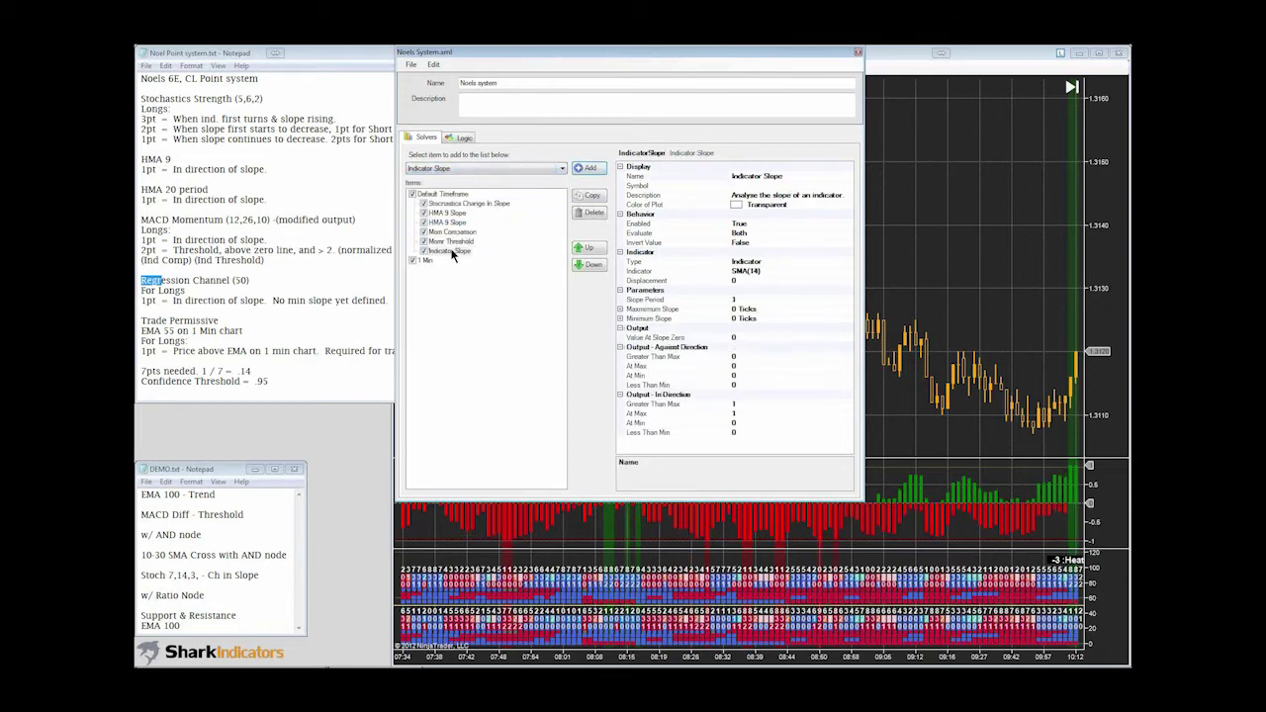
# - Set the new Indicator Slope solver's type to Linear Regression Channel with a regression period of 50
pyautogui.click(781, 261)
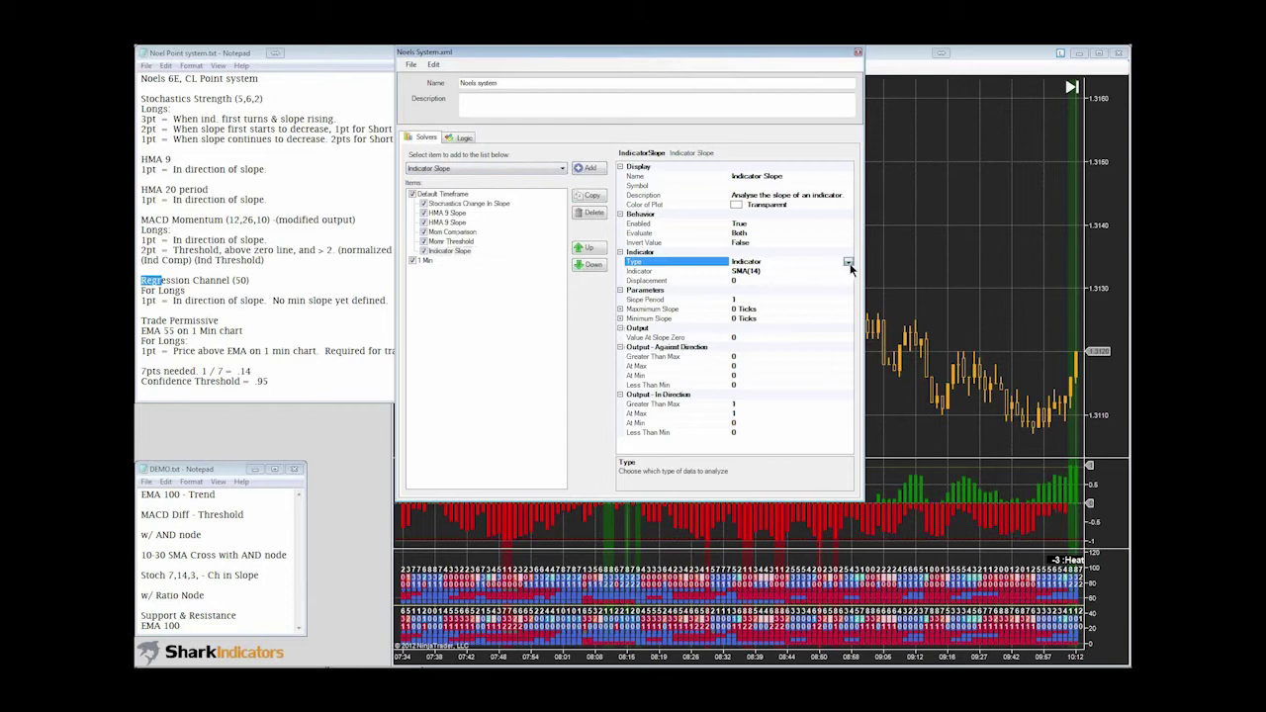
pyautogui.click(850, 263)
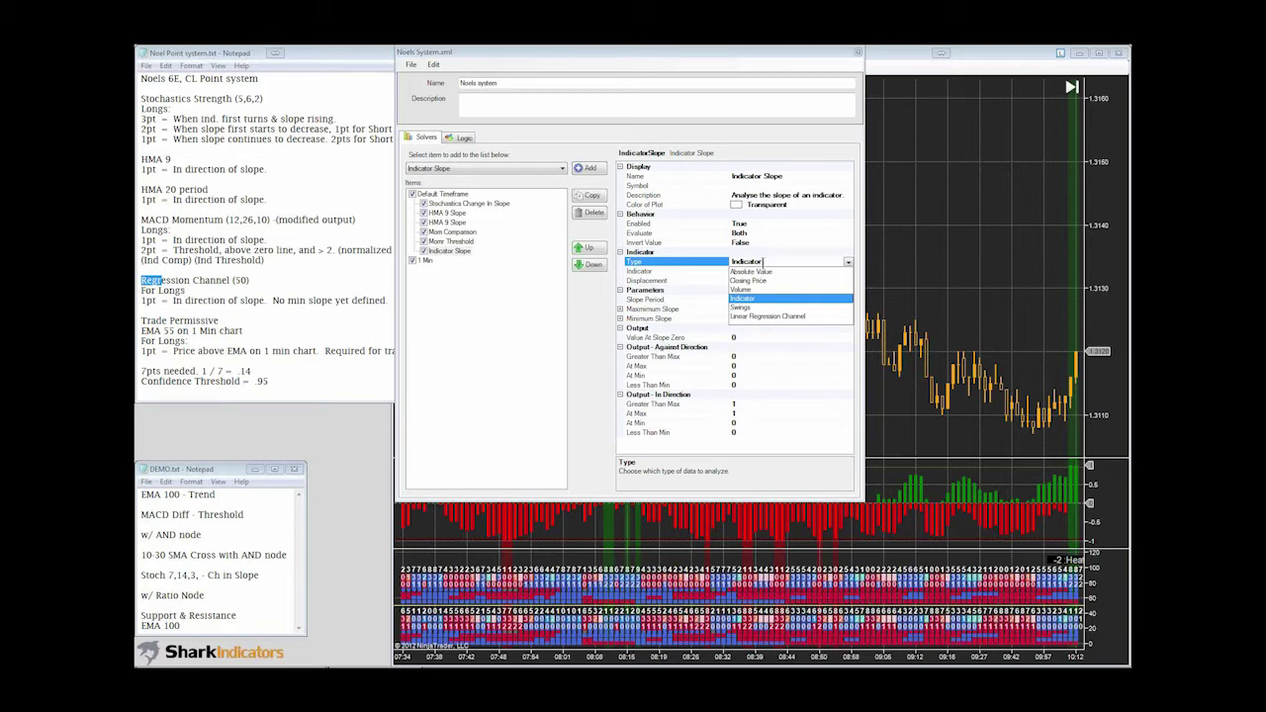
pyautogui.click(752, 315)
pyautogui.click(747, 270)
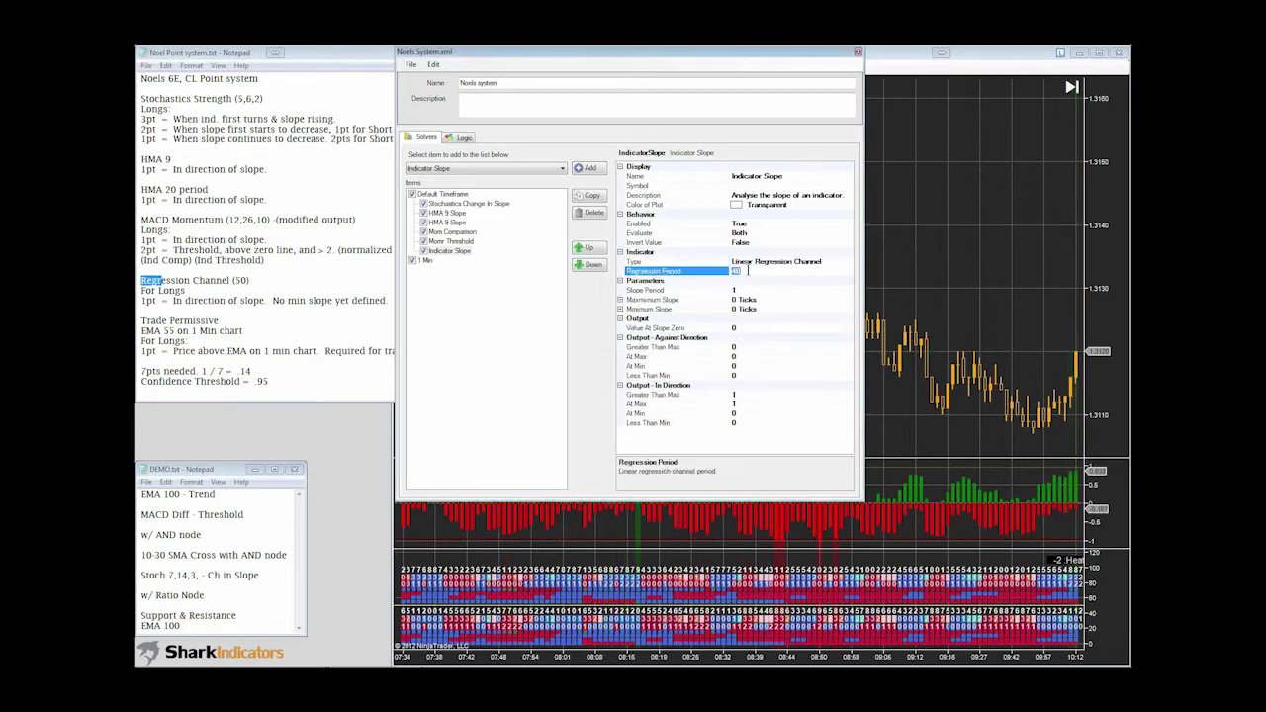
pyautogui.write('5')
pyautogui.click(745, 395)
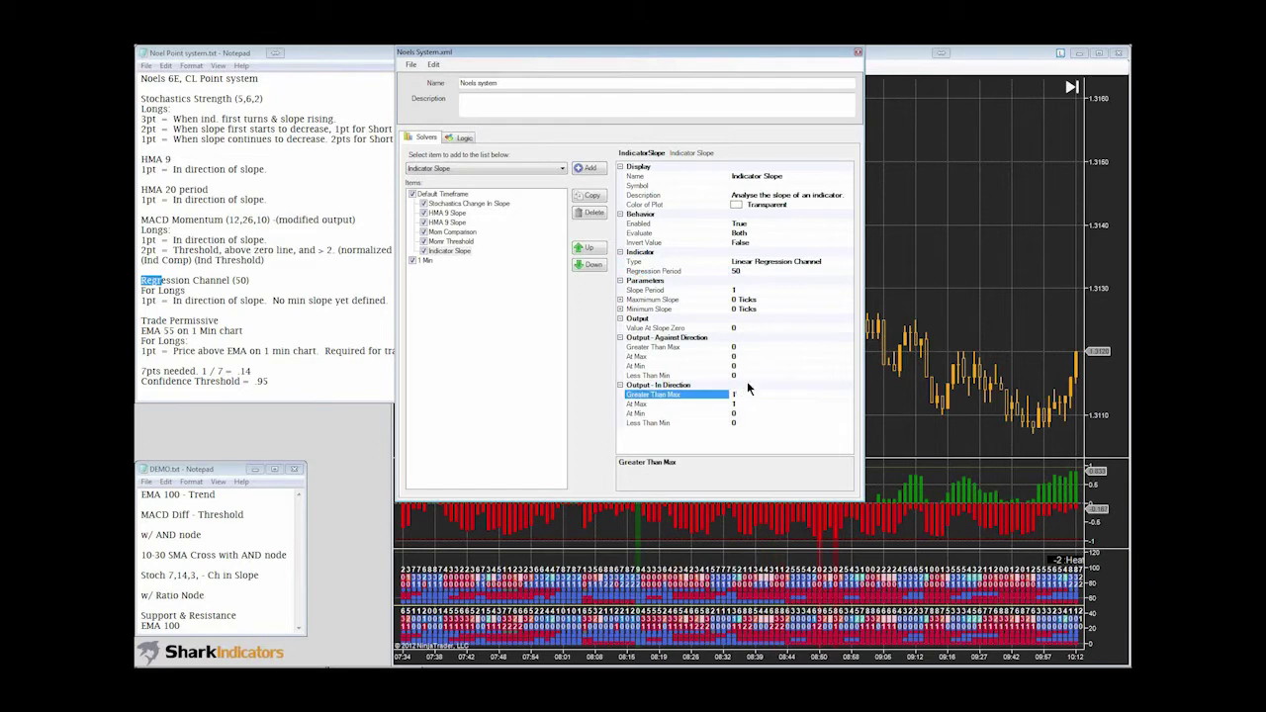
pyautogui.click(828, 265)
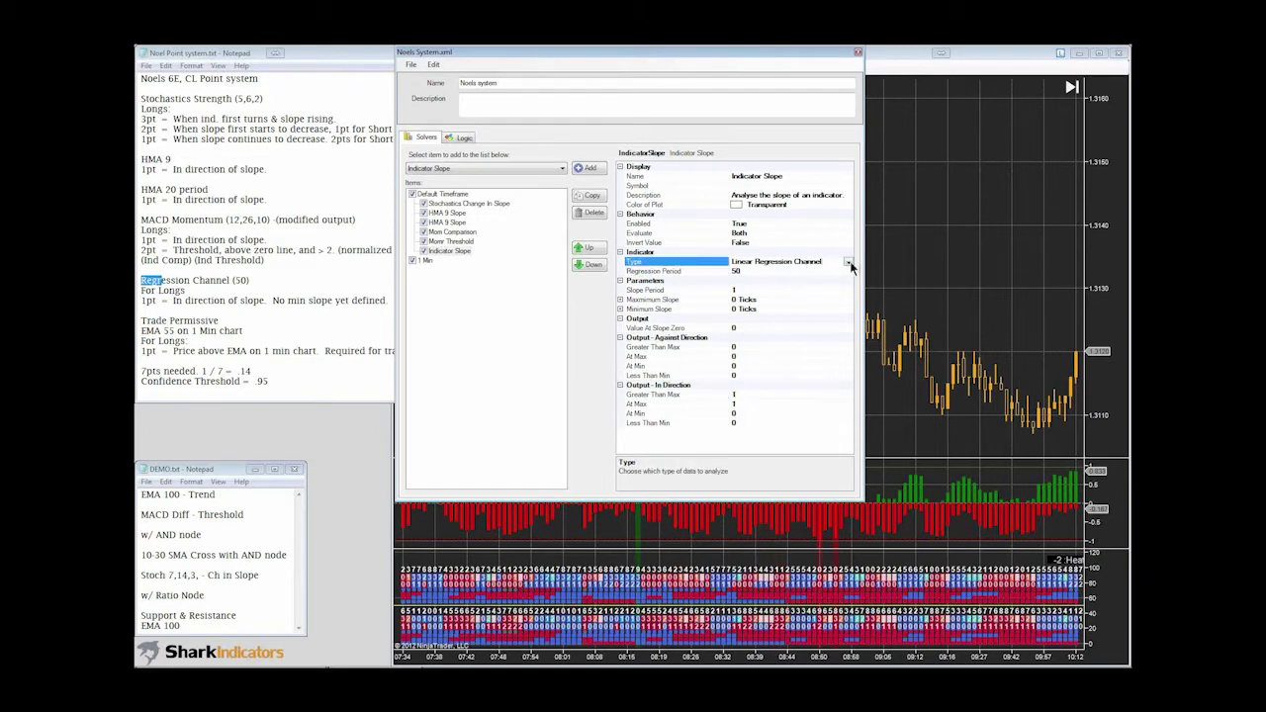
pyautogui.click(848, 261)
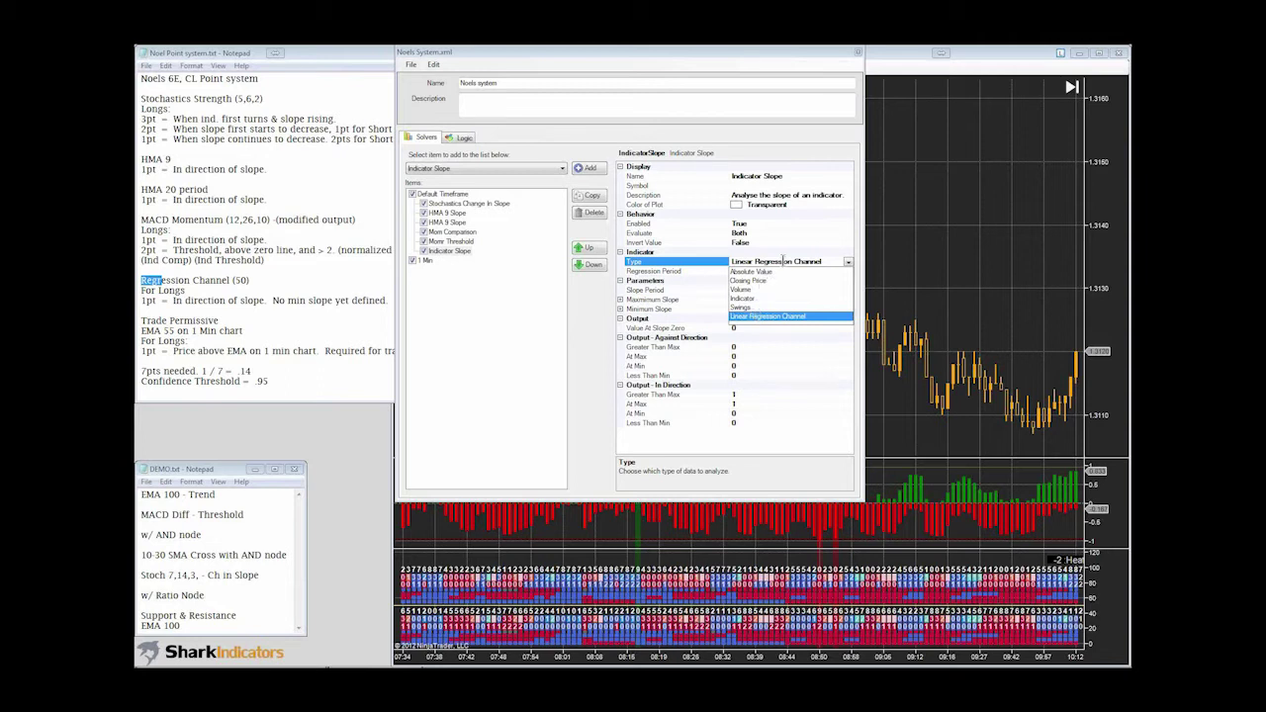
pyautogui.click(775, 345)
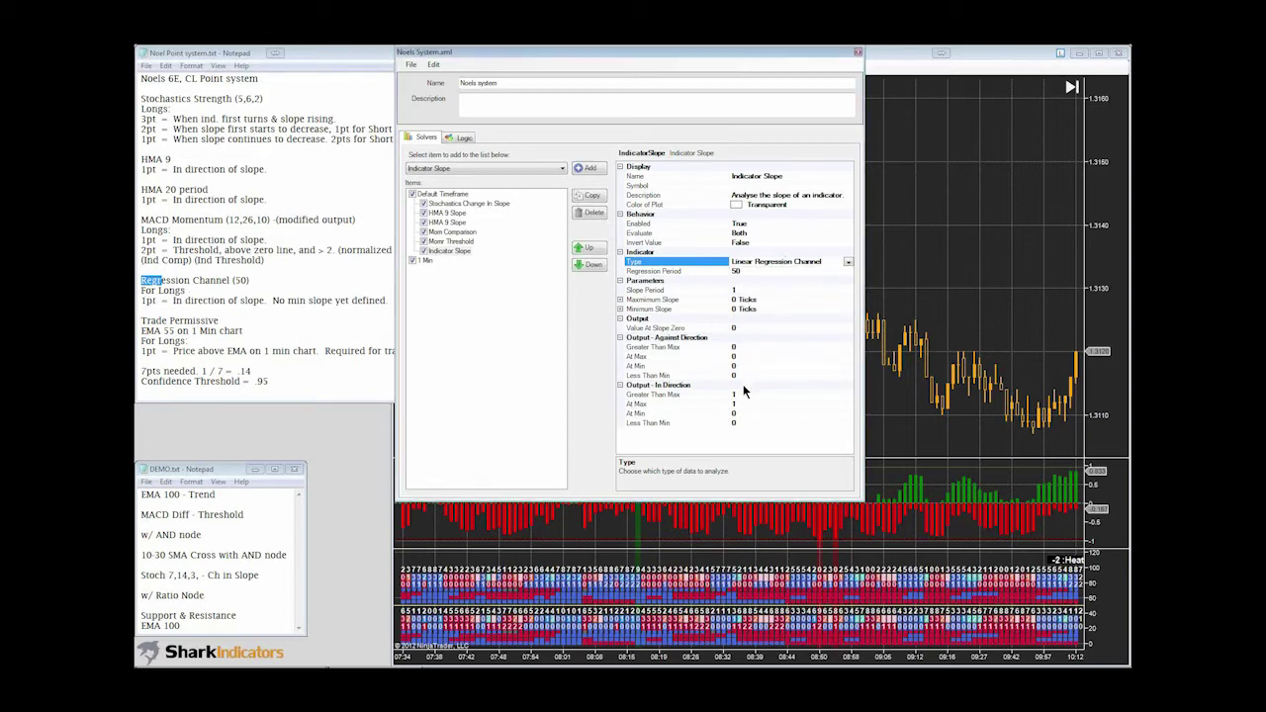
# - Rename the regression channel solver to "Regr Slope" using the copied text
pyautogui.click(759, 176)
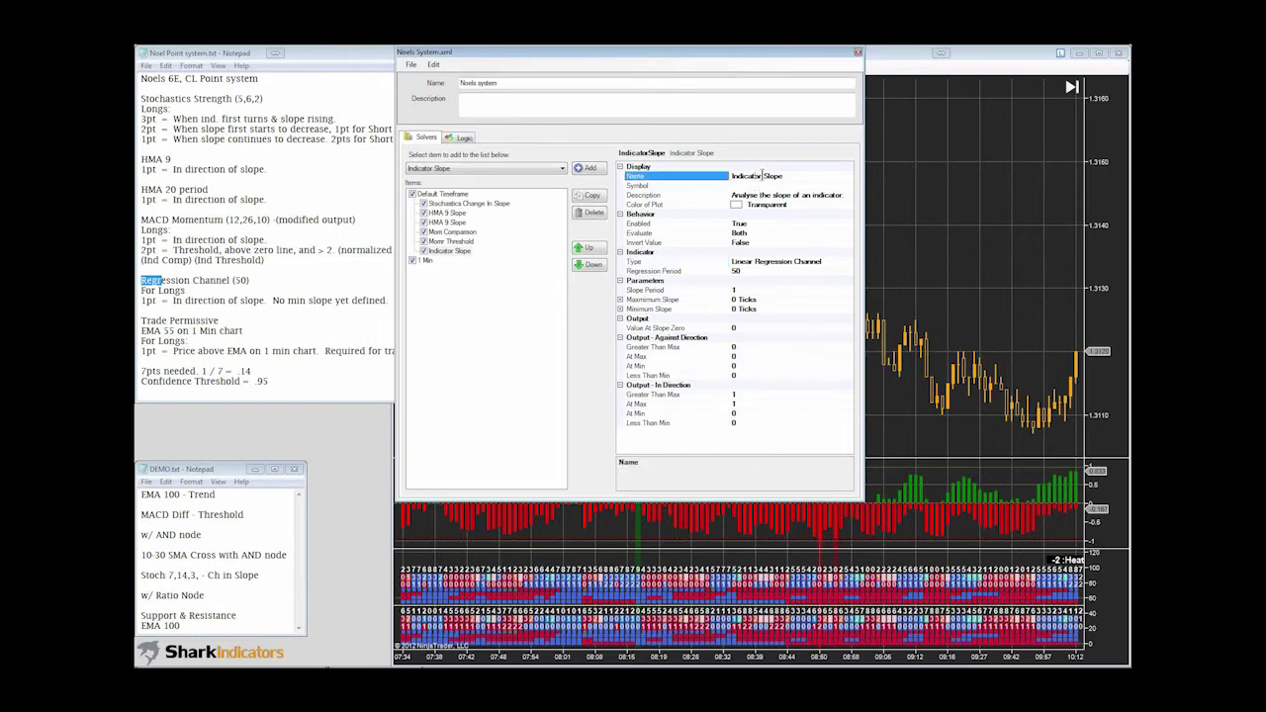
pyautogui.moveTo(760, 176); pyautogui.dragTo(725, 185)
pyautogui.write('Regr')
# - Copy "EMA 55" from the Trade Permissive section of the notes and add an Indicator Comparison solver to the 1 Min timeframe
pyautogui.moveTo(142, 330); pyautogui.dragTo(177, 331)
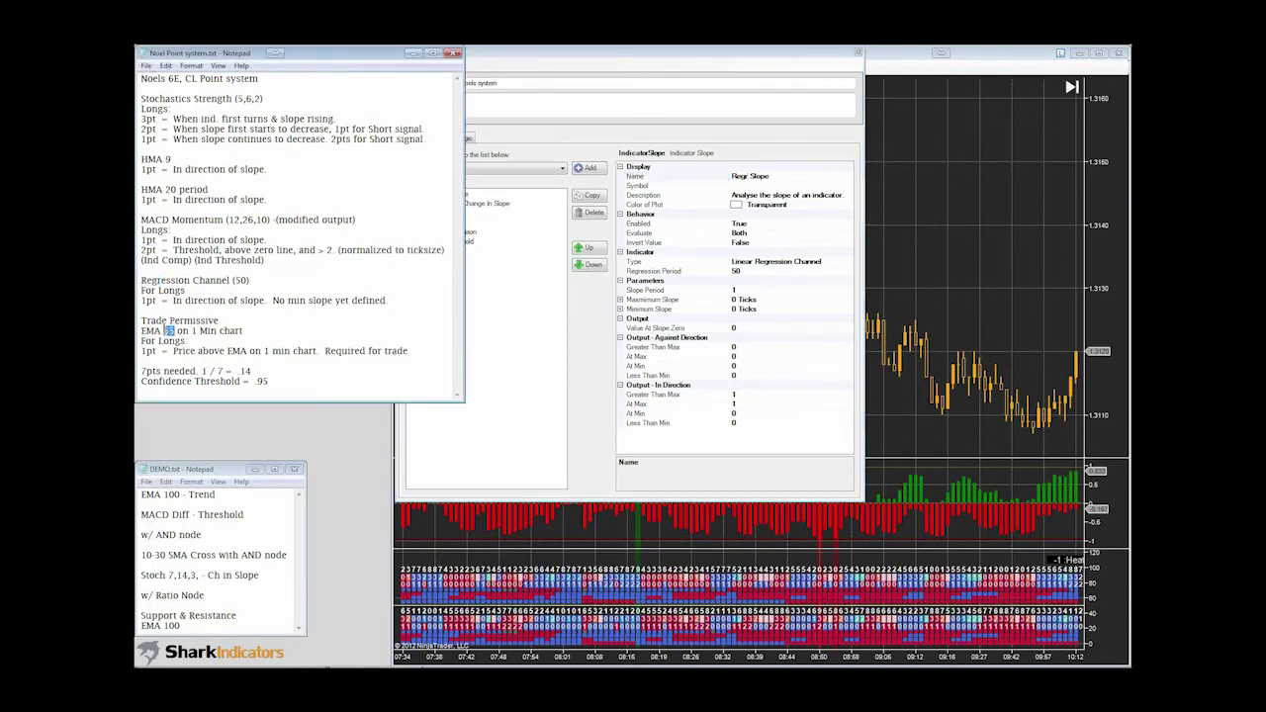
pyautogui.click(524, 353)
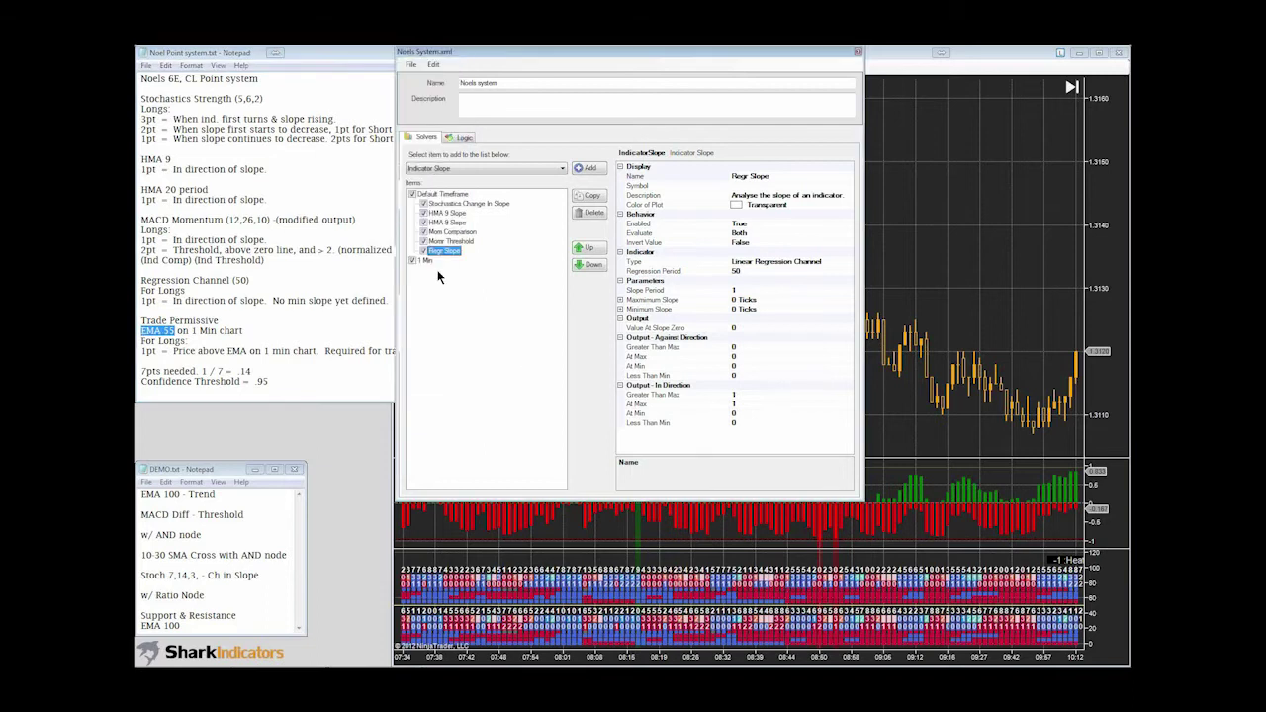
pyautogui.click(426, 261)
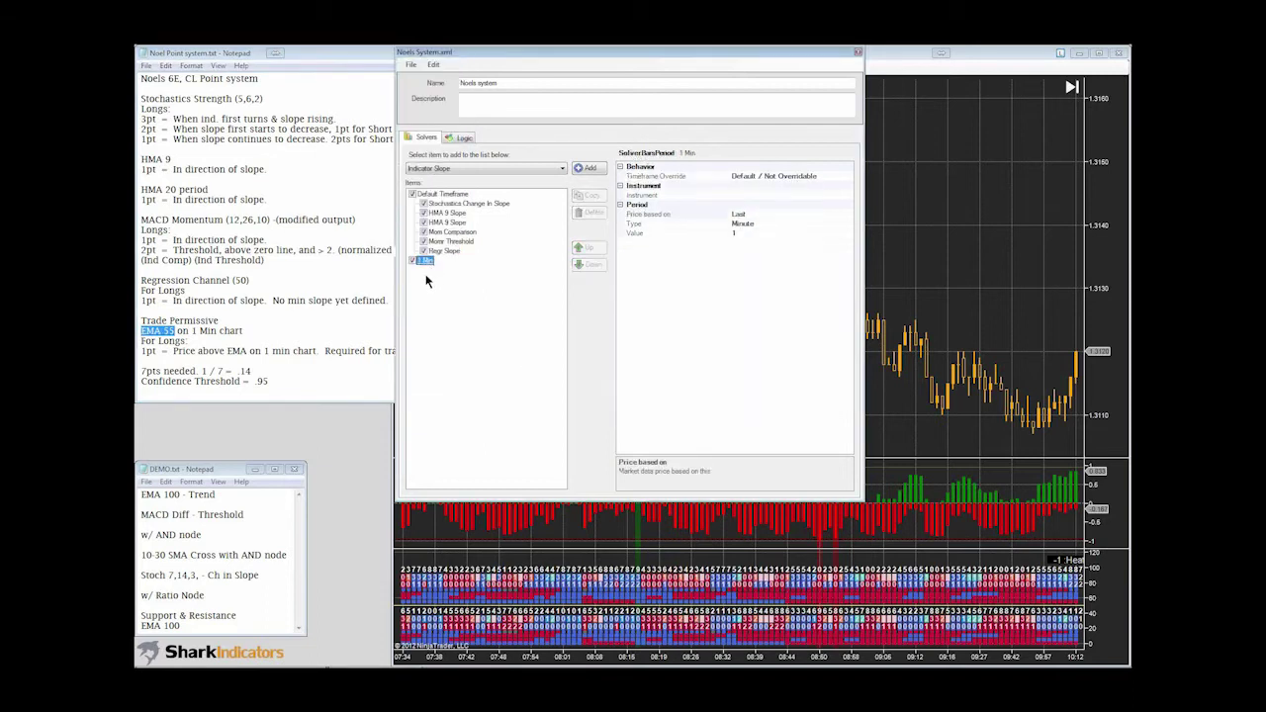
pyautogui.click(562, 168)
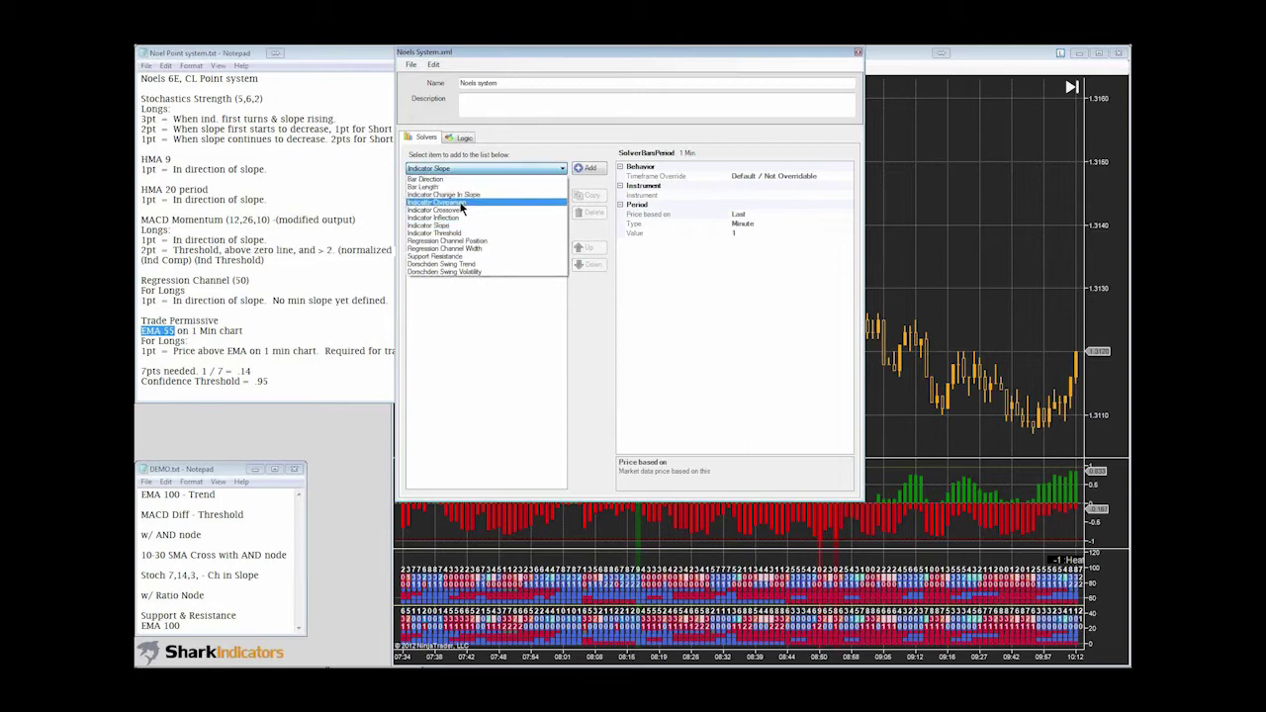
pyautogui.click(461, 204)
pyautogui.click(589, 168)
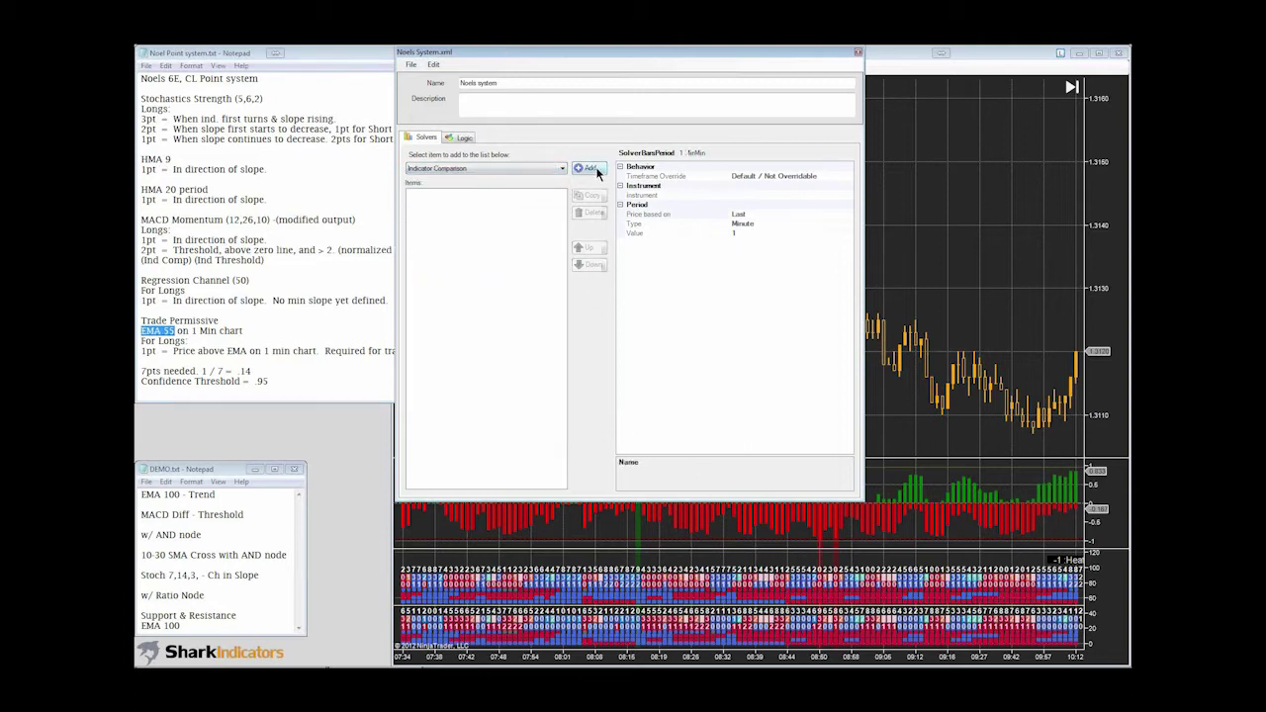
# - Rename the new comparison solver to "EMA 55 Comparison" and set its Indicator A type to Closing Price
pyautogui.click(756, 177)
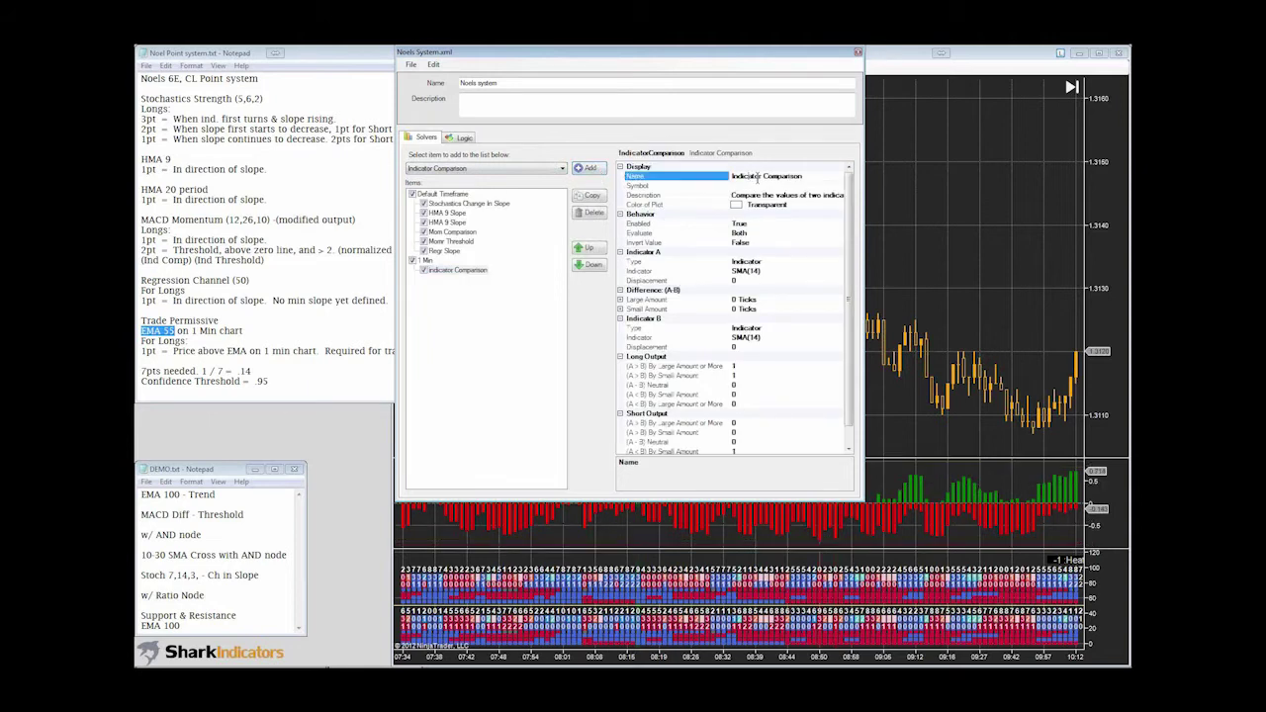
pyautogui.moveTo(759, 176); pyautogui.dragTo(725, 181)
pyautogui.write('EMA 55')
pyautogui.click(820, 264)
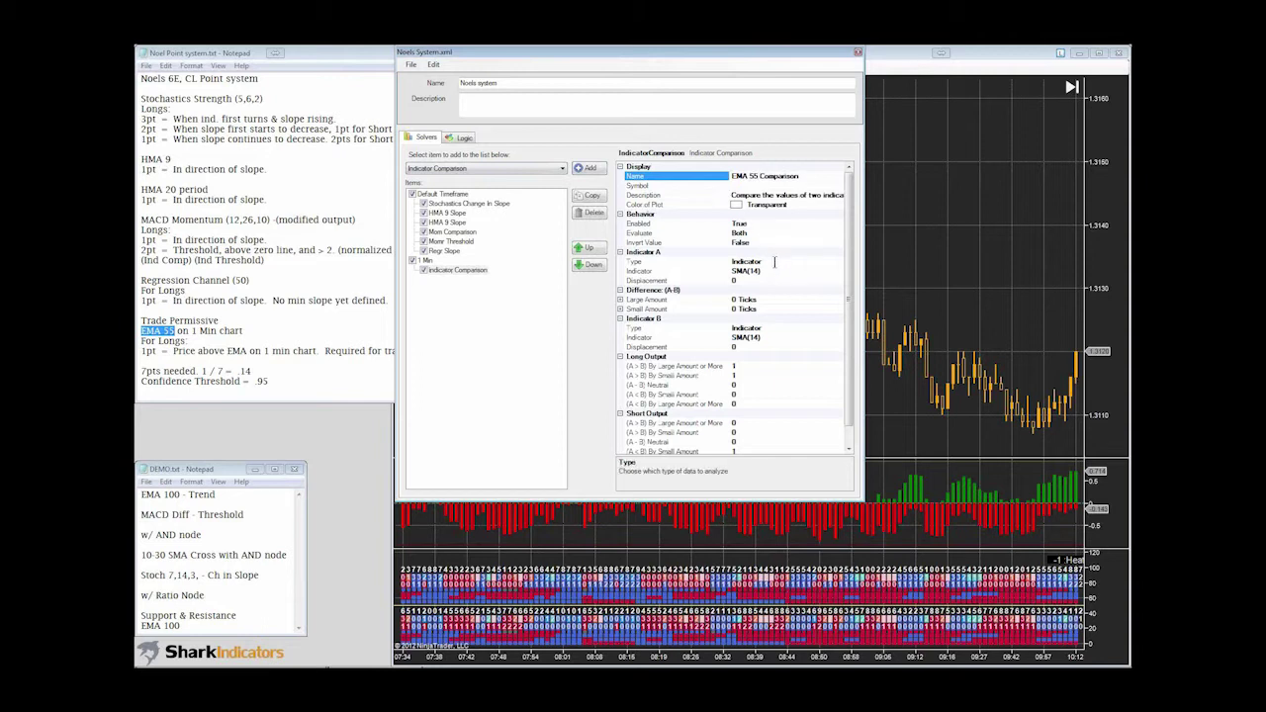
pyautogui.click(838, 262)
pyautogui.click(747, 281)
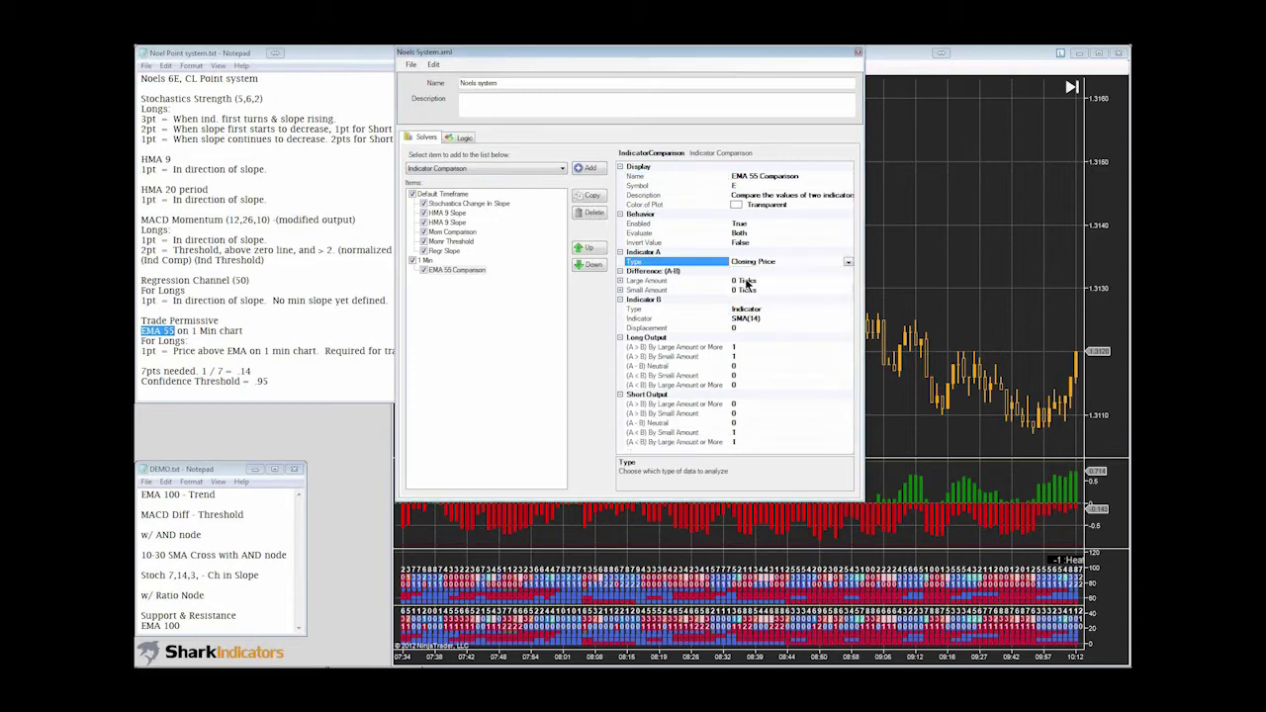
# - Set Indicator B of the EMA 55 Comparison solver to the EMA indicator with a period of 55
pyautogui.click(768, 319)
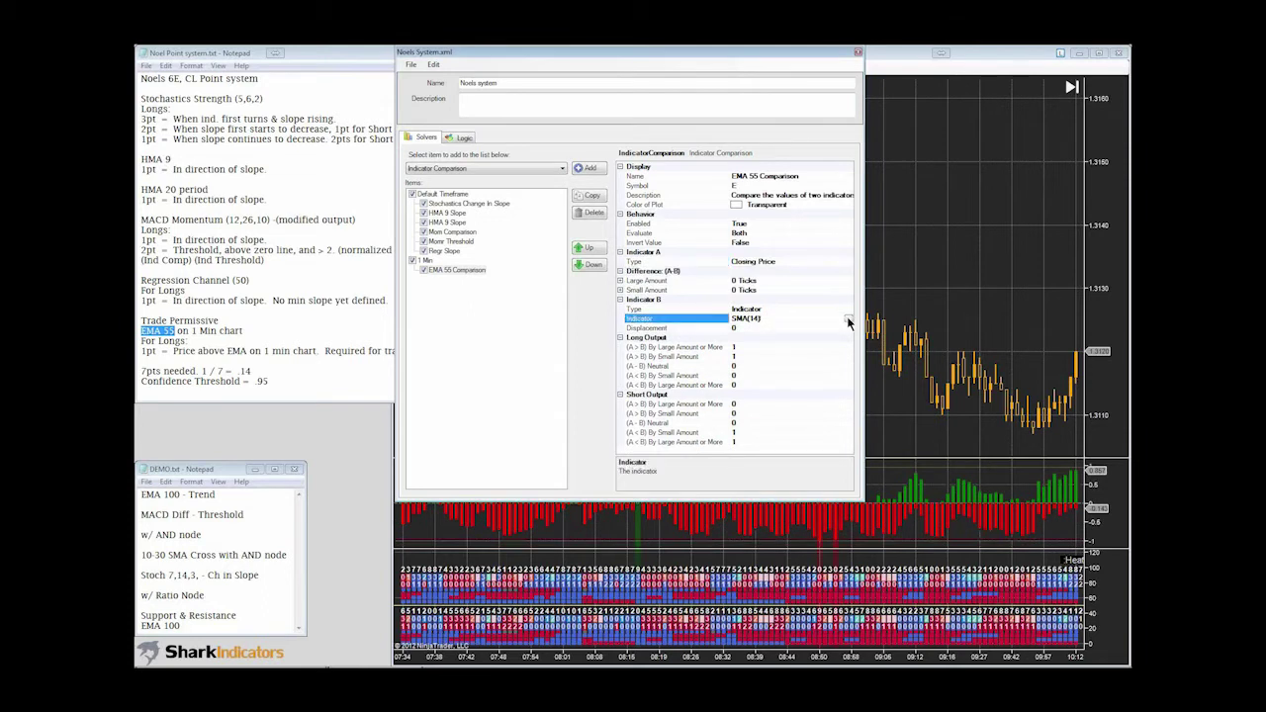
pyautogui.click(848, 320)
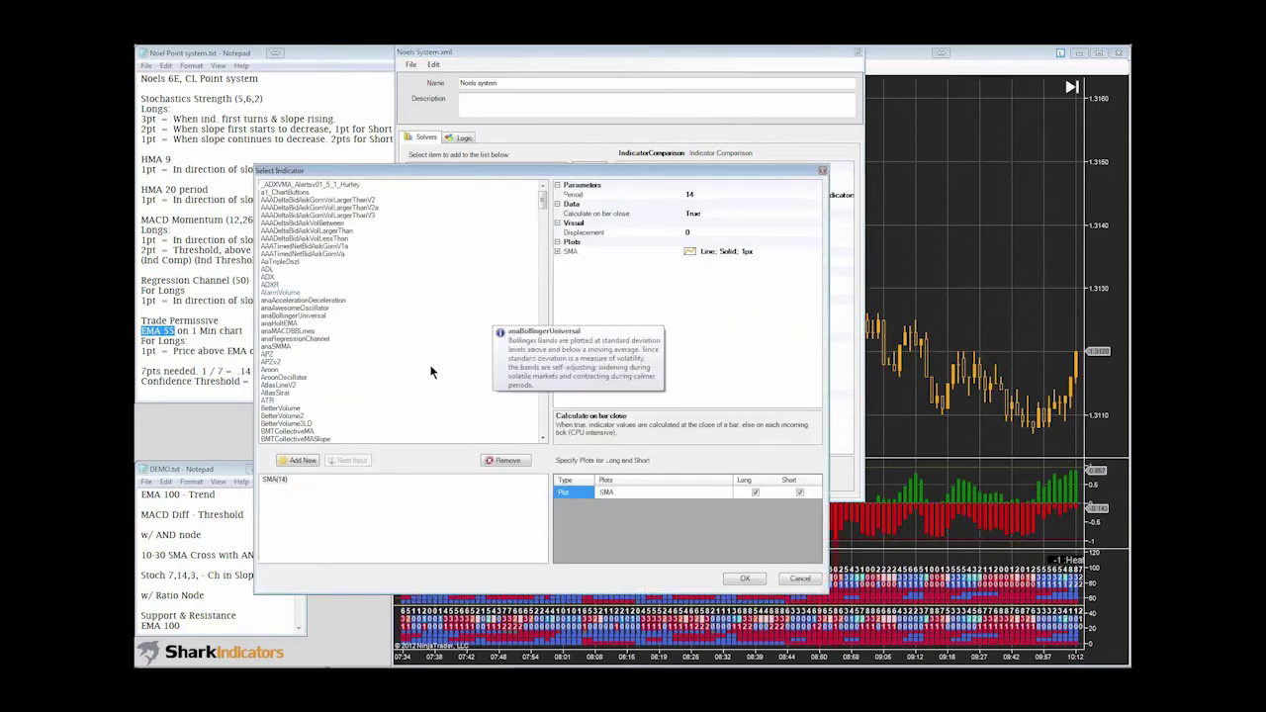
pyautogui.click(280, 401)
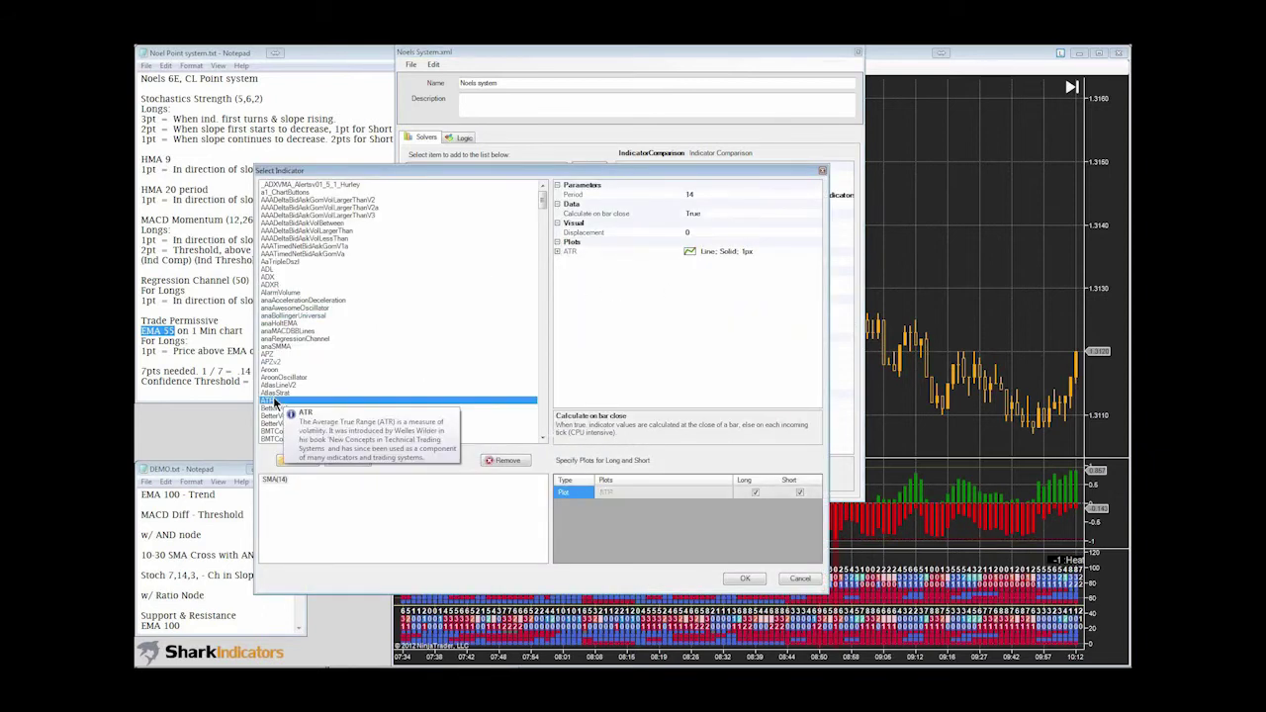
pyautogui.press('e')
pyautogui.scroll(-10, 287, 297)
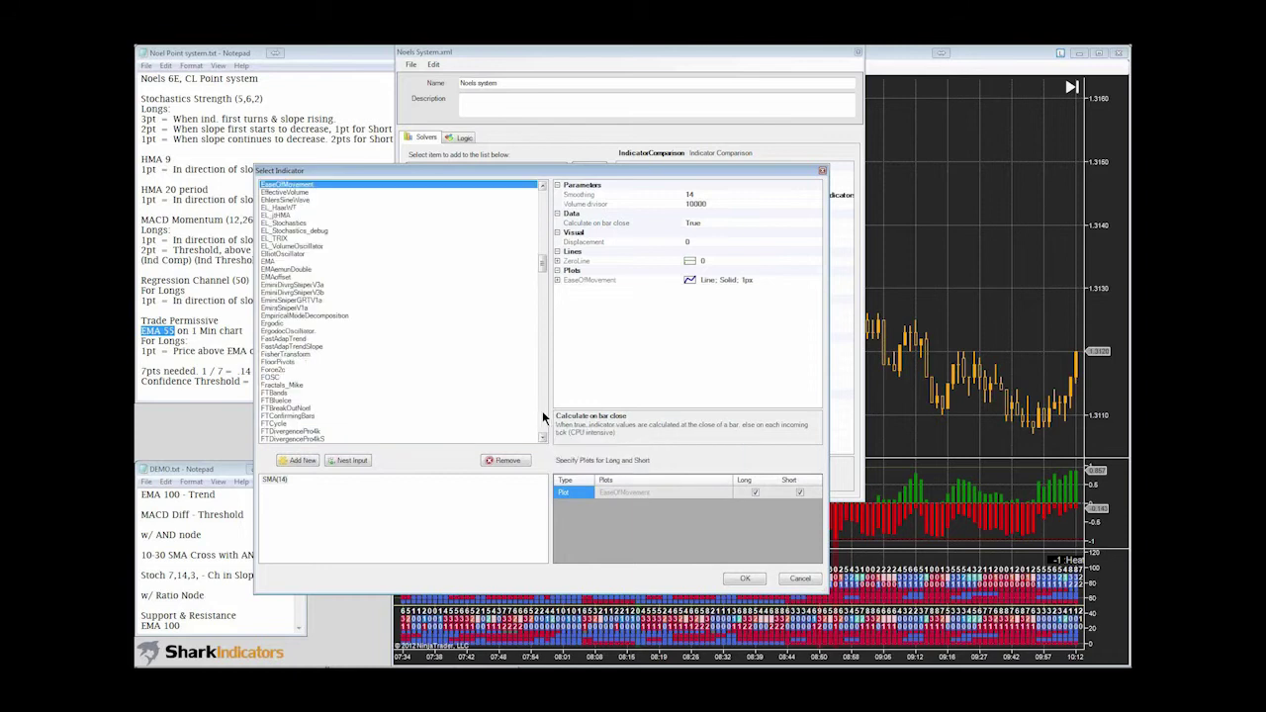
pyautogui.click(316, 262)
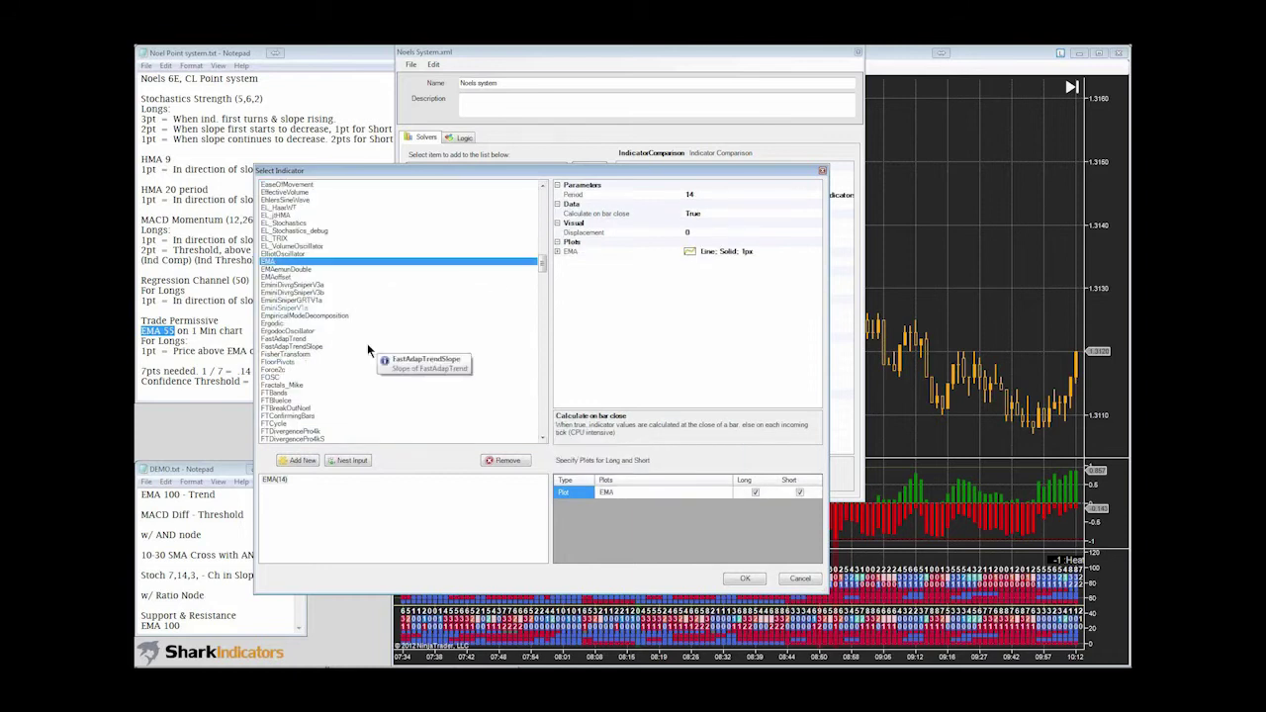
pyautogui.click(695, 194)
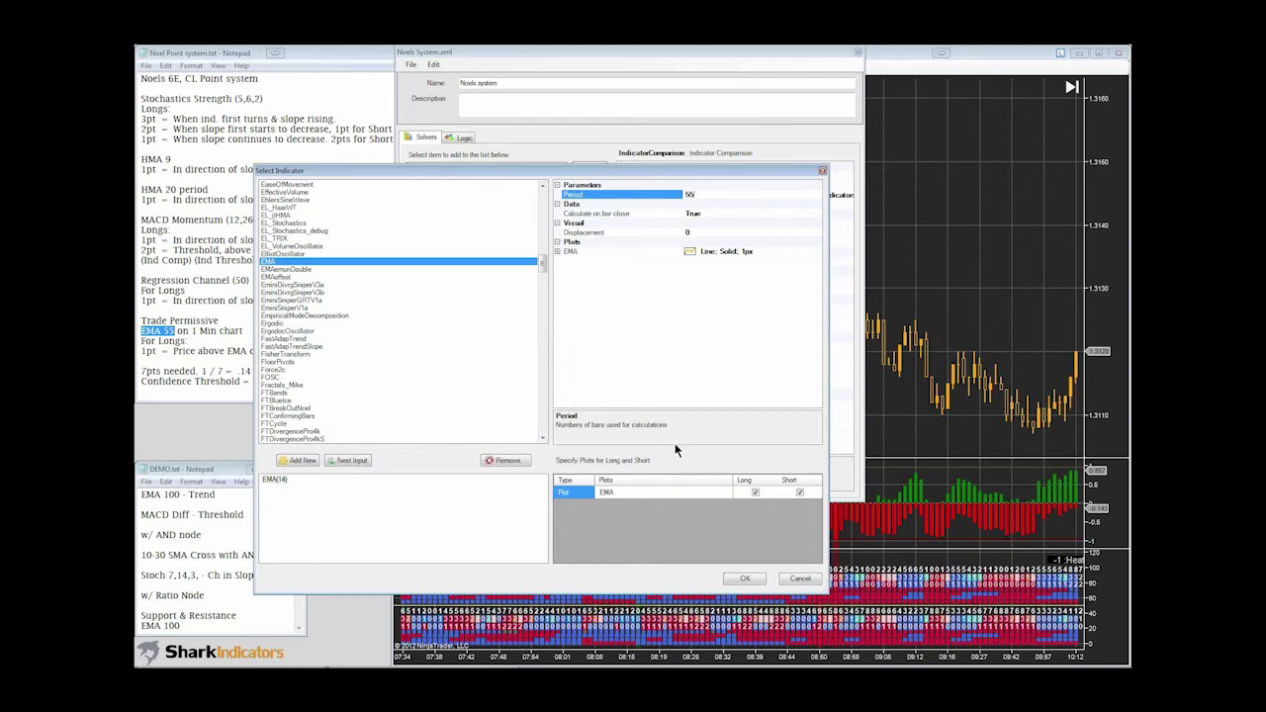
pyautogui.click(744, 578)
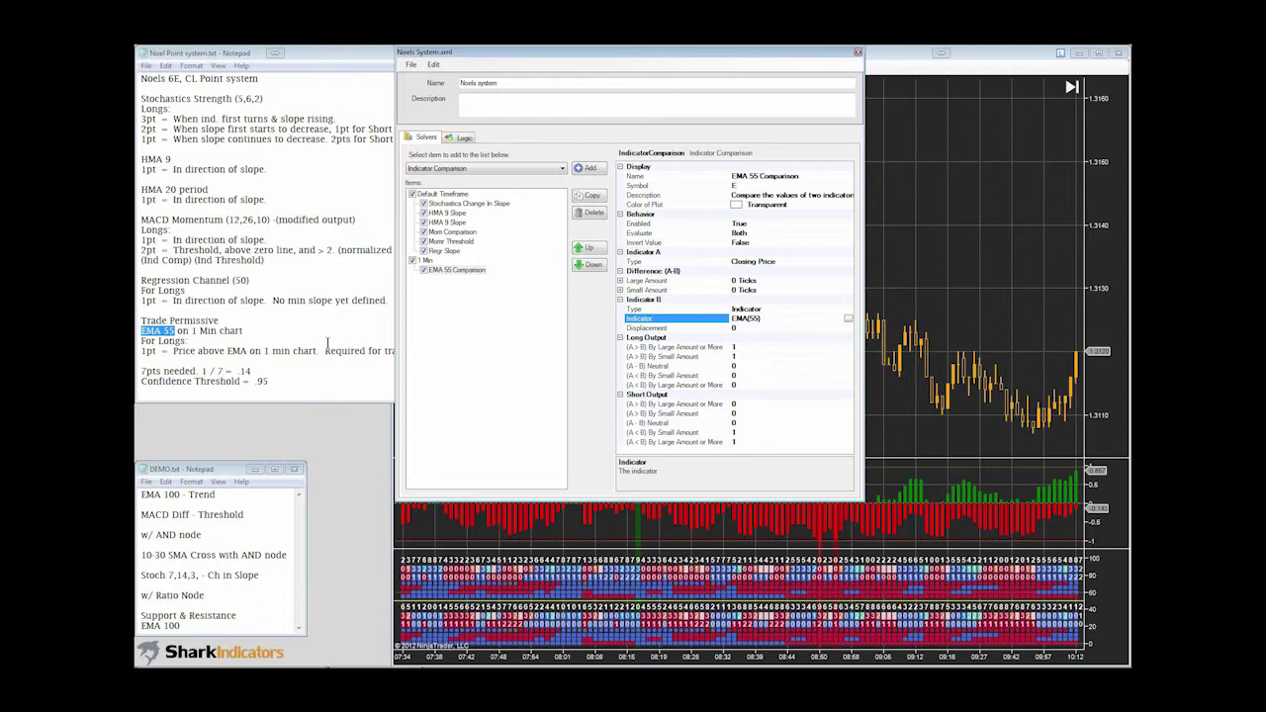
# - Create a new logic for the template and name it "1Min chart permissive"
pyautogui.click(463, 139)
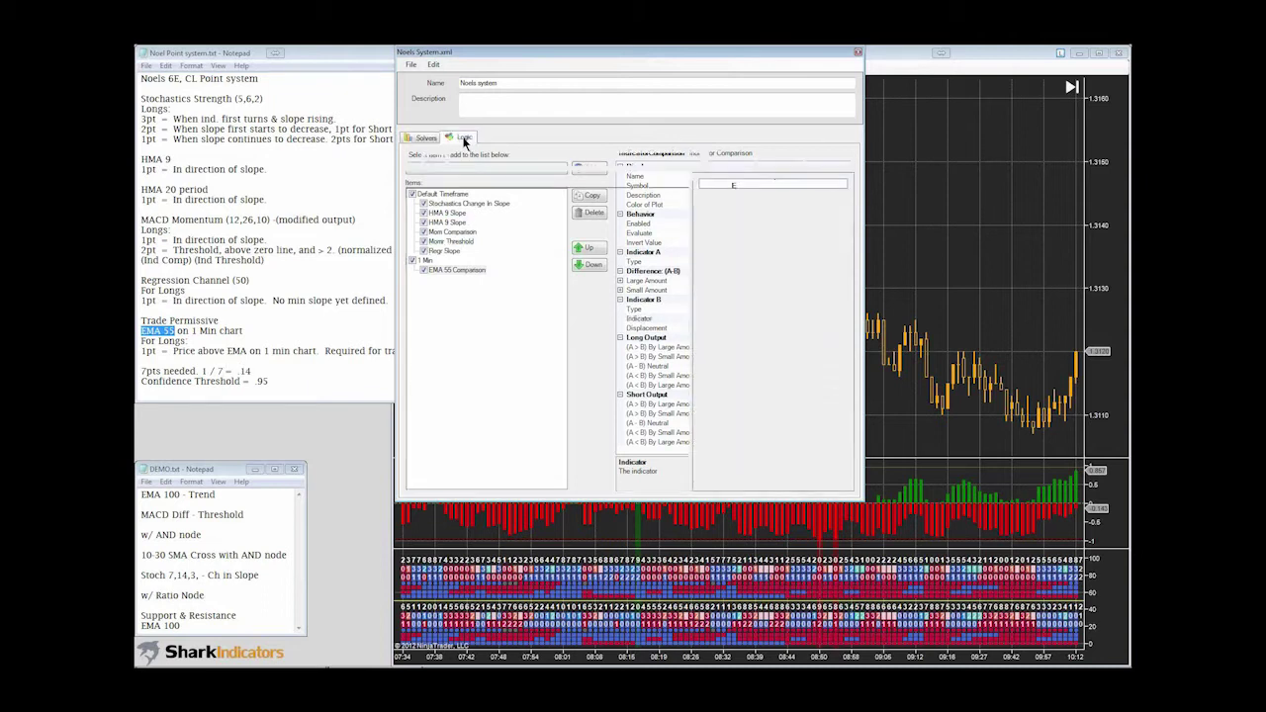
pyautogui.click(732, 159)
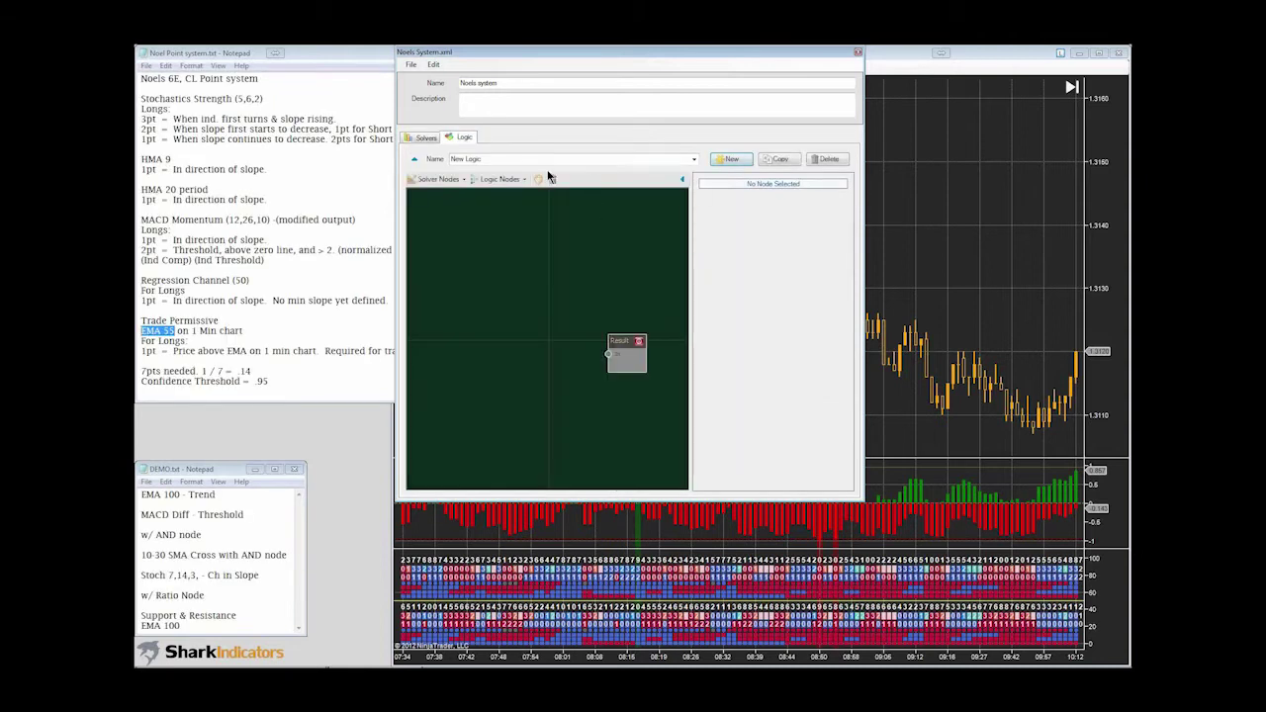
pyautogui.doubleClick(493, 158)
pyautogui.moveTo(493, 159); pyautogui.dragTo(454, 158)
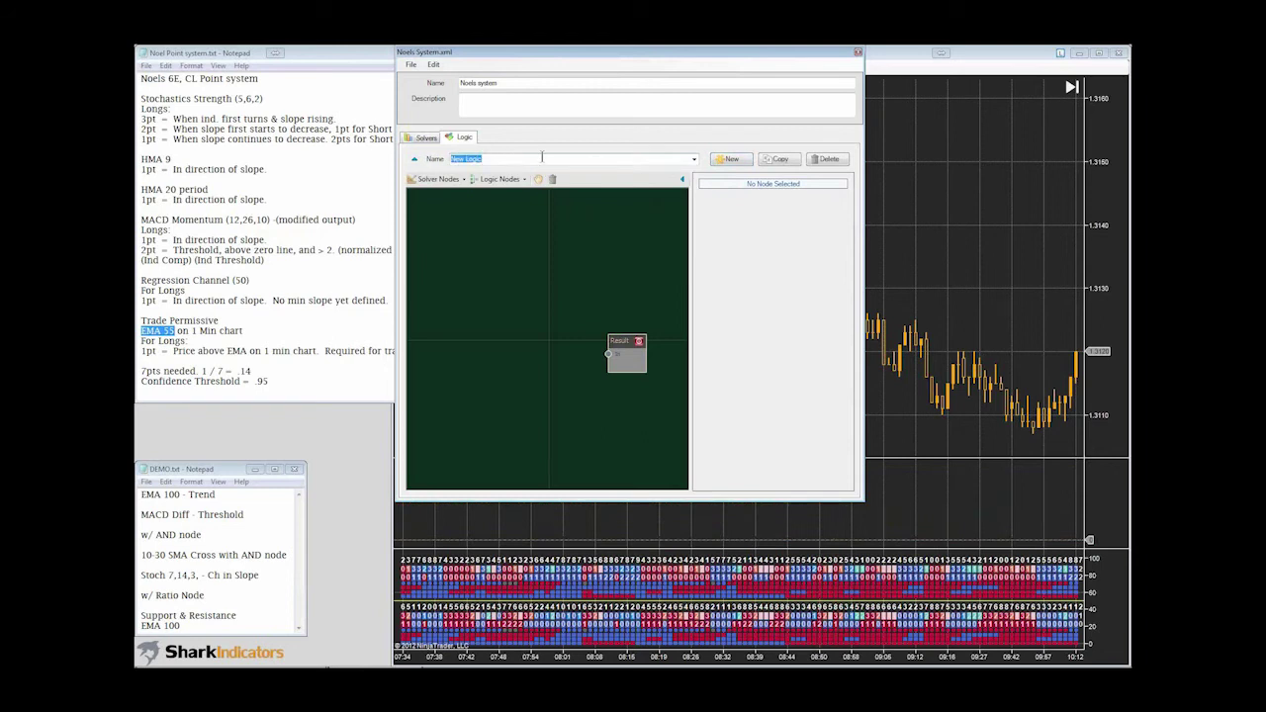
pyautogui.write('T')
# - Add the Default Timeframe's Stochastics Change In Slope and first HMA 9 Slope solvers as nodes, stacked on the left of the graph
pyautogui.click(462, 180)
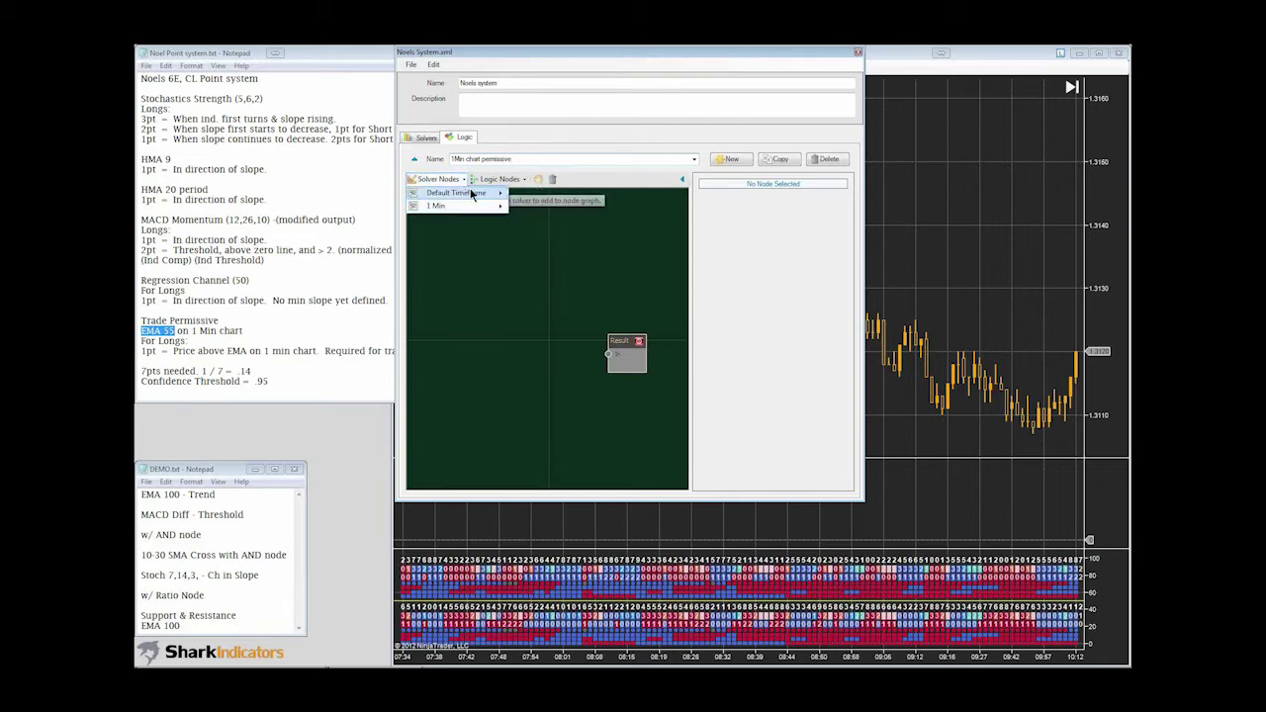
pyautogui.moveTo(494, 197)
pyautogui.click(551, 198)
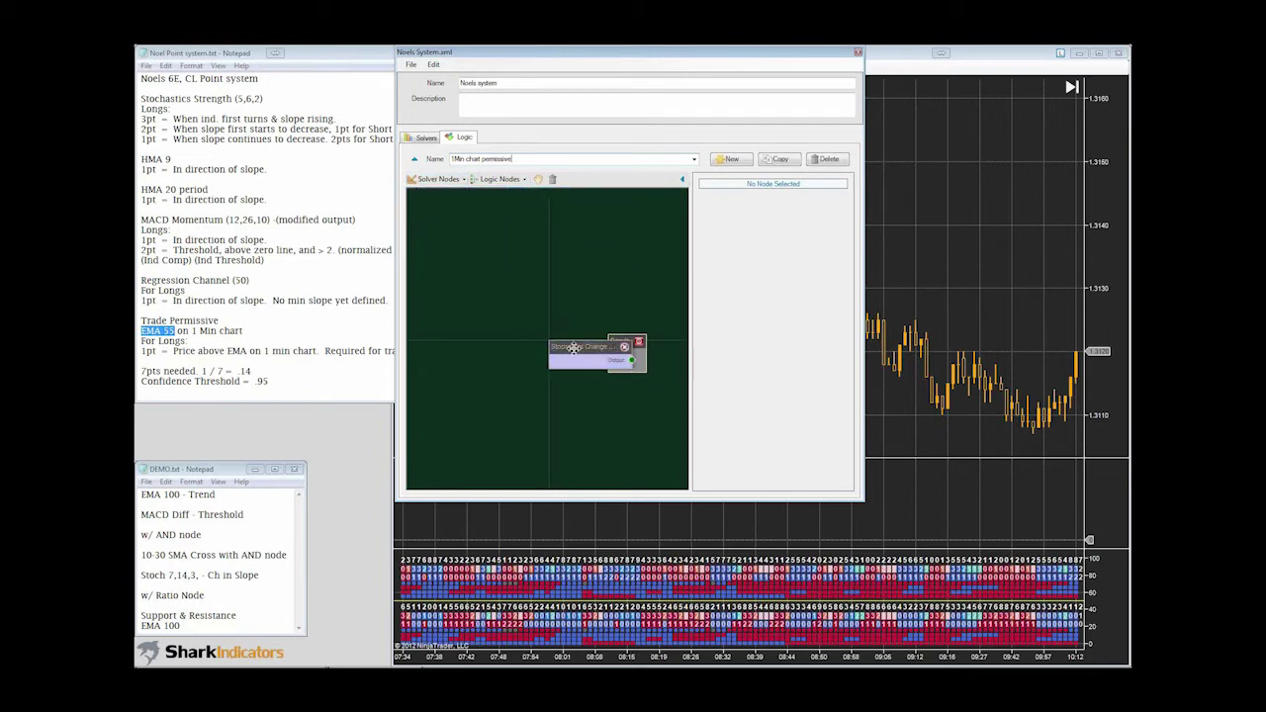
pyautogui.moveTo(574, 348); pyautogui.dragTo(443, 249)
pyautogui.click(462, 180)
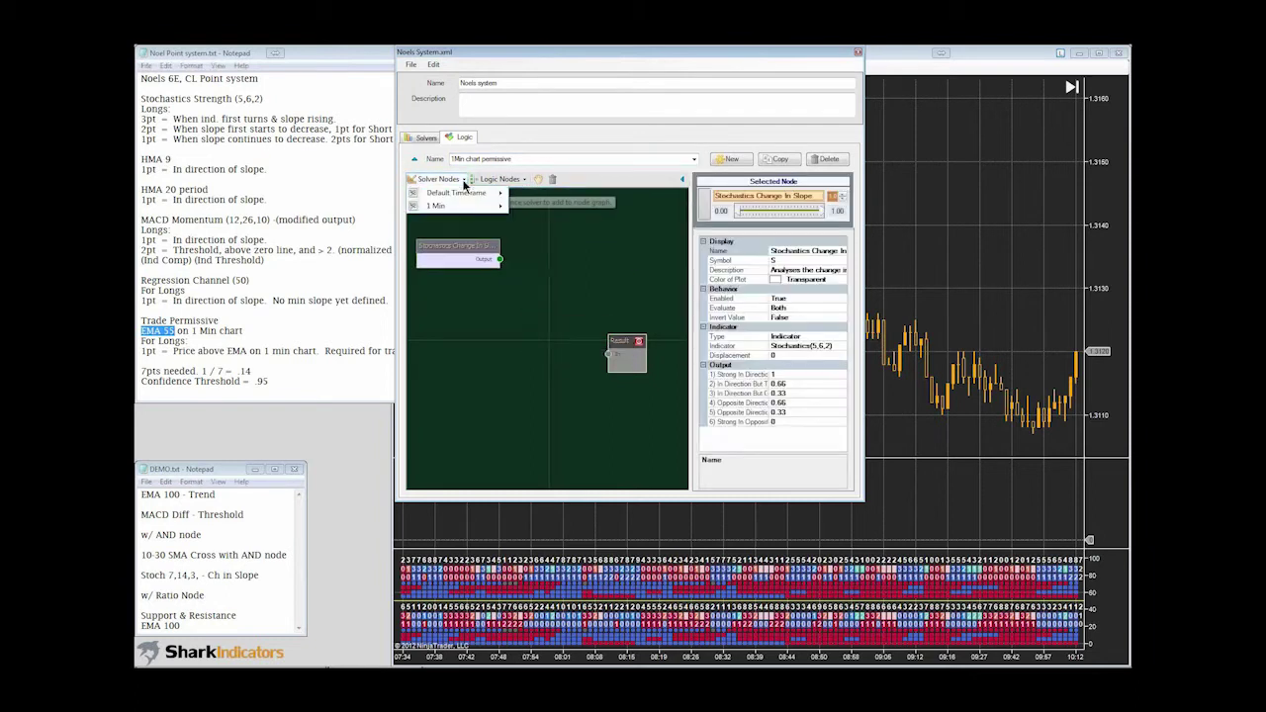
pyautogui.moveTo(484, 192)
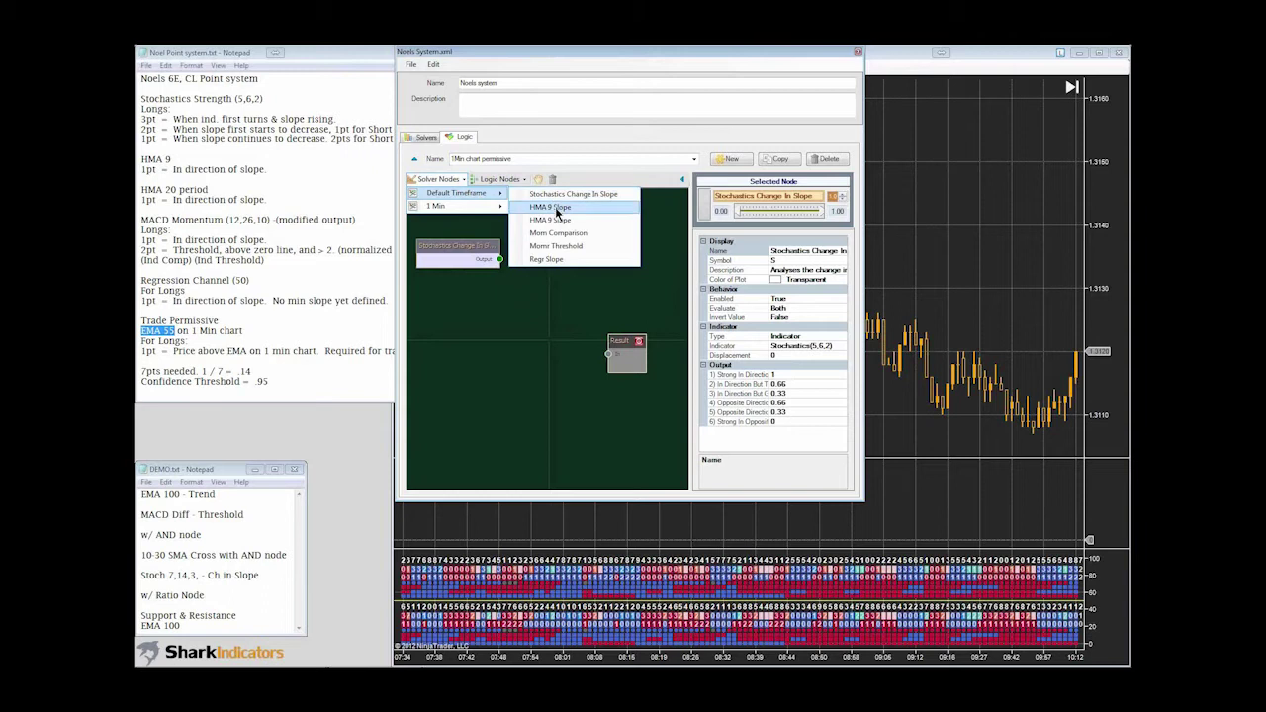
pyautogui.click(557, 207)
pyautogui.moveTo(566, 344); pyautogui.dragTo(473, 289)
# - Add the second HMA 9 Slope solver below the first HMA node and rename it to "HMA 20 Slope"
pyautogui.click(464, 180)
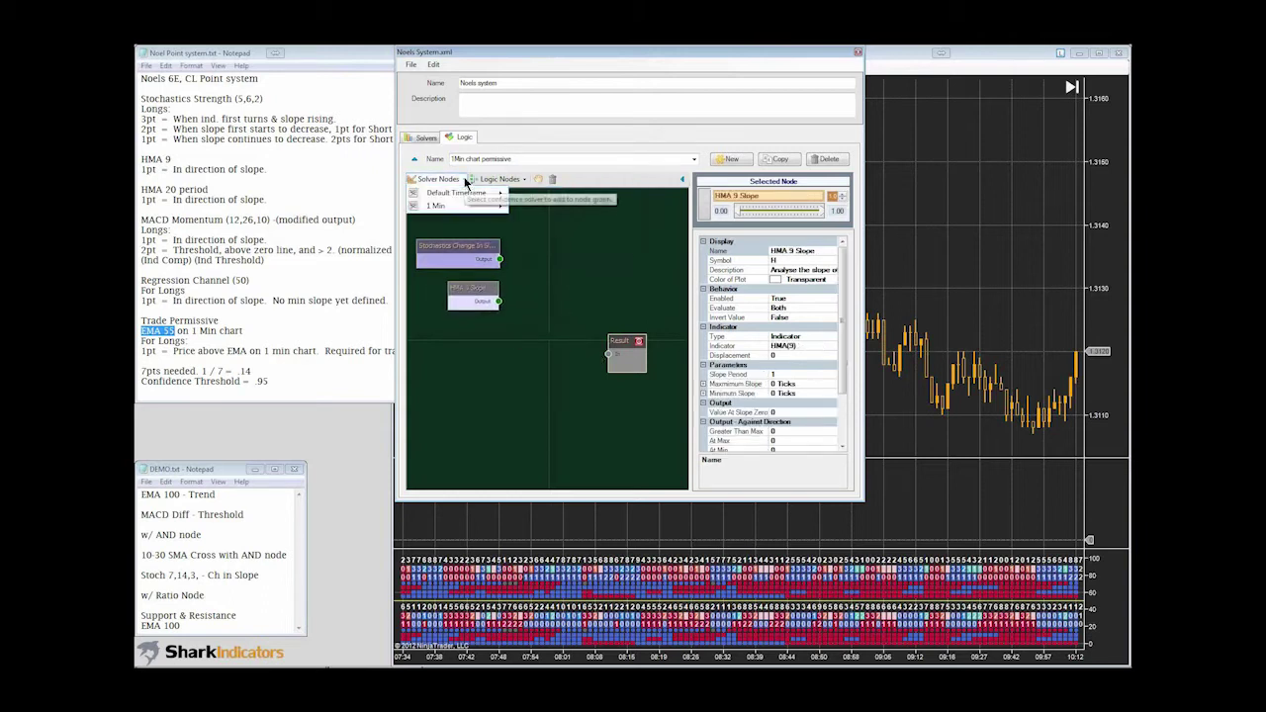
pyautogui.moveTo(485, 193)
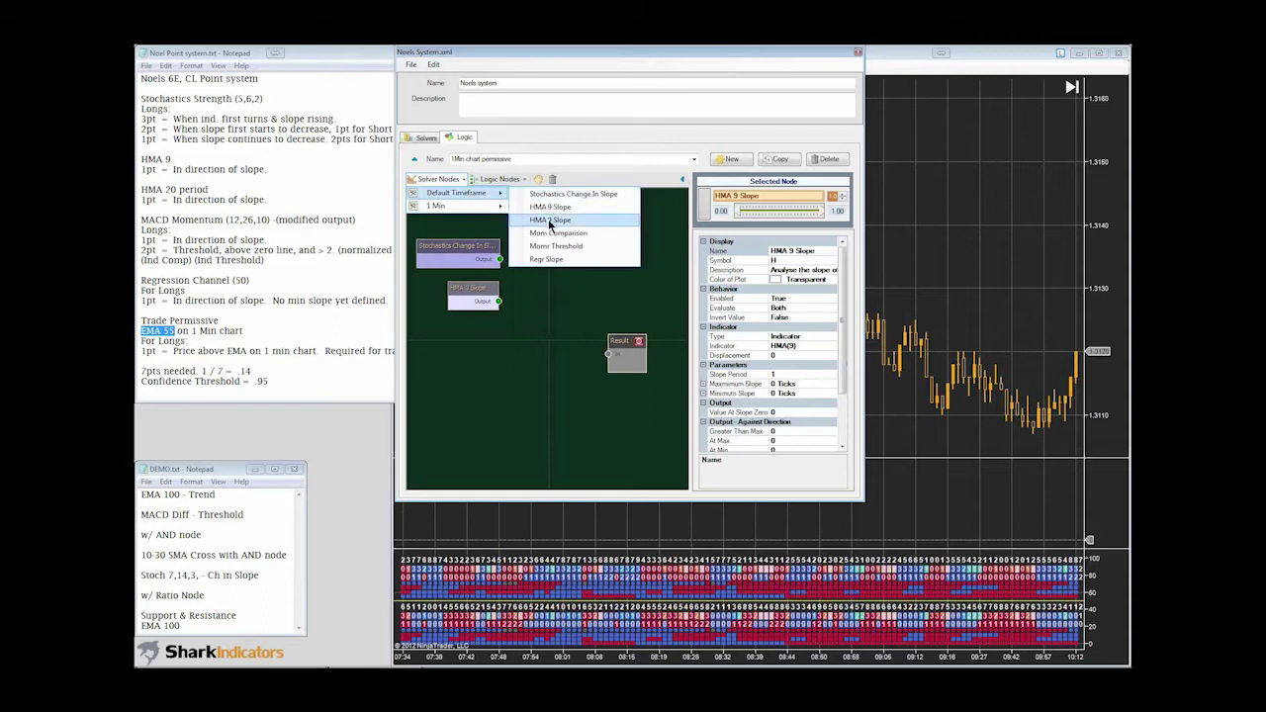
pyautogui.click(551, 219)
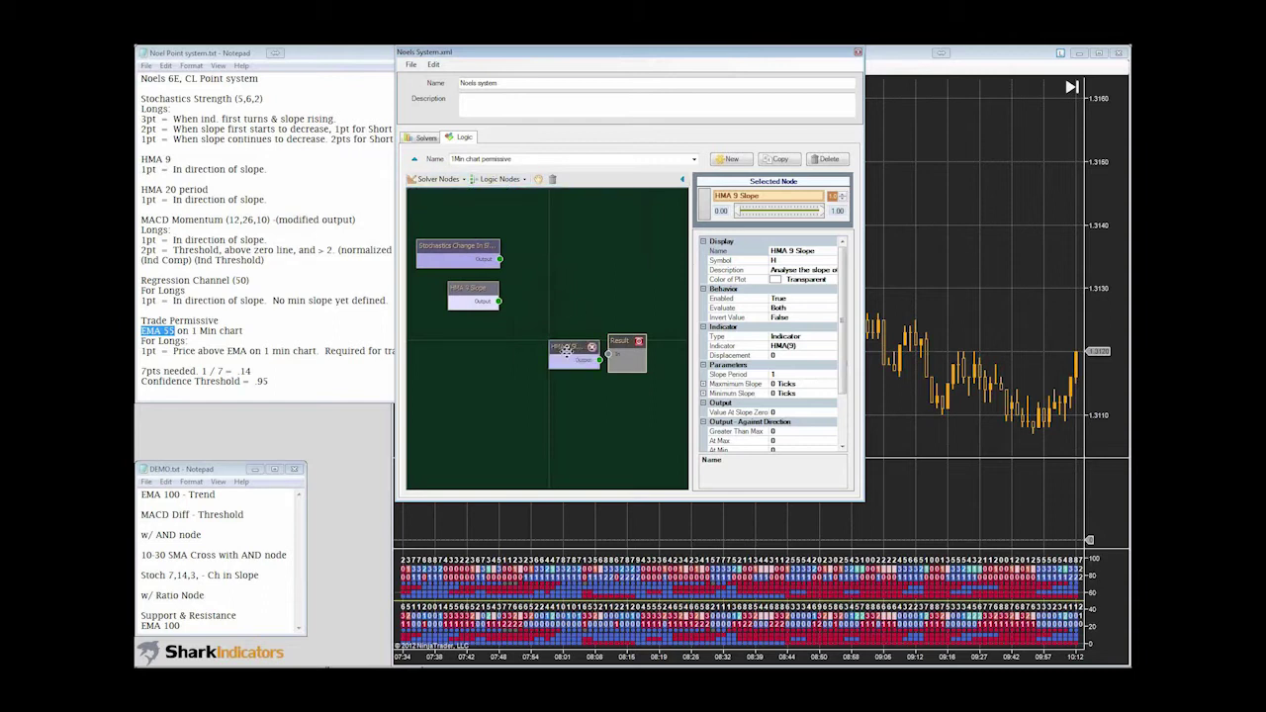
pyautogui.moveTo(562, 349); pyautogui.dragTo(467, 331)
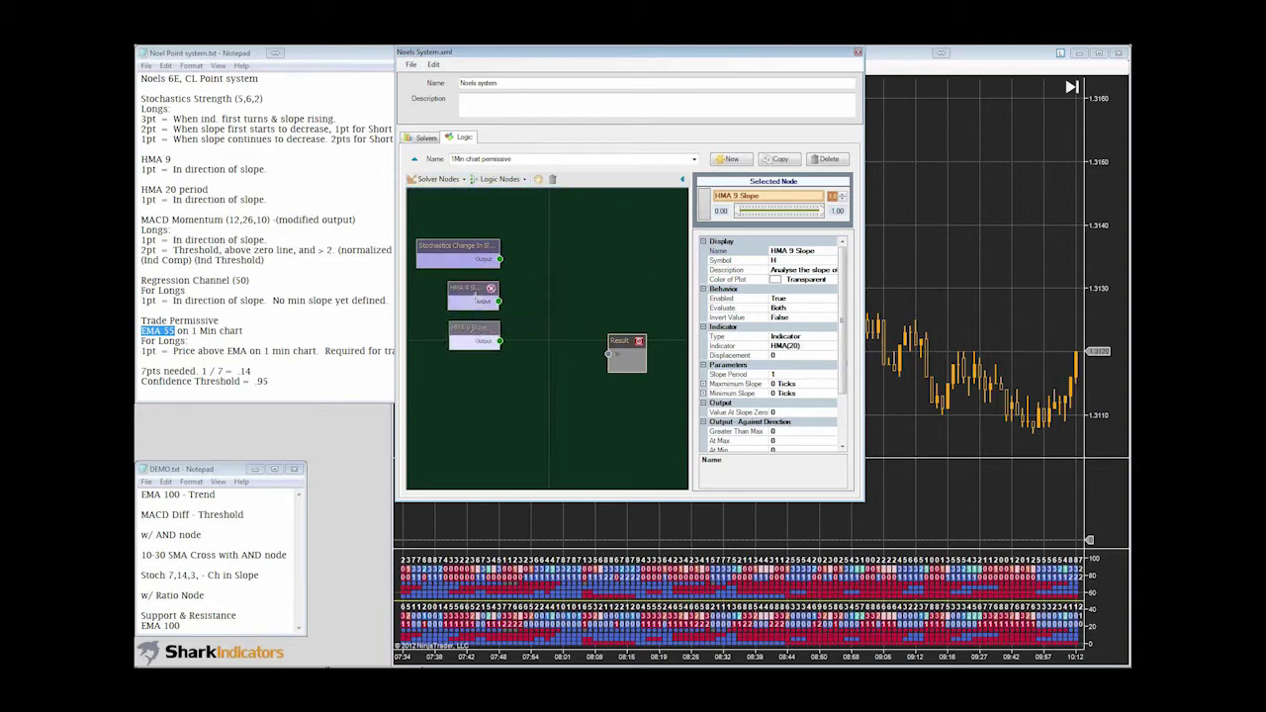
pyautogui.click(792, 252)
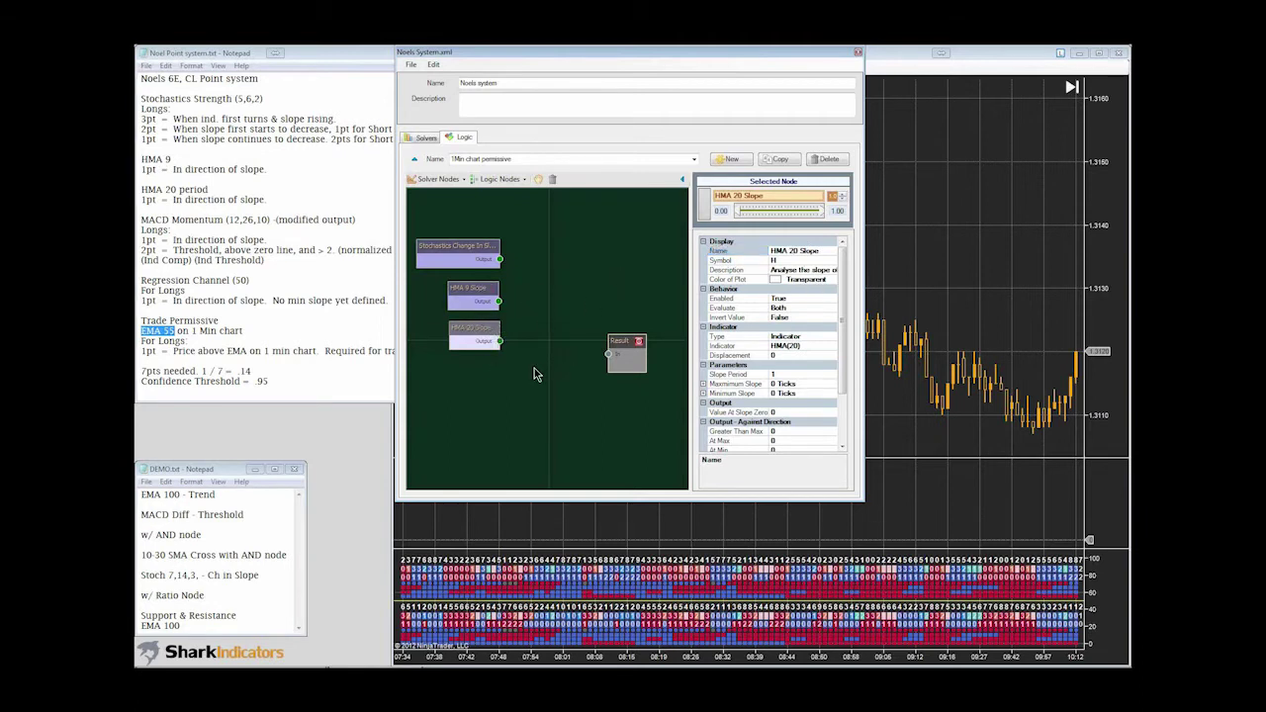
# - Add the Default Timeframe's Mom Comparison solver as a node below the HMA 20 Slope node
pyautogui.rightClick(539, 302)
pyautogui.moveTo(581, 358)
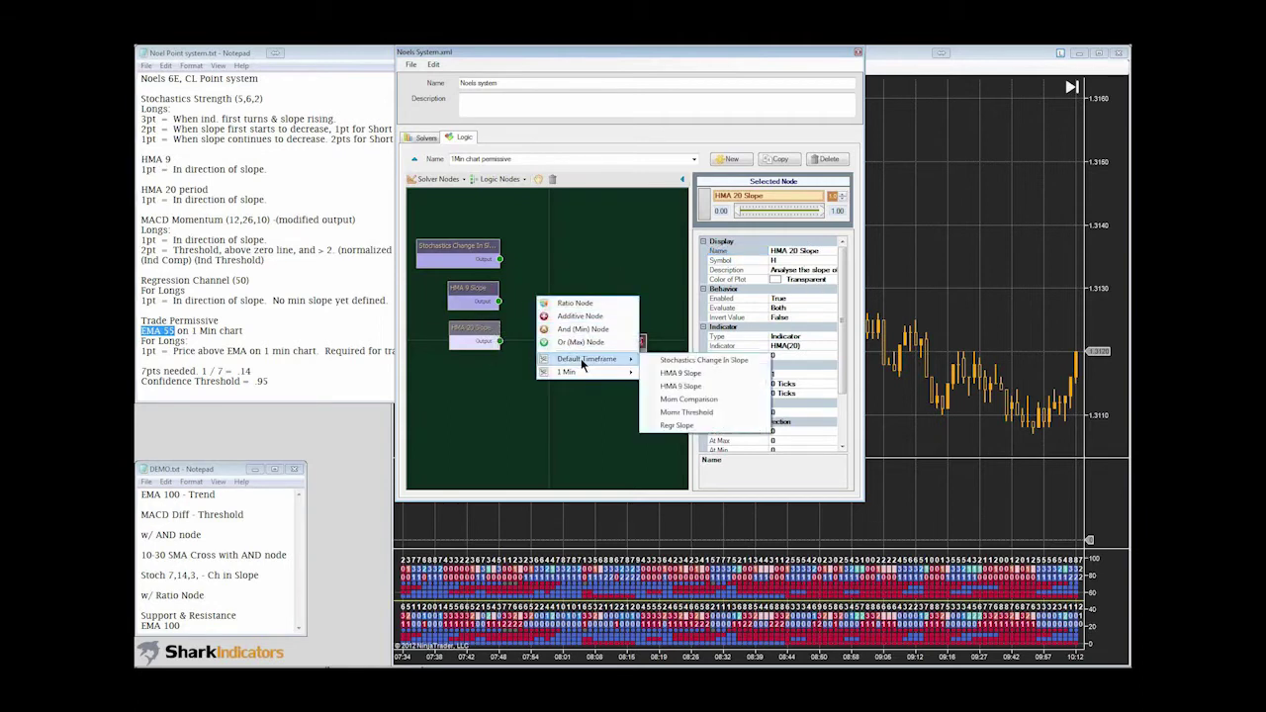
pyautogui.click(683, 399)
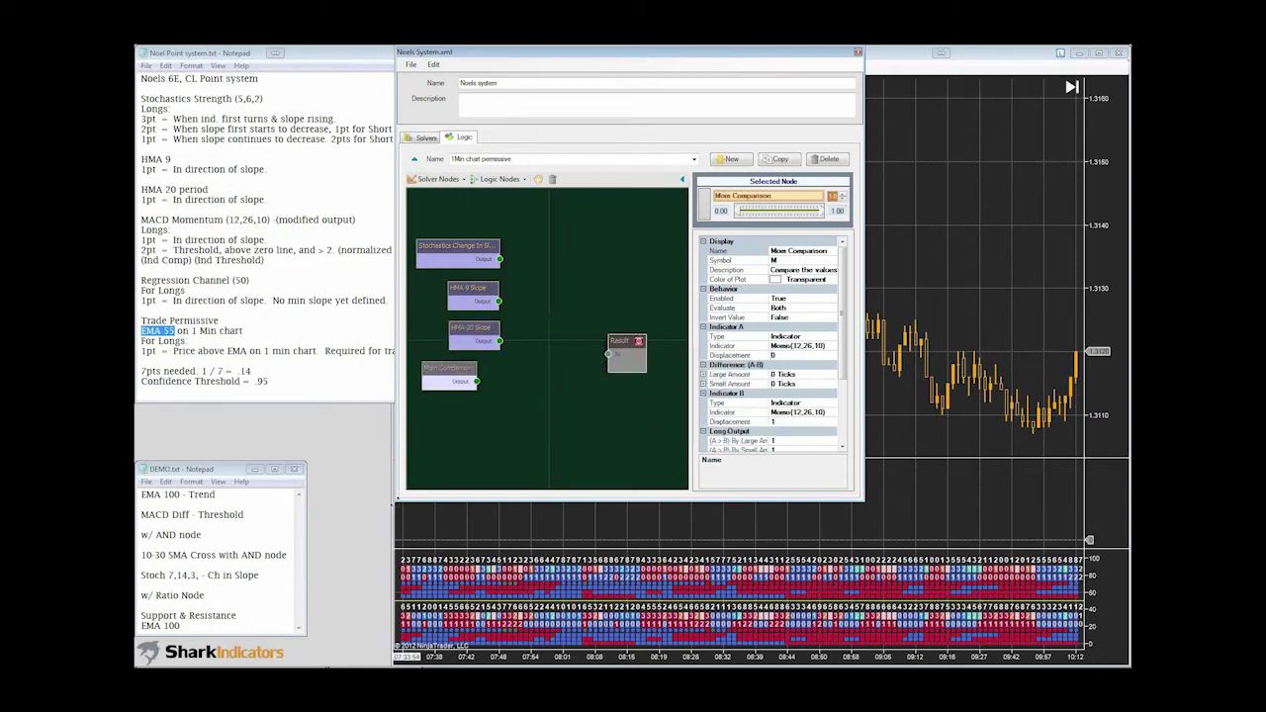
# - Enlarge the template window, move it over the notes, and shift the Result node farther right from the solver nodes
pyautogui.moveTo(392, 503); pyautogui.dragTo(293, 529)
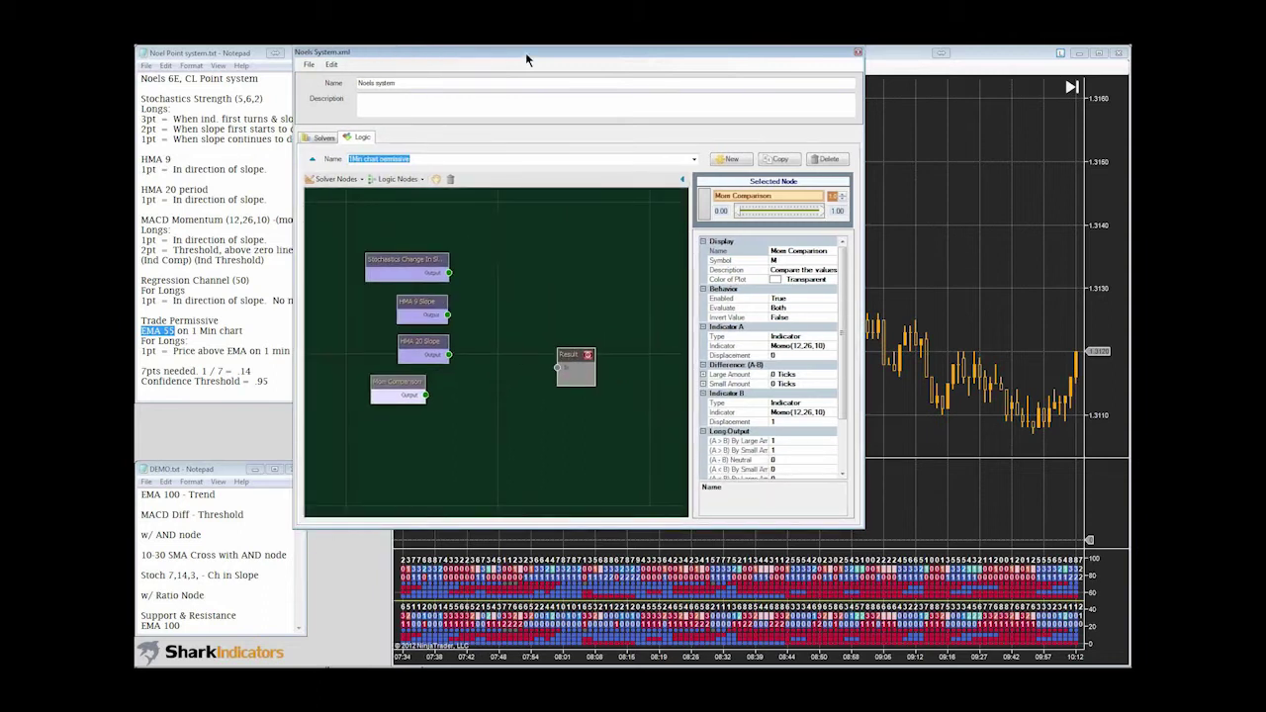
pyautogui.moveTo(516, 52); pyautogui.dragTo(358, 52)
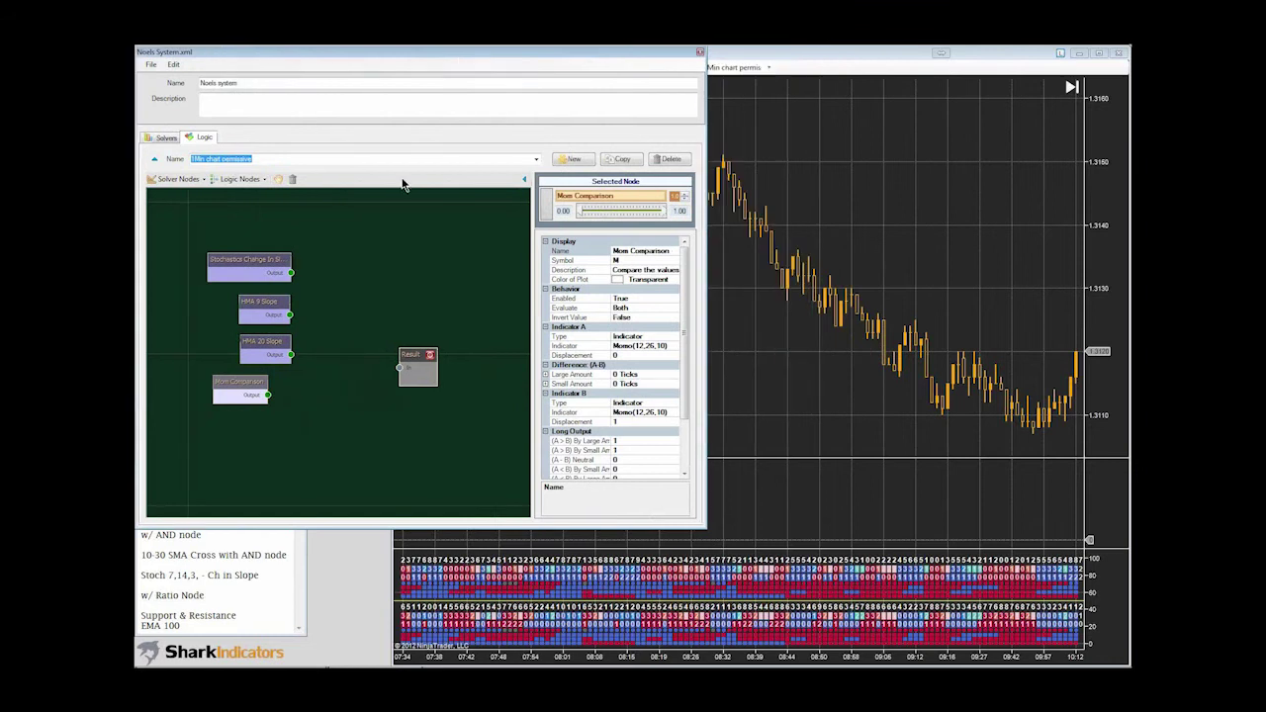
pyautogui.moveTo(413, 354); pyautogui.dragTo(463, 354)
# - Add the Momr Threshold solver node below Mom Comparison and align the two momentum nodes on their left edges
pyautogui.rightClick(355, 328)
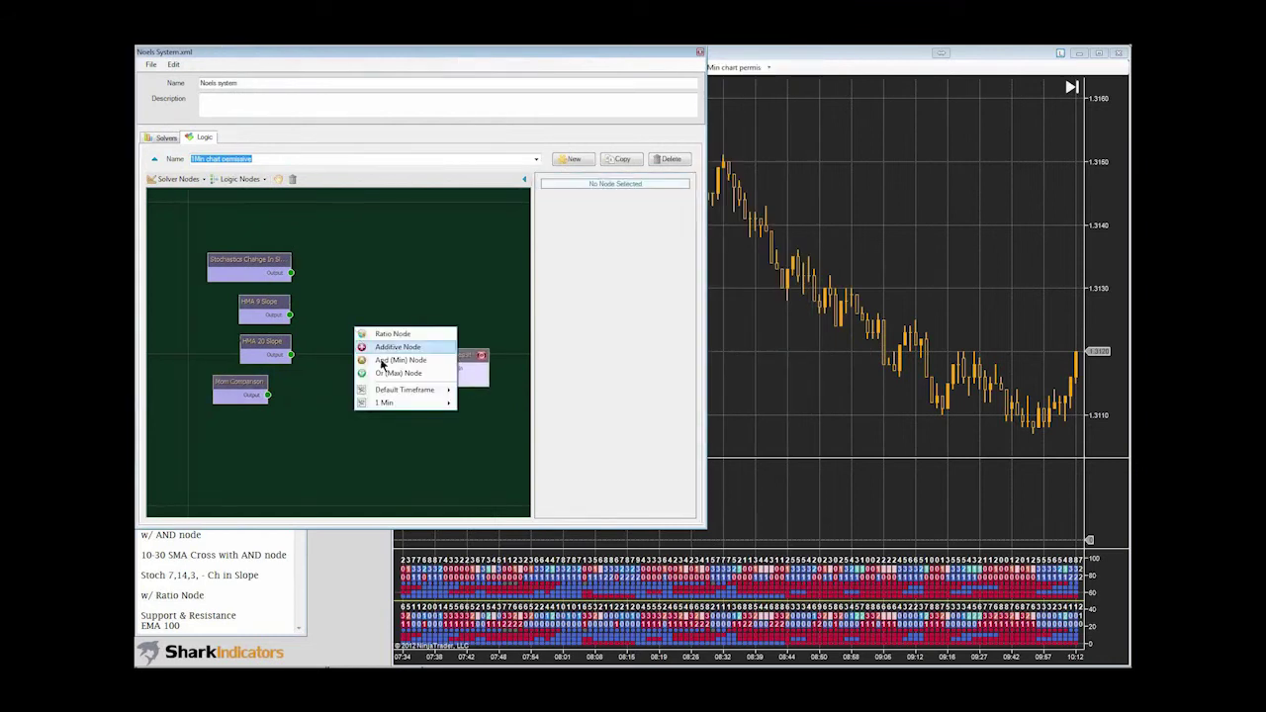
pyautogui.moveTo(401, 389)
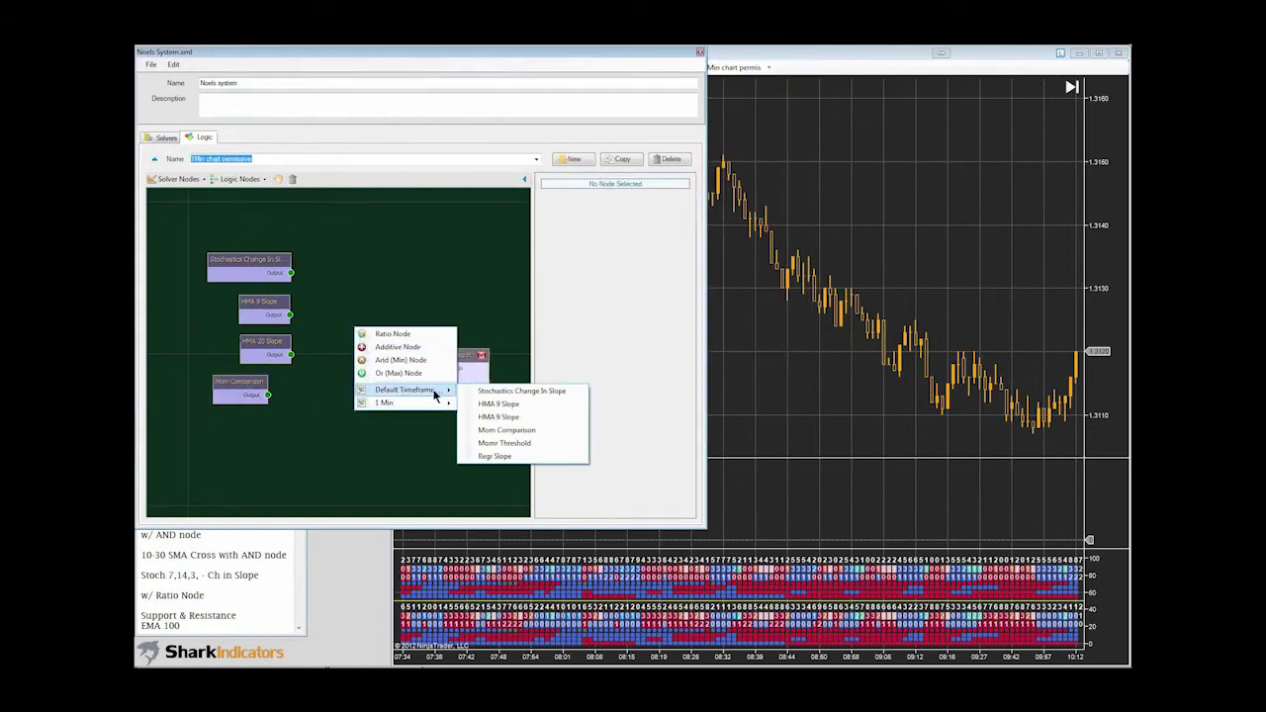
pyautogui.click(496, 443)
pyautogui.moveTo(357, 359); pyautogui.dragTo(200, 430)
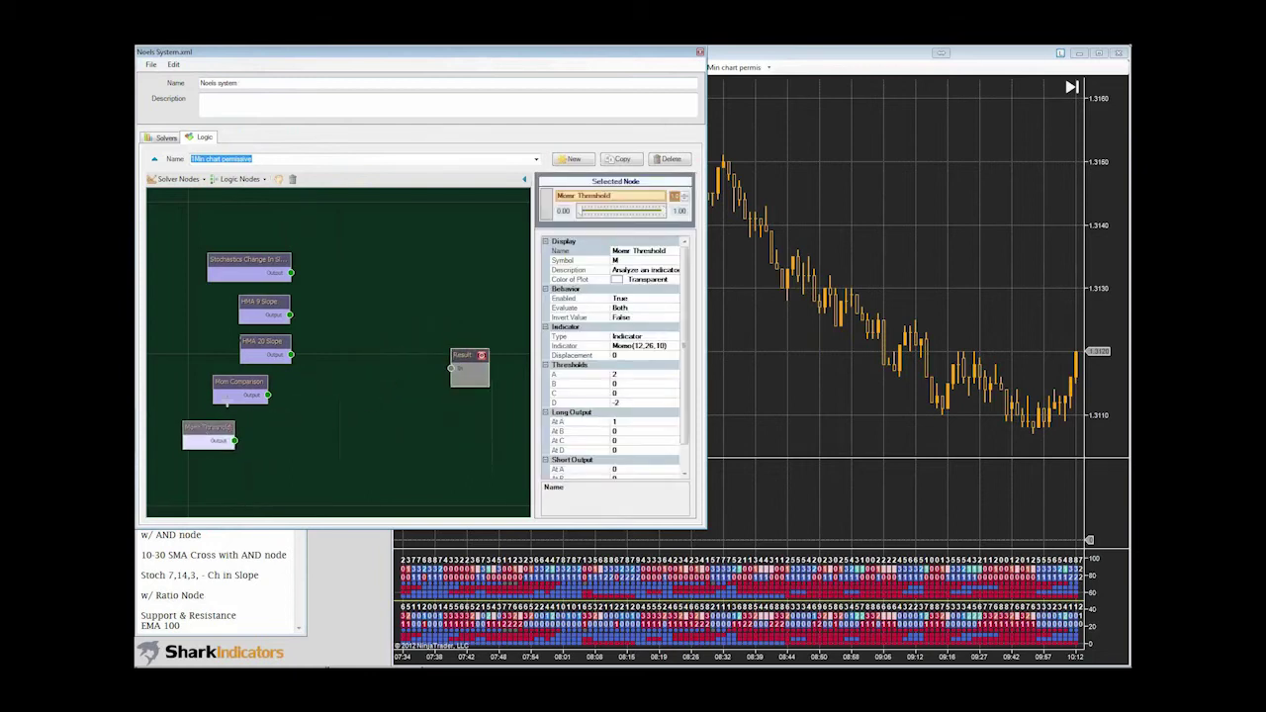
pyautogui.moveTo(239, 385); pyautogui.dragTo(209, 385)
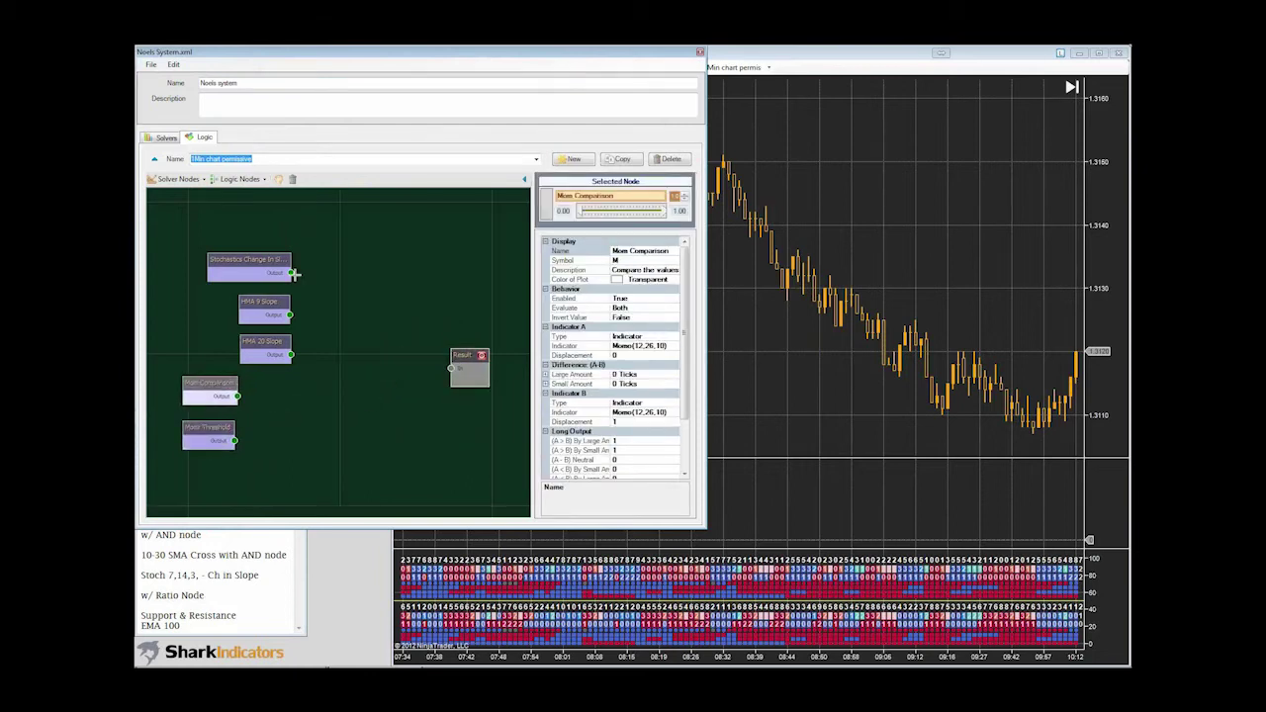
# - Connect Stochastics Change In Slope to Result, and feed Mom Comparison and Momr Threshold into a new And node beside them
pyautogui.moveTo(290, 272); pyautogui.dragTo(447, 369)
pyautogui.rightClick(288, 395)
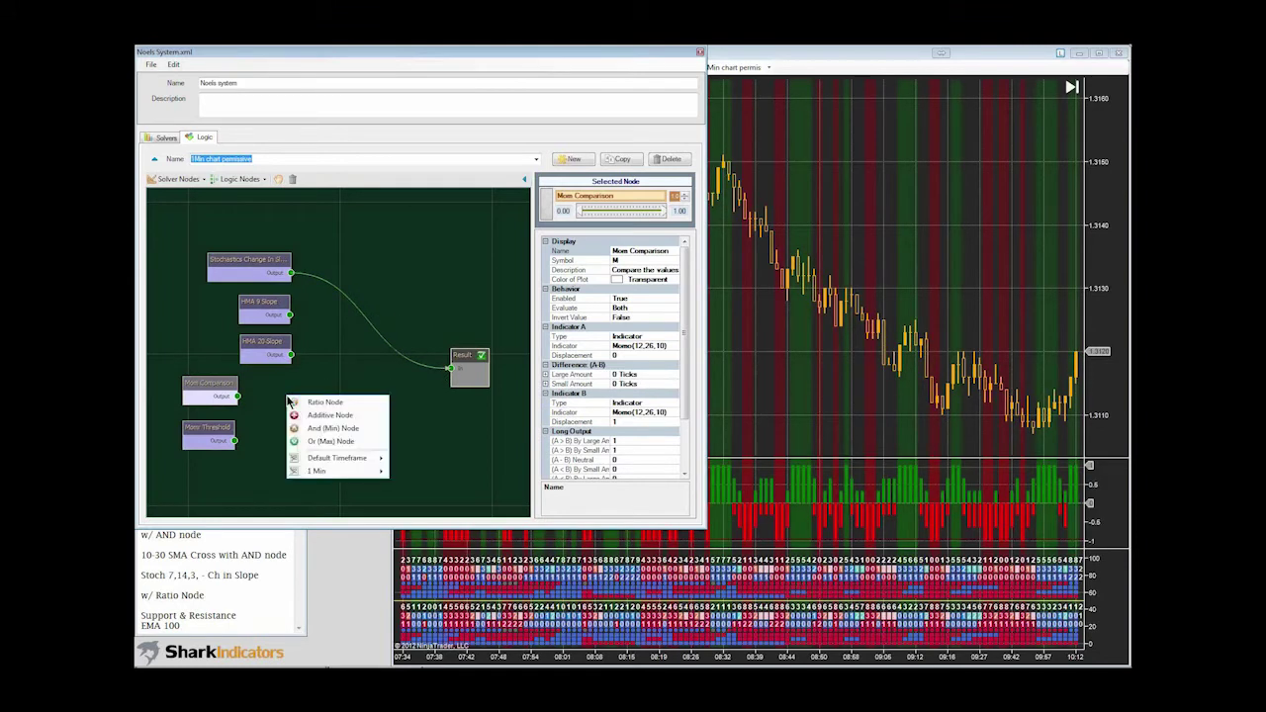
pyautogui.click(329, 429)
pyautogui.moveTo(345, 435); pyautogui.dragTo(239, 397)
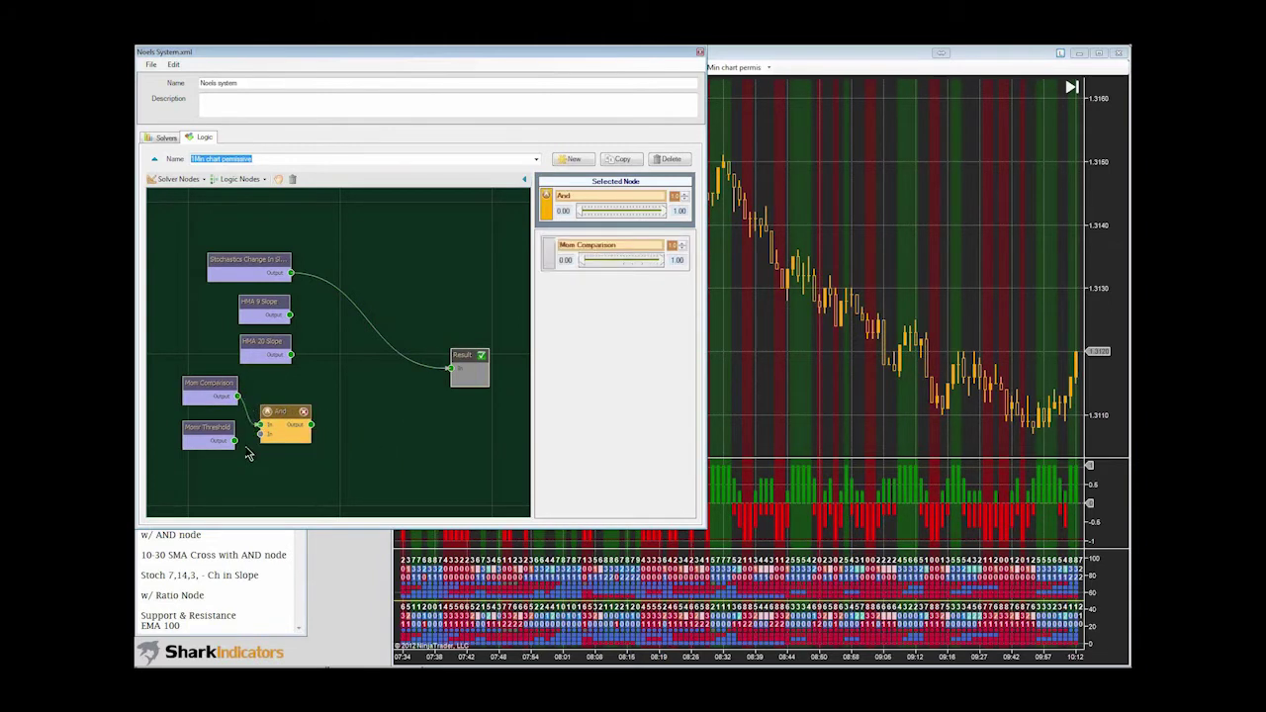
pyautogui.moveTo(236, 440); pyautogui.dragTo(259, 433)
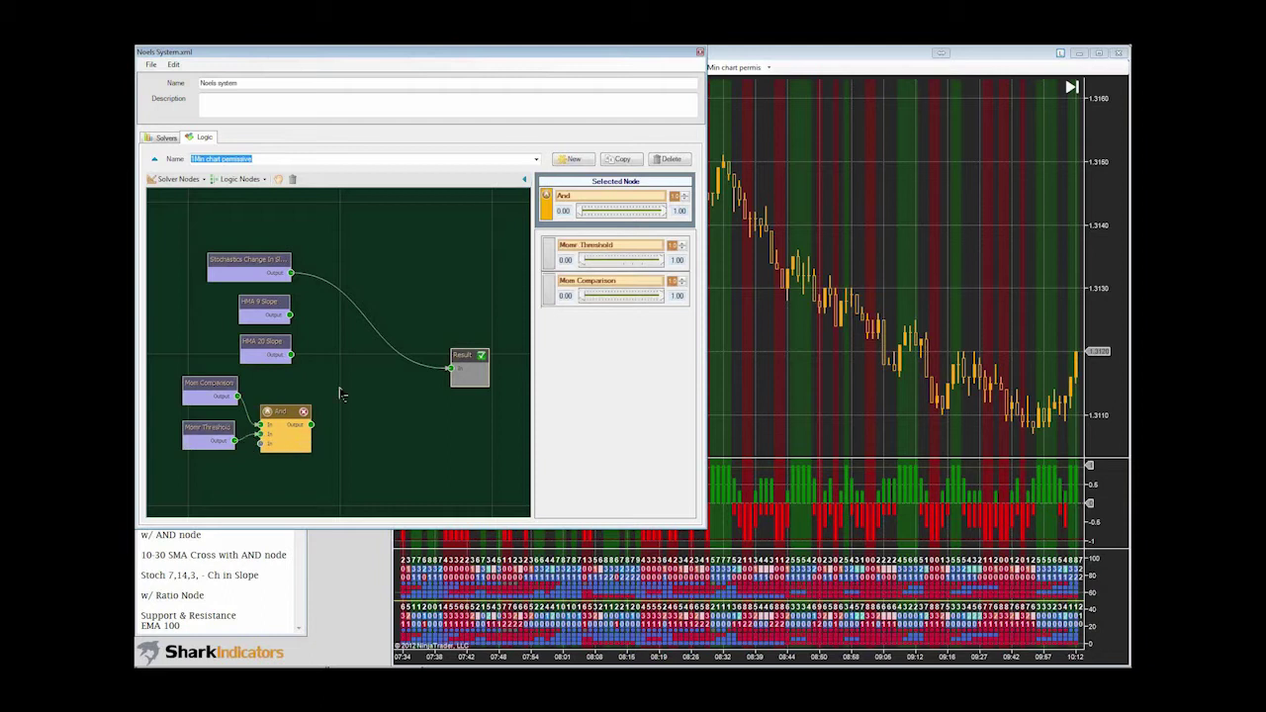
# - Add the Default Timeframe's Regr Slope solver as a node directly below the momentum And node
pyautogui.click(278, 179)
pyautogui.moveTo(356, 360); pyautogui.dragTo(347, 311)
pyautogui.rightClick(368, 322)
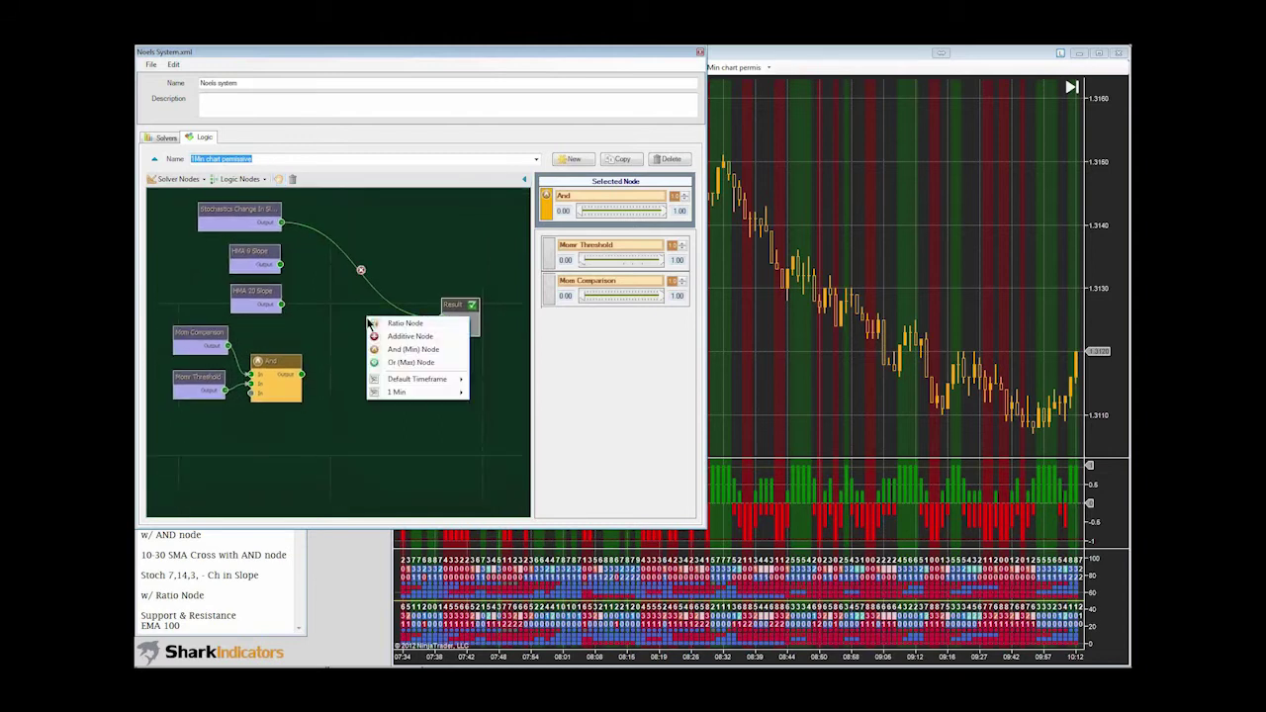
pyautogui.moveTo(411, 379)
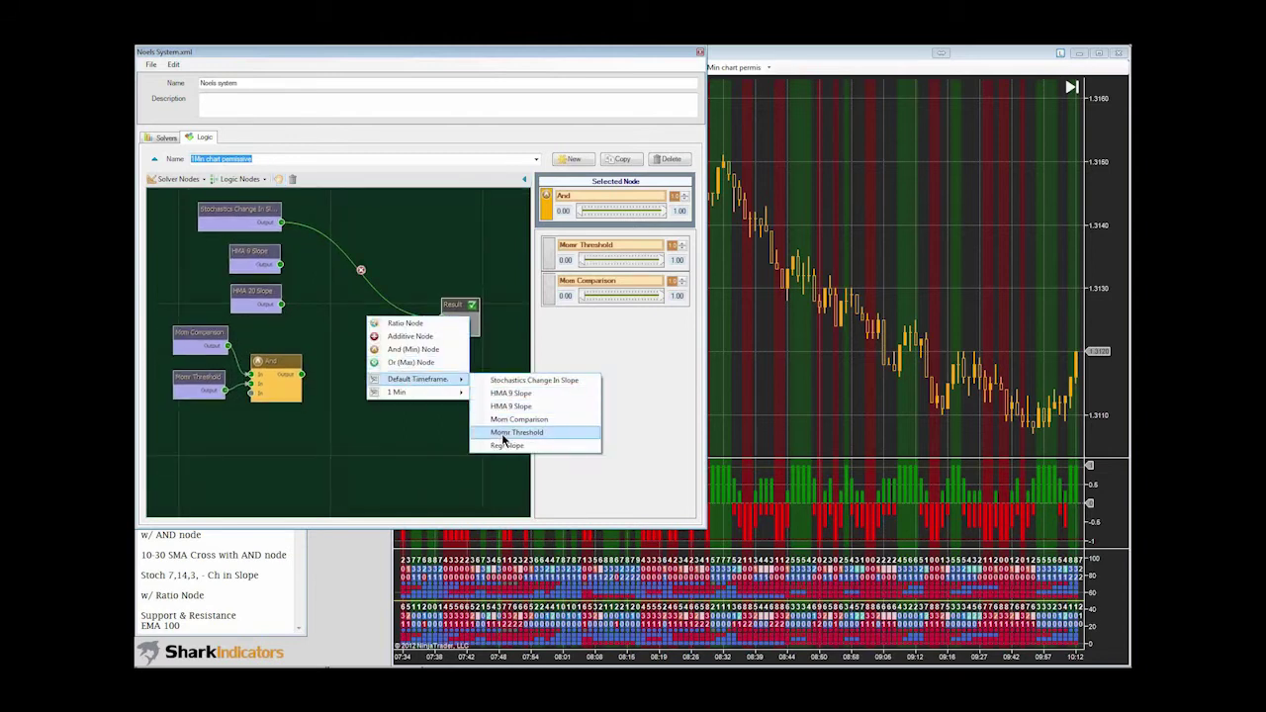
pyautogui.click(502, 446)
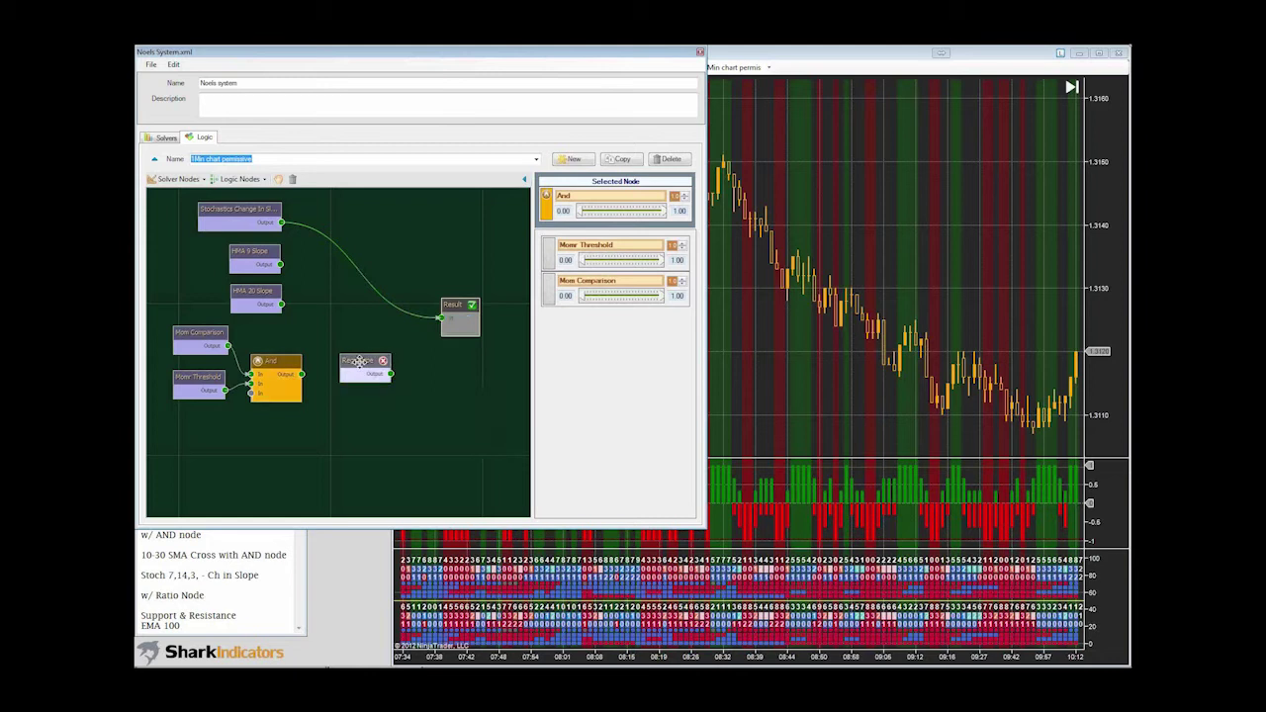
pyautogui.moveTo(354, 364); pyautogui.dragTo(260, 426)
# - Add the 1 Min EMA 55 Comparison solver as a node below the Regr Slope node
pyautogui.rightClick(367, 397)
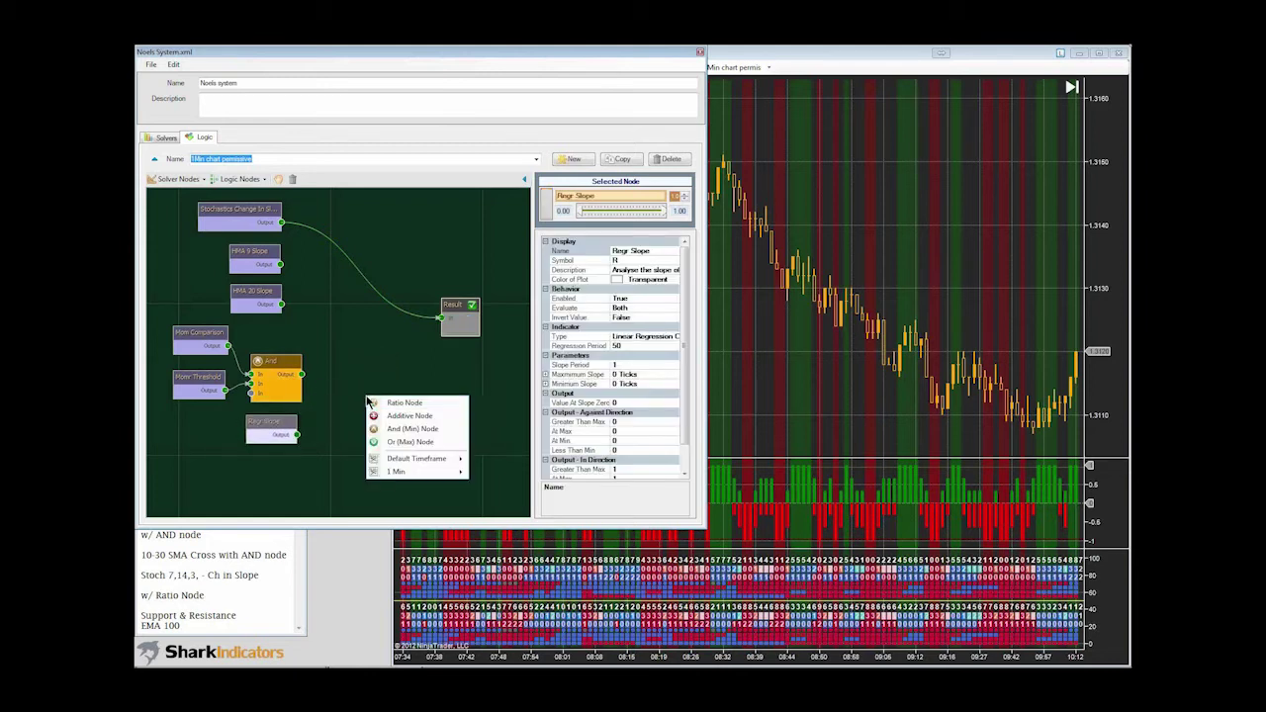
pyautogui.moveTo(406, 473)
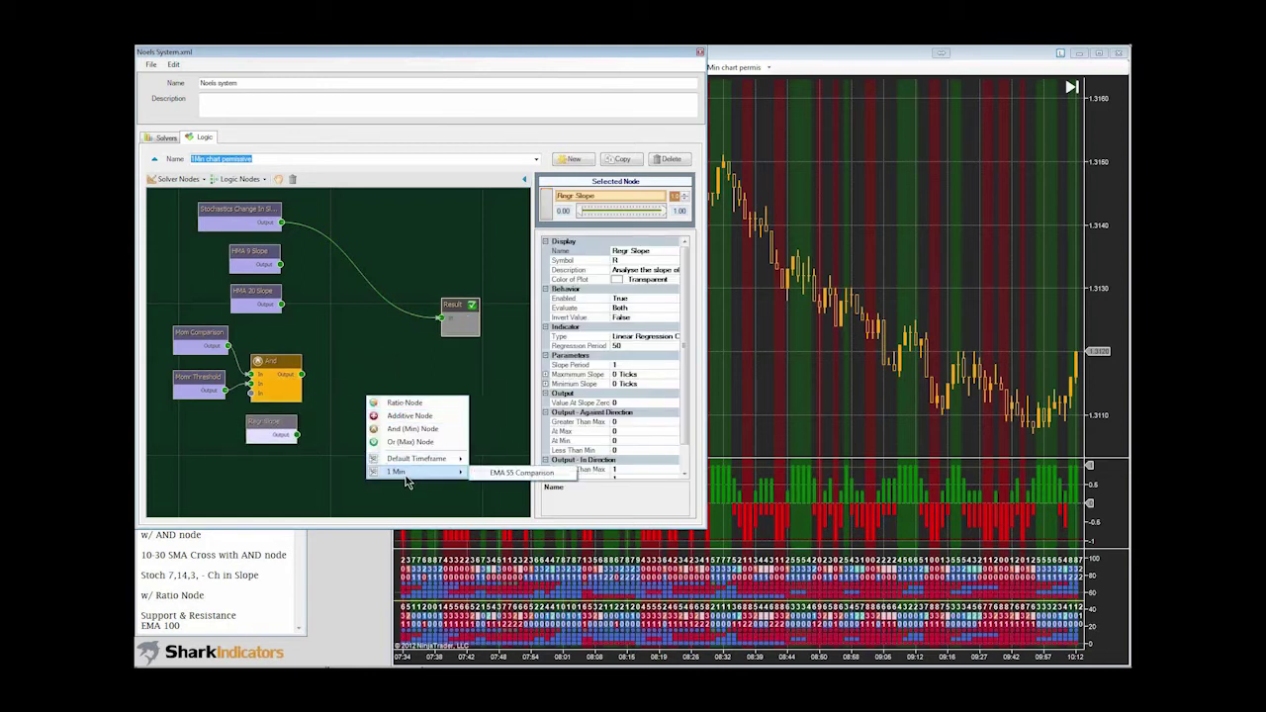
pyautogui.click(502, 473)
pyautogui.moveTo(369, 361); pyautogui.dragTo(261, 462)
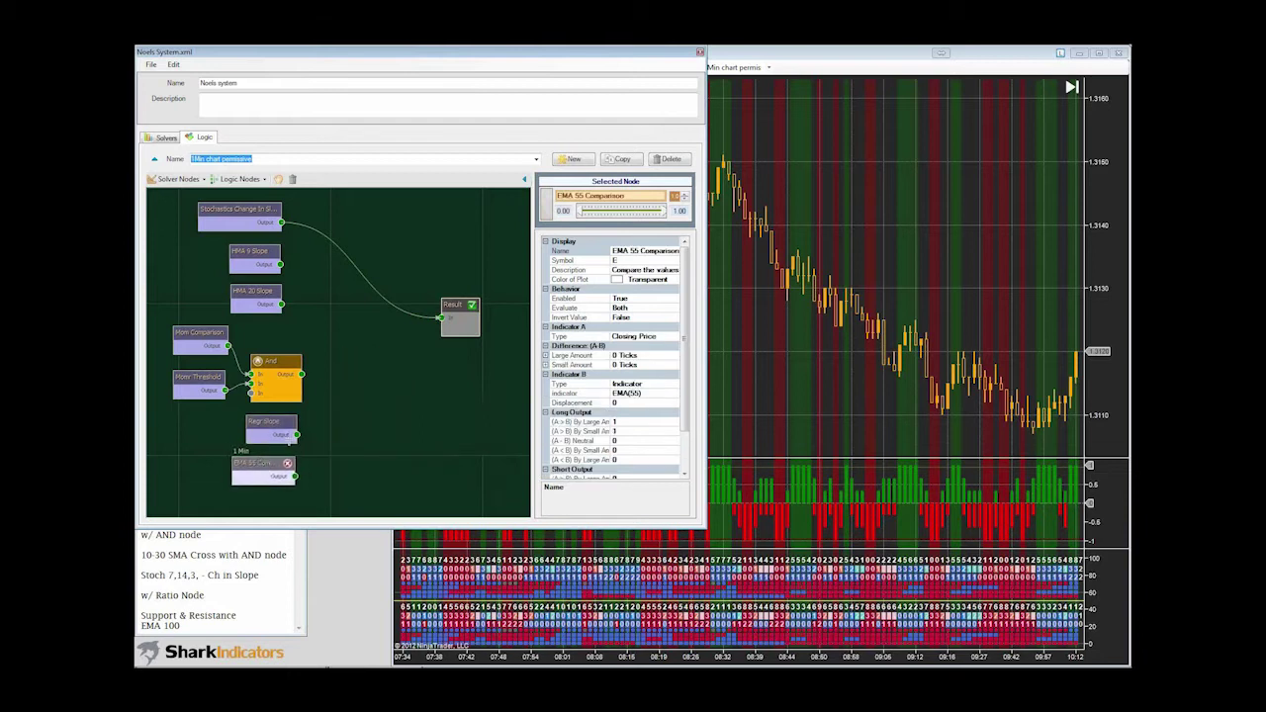
# - Add an Additive node beside the HMA slope nodes and shift the Result node farther right and down
pyautogui.rightClick(336, 301)
pyautogui.click(364, 310)
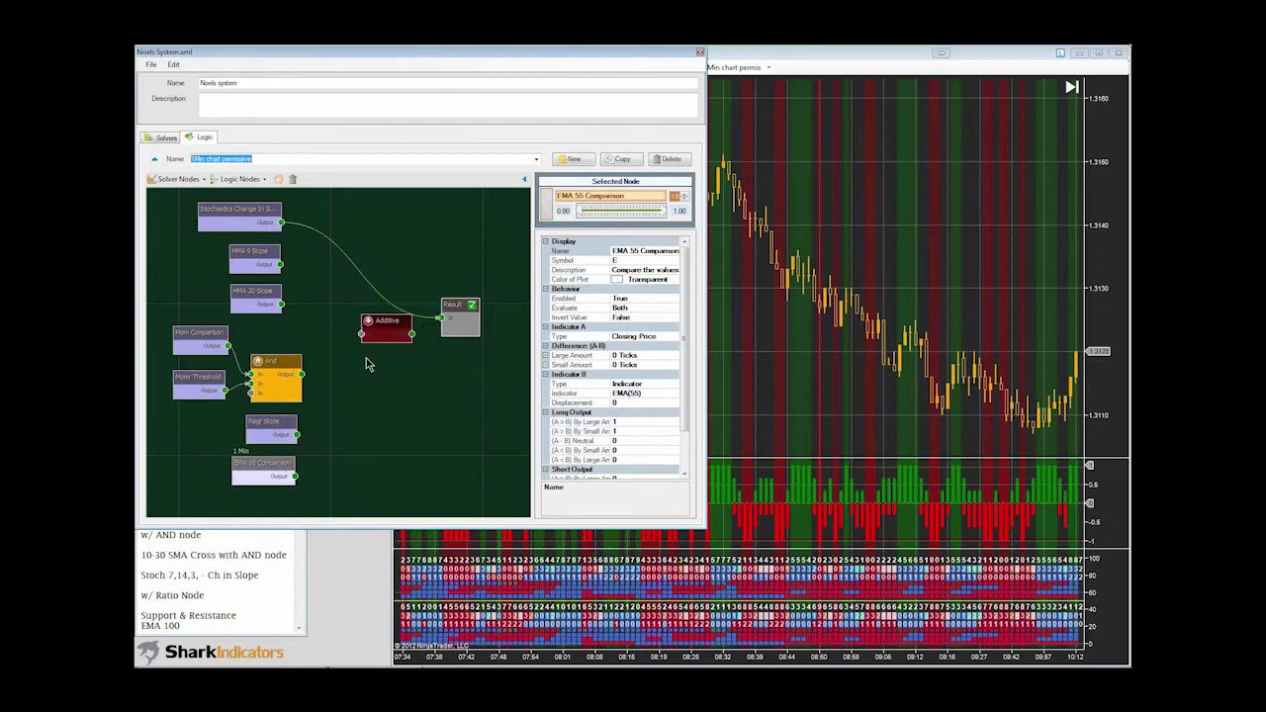
pyautogui.moveTo(382, 325); pyautogui.dragTo(348, 280)
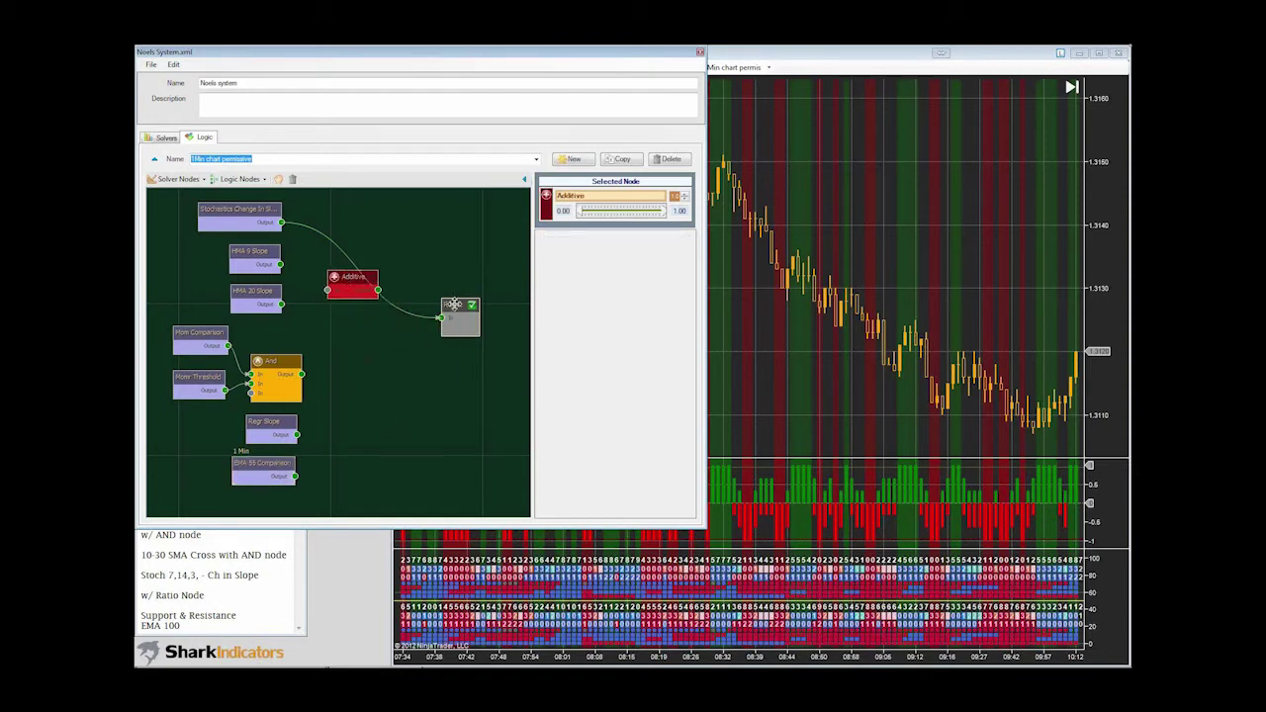
pyautogui.moveTo(454, 304); pyautogui.dragTo(479, 324)
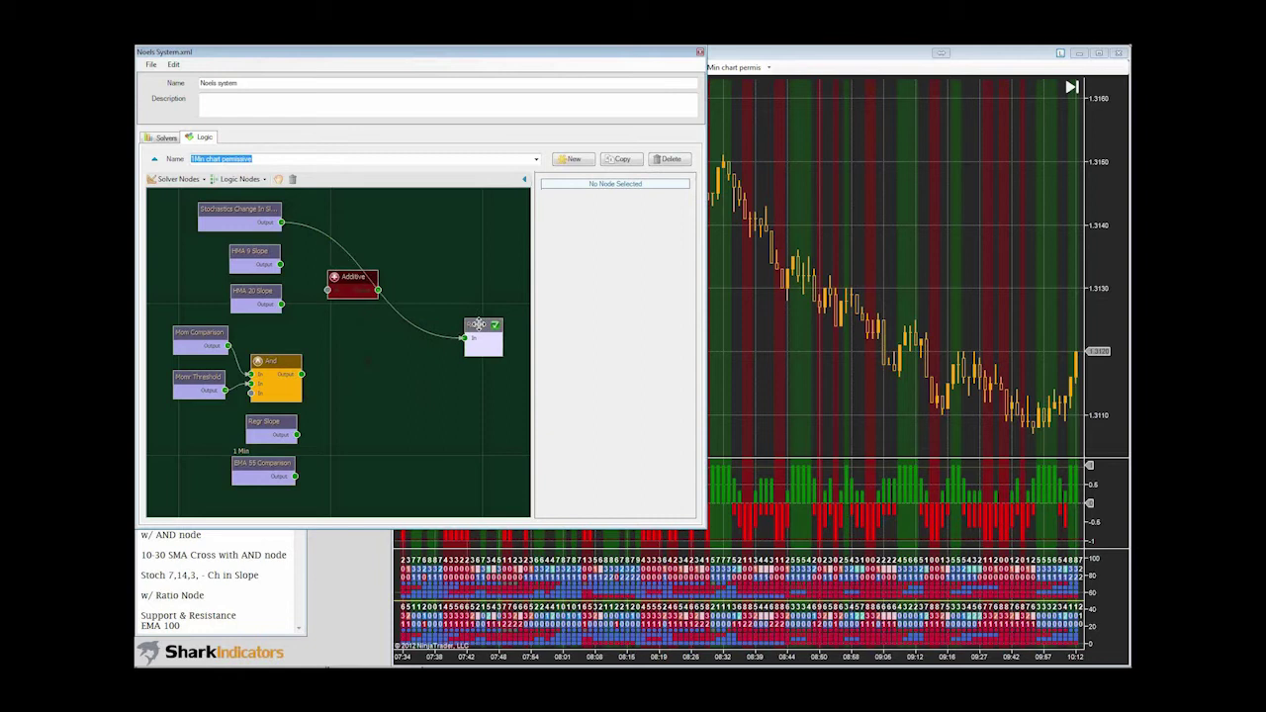
# - Add a second 1 Min EMA 55 Comparison node right of the first, and a second And node above it
pyautogui.rightClick(390, 401)
pyautogui.moveTo(438, 479)
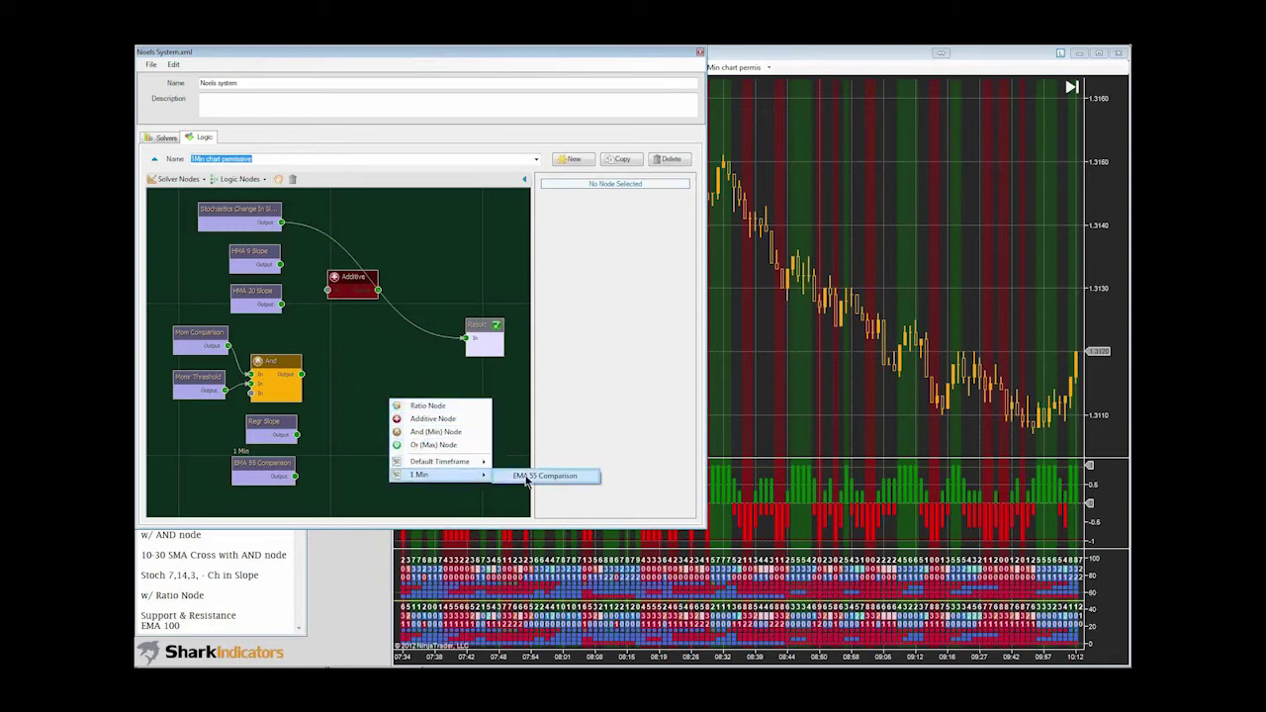
pyautogui.click(524, 476)
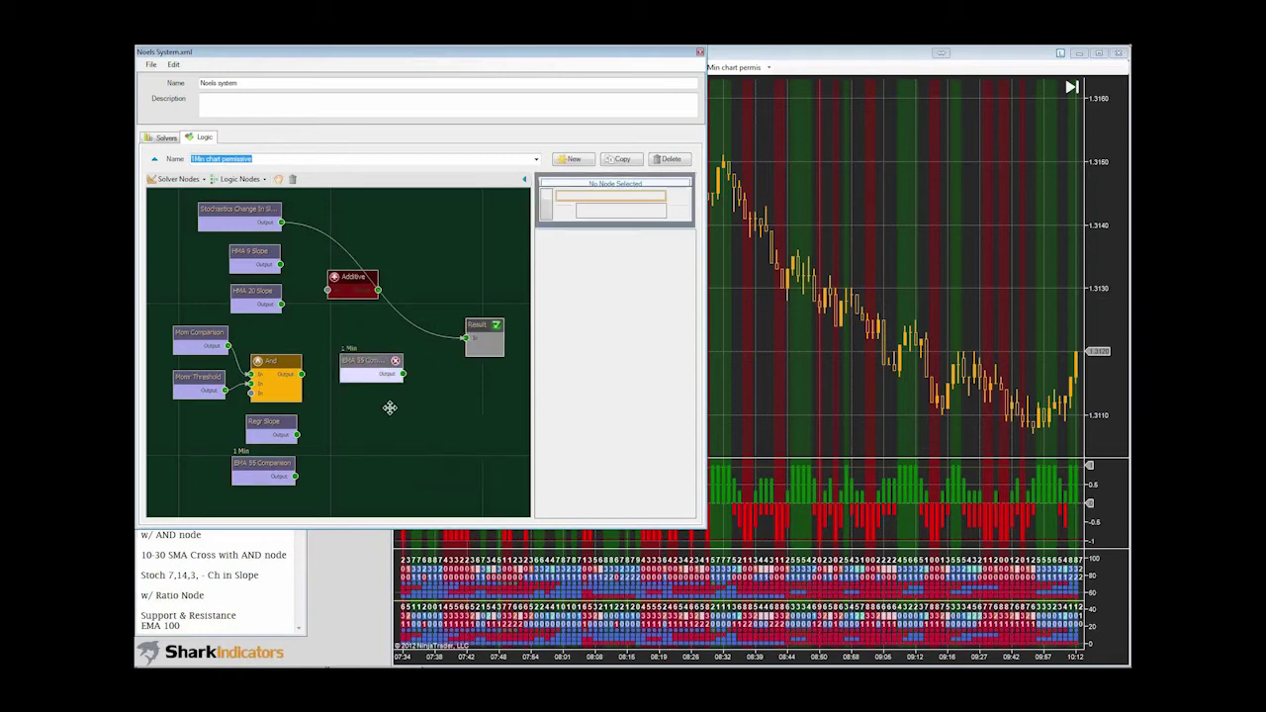
pyautogui.click(418, 442)
pyautogui.moveTo(418, 442); pyautogui.dragTo(385, 467)
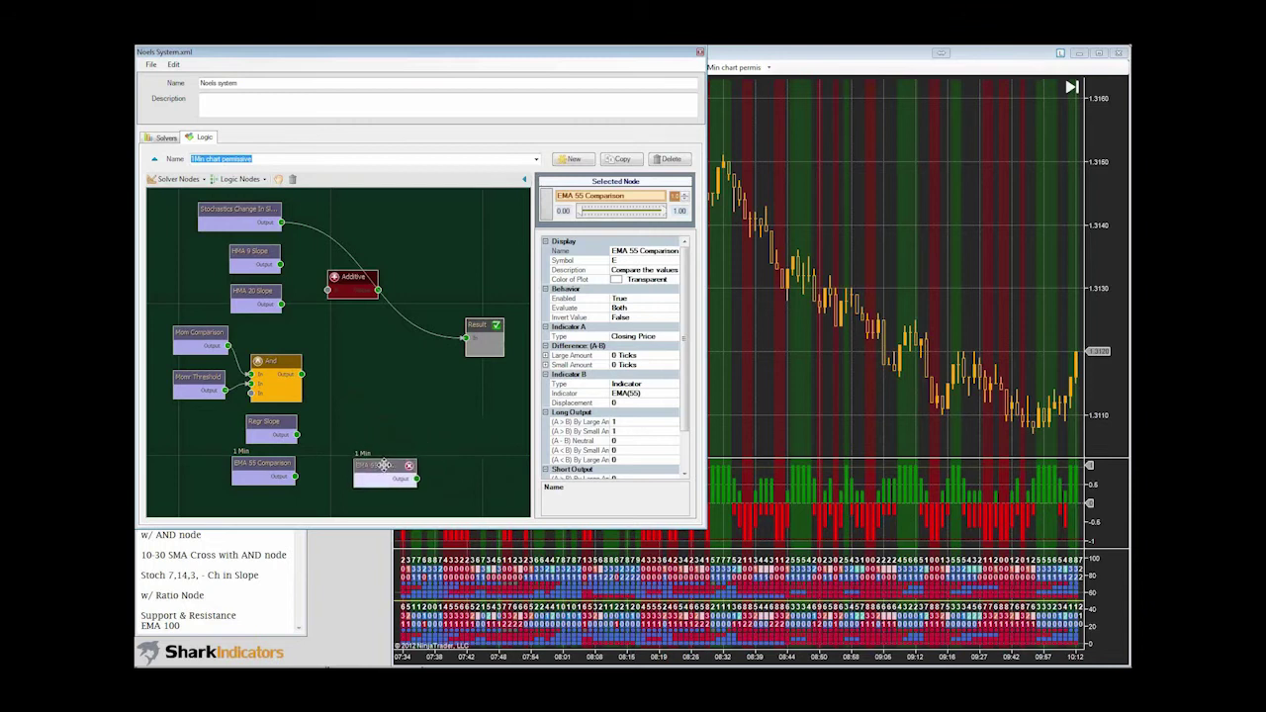
pyautogui.rightClick(400, 376)
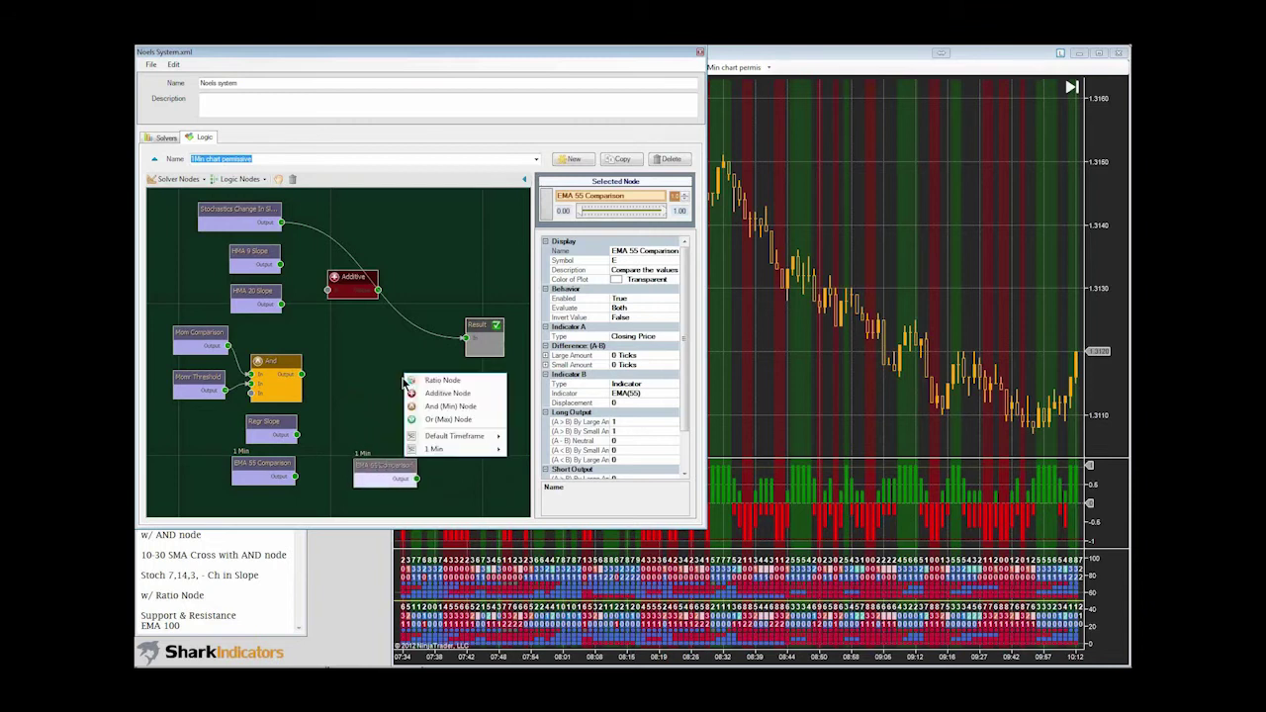
pyautogui.click(446, 406)
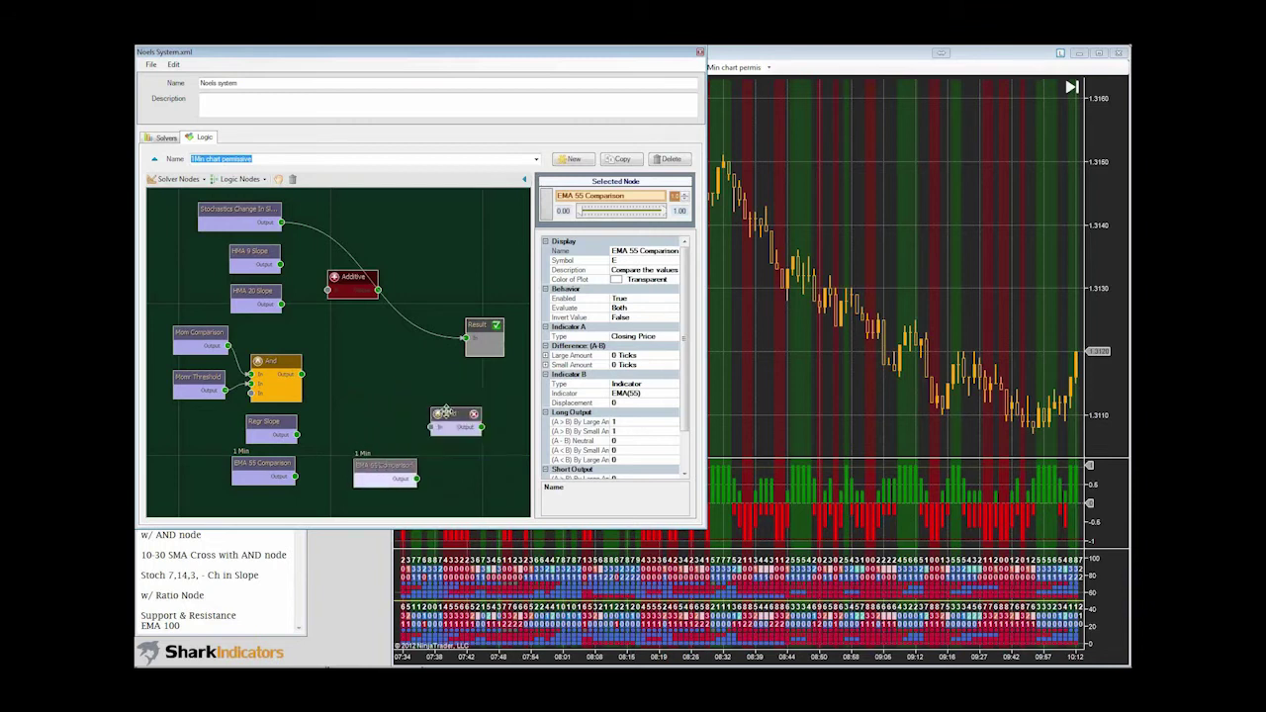
# - Route the Additive node to Result and feed it both slope nodes, Stochastics, Mom Comparison, the momentum And, Regr Slope and the first EMA 55 Comparison
pyautogui.moveTo(282, 225); pyautogui.dragTo(312, 297)
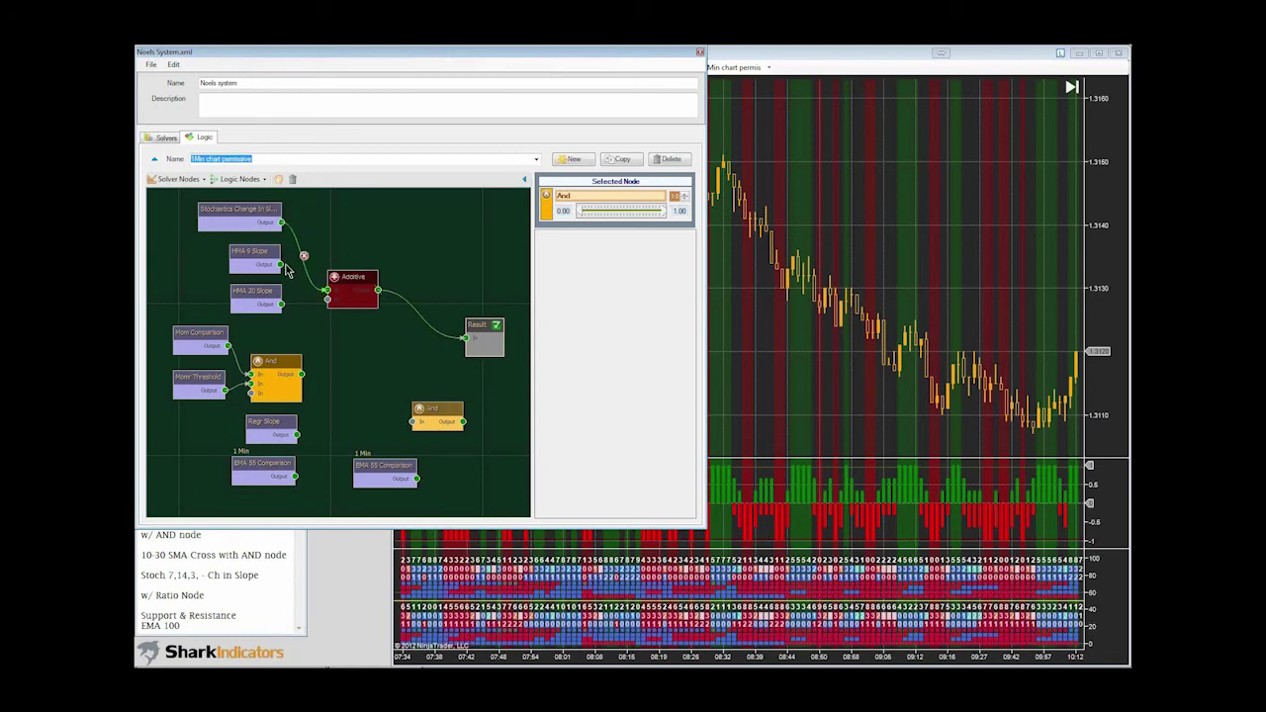
pyautogui.moveTo(282, 265); pyautogui.dragTo(327, 318)
pyautogui.moveTo(303, 374); pyautogui.dragTo(276, 353)
pyautogui.click(278, 362)
pyautogui.moveTo(297, 434); pyautogui.dragTo(327, 345)
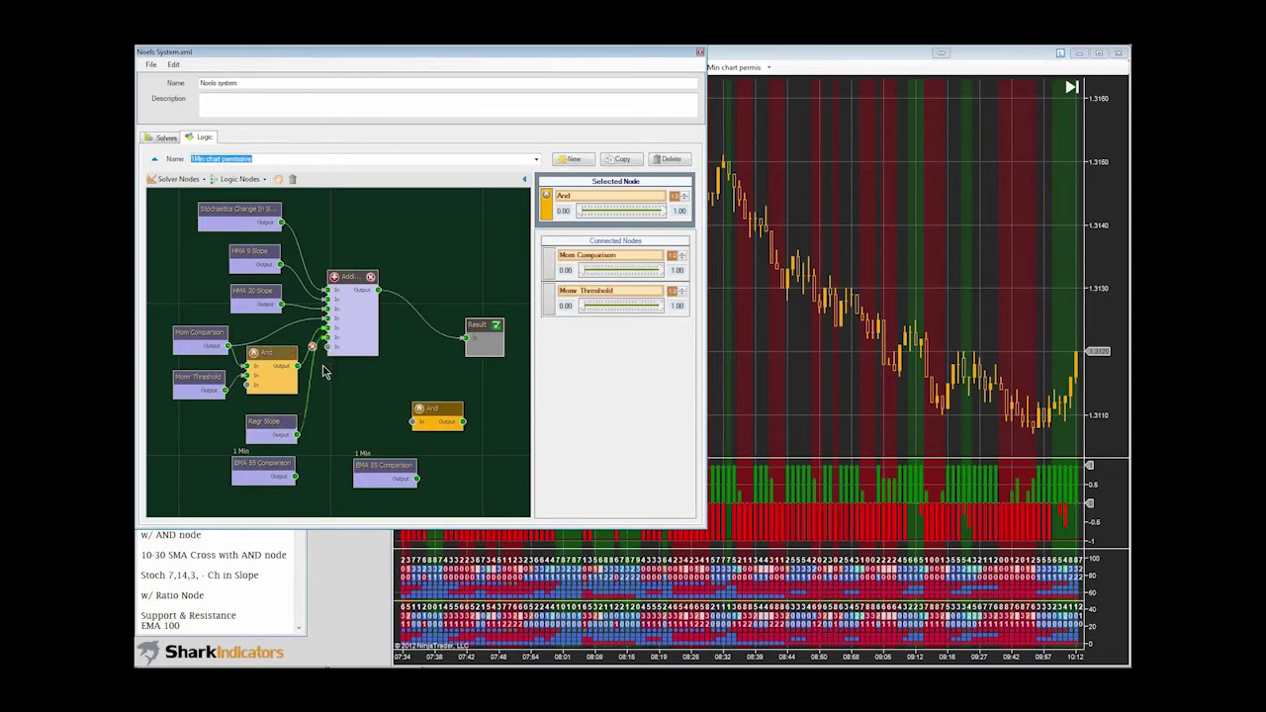
pyautogui.moveTo(296, 475); pyautogui.dragTo(329, 356)
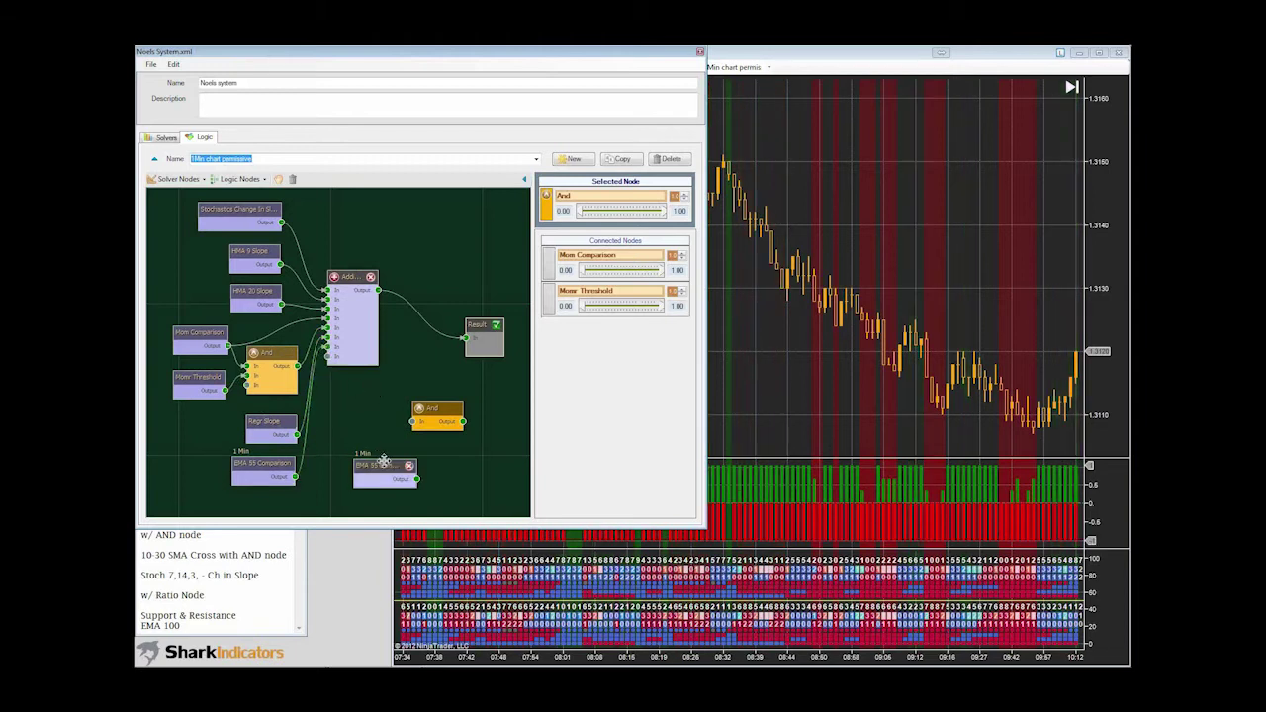
# - Feed Additive and the second EMA 55 Comparison into the second And node, and connect that And node to Result instead of Additive
pyautogui.moveTo(386, 465); pyautogui.dragTo(362, 465)
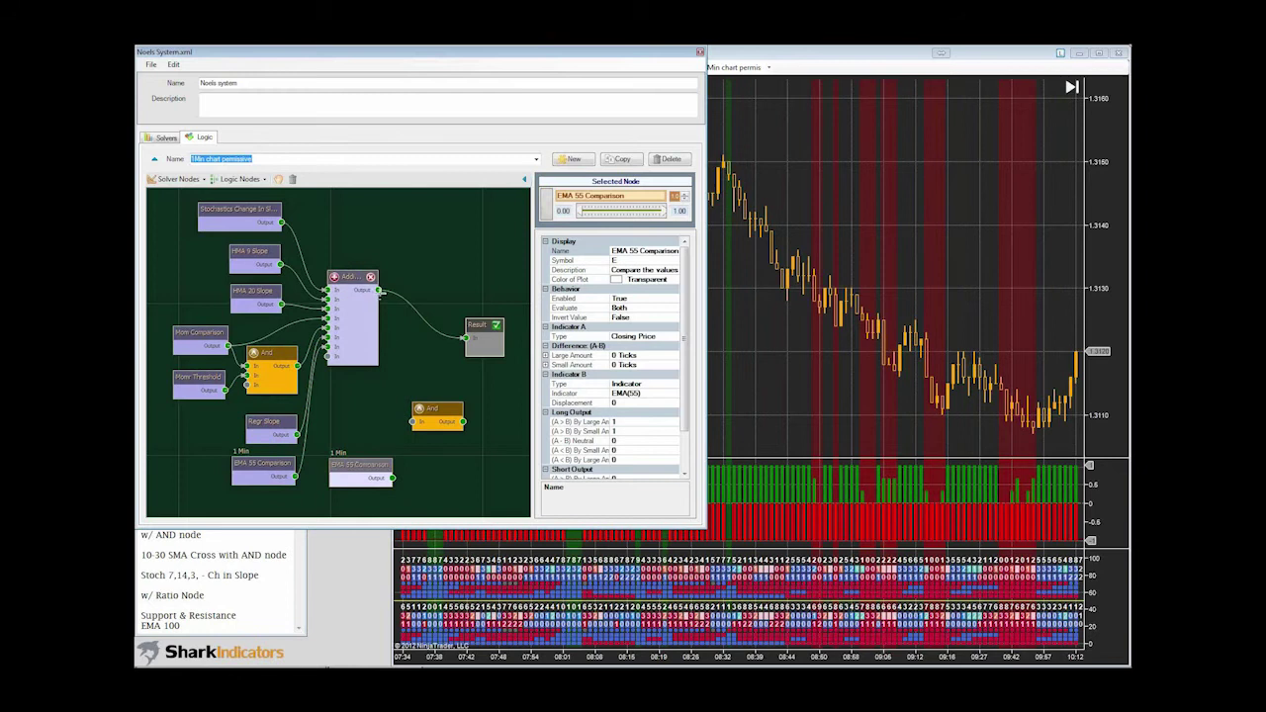
pyautogui.moveTo(383, 353); pyautogui.dragTo(413, 424)
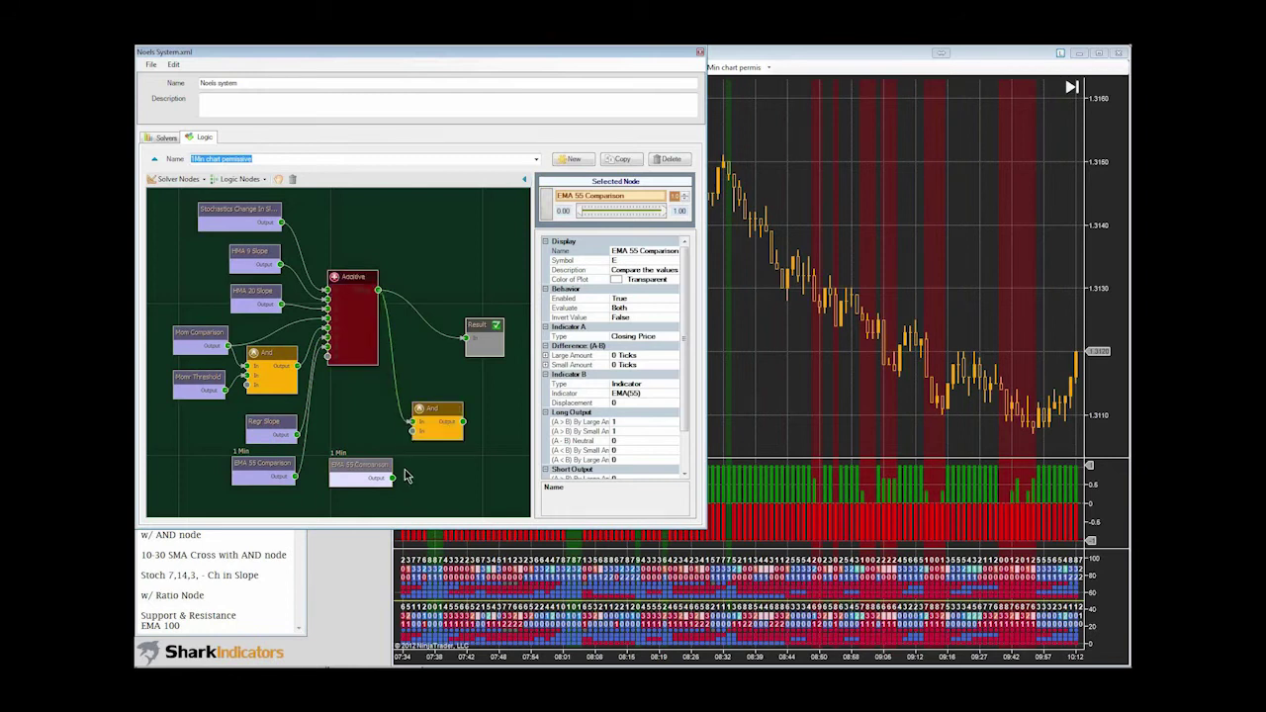
pyautogui.moveTo(395, 477); pyautogui.dragTo(465, 353)
pyautogui.moveTo(444, 410)
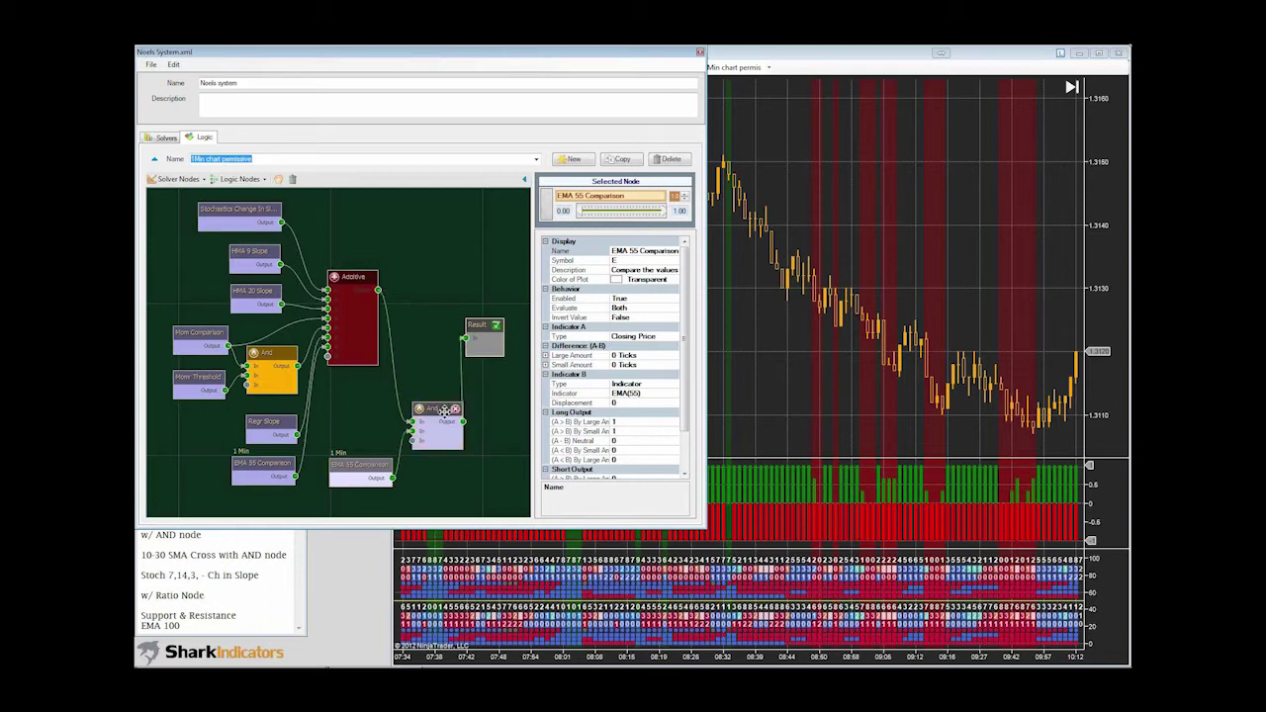
pyautogui.moveTo(444, 410); pyautogui.dragTo(432, 396)
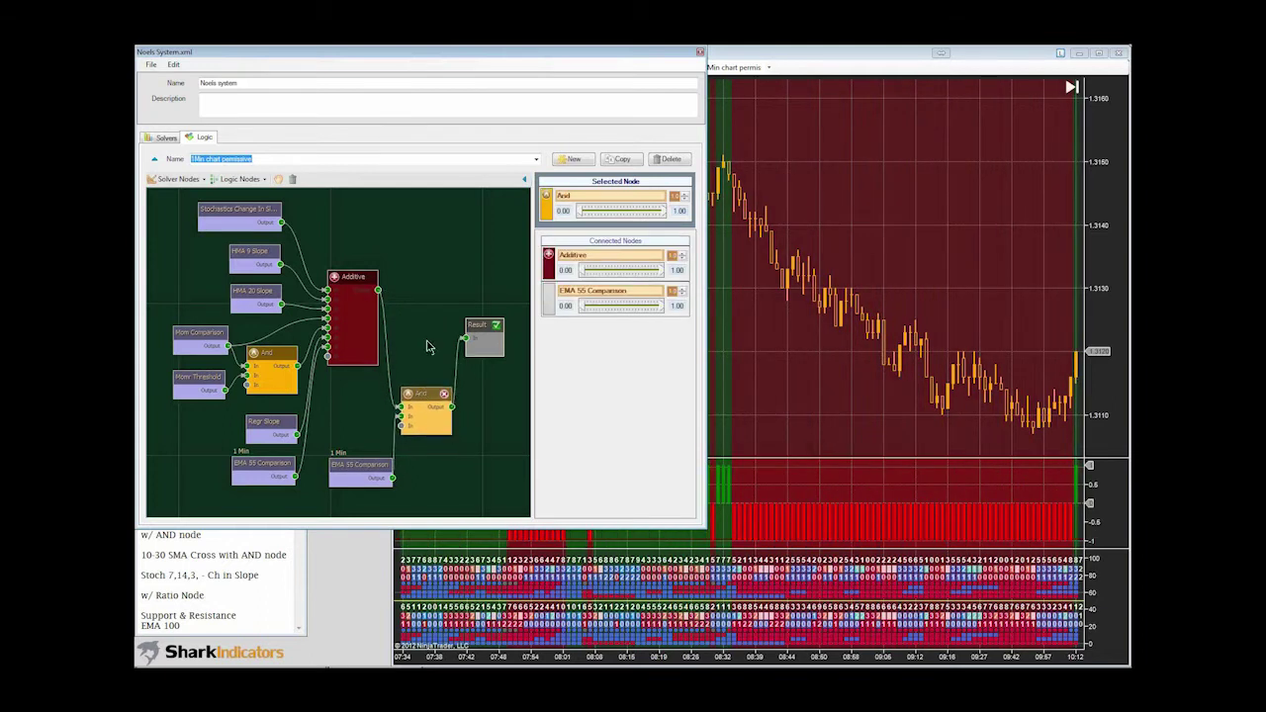
# - Limit the Additive node's inputs to a maximum of 0.43 for Stochastics Change In Slope and 0.14 for each of the other six connected nodes
pyautogui.click(351, 277)
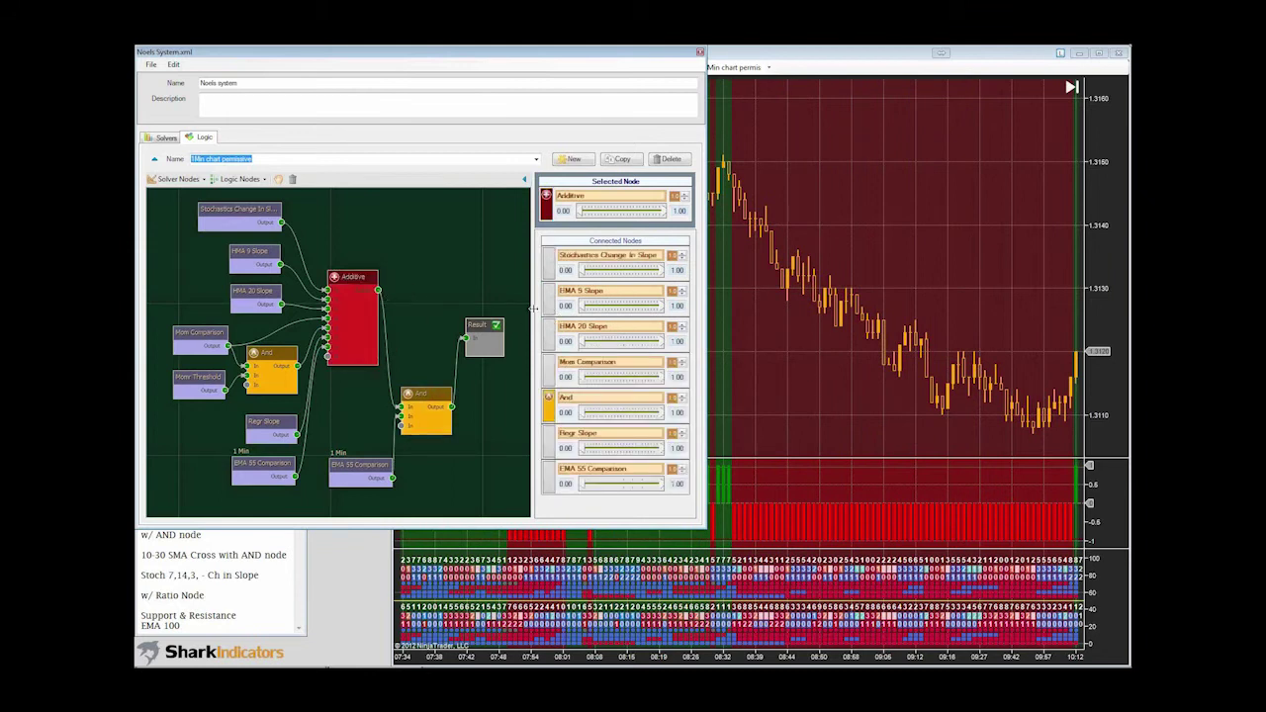
pyautogui.moveTo(532, 315); pyautogui.dragTo(476, 315)
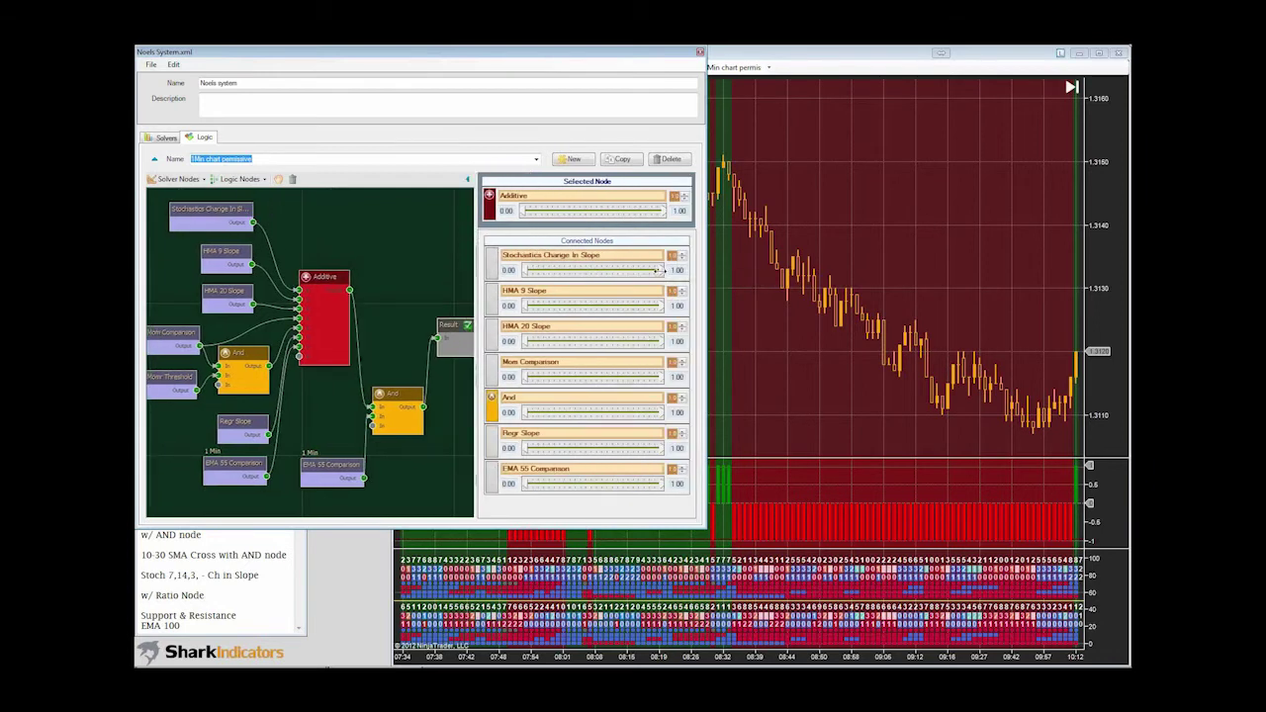
pyautogui.moveTo(660, 270); pyautogui.dragTo(586, 272)
pyautogui.moveTo(660, 307); pyautogui.dragTo(549, 309)
pyautogui.moveTo(661, 343); pyautogui.dragTo(549, 343)
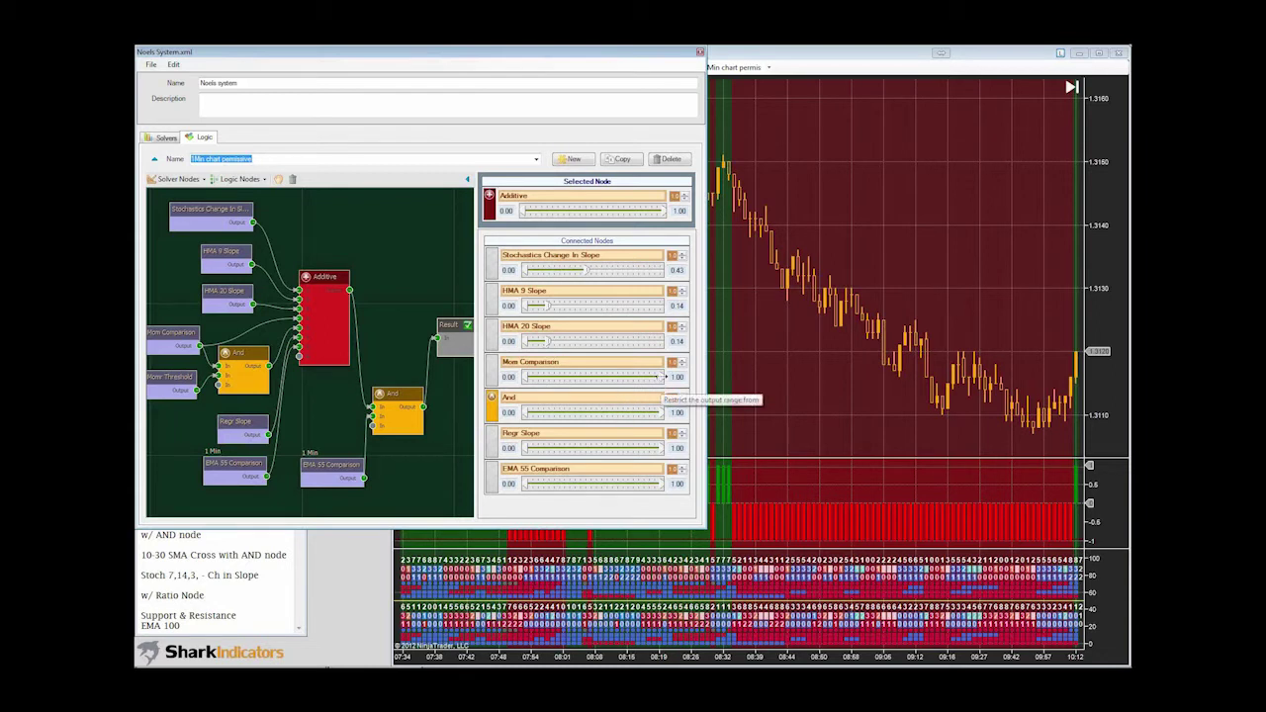
pyautogui.moveTo(660, 377); pyautogui.dragTo(549, 379)
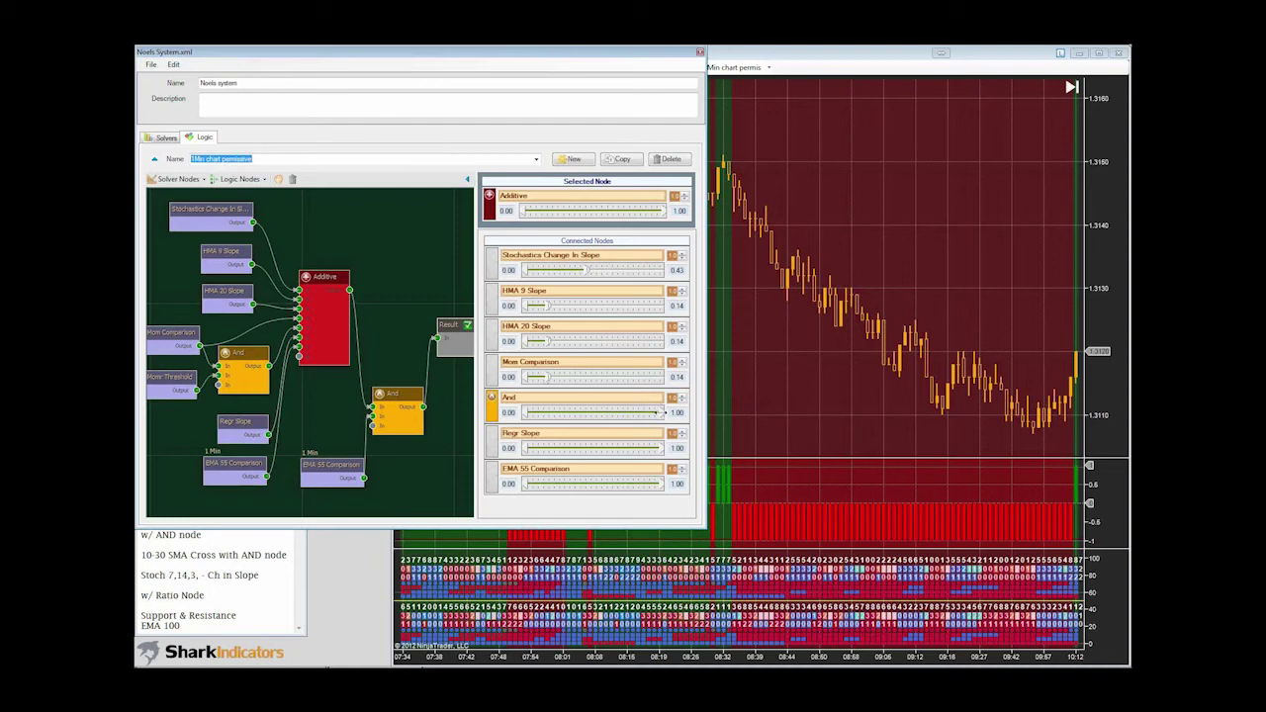
pyautogui.moveTo(659, 413); pyautogui.dragTo(545, 415)
pyautogui.moveTo(661, 448); pyautogui.dragTo(543, 448)
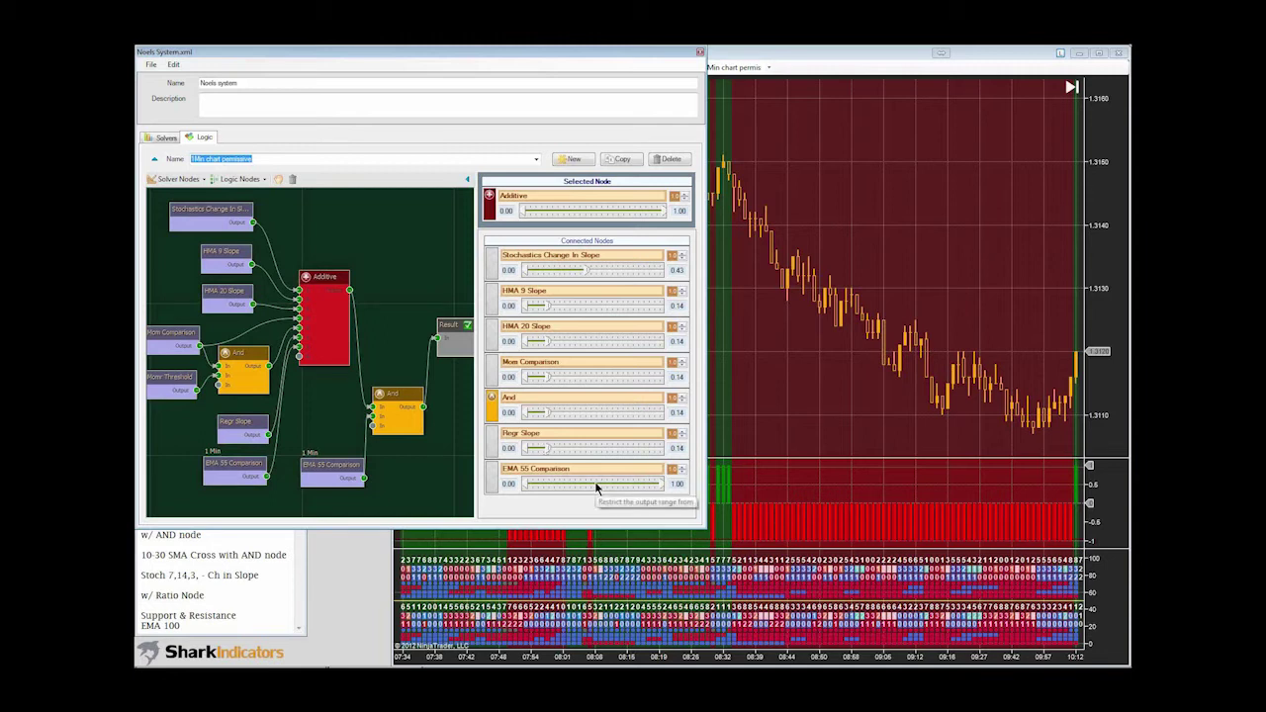
pyautogui.moveTo(660, 484); pyautogui.dragTo(544, 485)
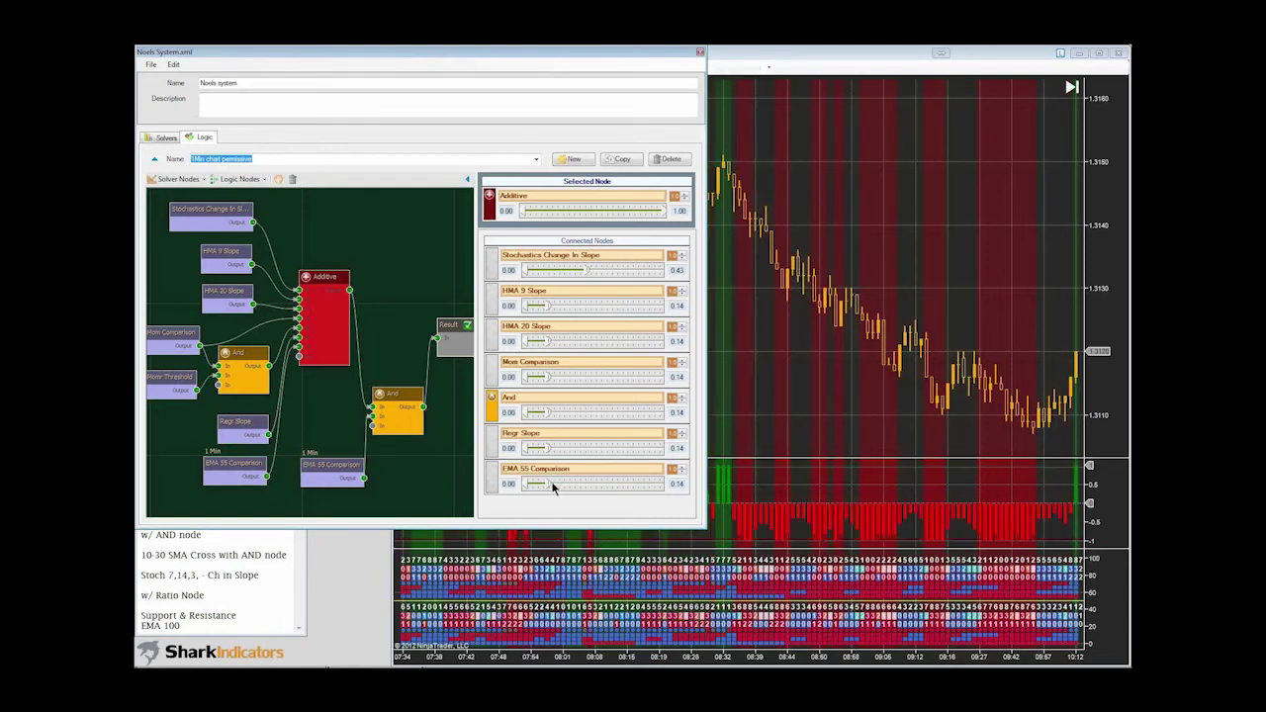
# - Uncover the point system notes to check the Stochastics points, and move the template window back over them
pyautogui.moveTo(389, 61); pyautogui.dragTo(548, 54)
pyautogui.doubleClick(147, 118)
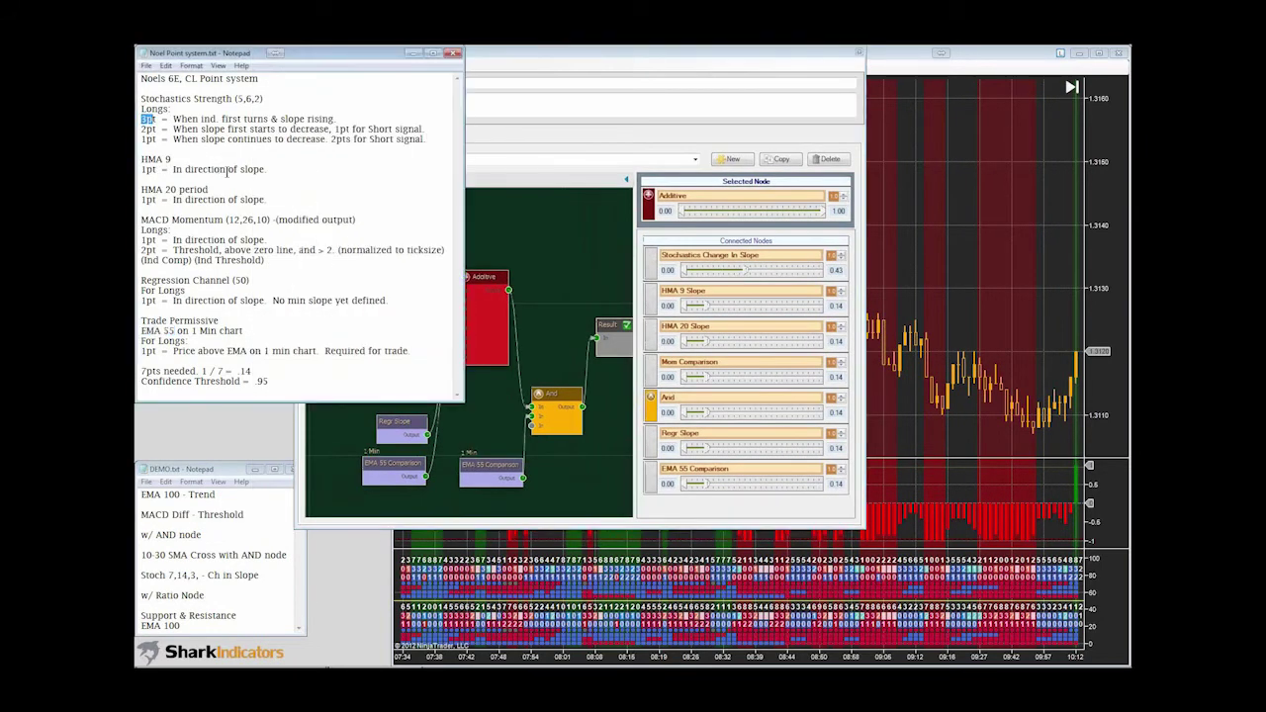
pyautogui.click(510, 50)
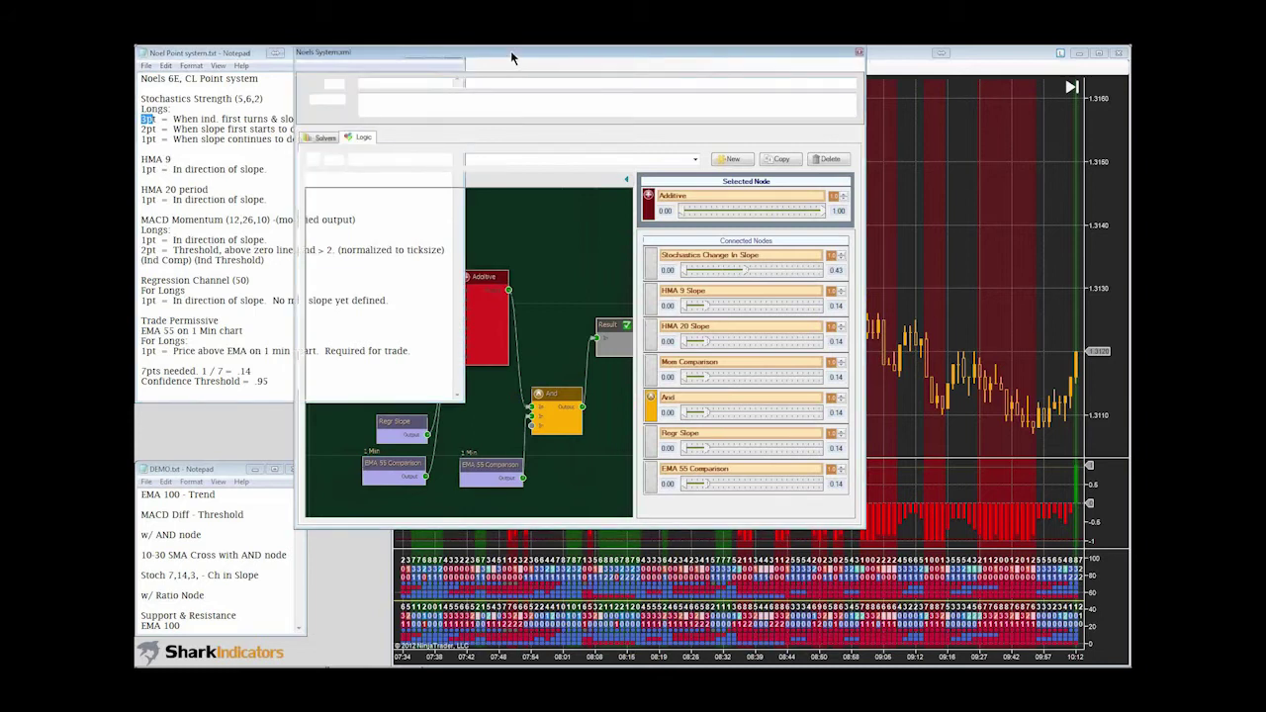
pyautogui.moveTo(500, 50); pyautogui.dragTo(352, 51)
# - Limit the momentum And node's Momr Threshold input to a maximum of 0.14, and review the final And node's inputs
pyautogui.click(253, 368)
pyautogui.moveTo(663, 309); pyautogui.dragTo(554, 307)
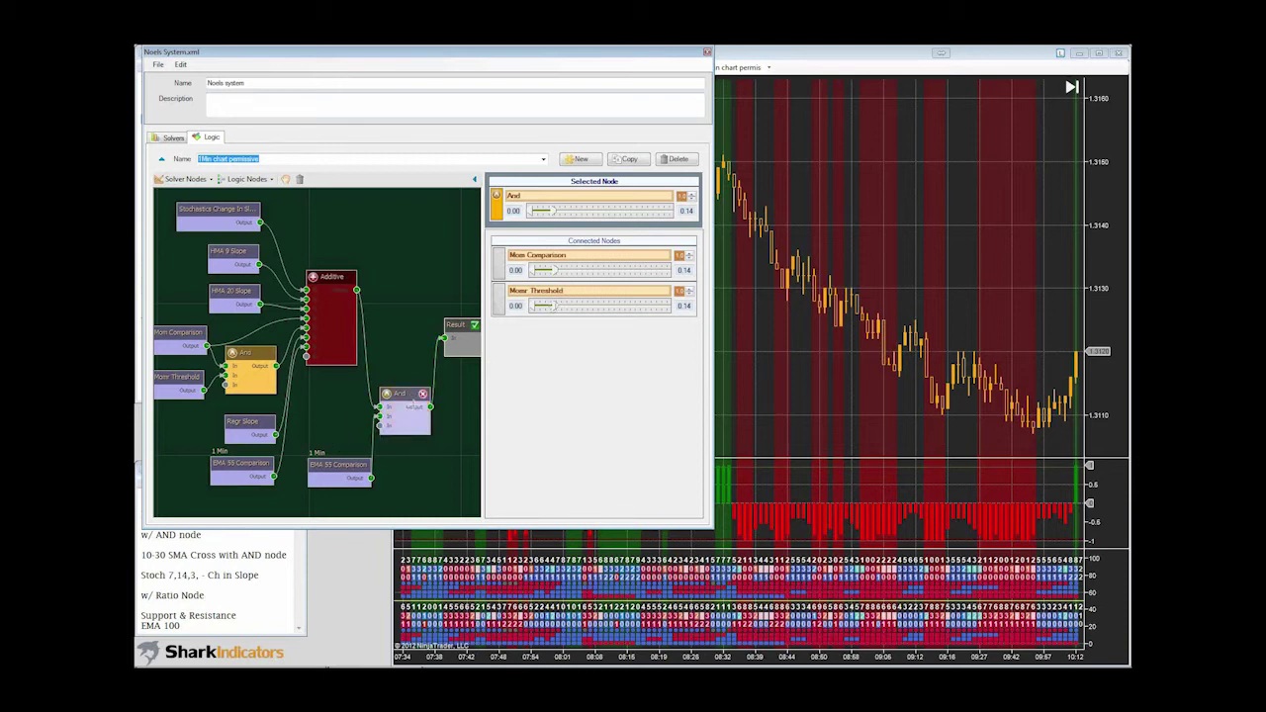
pyautogui.click(400, 416)
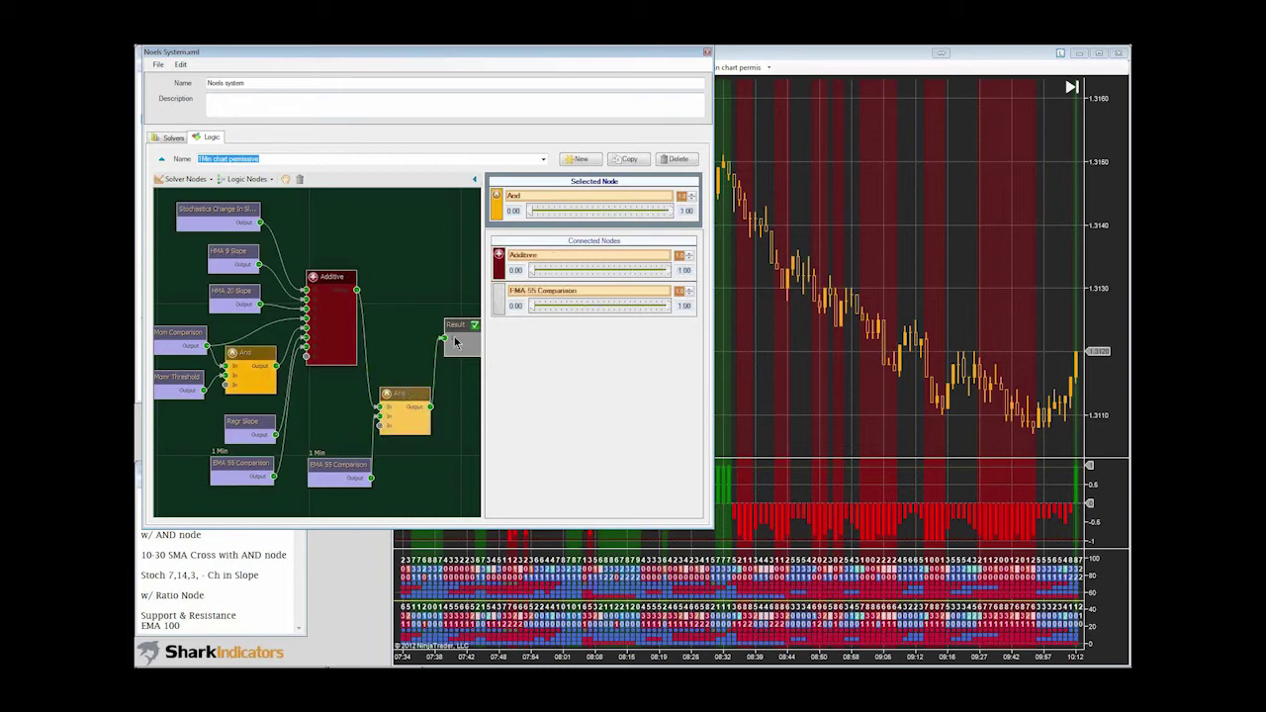
pyautogui.click(244, 421)
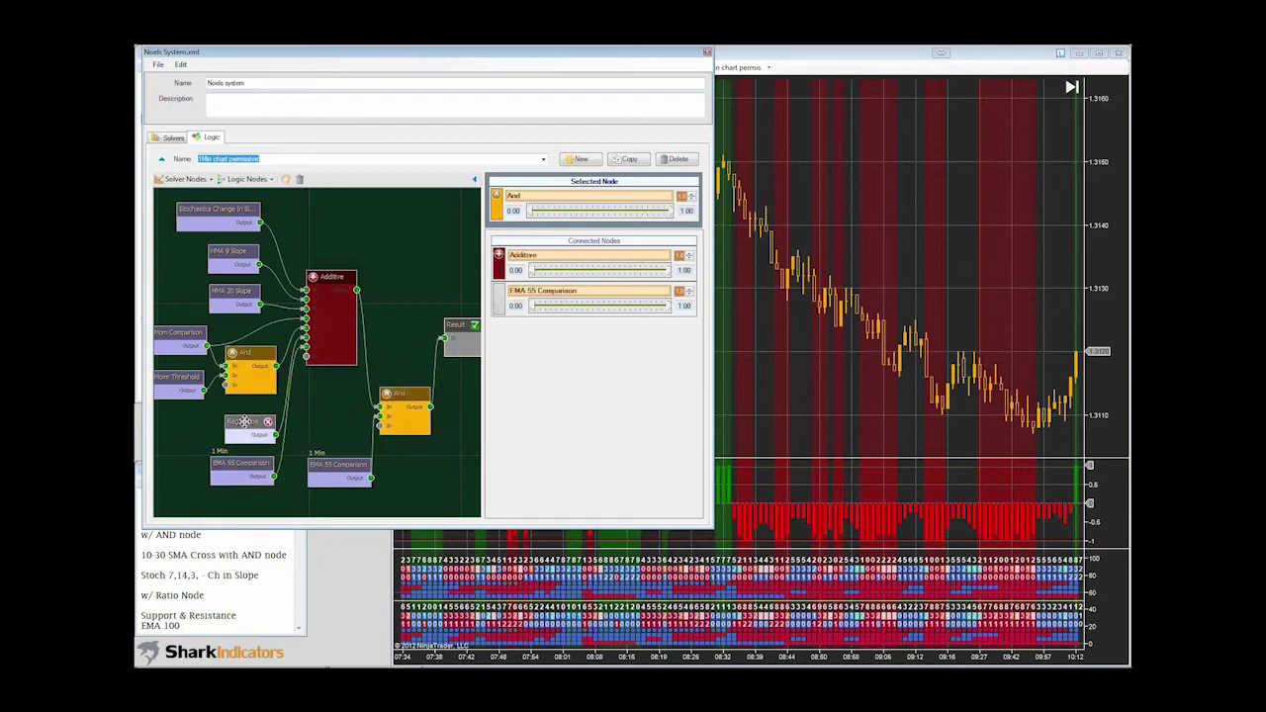
# - Review the settings of the first EMA 55 Comparison, Momr Threshold and Mom Comparison nodes, and the Additive node's input limits
pyautogui.click(240, 465)
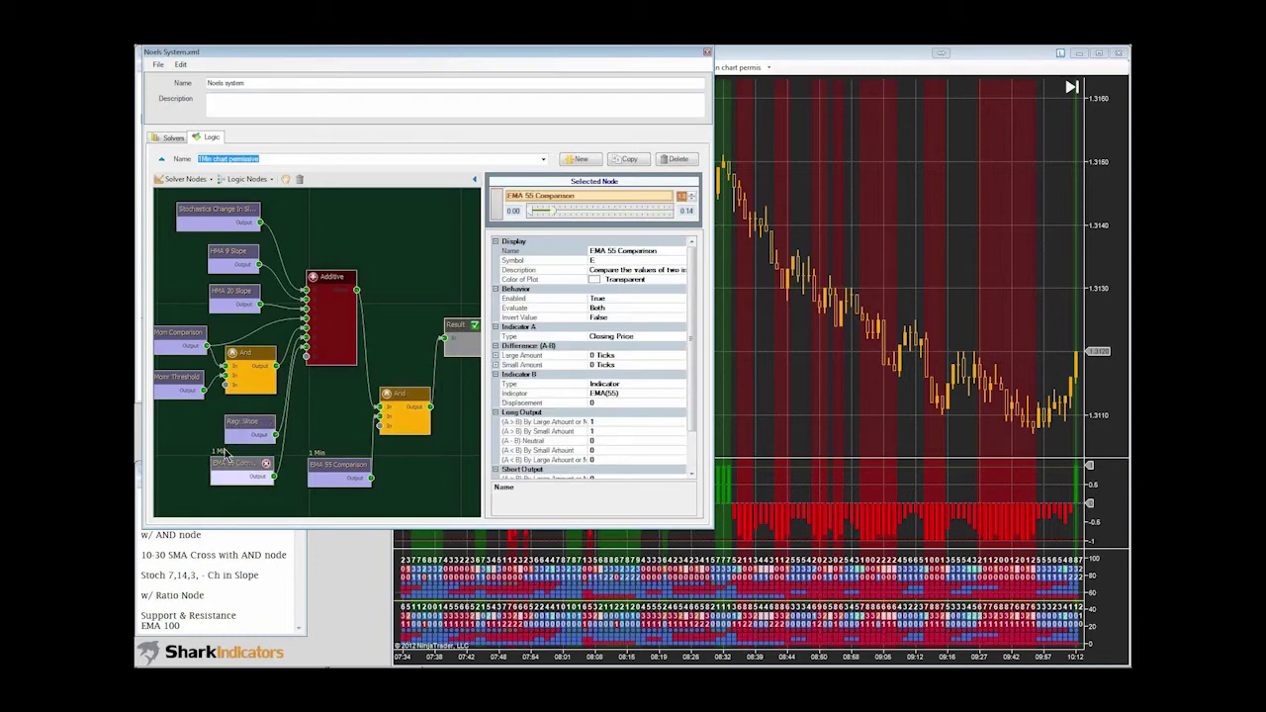
pyautogui.click(176, 384)
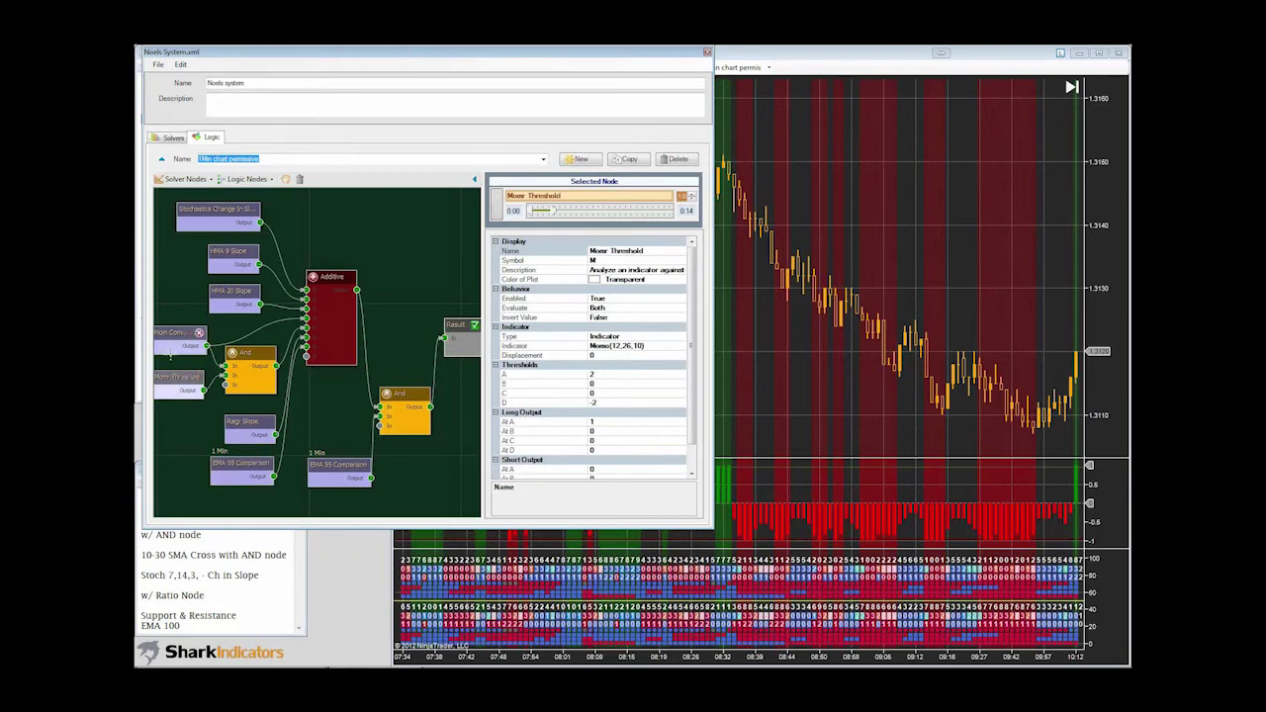
pyautogui.click(174, 333)
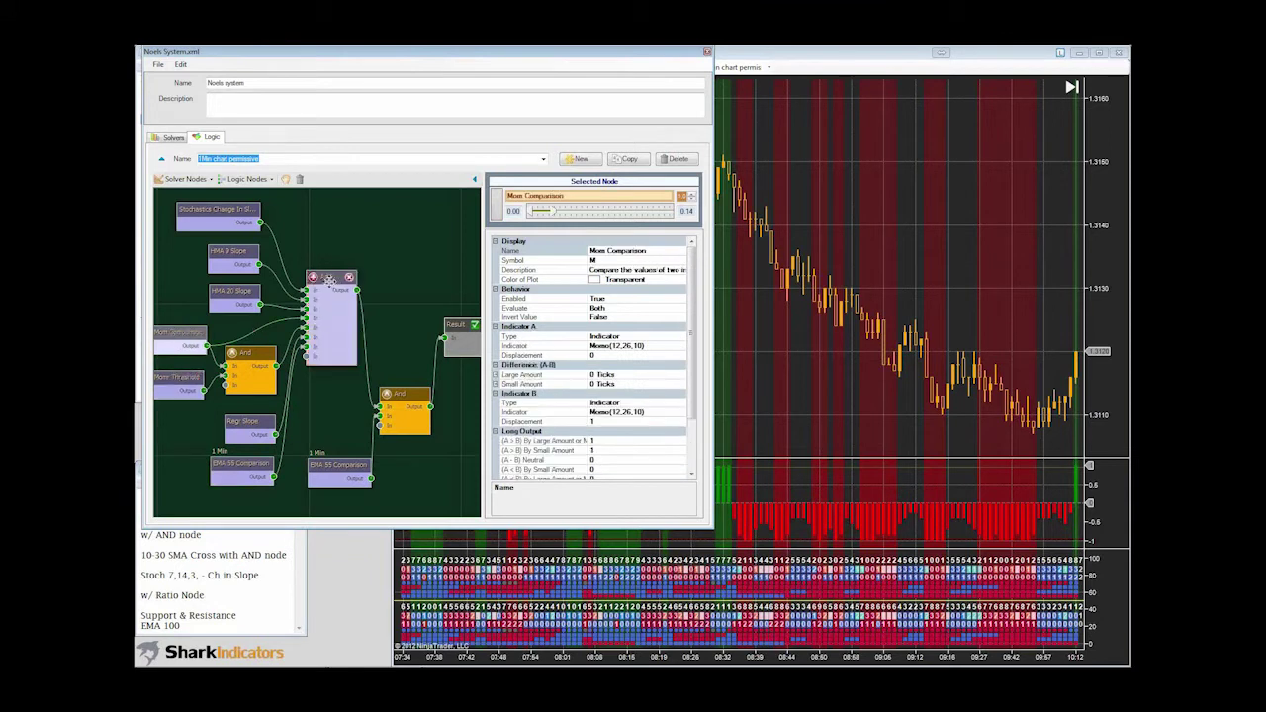
pyautogui.click(332, 317)
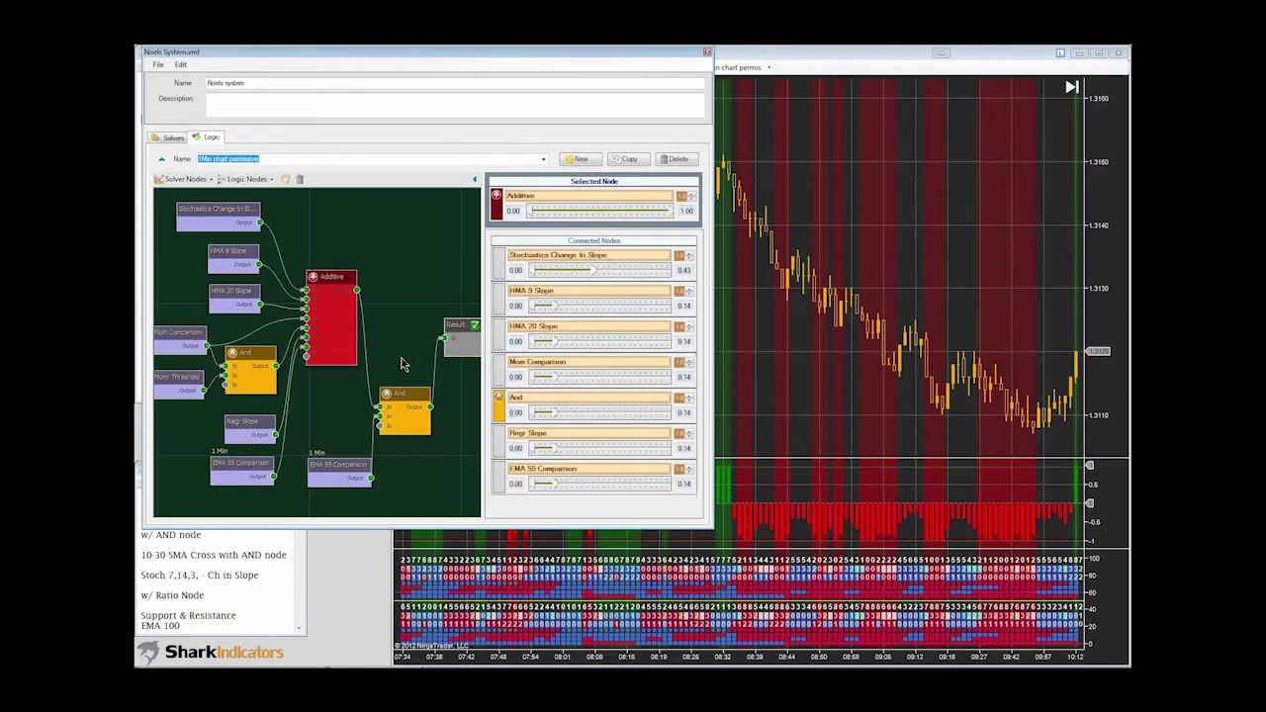
# - Bring the 6E 06-12 chart forward and look back through earlier price history to examine the template's long and short signals
pyautogui.click(799, 327)
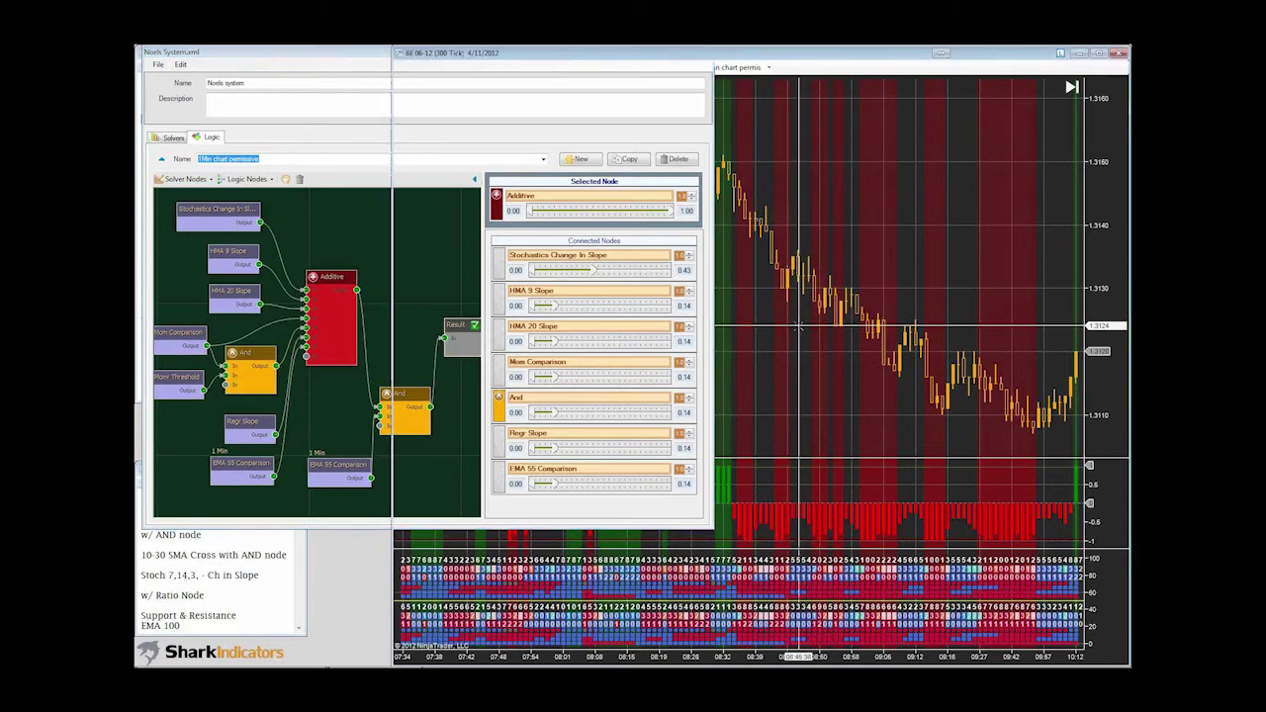
pyautogui.moveTo(687, 343); pyautogui.dragTo(636, 220)
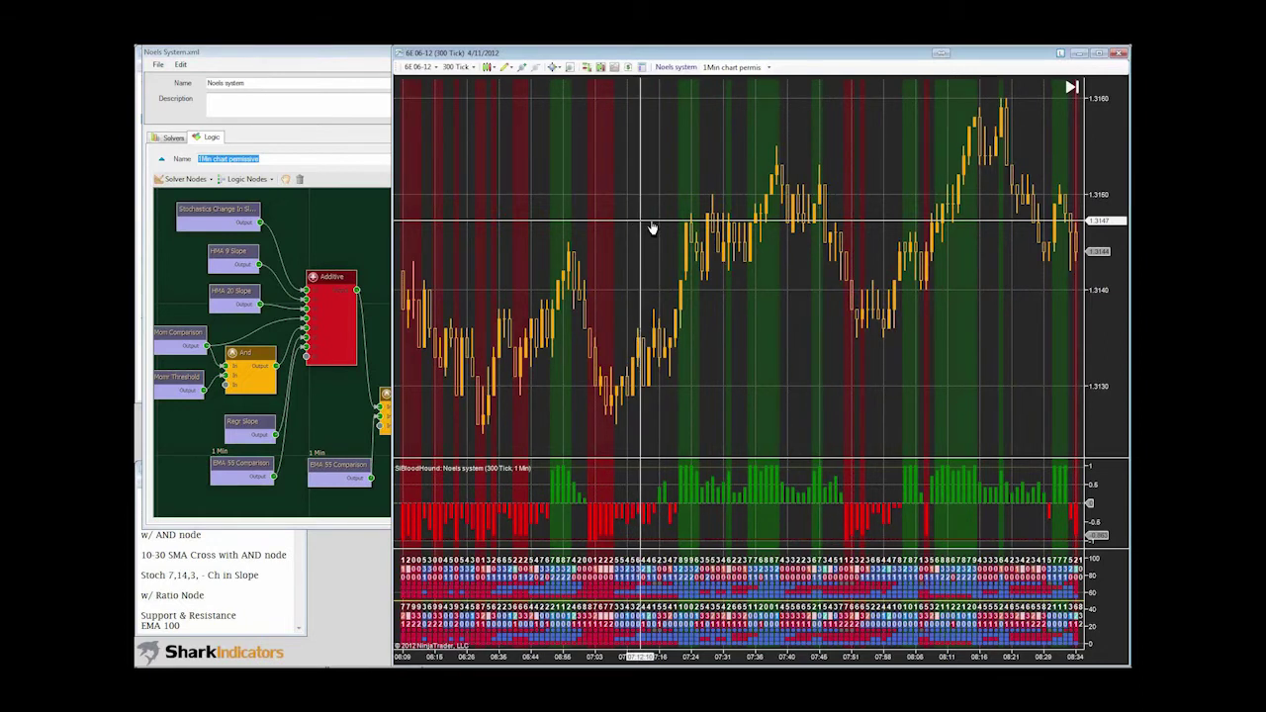
pyautogui.moveTo(652, 228); pyautogui.dragTo(1052, 212)
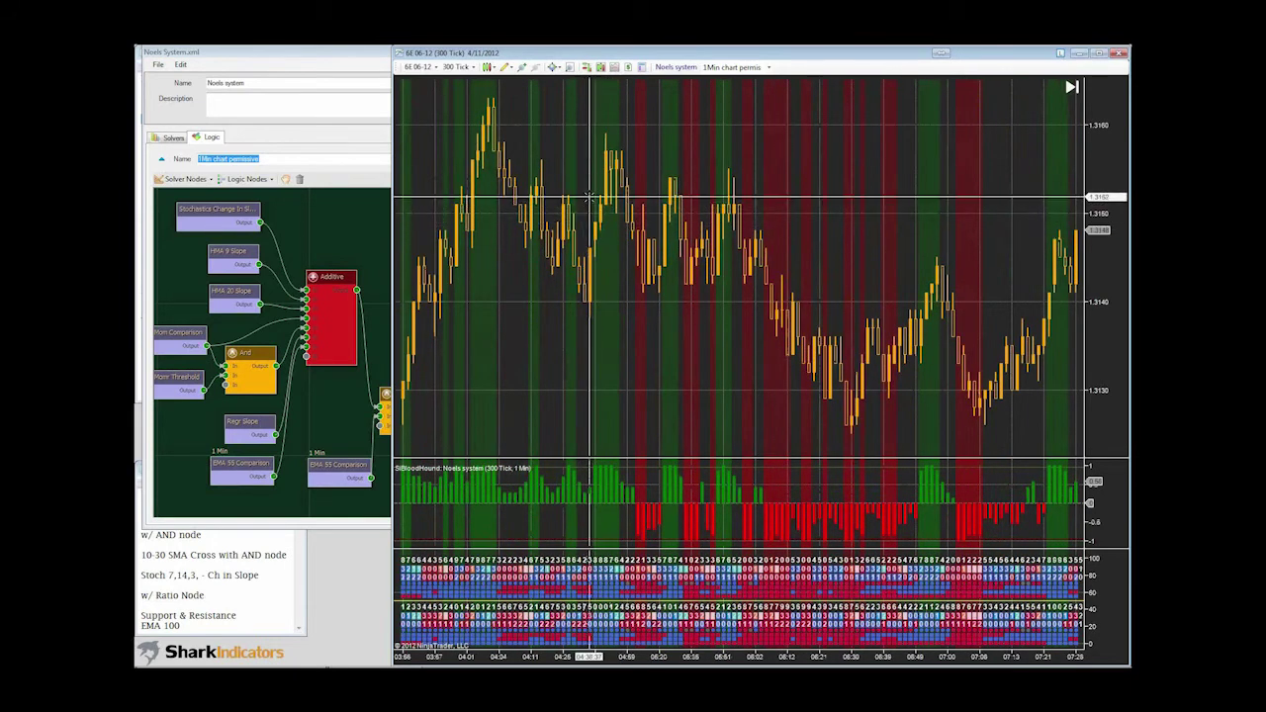
pyautogui.moveTo(621, 199); pyautogui.dragTo(1047, 168)
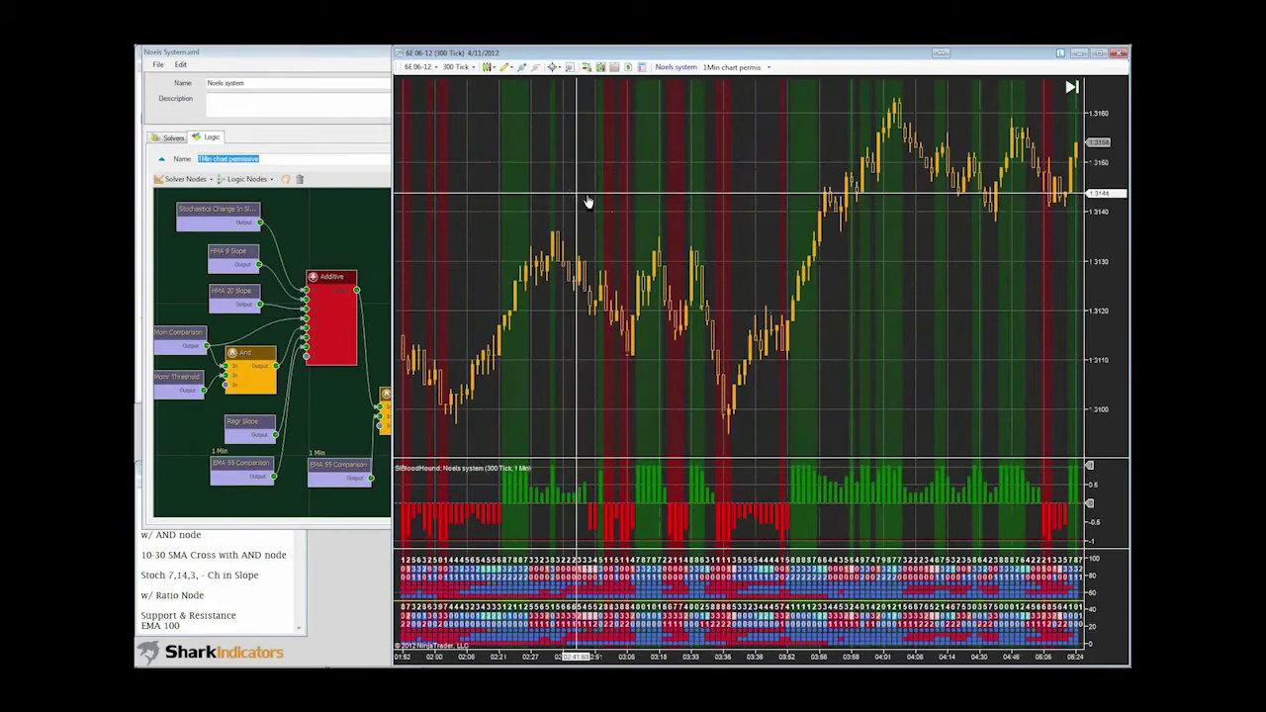
pyautogui.moveTo(587, 202); pyautogui.dragTo(897, 207)
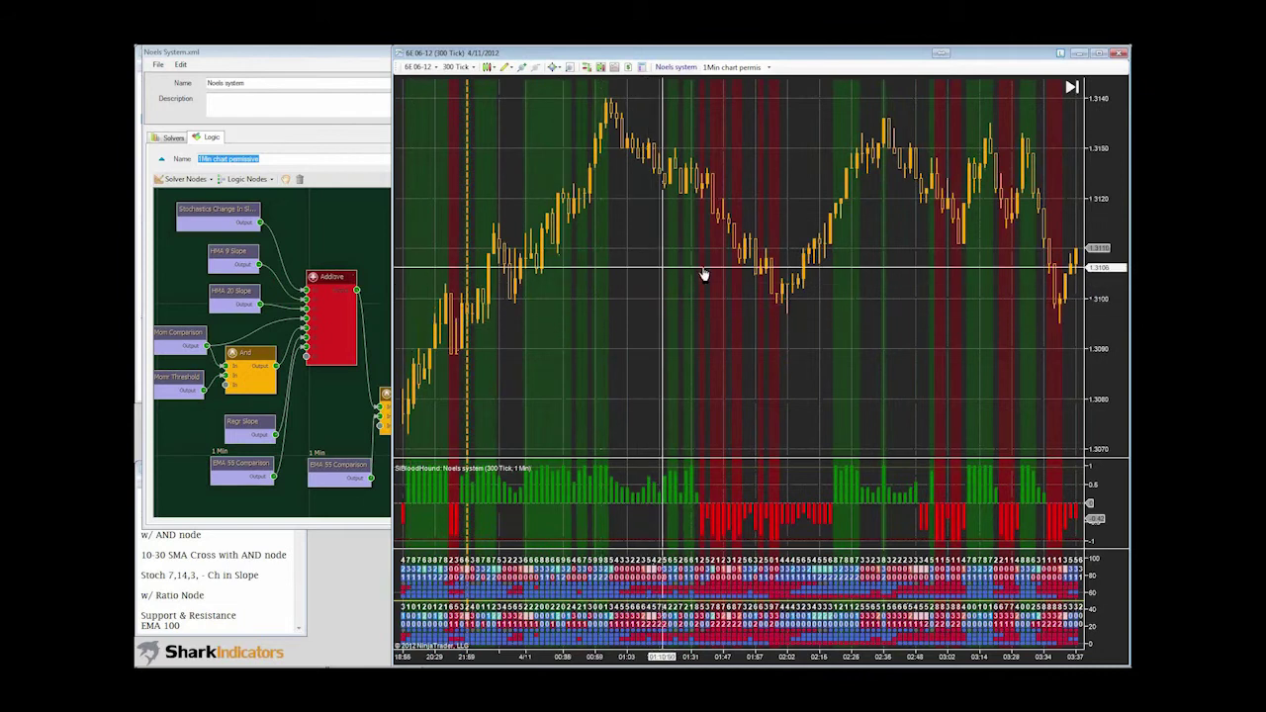
pyautogui.moveTo(704, 274); pyautogui.dragTo(968, 256)
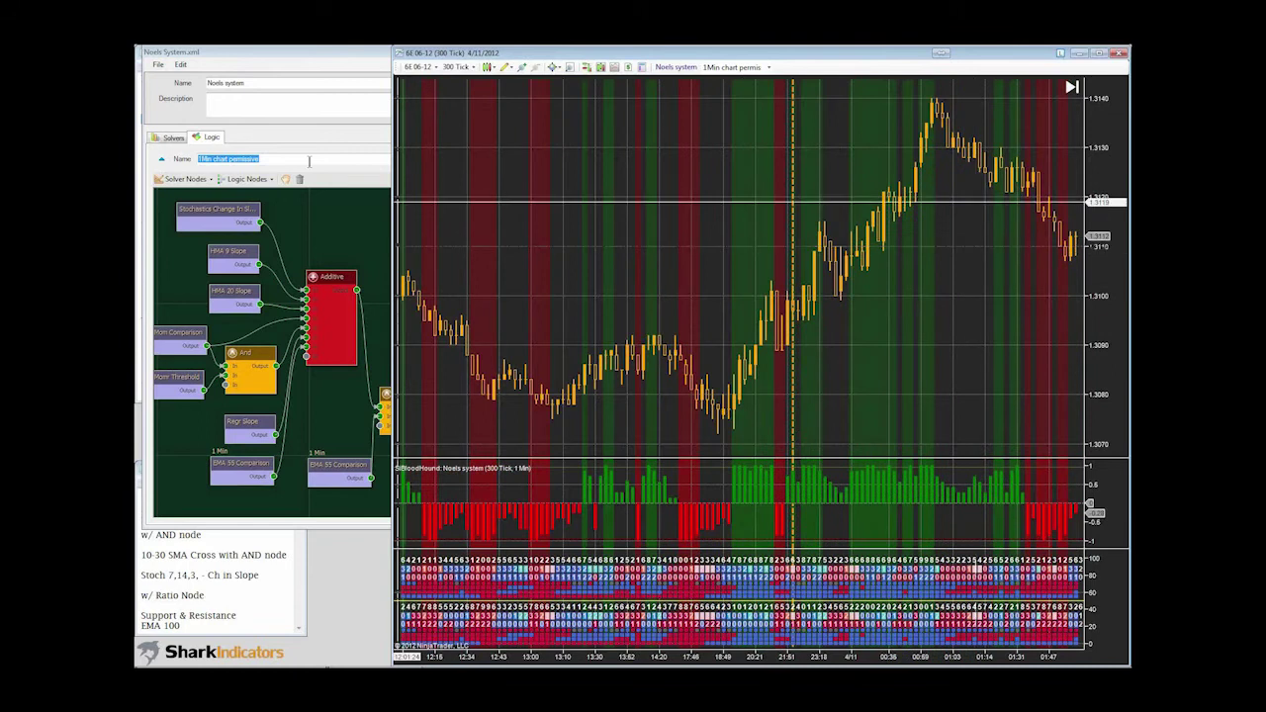
# - Expand the 1Min chart permissive logic's details and raise its Long and Short confidence thresholds to 0.95
pyautogui.click(297, 54)
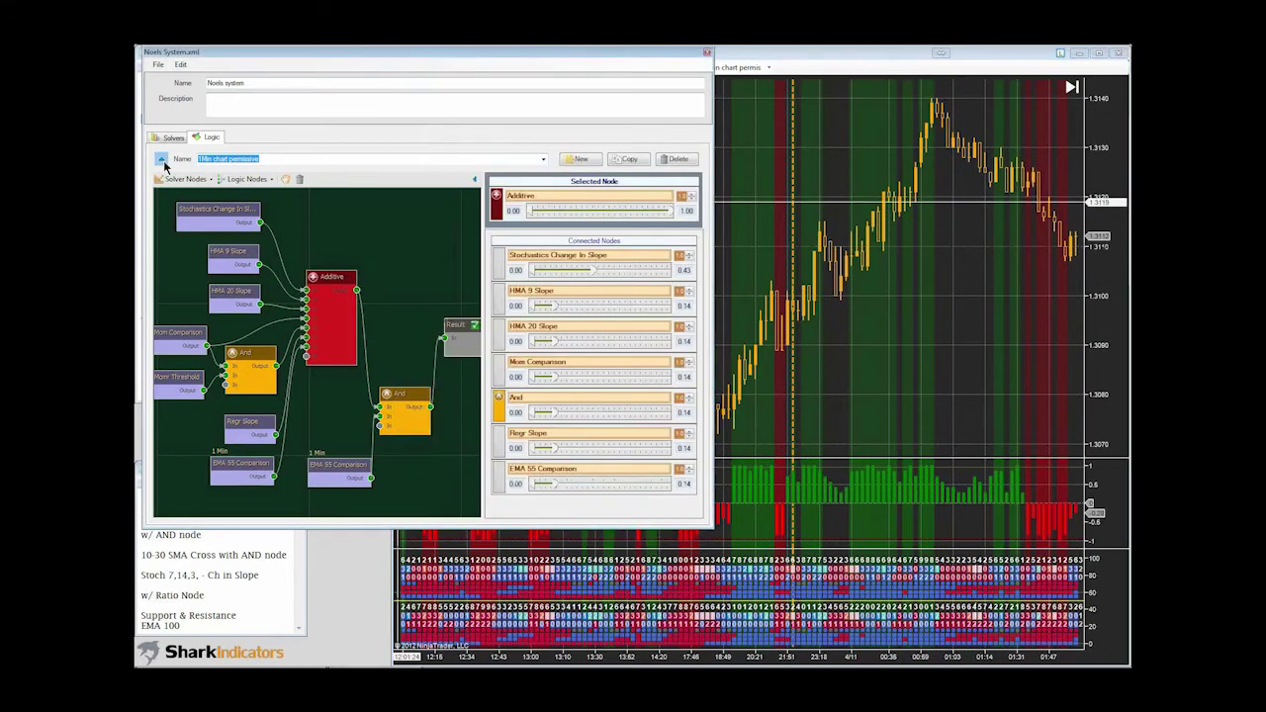
pyautogui.click(163, 160)
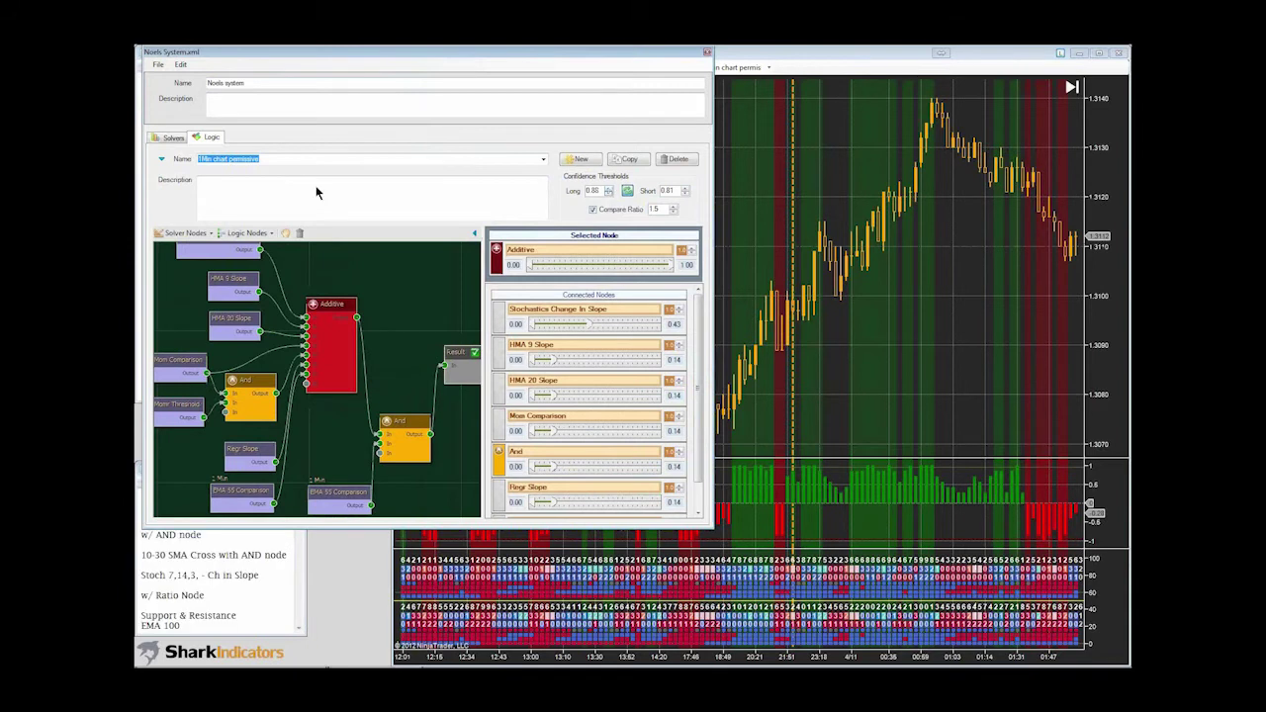
pyautogui.click(608, 188)
pyautogui.click(629, 191)
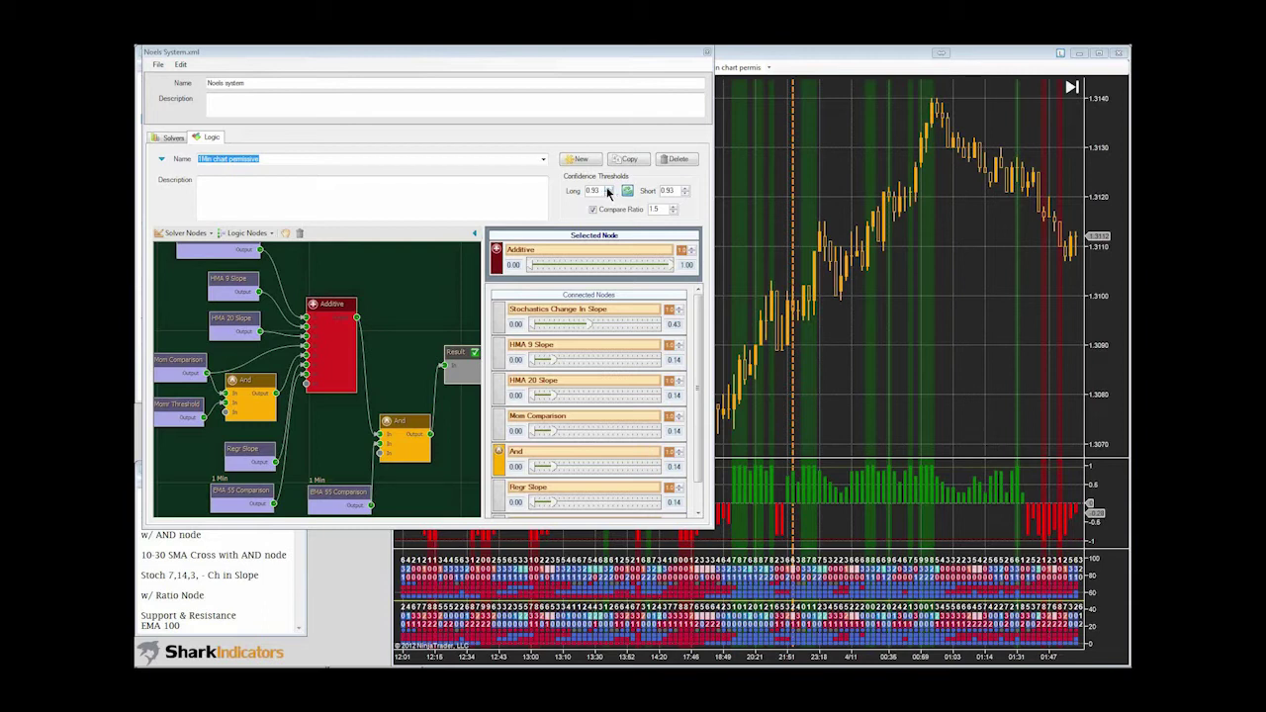
pyautogui.click(608, 189)
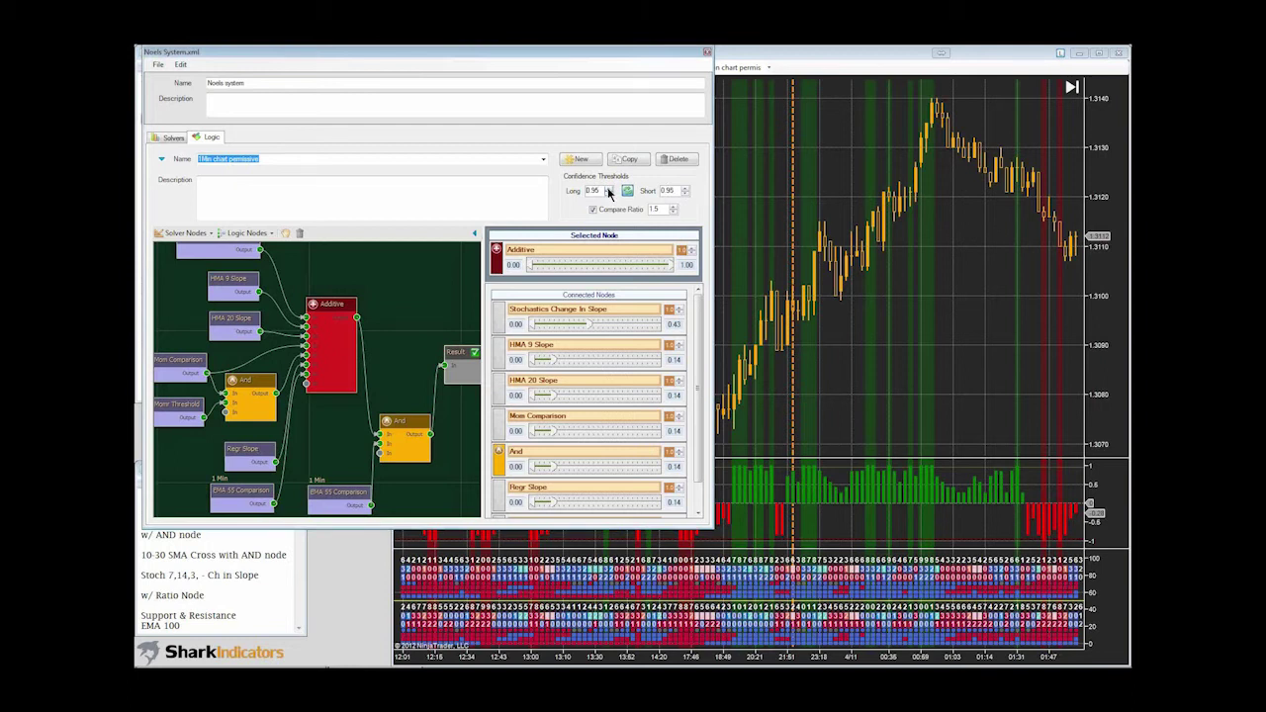
# - Return to the chart and examine the signals under the stricter confidence thresholds in slightly earlier bars
pyautogui.click(809, 53)
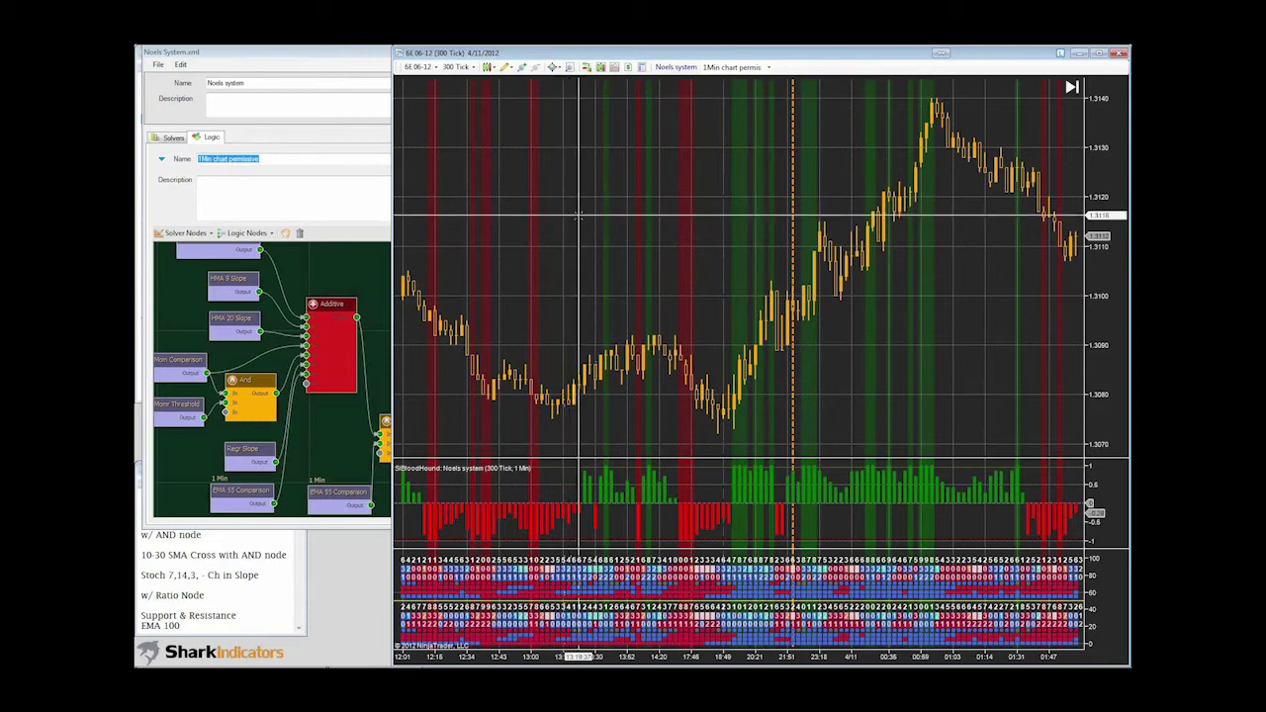
pyautogui.moveTo(691, 213); pyautogui.dragTo(707, 213)
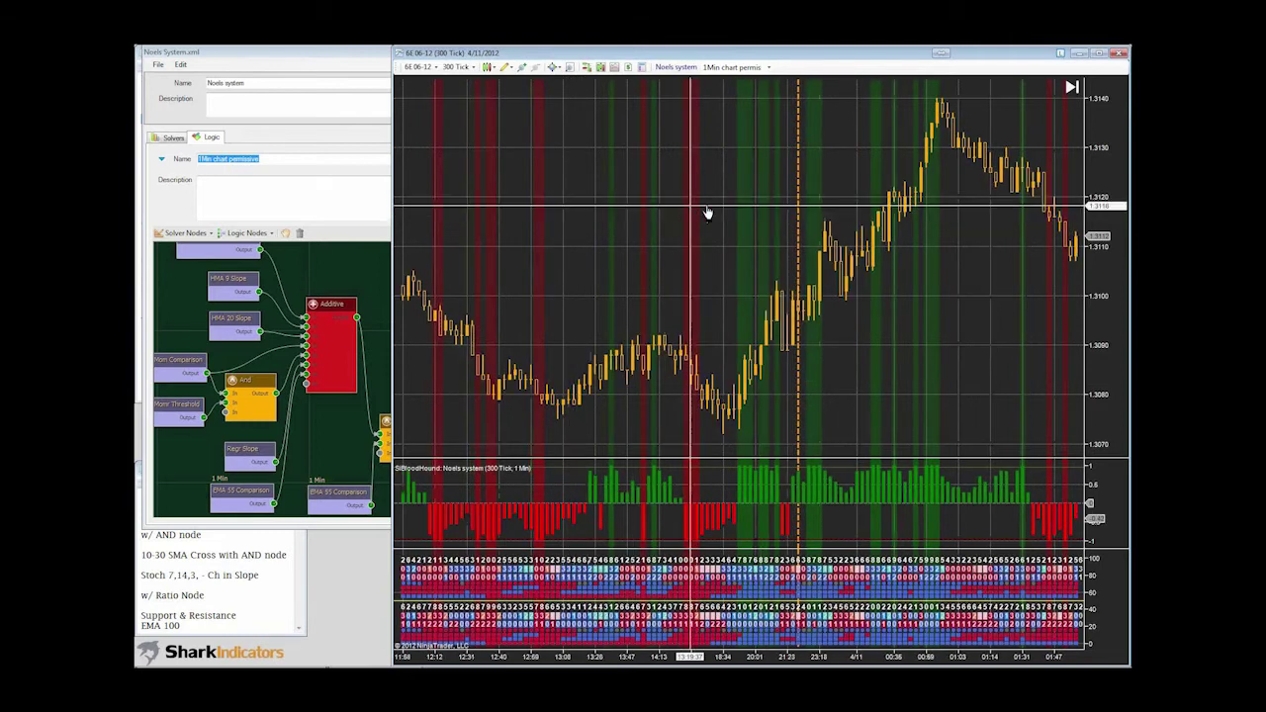
pyautogui.scroll(3, 710, 213)
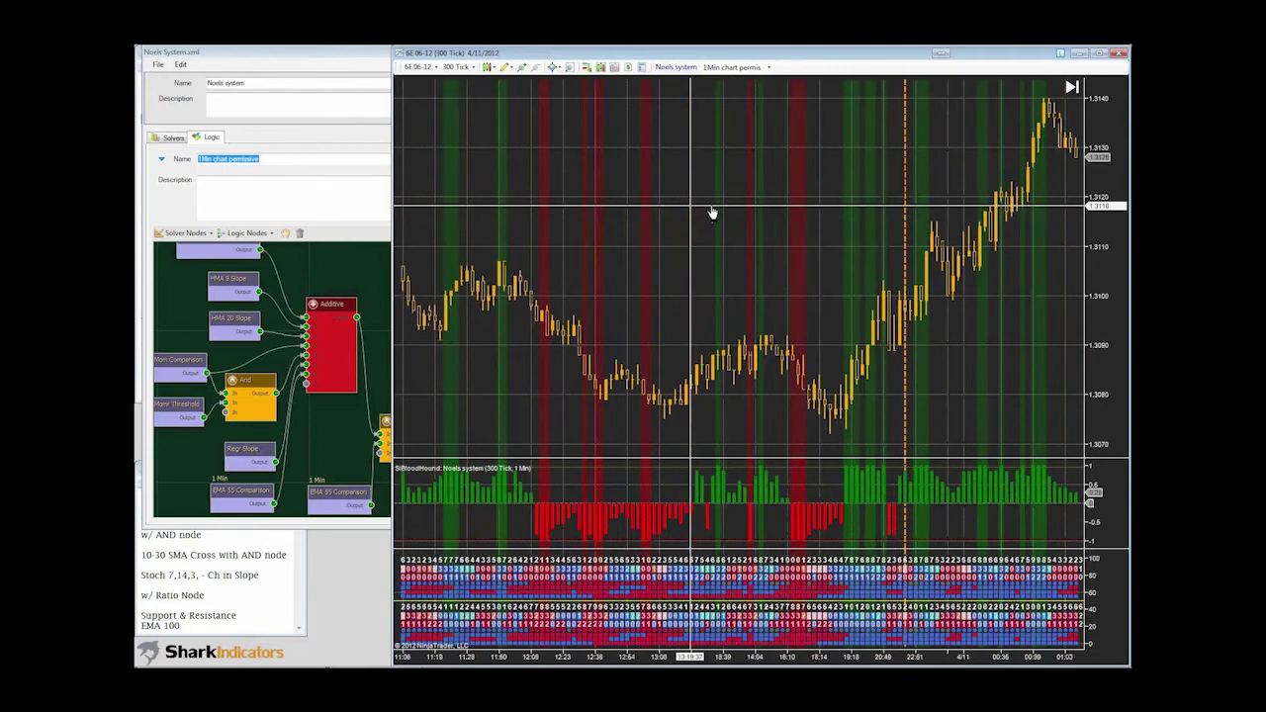
pyautogui.scroll(1, 711, 213)
pyautogui.scroll(1, 599, 225)
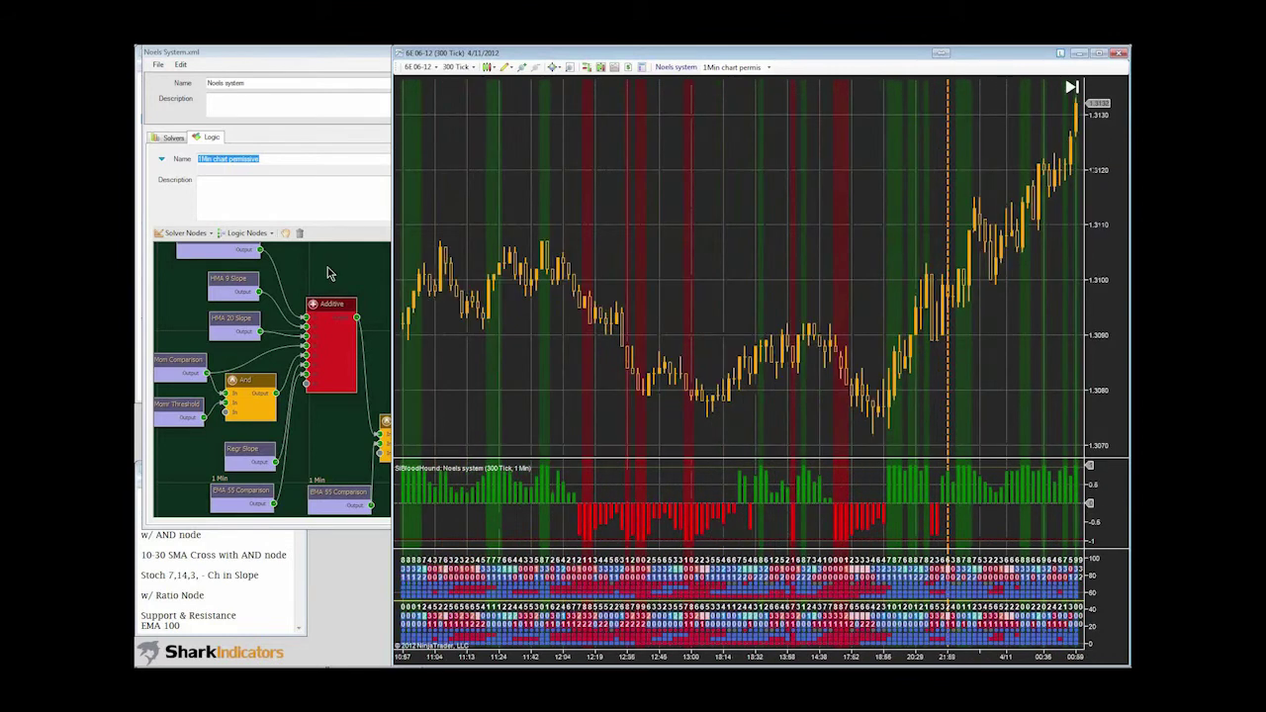
# - Enlarge the template window and examine the output values of the Stochastics Change In Slope and HMA 9 Slope nodes
pyautogui.click(332, 274)
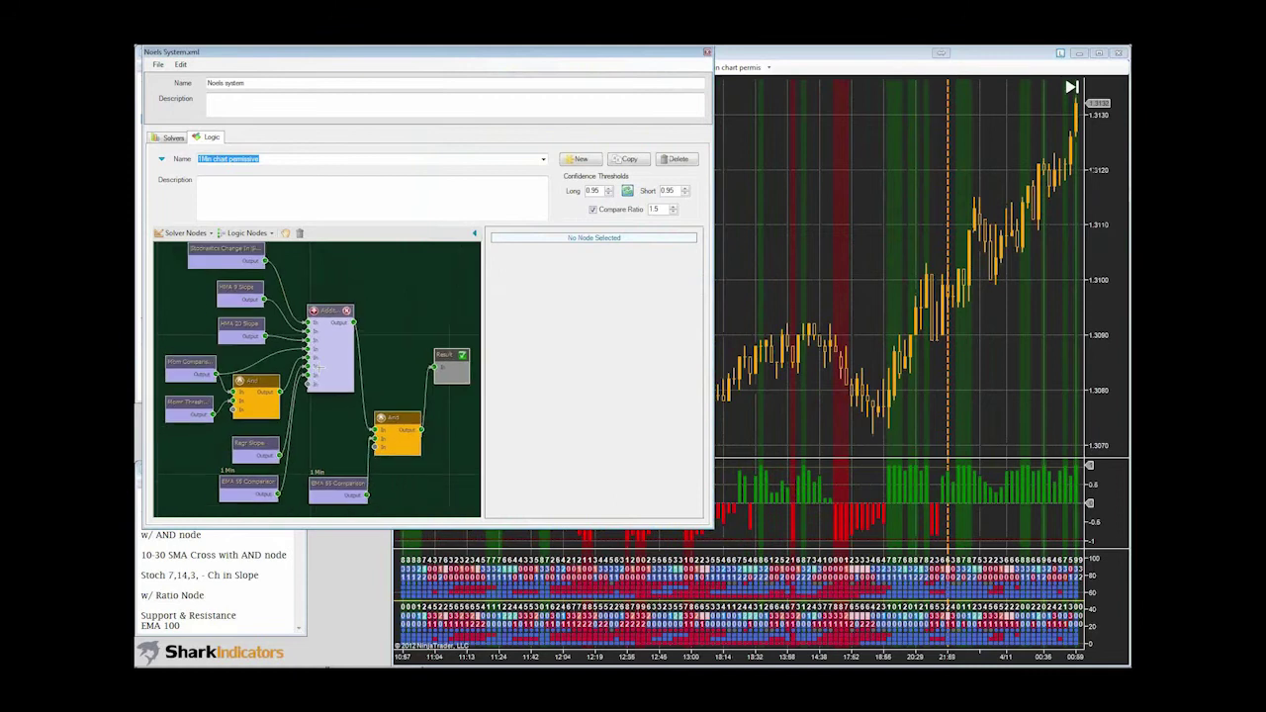
pyautogui.click(230, 255)
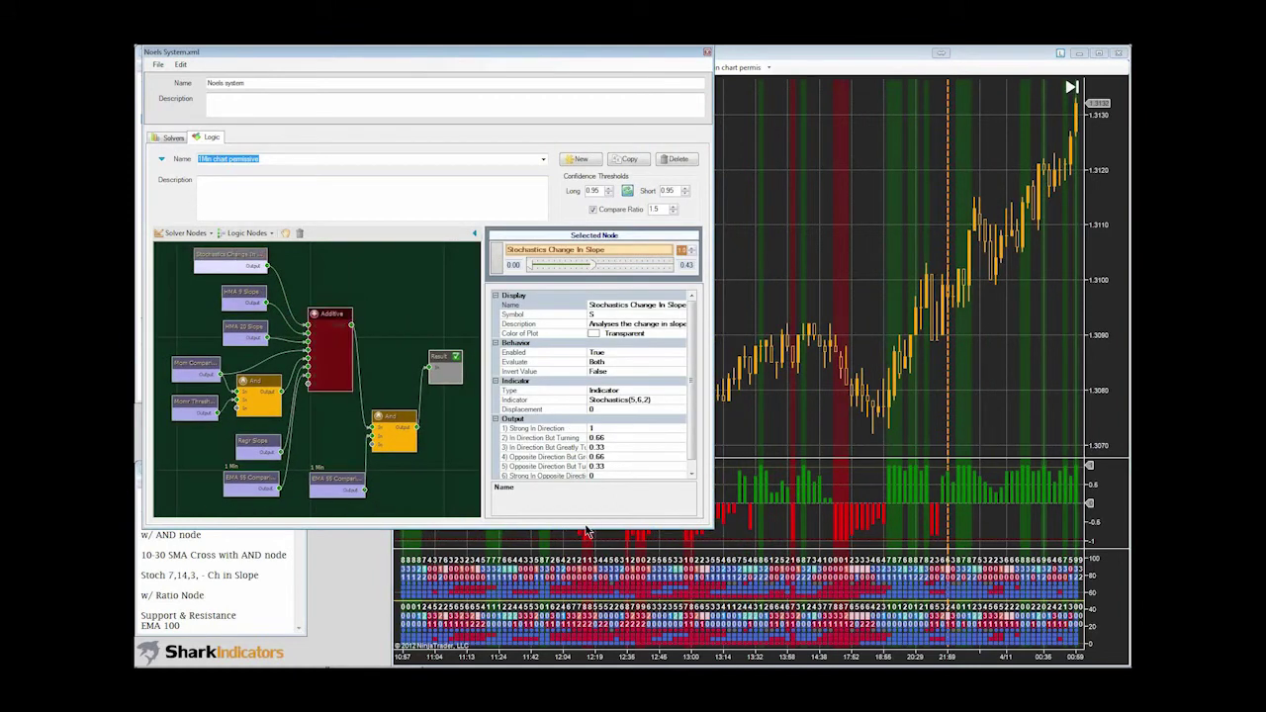
pyautogui.moveTo(569, 532); pyautogui.dragTo(564, 590)
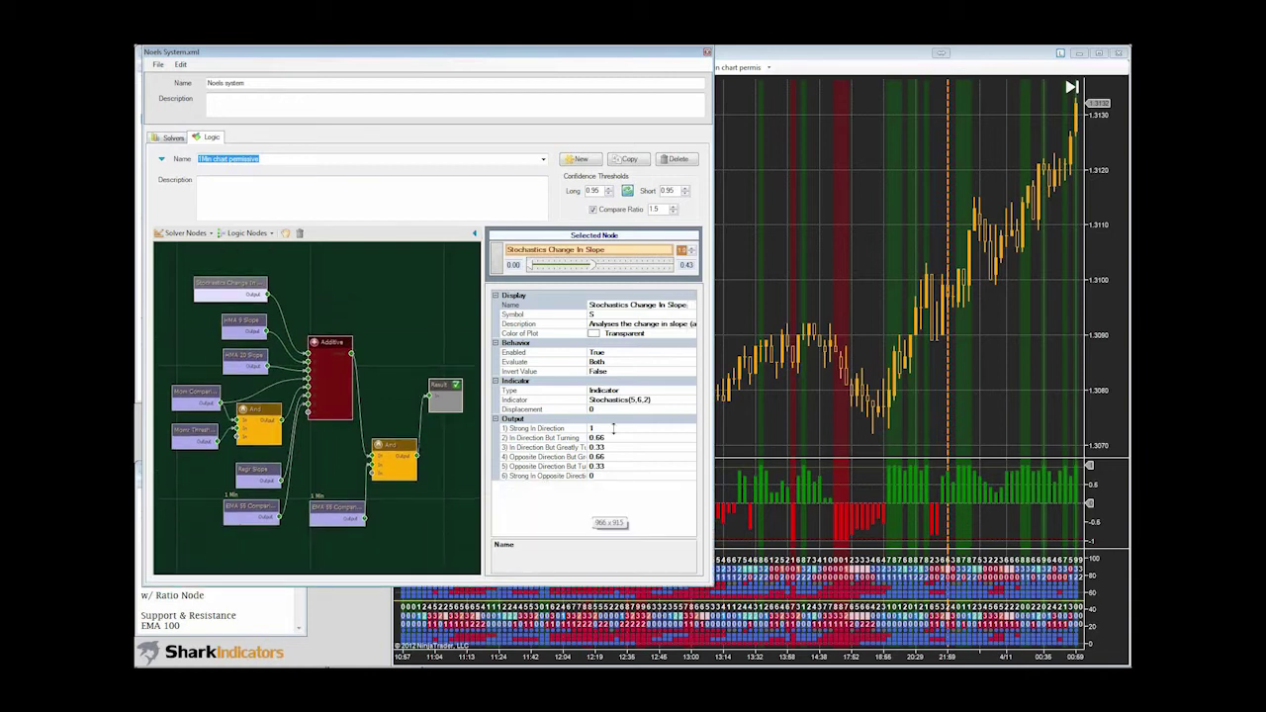
pyautogui.click(615, 447)
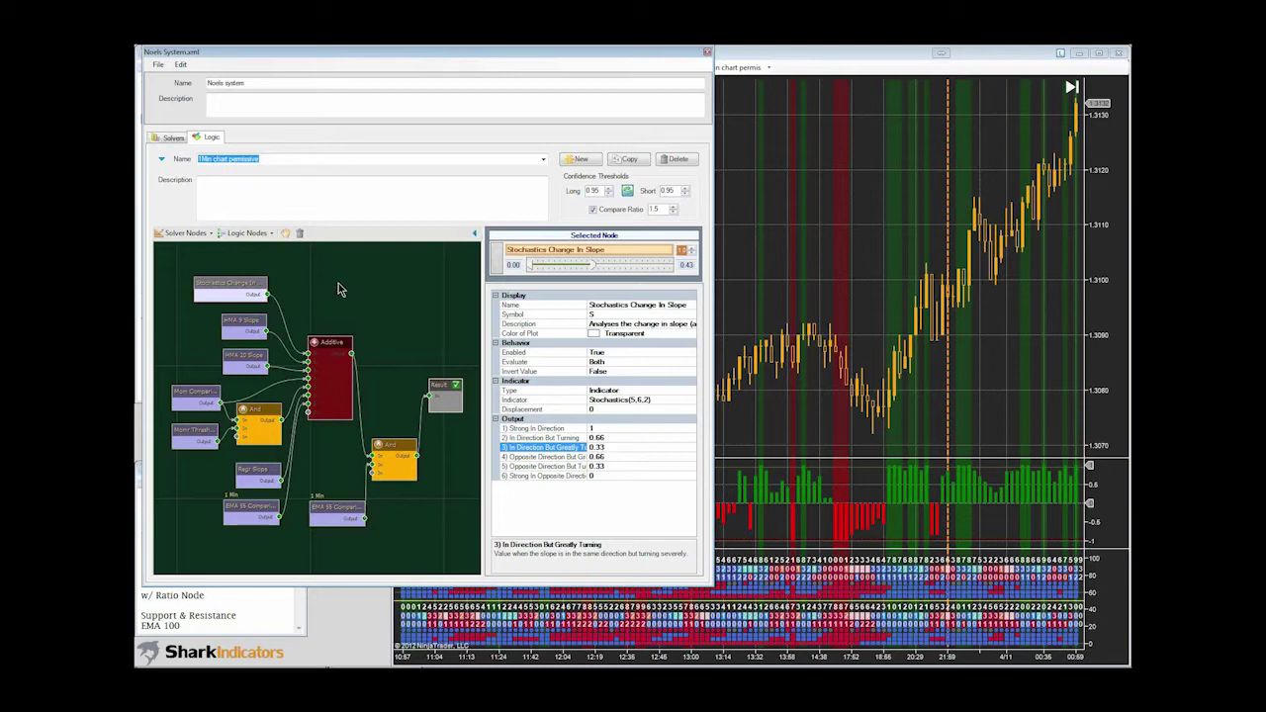
pyautogui.click(233, 319)
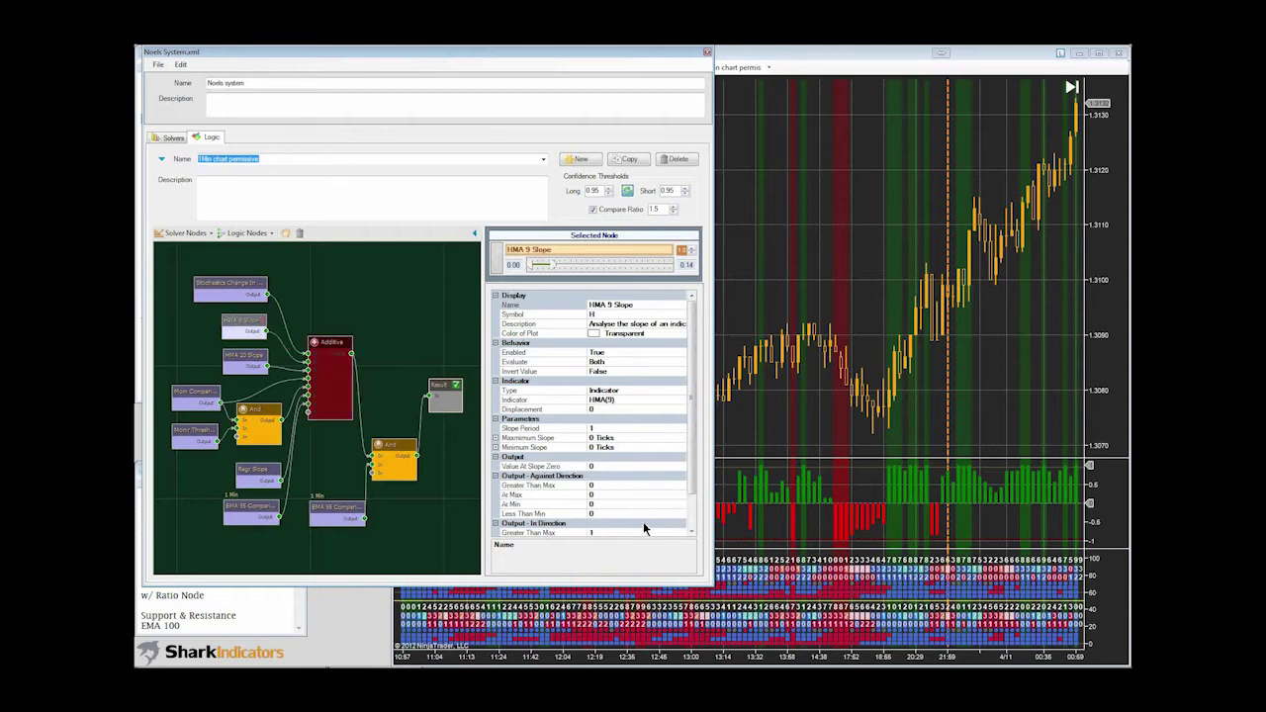
pyautogui.scroll(-2, 691, 485)
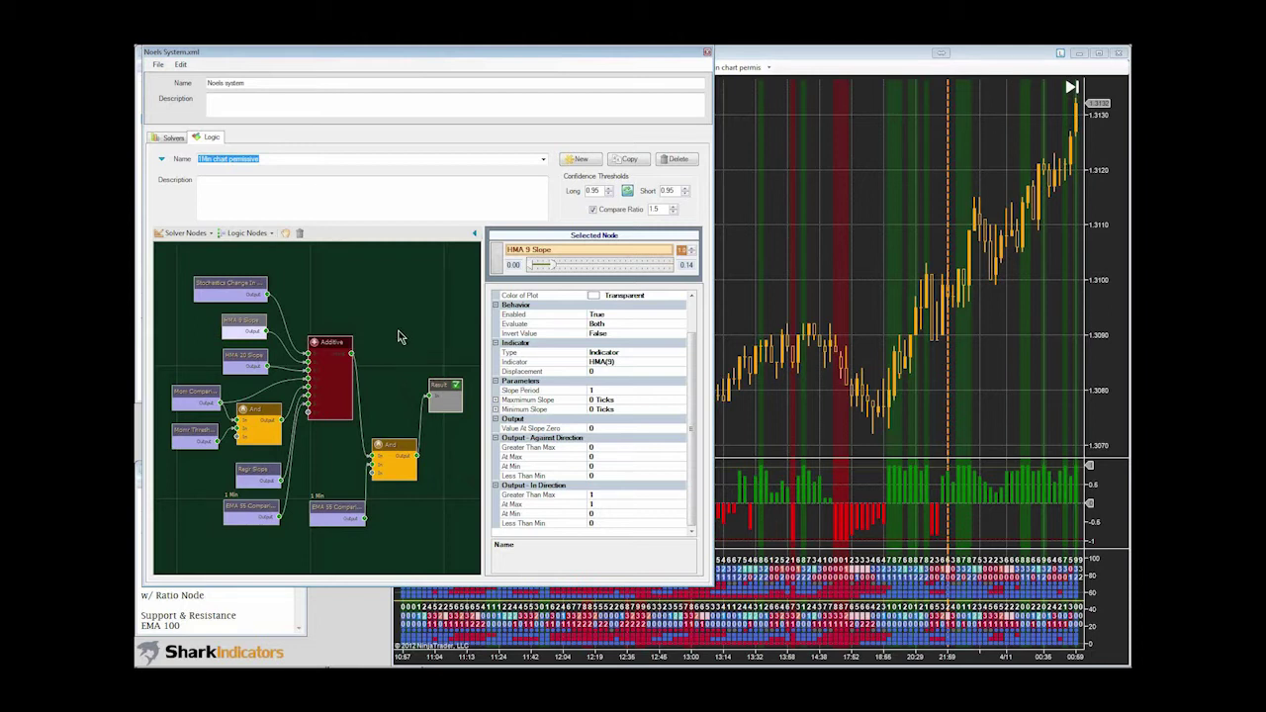
# - Bring the chart back to the front and check the template's signals on the 4/10/2012 session
pyautogui.click(779, 268)
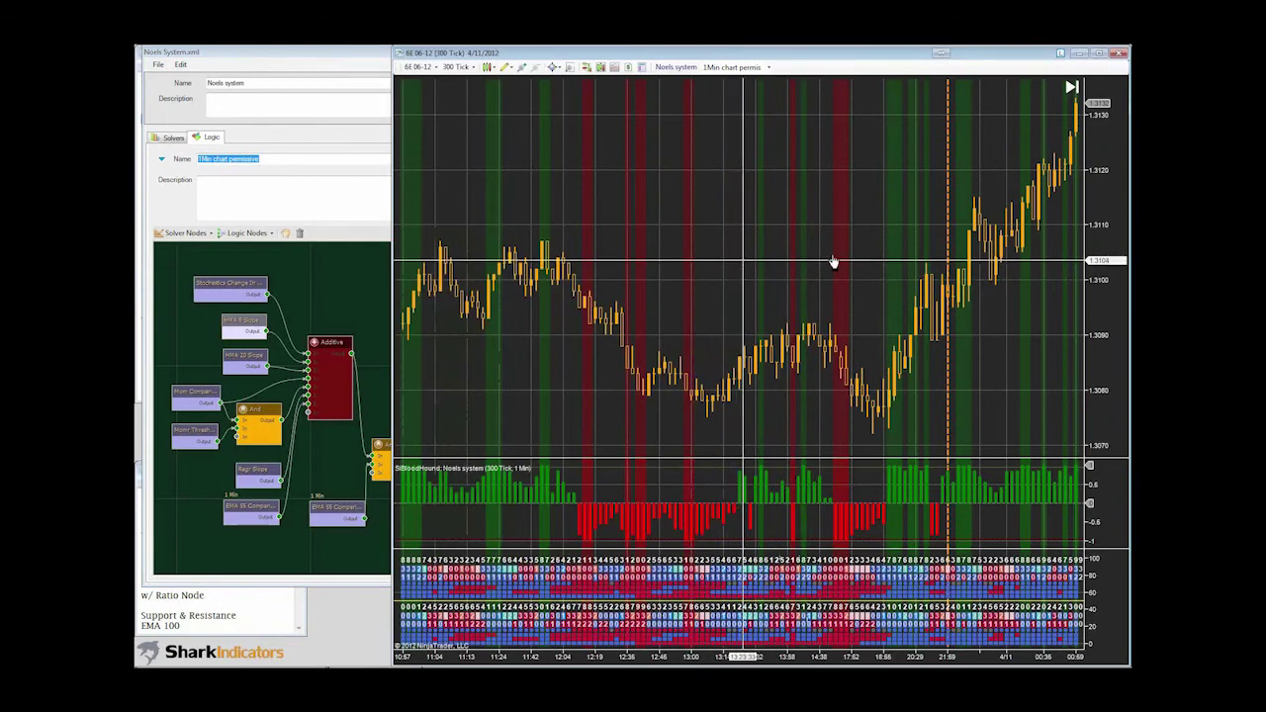
pyautogui.moveTo(832, 262); pyautogui.dragTo(1078, 259)
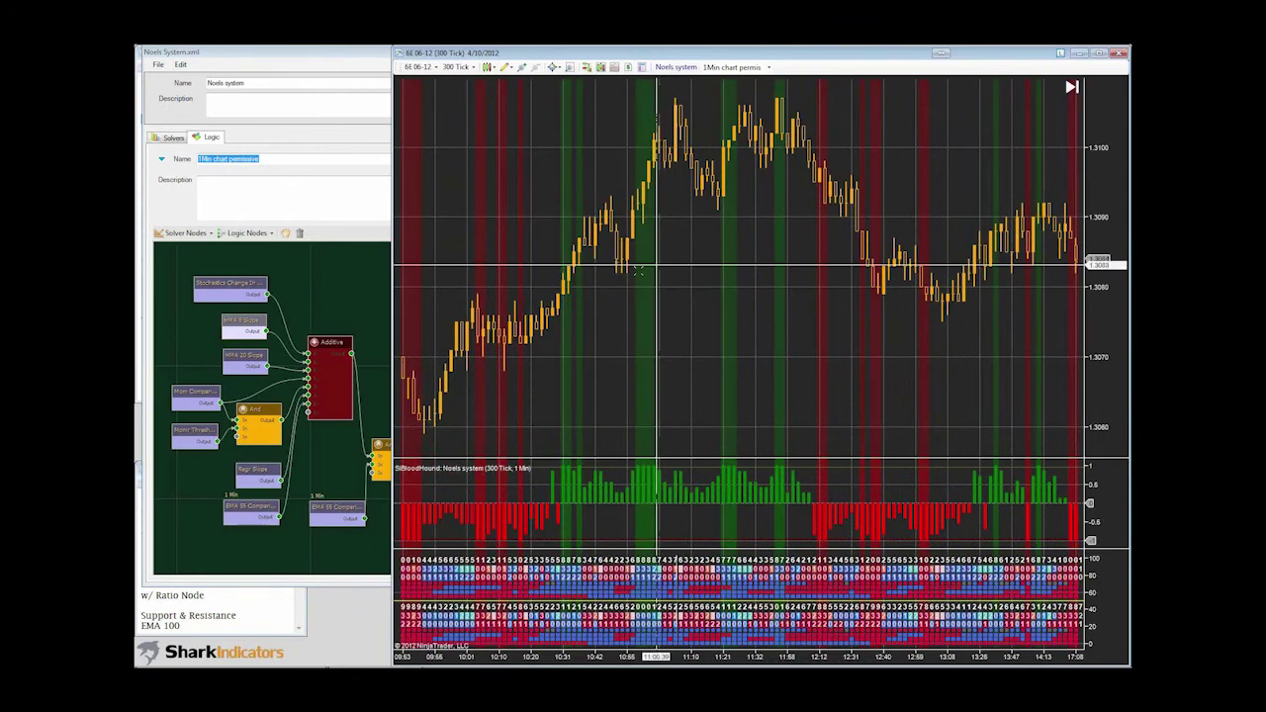
pyautogui.click(384, 358)
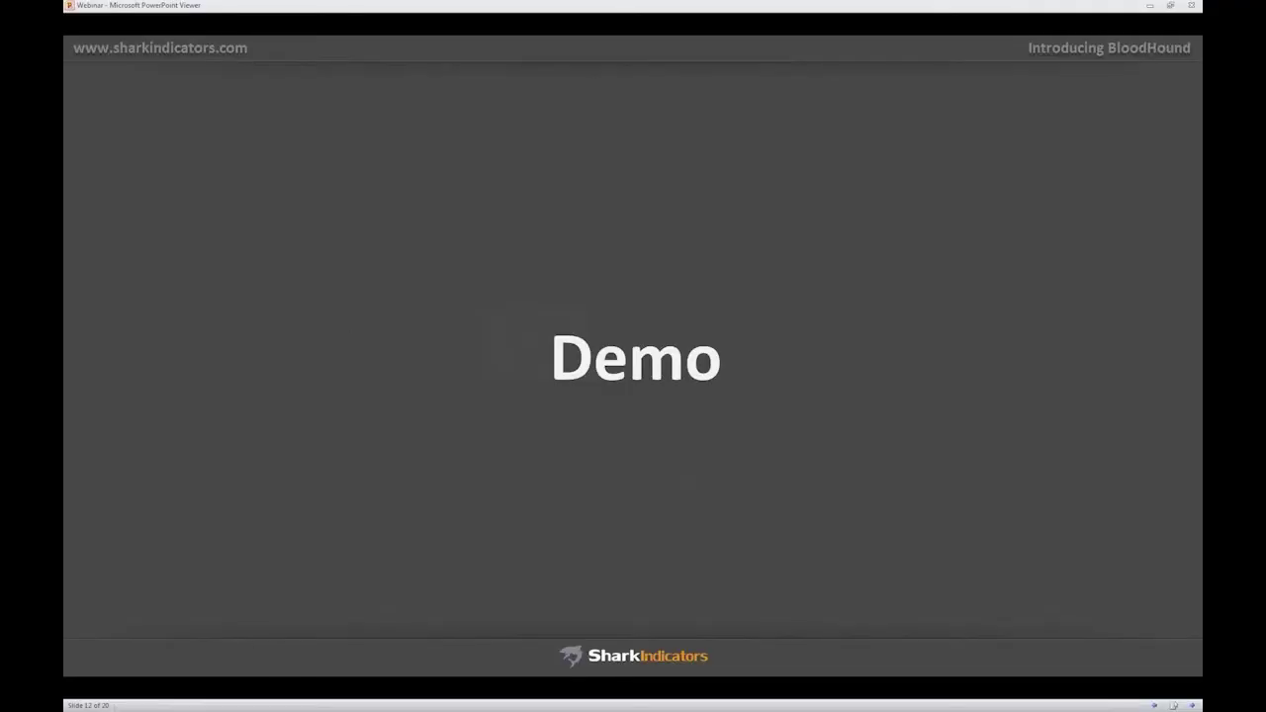
pyautogui.click(872, 362)
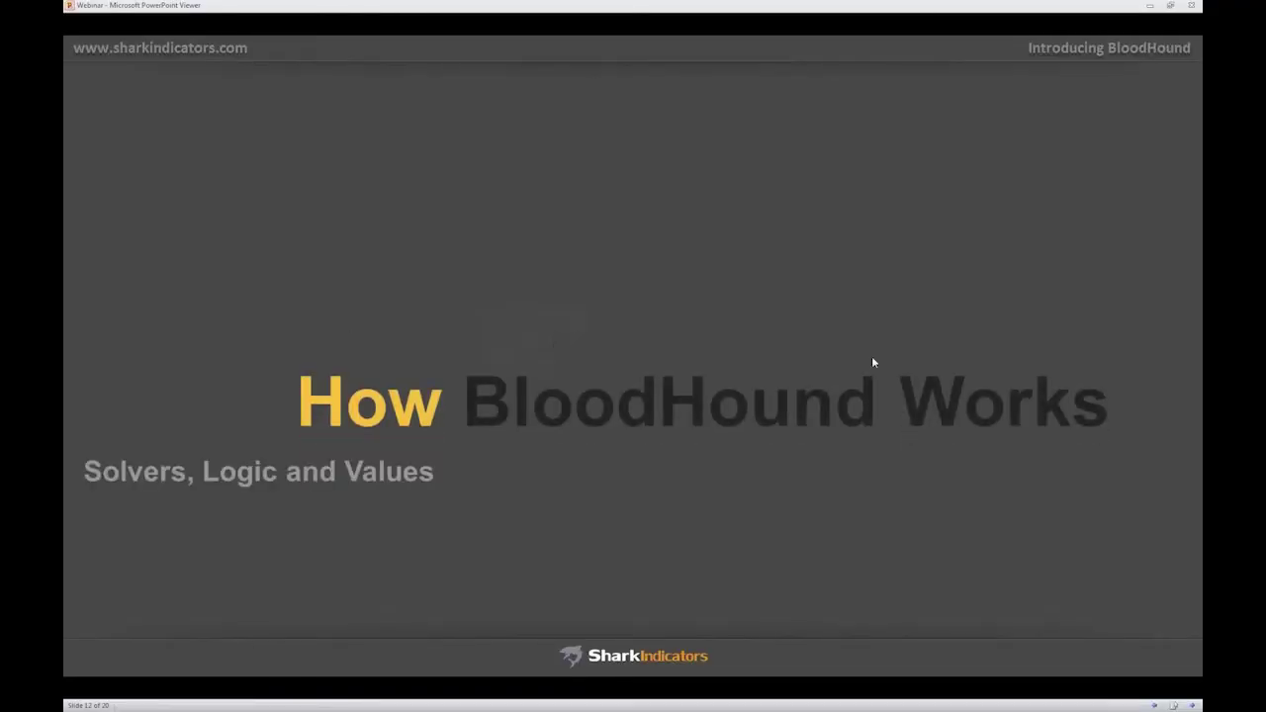
pyautogui.click(872, 362)
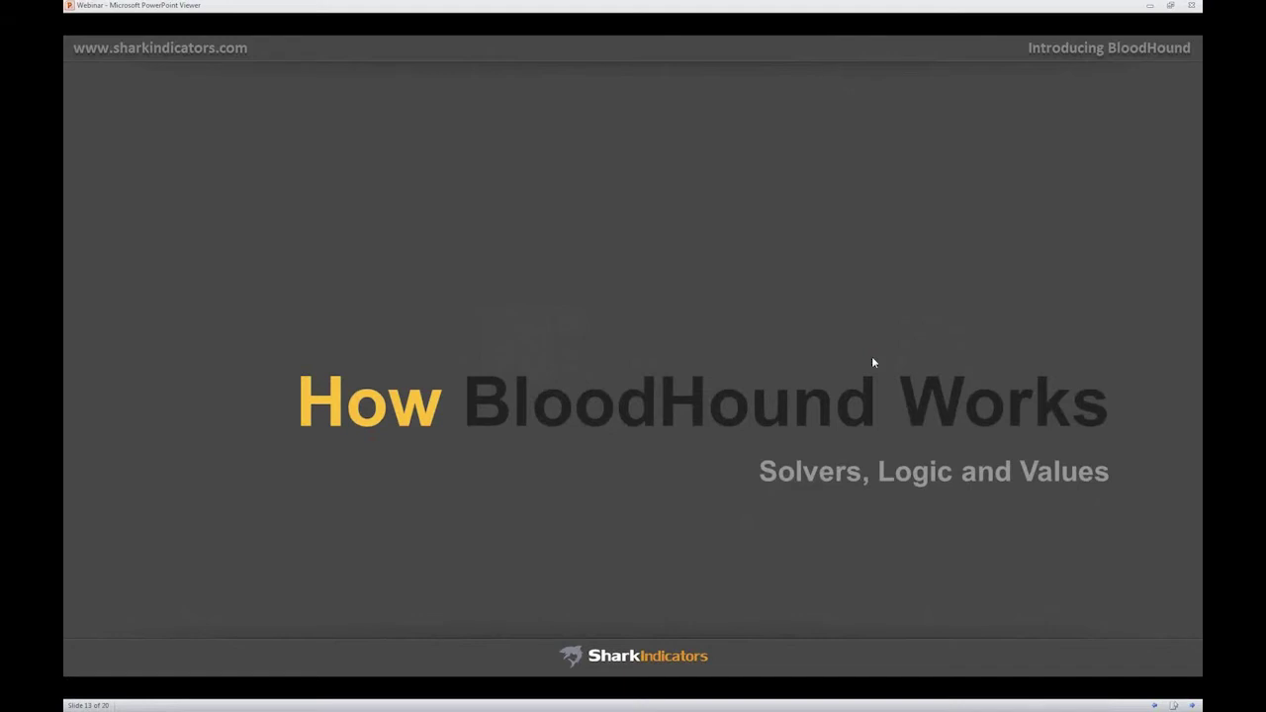
pyautogui.click(872, 362)
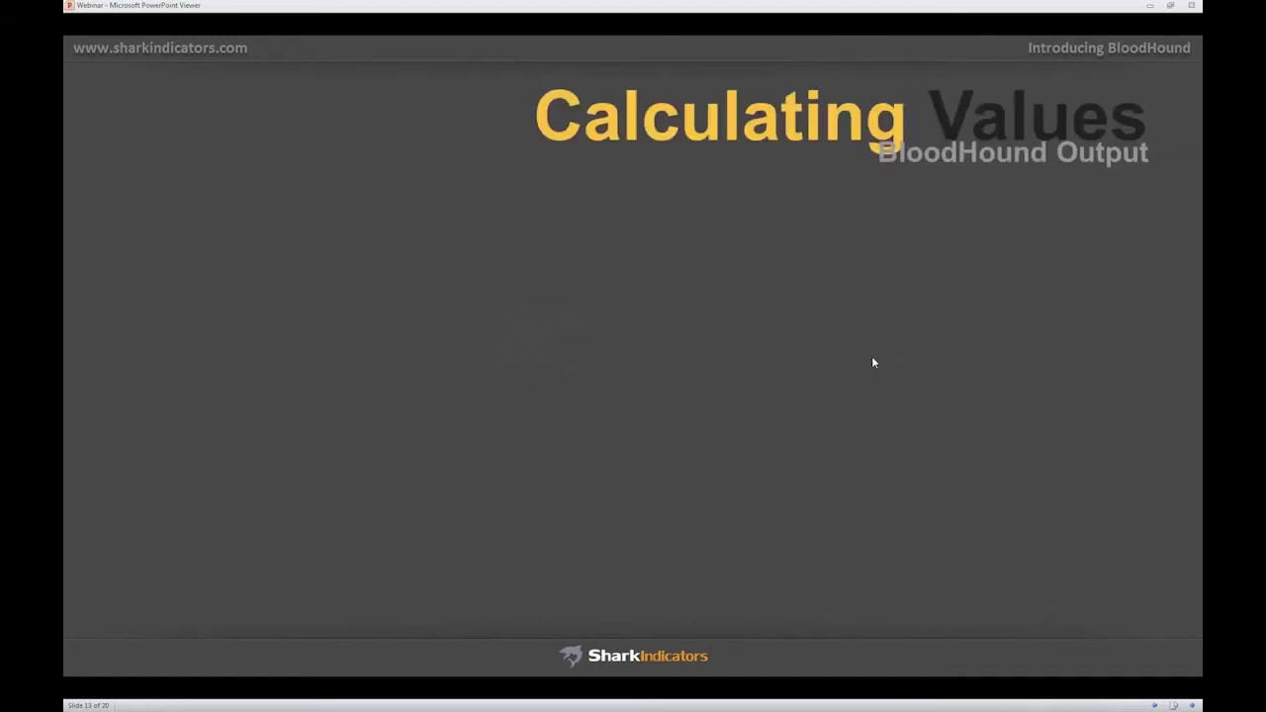
pyautogui.click(872, 362)
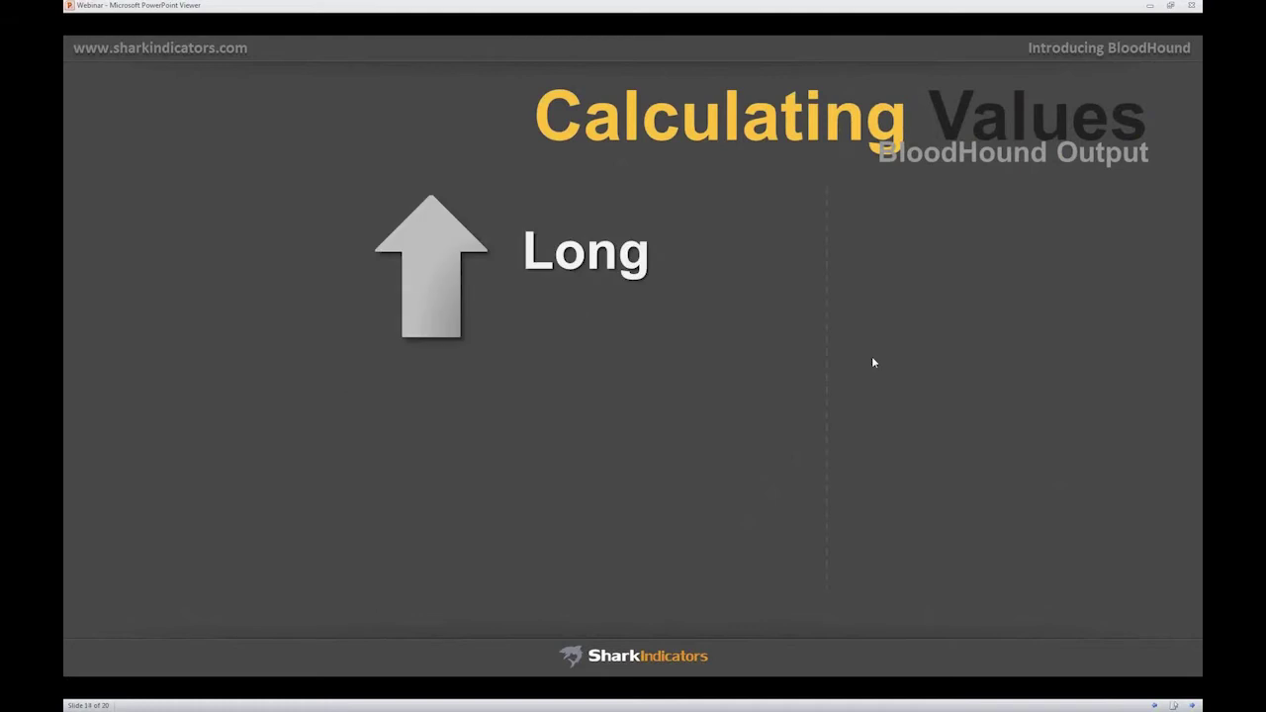
pyautogui.click(873, 362)
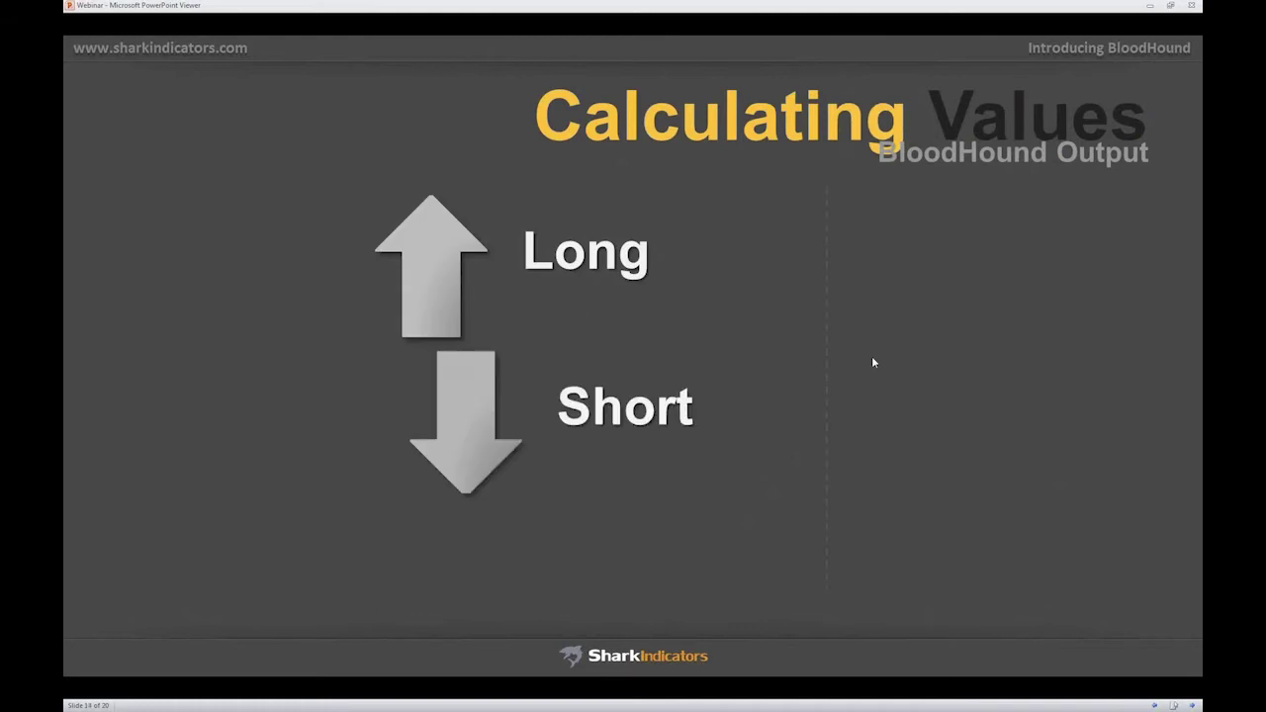
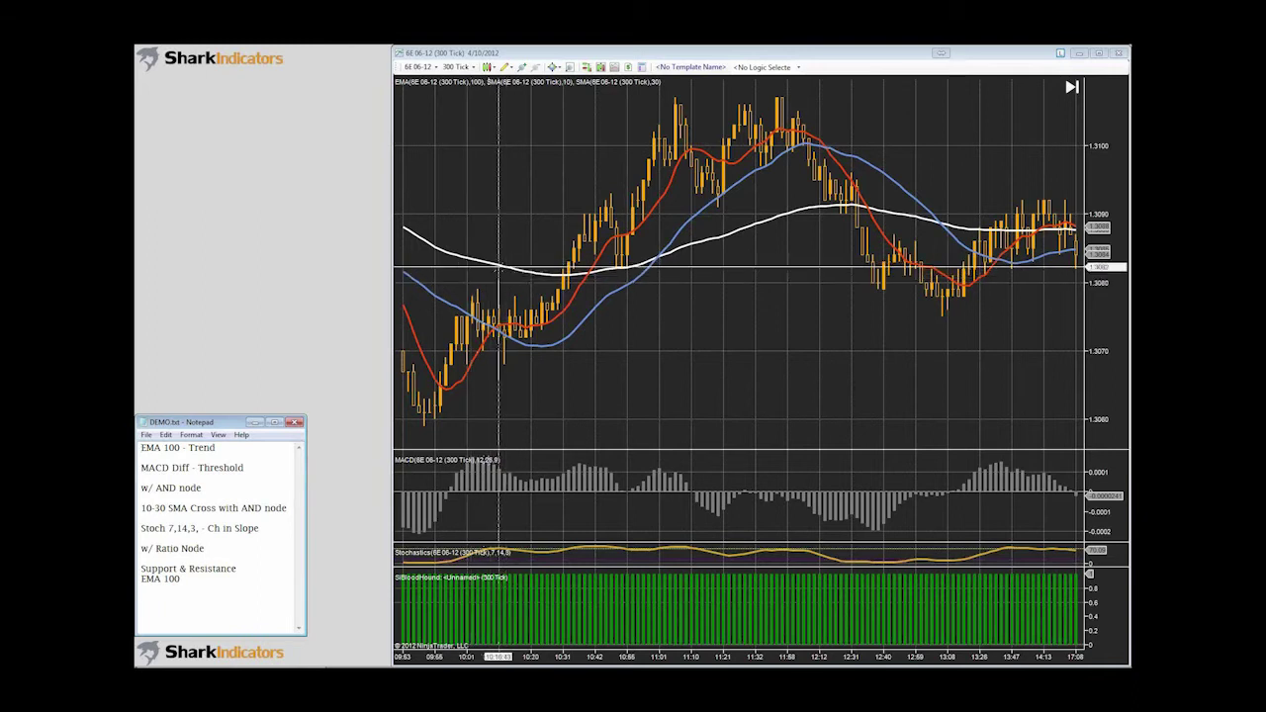
# - Select the EMA 100 line on the chart and highlight EMA 100 in the DEMO.txt notes
pyautogui.click(498, 266)
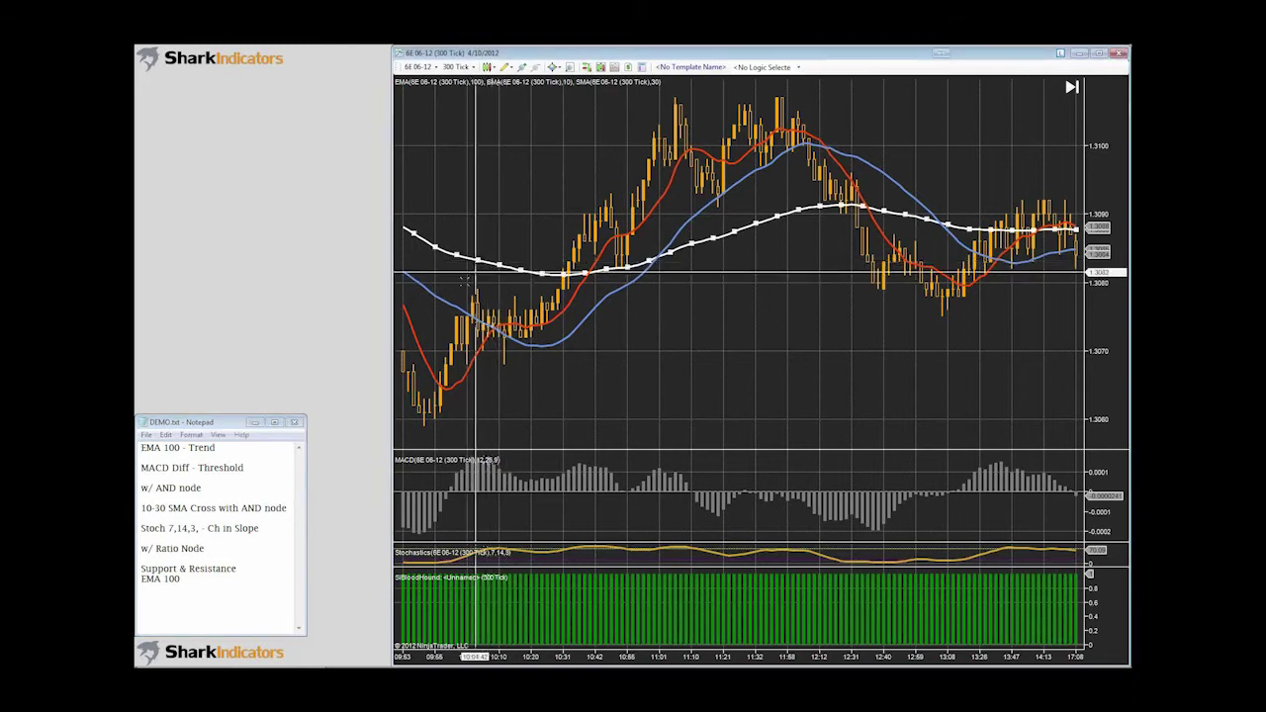
pyautogui.moveTo(142, 447); pyautogui.dragTo(179, 448)
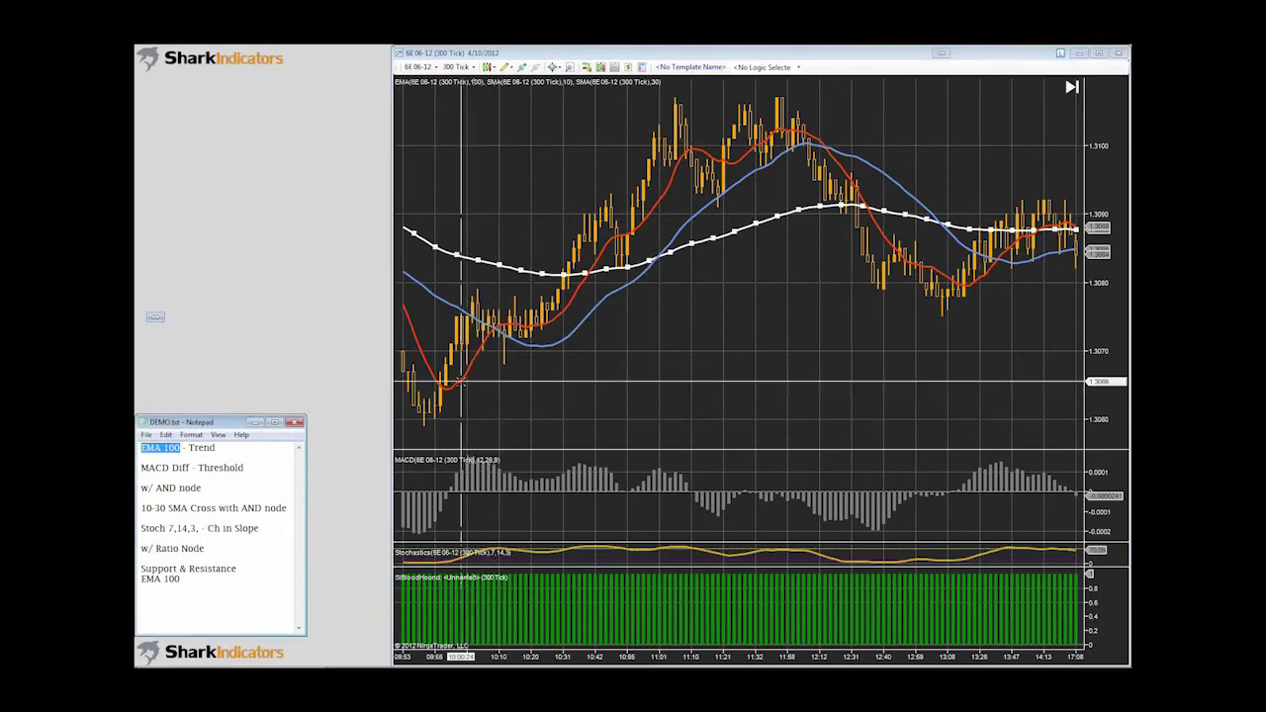
# - Point out the 10-period and 30-period SMA lines on the chart and highlight 30 SMA in the DEMO.txt notes
pyautogui.click(465, 381)
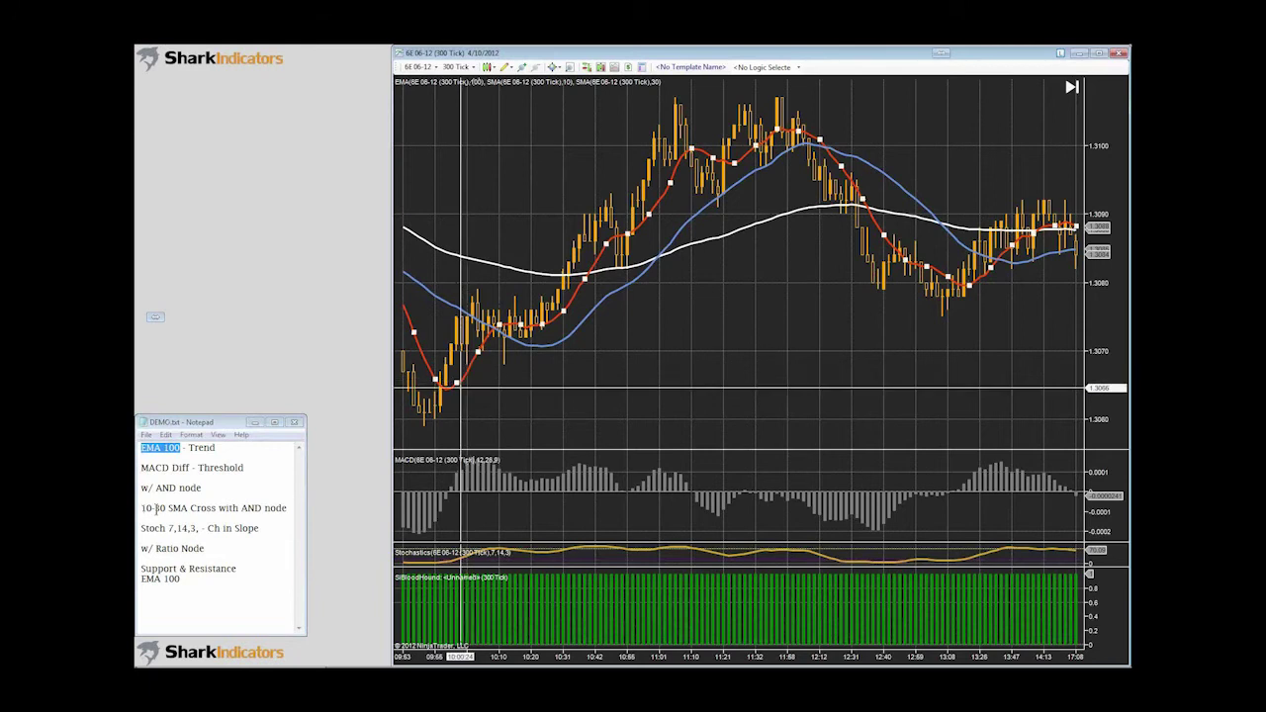
pyautogui.moveTo(155, 509); pyautogui.dragTo(188, 510)
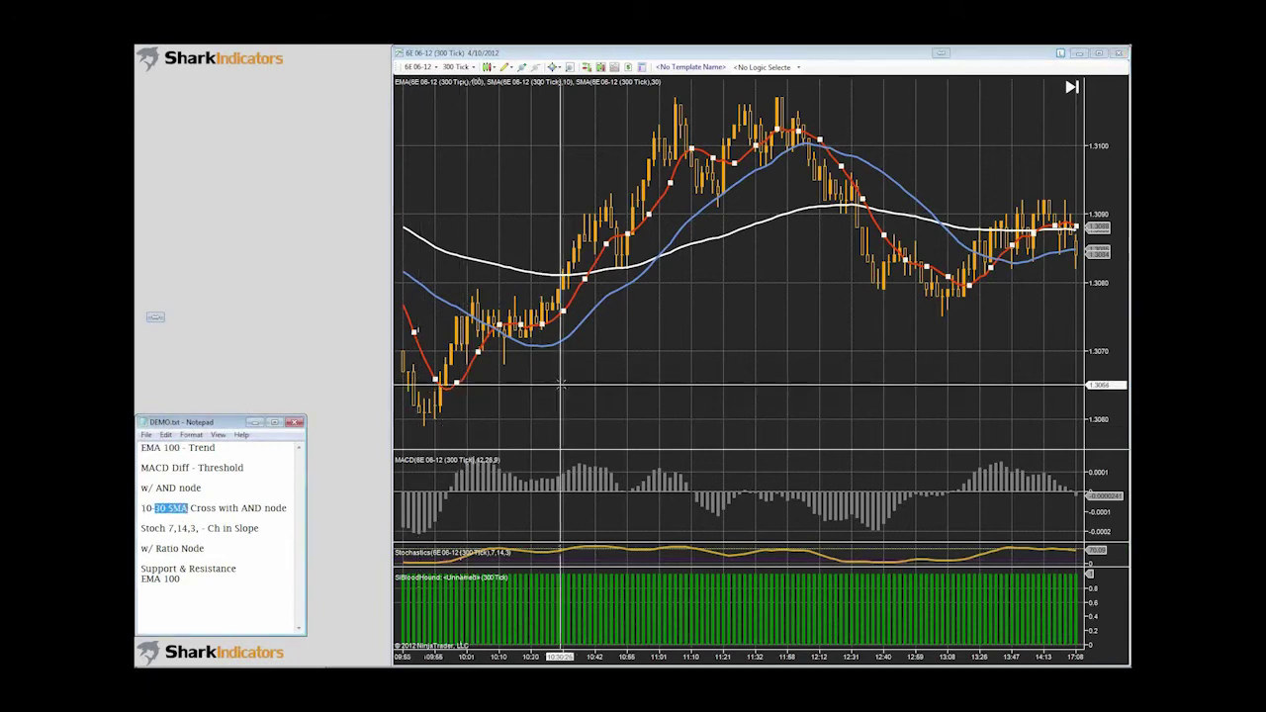
pyautogui.click(565, 336)
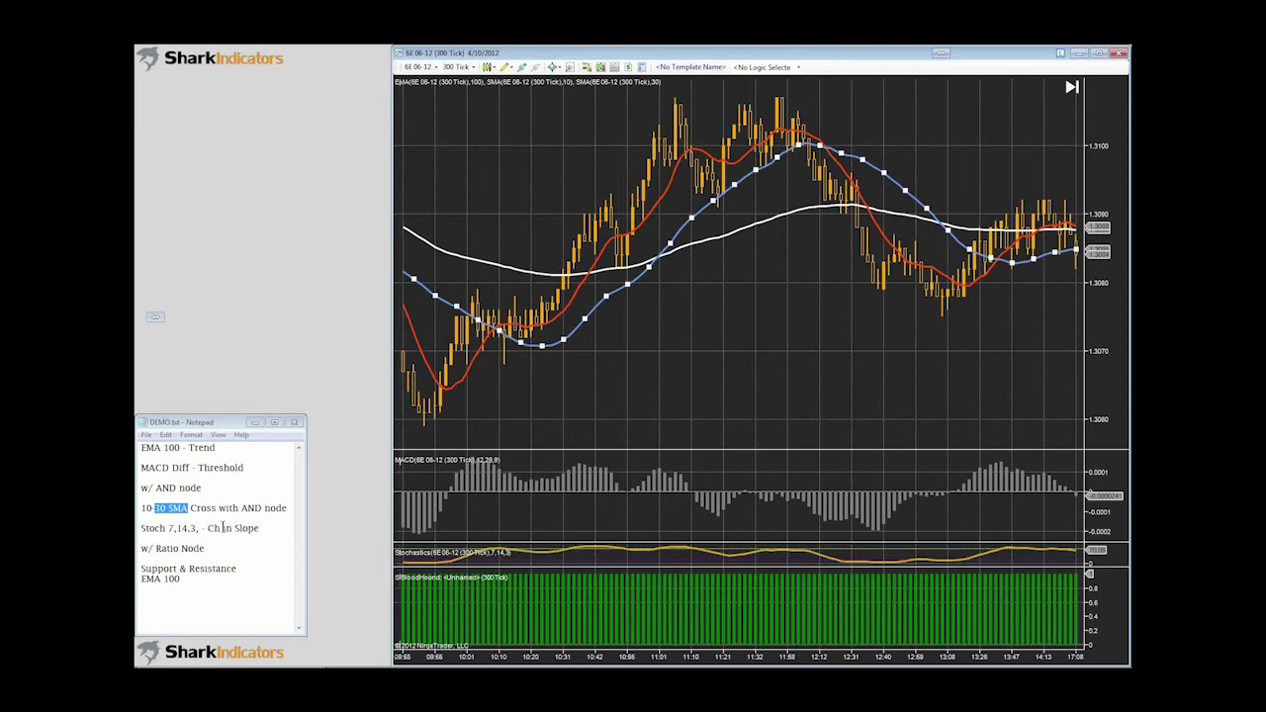
pyautogui.middleClick(605, 364)
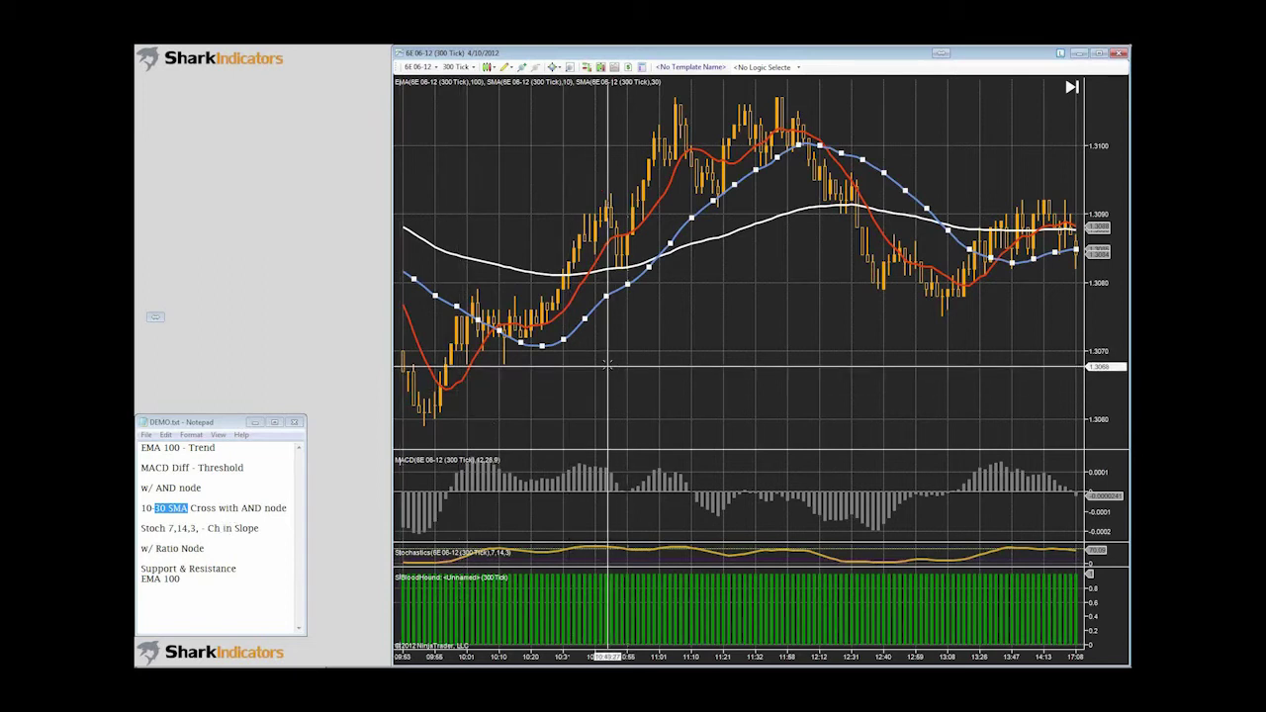
pyautogui.click(614, 333)
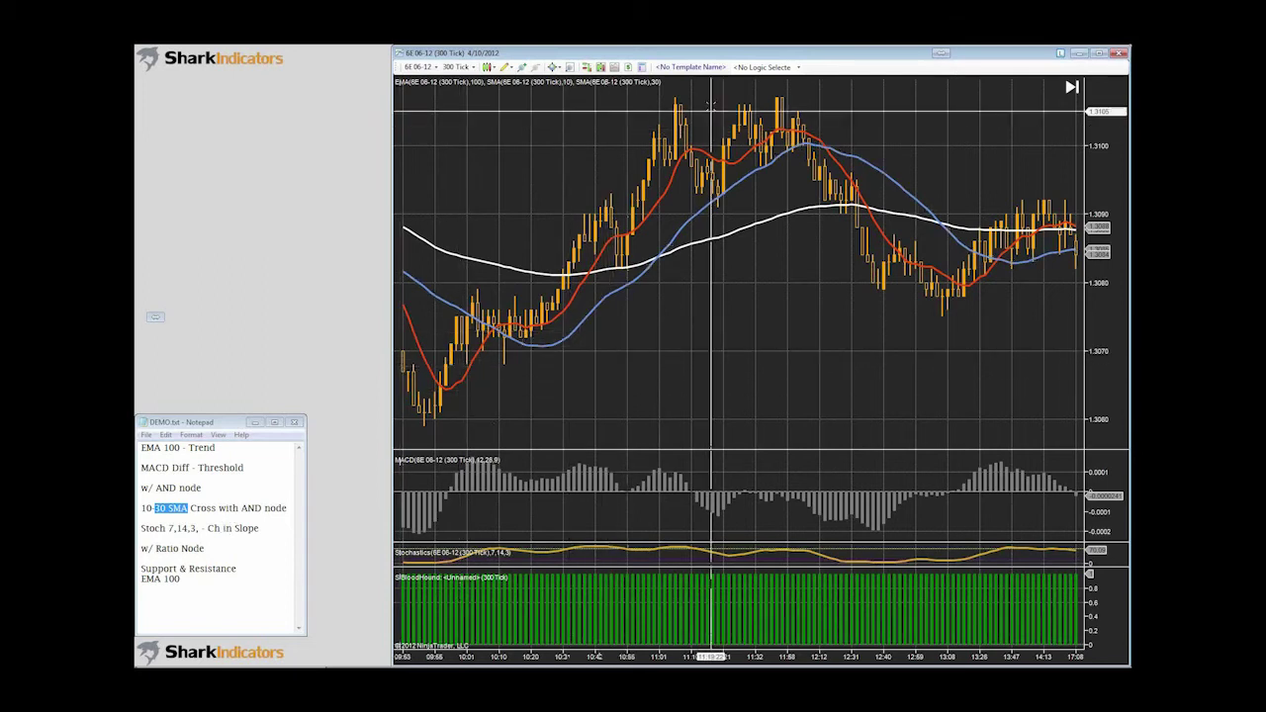
# - Open the template editor from the SiBloodHound indicator's settings and name the new template Demo 2
pyautogui.doubleClick(1017, 589)
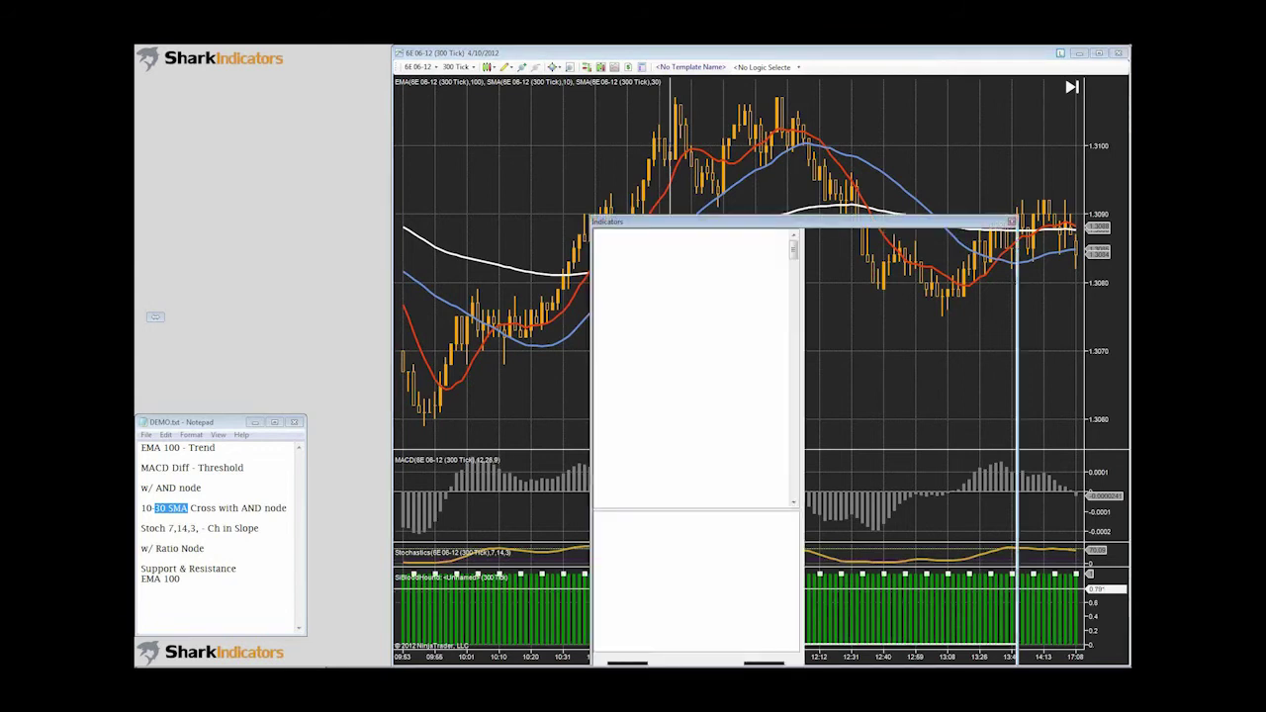
pyautogui.moveTo(737, 230); pyautogui.dragTo(458, 56)
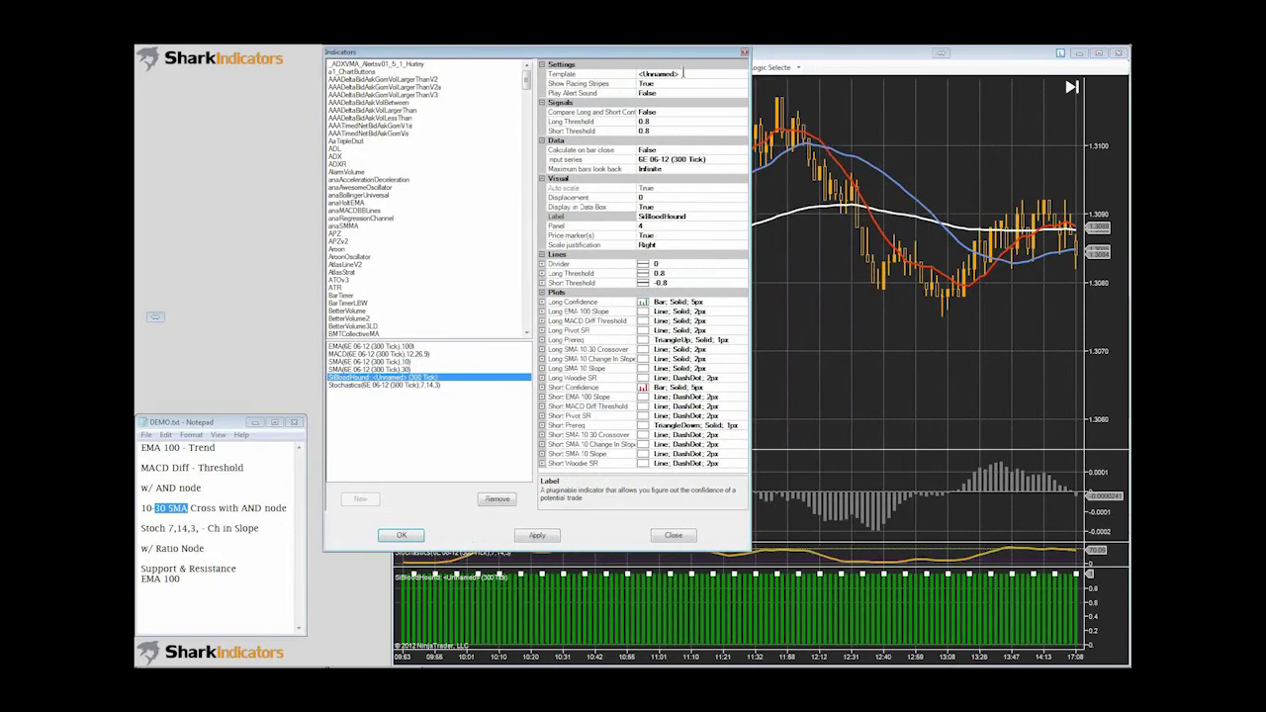
pyautogui.click(737, 75)
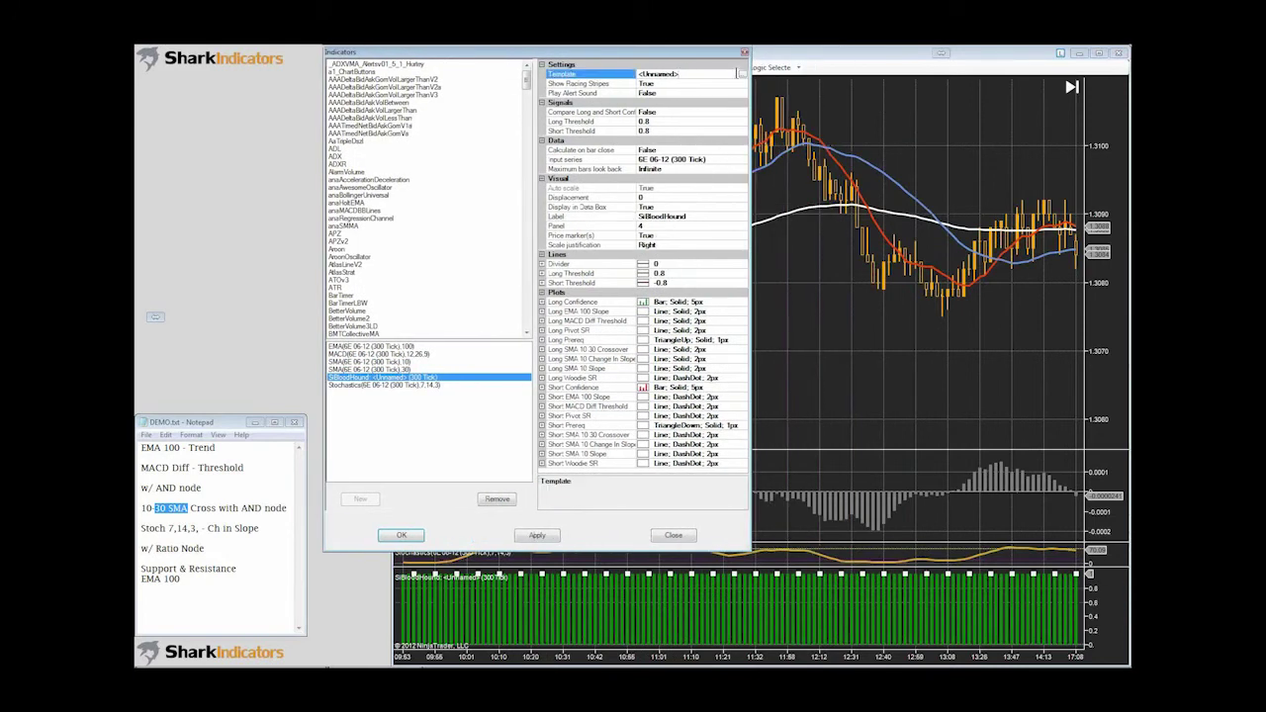
pyautogui.click(742, 75)
pyautogui.moveTo(516, 184); pyautogui.dragTo(573, 160)
pyautogui.write('D')
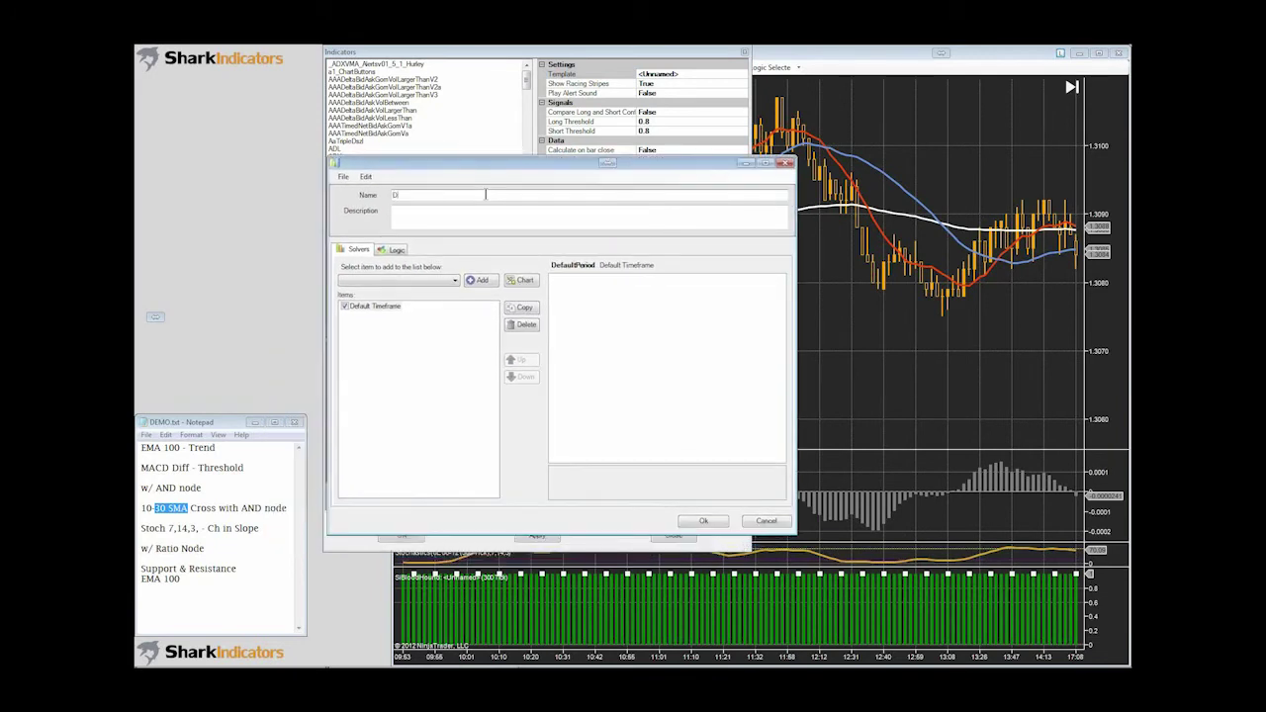
pyautogui.write('emo 2')
# - Save the template as demo 2, replacing the existing file, and apply it to the chart's SiBloodHound indicator
pyautogui.click(696, 525)
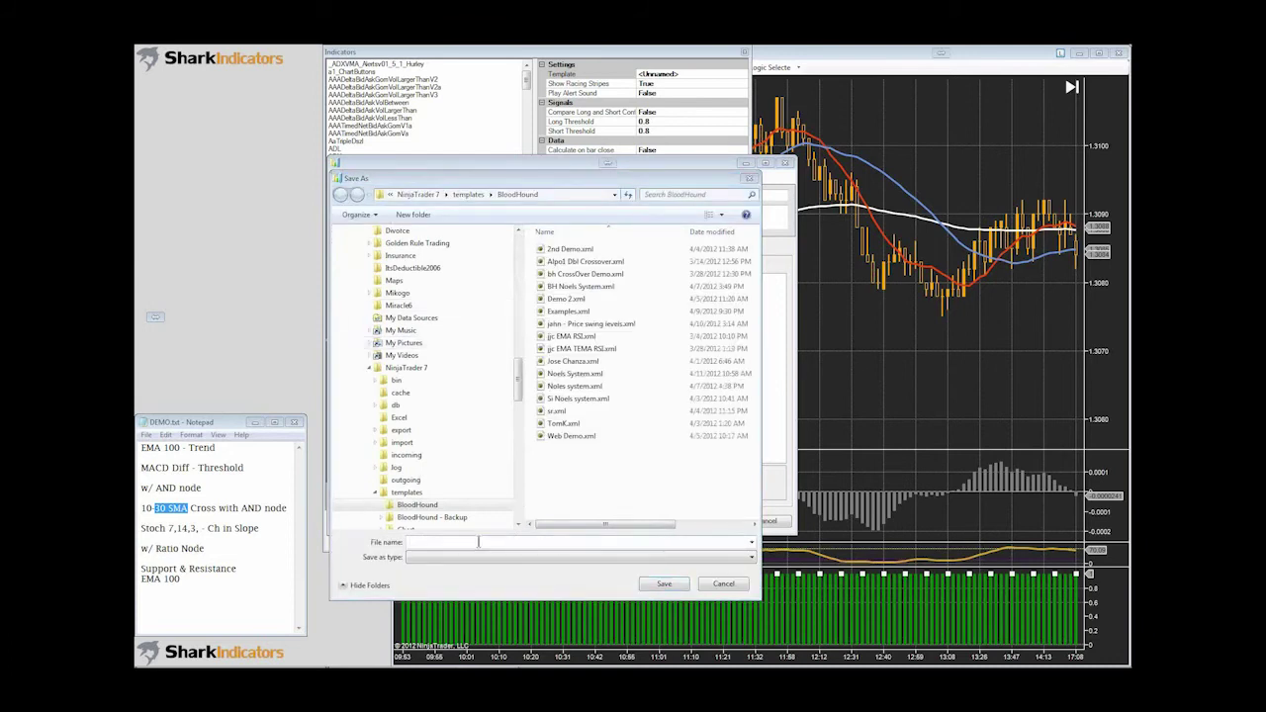
pyautogui.write('demo')
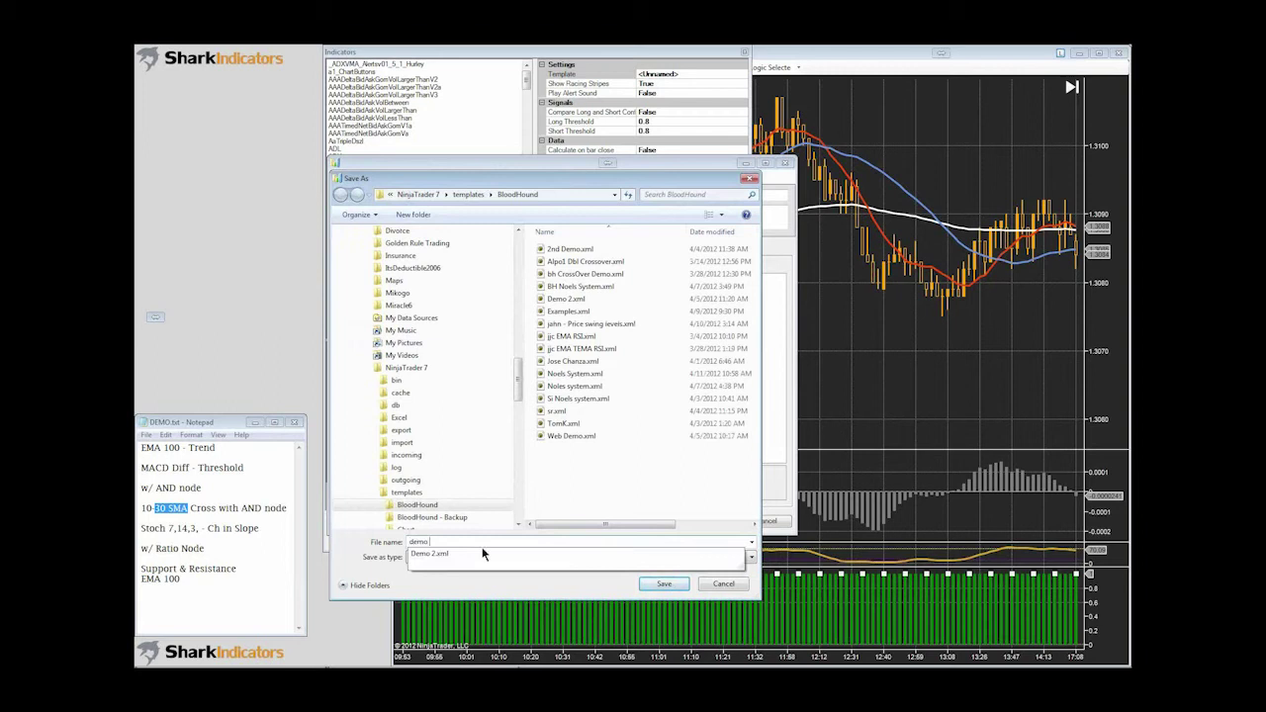
pyautogui.write(' 2')
pyautogui.click(660, 583)
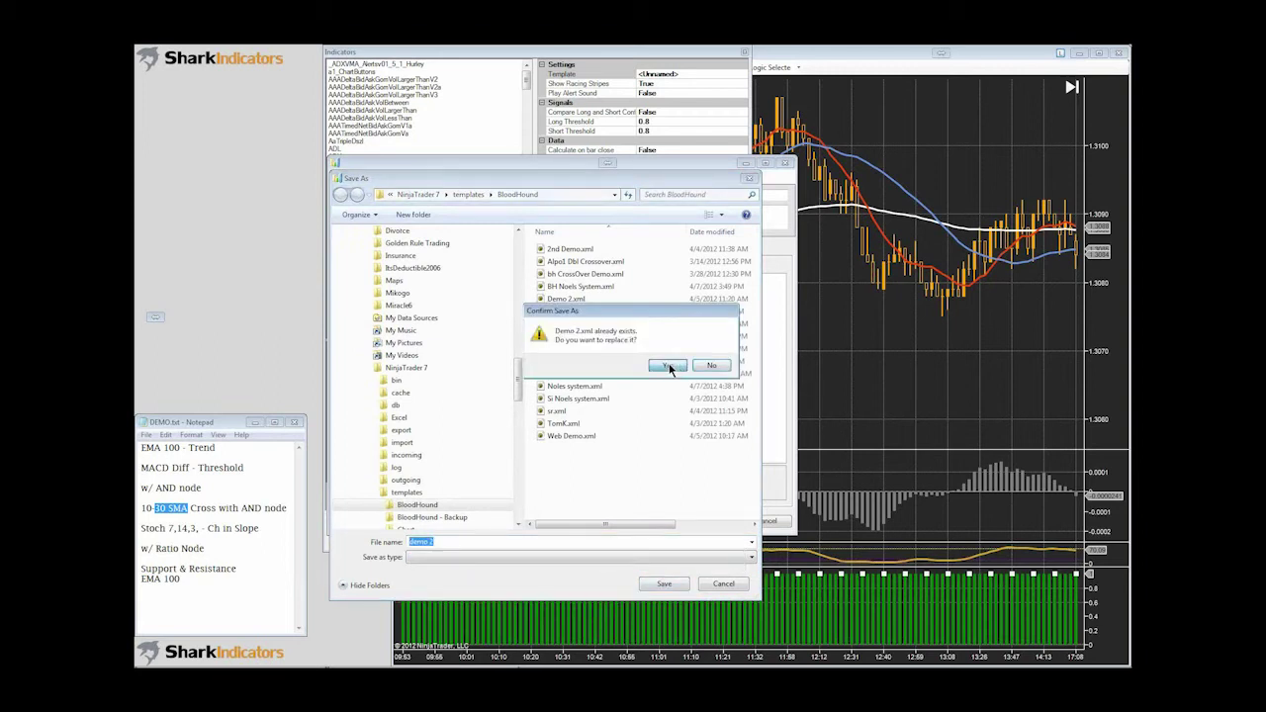
pyautogui.click(670, 366)
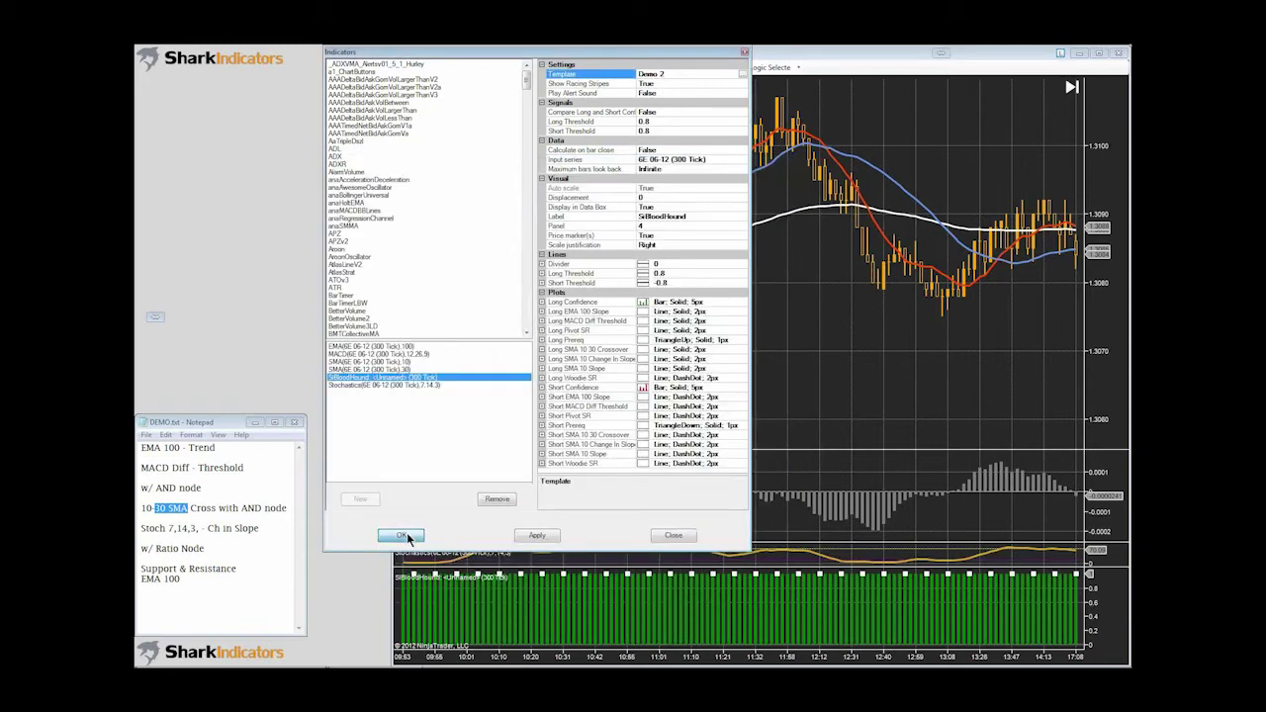
pyautogui.click(406, 532)
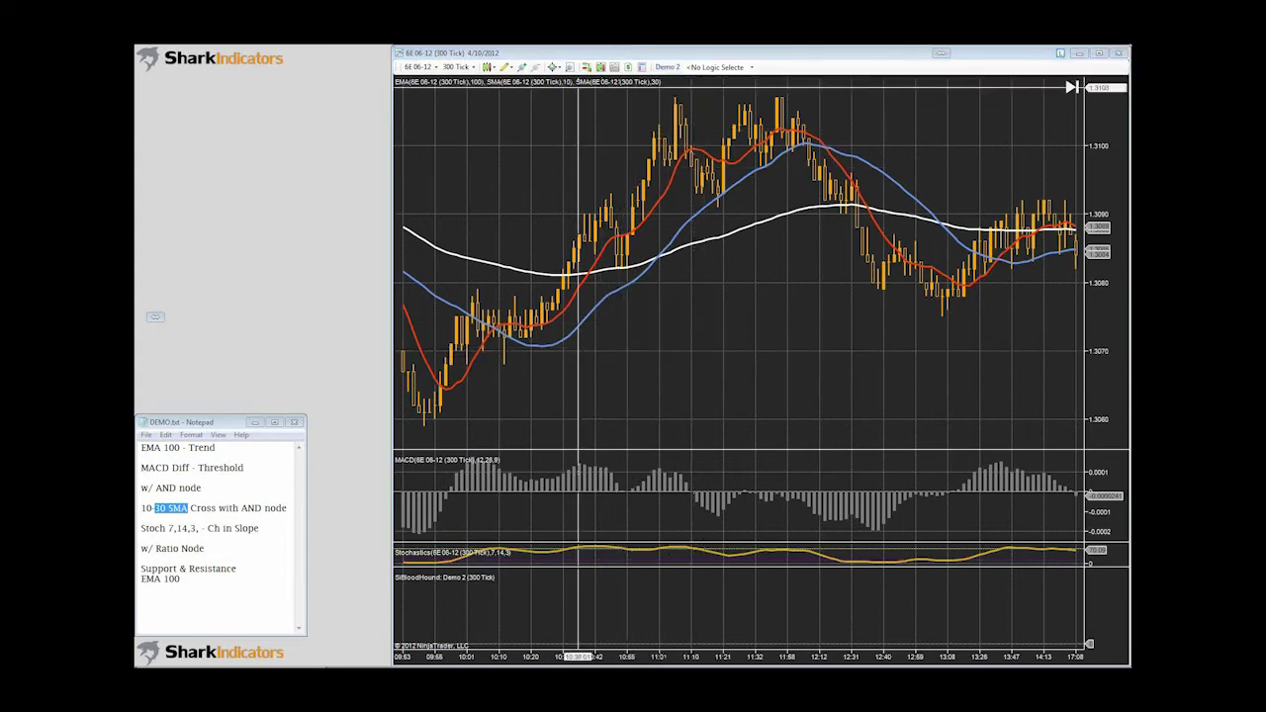
# - Open the Demo 2 template window over the chart, examine the available solver types and window layout, and close it
pyautogui.moveTo(135, 194); pyautogui.dragTo(387, 46)
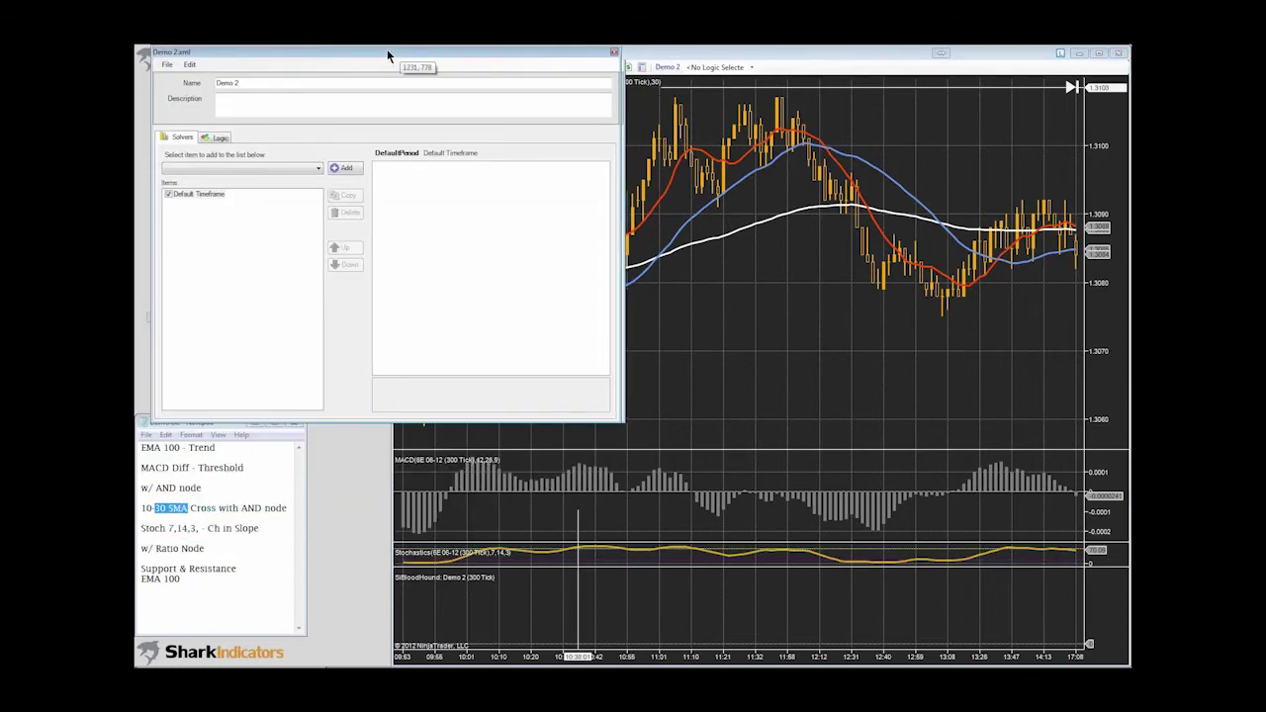
pyautogui.click(302, 171)
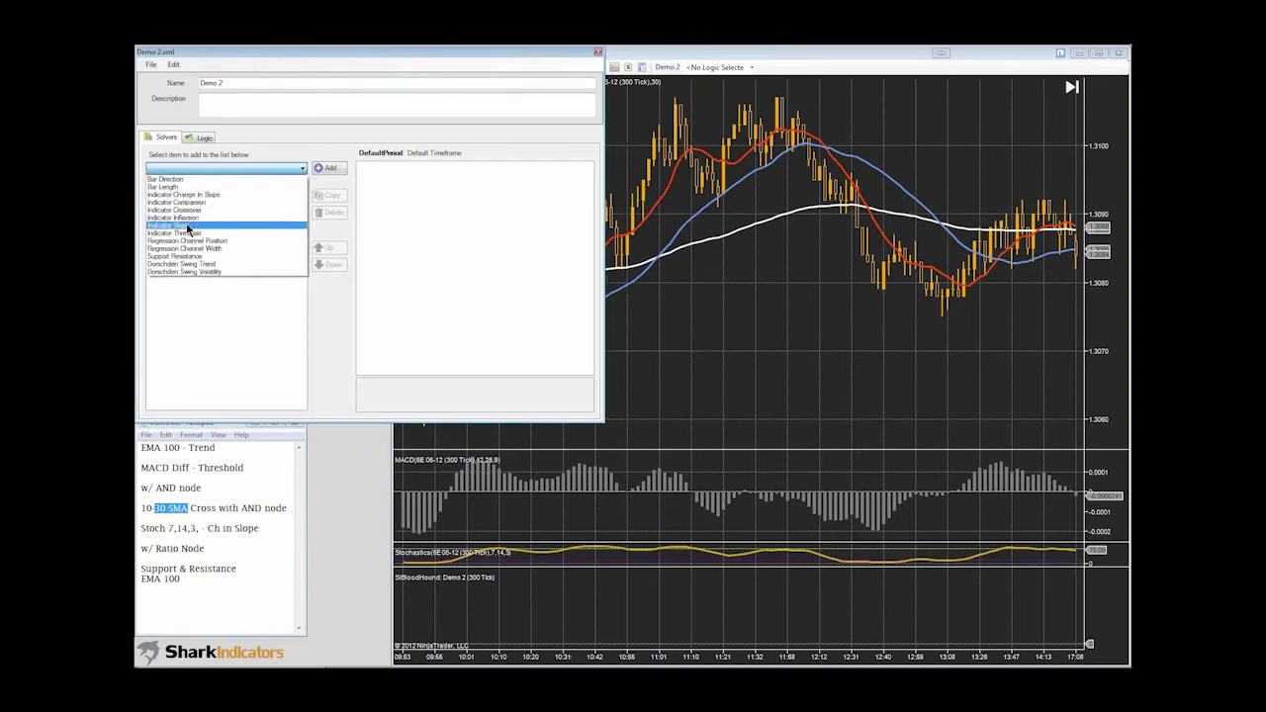
pyautogui.click(597, 53)
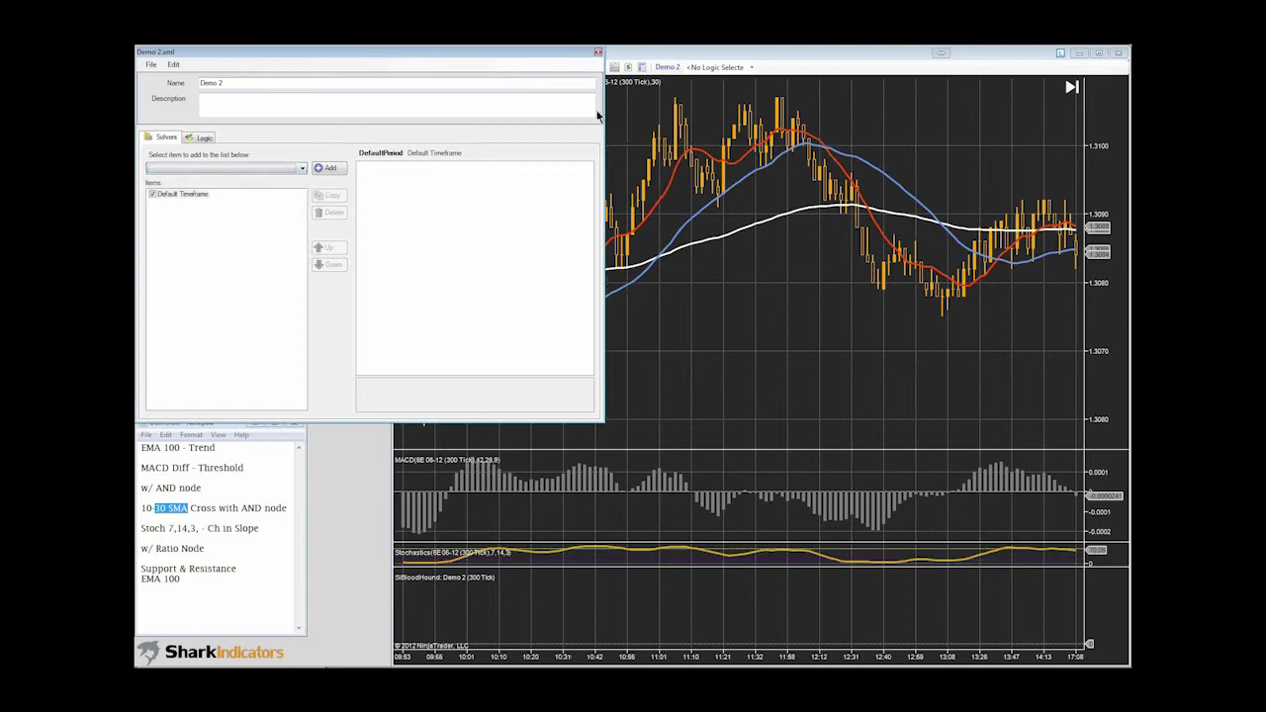
pyautogui.click(597, 53)
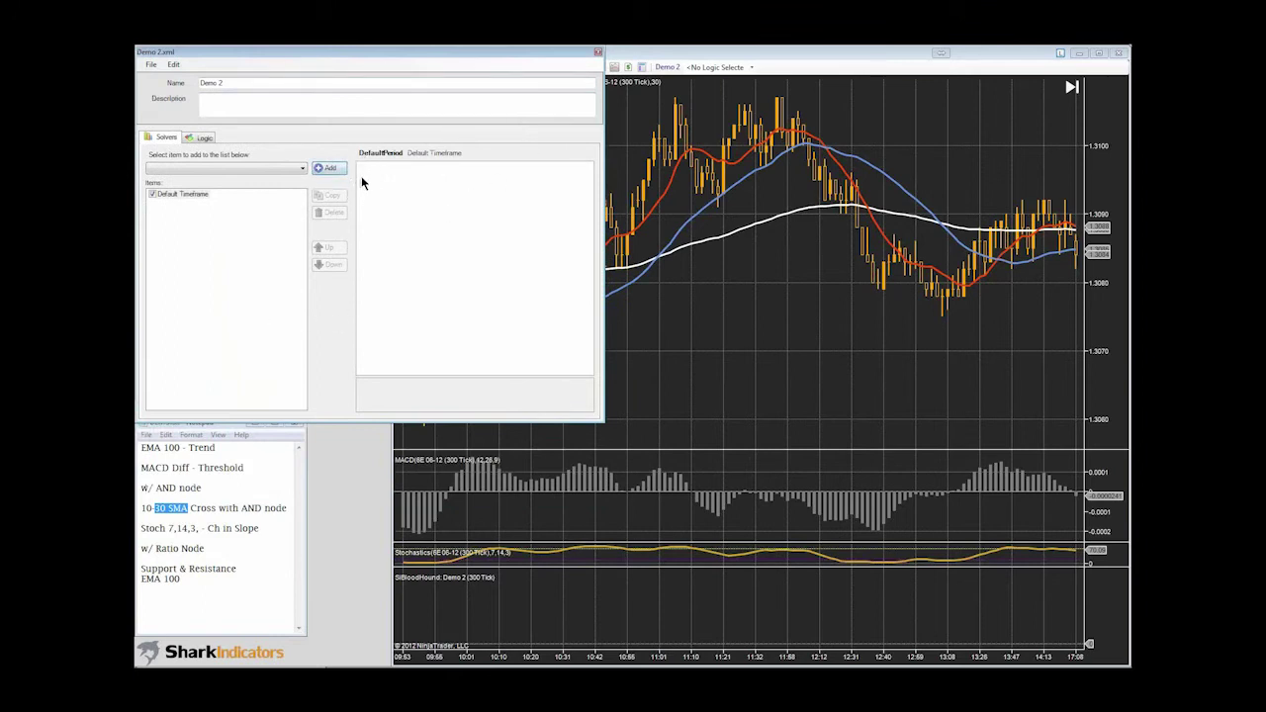
pyautogui.moveTo(358, 177); pyautogui.dragTo(353, 185)
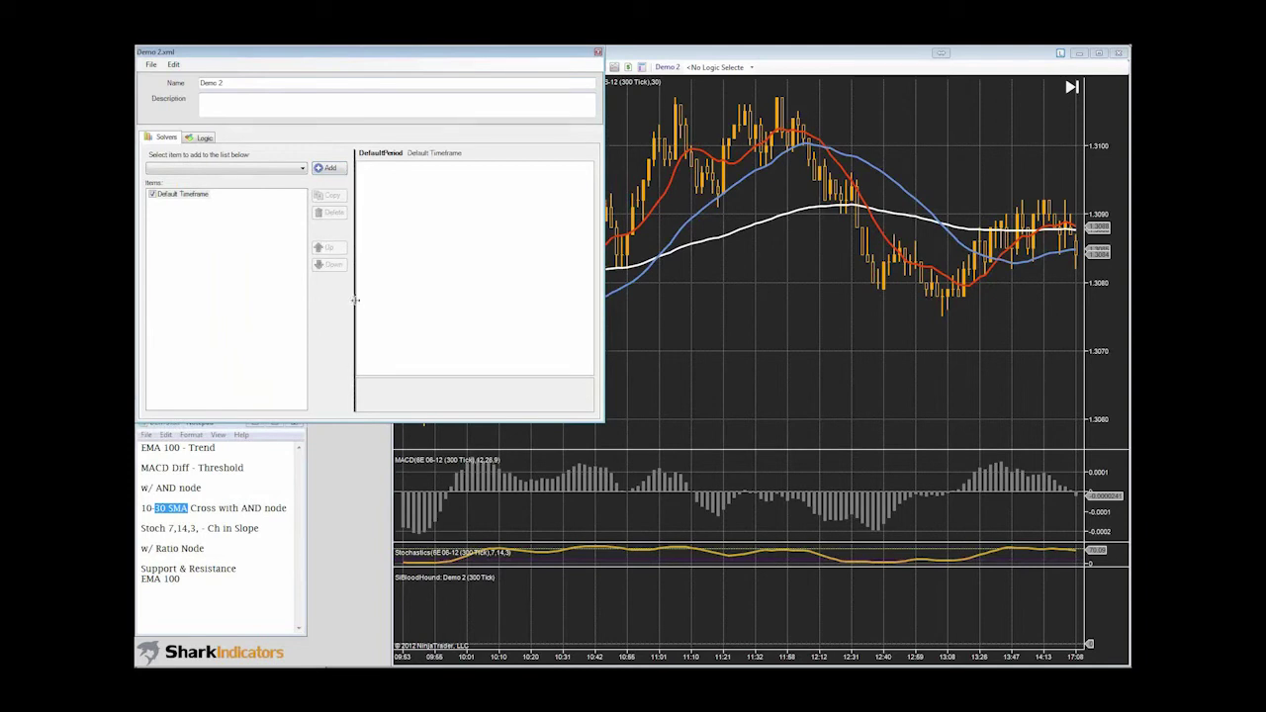
pyautogui.moveTo(354, 306); pyautogui.dragTo(334, 306)
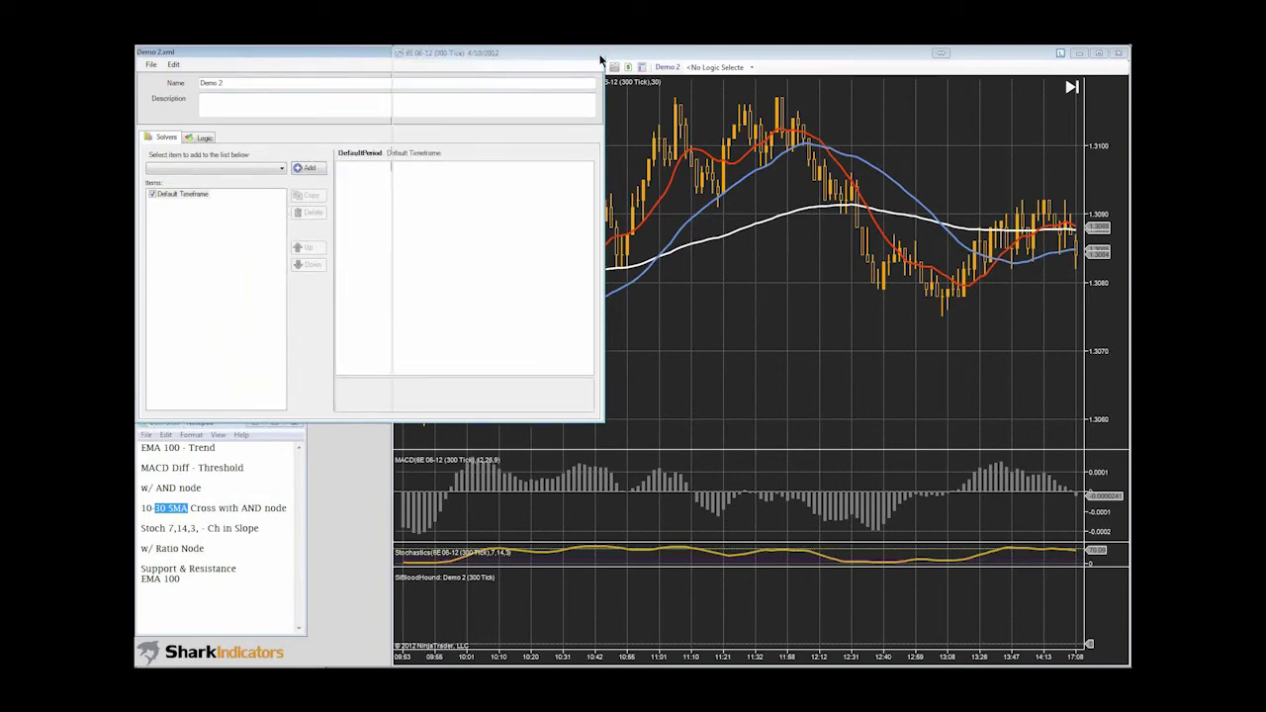
pyautogui.click(598, 53)
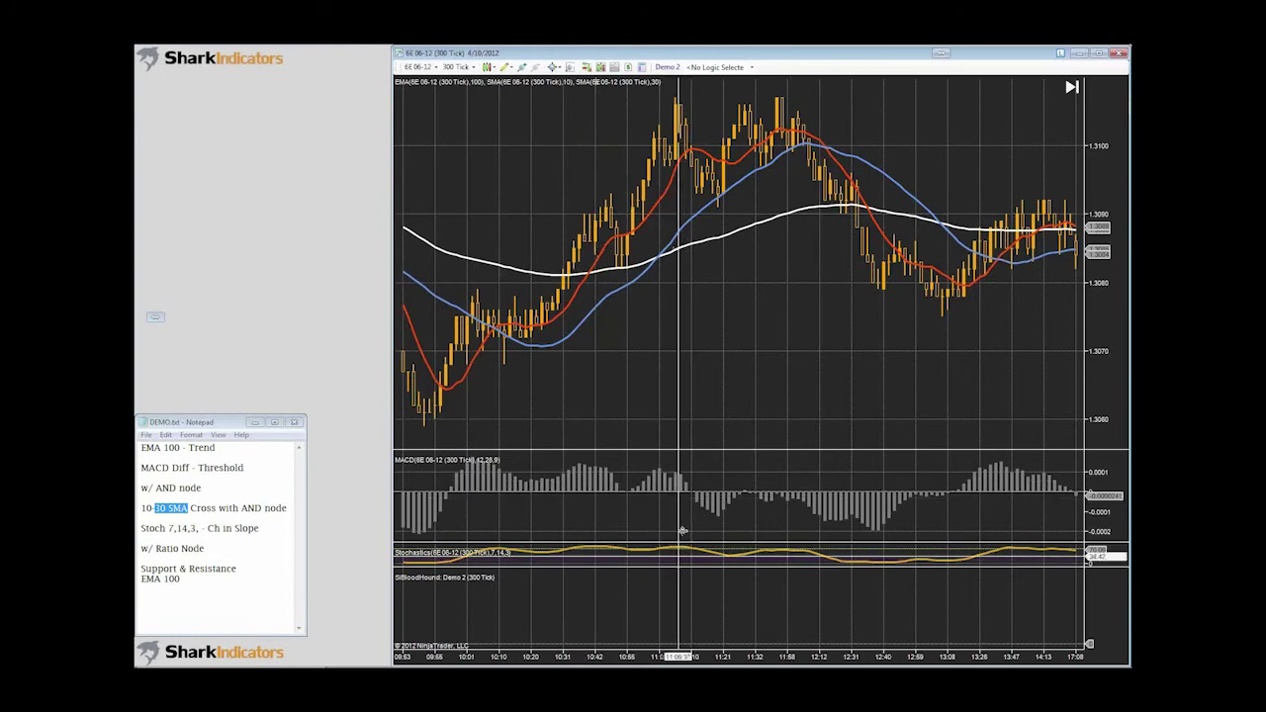
# - Open the Demo 2 template for editing from the SiBloodHound entry in the chart's indicator settings
pyautogui.rightClick(674, 337)
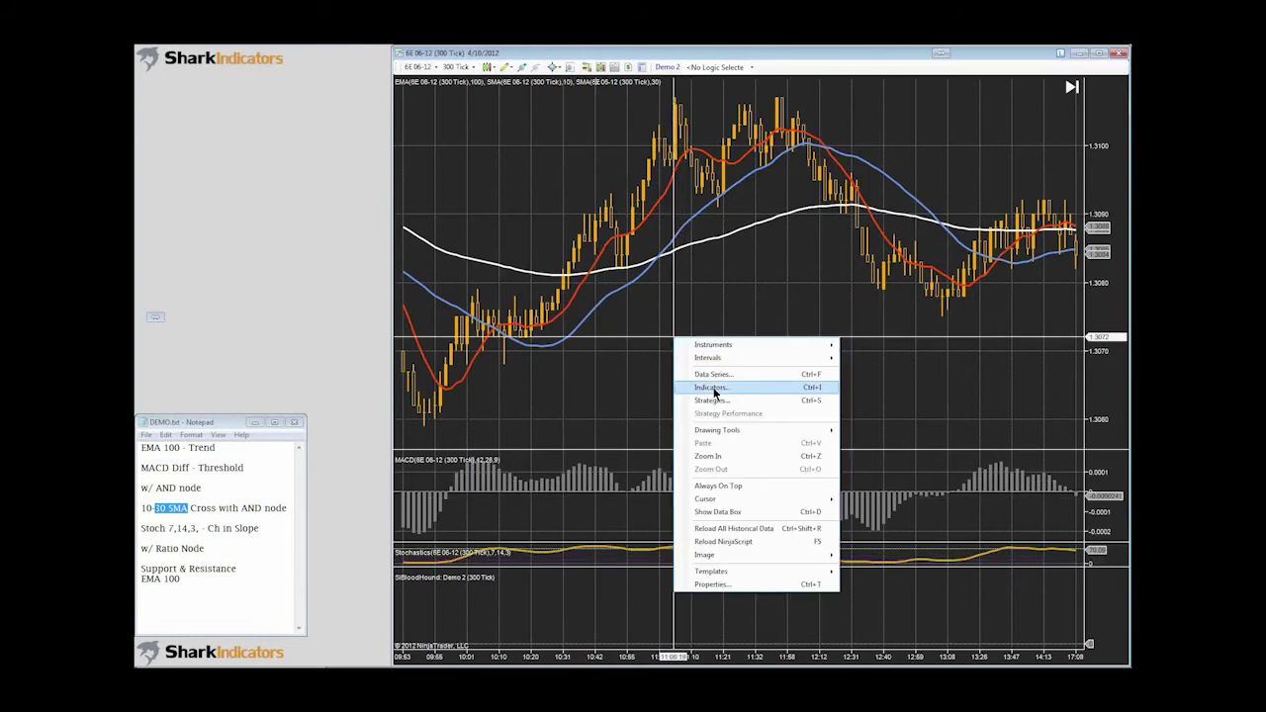
pyautogui.click(707, 391)
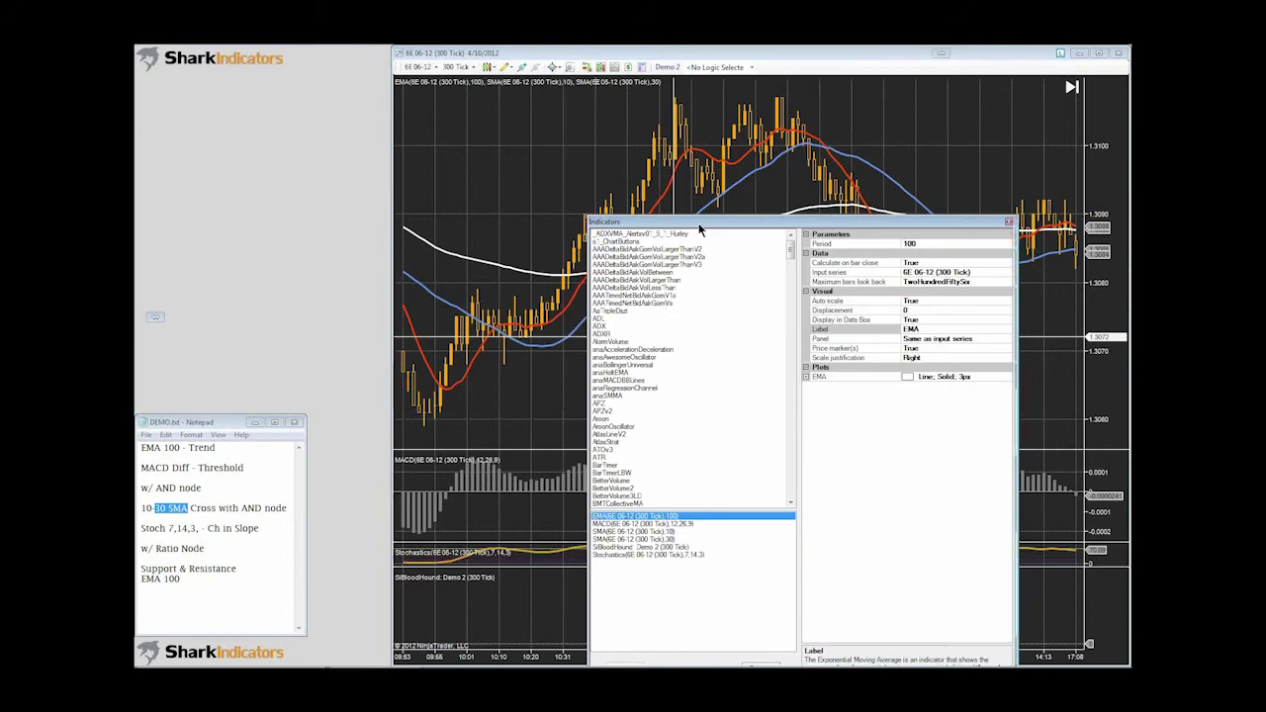
pyautogui.moveTo(703, 230); pyautogui.dragTo(583, 89)
pyautogui.click(484, 397)
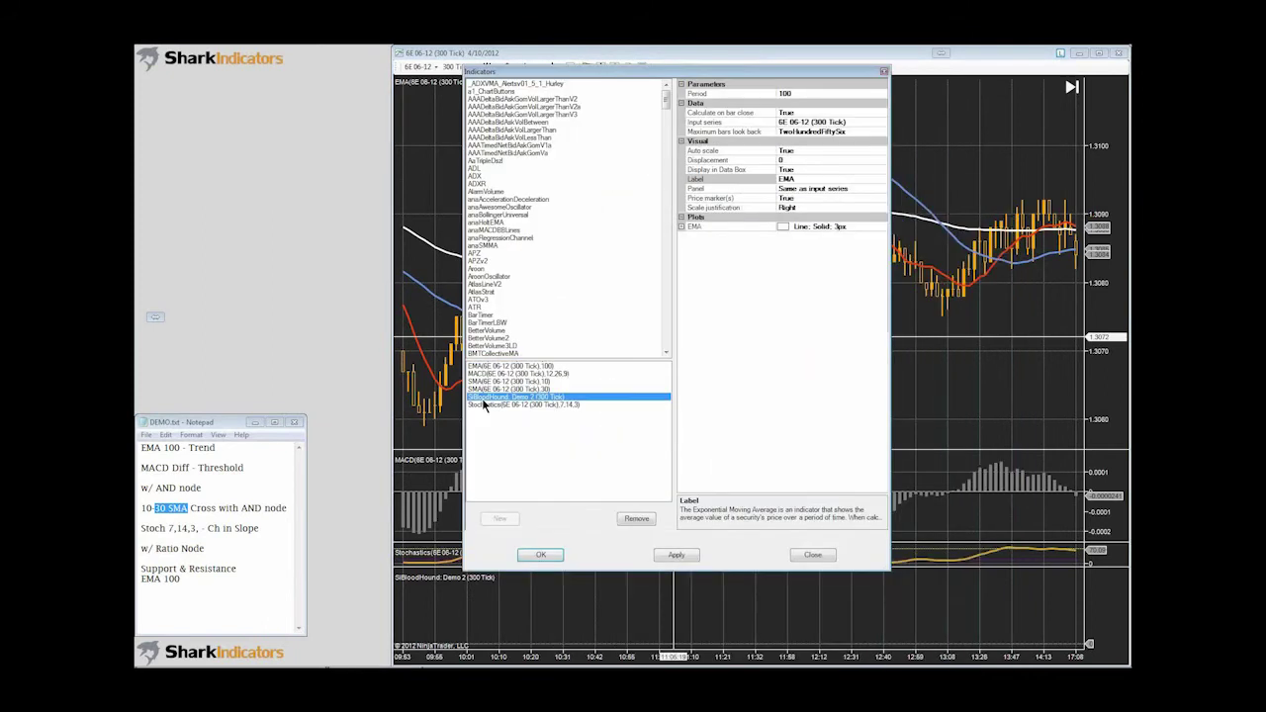
pyautogui.click(798, 93)
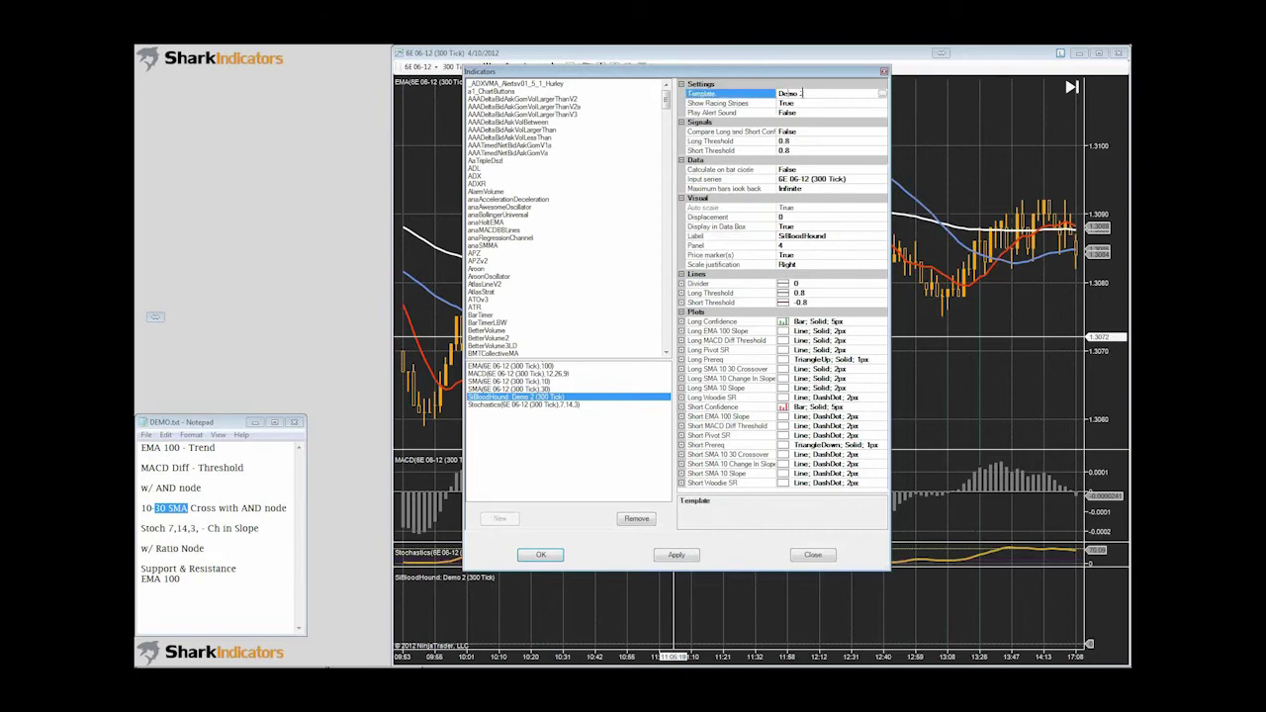
pyautogui.click(880, 93)
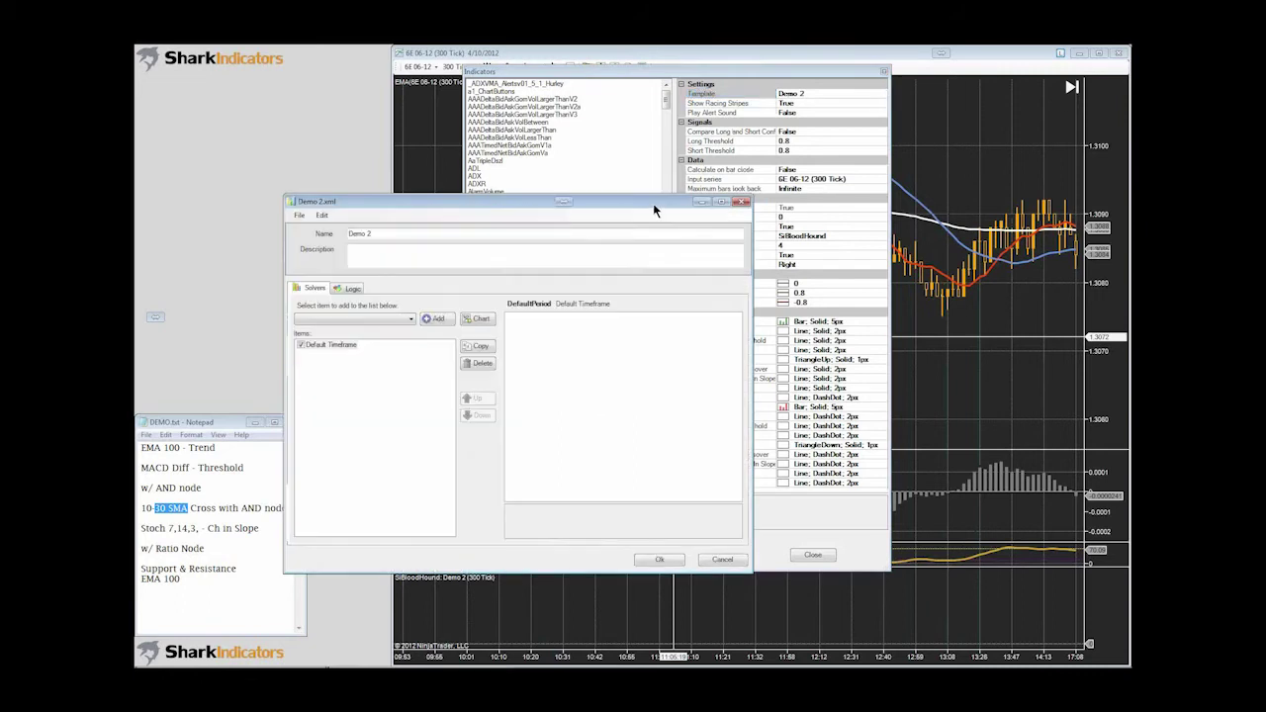
pyautogui.moveTo(668, 195); pyautogui.dragTo(704, 146)
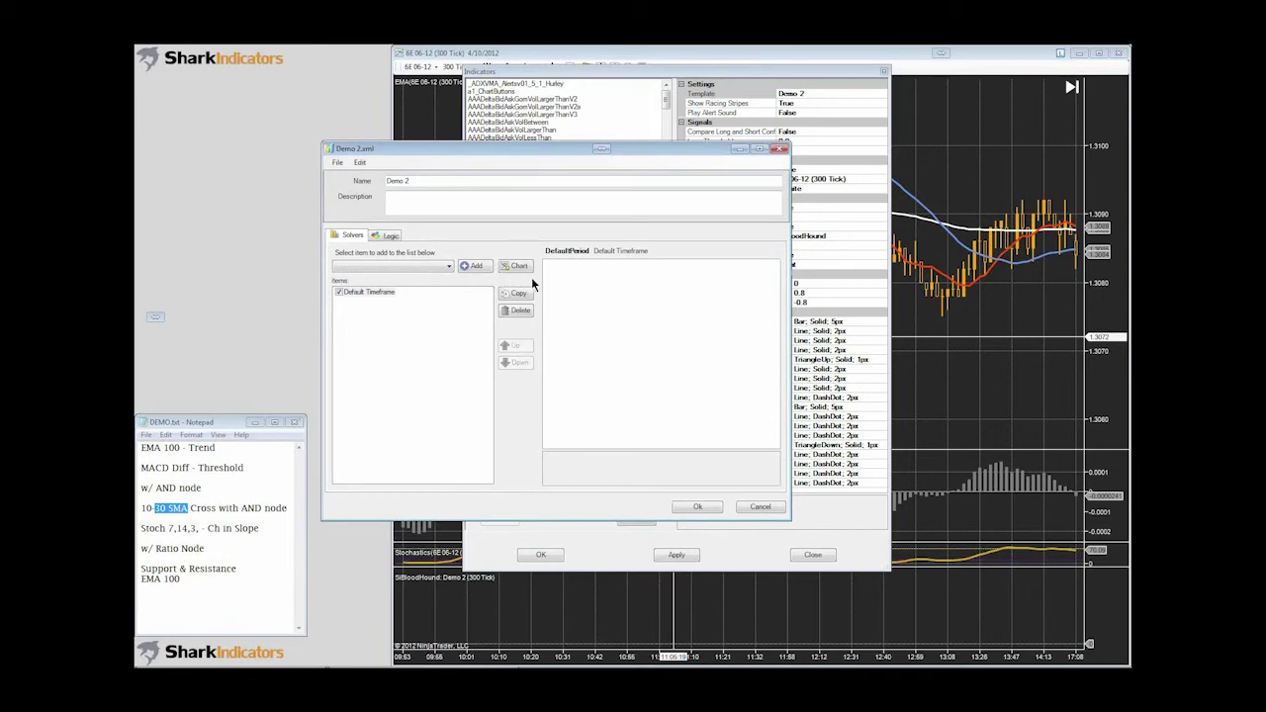
# - Try adding a 1 Min chart timeframe to the Demo 2 template, then cancel the edit and return to the chart
pyautogui.click(515, 266)
pyautogui.click(351, 302)
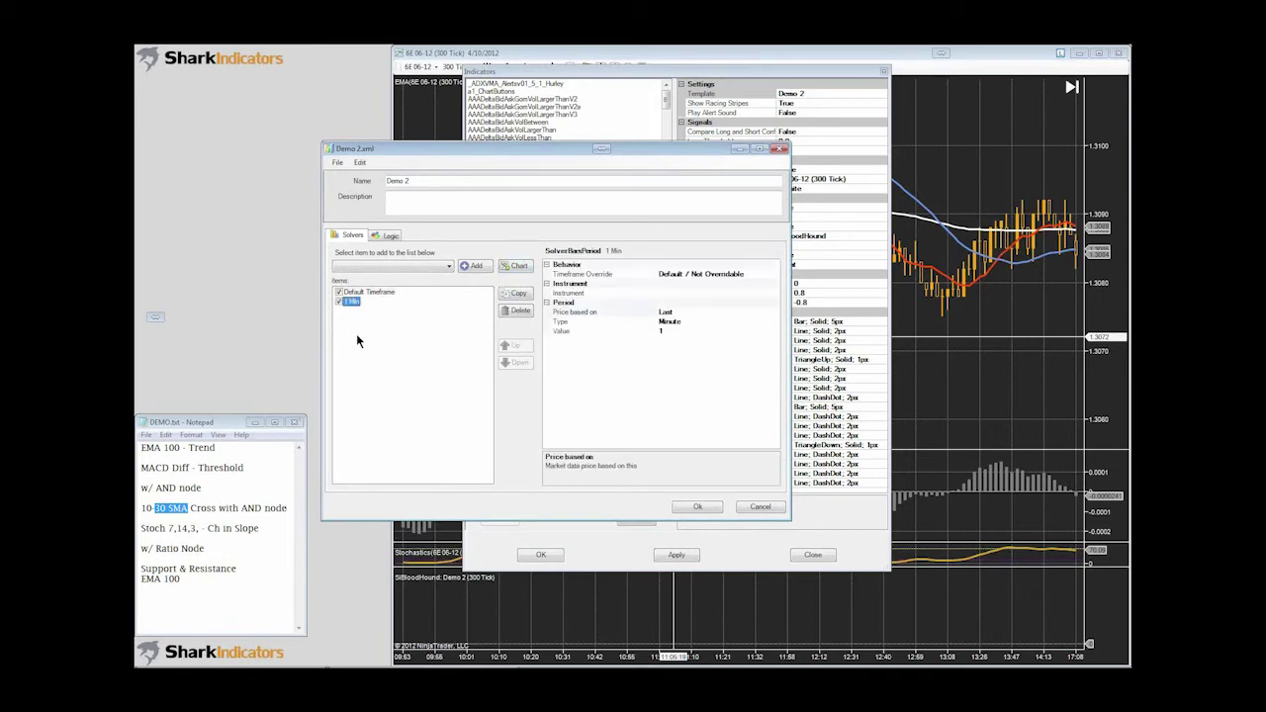
pyautogui.click(338, 163)
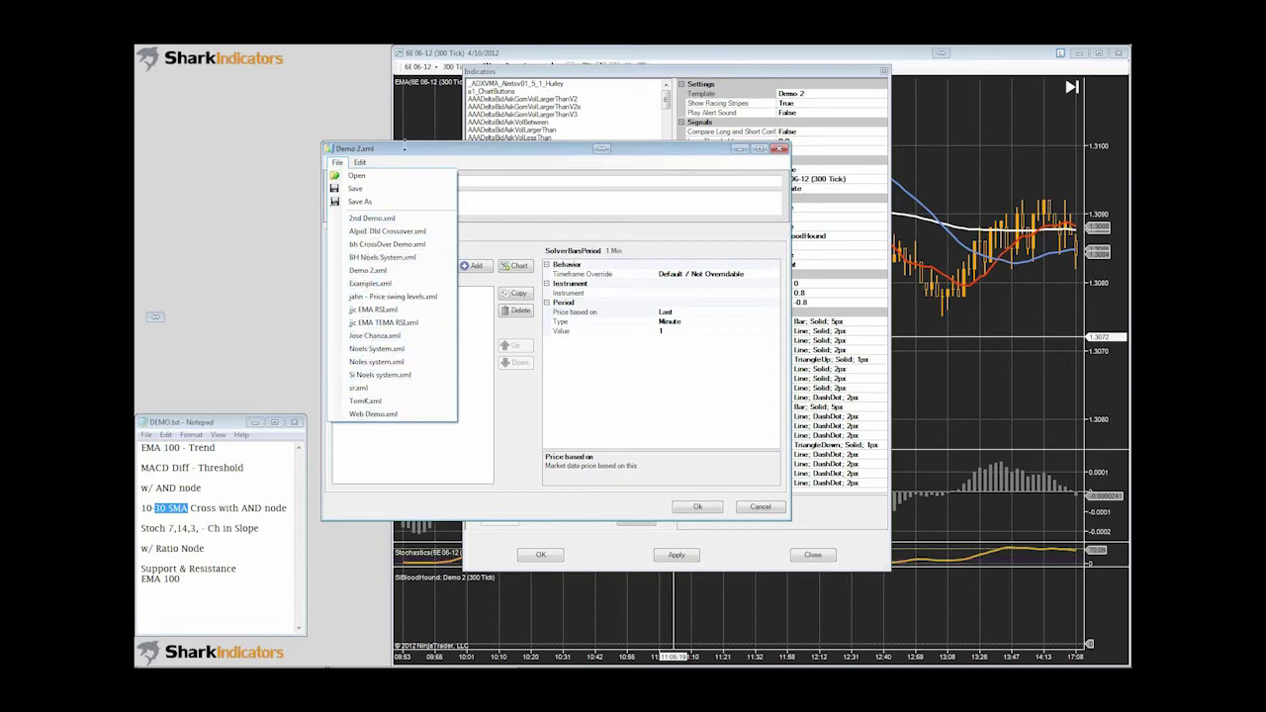
pyautogui.click(405, 147)
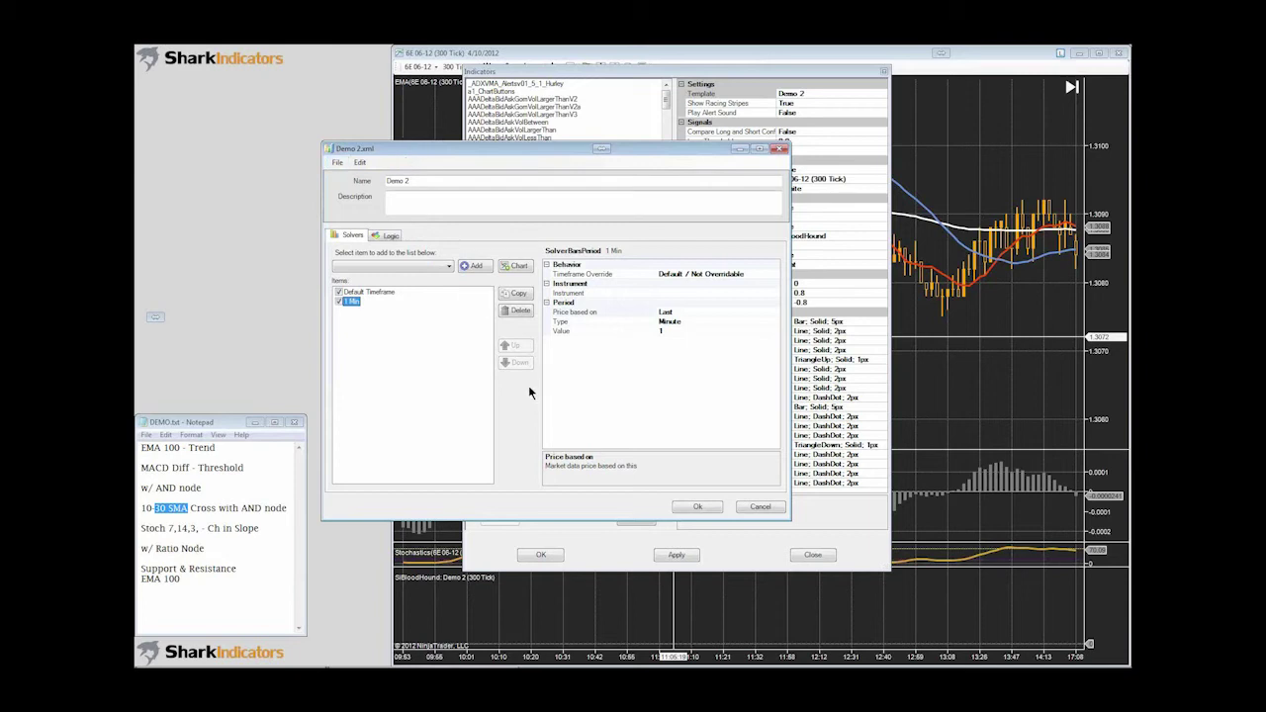
pyautogui.click(759, 508)
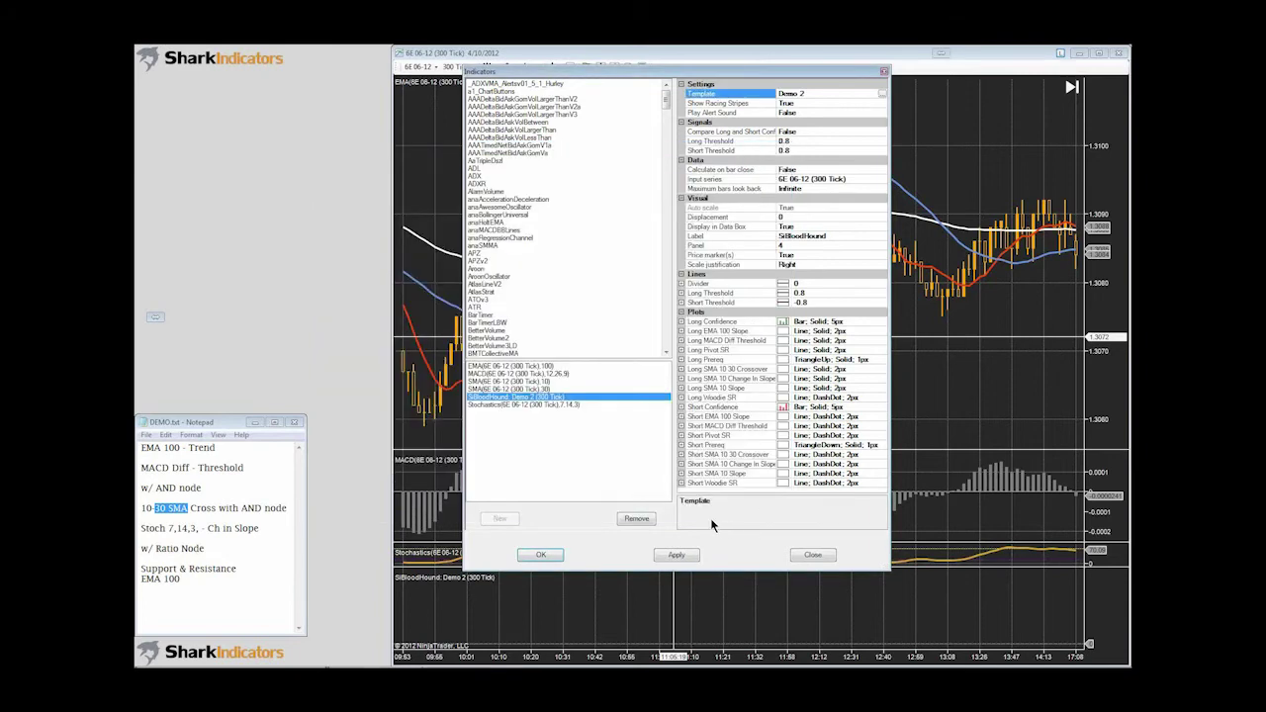
pyautogui.click(553, 555)
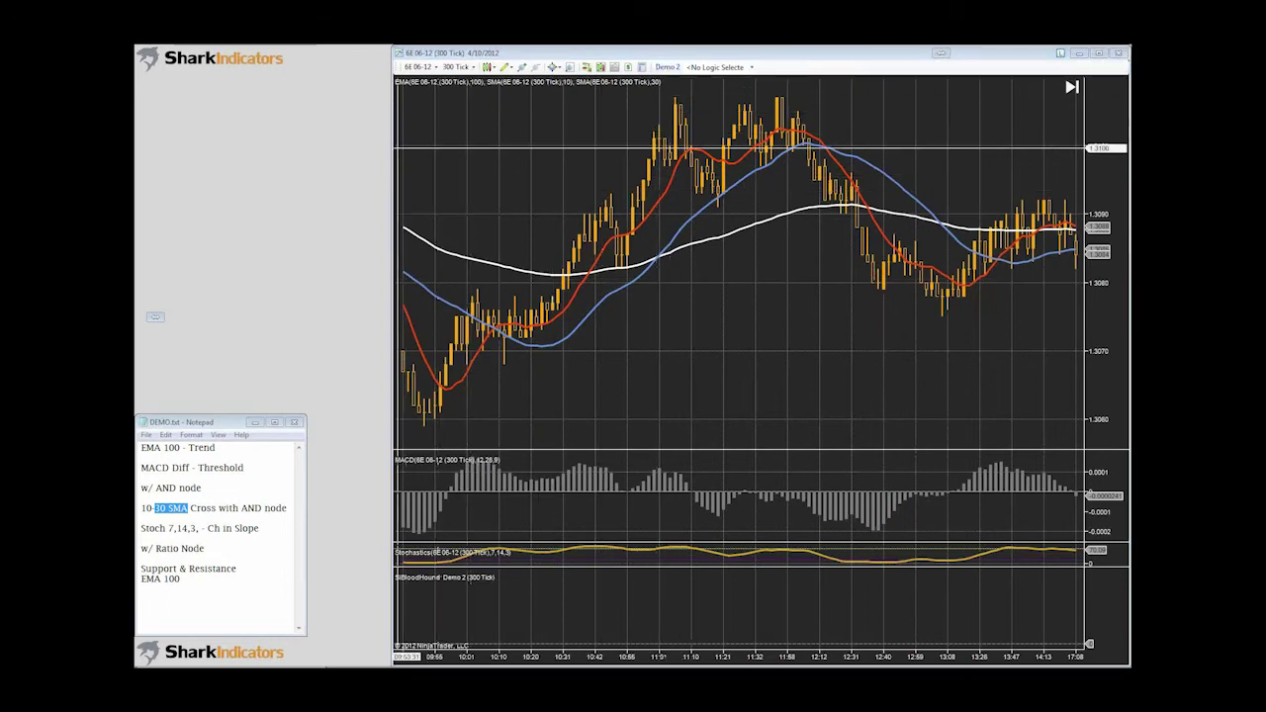
# - Narrow the Demo 2 template window and add an Indicator Slope solver under the Default Timeframe
pyautogui.moveTo(136, 167); pyautogui.dragTo(419, 57)
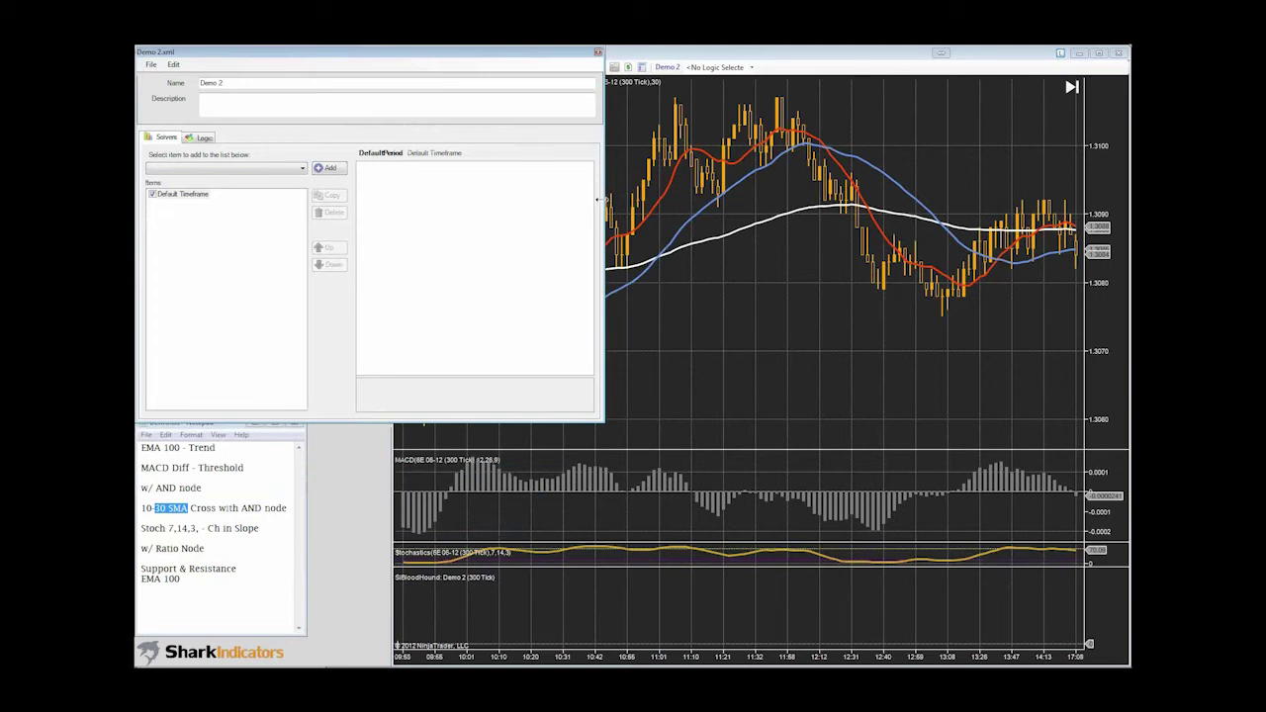
pyautogui.moveTo(598, 200); pyautogui.dragTo(569, 202)
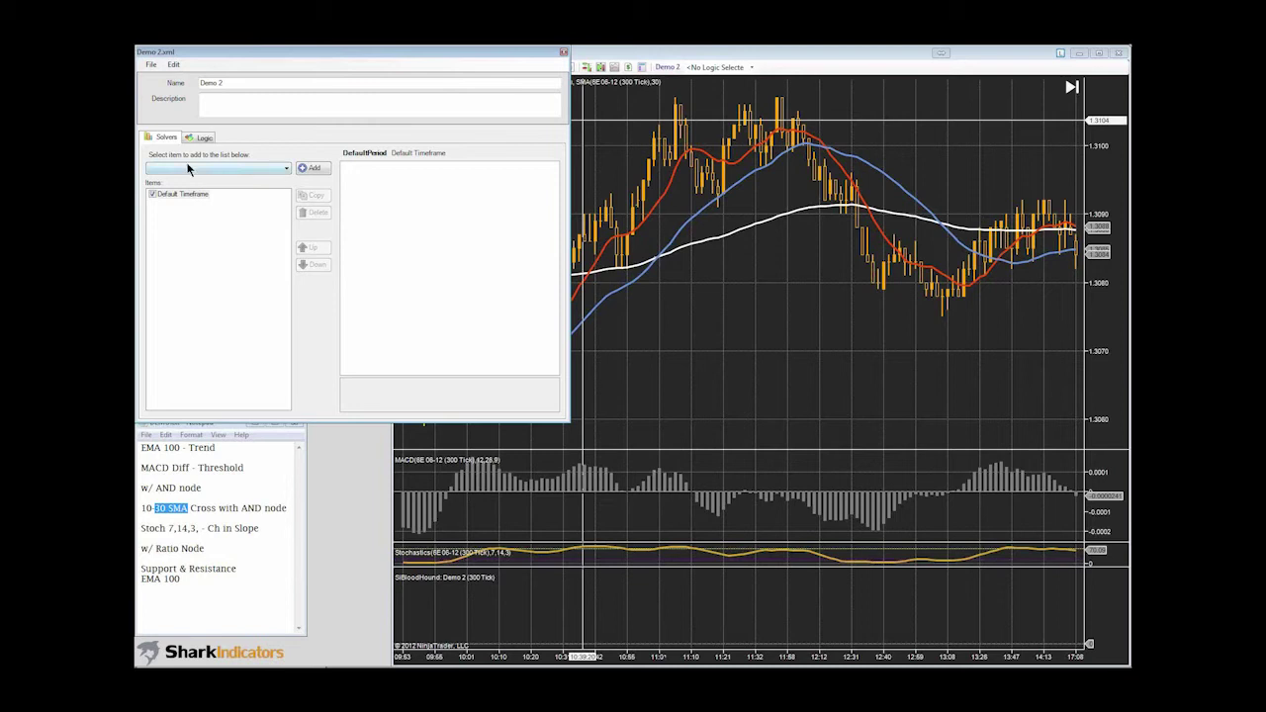
pyautogui.click(285, 170)
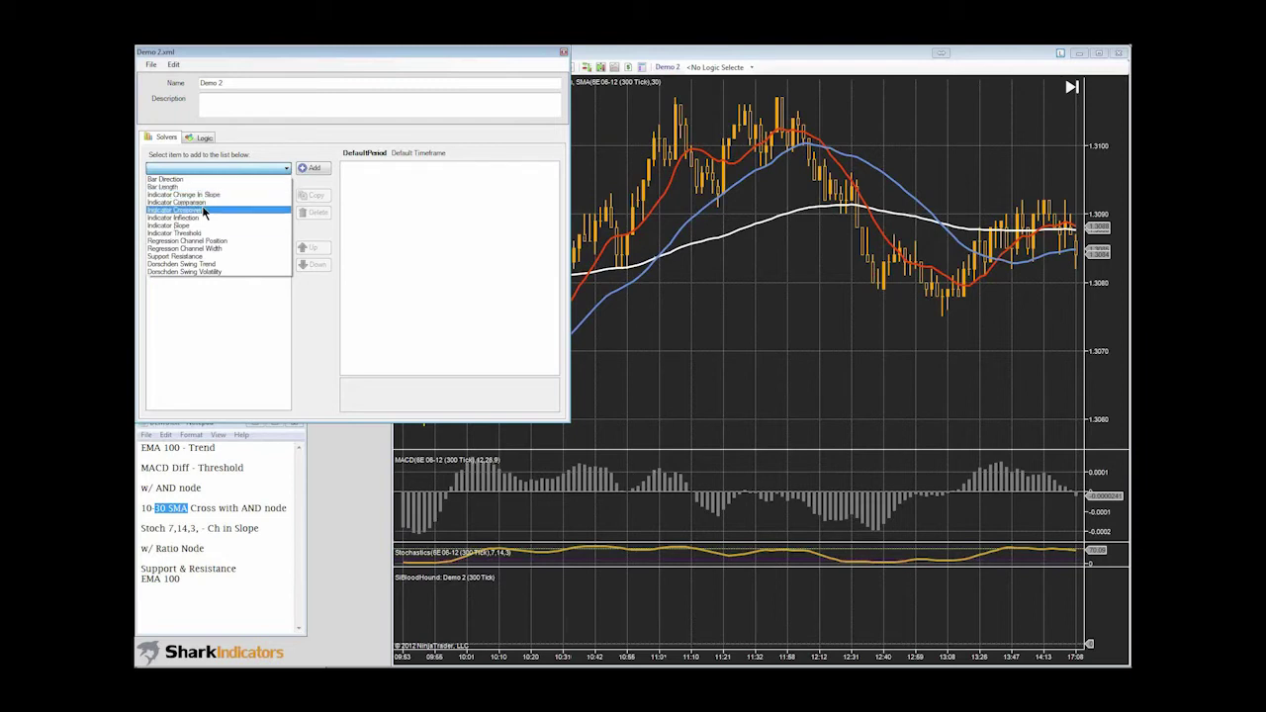
pyautogui.click(190, 224)
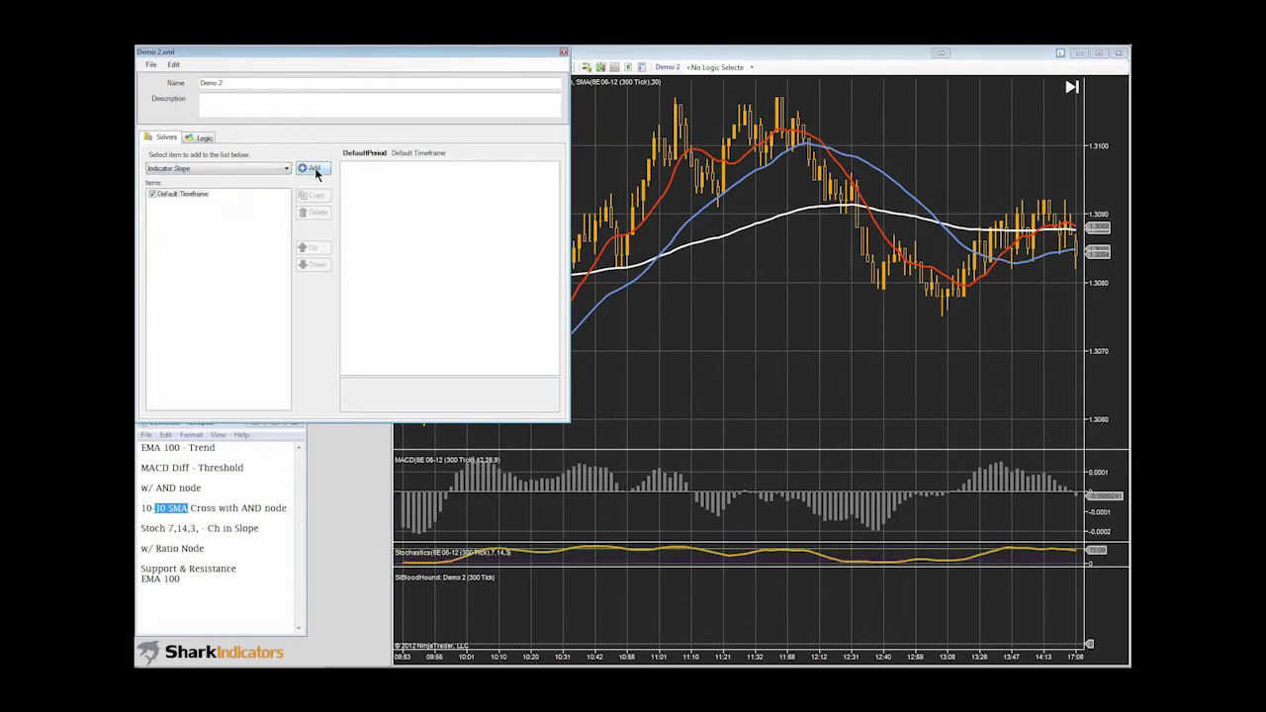
pyautogui.click(312, 168)
pyautogui.click(183, 205)
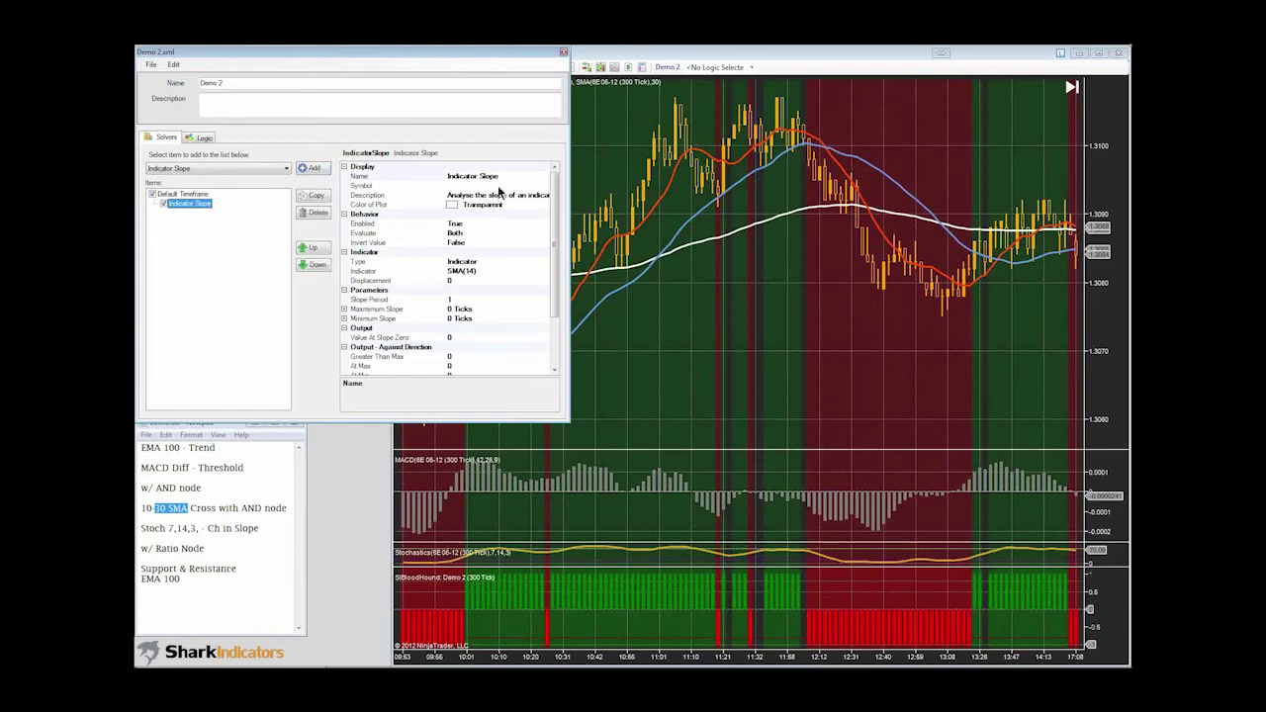
# - Set the Indicator Slope solver's indicator to EMA with a period of 100
pyautogui.click(472, 176)
pyautogui.click(490, 264)
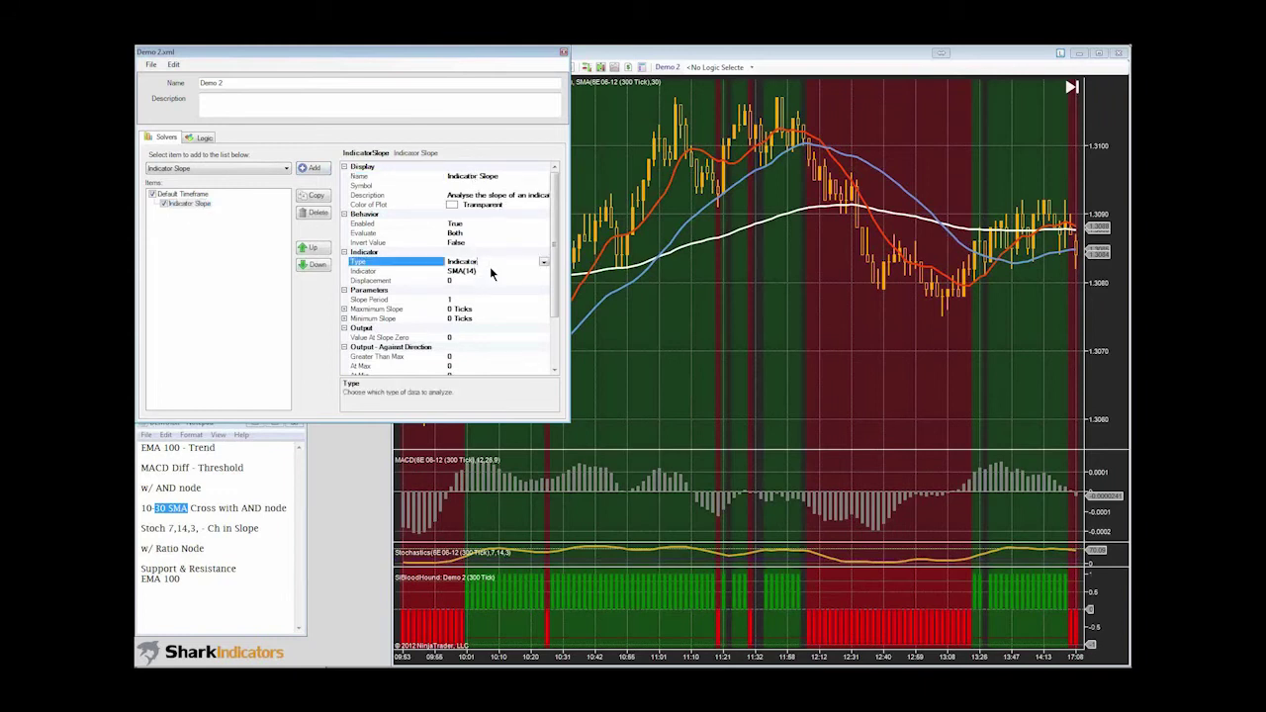
pyautogui.click(492, 271)
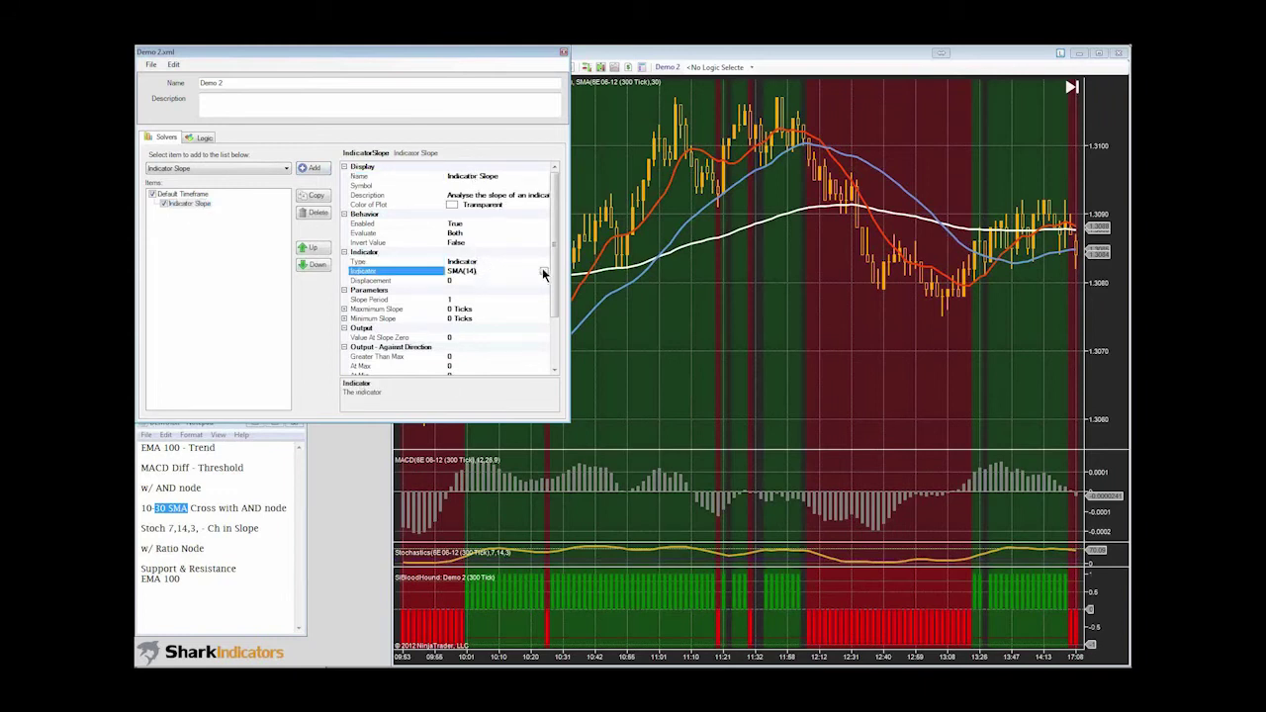
pyautogui.click(542, 273)
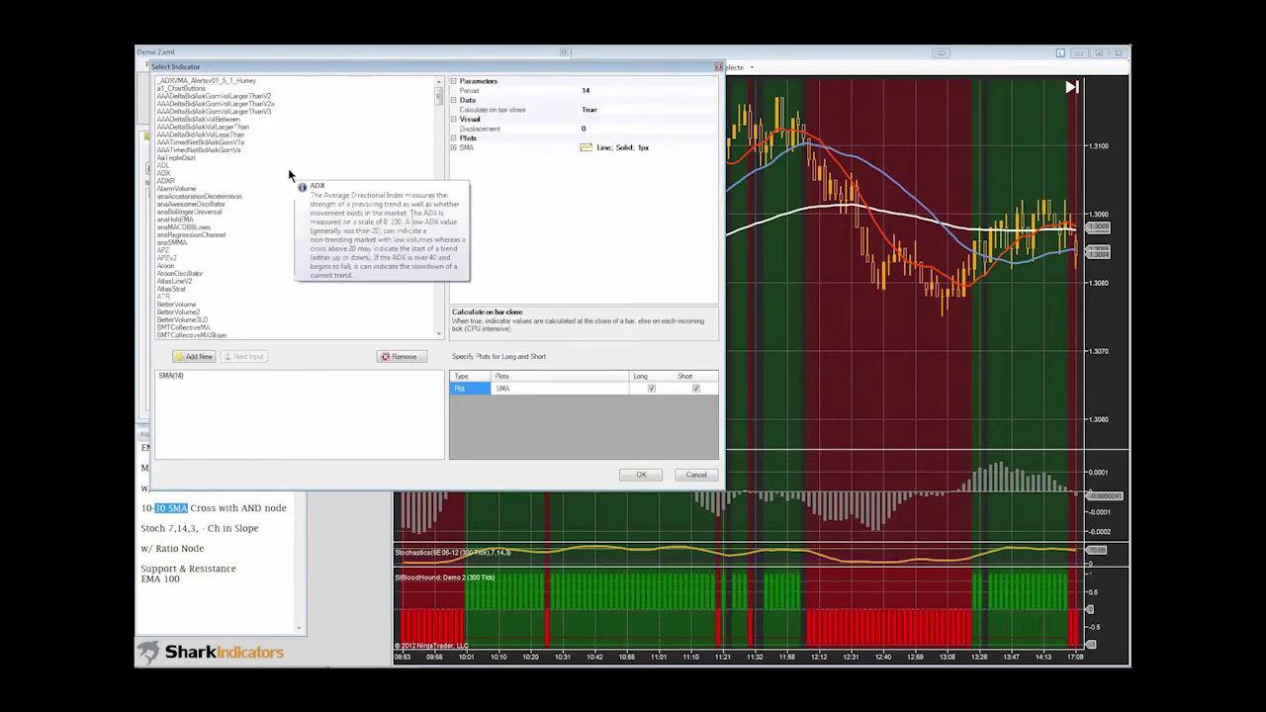
pyautogui.click(170, 205)
pyautogui.press('e')
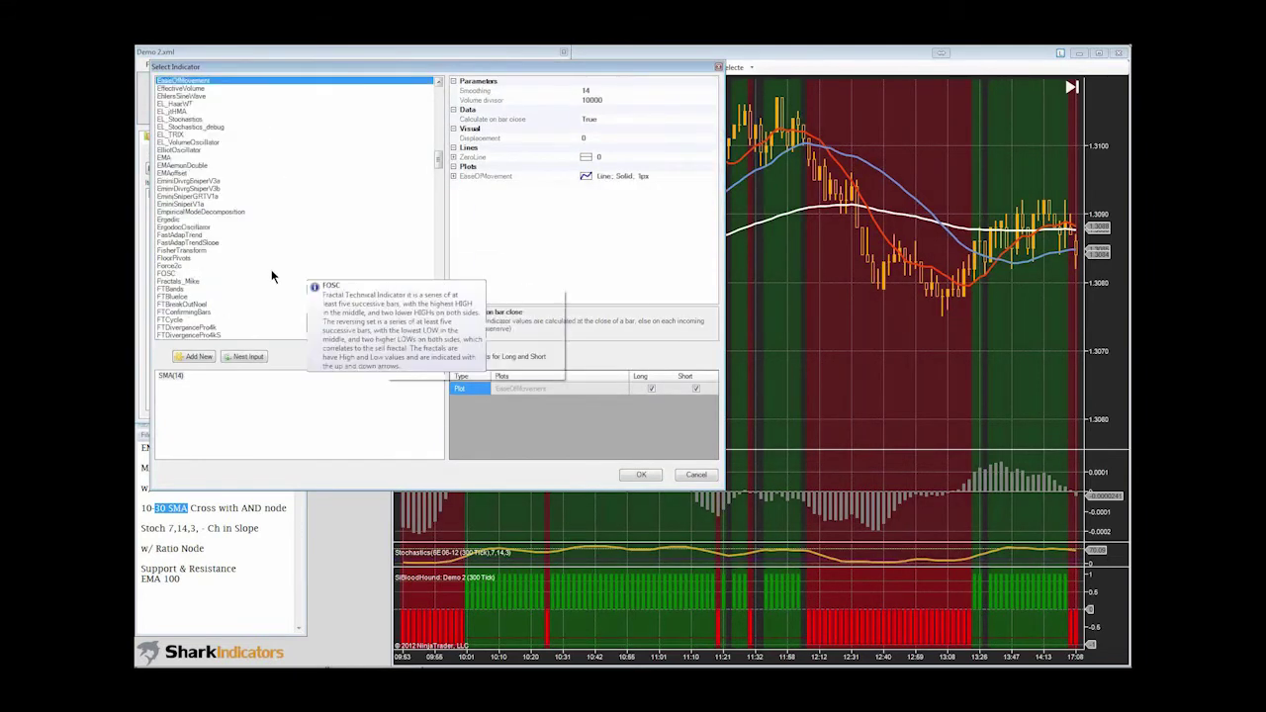
pyautogui.click(164, 157)
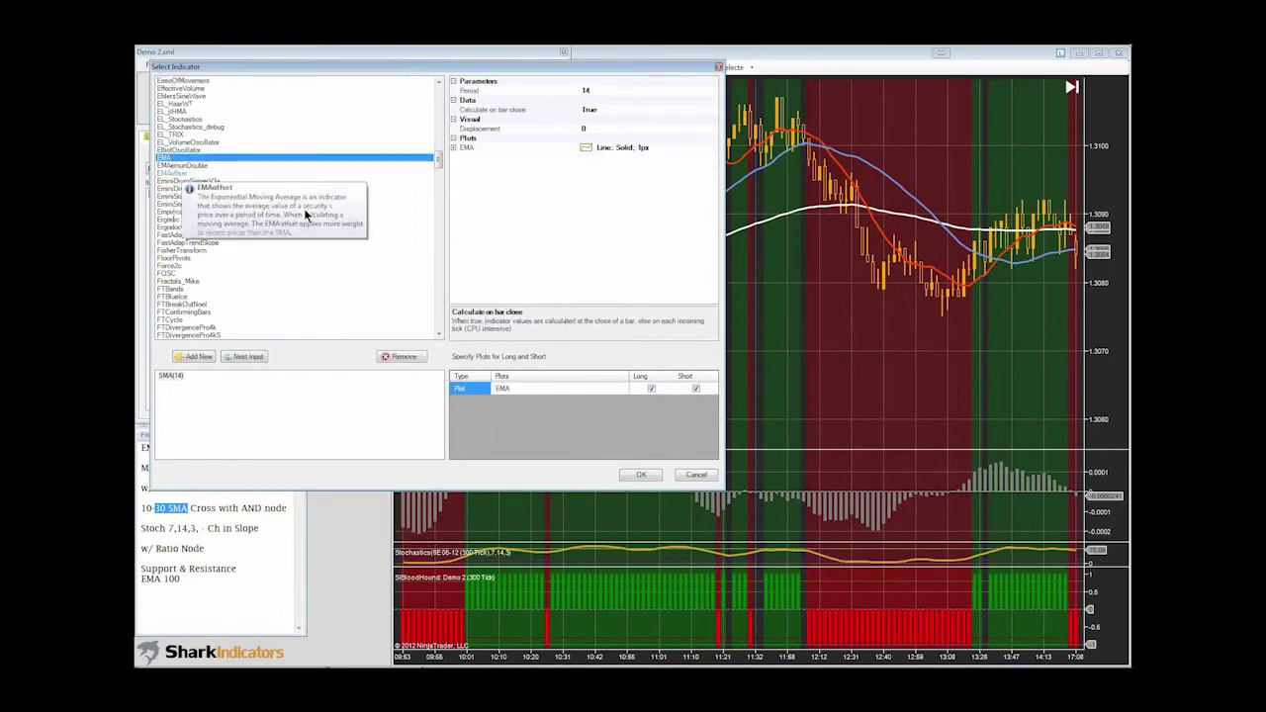
pyautogui.click(593, 90)
pyautogui.write('1')
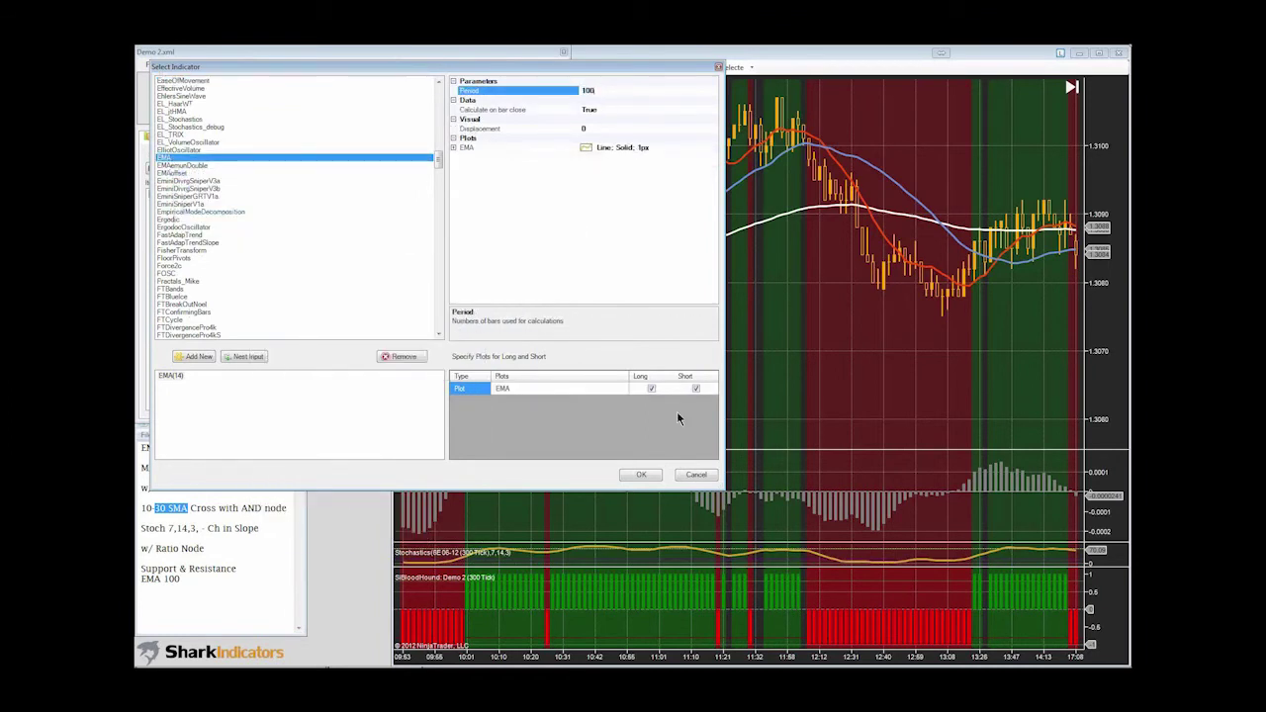
pyautogui.click(639, 476)
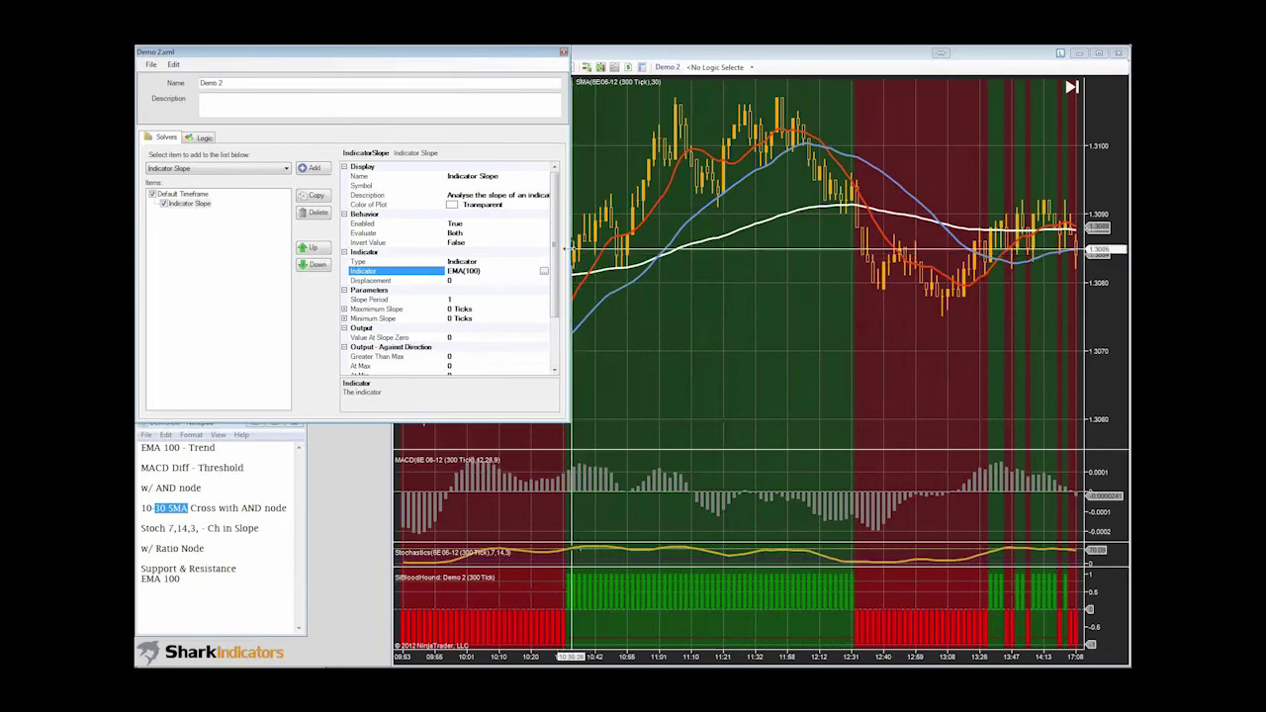
# - Resize the template window and the chart to sit side by side, and compress the chart to show more bars
pyautogui.moveTo(569, 249); pyautogui.dragTo(476, 257)
pyautogui.click(394, 436)
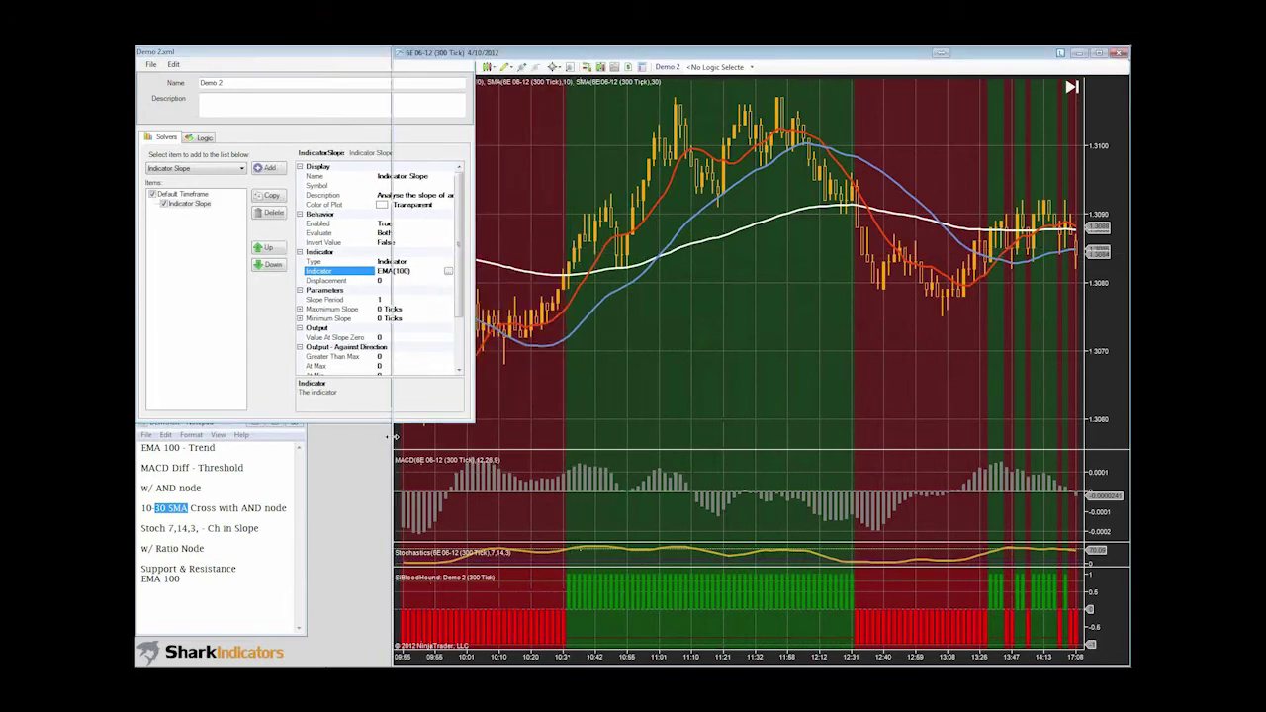
pyautogui.moveTo(395, 436); pyautogui.dragTo(479, 436)
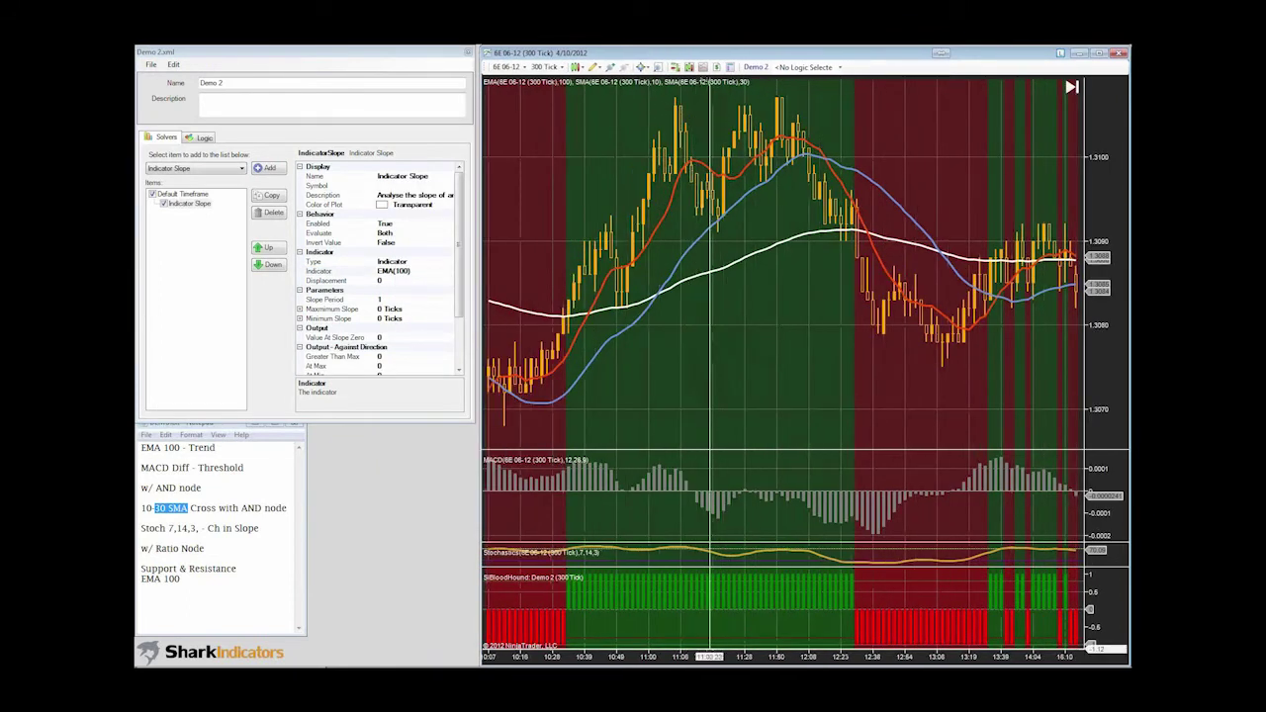
pyautogui.scroll(-1, 710, 435)
pyautogui.scroll(-1, 727, 435)
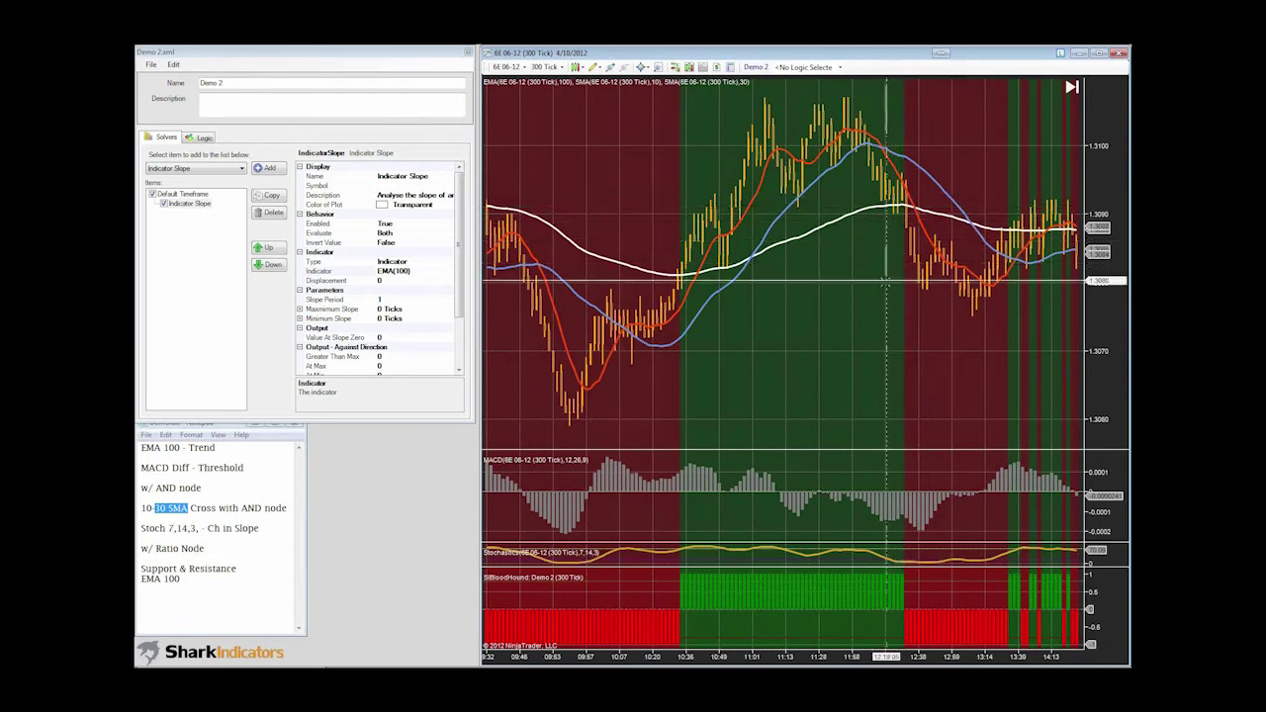
# - Rename the Indicator Slope solver as EMA 100 Slope
pyautogui.click(181, 202)
pyautogui.click(406, 175)
pyautogui.moveTo(406, 176); pyautogui.dragTo(365, 180)
pyautogui.write('EMA')
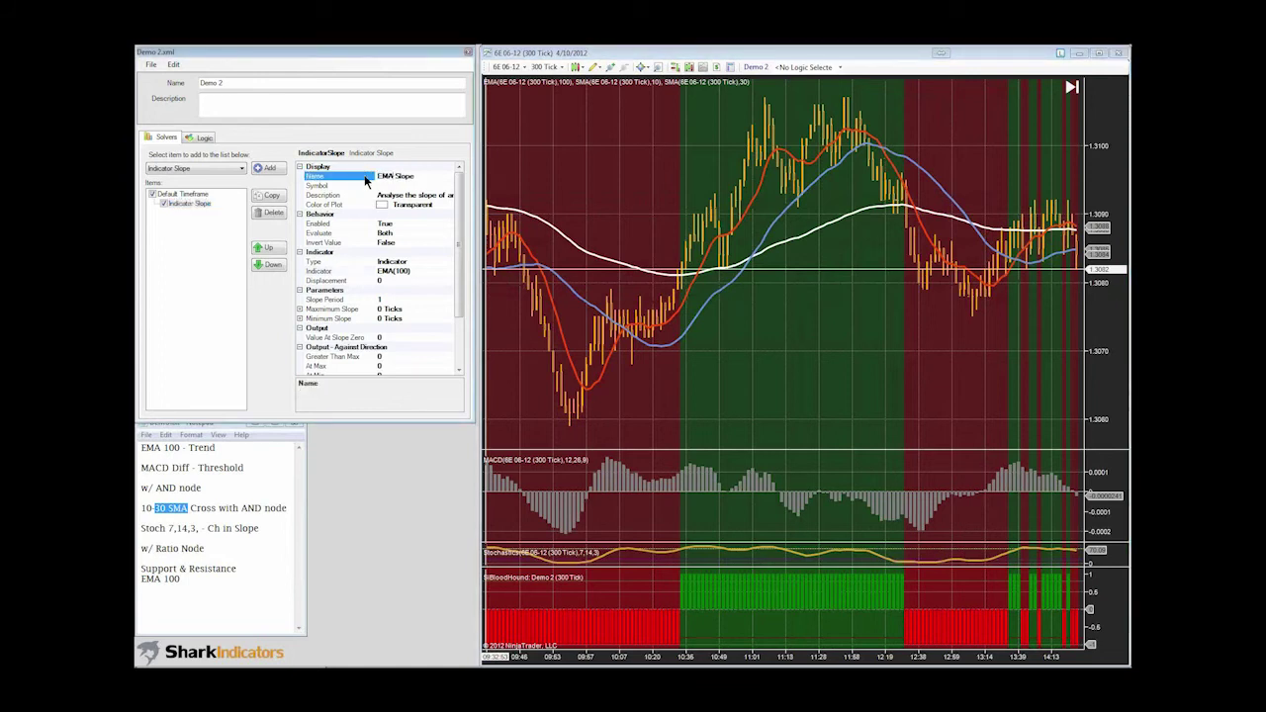
pyautogui.write(' 100')
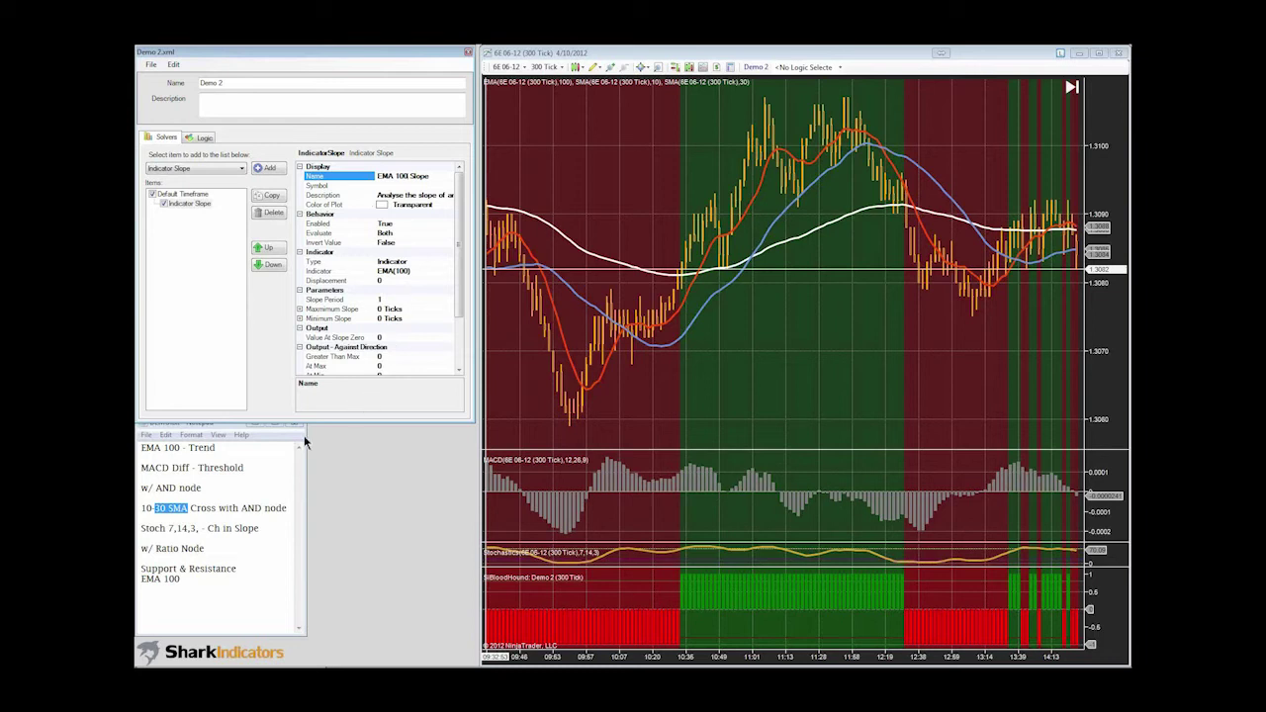
# - Highlight MACD Diff in the DEMO.txt notes and add an Indicator Threshold solver to the Default Timeframe
pyautogui.click(153, 473)
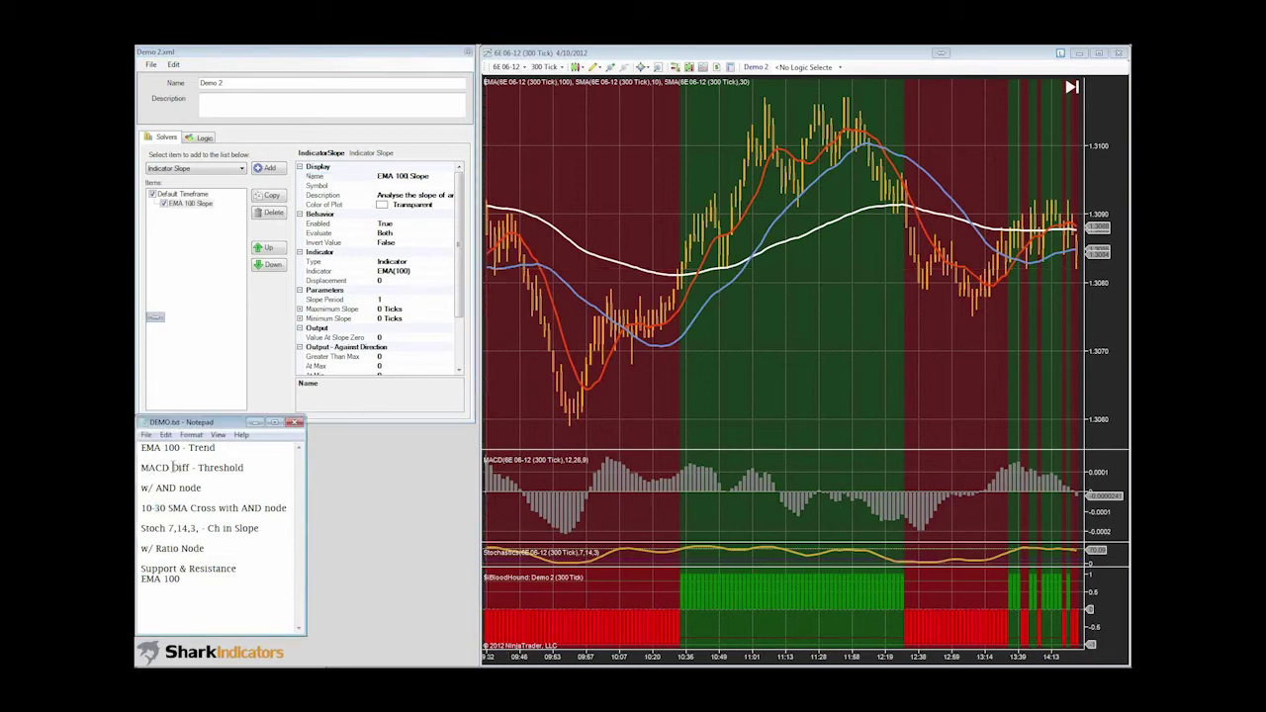
pyautogui.moveTo(142, 467); pyautogui.dragTo(188, 471)
pyautogui.click(242, 170)
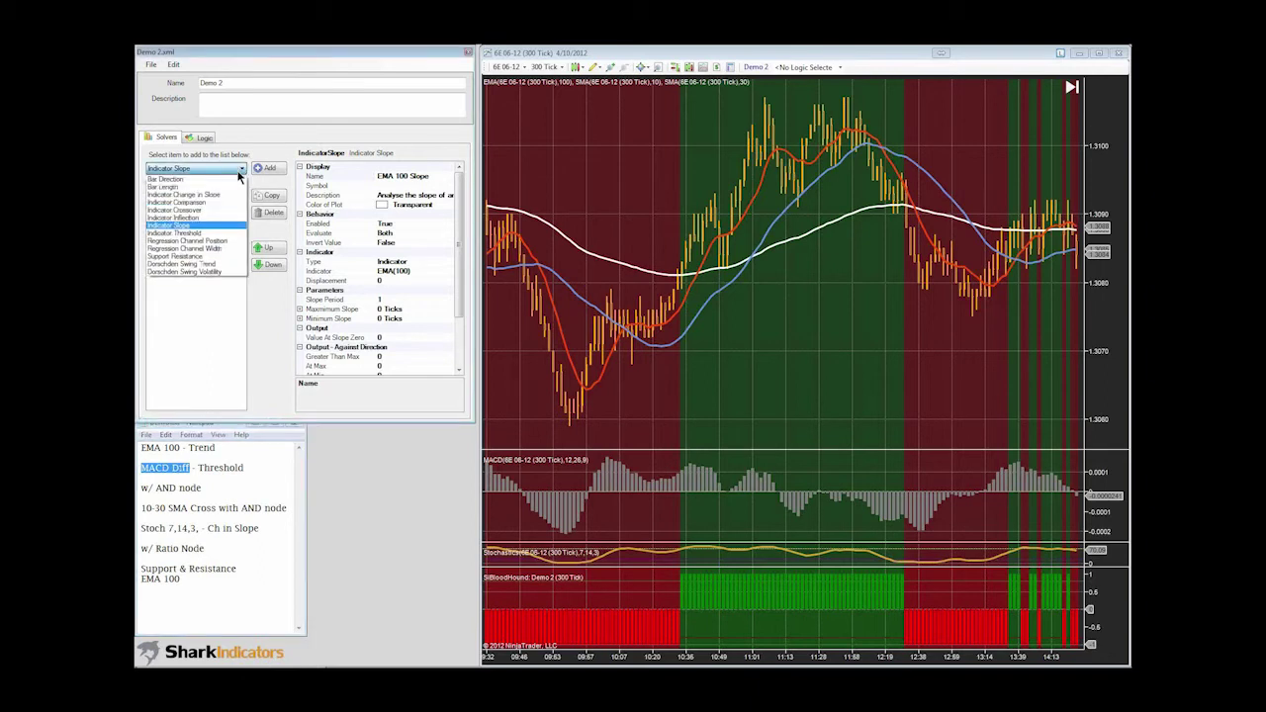
pyautogui.click(188, 234)
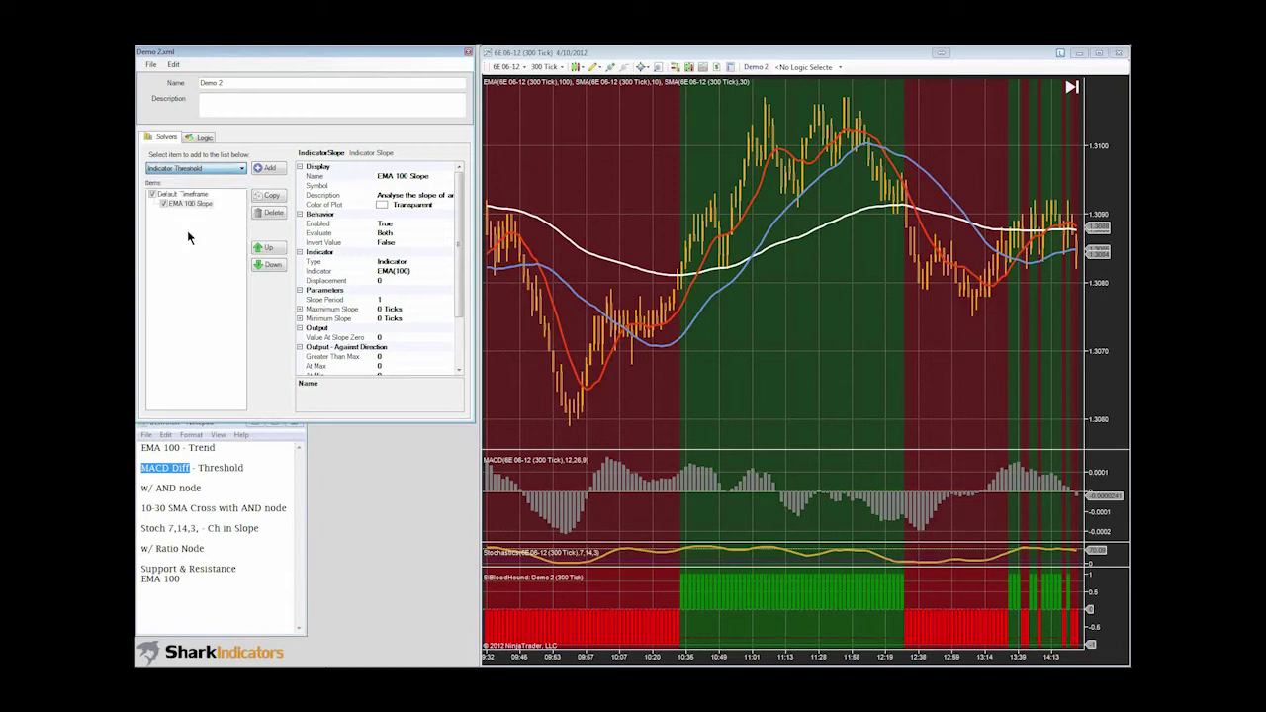
pyautogui.click(271, 170)
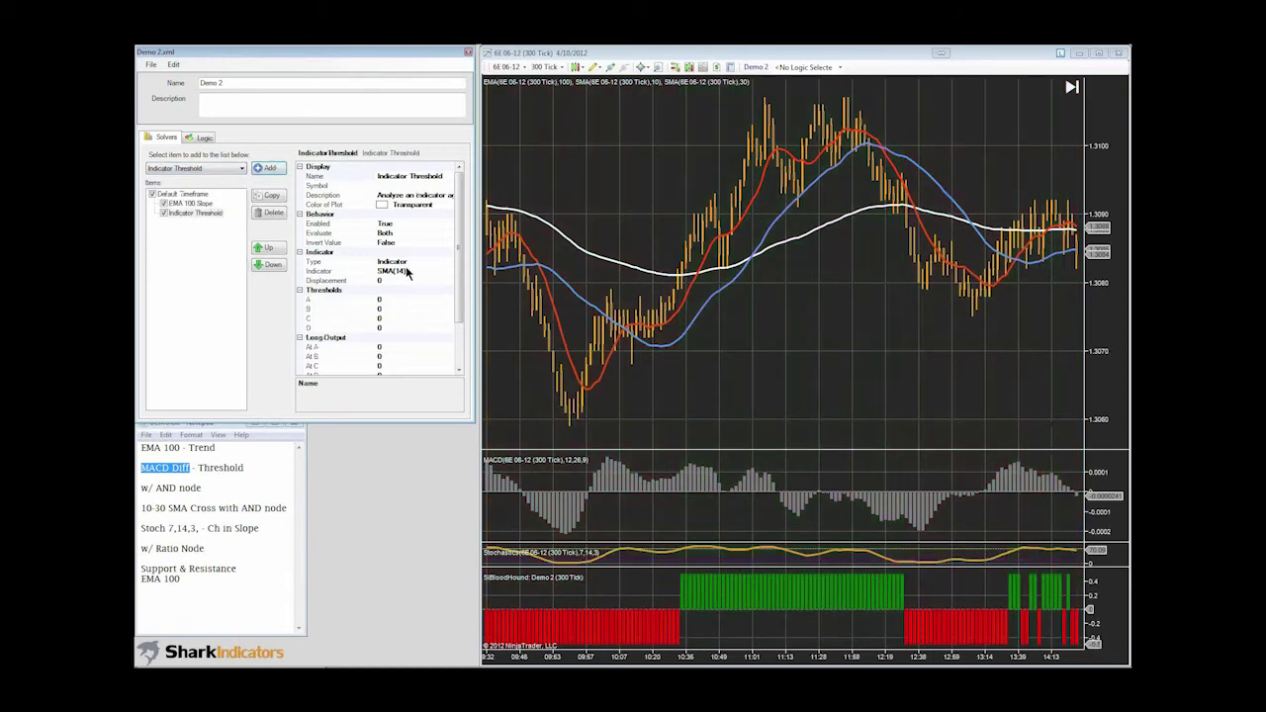
# - Set the Indicator Threshold solver's indicator to MACD(12,26,9), using the Diff plot for both Long and Short, and make the template window slightly taller
pyautogui.click(410, 271)
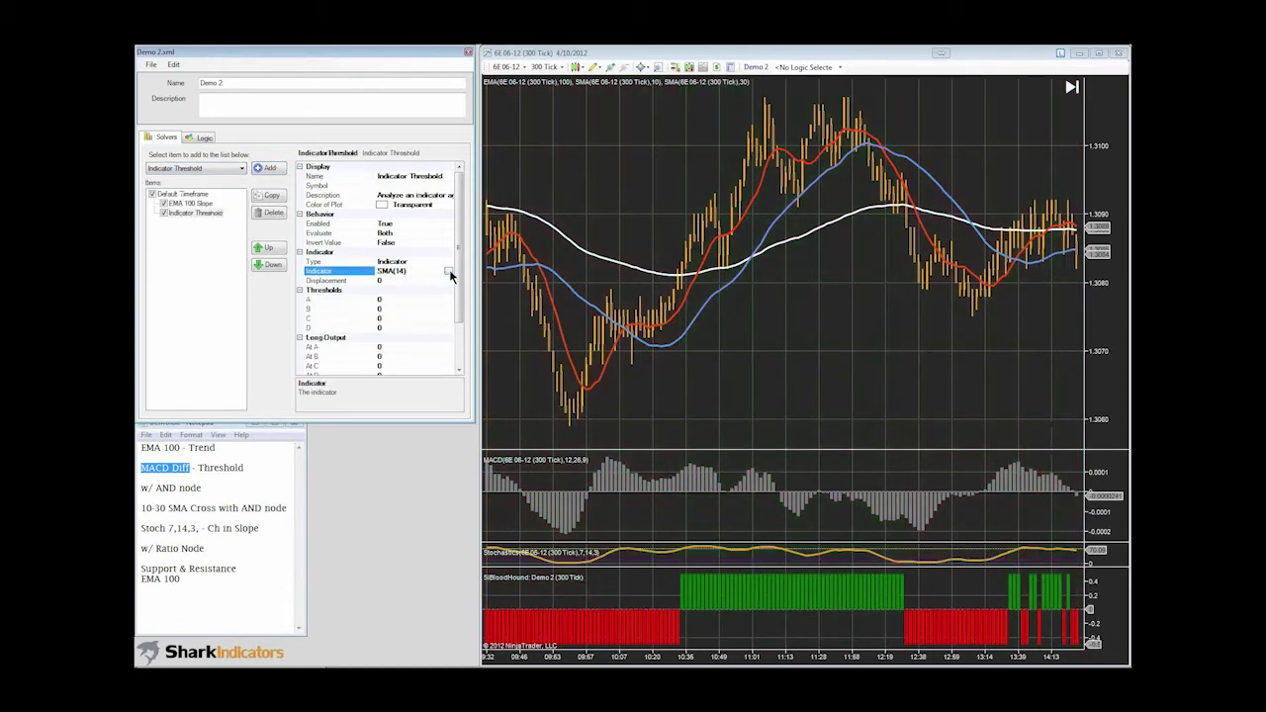
pyautogui.click(449, 272)
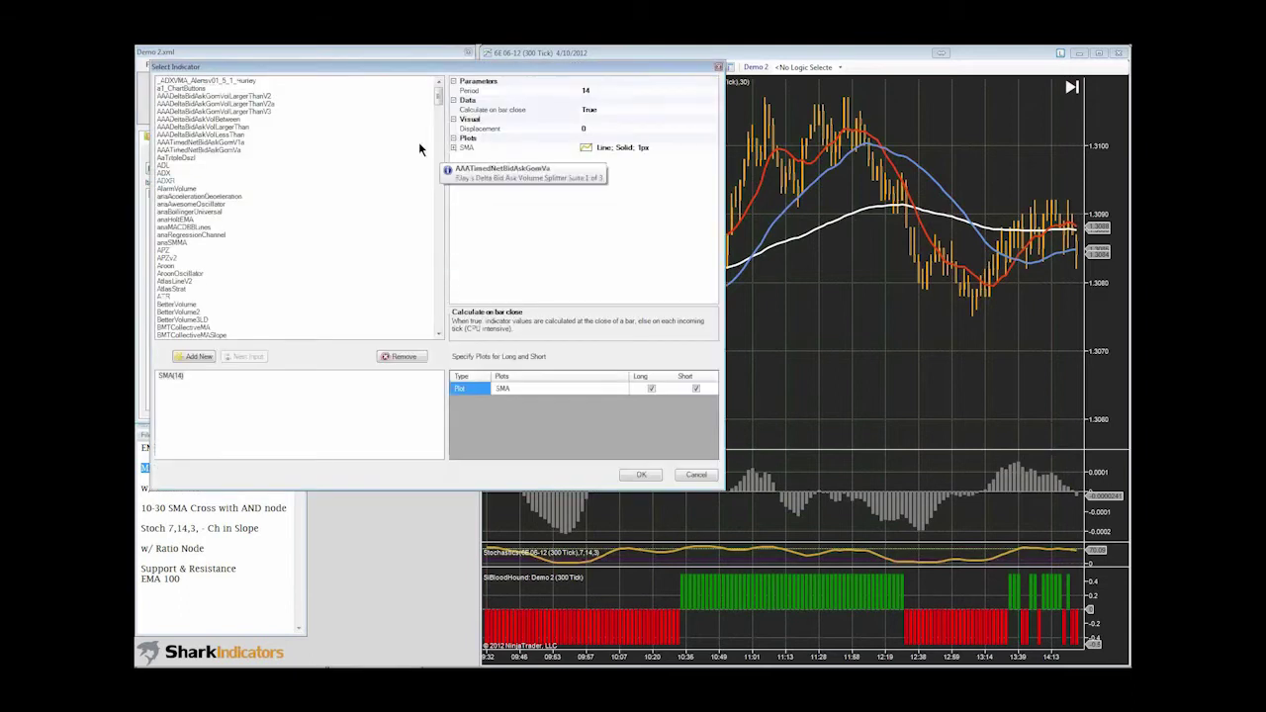
pyautogui.click(190, 234)
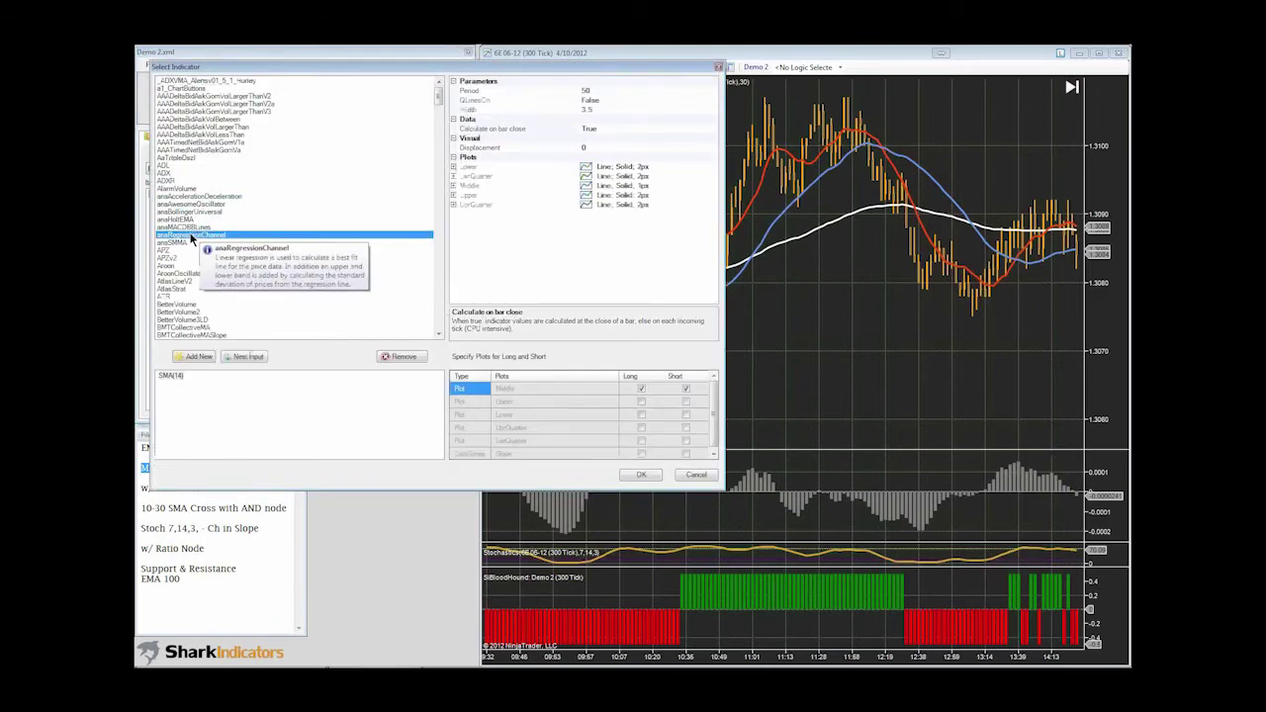
pyautogui.press('m')
pyautogui.click(190, 357)
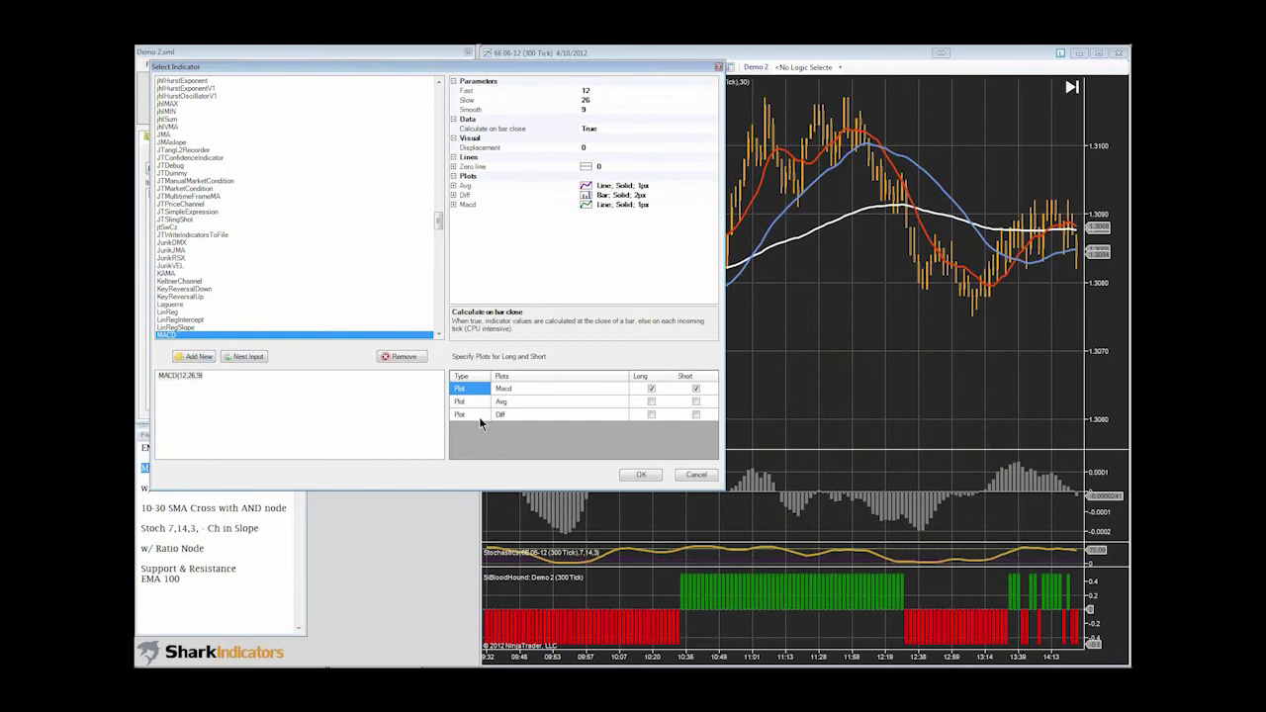
pyautogui.click(518, 415)
pyautogui.click(652, 416)
pyautogui.click(697, 414)
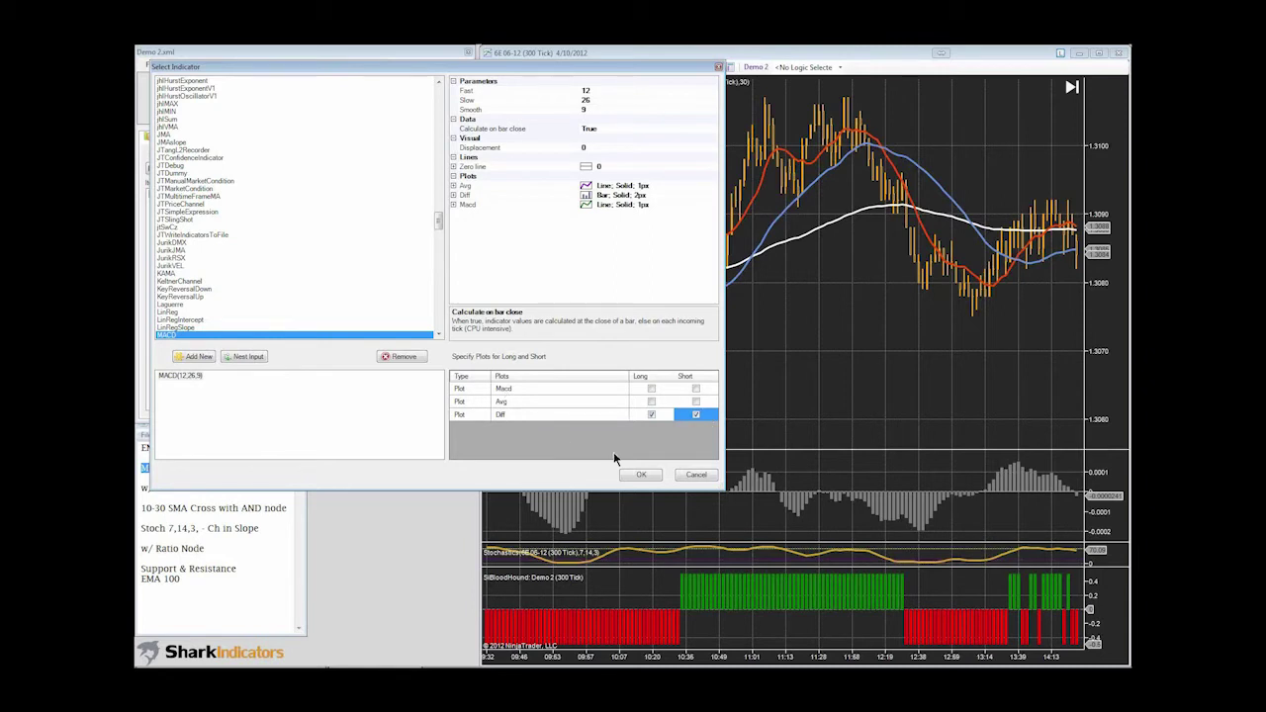
pyautogui.click(643, 477)
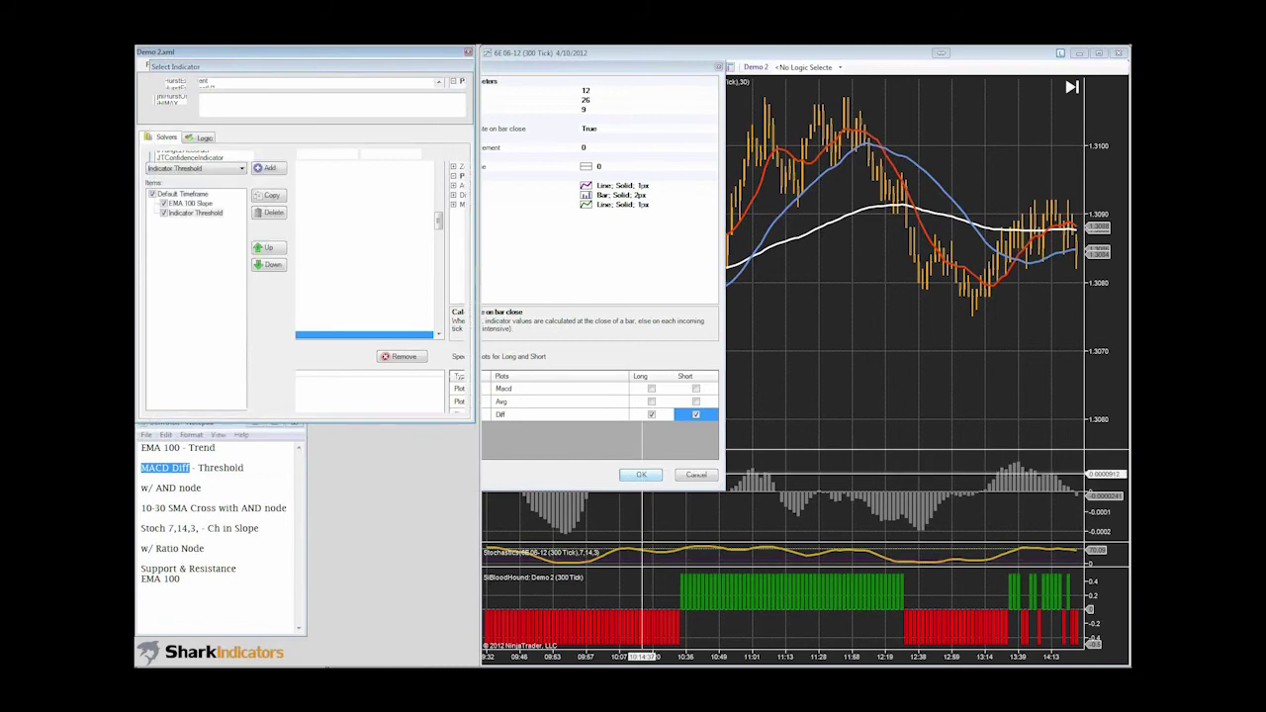
pyautogui.moveTo(396, 423); pyautogui.dragTo(396, 431)
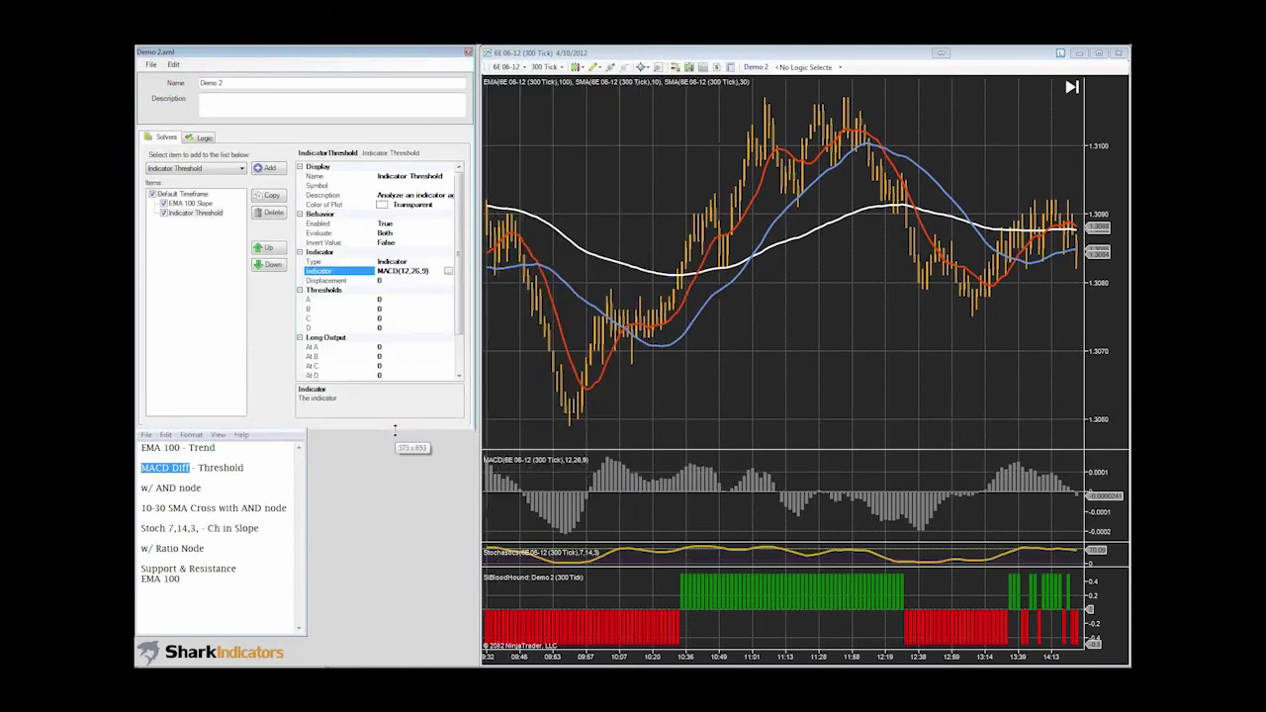
# - Disable the EMA 100 Slope solver and set the threshold solver's Long Output At A and Short Output At D to 1
pyautogui.click(165, 211)
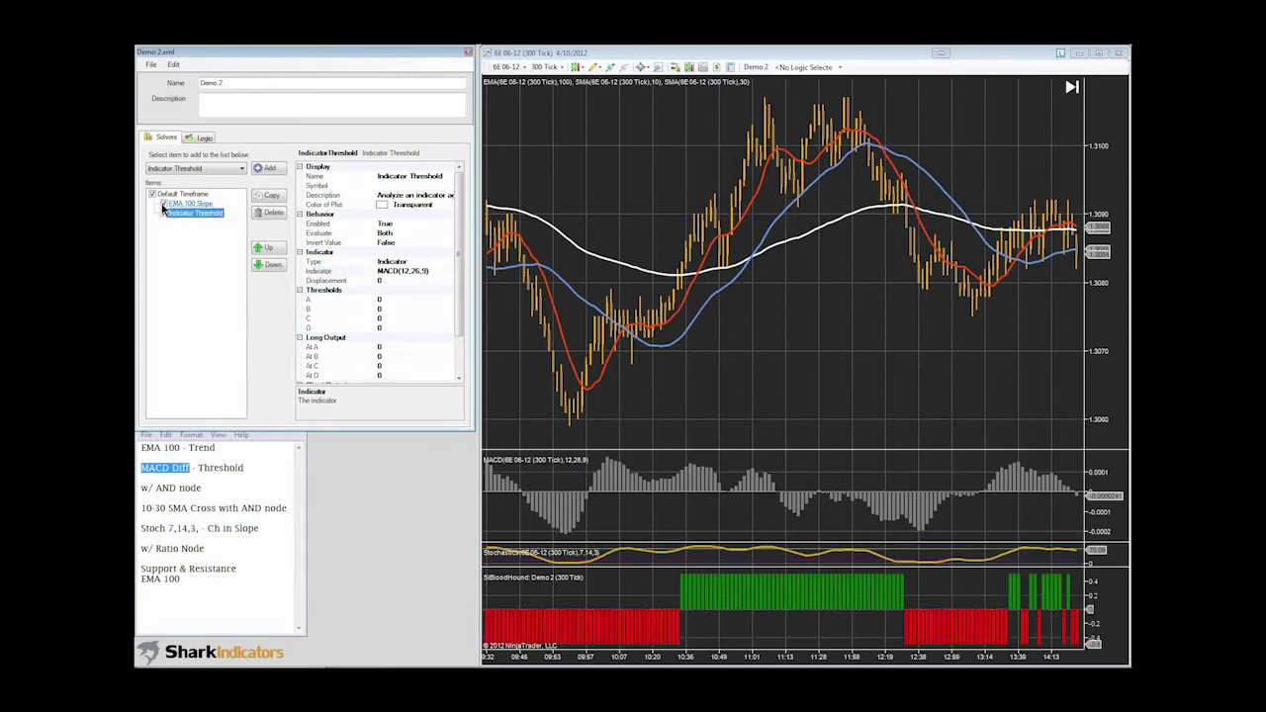
pyautogui.click(163, 203)
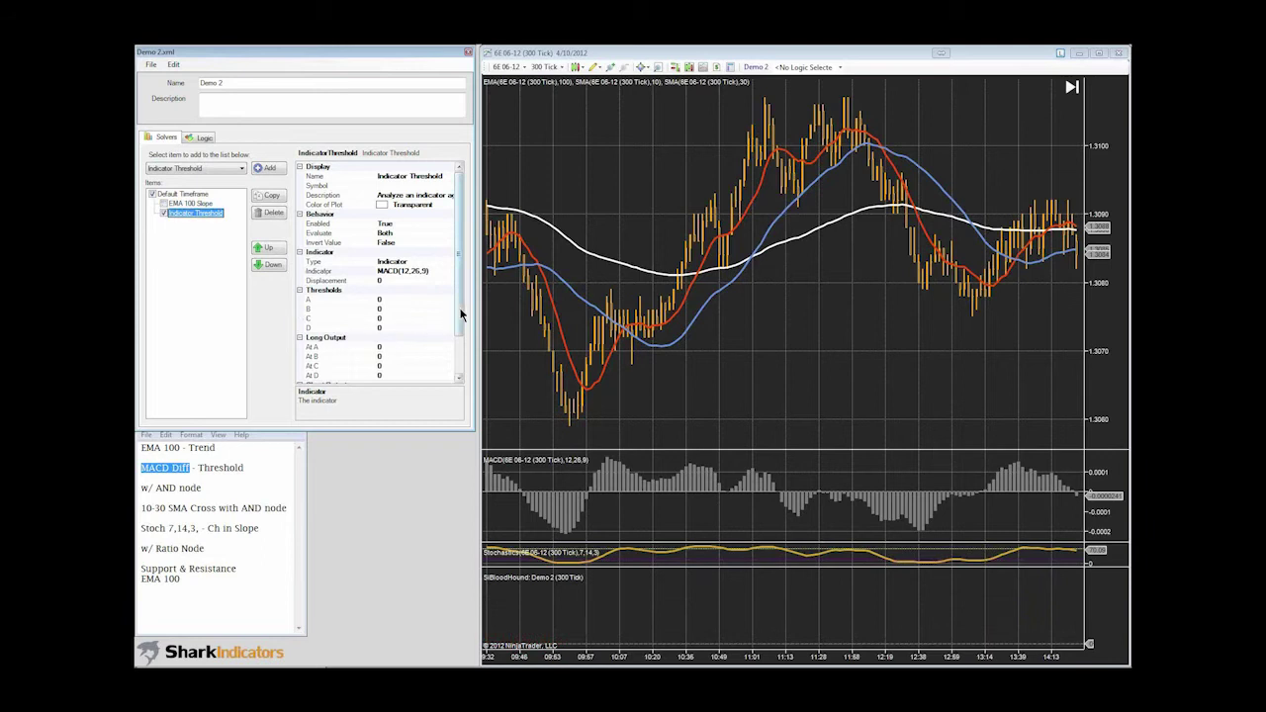
pyautogui.scroll(-2, 461, 314)
pyautogui.click(387, 300)
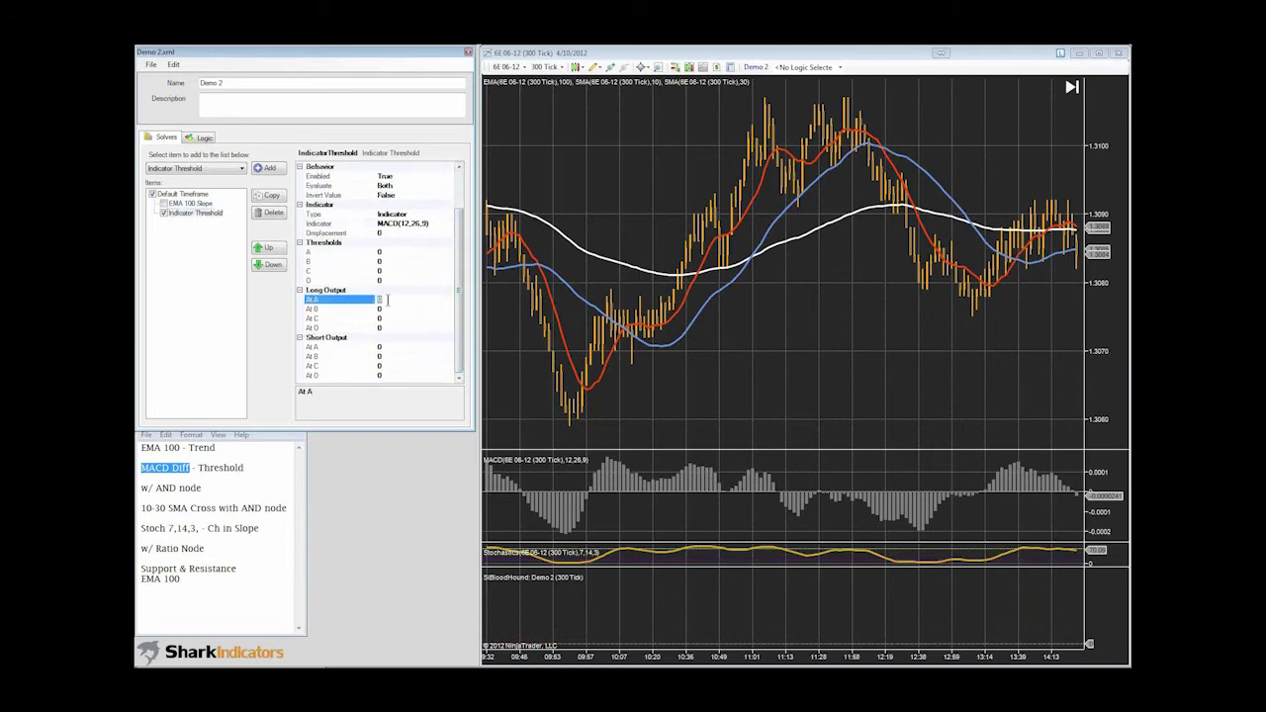
pyautogui.write('1')
pyautogui.click(391, 375)
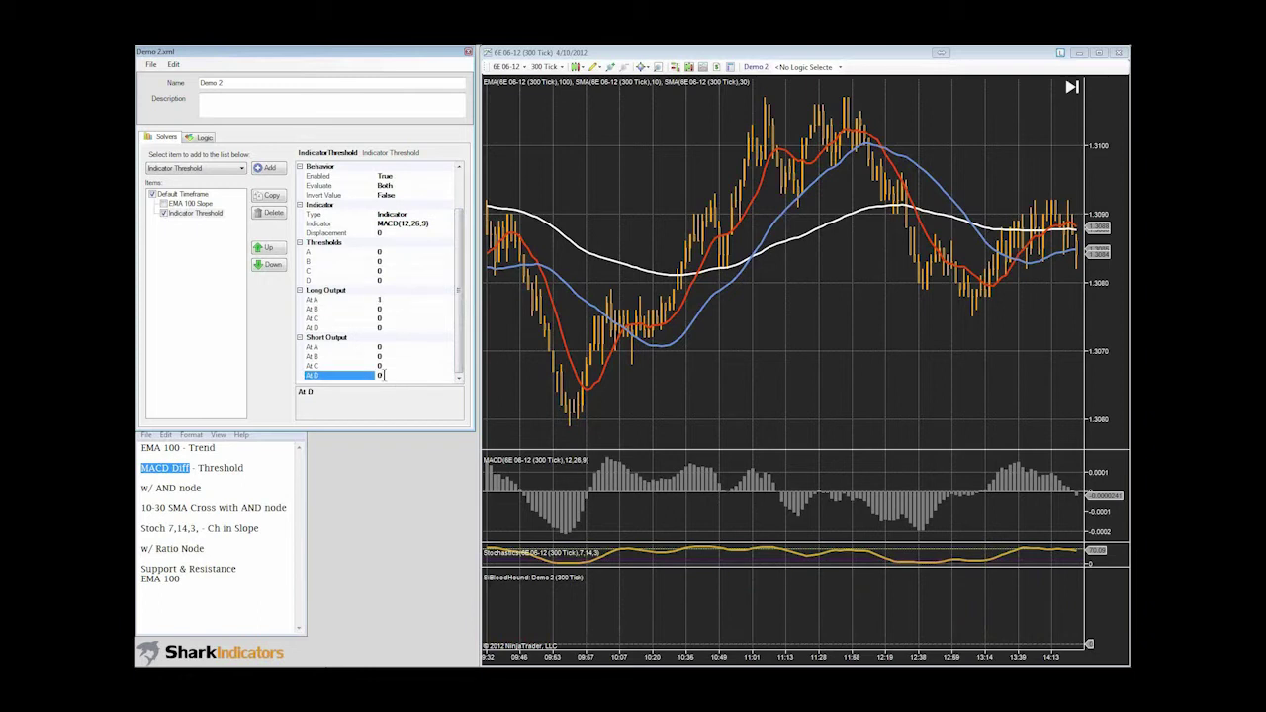
pyautogui.write('1')
pyautogui.click(388, 366)
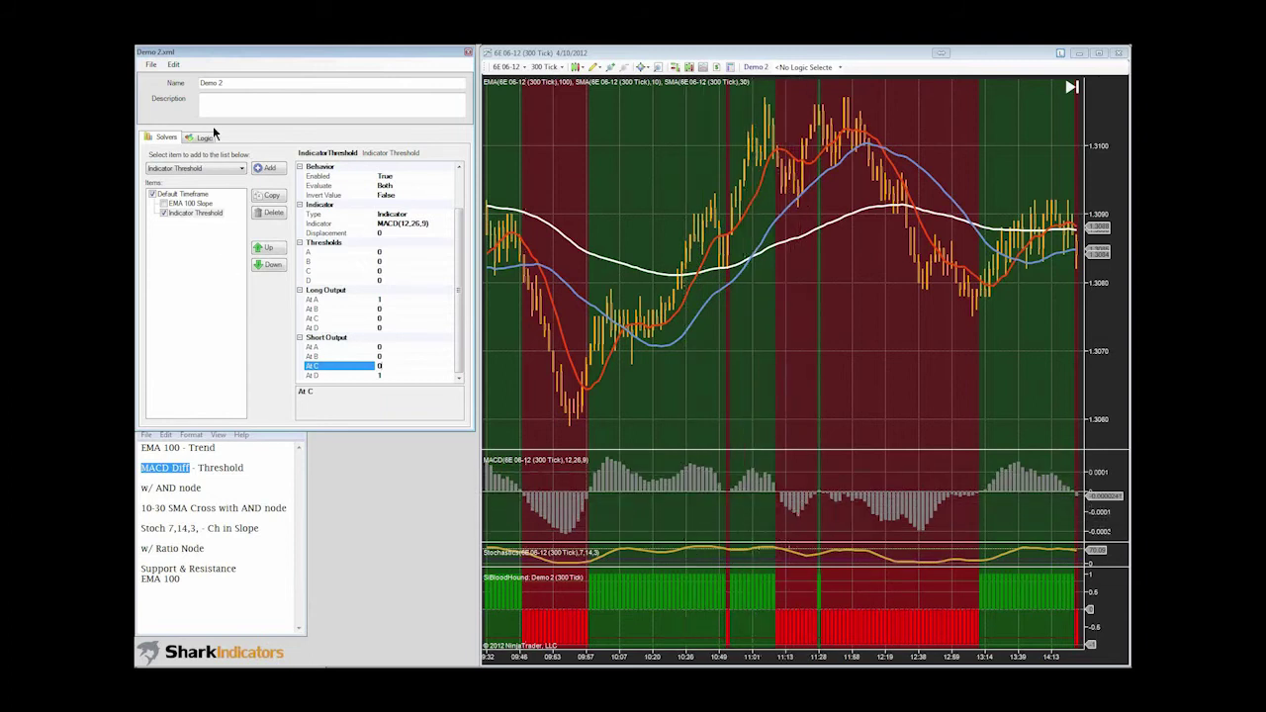
# - Re-enable the EMA 100 Slope solver and open the template's logic editor
pyautogui.click(164, 208)
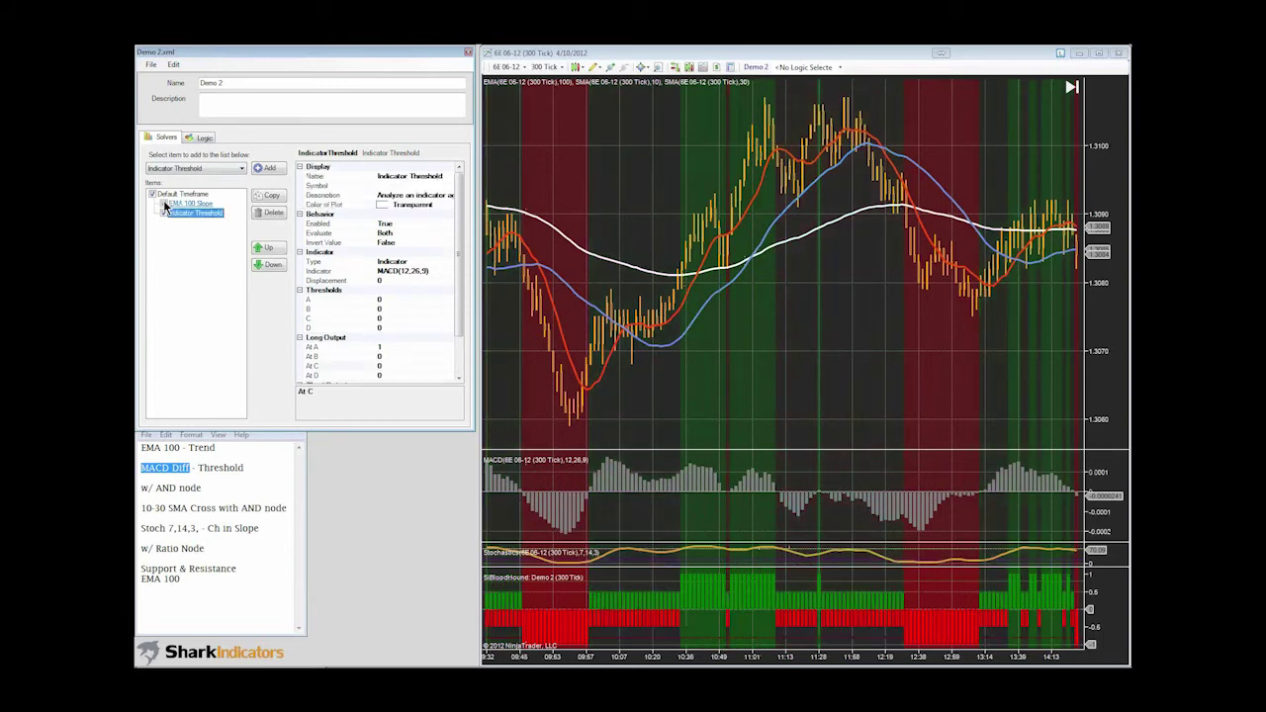
pyautogui.click(205, 140)
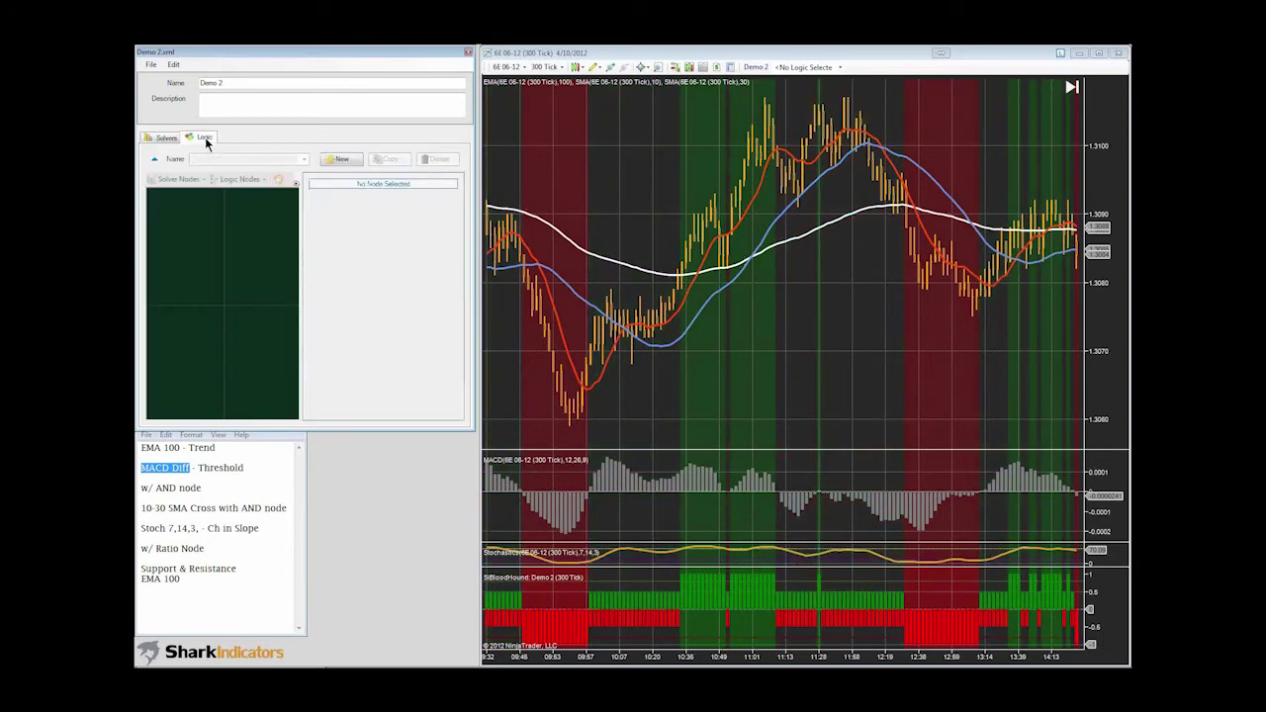
# - Create a new logic named demo 2, enlarging the node canvas and the template window to make room
pyautogui.moveTo(302, 246); pyautogui.dragTo(338, 255)
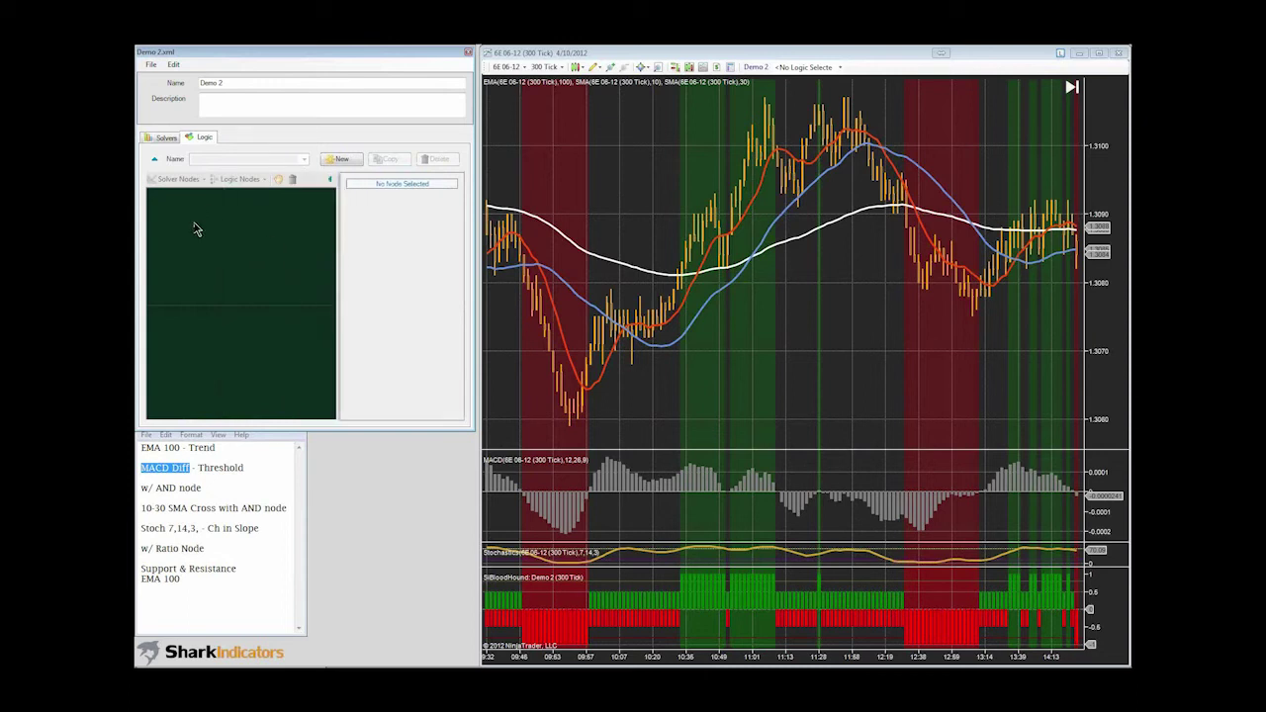
pyautogui.click(342, 160)
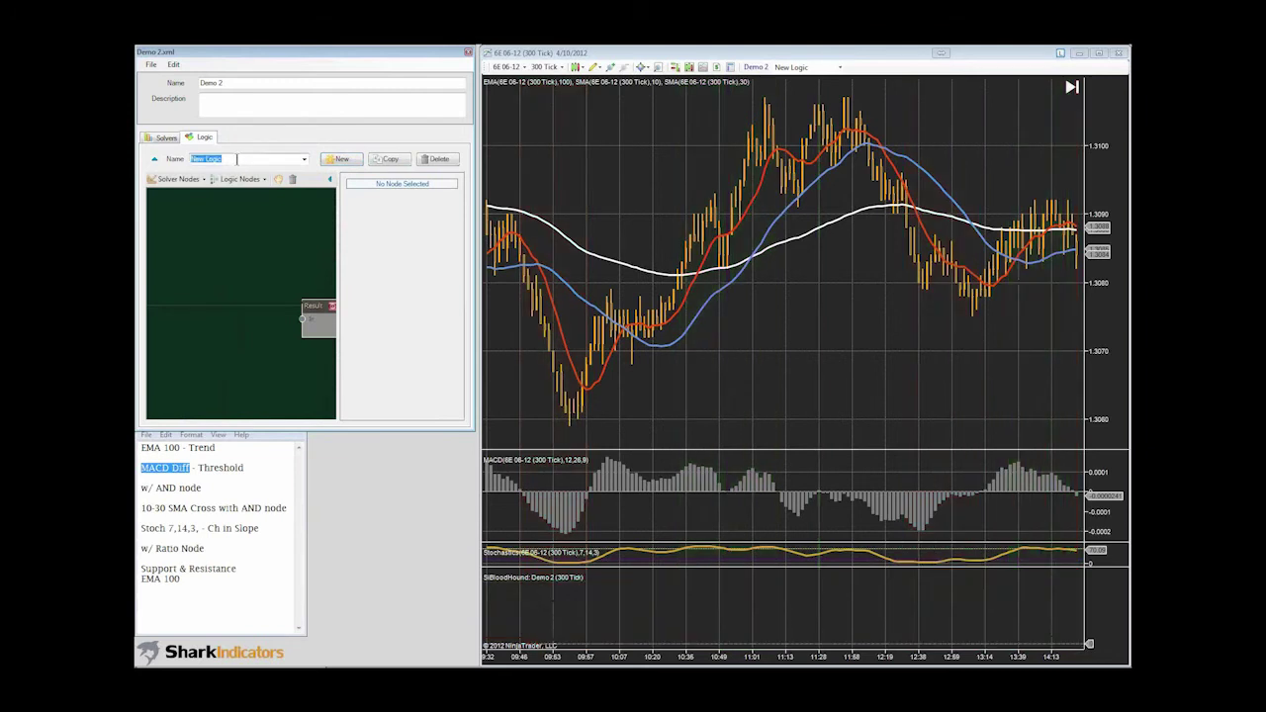
pyautogui.write('demo 2')
pyautogui.moveTo(474, 430); pyautogui.dragTo(590, 490)
# - Add the EMA 100 Slope and Indicator Threshold solver nodes to the logic canvas, stacked one above the other beside Result
pyautogui.rightClick(220, 264)
pyautogui.click(267, 327)
pyautogui.moveTo(274, 333); pyautogui.dragTo(212, 262)
pyautogui.rightClick(216, 362)
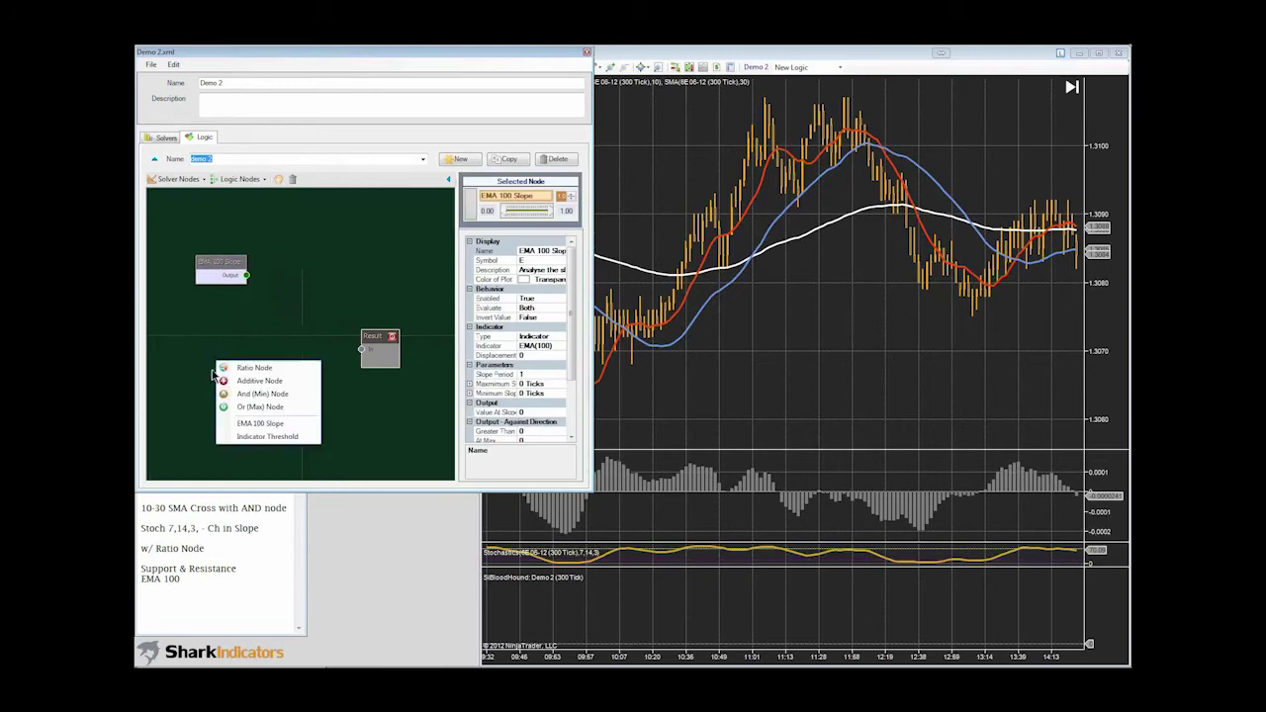
pyautogui.click(255, 444)
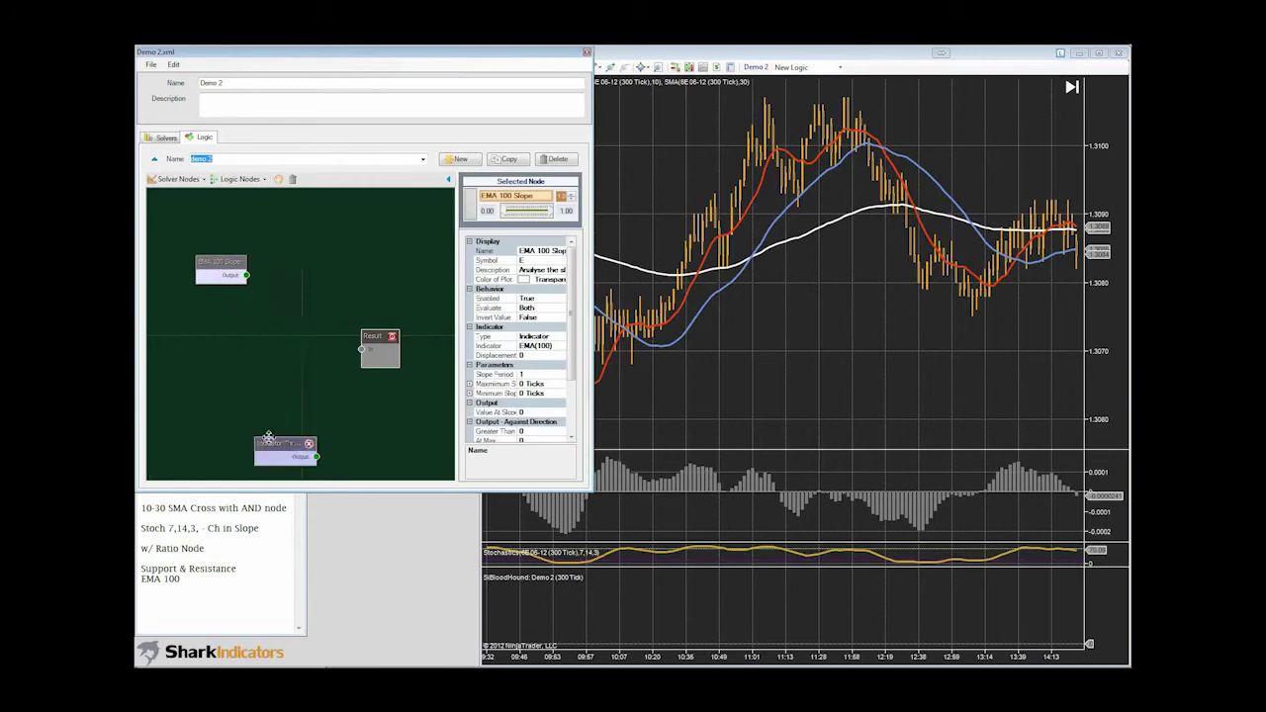
pyautogui.moveTo(269, 443); pyautogui.dragTo(210, 342)
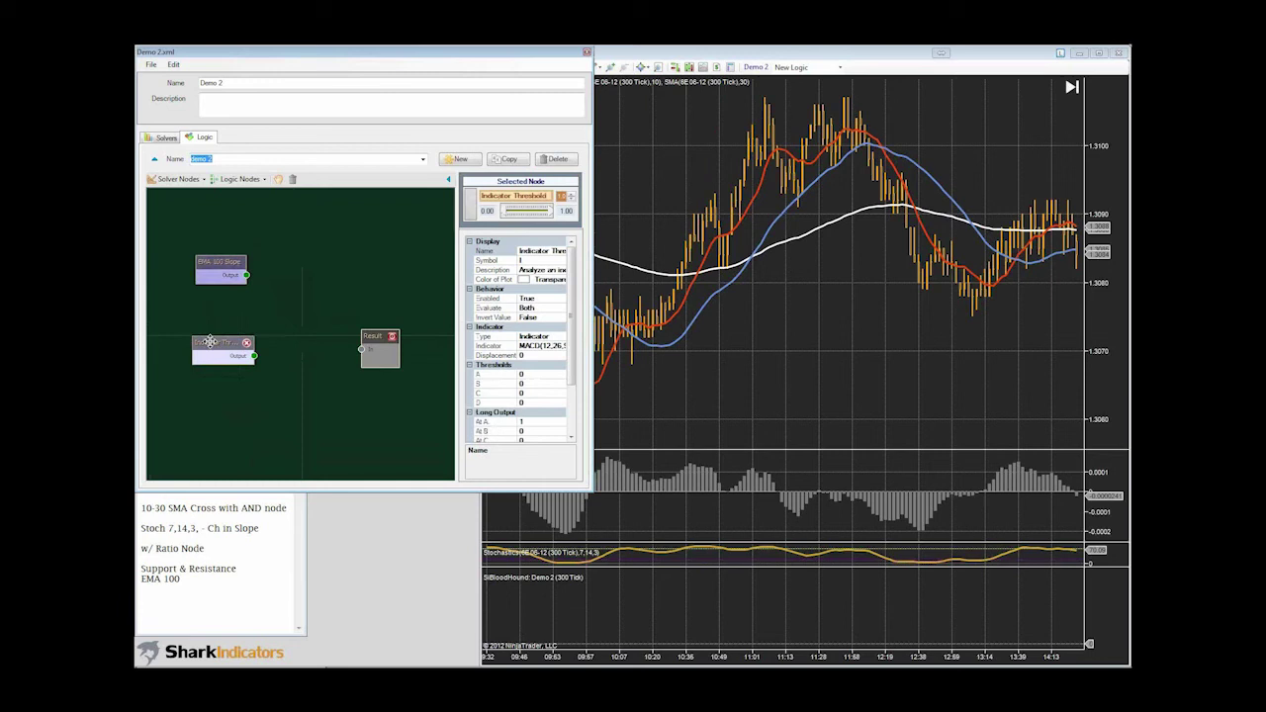
# - Rename the Indicator Threshold node to MACD Diff Threshold, widening the node properties area
pyautogui.click(539, 252)
pyautogui.moveTo(457, 273); pyautogui.dragTo(411, 273)
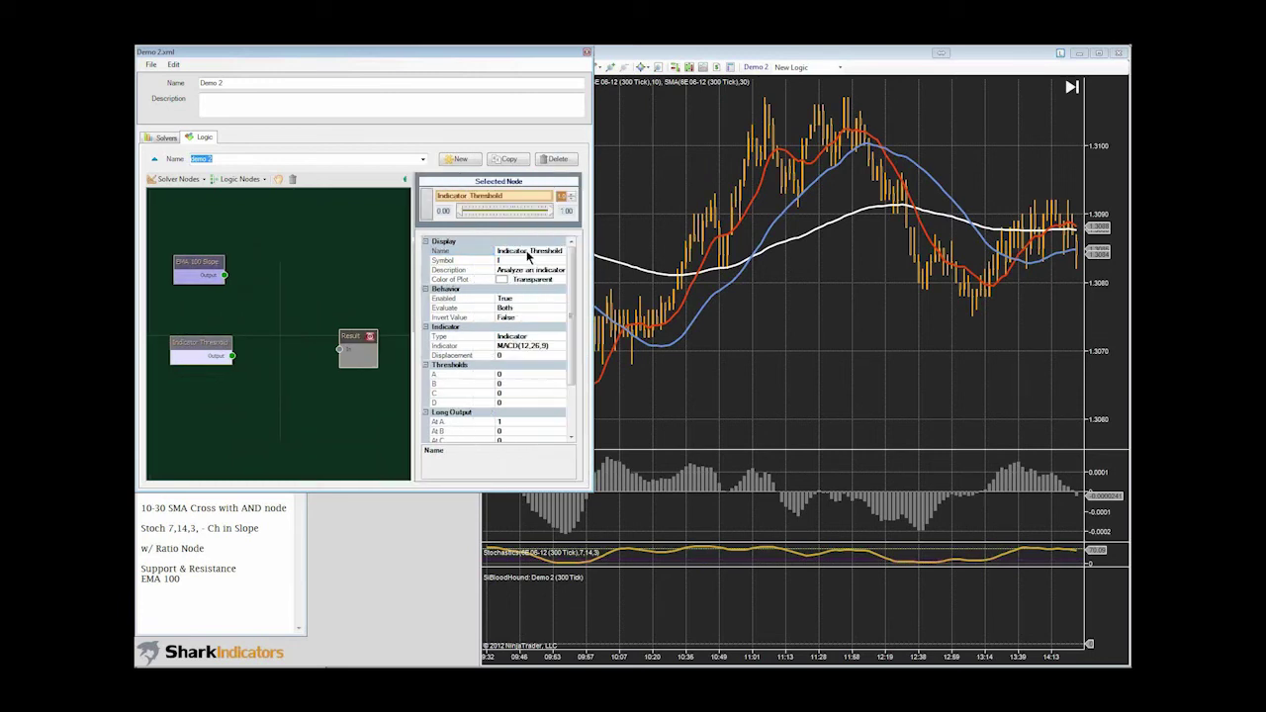
pyautogui.click(528, 253)
pyautogui.moveTo(528, 252); pyautogui.dragTo(496, 253)
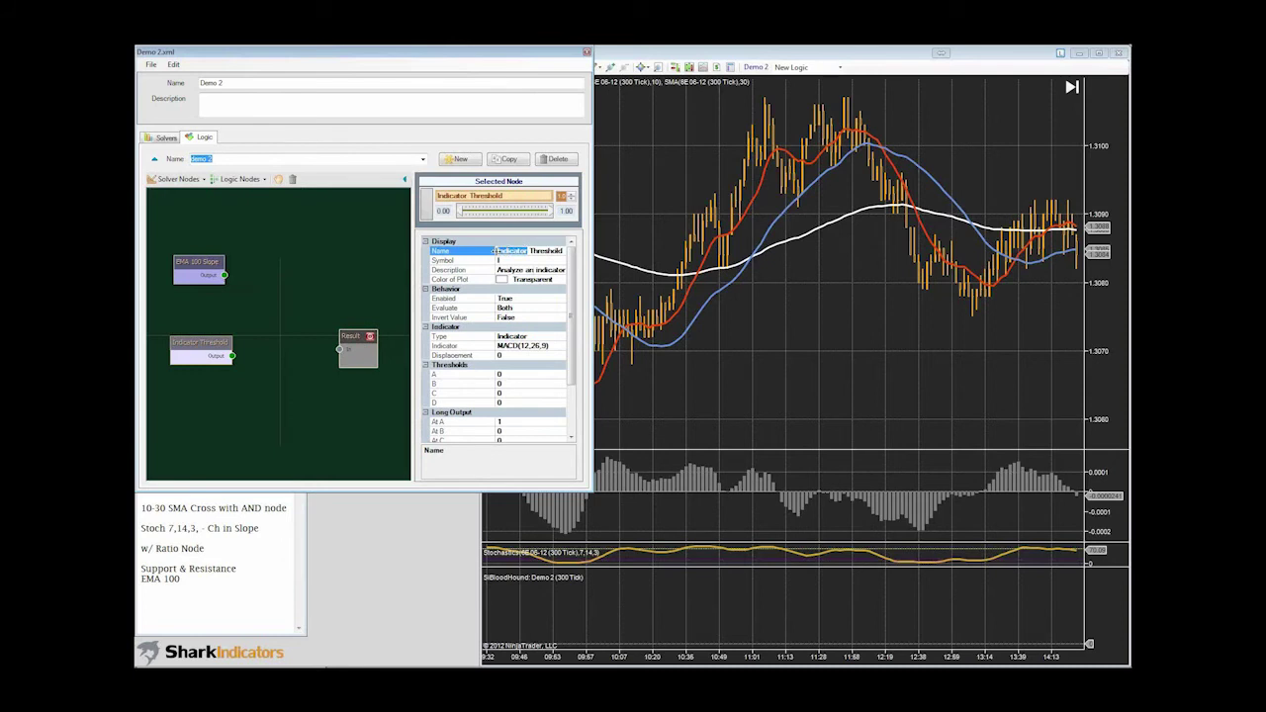
pyautogui.write('MACD Diff')
pyautogui.click(283, 330)
# - Connect the EMA 100 Slope output to Result and place an And (Min) node between the solver nodes and Result
pyautogui.moveTo(225, 275); pyautogui.dragTo(324, 351)
pyautogui.moveTo(203, 346); pyautogui.dragTo(196, 353)
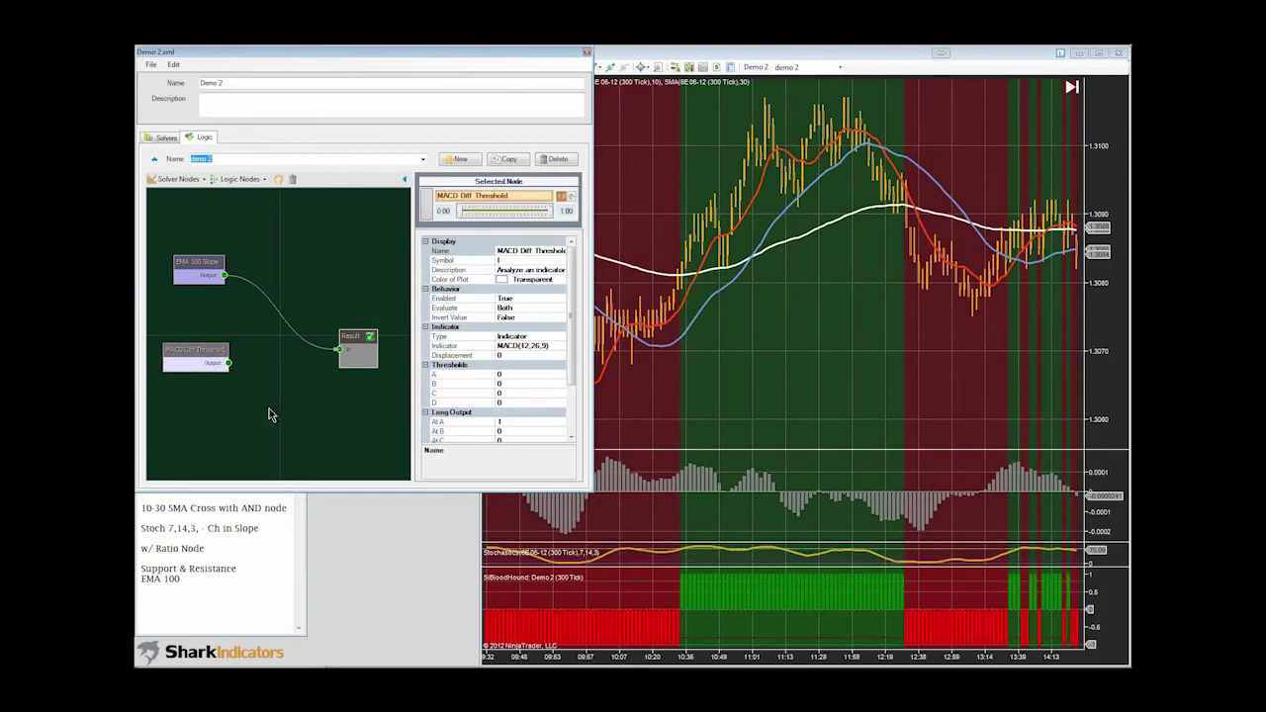
pyautogui.moveTo(265, 354)
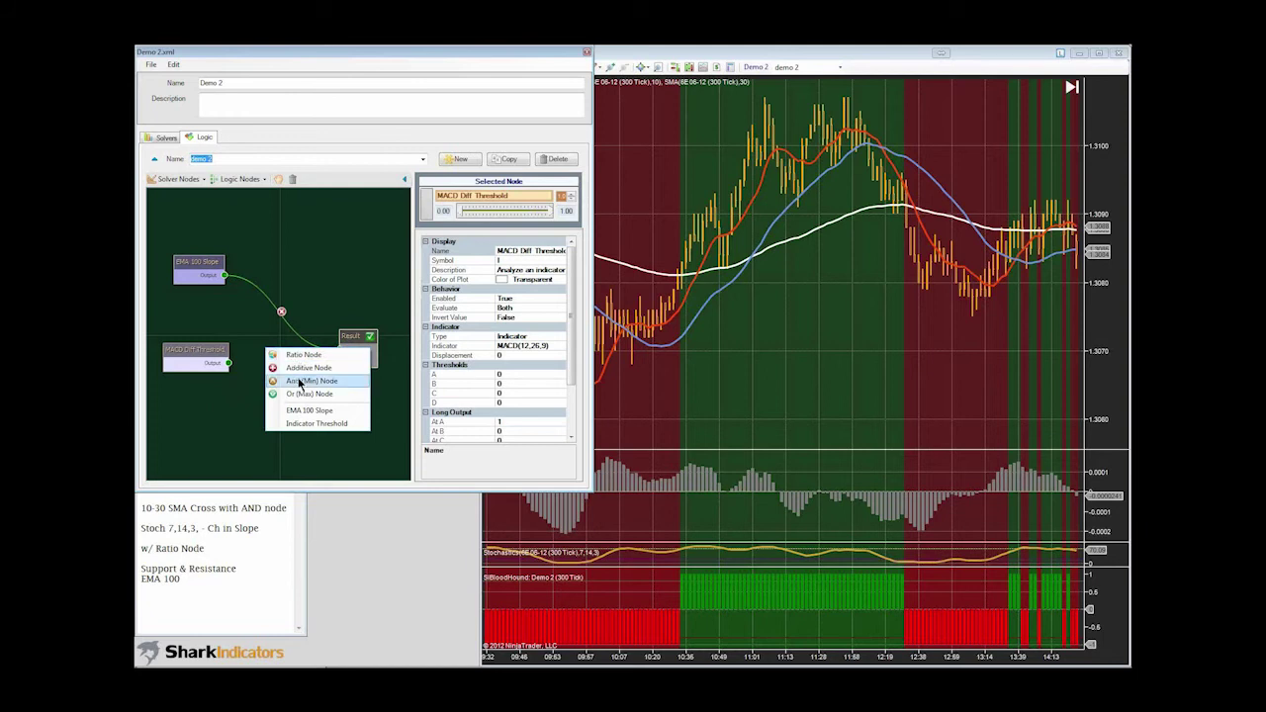
pyautogui.click(297, 381)
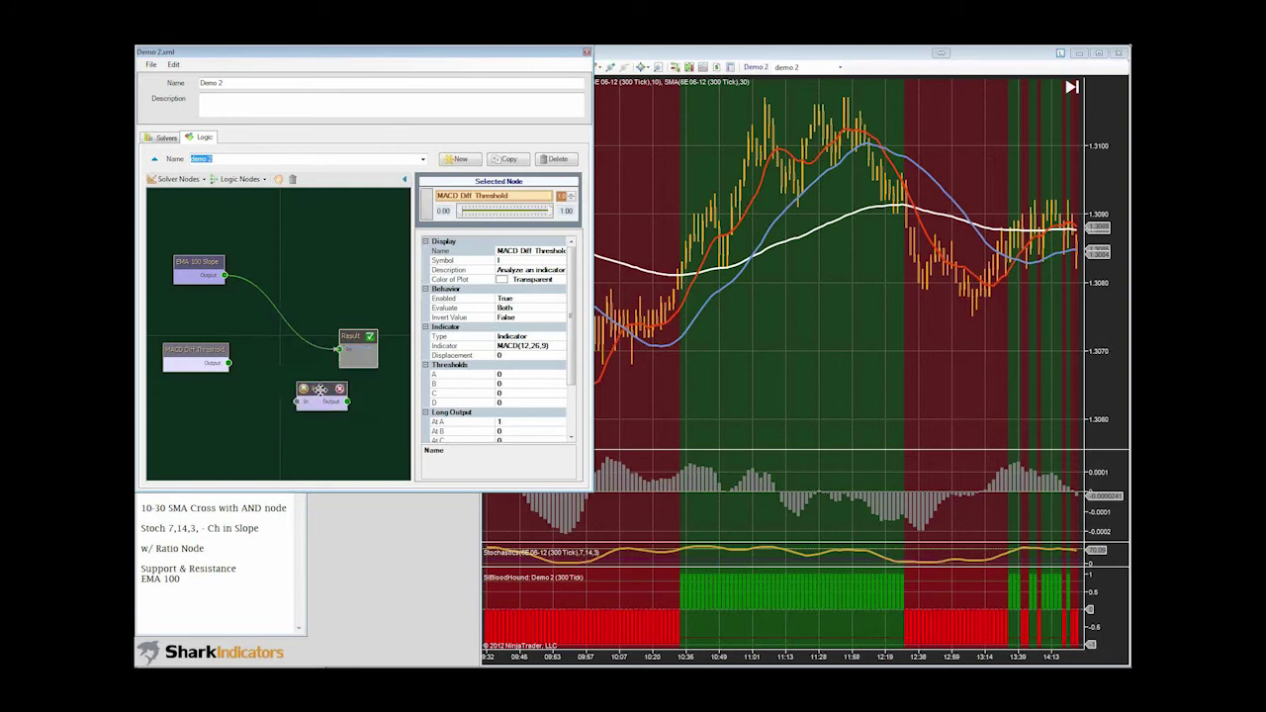
pyautogui.moveTo(292, 368); pyautogui.dragTo(281, 313)
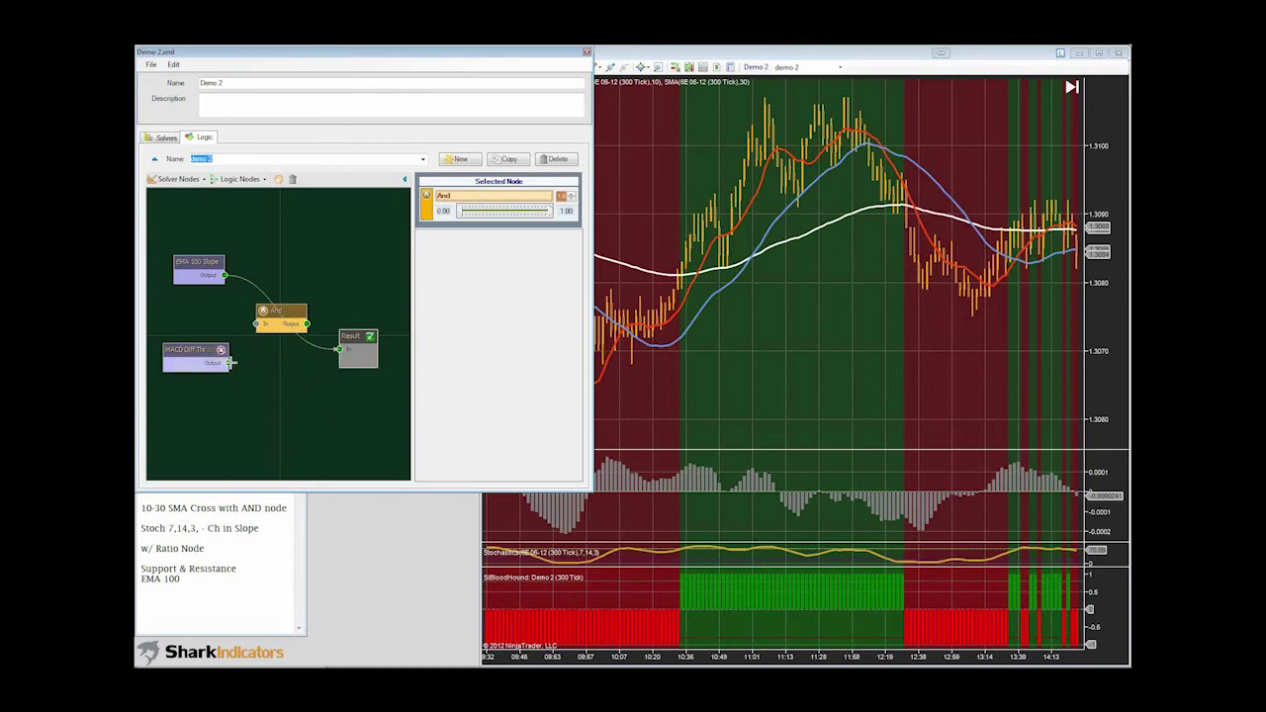
# - Connect MACD Diff Threshold alone to Result, and rewire both solvers into the And node with its output feeding Result
pyautogui.moveTo(229, 363); pyautogui.dragTo(339, 350)
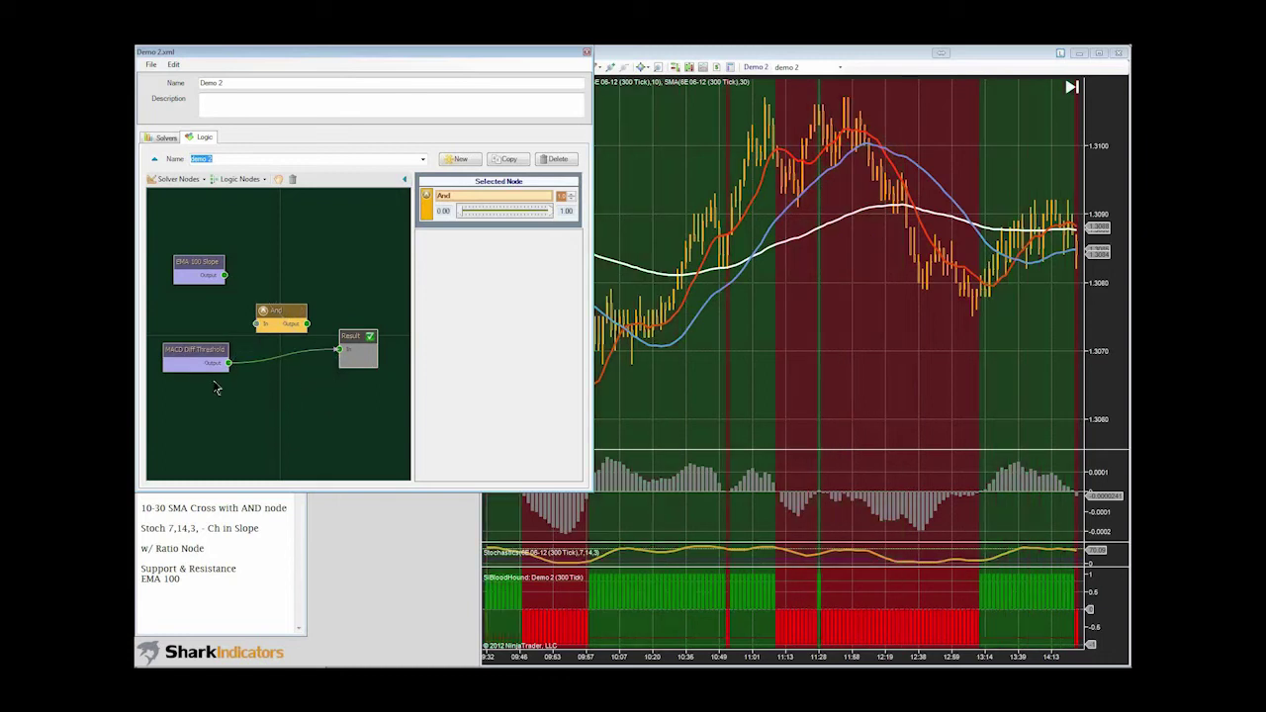
pyautogui.moveTo(199, 359); pyautogui.dragTo(199, 369)
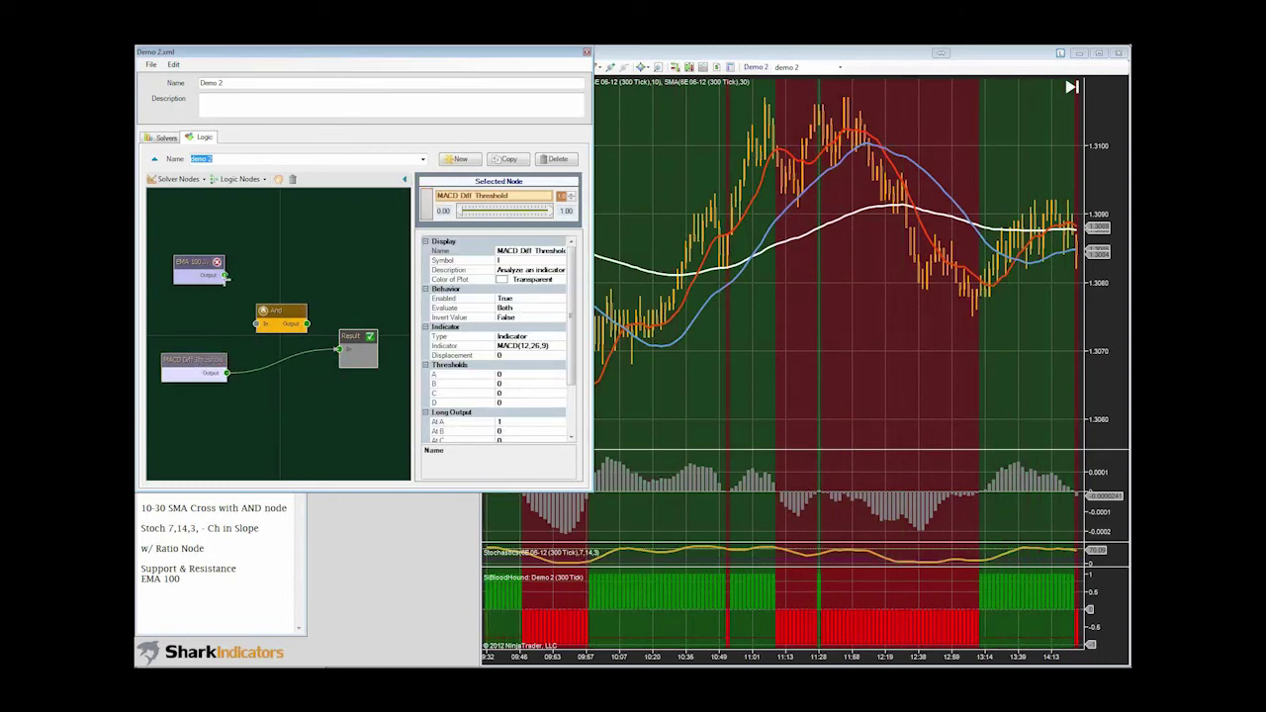
pyautogui.moveTo(225, 275); pyautogui.dragTo(256, 342)
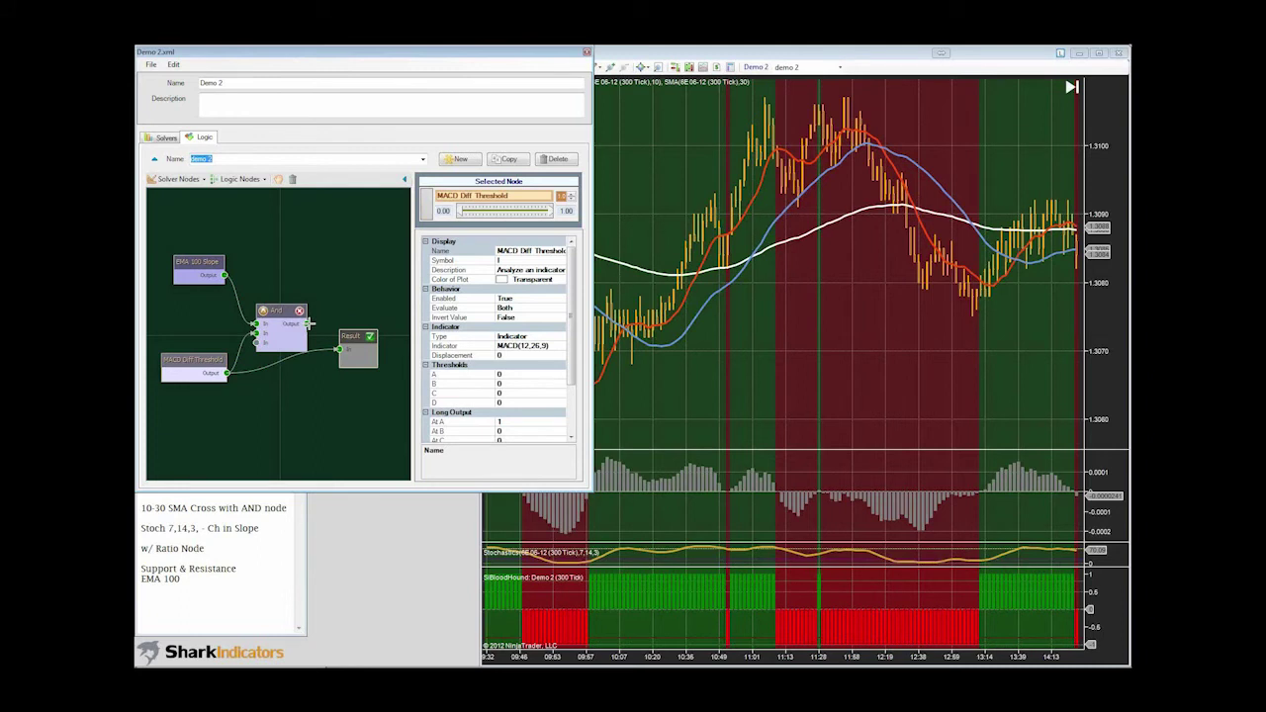
pyautogui.moveTo(308, 323); pyautogui.dragTo(340, 348)
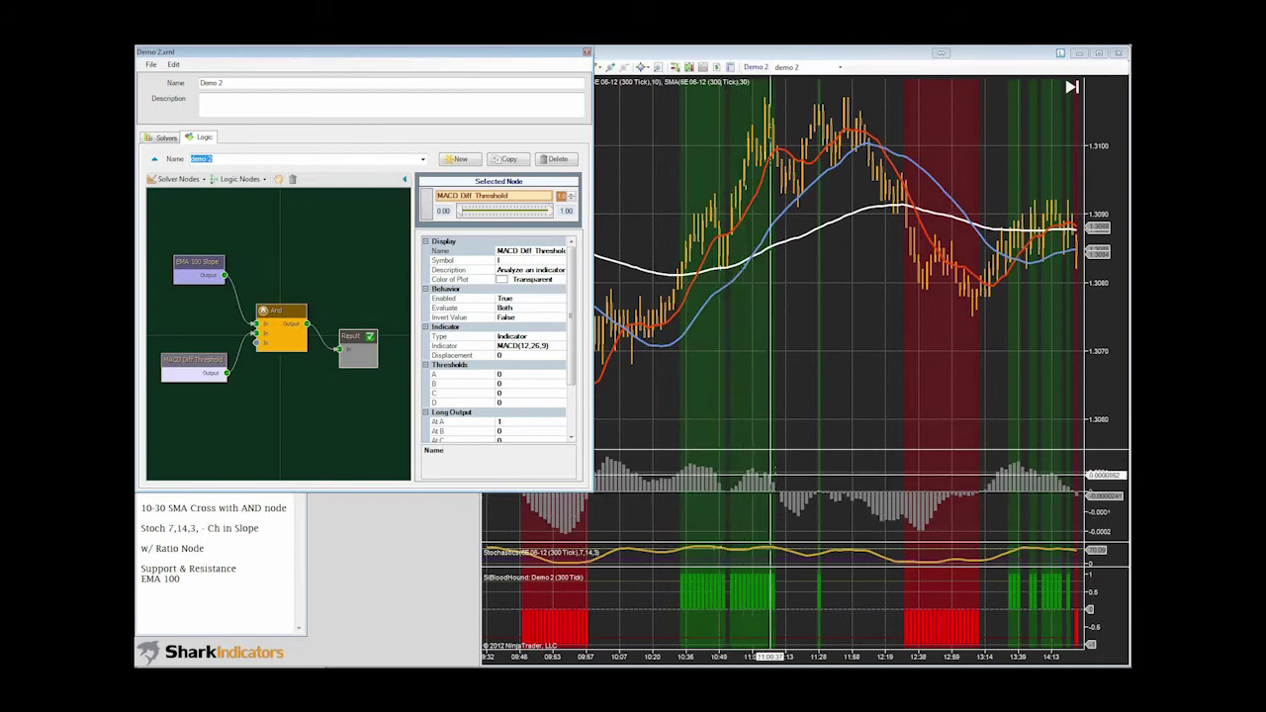
# - Enlarge the chart's MACD panel to compare the histogram with the combined signals, and shrink the panel again
pyautogui.click(786, 450)
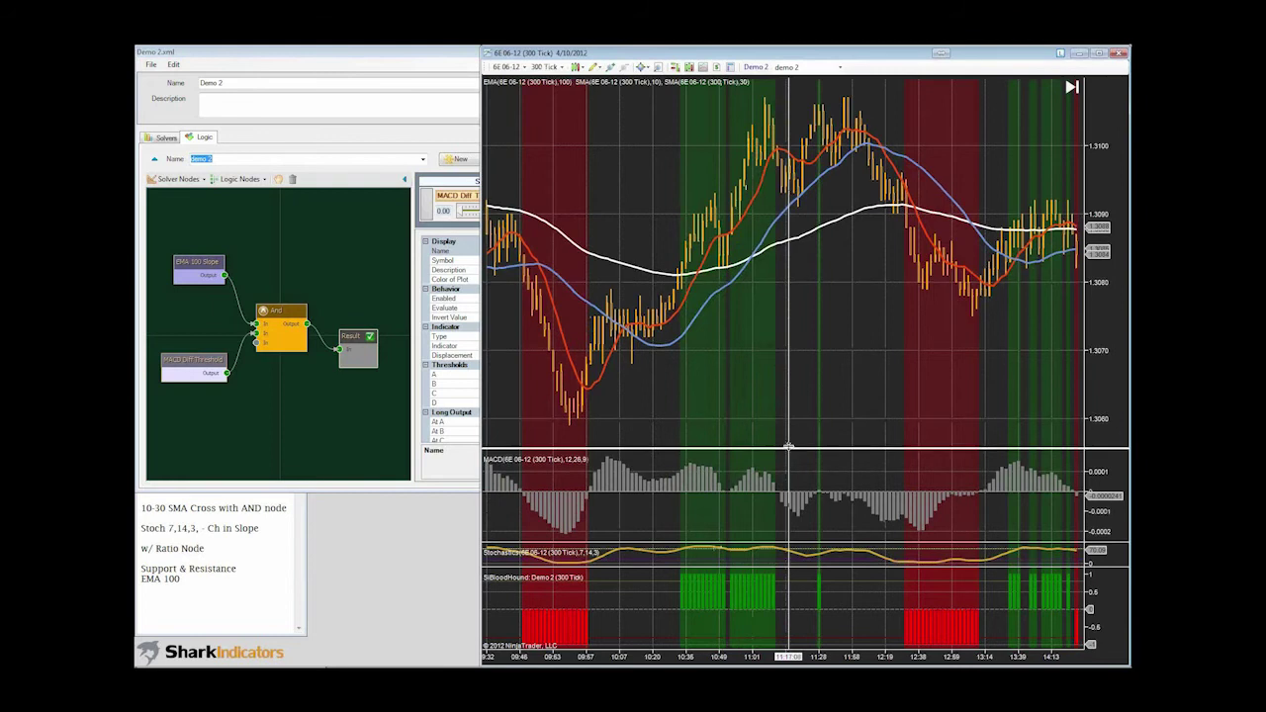
pyautogui.moveTo(788, 447); pyautogui.dragTo(792, 253)
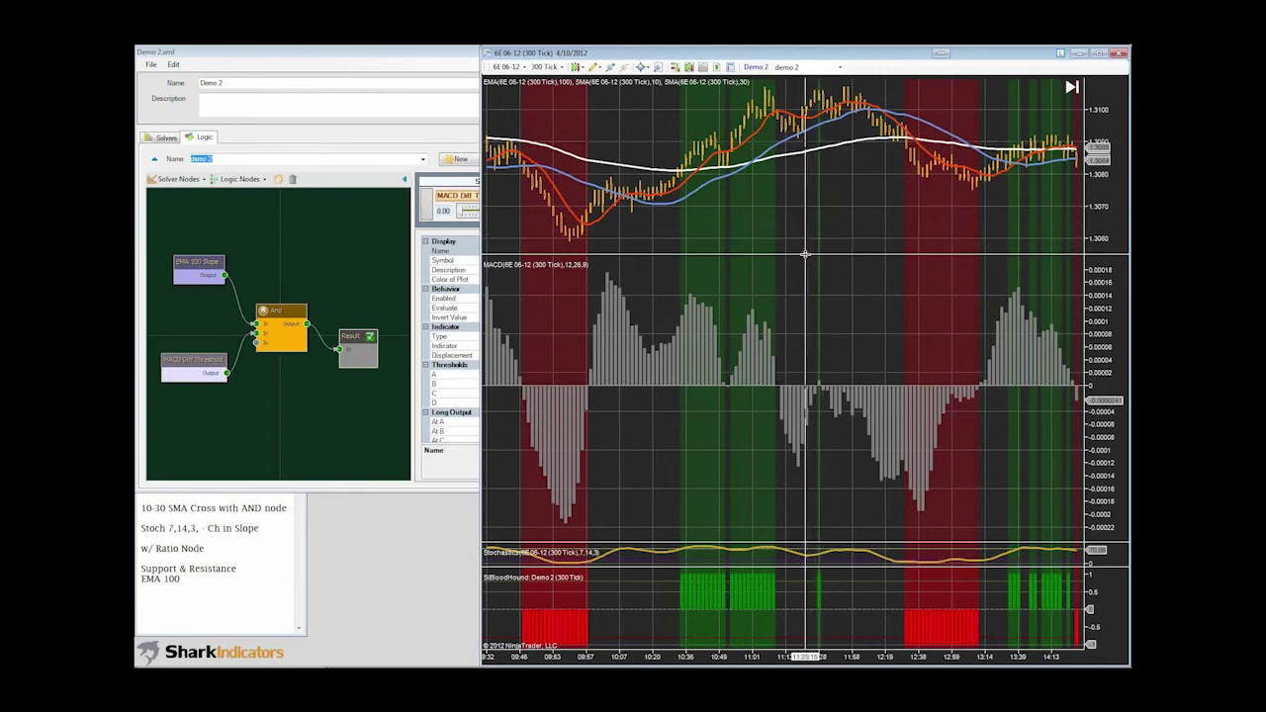
pyautogui.moveTo(799, 256); pyautogui.dragTo(802, 425)
# - Highlight Stoch in the DEMO.txt notes and add an Indicator Change In Slope solver to the Default Timeframe
pyautogui.click(153, 527)
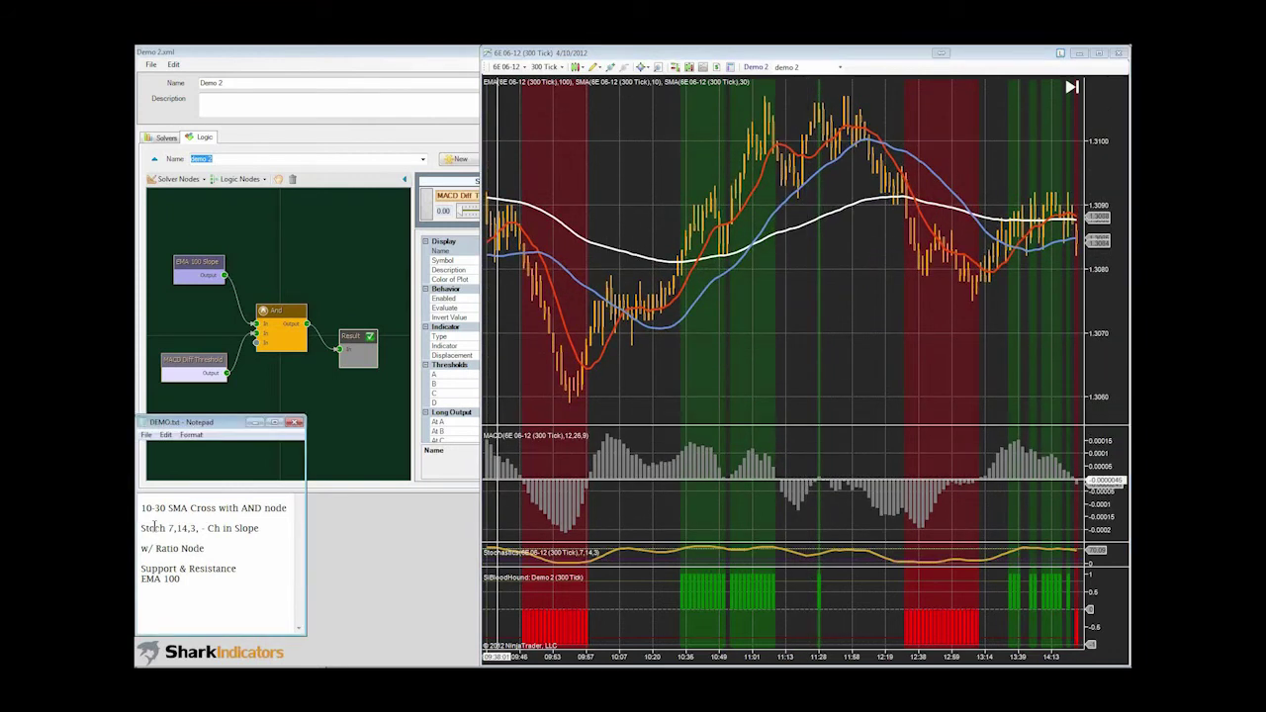
pyautogui.click(165, 138)
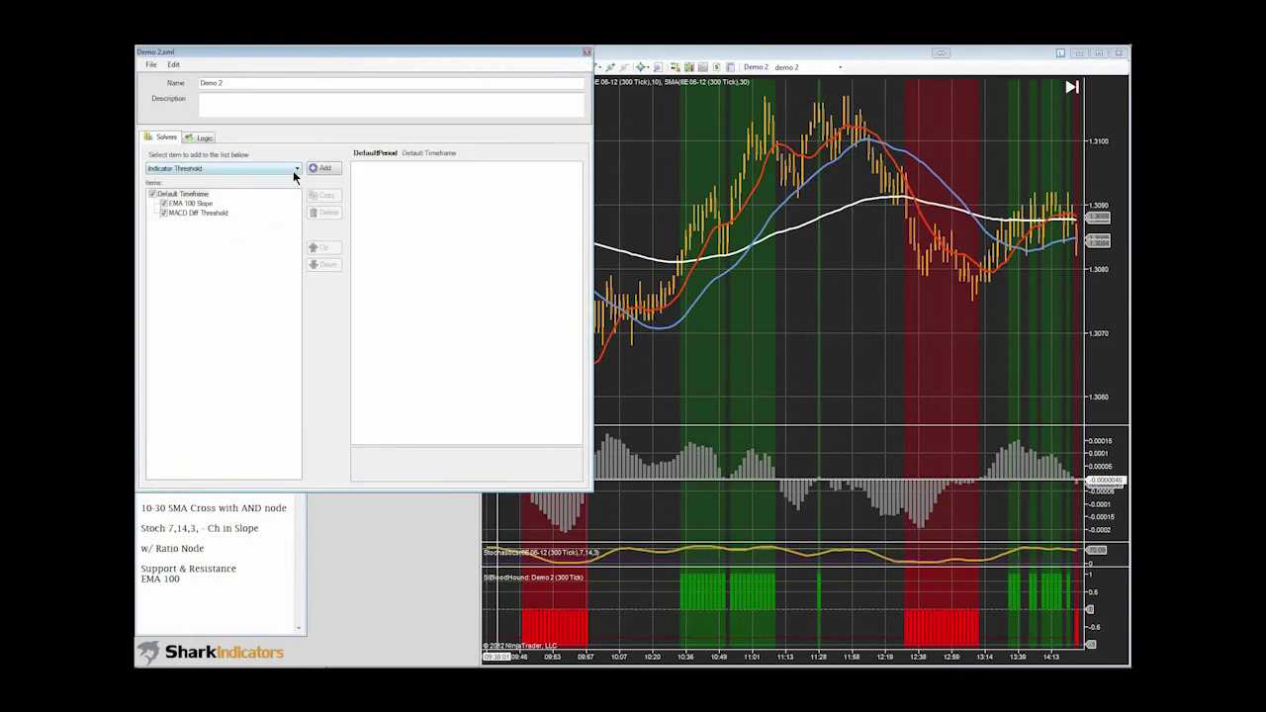
pyautogui.click(155, 531)
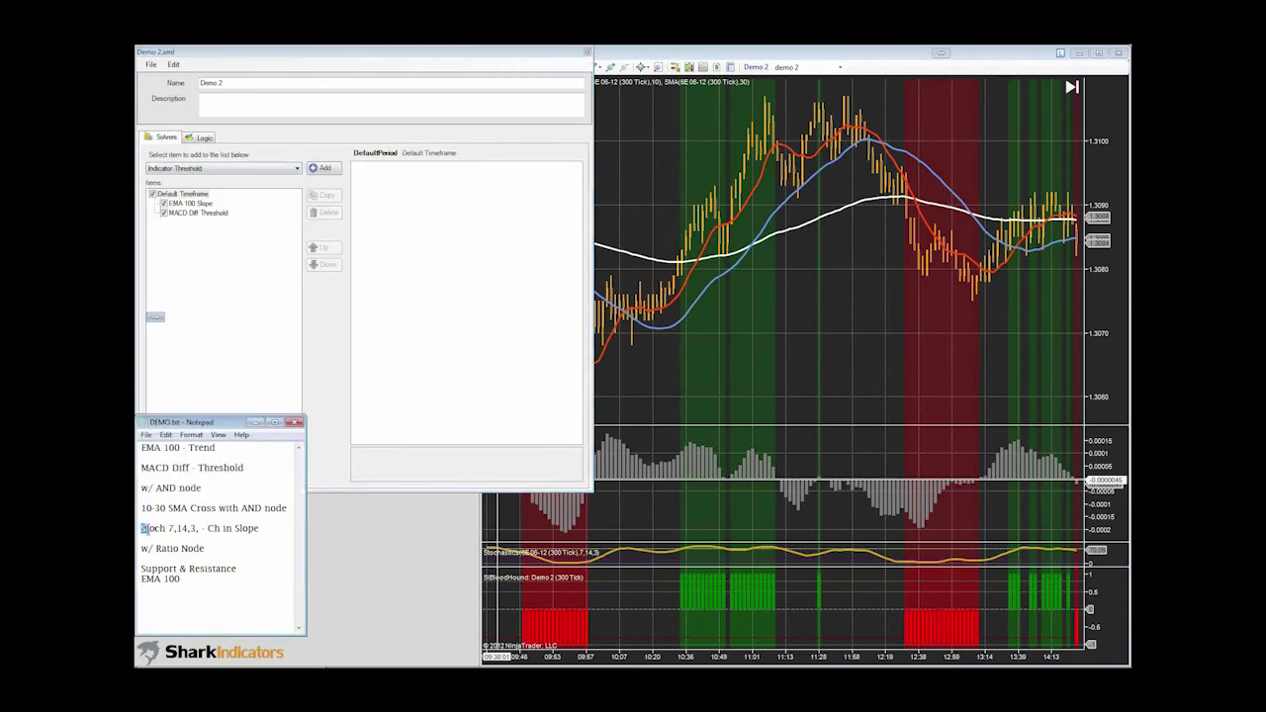
pyautogui.click(301, 170)
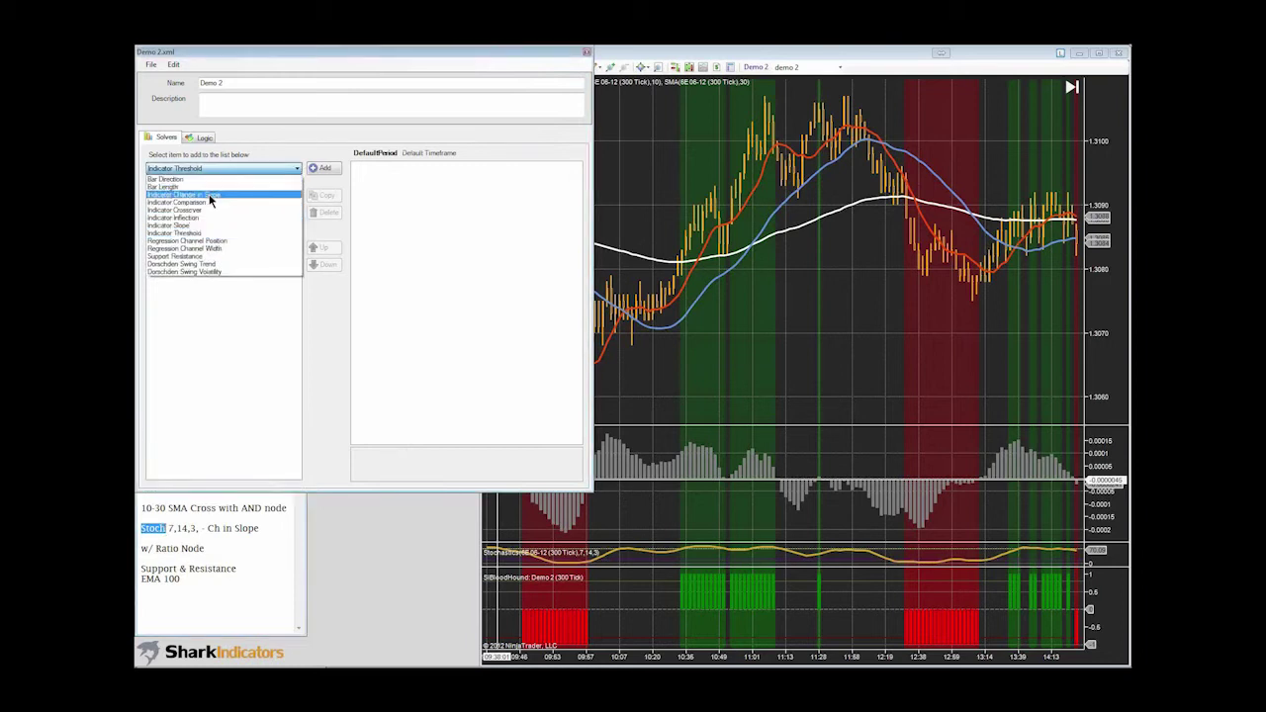
pyautogui.click(210, 196)
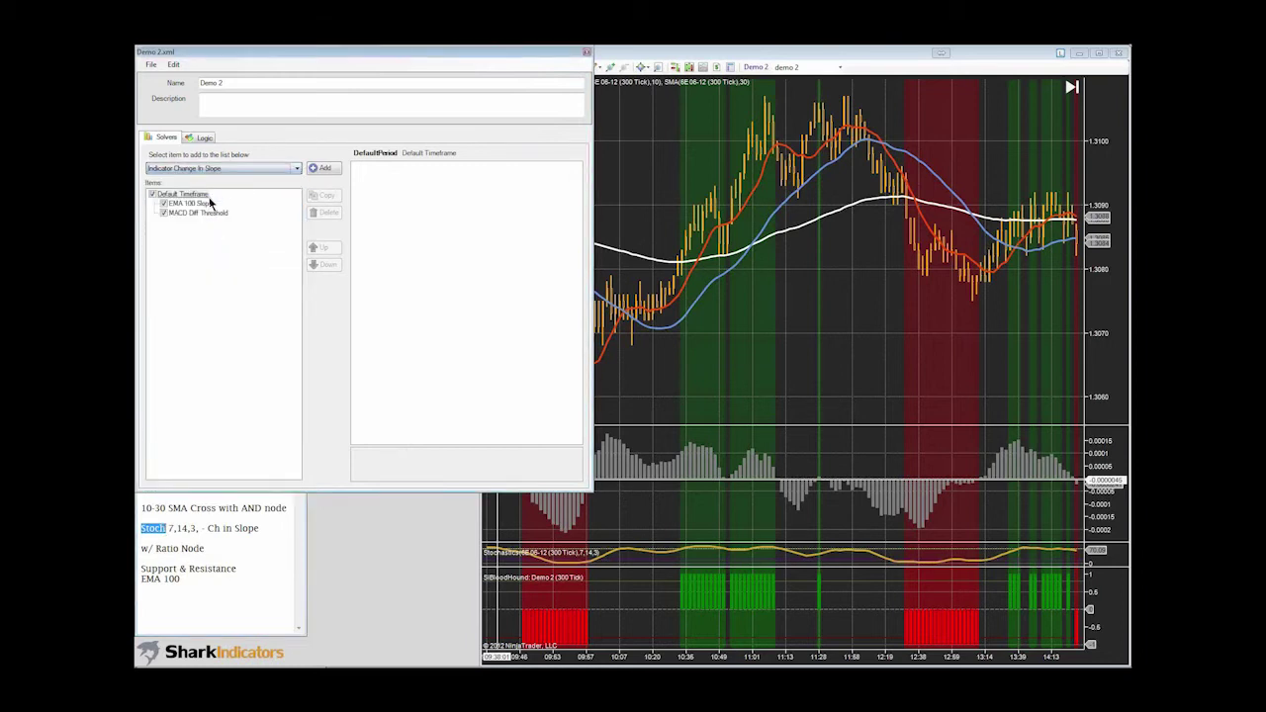
pyautogui.click(327, 169)
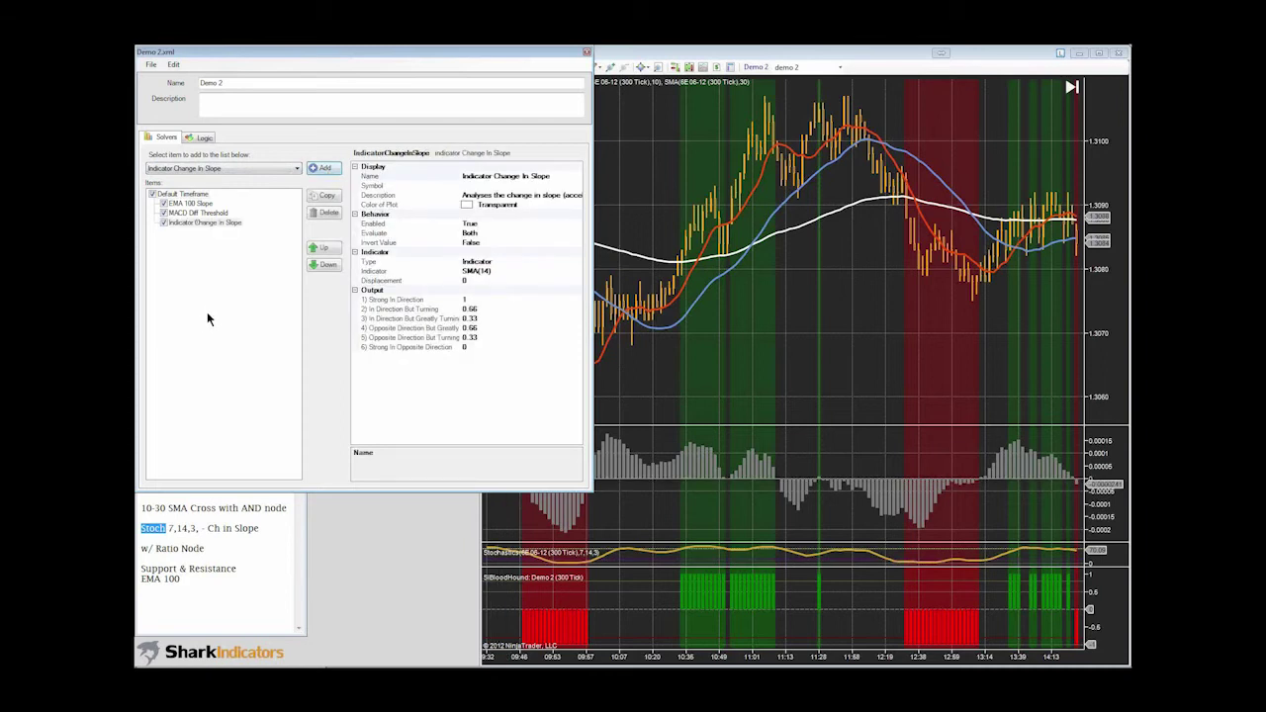
# - Rename the Indicator Change In Slope solver to Stoch Change In Slope and consult the DEMO.txt notes
pyautogui.click(492, 176)
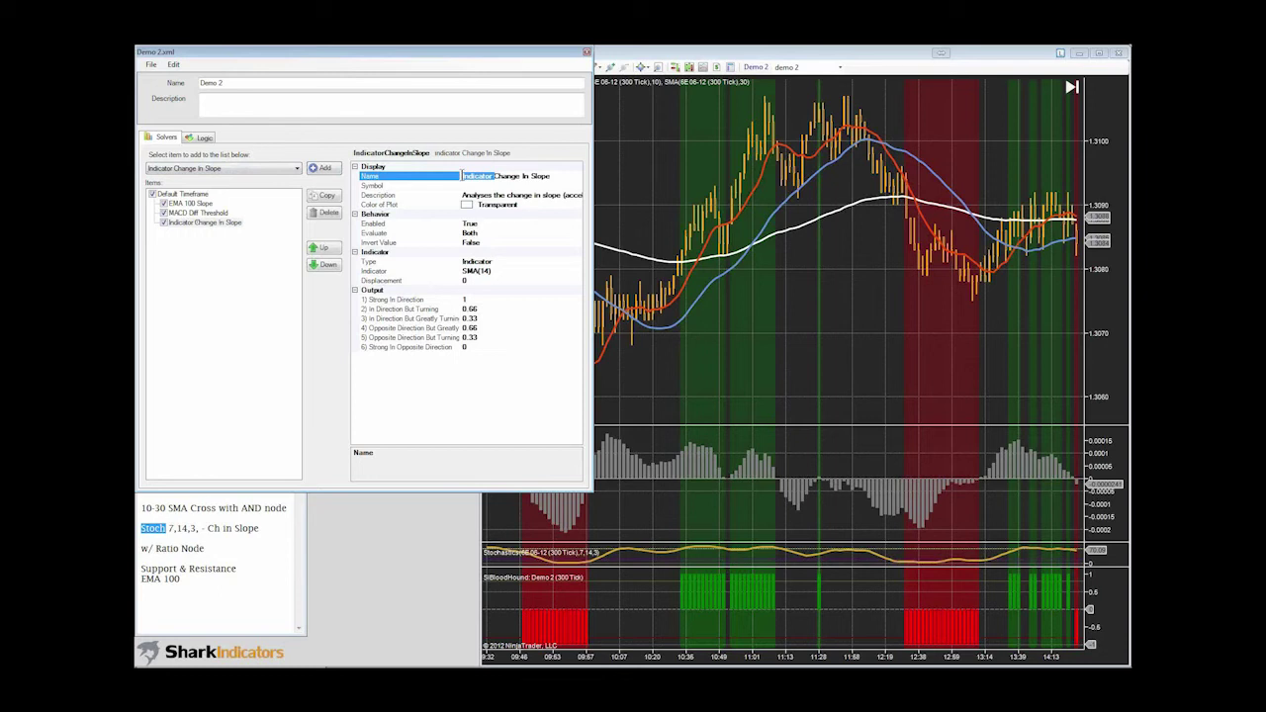
pyautogui.write('Stoch')
pyautogui.click(230, 507)
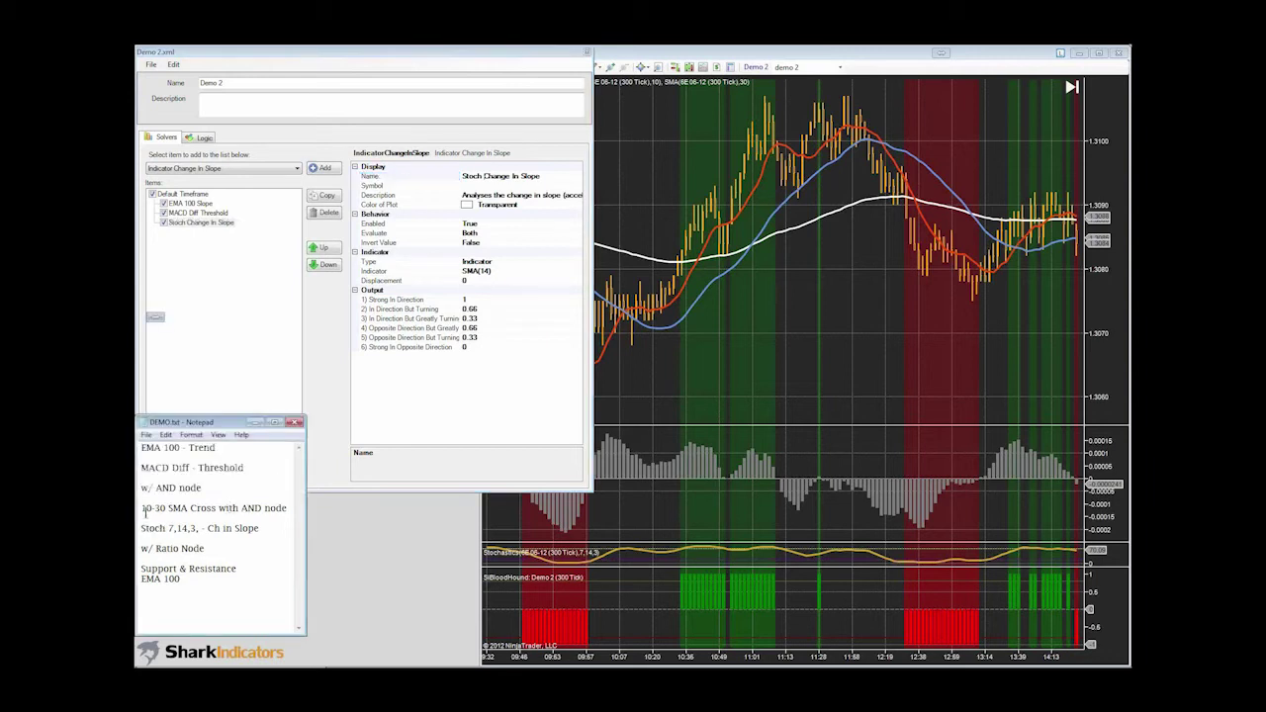
# - Set the Stoch Change In Slope solver's indicator to Stochastics(7,14,3), using the D plot for both Long and Short
pyautogui.click(507, 271)
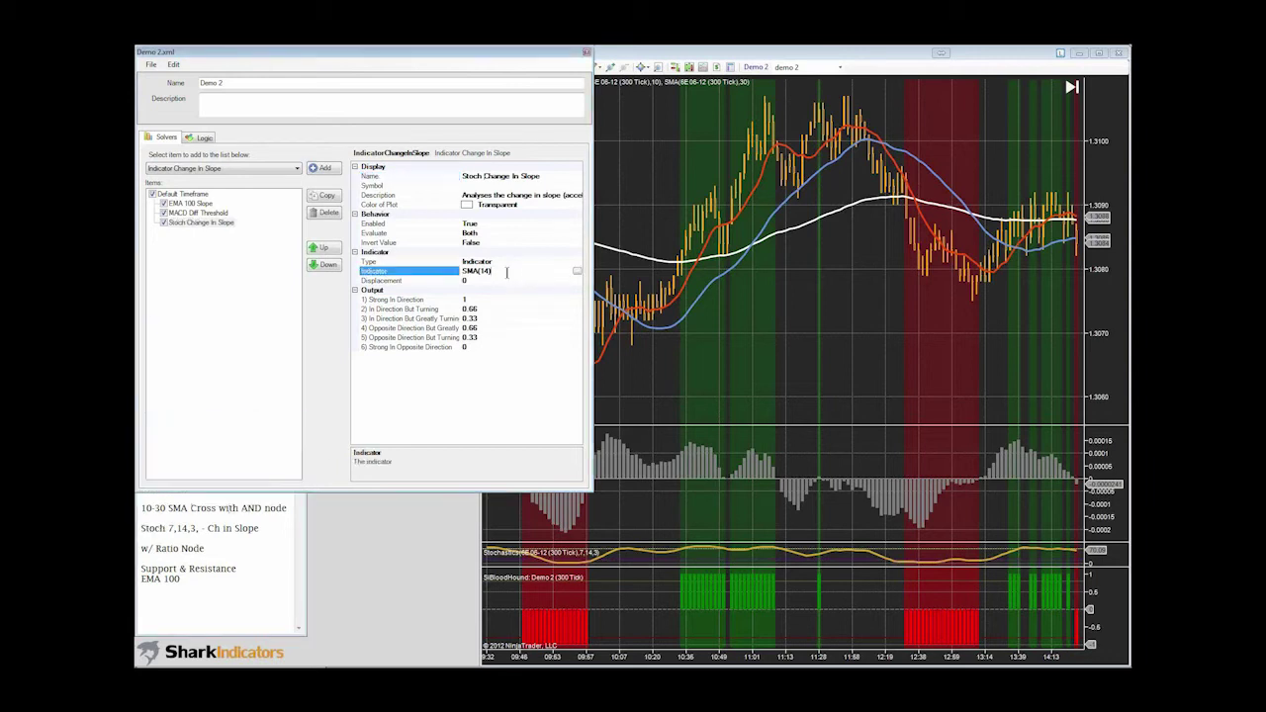
pyautogui.click(578, 273)
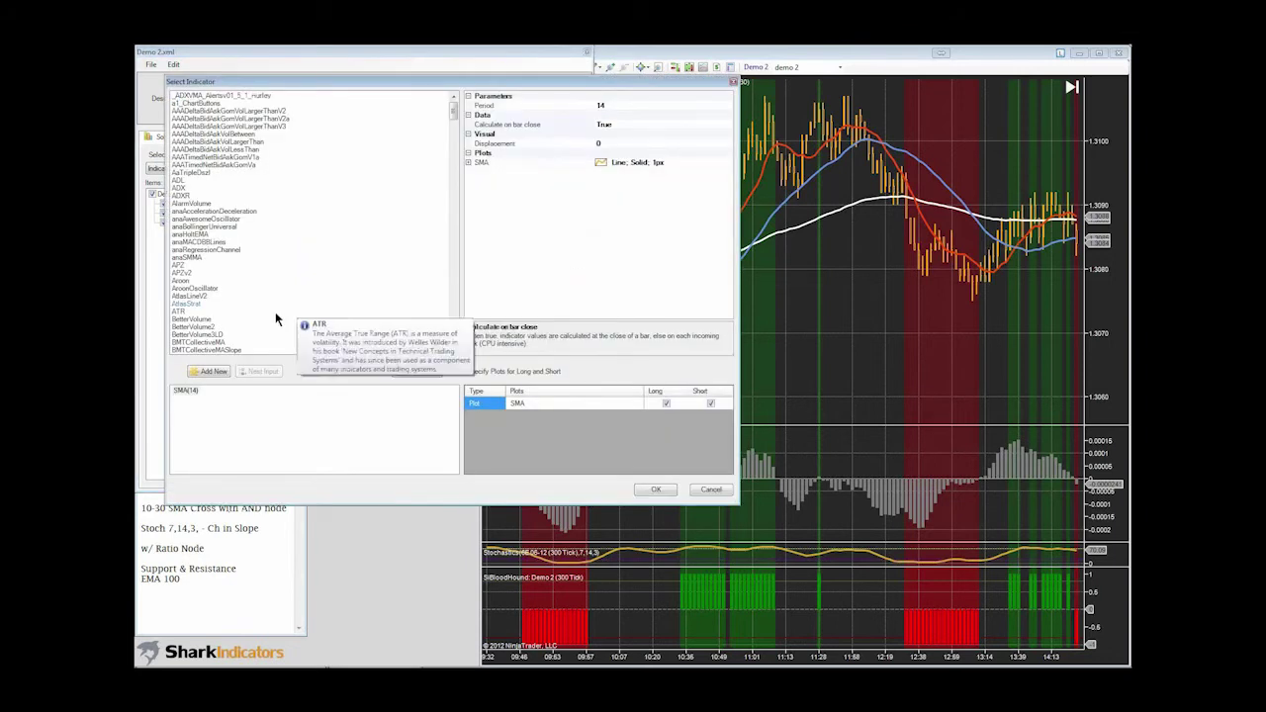
pyautogui.click(193, 319)
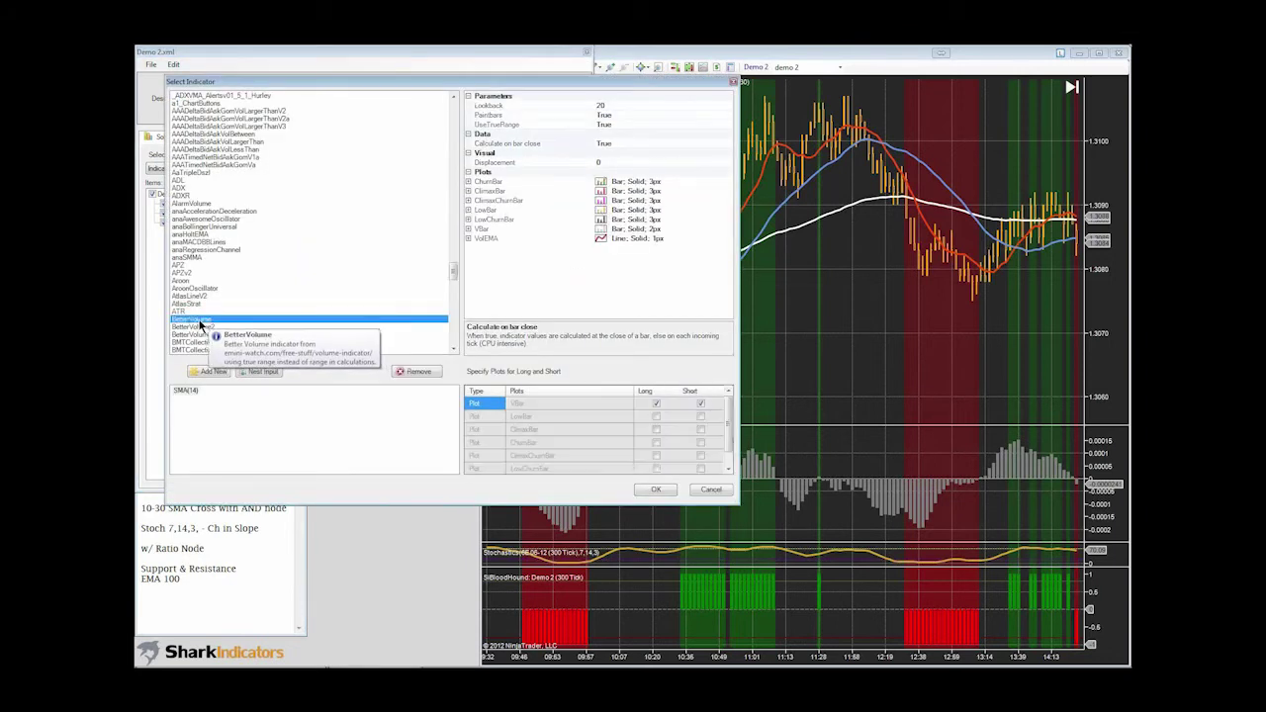
pyautogui.scroll(-15, 200, 324)
pyautogui.click(453, 321)
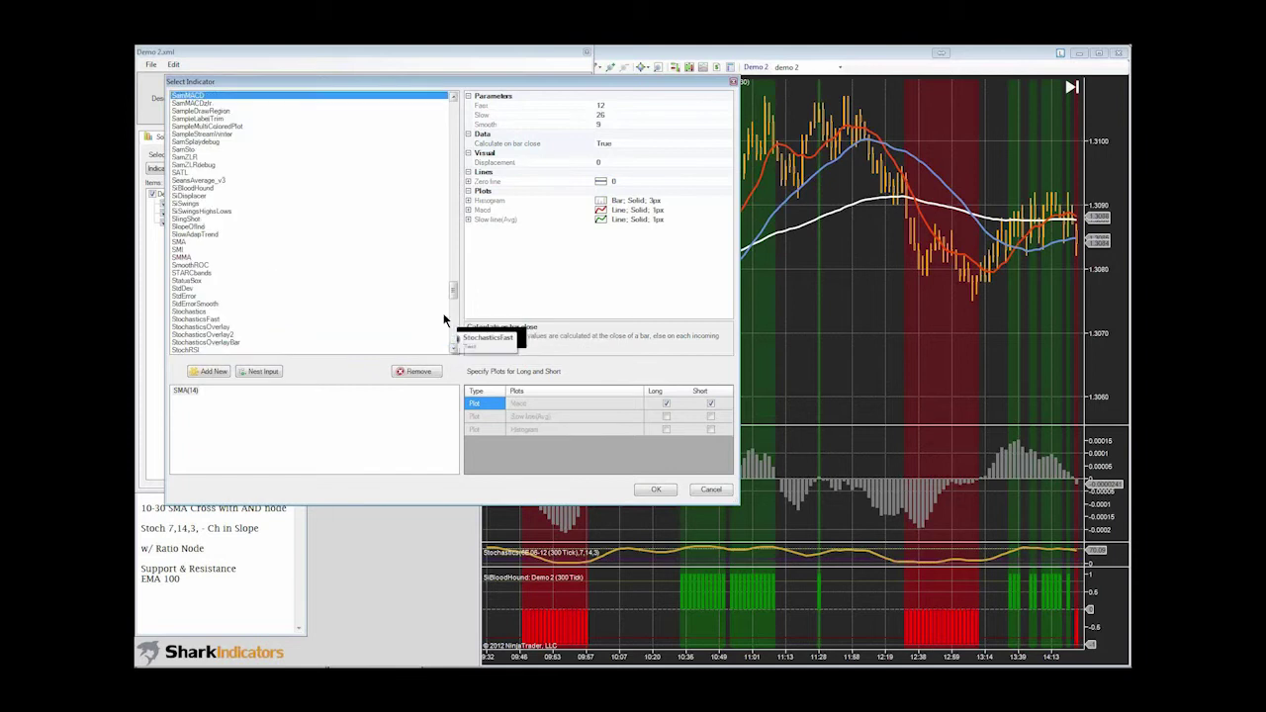
pyautogui.click(193, 313)
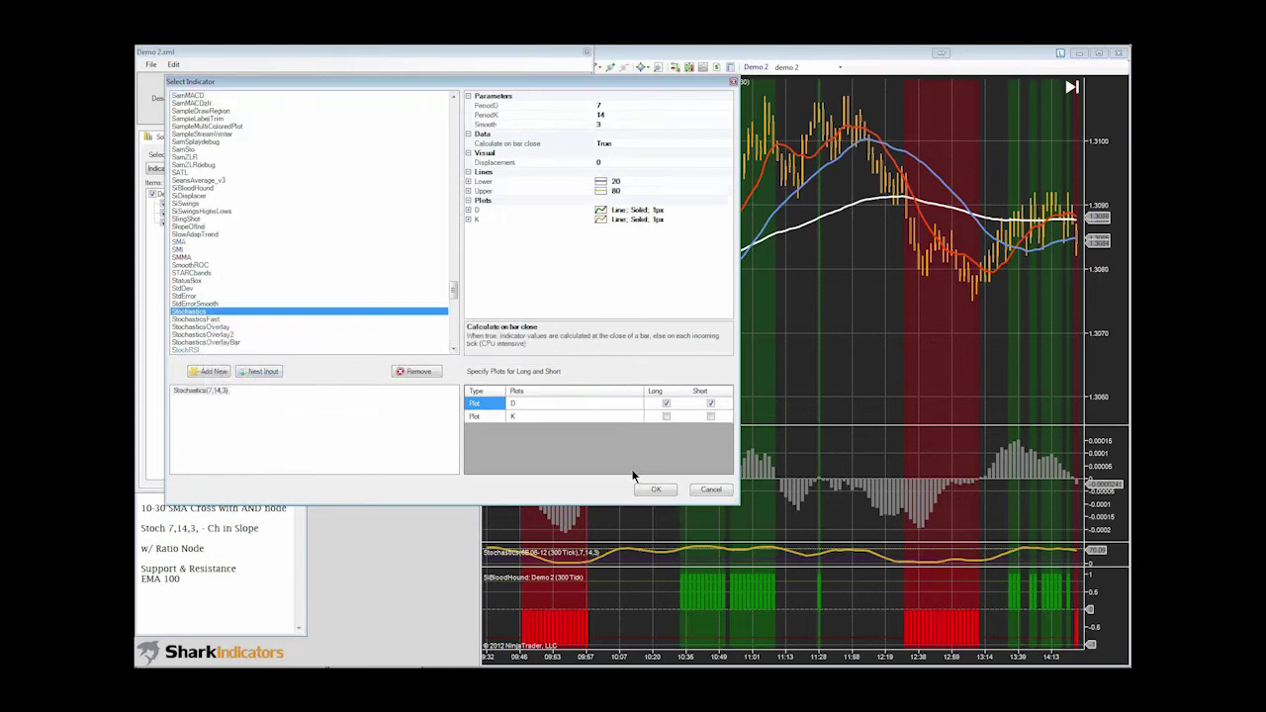
pyautogui.click(593, 405)
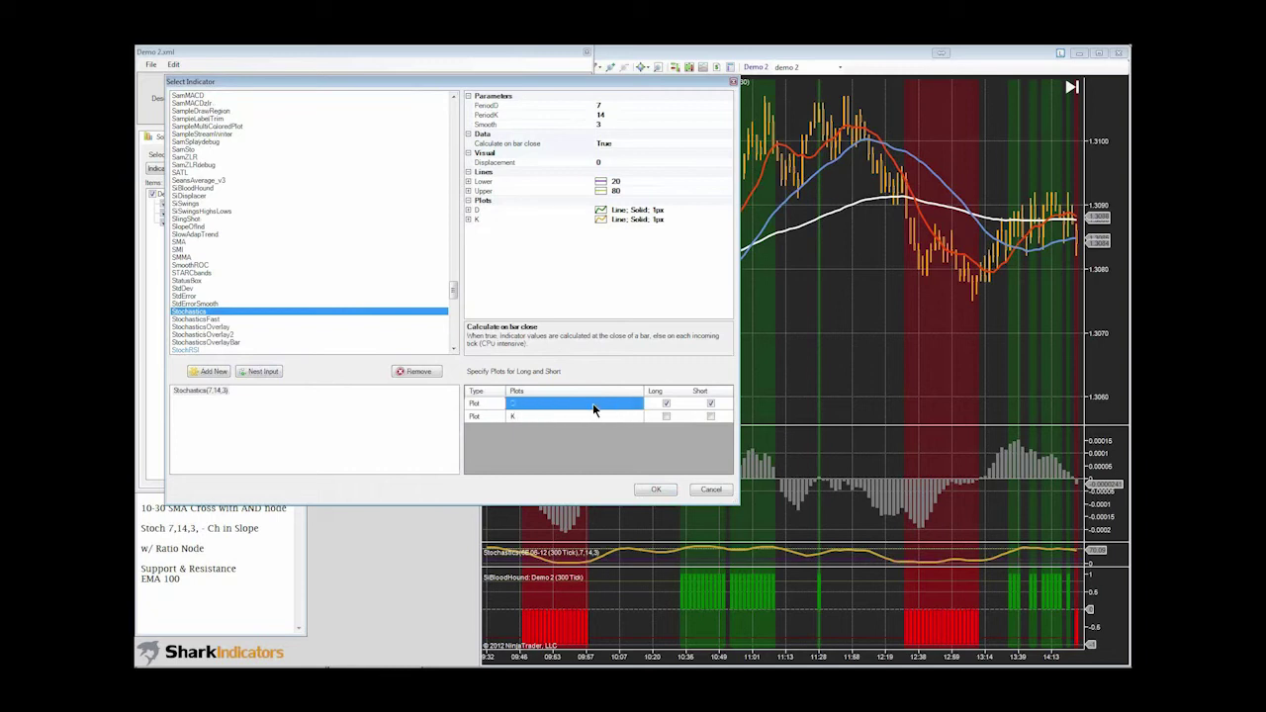
pyautogui.click(655, 491)
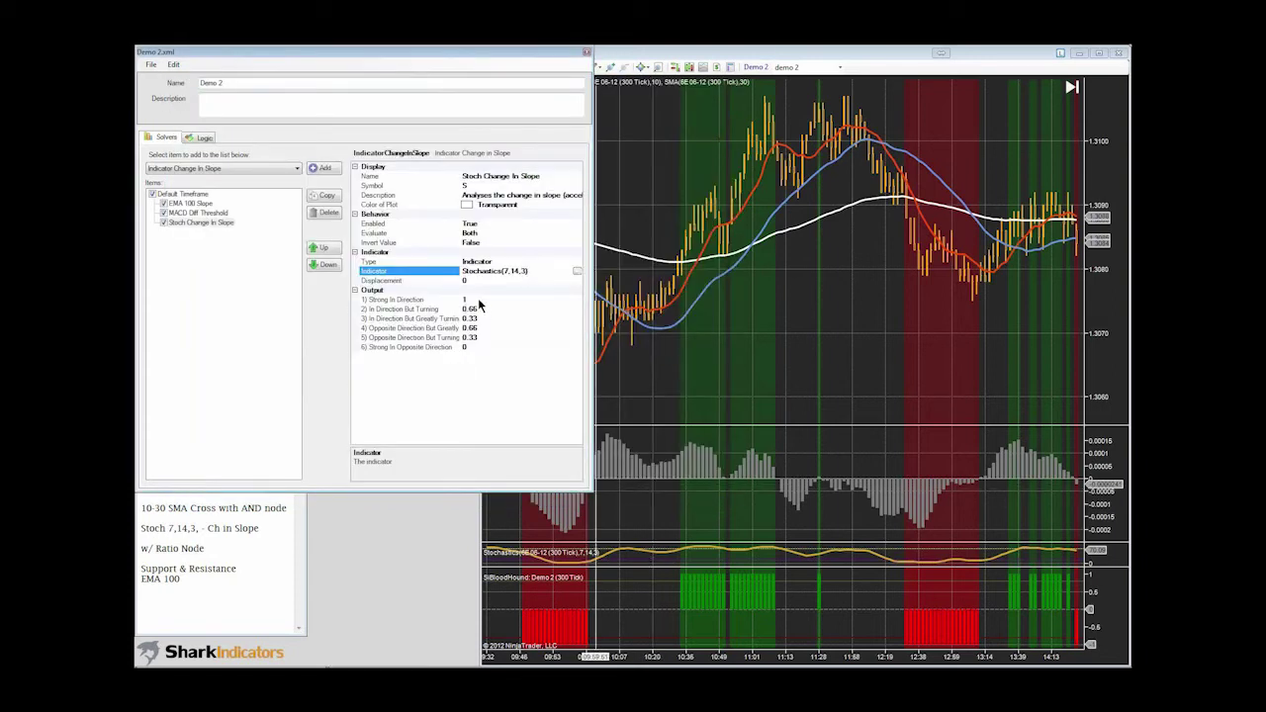
# - Disable the EMA 100 Slope and MACD Diff Threshold solvers and enlarge the chart's Stochastics panel
pyautogui.click(188, 222)
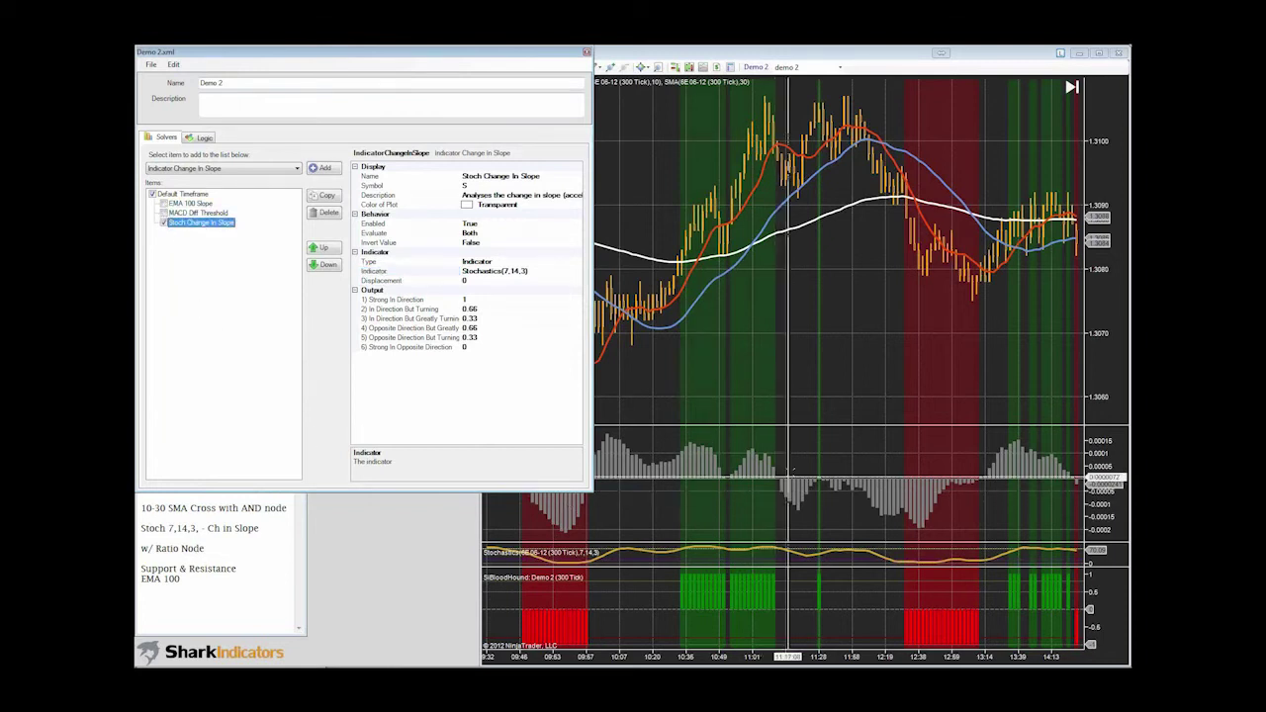
pyautogui.click(797, 479)
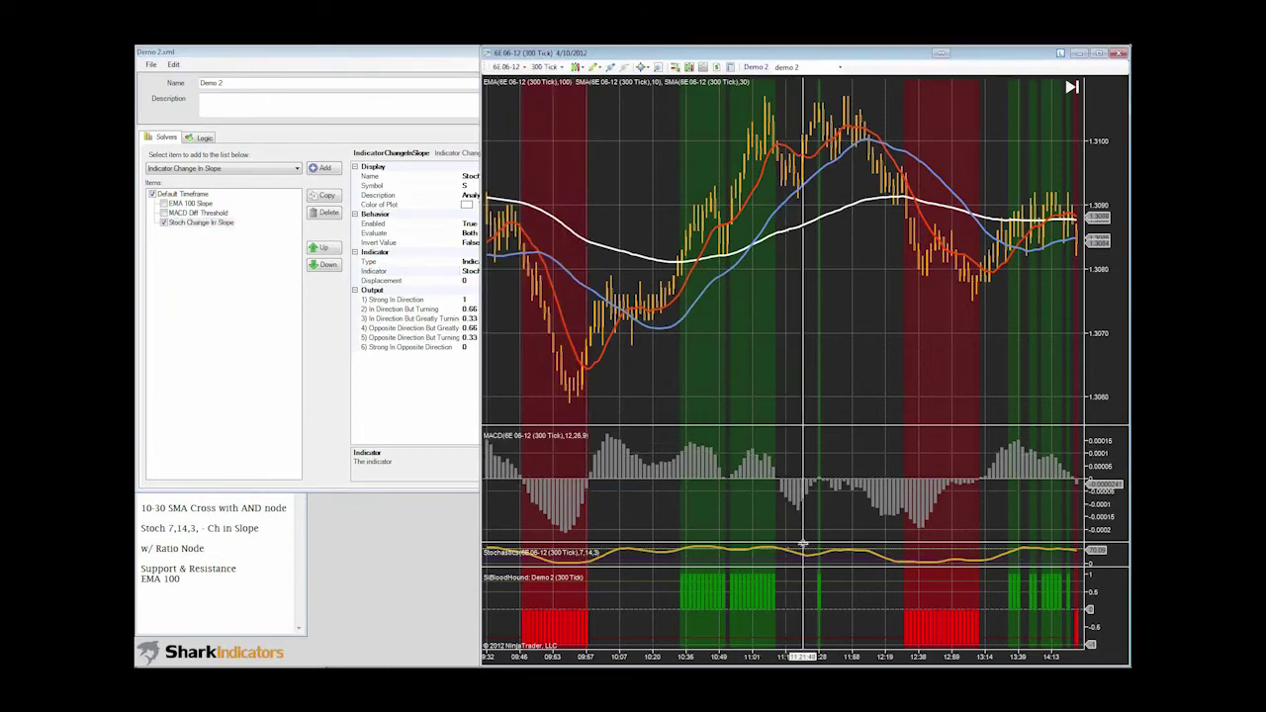
pyautogui.moveTo(804, 543); pyautogui.dragTo(768, 413)
# - Create a new logic in the Demo 2 template and name it Stoch
pyautogui.click(203, 139)
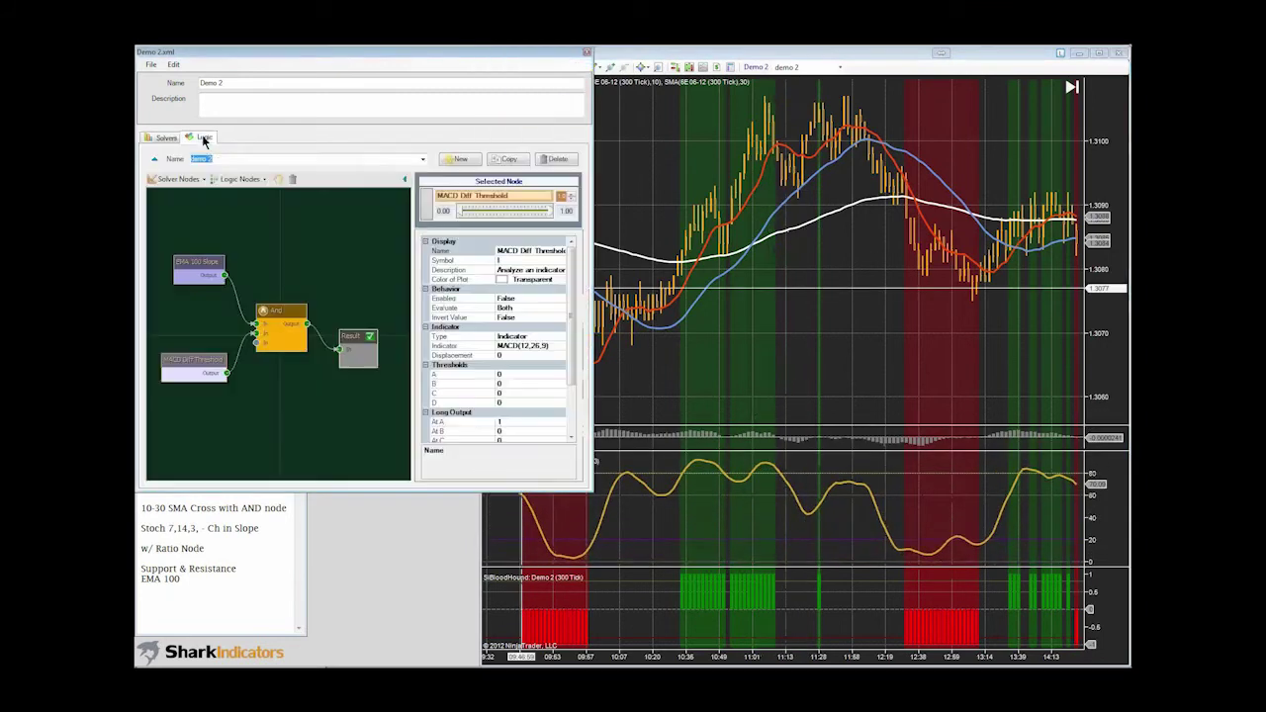
pyautogui.click(460, 159)
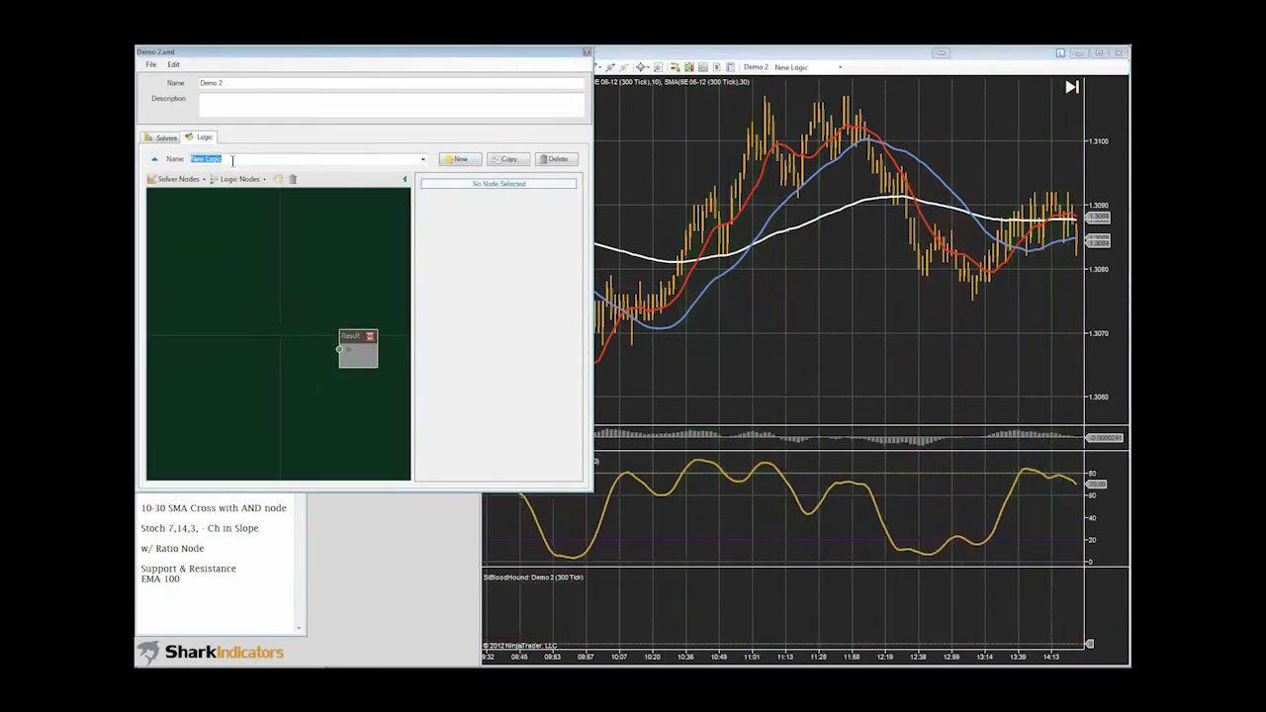
pyautogui.write('Stoch')
# - Add the Stoch Change In Slope solver node, connect its output to the Result node, and close the template editor
pyautogui.rightClick(199, 260)
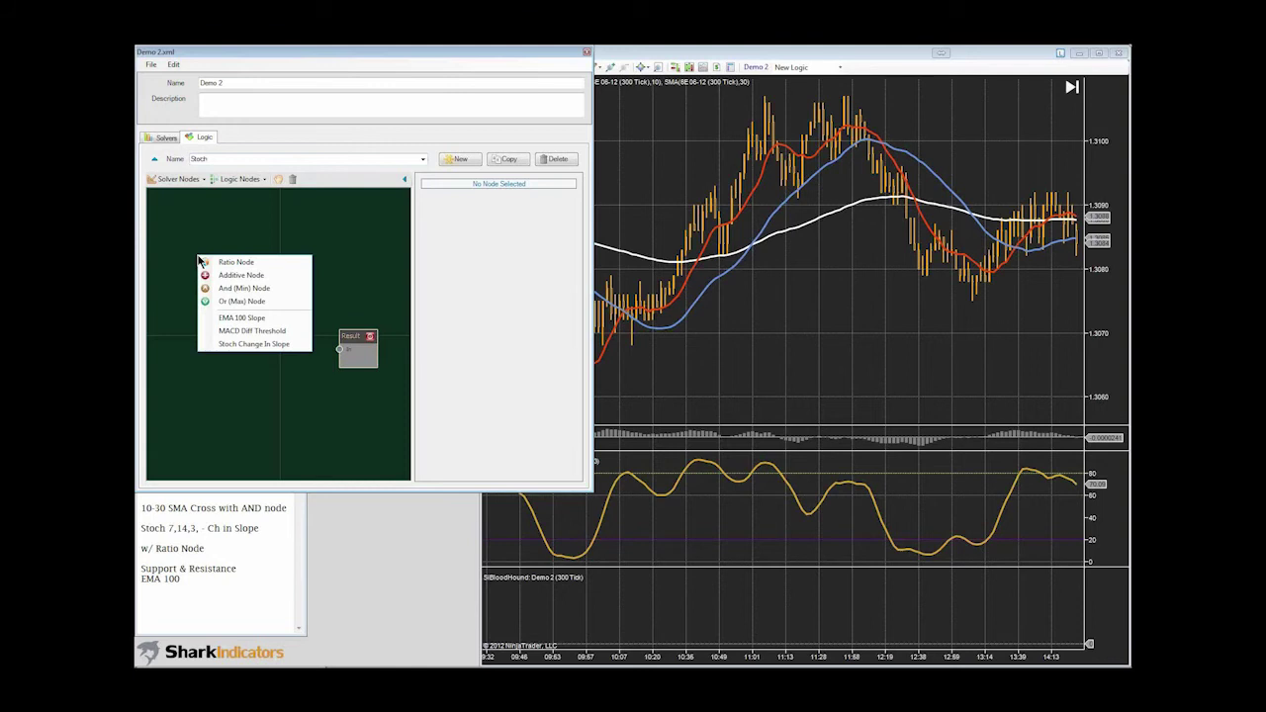
pyautogui.click(226, 343)
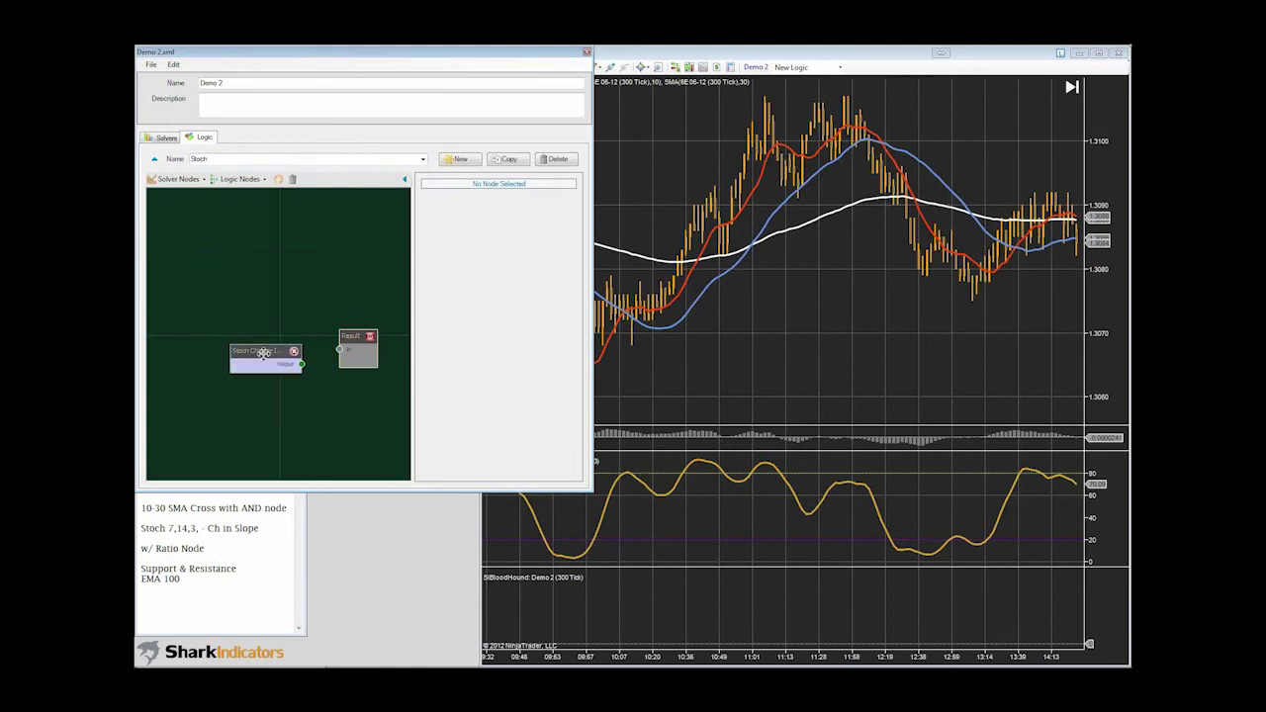
pyautogui.moveTo(259, 348)
pyautogui.mouseDown()
pyautogui.moveTo(224, 336)
pyautogui.moveTo(221, 348)
pyautogui.moveTo(339, 349)
pyautogui.mouseUp()
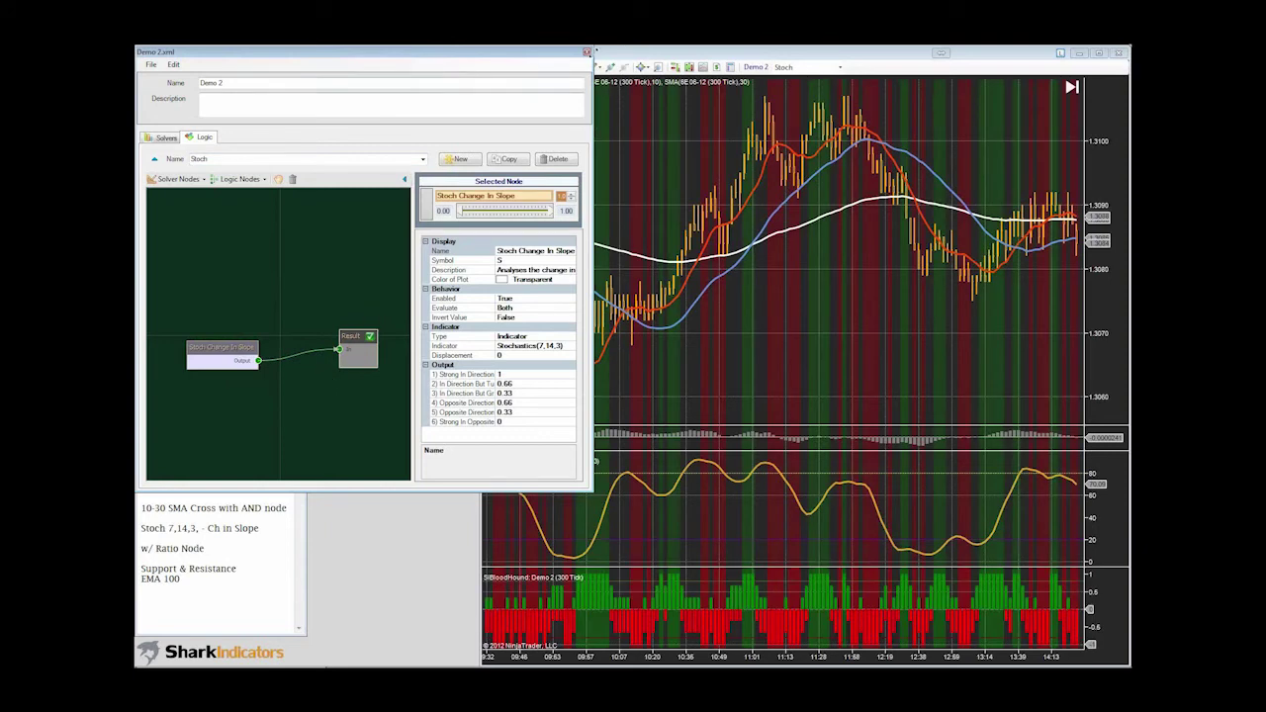
pyautogui.click(586, 53)
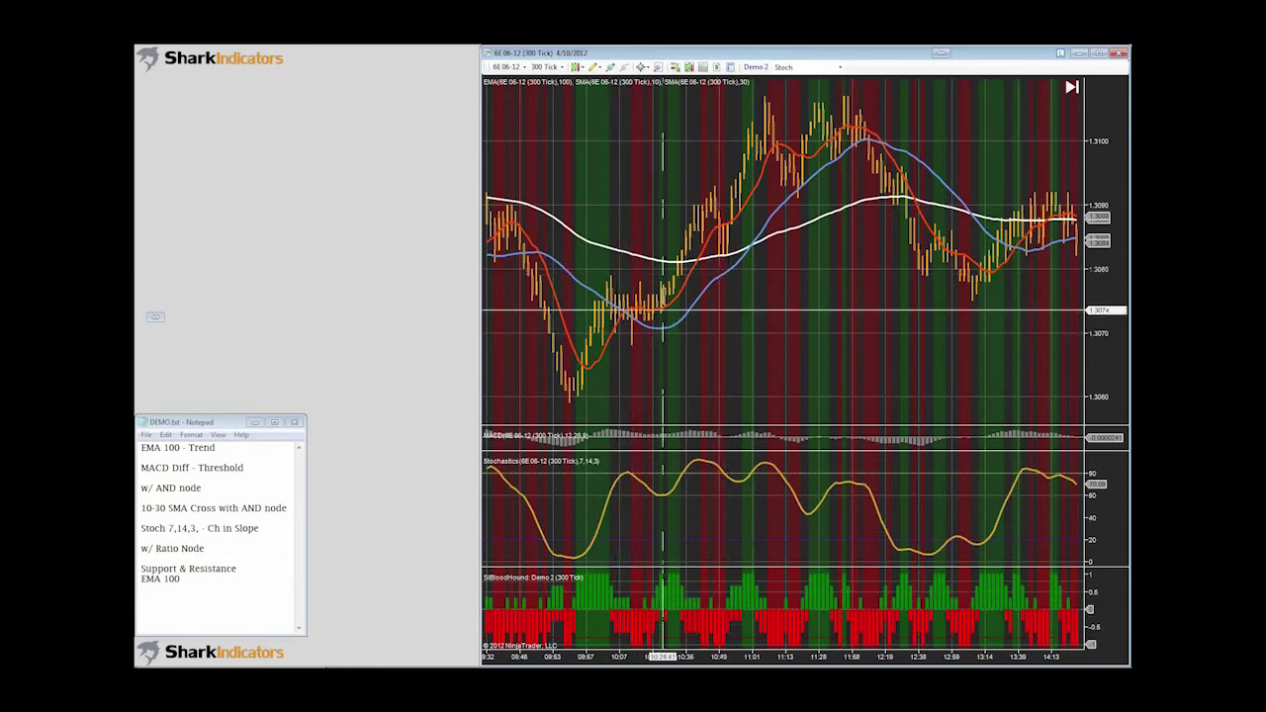
# - Compare the chart signals by switching the active logic to demo 2 and back to Stoch
pyautogui.click(840, 67)
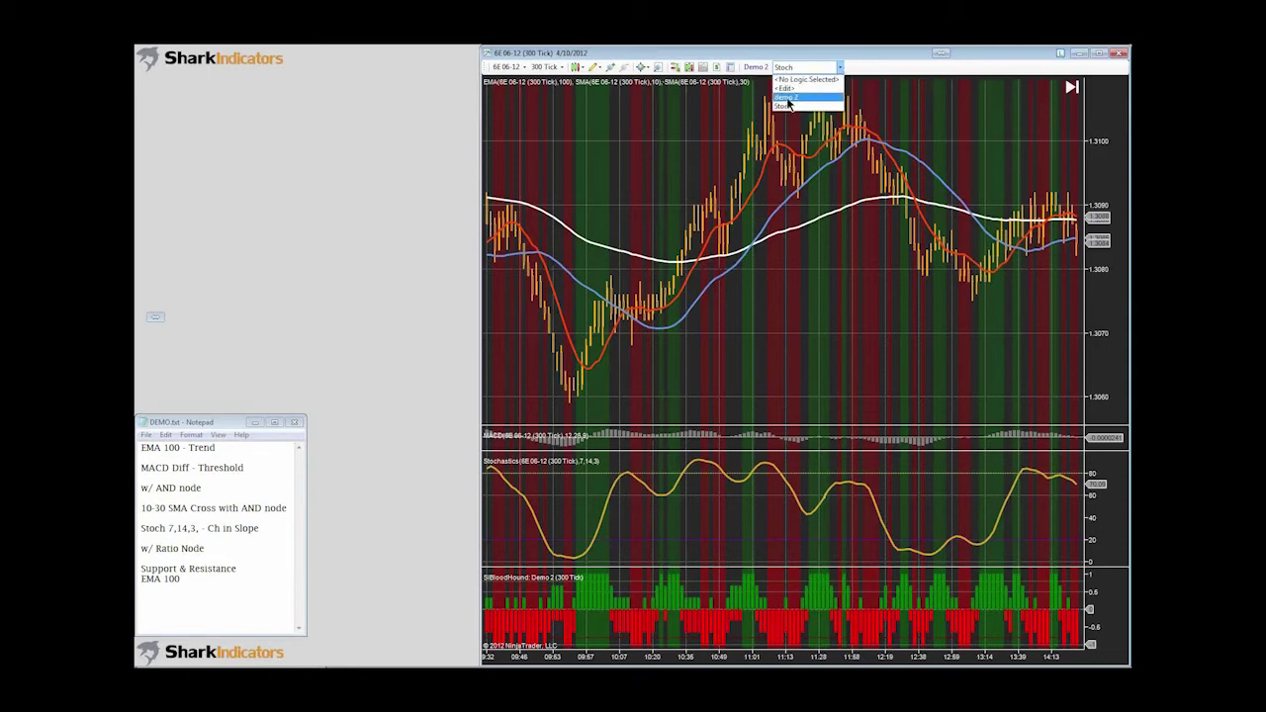
pyautogui.click(786, 98)
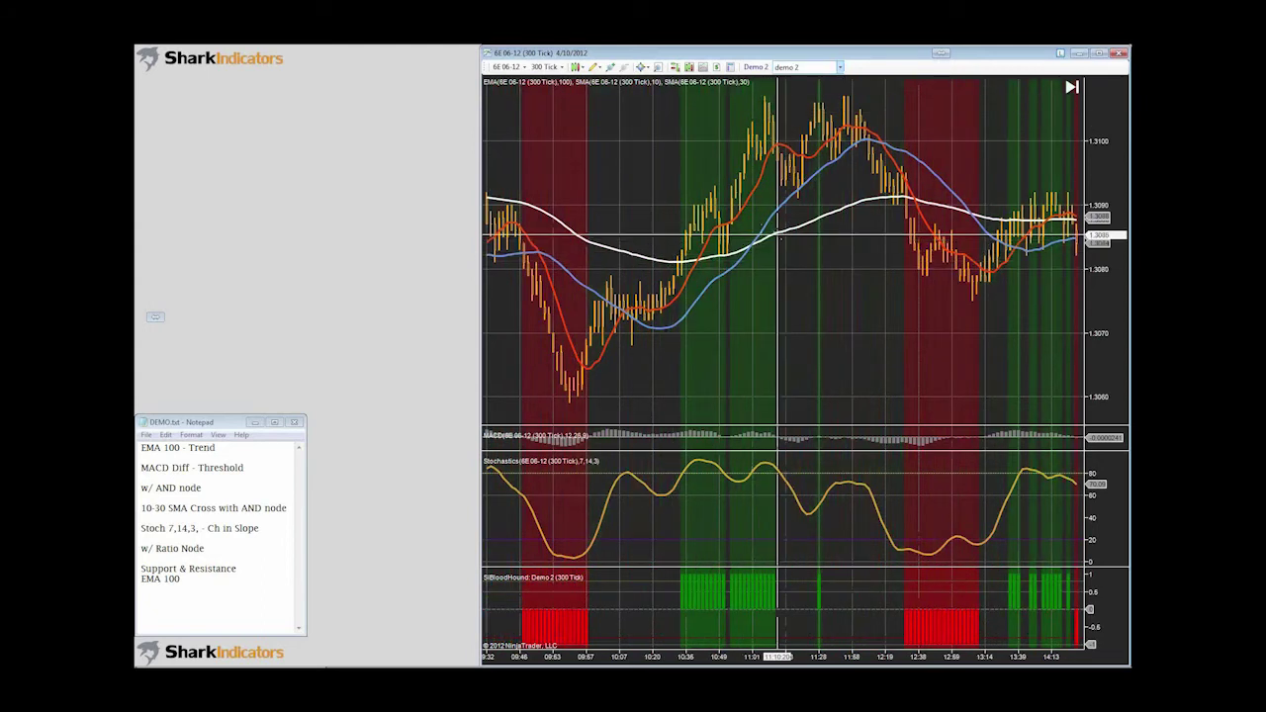
pyautogui.click(806, 66)
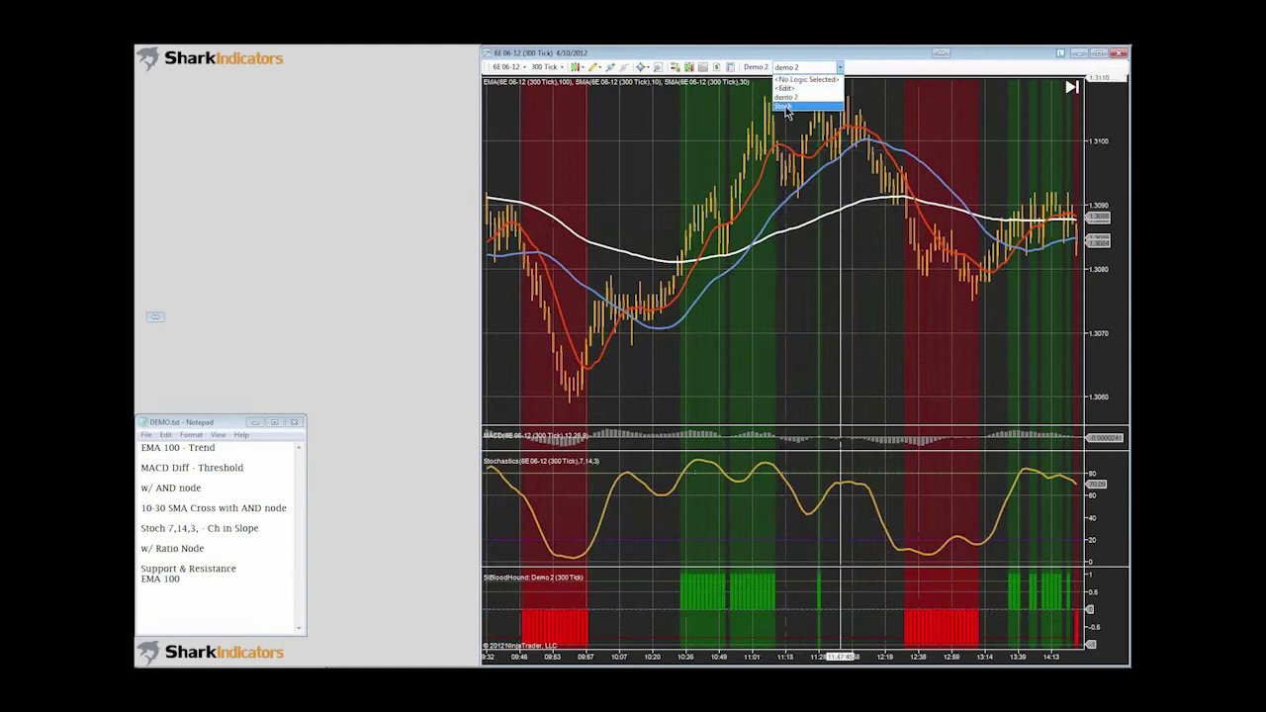
pyautogui.click(785, 106)
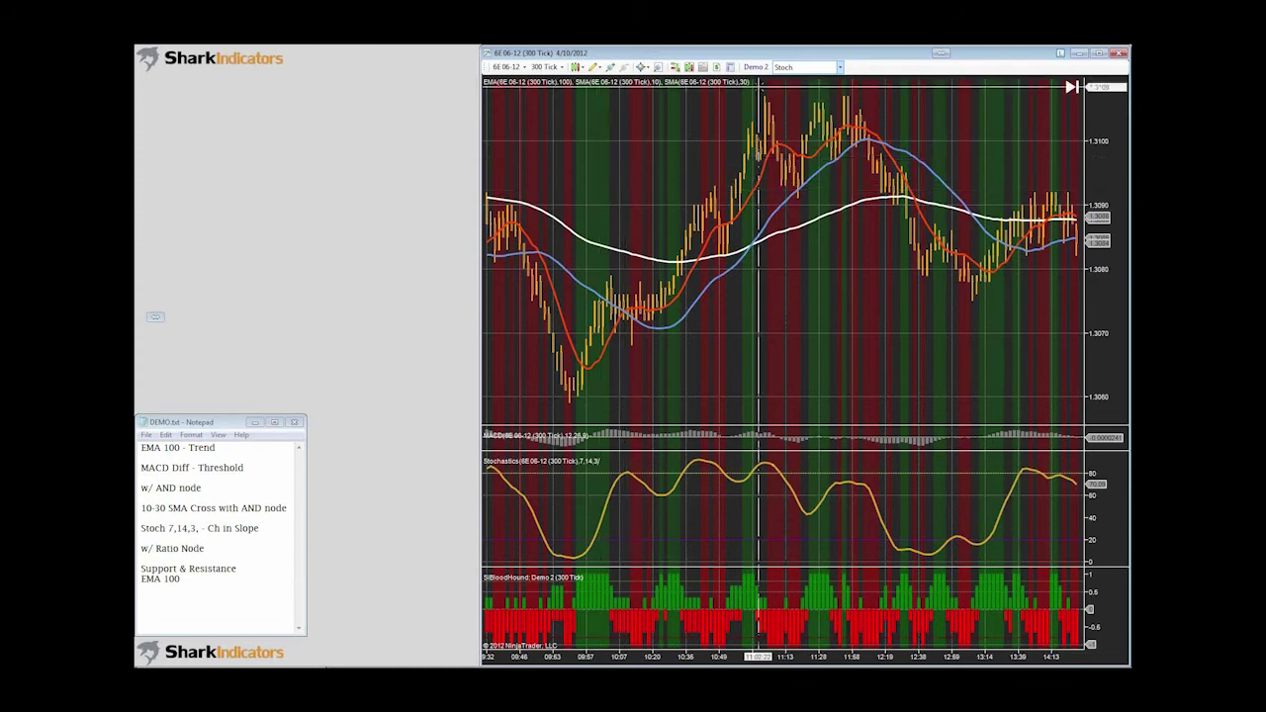
# - Reopen the Demo 2 template editor and load the demo 2 logic diagram
pyautogui.click(754, 69)
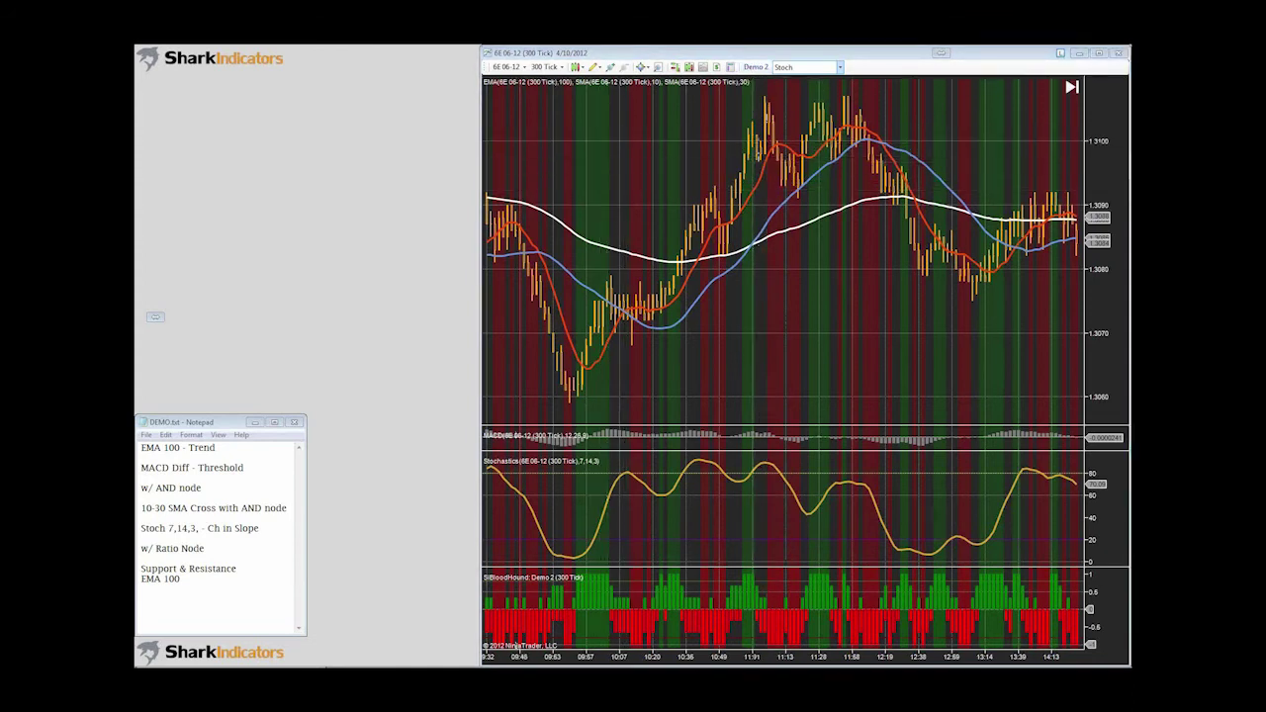
pyautogui.moveTo(357, 149); pyautogui.dragTo(387, 60)
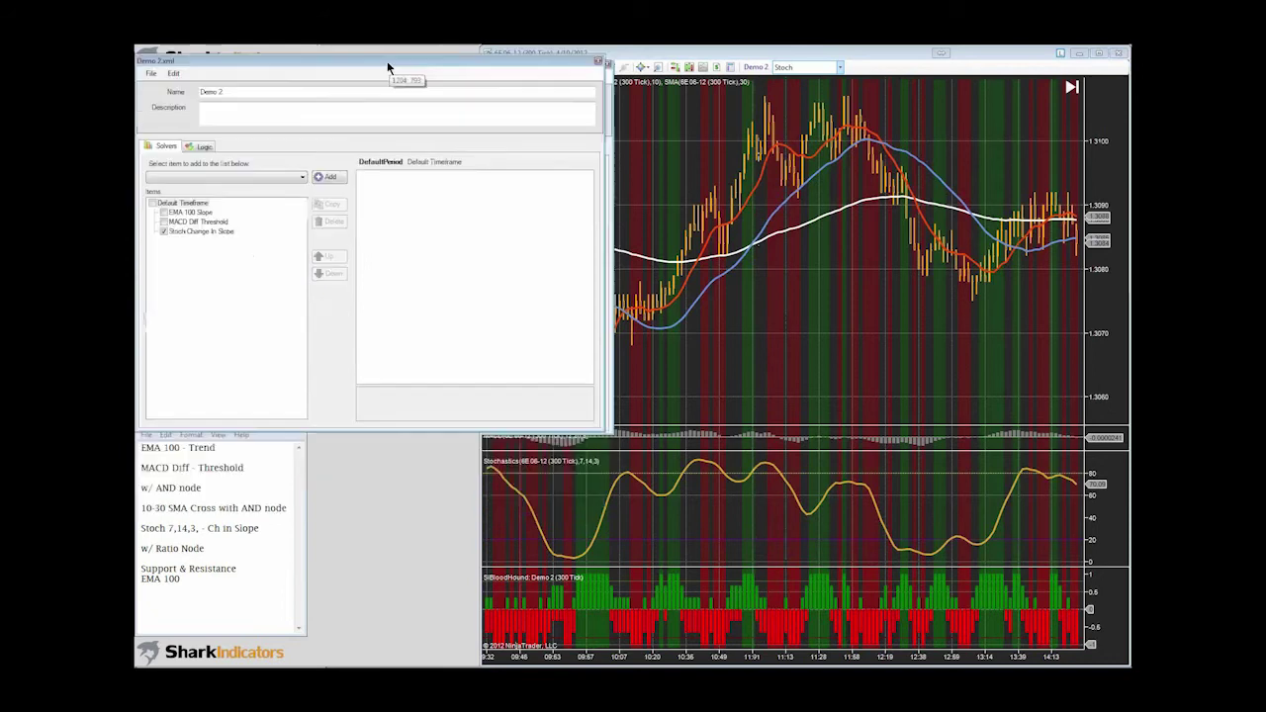
pyautogui.click(201, 144)
pyautogui.click(176, 185)
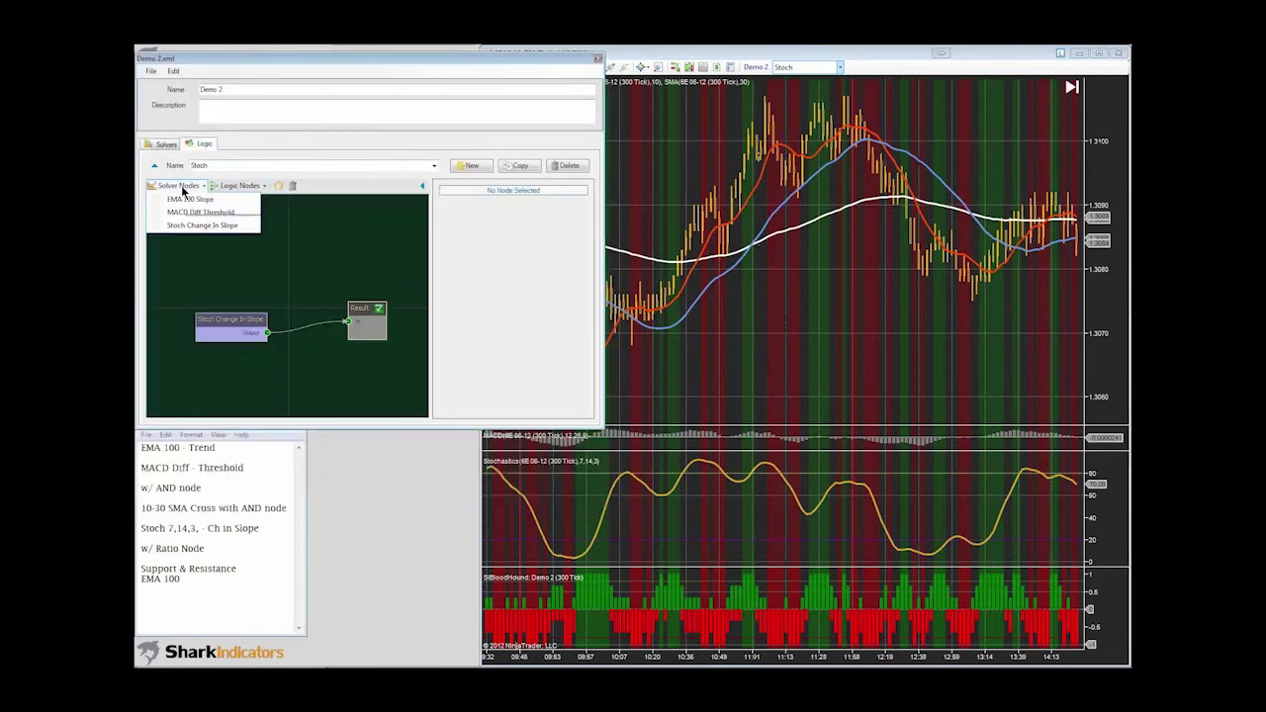
pyautogui.click(379, 196)
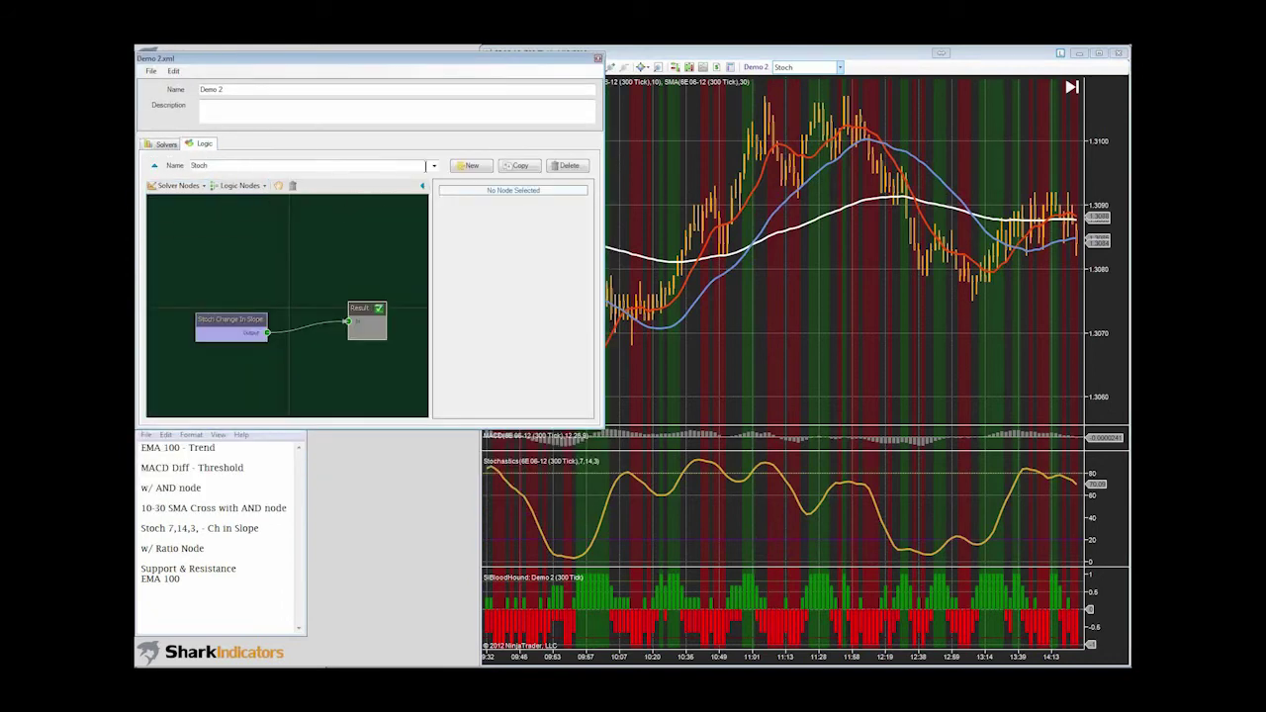
pyautogui.click(433, 166)
pyautogui.click(202, 182)
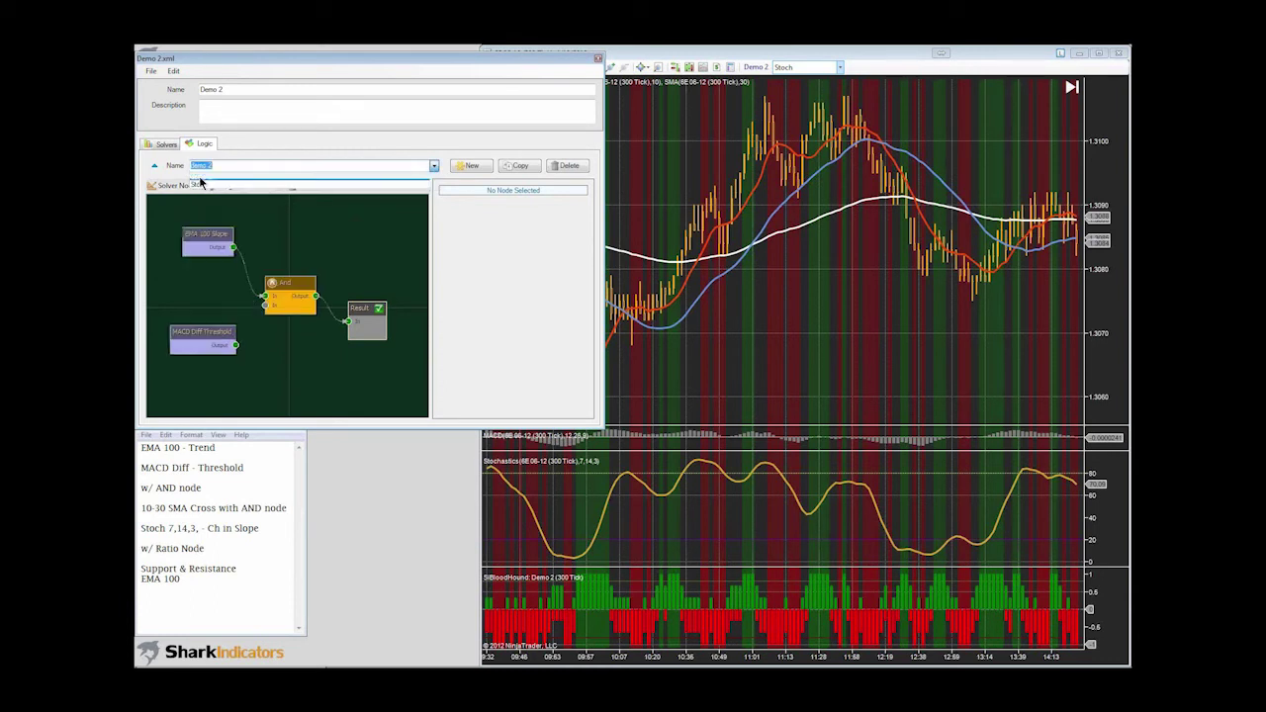
# - Add a Stoch Change In Slope node below MACD Diff Threshold and connect its output to the And node
pyautogui.moveTo(202, 331); pyautogui.dragTo(200, 292)
pyautogui.rightClick(206, 337)
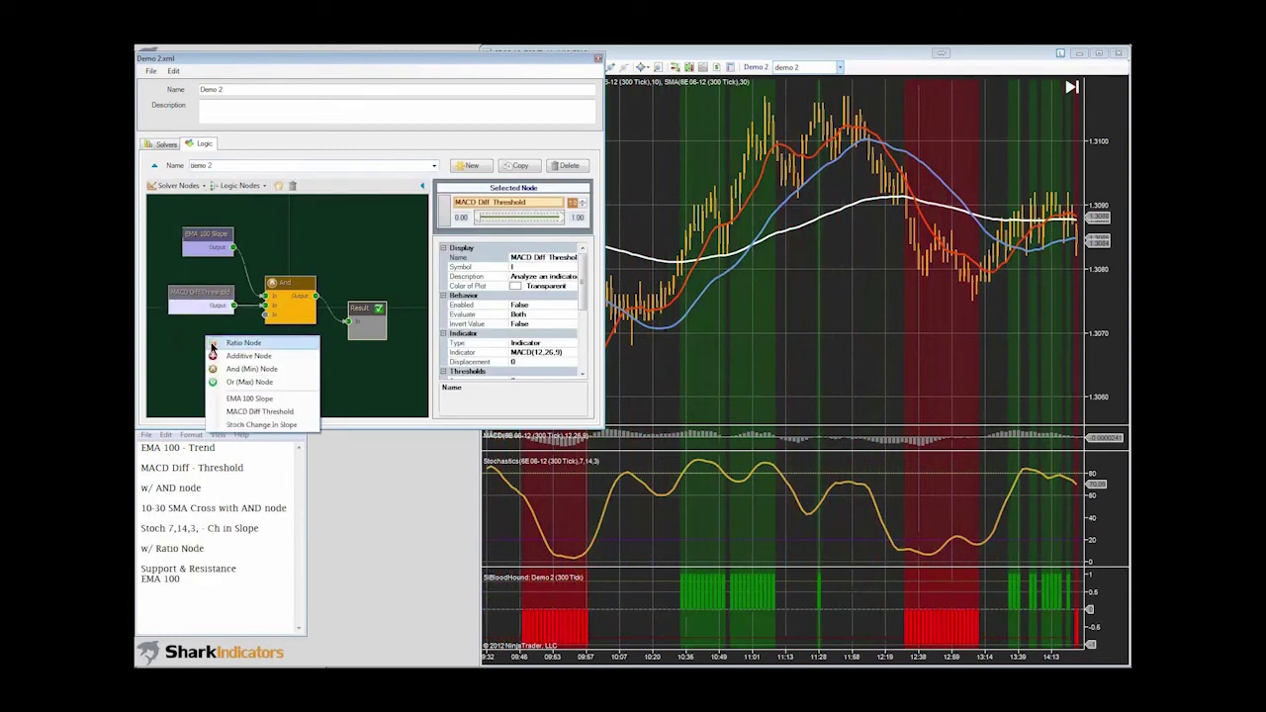
pyautogui.click(253, 423)
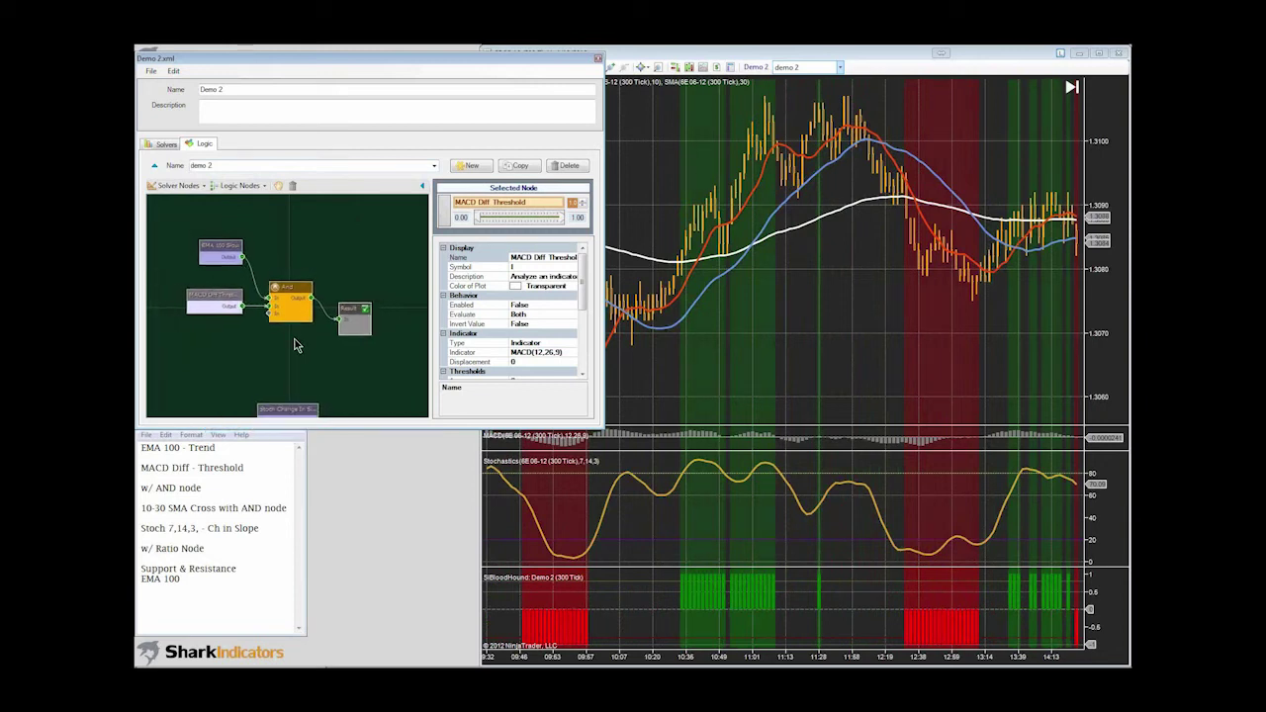
pyautogui.moveTo(286, 398); pyautogui.dragTo(215, 339)
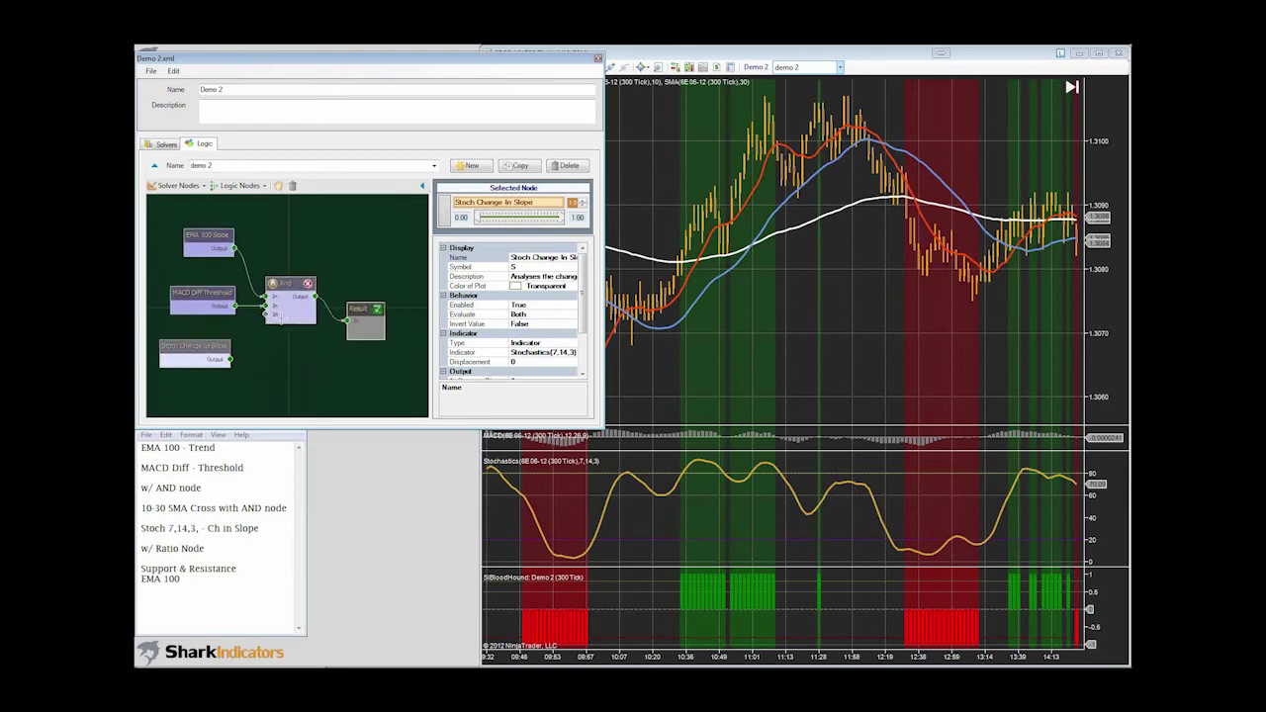
pyautogui.moveTo(223, 364); pyautogui.dragTo(263, 327)
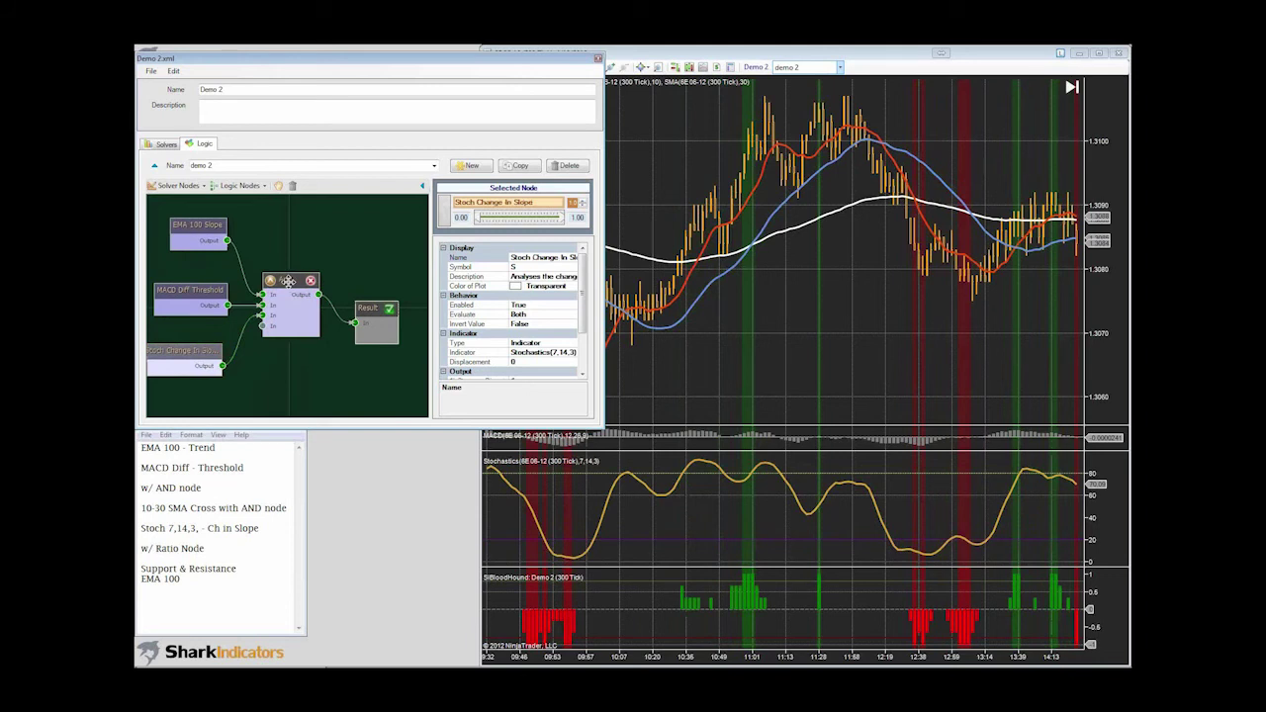
# - Connect Stoch Change In Slope directly to Result and examine its output values for the turning and opposite-direction conditions in the enlarged editor
pyautogui.click(322, 337)
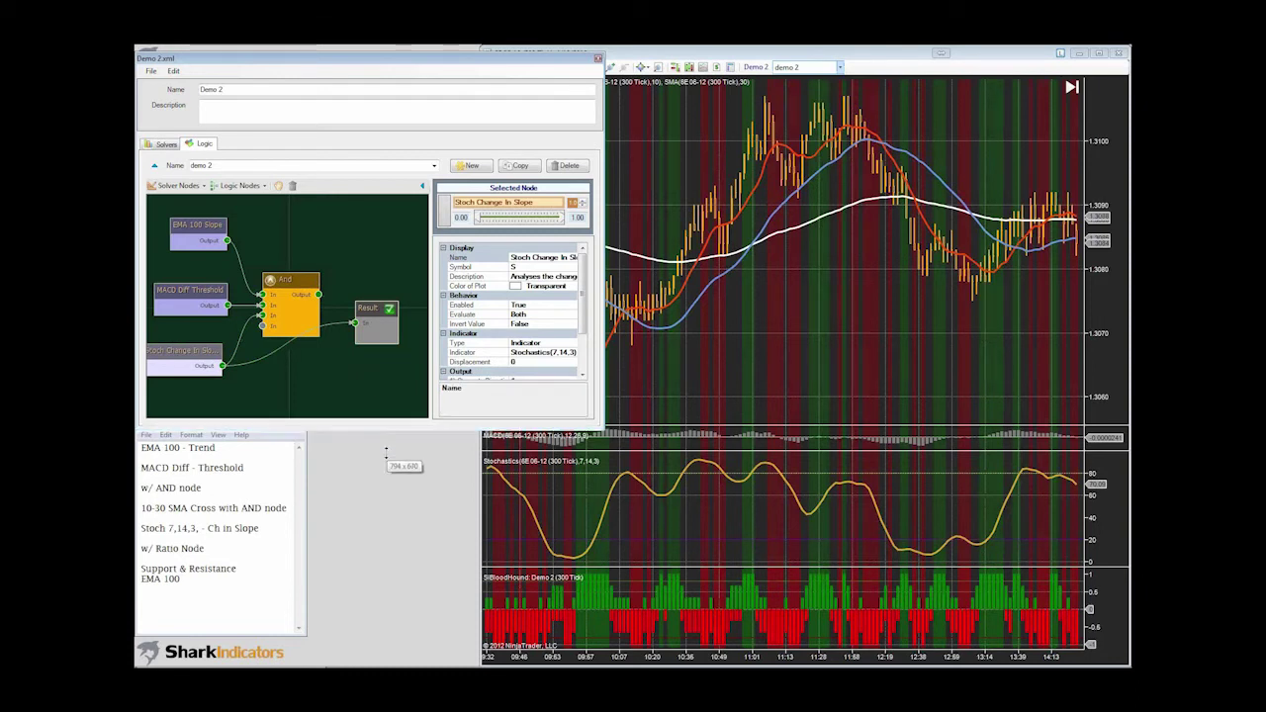
pyautogui.moveTo(387, 436); pyautogui.dragTo(393, 506)
pyautogui.click(536, 389)
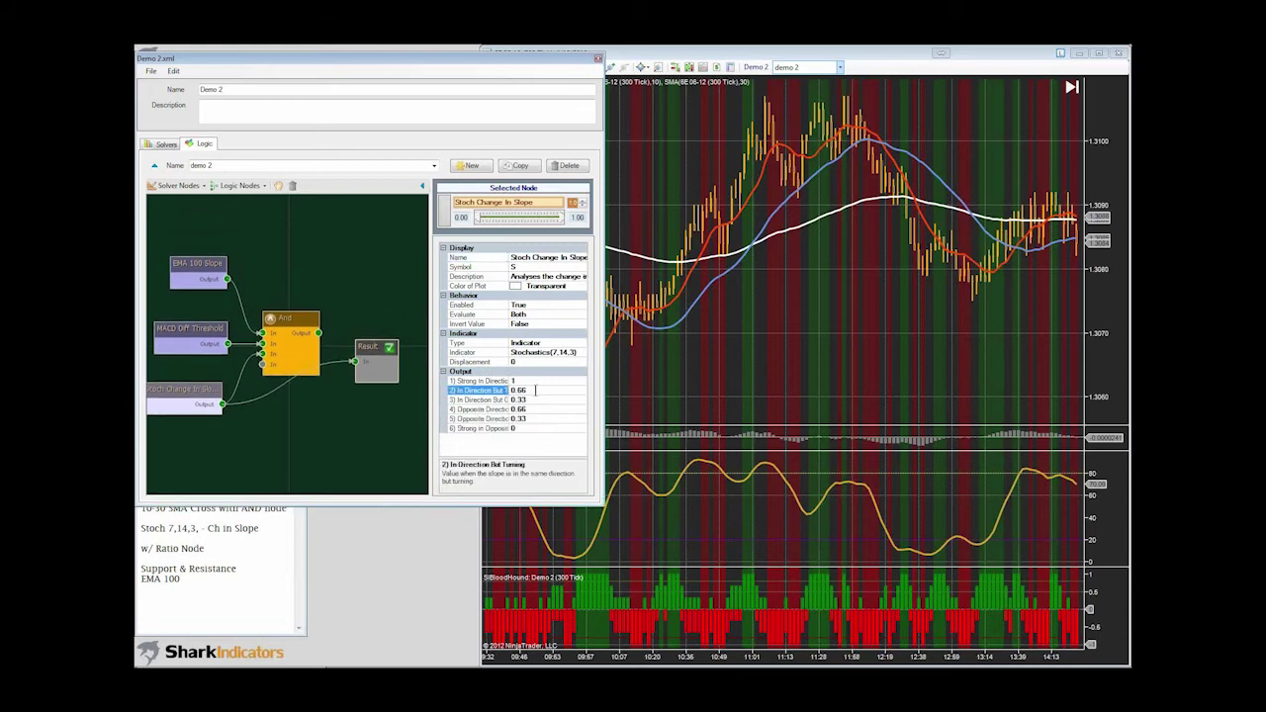
pyautogui.click(531, 398)
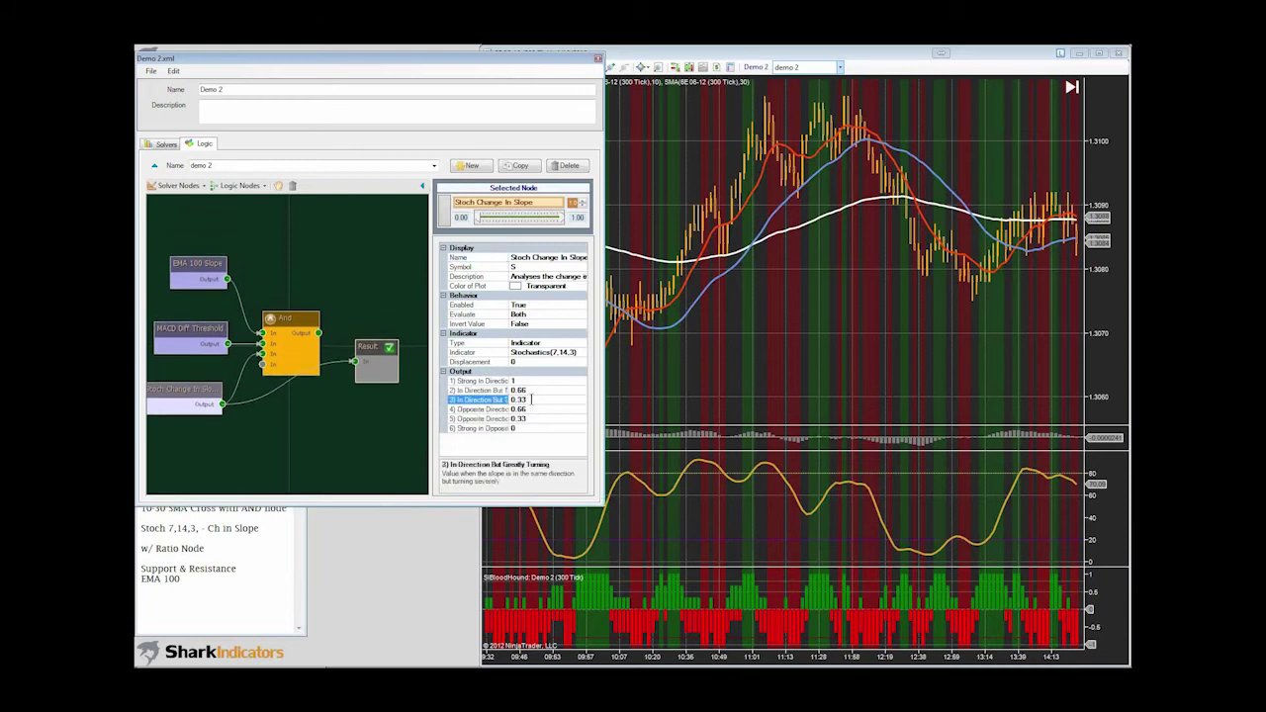
pyautogui.click(529, 380)
pyautogui.click(531, 391)
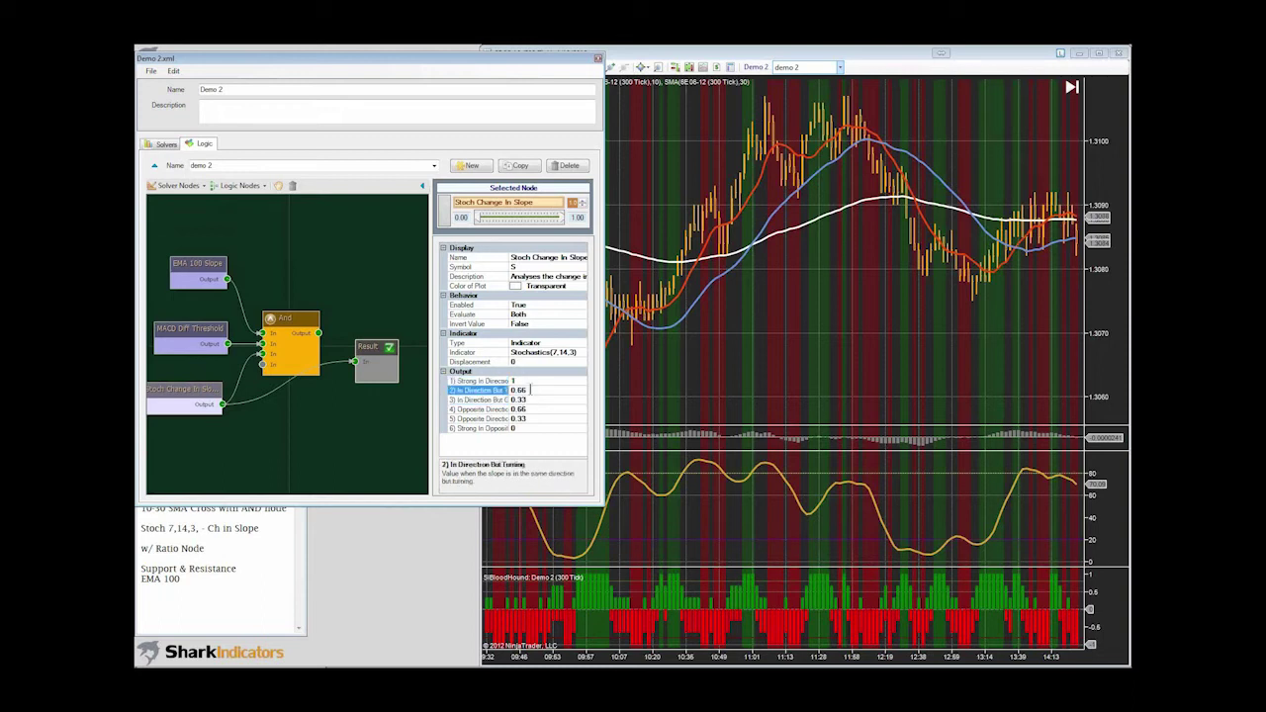
pyautogui.click(531, 399)
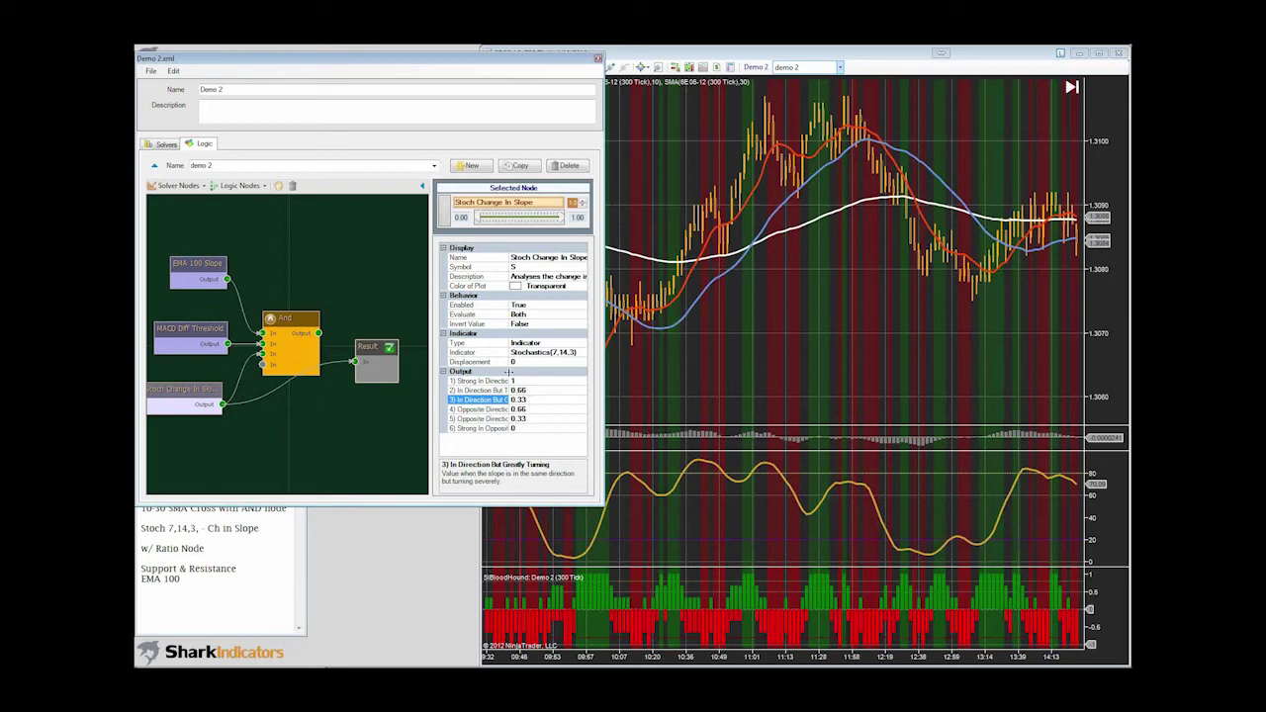
pyautogui.moveTo(509, 370); pyautogui.dragTo(531, 372)
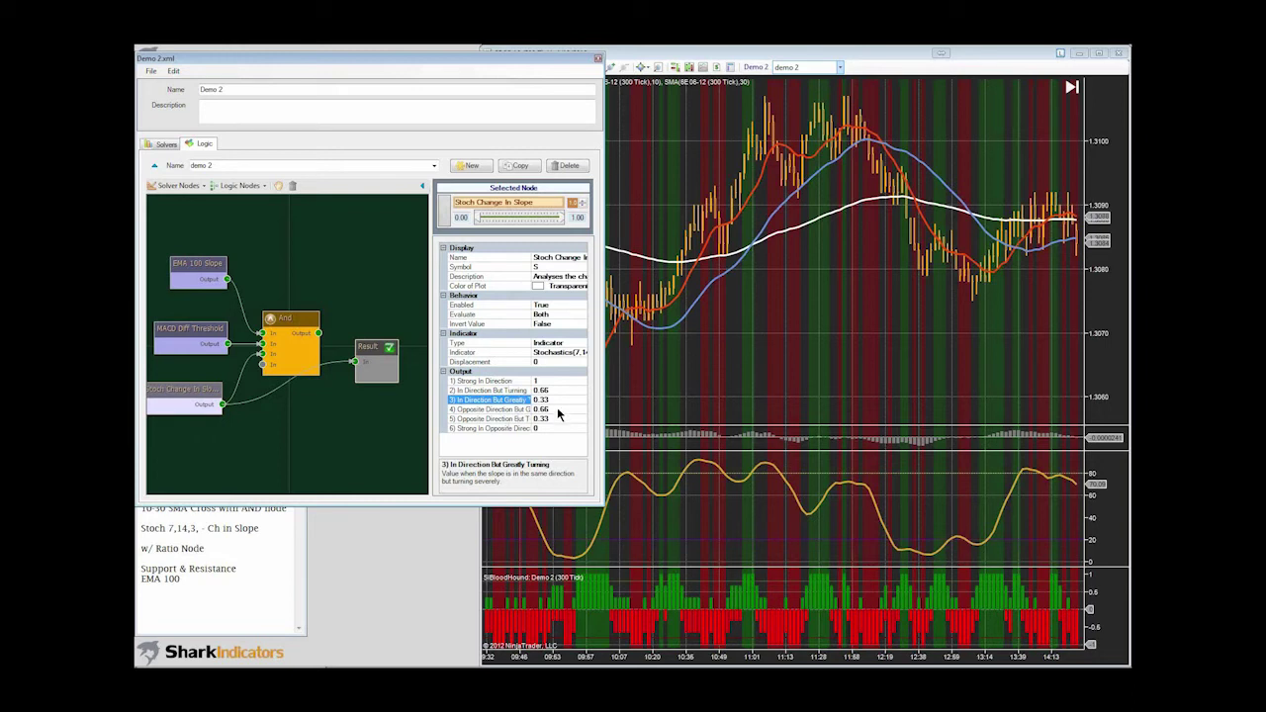
pyautogui.click(555, 389)
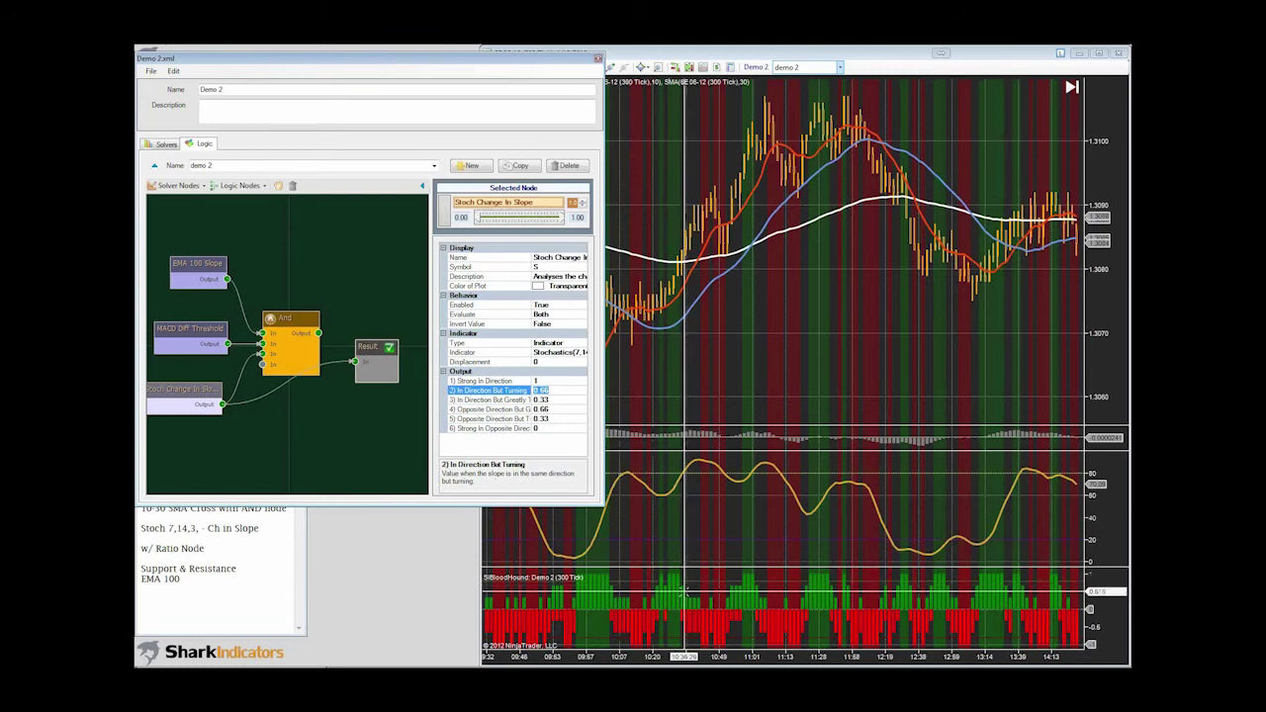
pyautogui.click(552, 407)
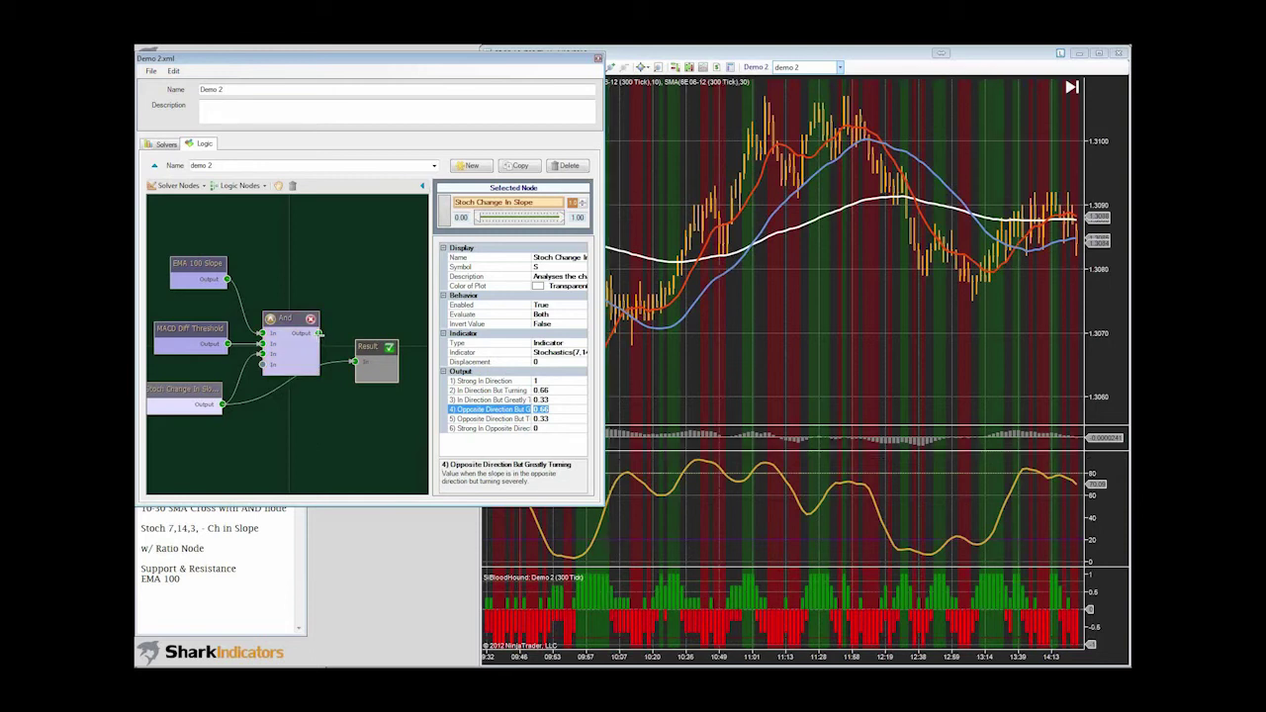
# - Reconnect the And node's output to the Result node
pyautogui.moveTo(318, 333); pyautogui.dragTo(354, 361)
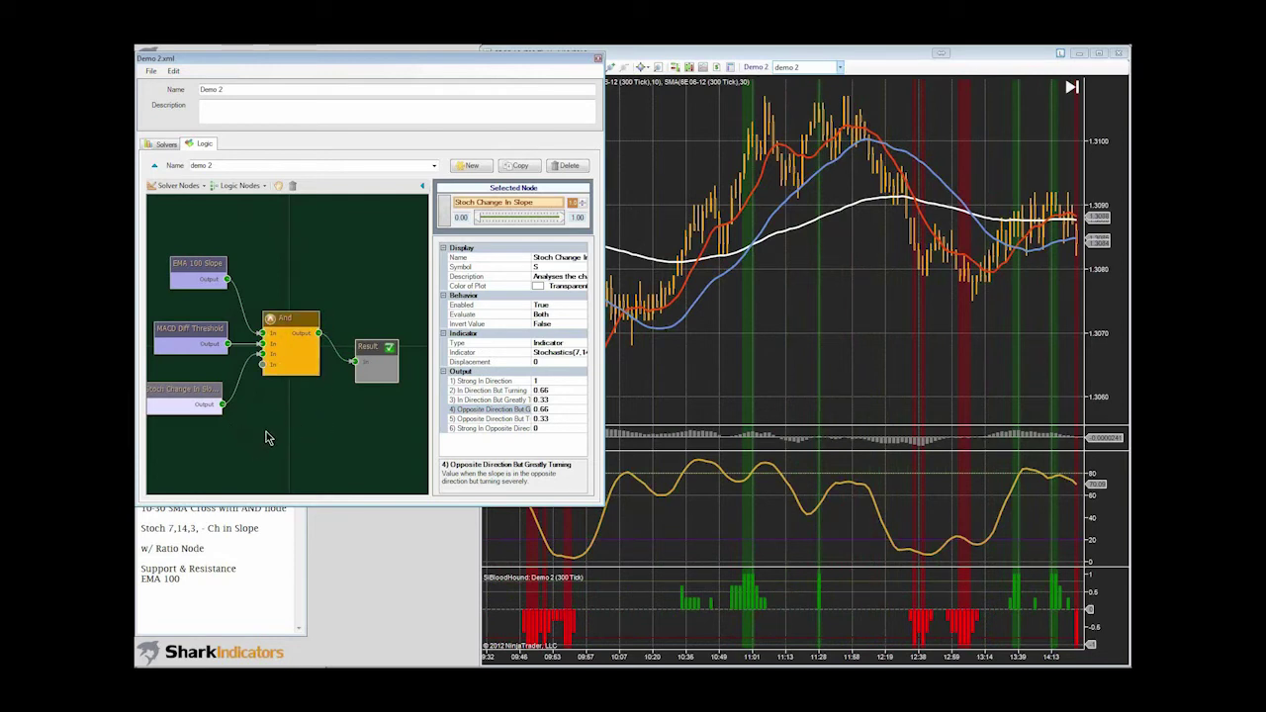
pyautogui.click(278, 186)
pyautogui.moveTo(279, 276); pyautogui.dragTo(291, 275)
pyautogui.click(279, 188)
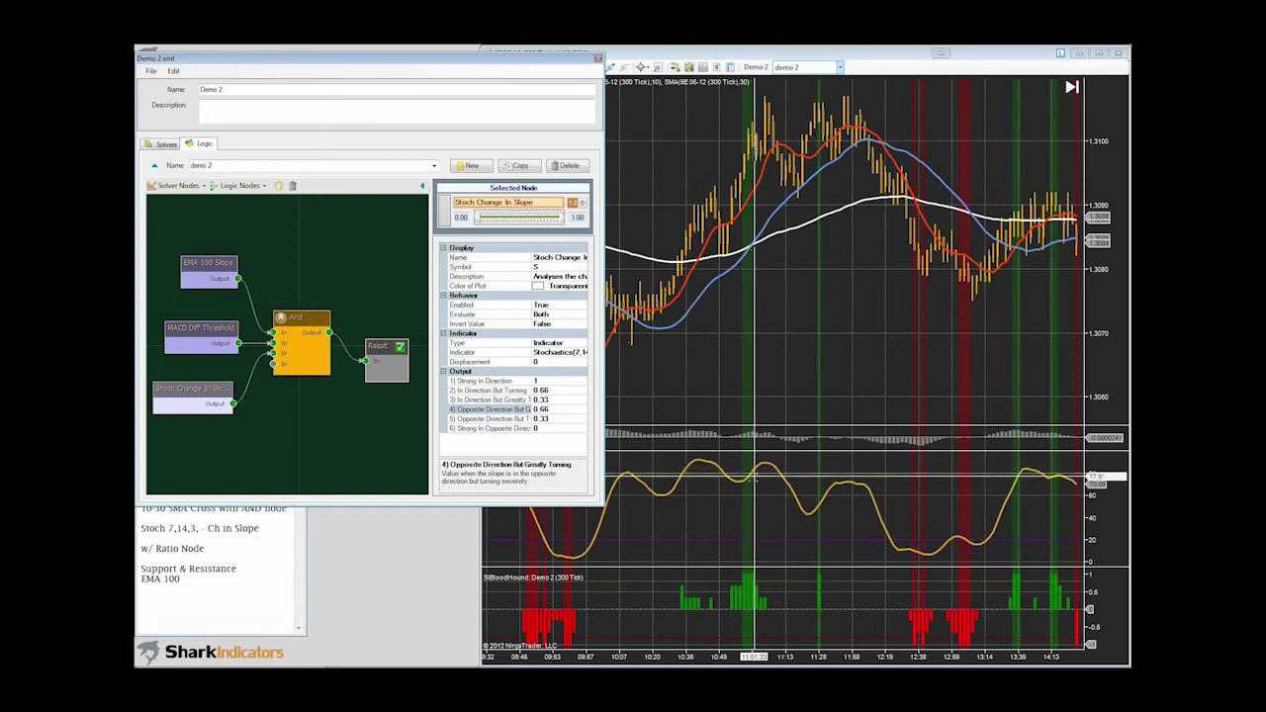
# - Mark the long signal near 11:02 with an arrow under the EMA 100 and yellow ellipses on the Stochastics and enlarged MACD panels
pyautogui.click(758, 491)
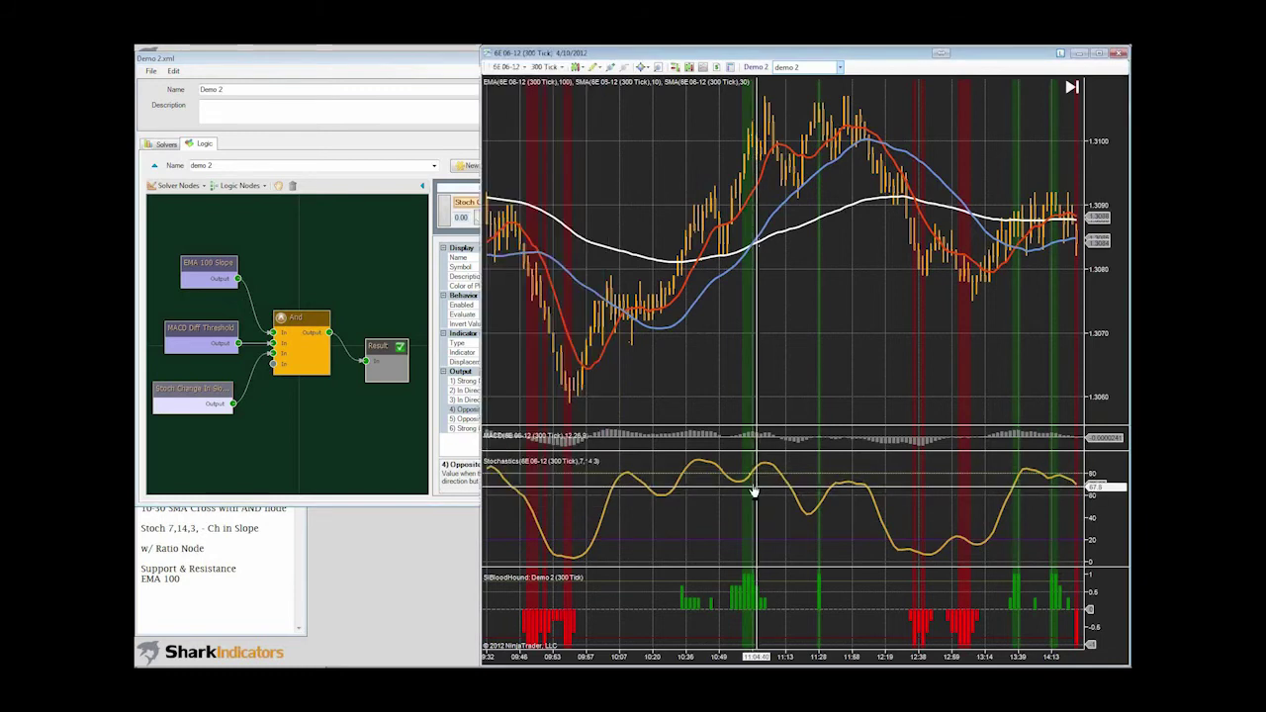
pyautogui.moveTo(752, 489); pyautogui.dragTo(763, 486)
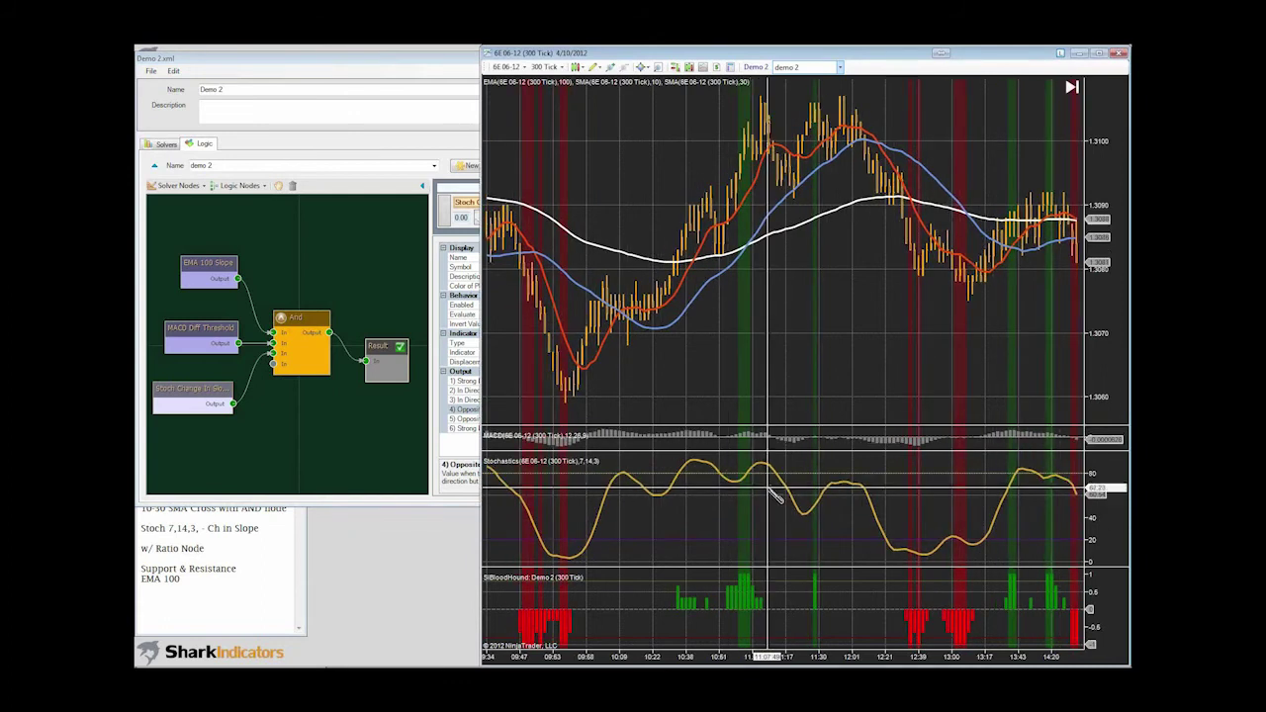
pyautogui.click(749, 475)
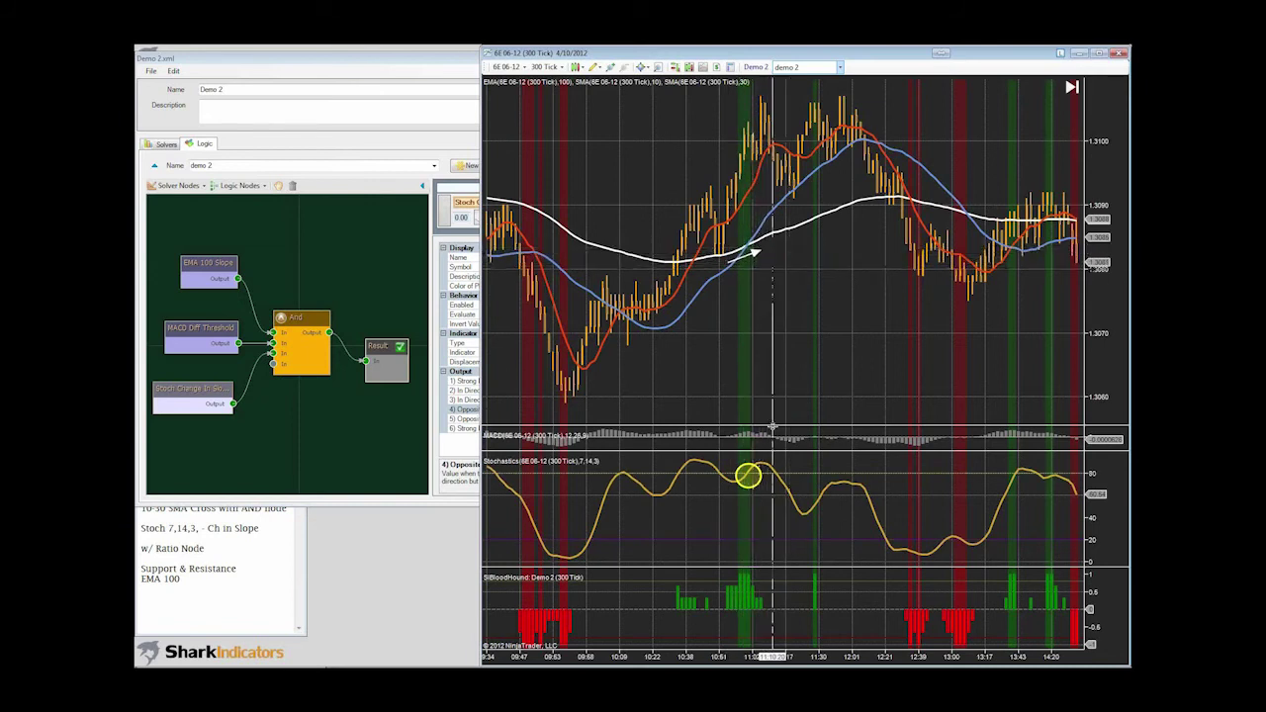
pyautogui.moveTo(771, 424); pyautogui.dragTo(774, 376)
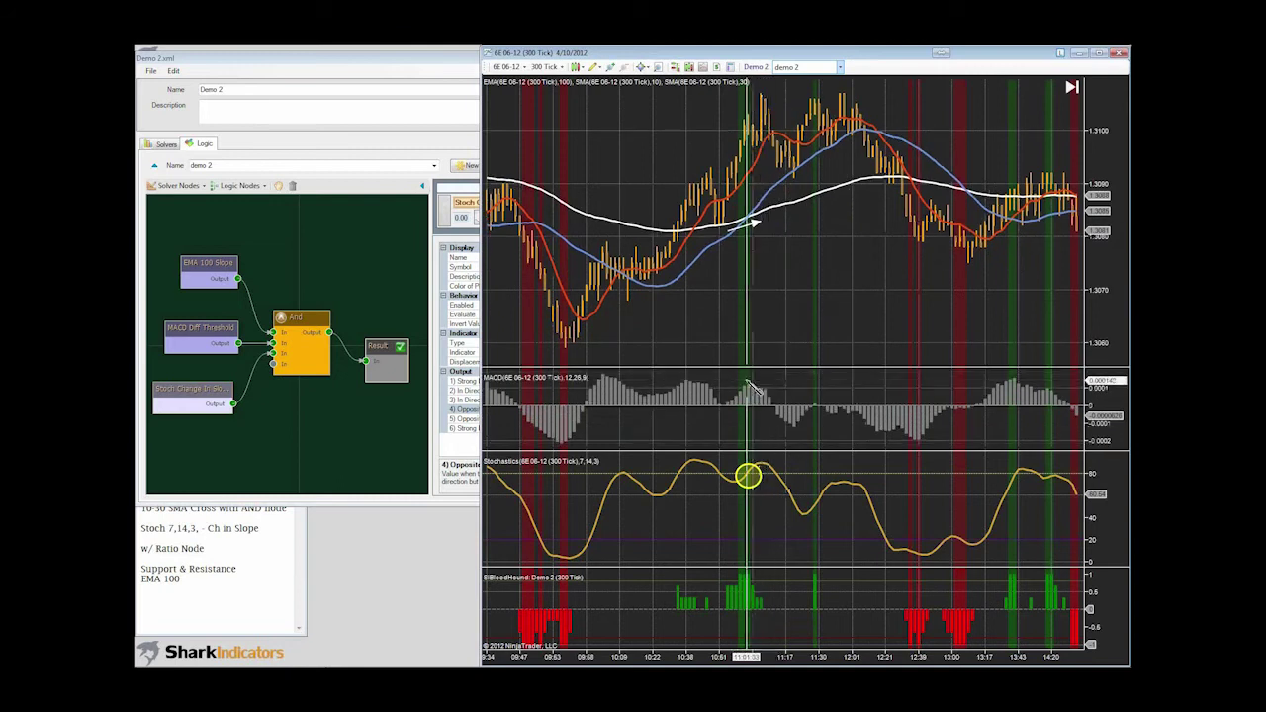
pyautogui.moveTo(754, 387); pyautogui.dragTo(731, 402)
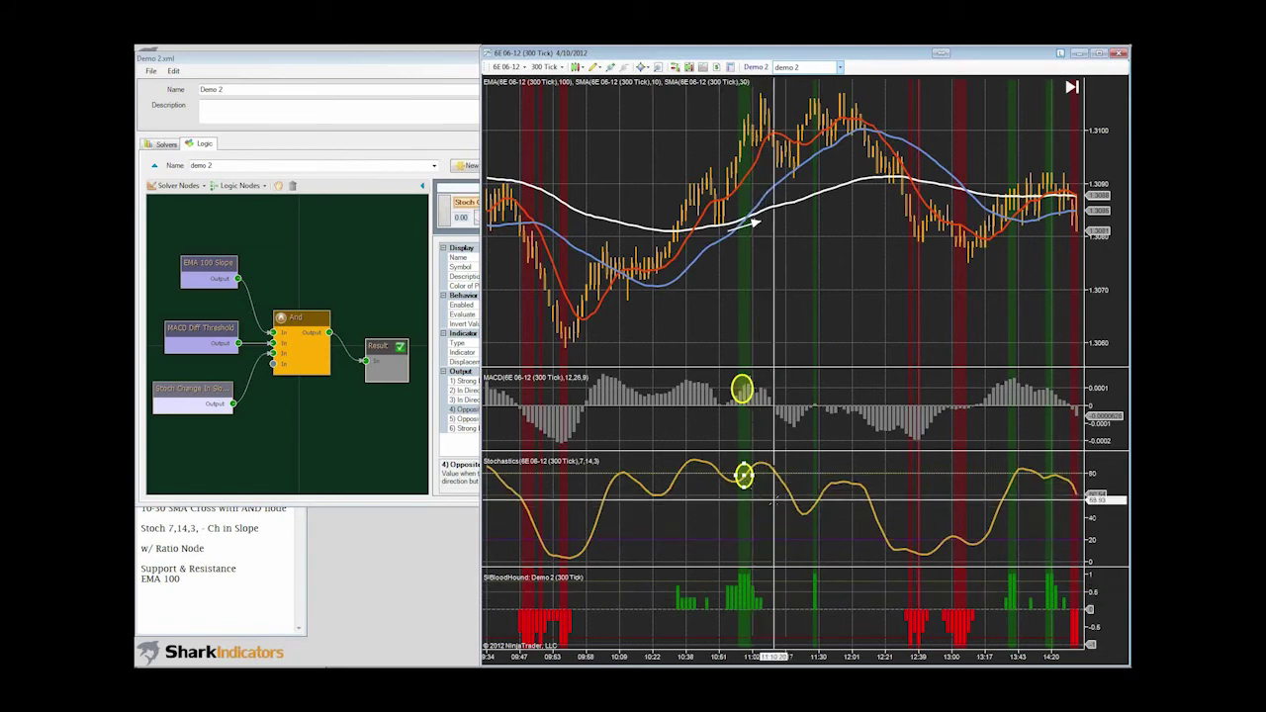
# - Bring up the DEMO.txt notes and highlight the text 10-30 SMA Cross
pyautogui.click(366, 423)
pyautogui.moveTo(141, 508); pyautogui.dragTo(210, 509)
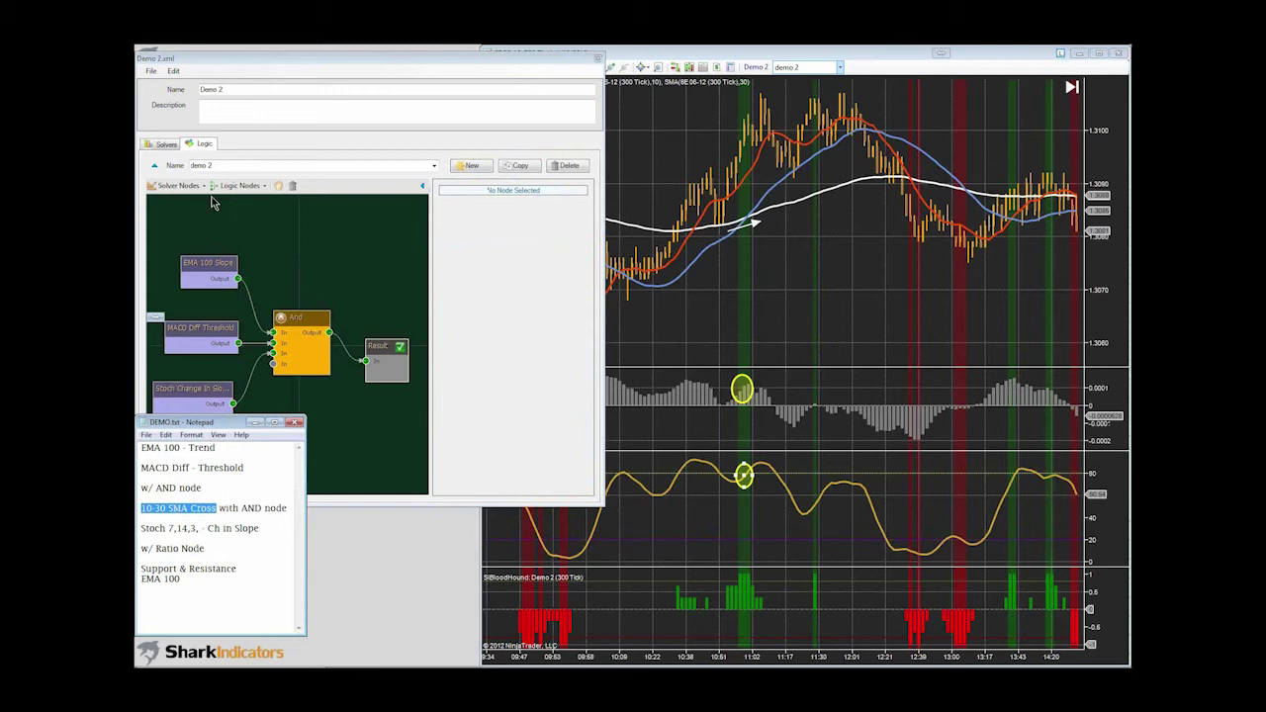
# - Add an Indicator Crossover solver to the Default Timeframe and open its properties
pyautogui.click(165, 145)
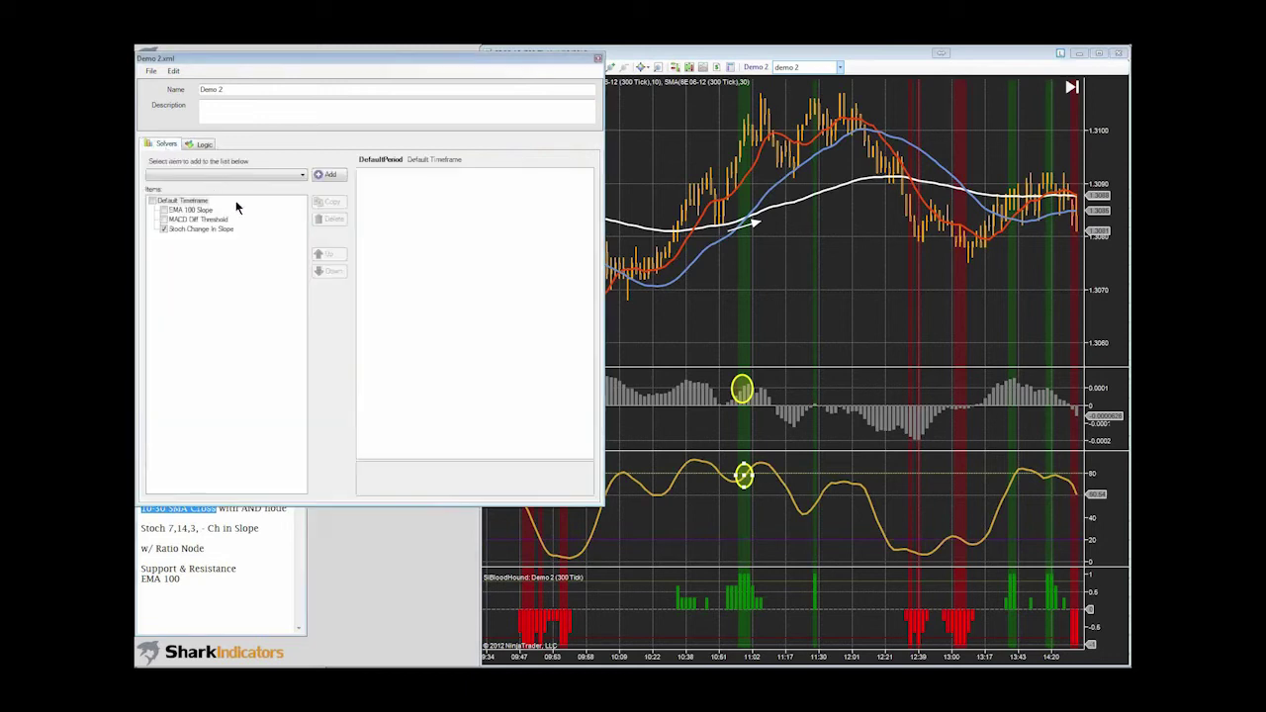
pyautogui.click(301, 178)
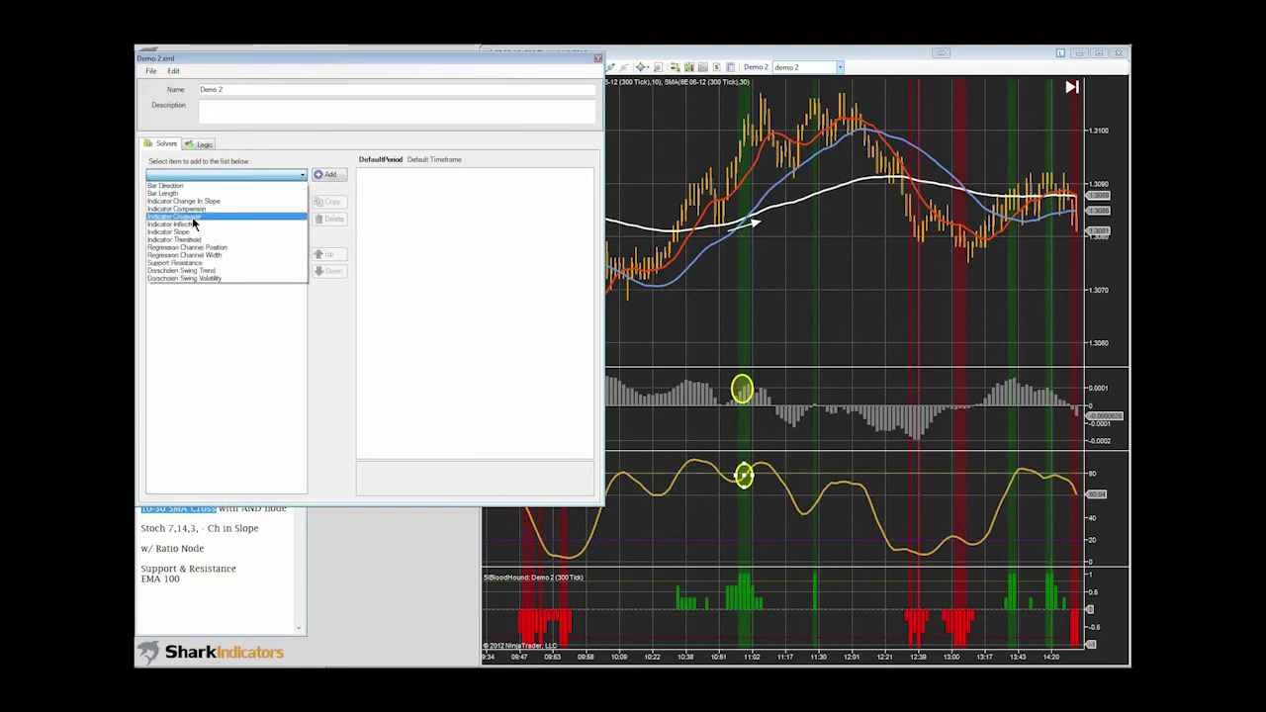
pyautogui.click(194, 221)
pyautogui.click(332, 176)
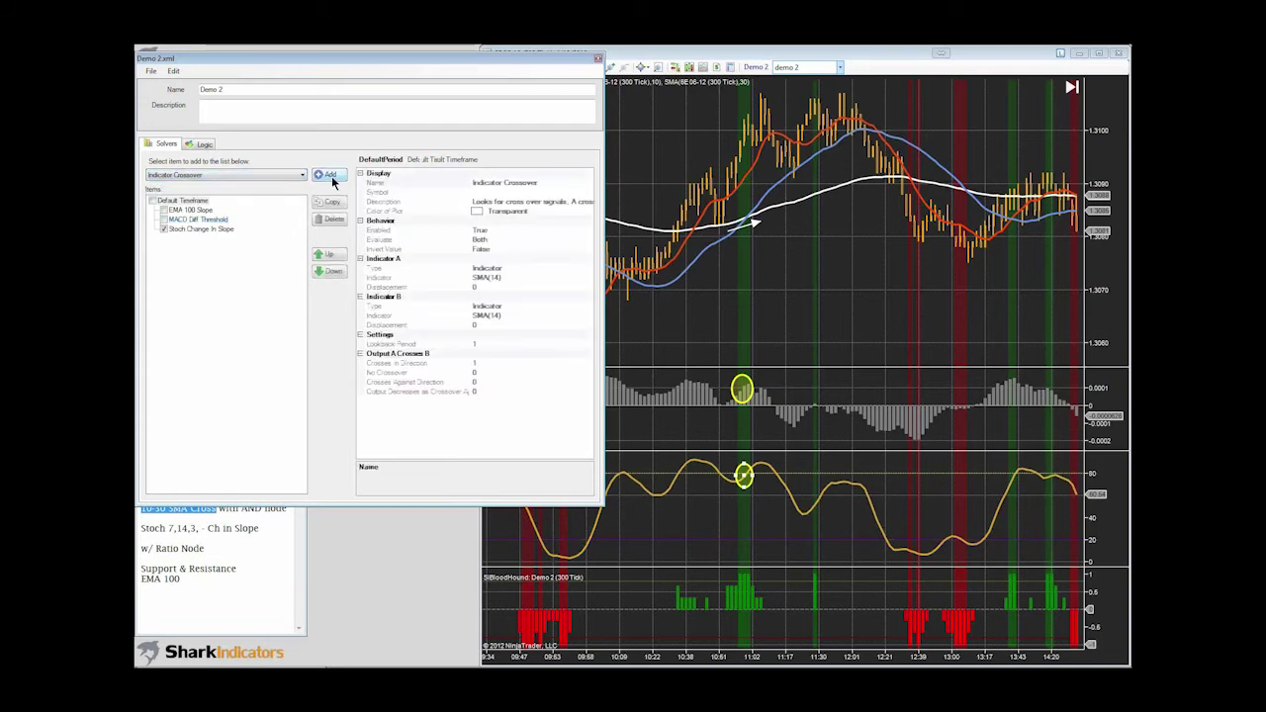
pyautogui.click(332, 176)
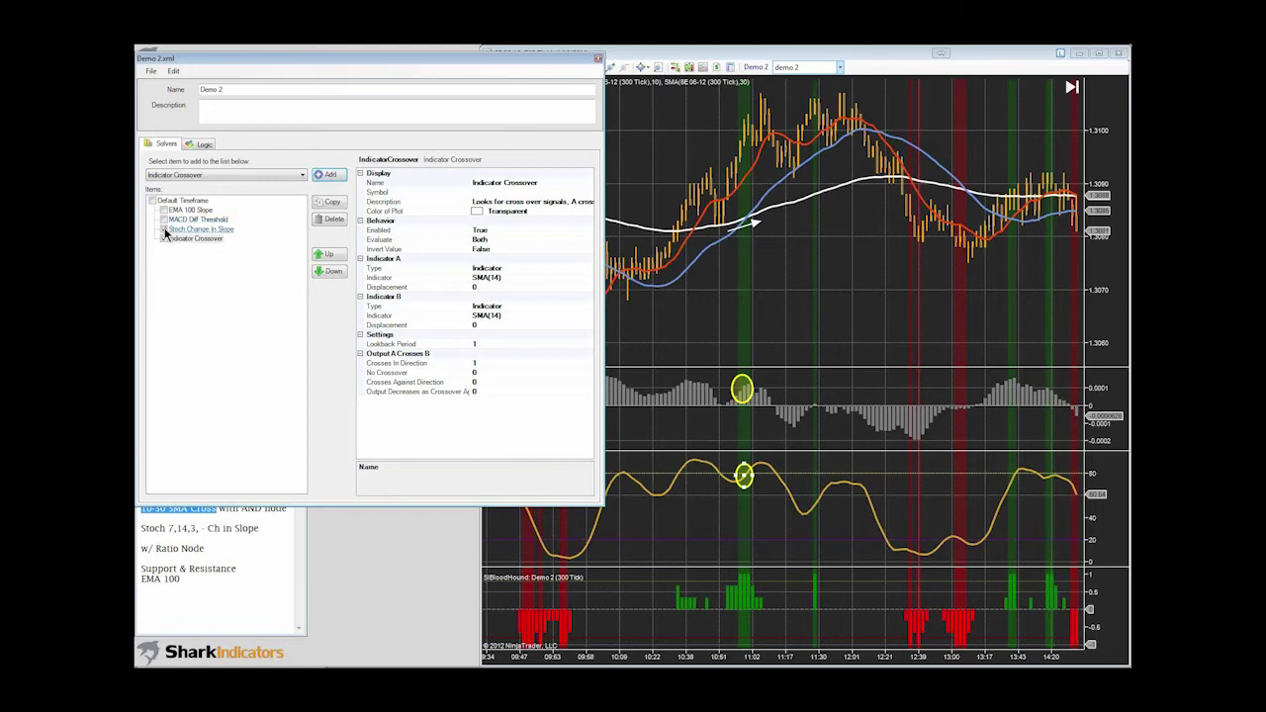
pyautogui.click(188, 240)
# - Set Indicator A of the crossover solver to an SMA with a period of 10
pyautogui.click(539, 278)
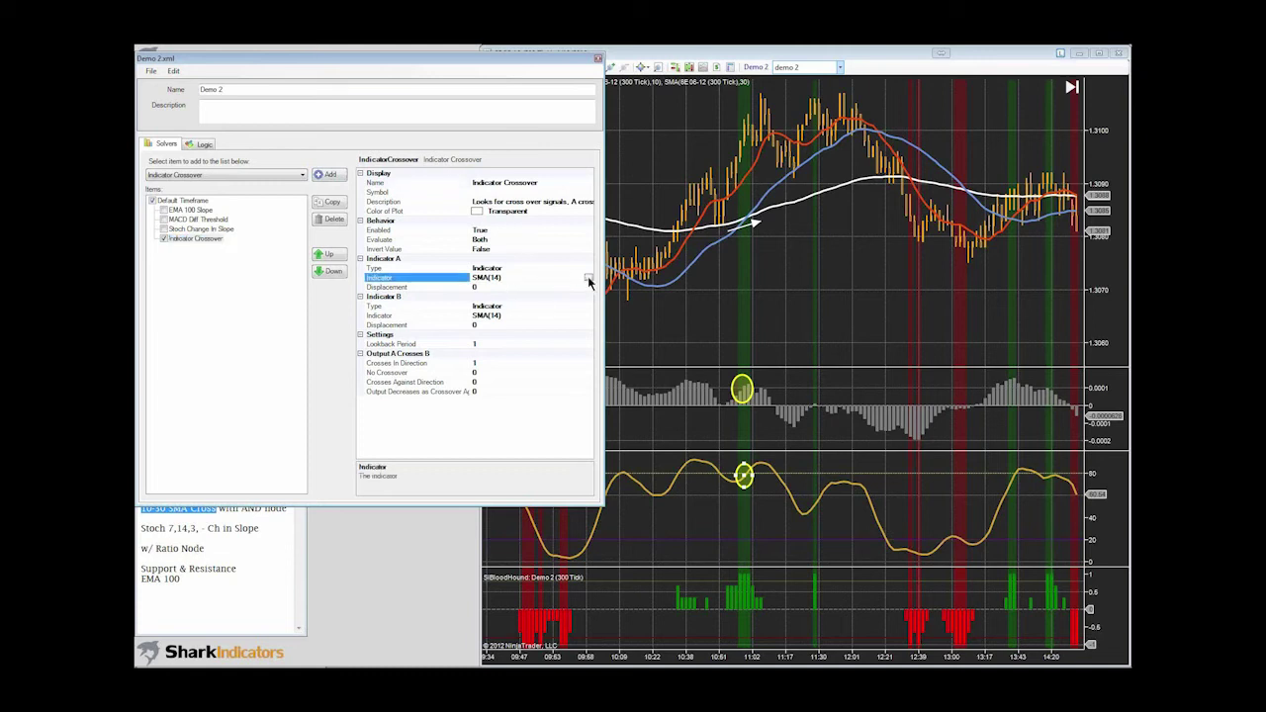
pyautogui.click(588, 279)
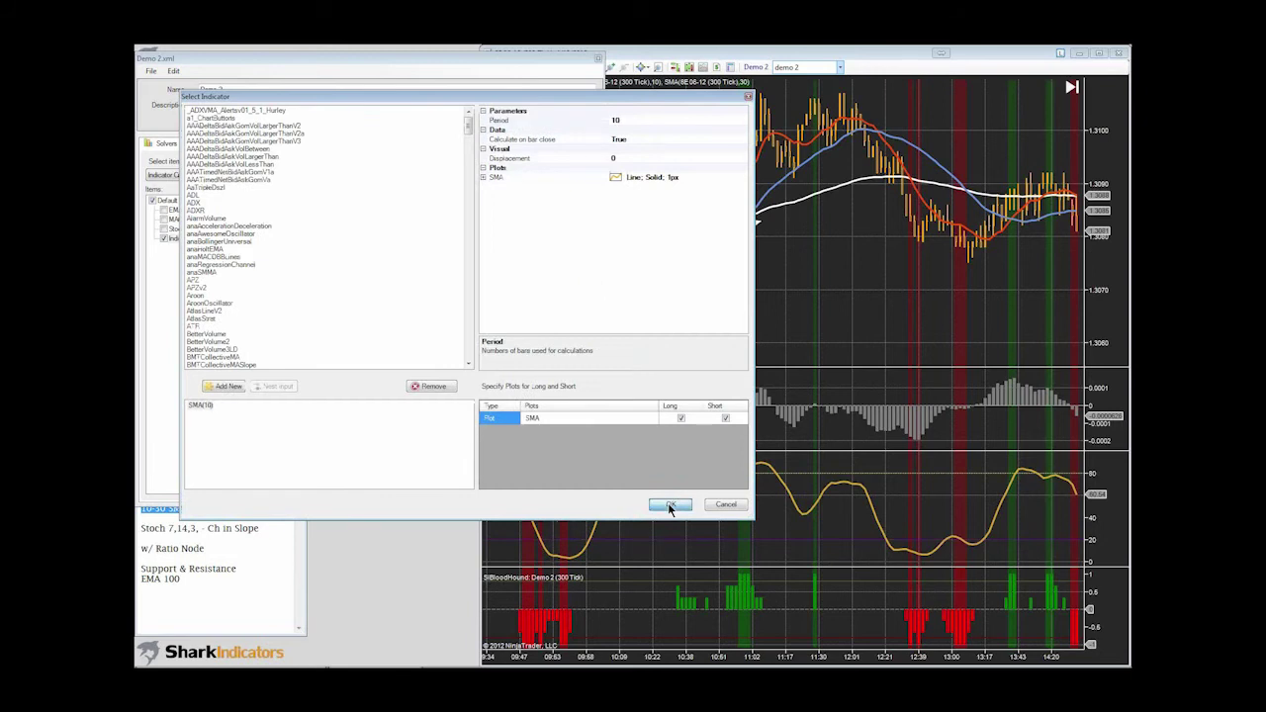
pyautogui.click(669, 507)
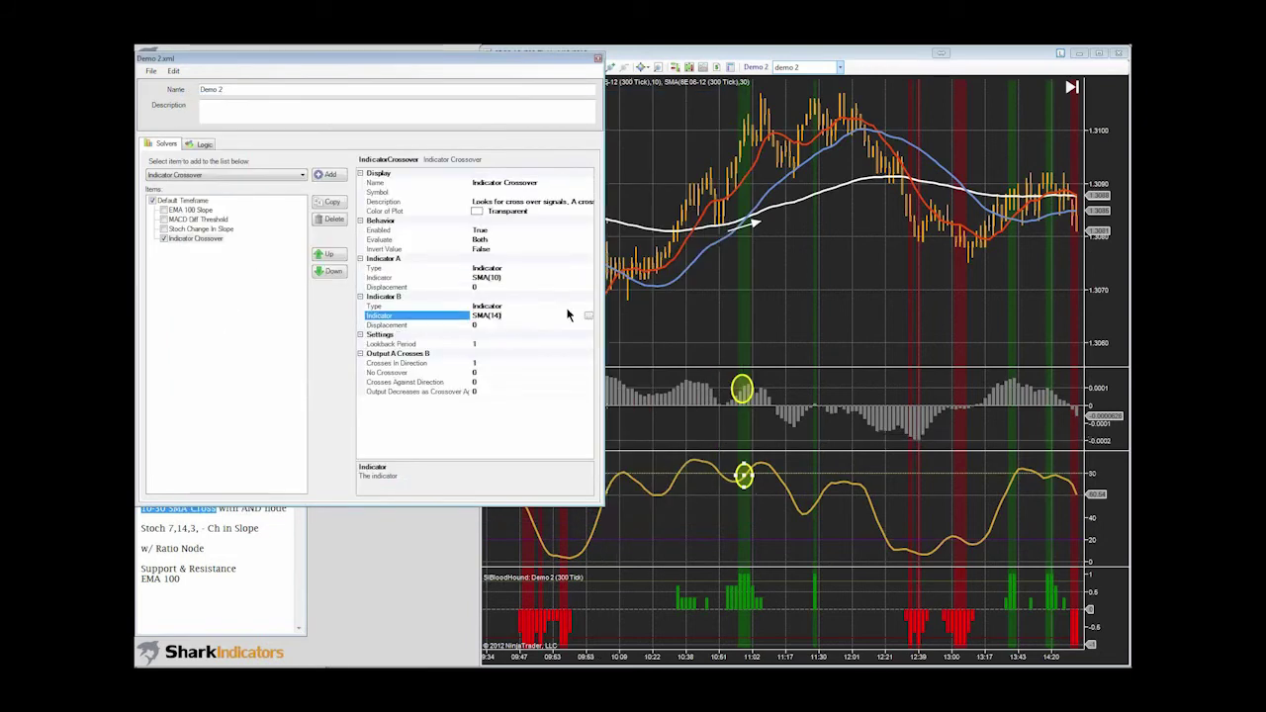
# - Set Indicator B of the crossover solver to an SMA with a period of 30
pyautogui.click(768, 190)
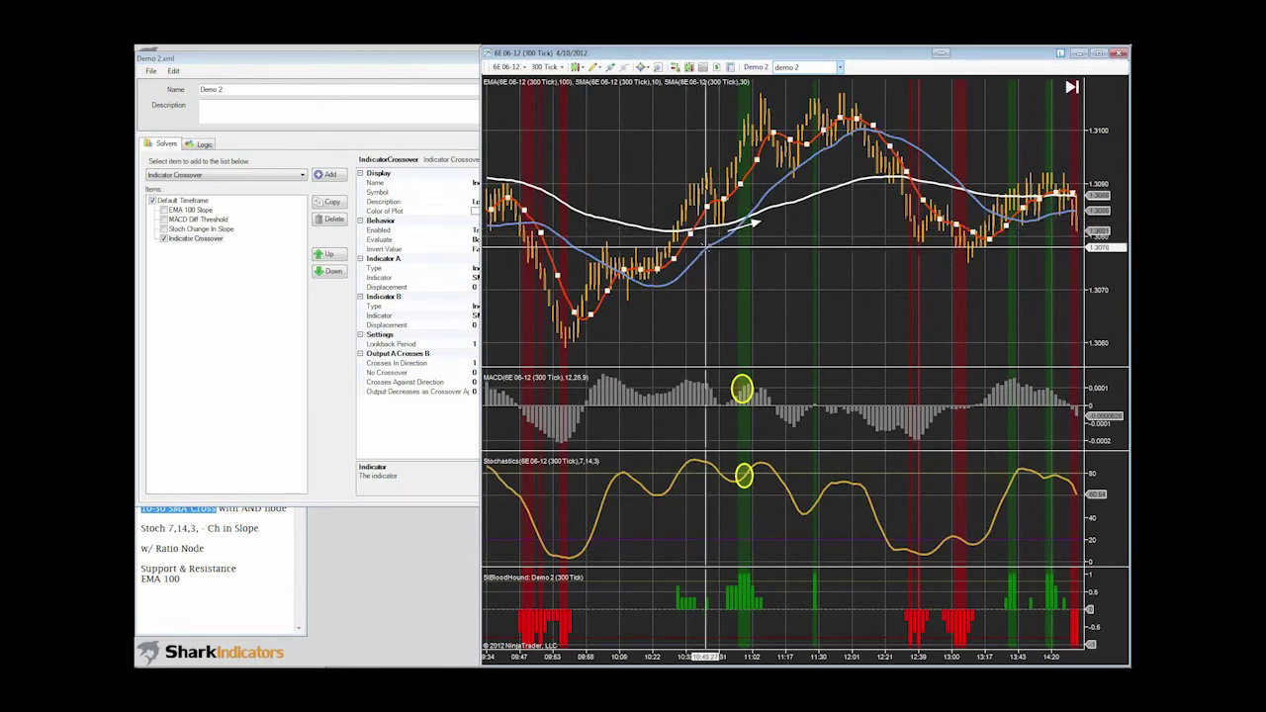
pyautogui.click(588, 318)
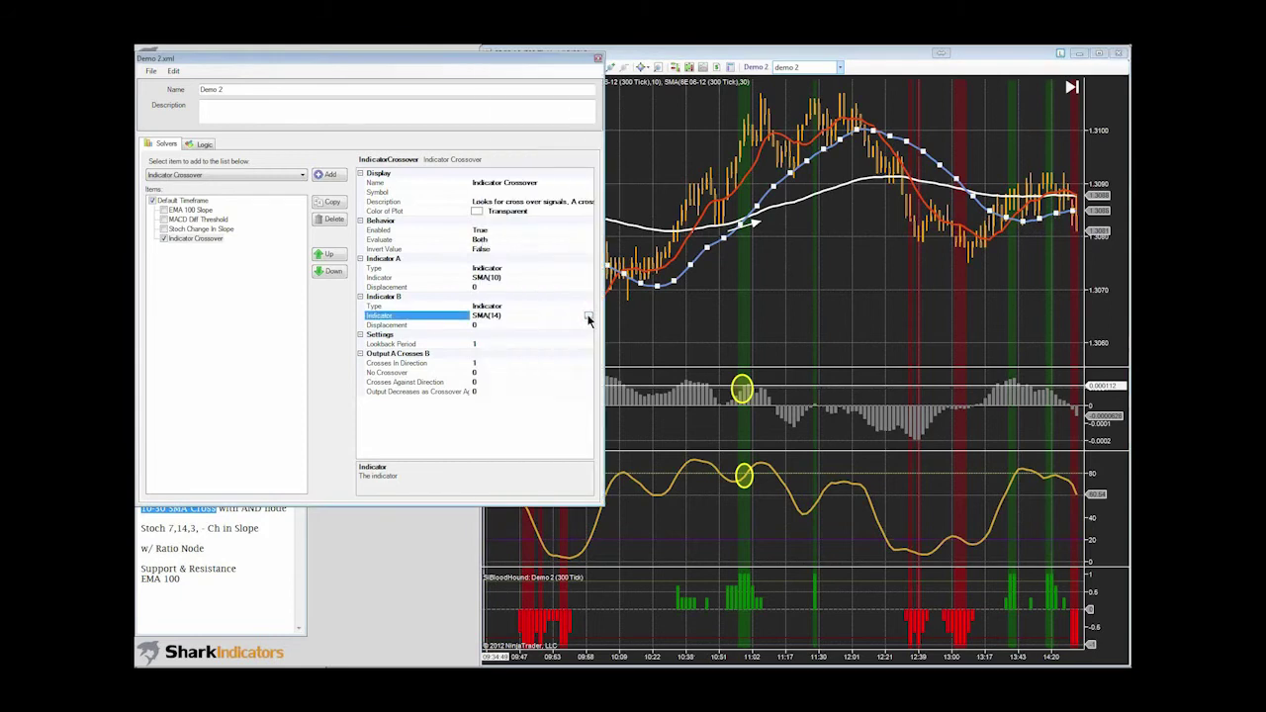
pyautogui.click(588, 318)
pyautogui.click(638, 137)
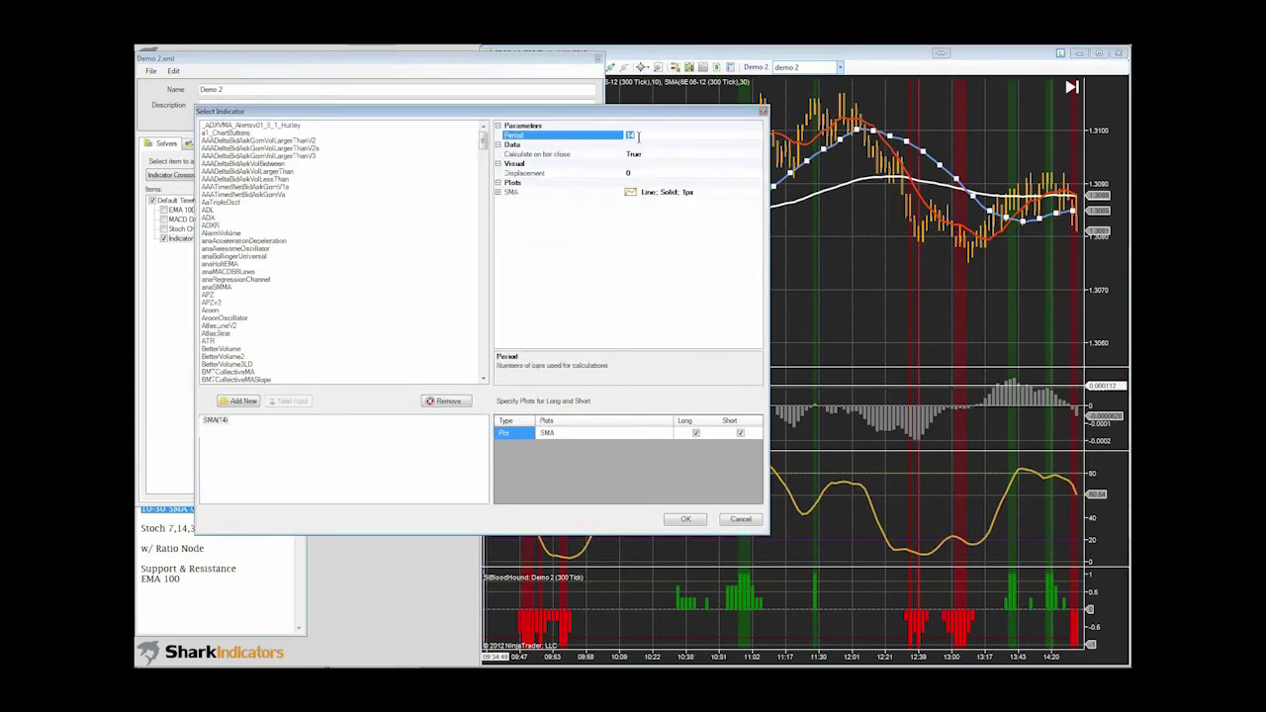
pyautogui.write('30')
pyautogui.click(682, 521)
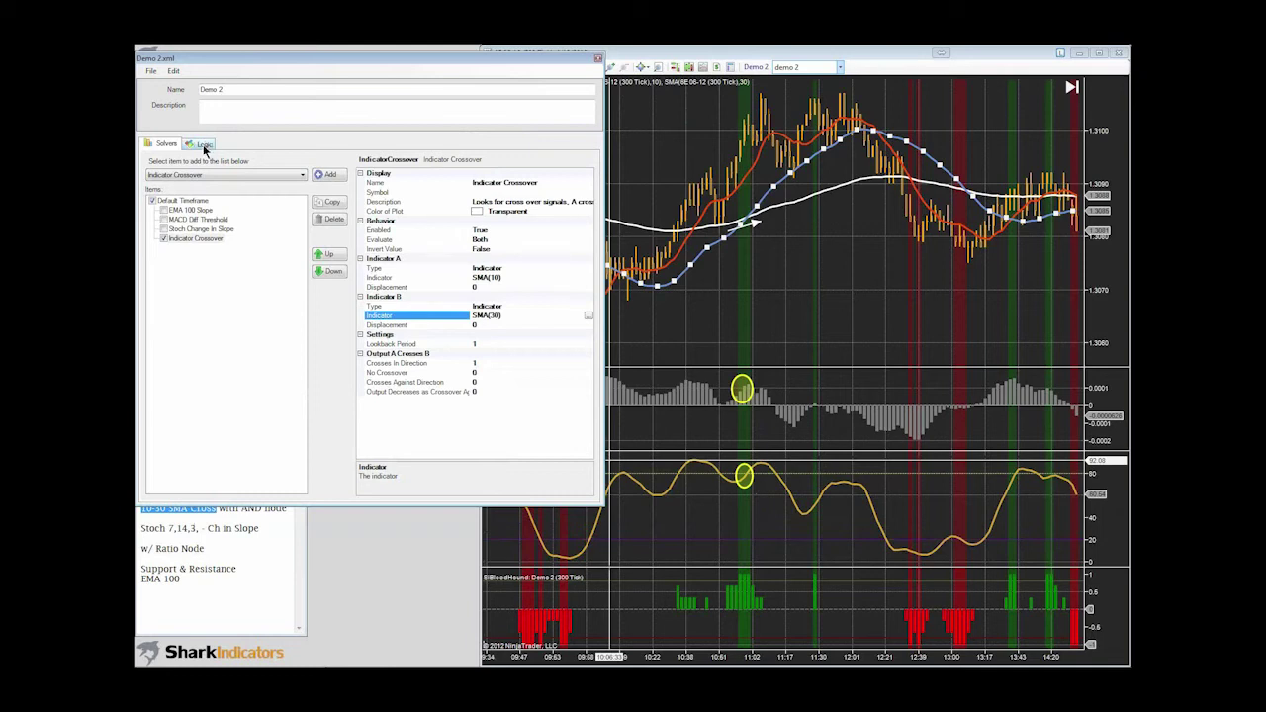
# - Enable the EMA 100 Slope, MACD Diff Threshold and Stoch Change In Slope solvers
pyautogui.click(163, 210)
pyautogui.click(164, 219)
pyautogui.click(164, 228)
# - Create a new logic named crossover and connect an Indicator Crossover node's output to its Result node
pyautogui.click(203, 146)
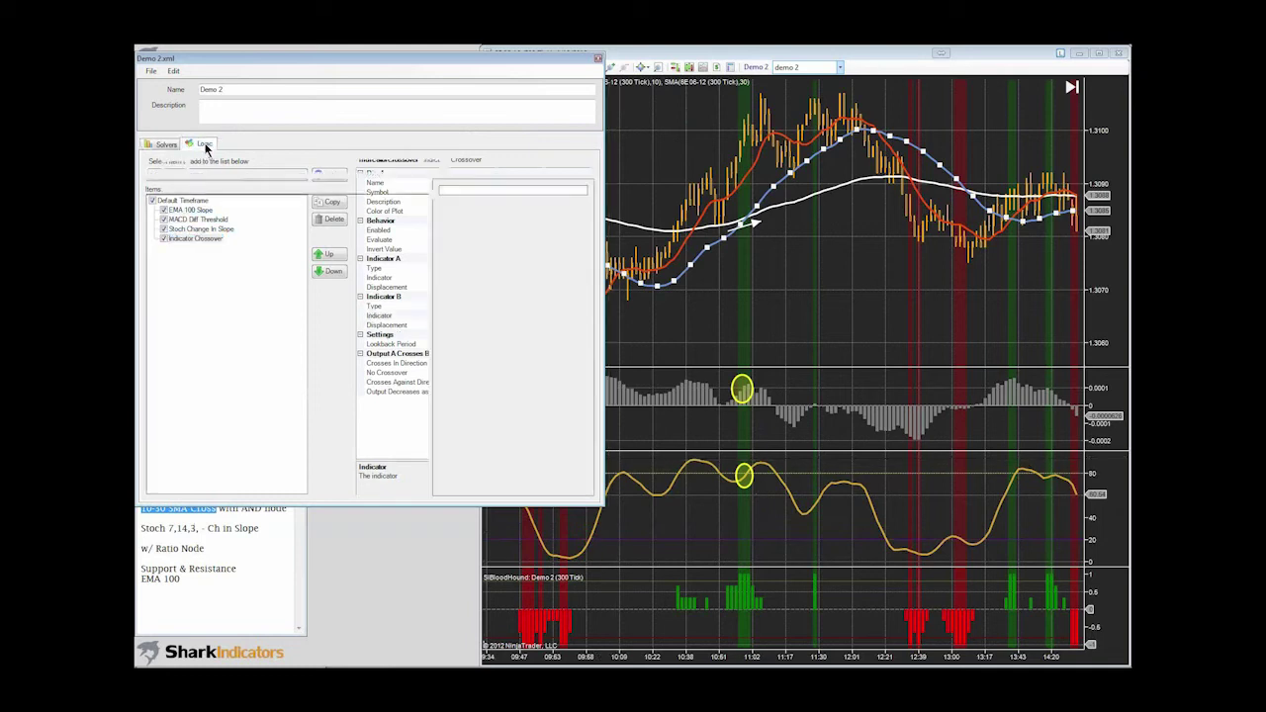
pyautogui.click(472, 167)
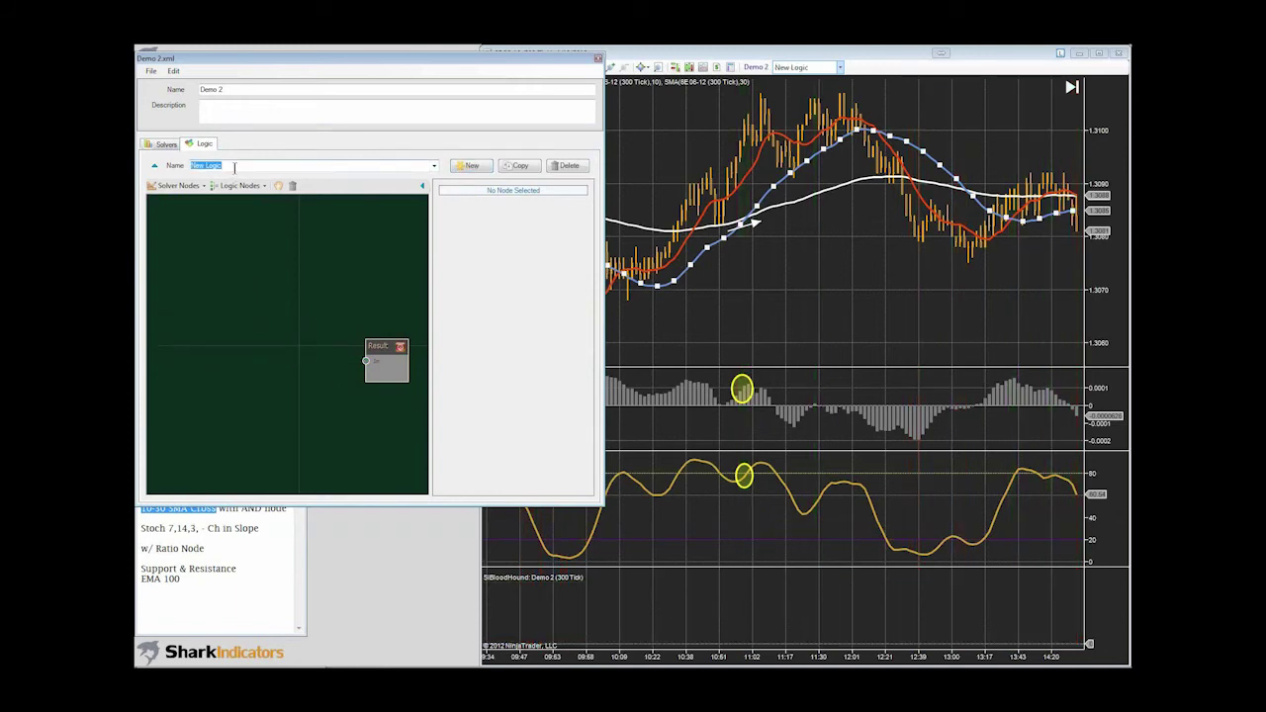
pyautogui.write('crossover')
pyautogui.rightClick(203, 303)
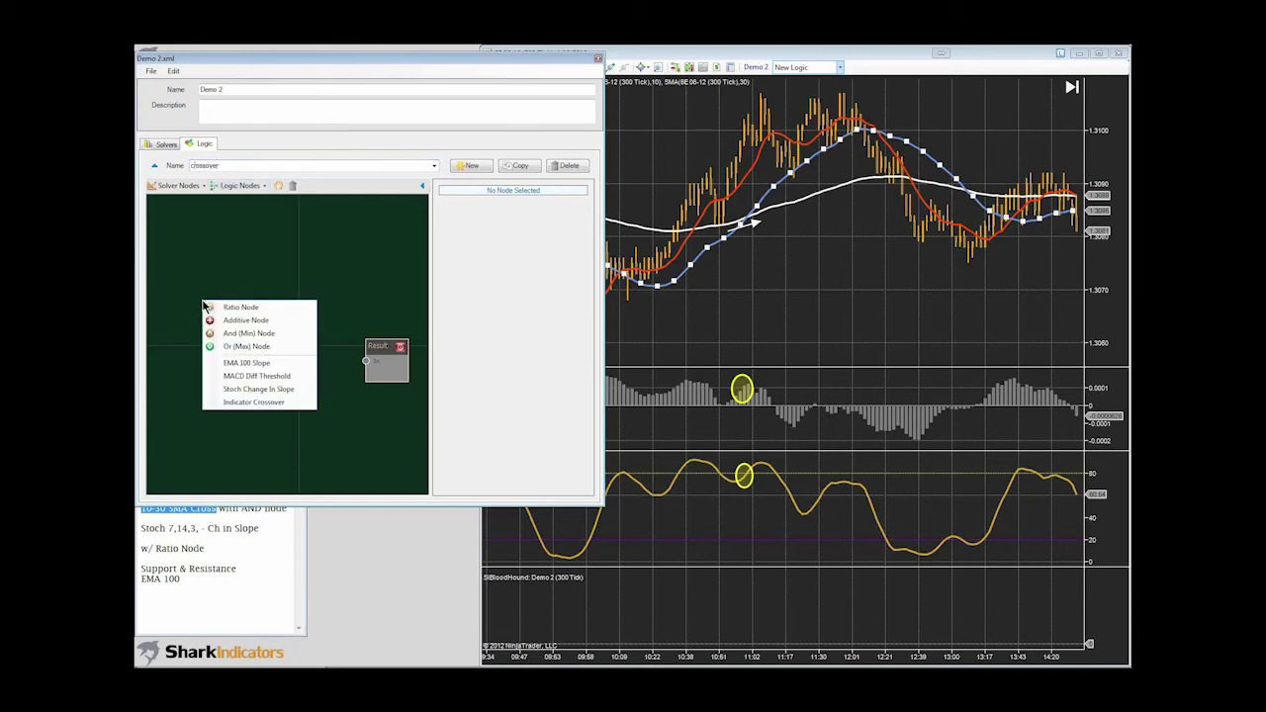
pyautogui.click(235, 405)
pyautogui.moveTo(247, 413); pyautogui.dragTo(366, 360)
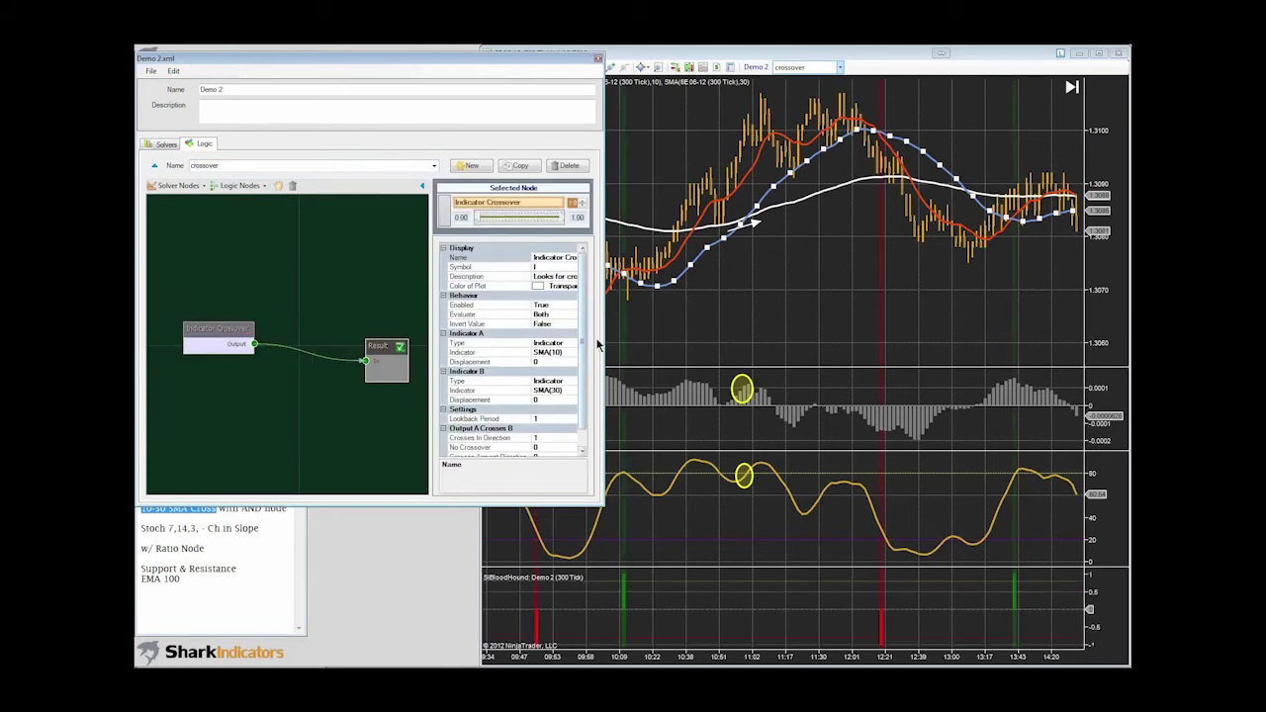
# - Narrow the template editor to reveal more of the chart and rename the crossover node to 10-30 Crossover
pyautogui.moveTo(606, 339); pyautogui.dragTo(504, 339)
pyautogui.doubleClick(437, 259)
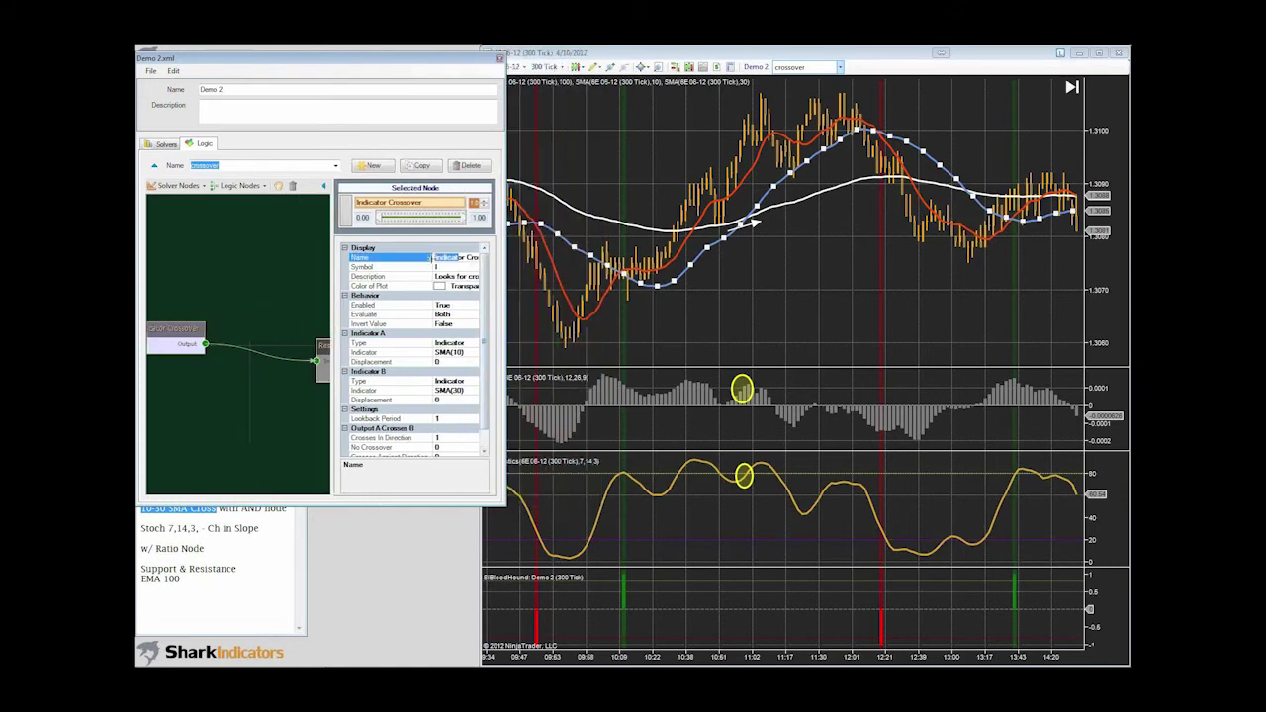
pyautogui.write('10-30 Crosso')
pyautogui.click(201, 401)
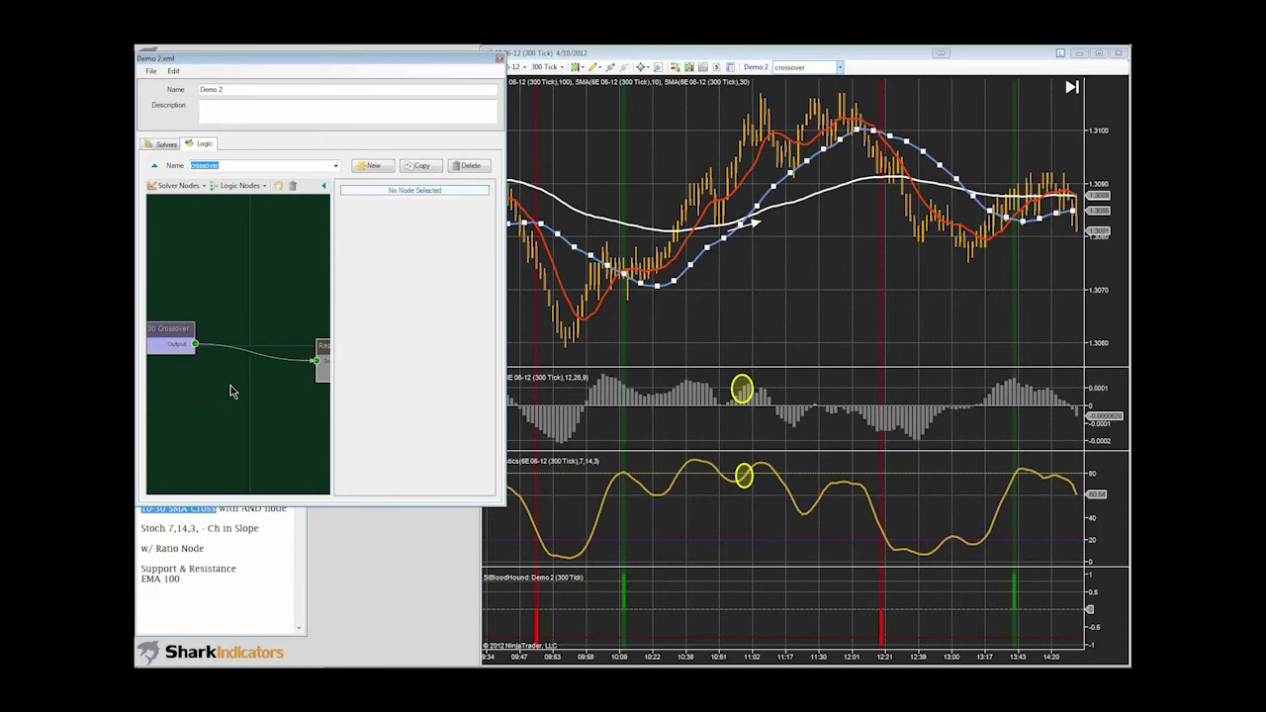
# - Set the 10-30 Crossover node's Output Decreases as Crossover Ages By to 0.2 and its Lookback Period to 10
pyautogui.scroll(-2, 233, 391)
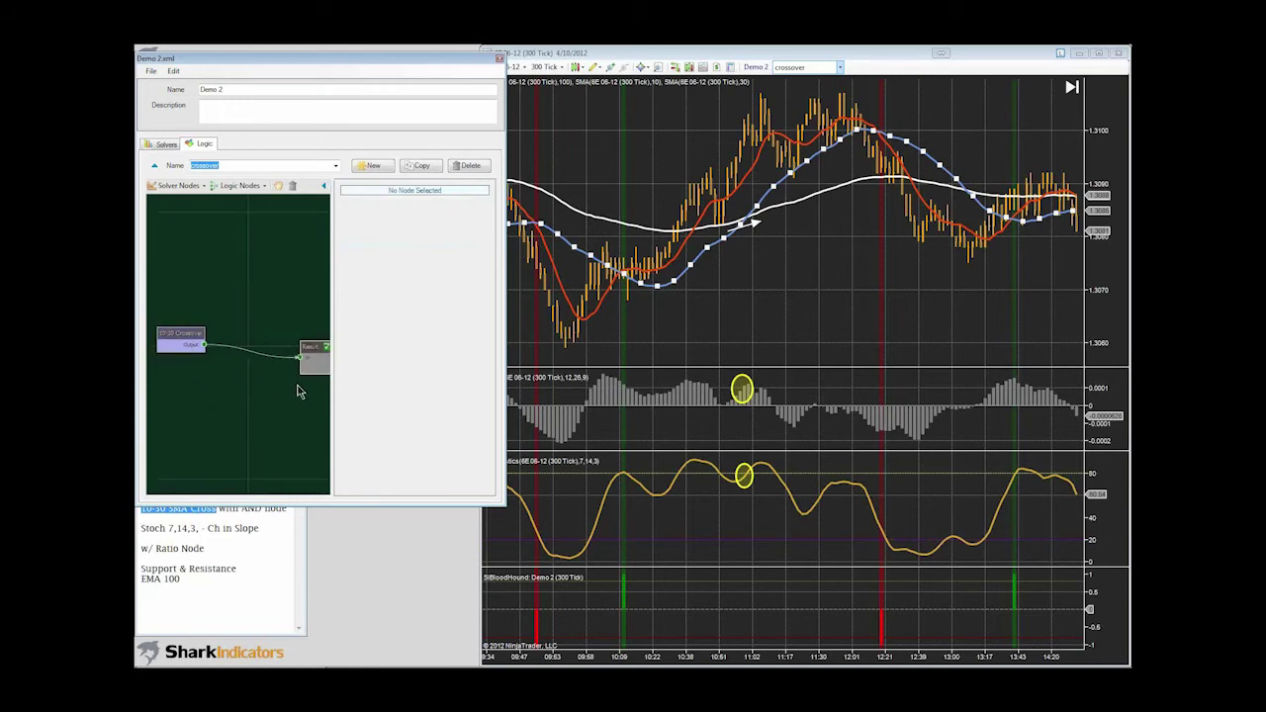
pyautogui.scroll(-1, 245, 398)
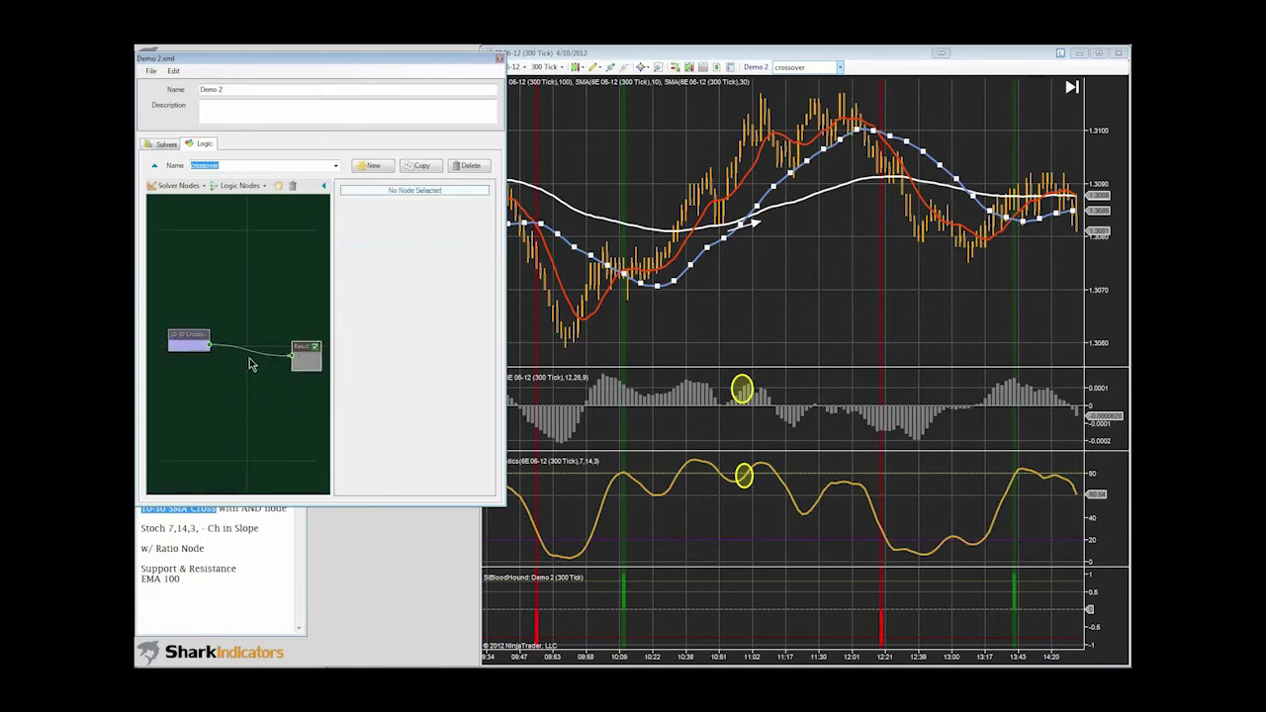
pyautogui.click(185, 337)
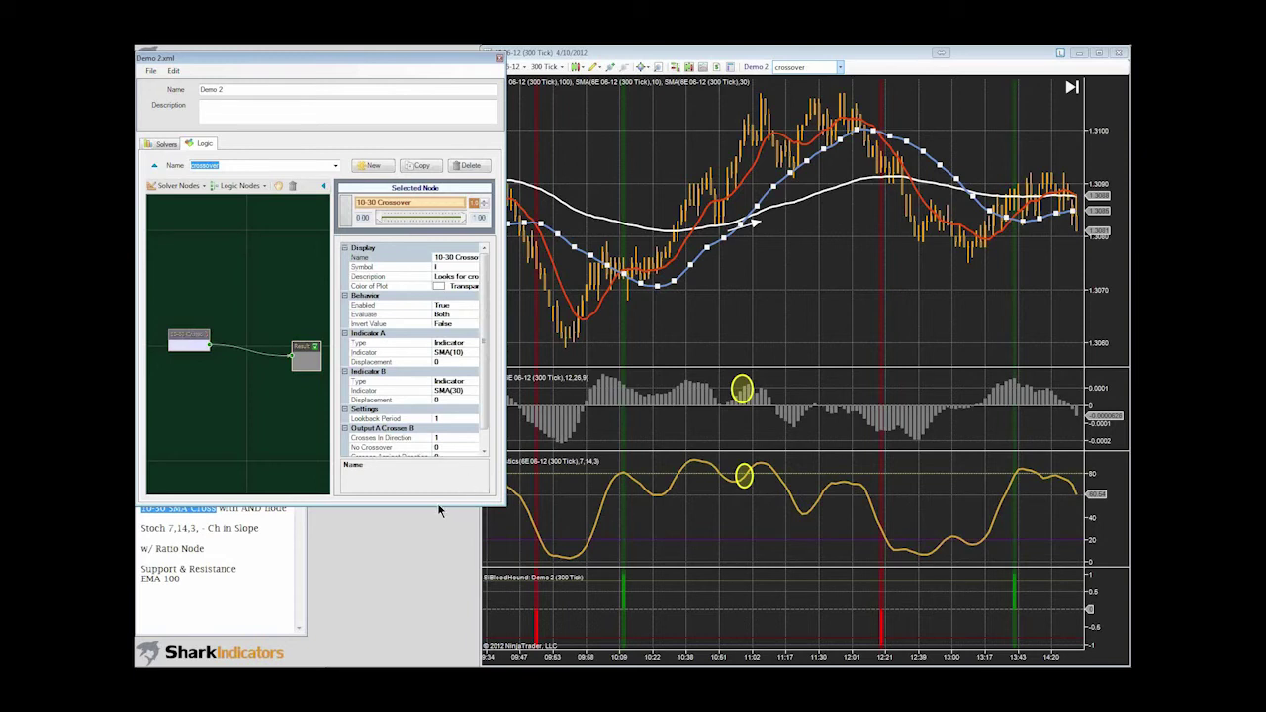
pyautogui.moveTo(437, 503); pyautogui.dragTo(440, 540)
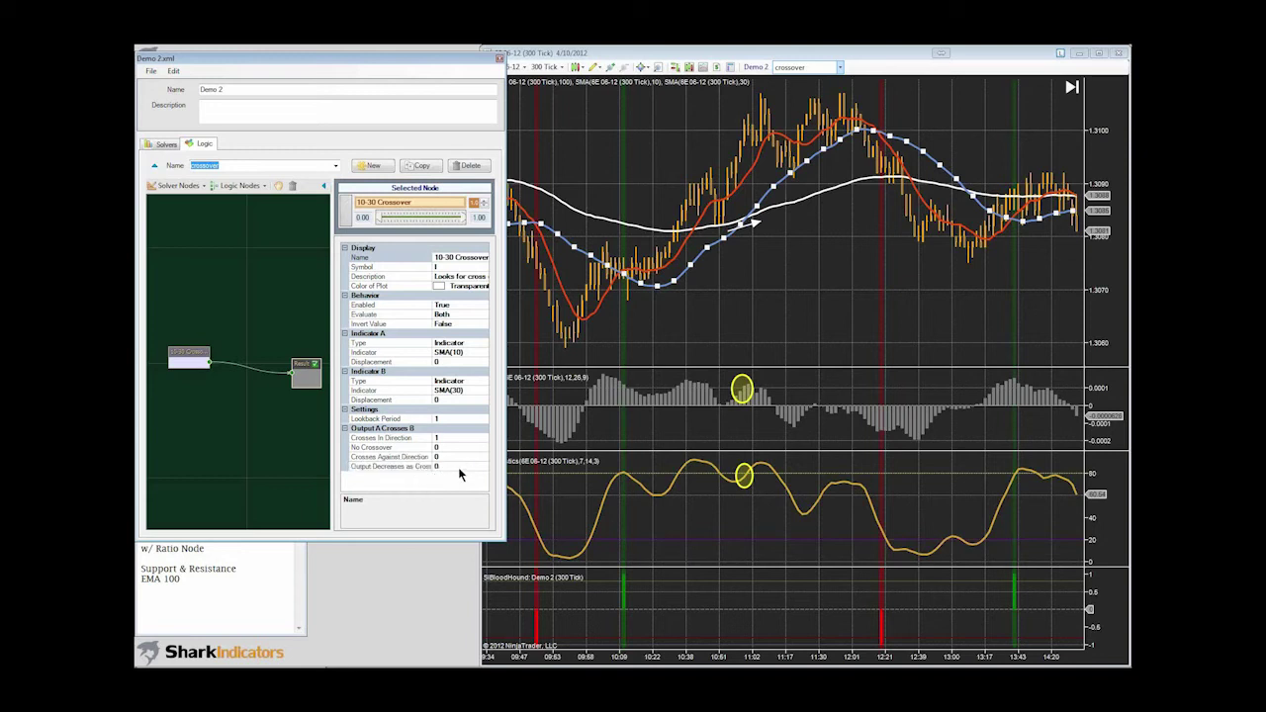
pyautogui.click(456, 464)
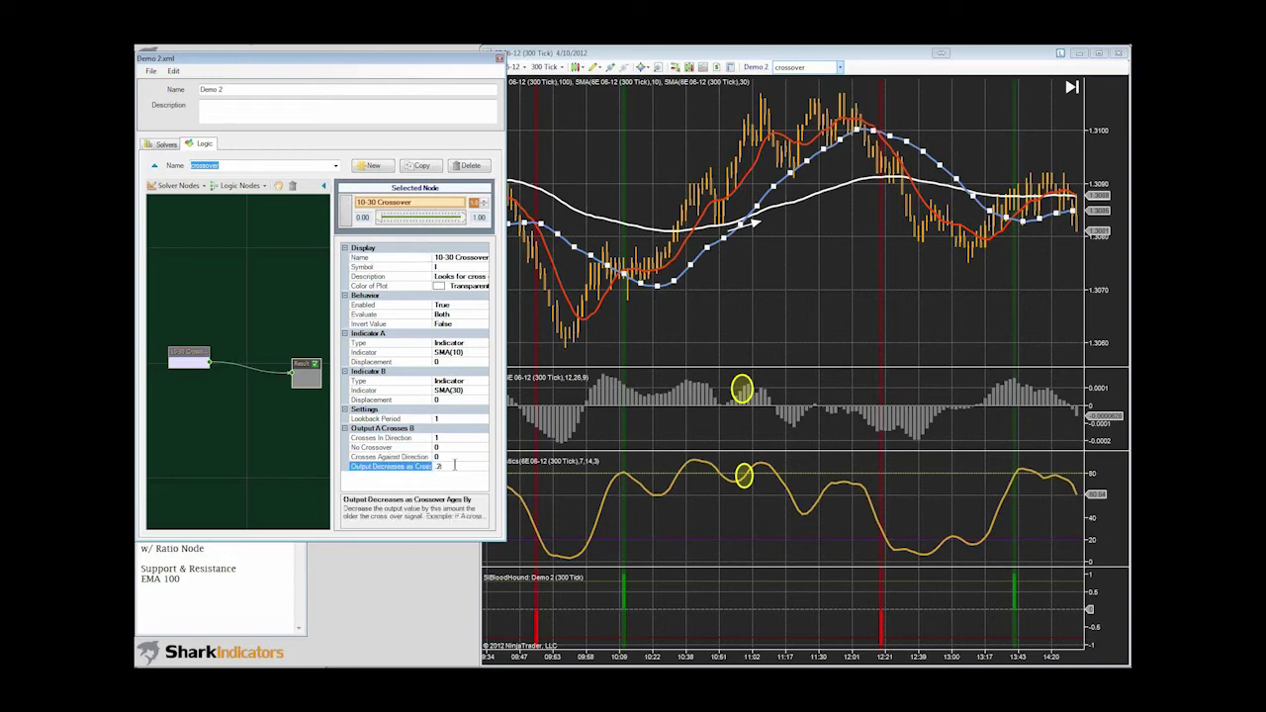
pyautogui.click(441, 419)
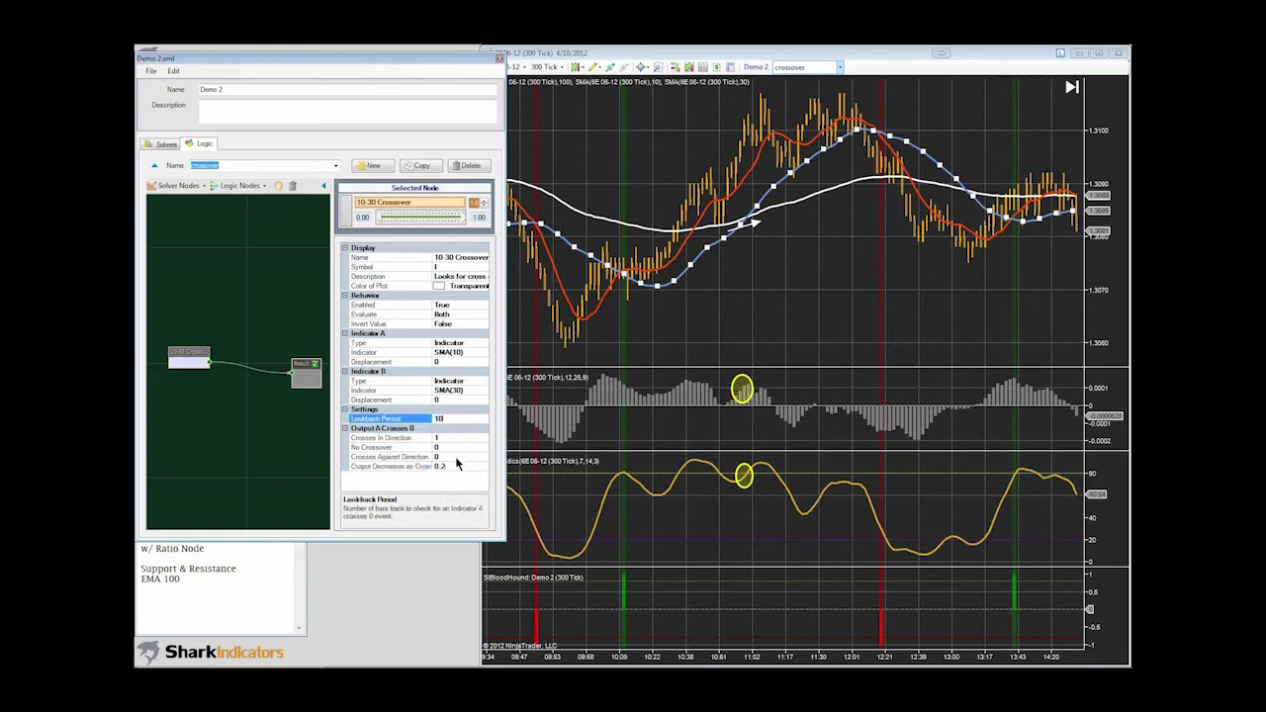
pyautogui.click(450, 456)
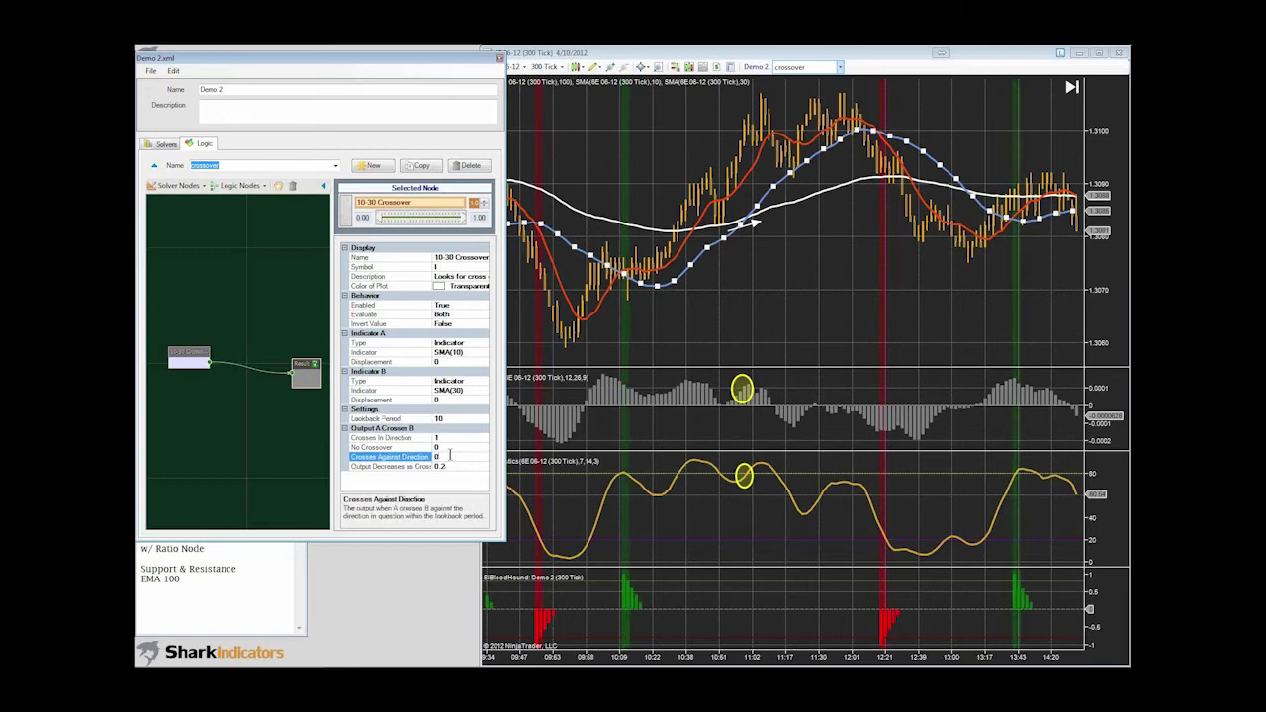
pyautogui.click(455, 420)
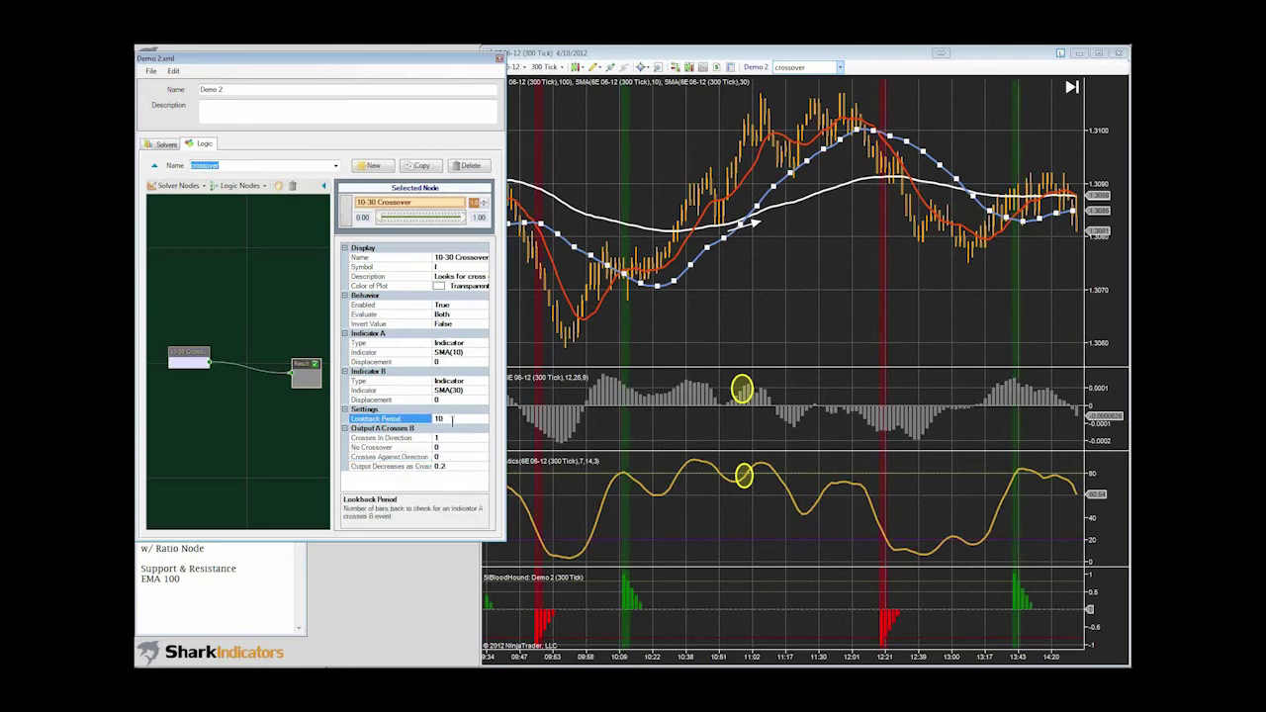
# - Set Output Decreases as Crossover Ages By to 0.1 and mark the declining green output bars near 10:09 with an arrow
pyautogui.click(634, 575)
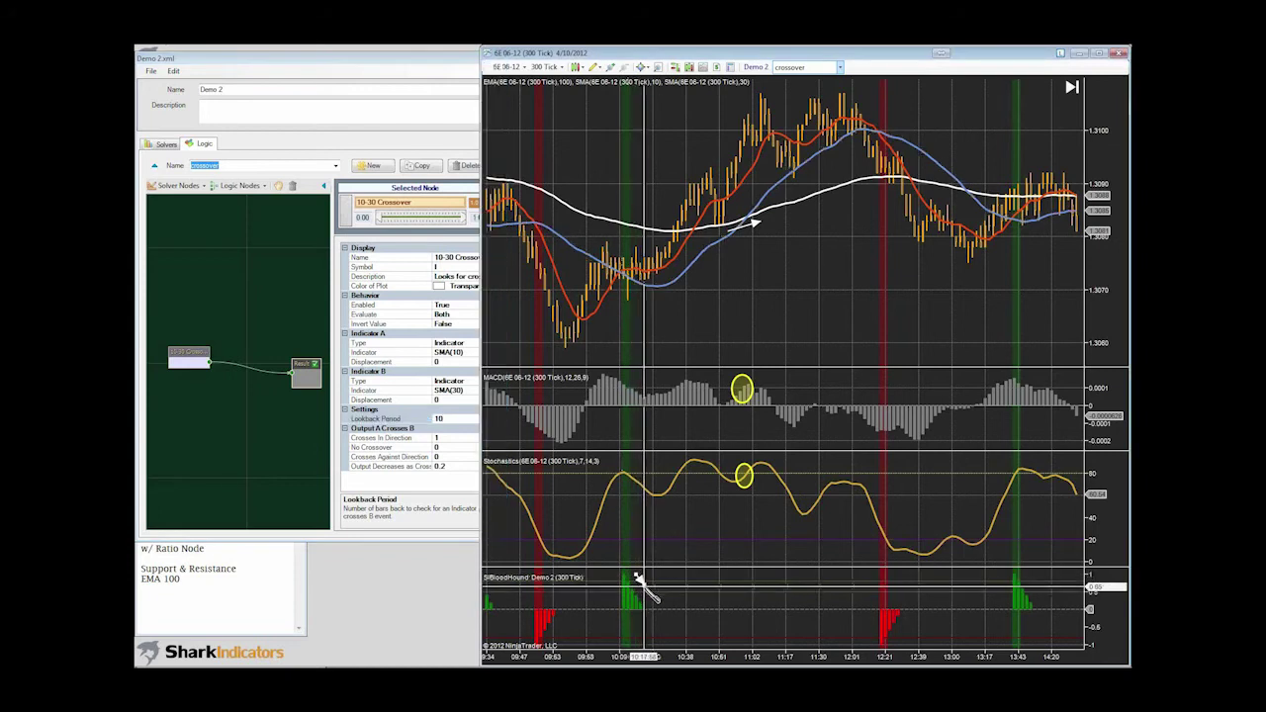
pyautogui.click(648, 594)
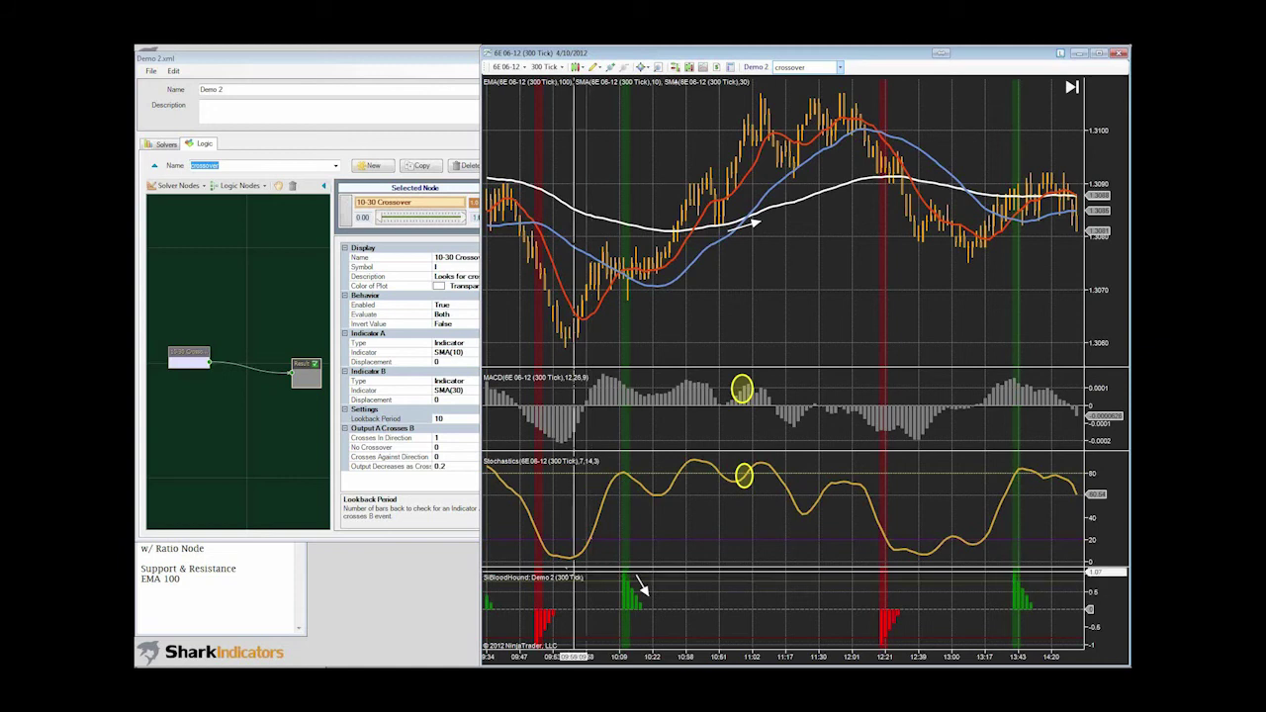
pyautogui.click(450, 466)
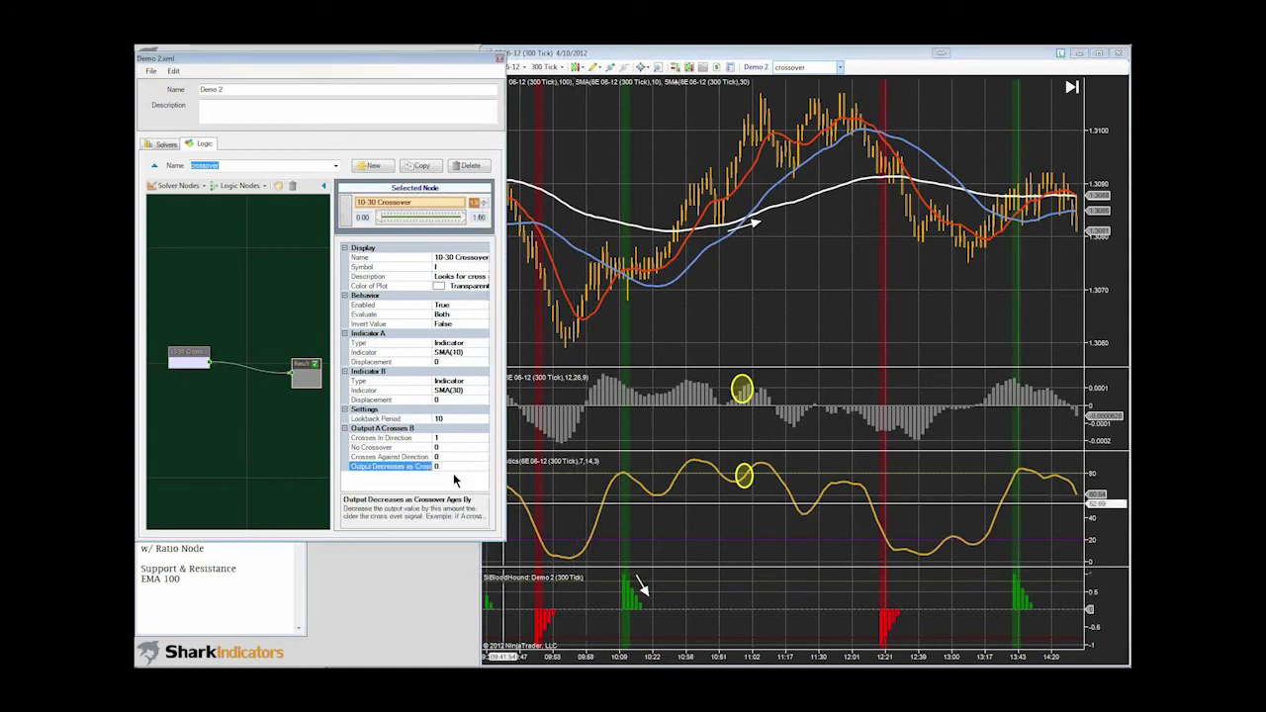
pyautogui.write('.1')
pyautogui.click(452, 457)
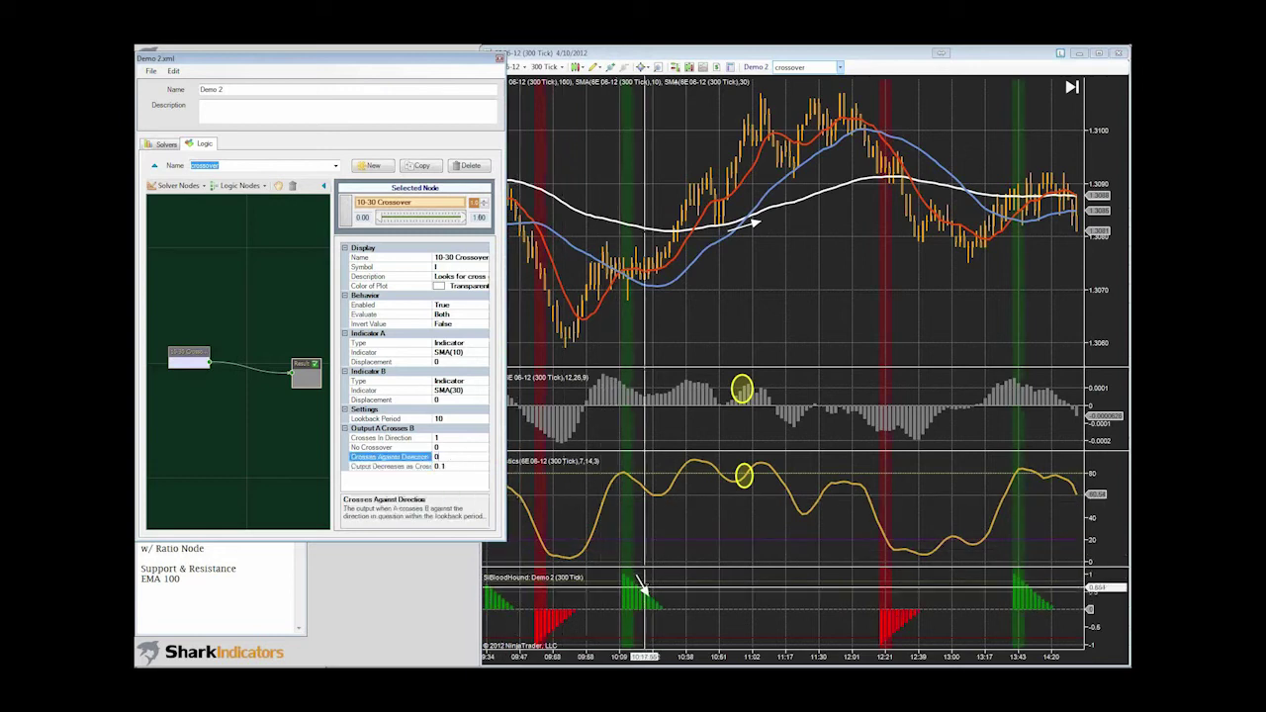
pyautogui.click(641, 587)
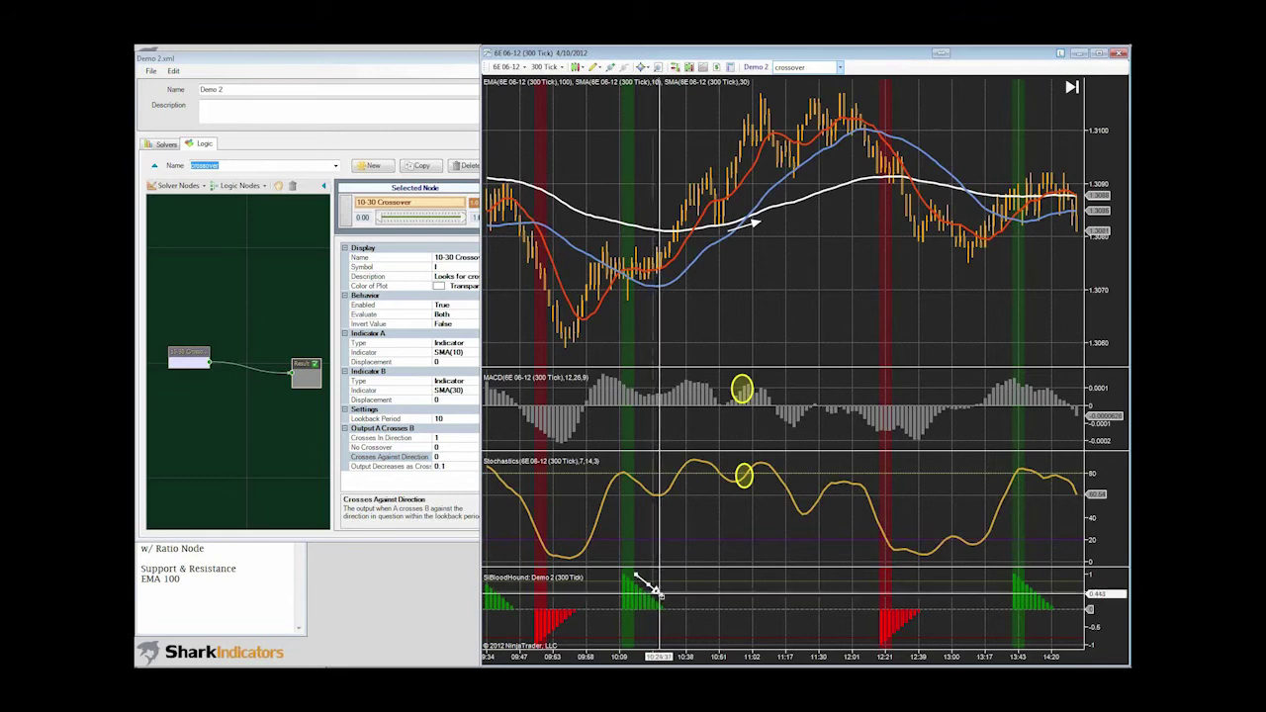
pyautogui.click(660, 594)
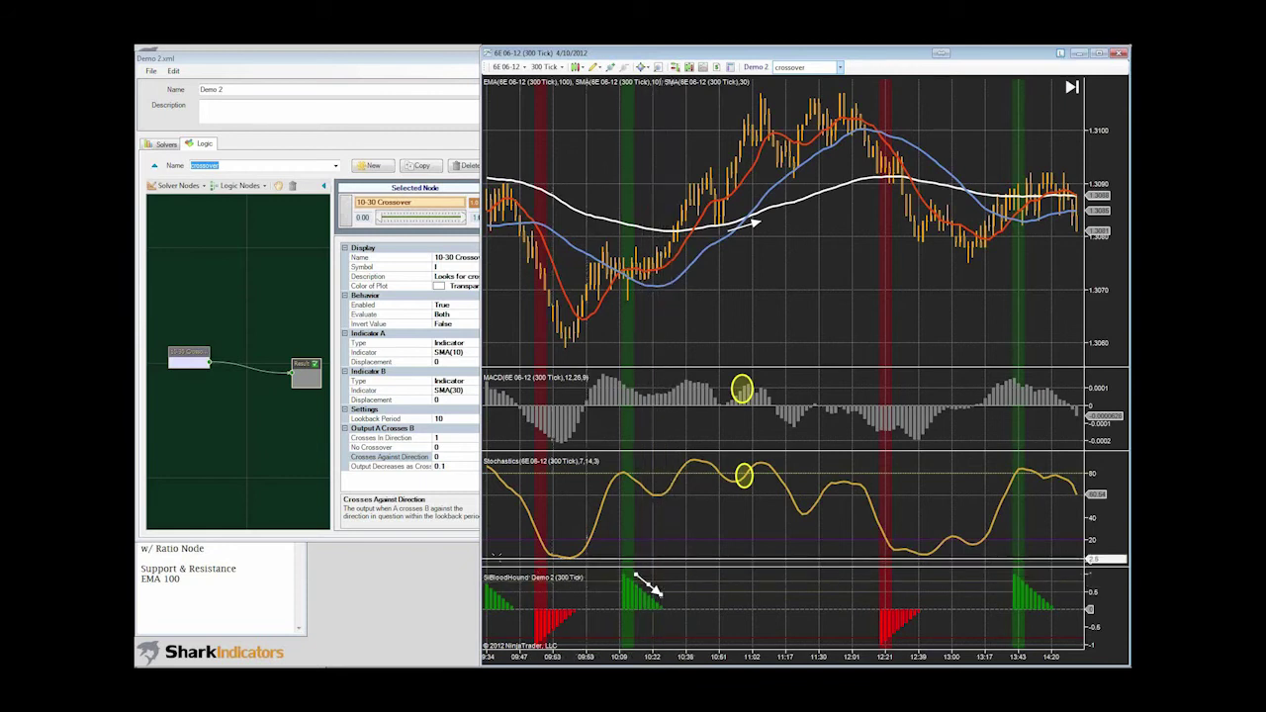
# - Expand the crossover logic's settings and set its long and short confidence thresholds to 0.91
pyautogui.click(323, 146)
pyautogui.click(155, 165)
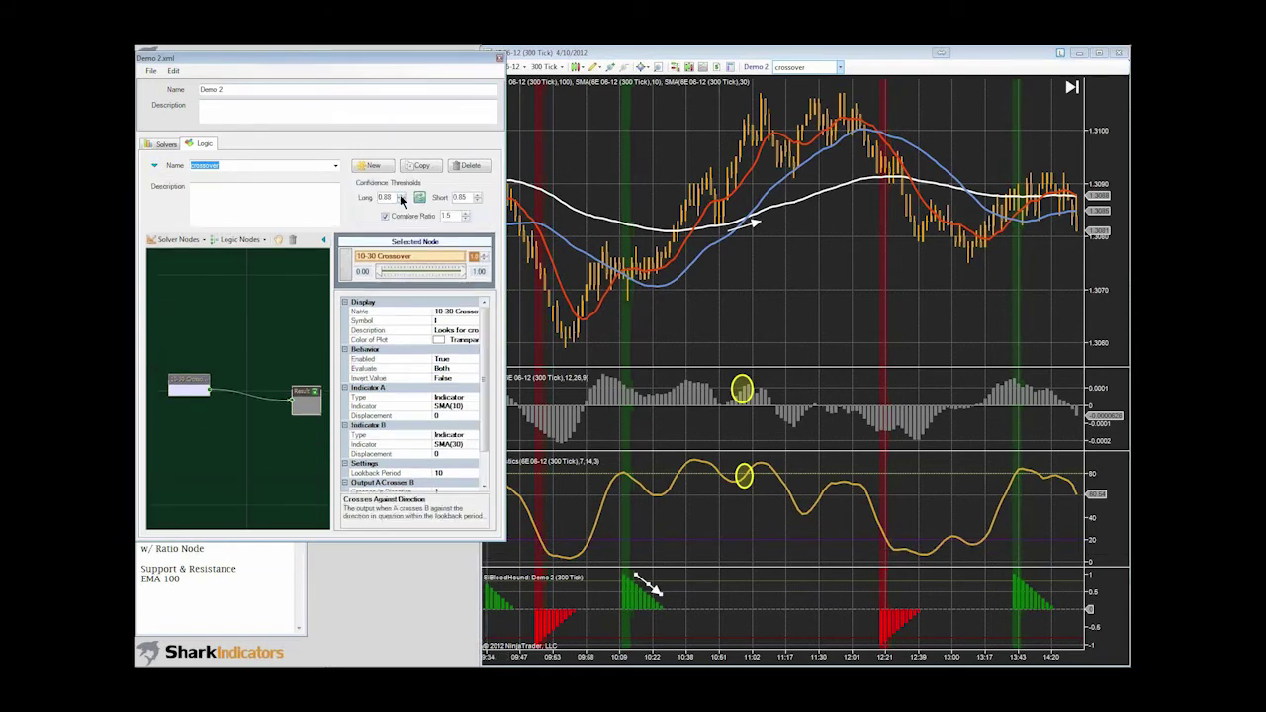
pyautogui.click(401, 195)
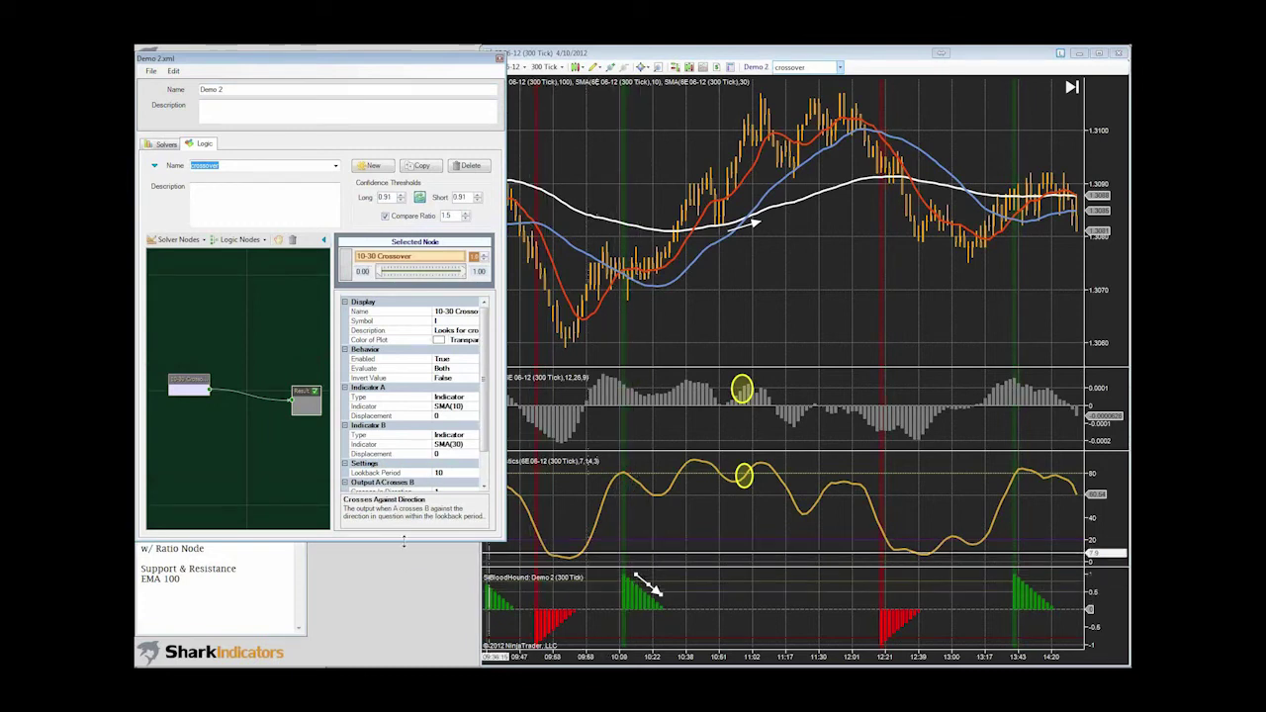
# - Make the template editor taller and set the 10-30 Crossover node's Lookback Period to 5
pyautogui.moveTo(401, 543); pyautogui.dragTo(401, 586)
pyautogui.click(382, 473)
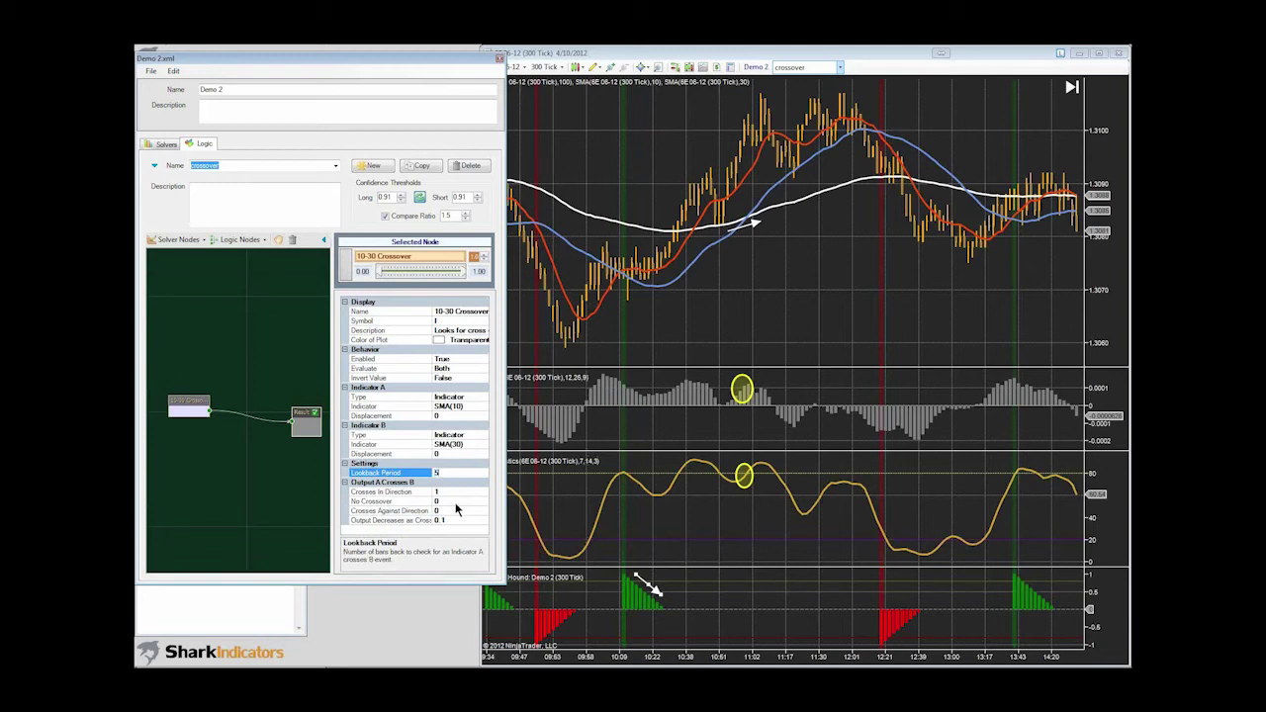
pyautogui.click(452, 519)
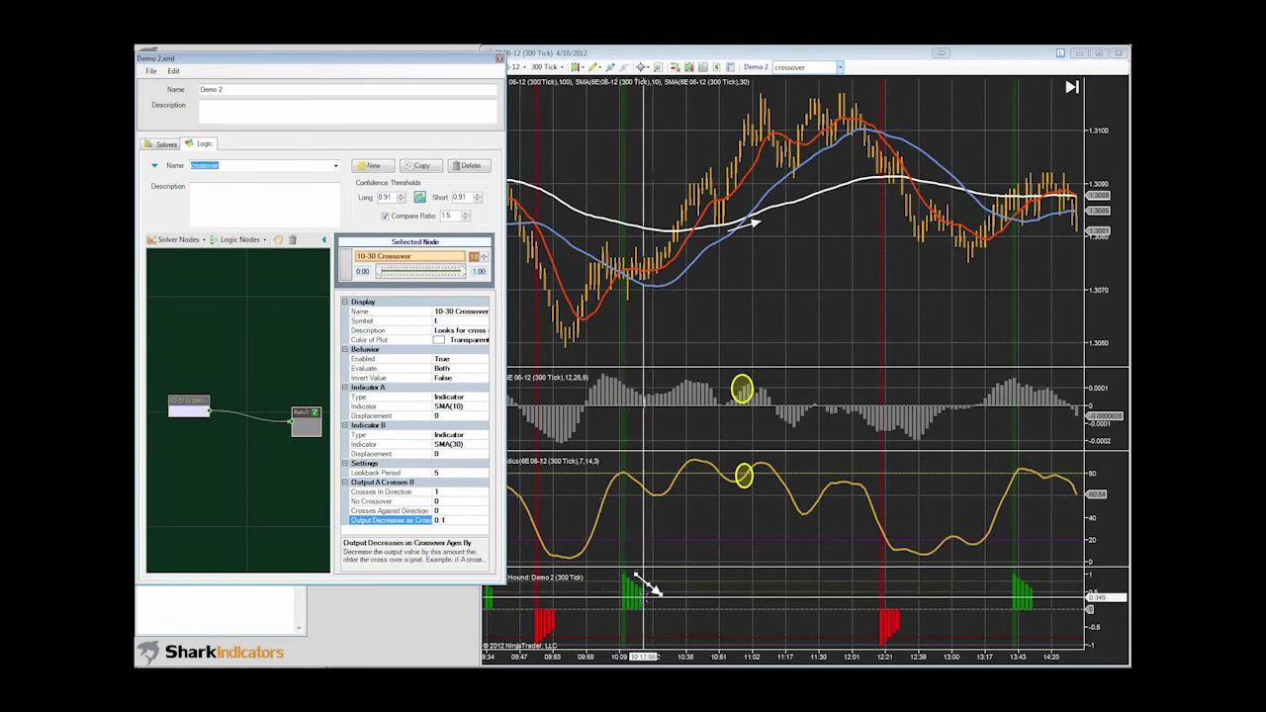
# - Set the 10-30 Crossover solver's Lookback Period to 10
pyautogui.doubleClick(439, 473)
pyautogui.write('10')
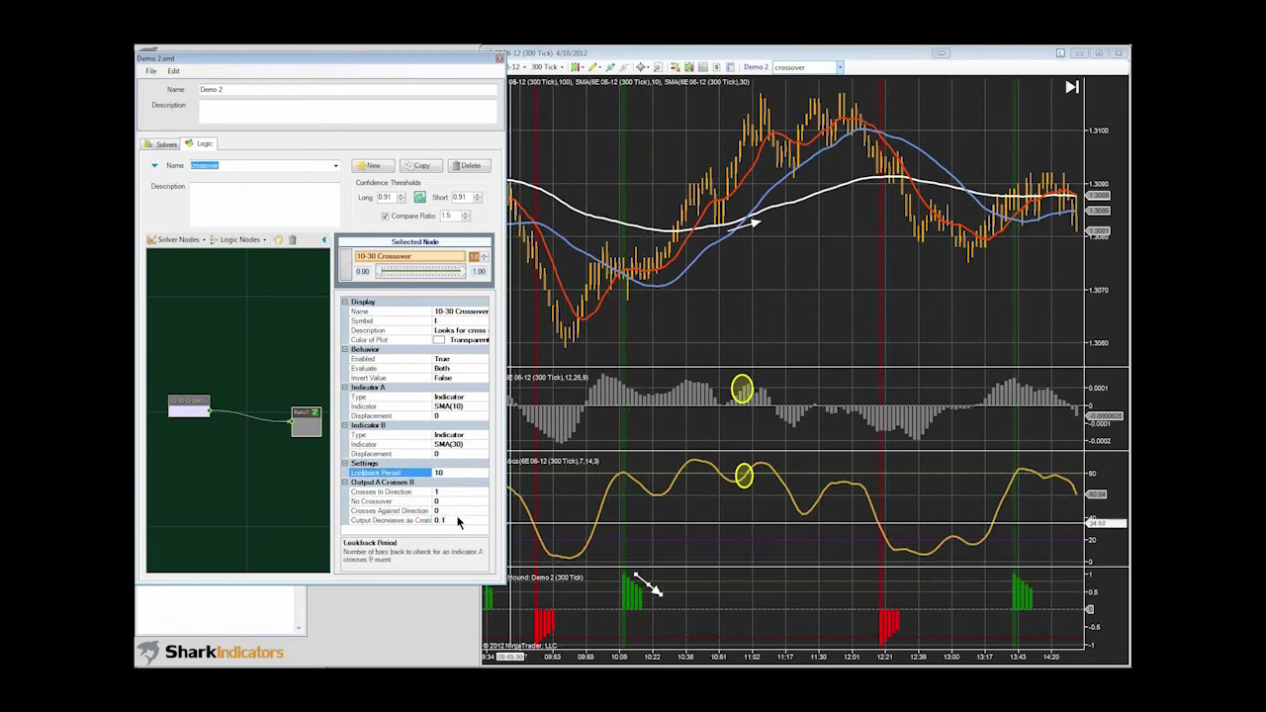
pyautogui.click(455, 517)
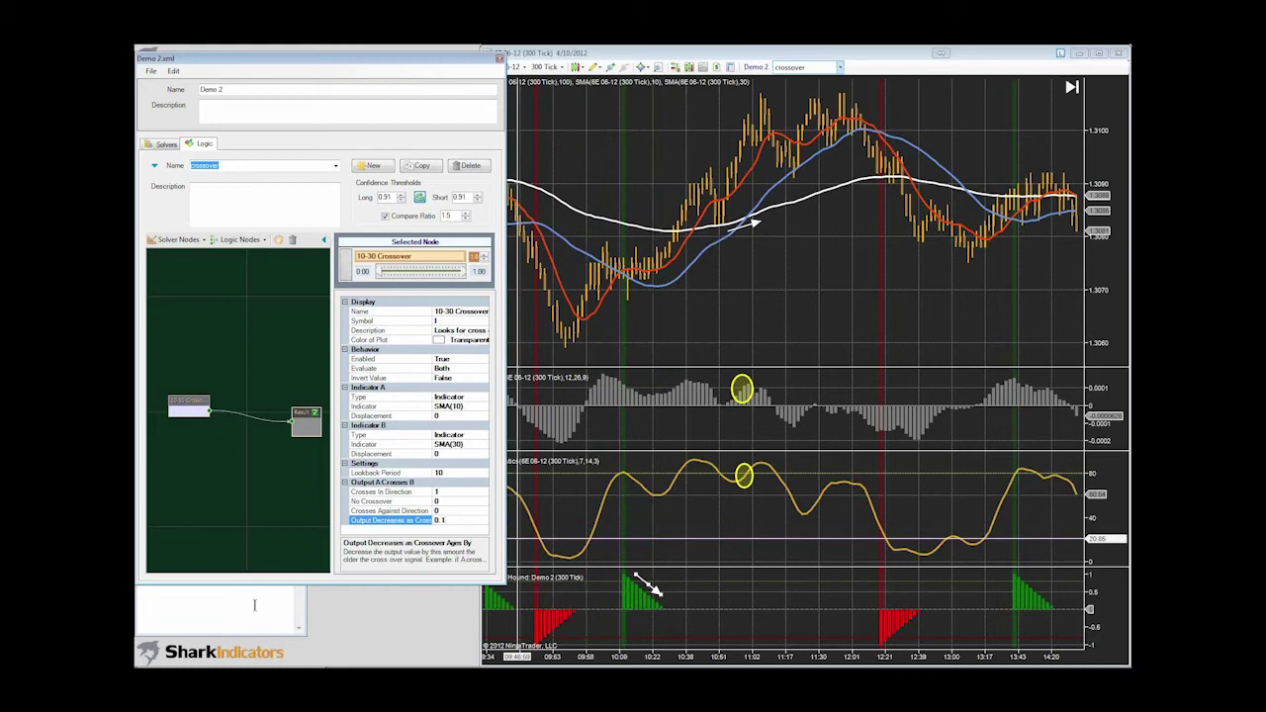
# - Check the demo notes, move the 10-30 Crossover node up and add an EMA 100 Slope node below it
pyautogui.click(254, 605)
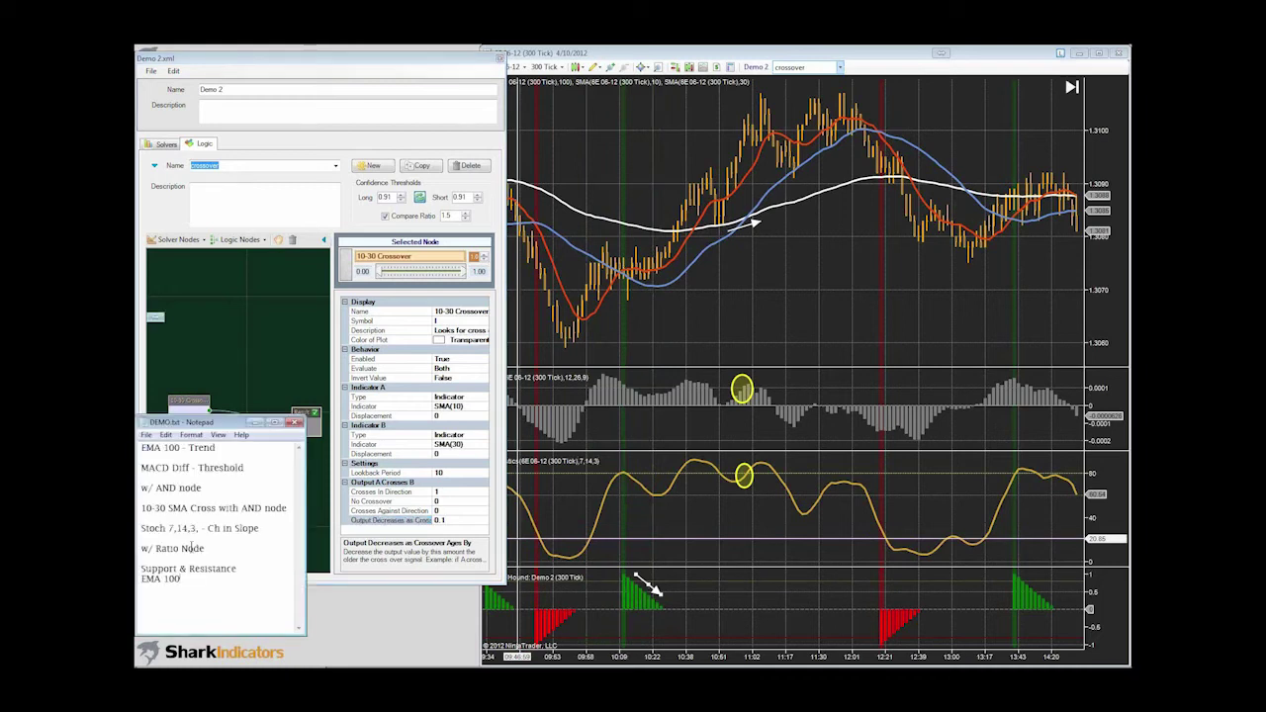
pyautogui.moveTo(139, 451); pyautogui.dragTo(176, 450)
pyautogui.click(213, 366)
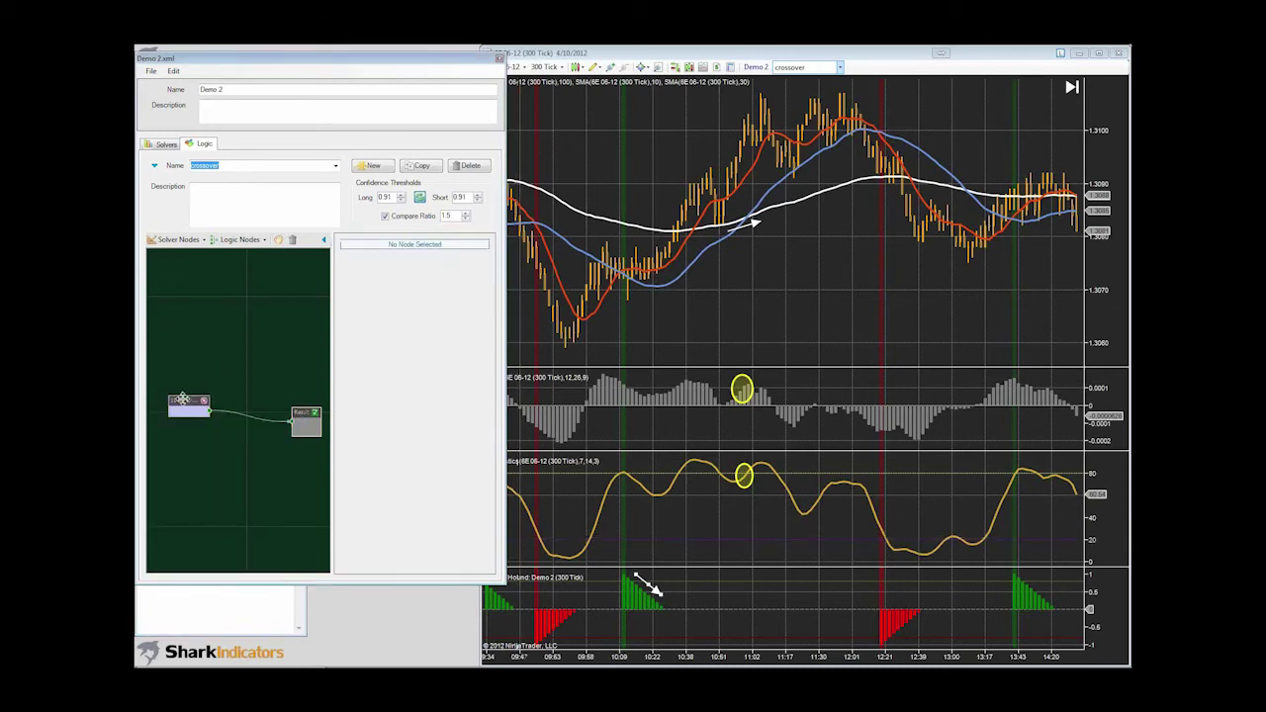
pyautogui.rightClick(185, 430)
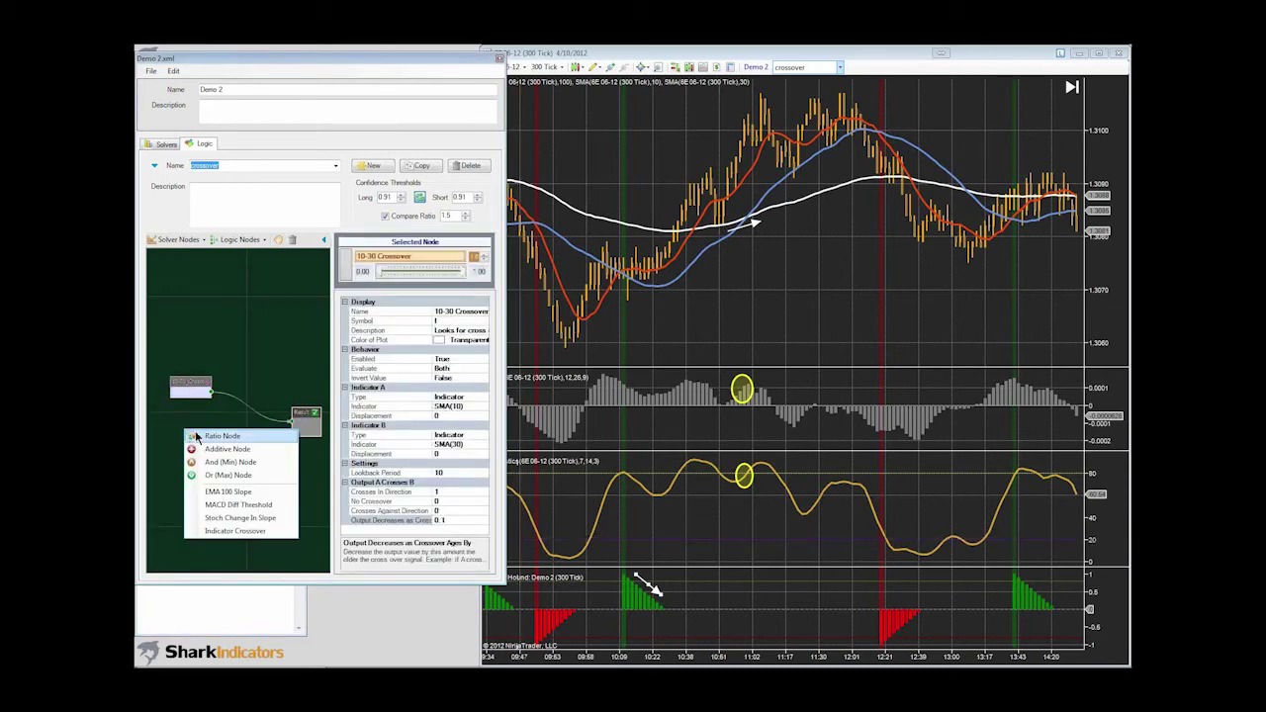
pyautogui.click(229, 491)
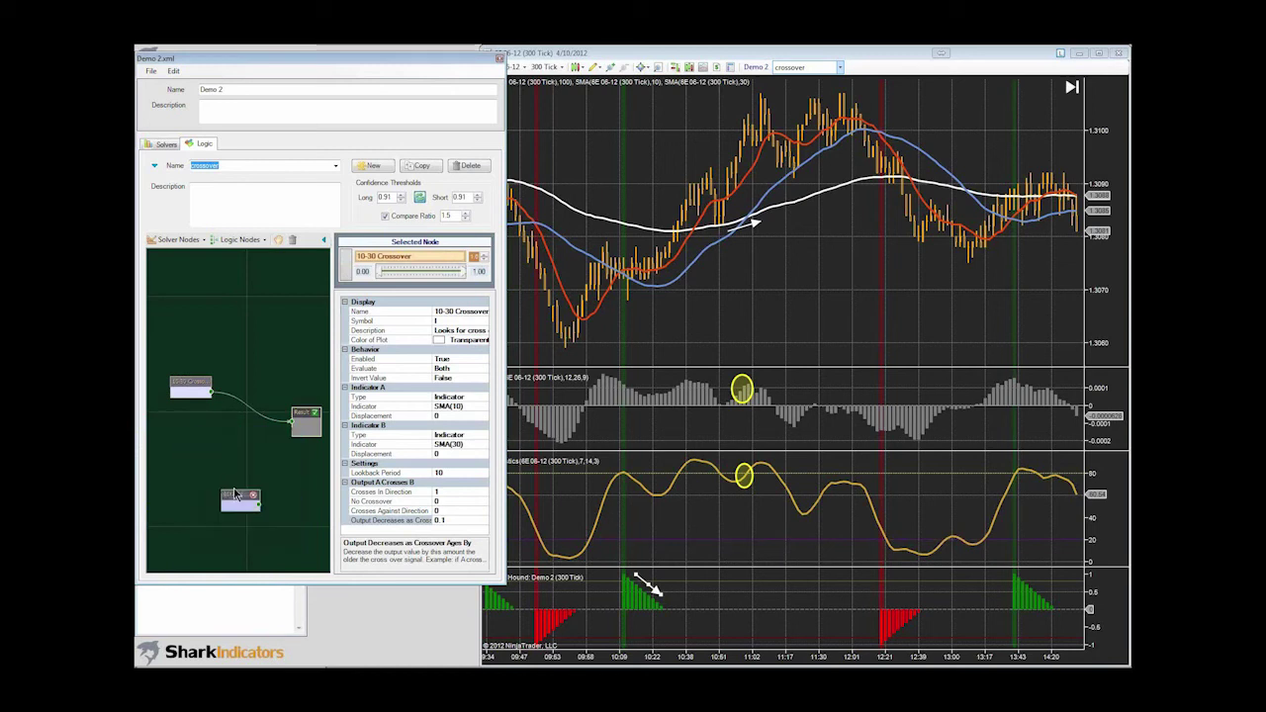
pyautogui.moveTo(233, 492); pyautogui.dragTo(181, 432)
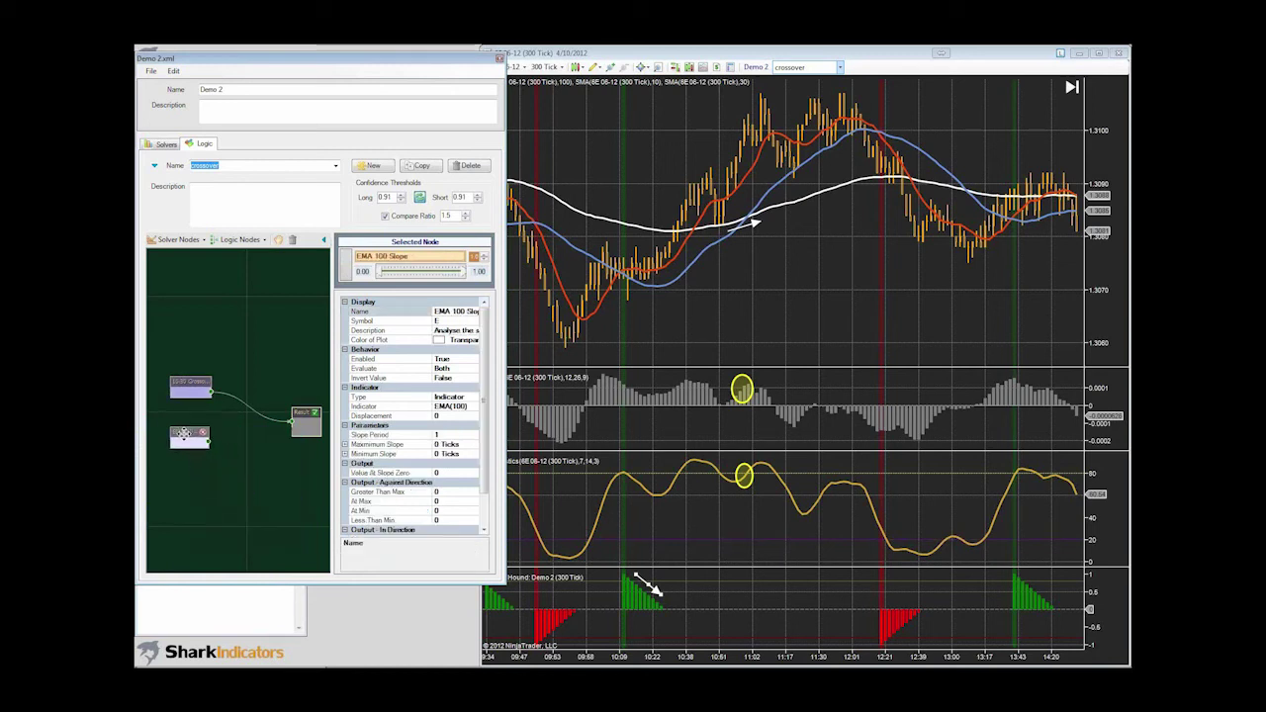
# - Add an And node fed by the 10-30 Crossover and EMA 100 Slope nodes, and connect its output to Result
pyautogui.rightClick(247, 373)
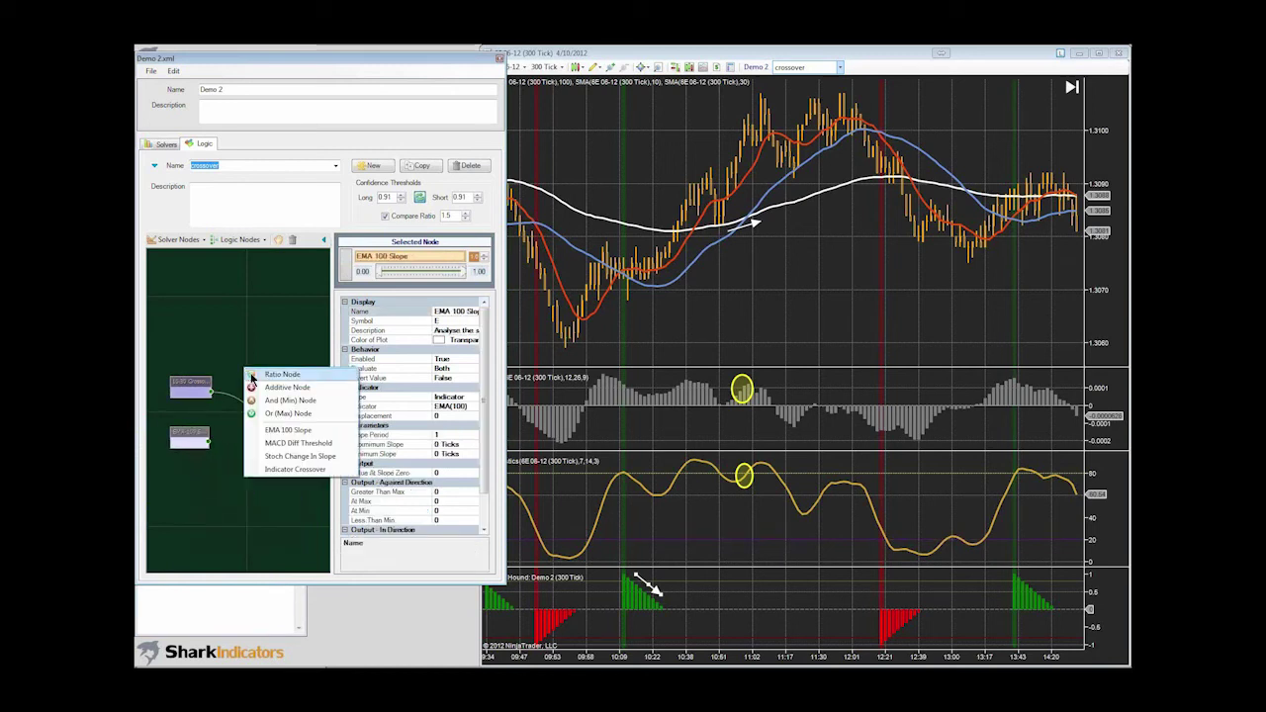
pyautogui.click(272, 401)
pyautogui.moveTo(274, 400); pyautogui.dragTo(230, 439)
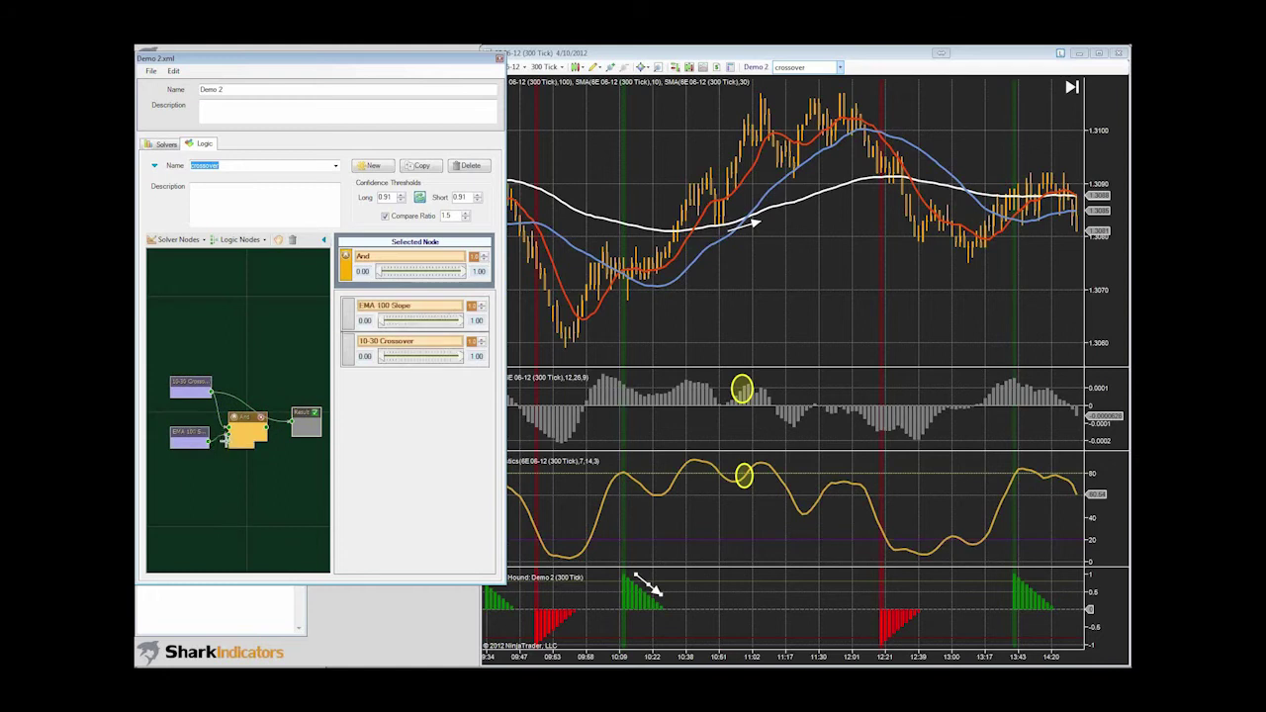
pyautogui.scroll(2, 274, 464)
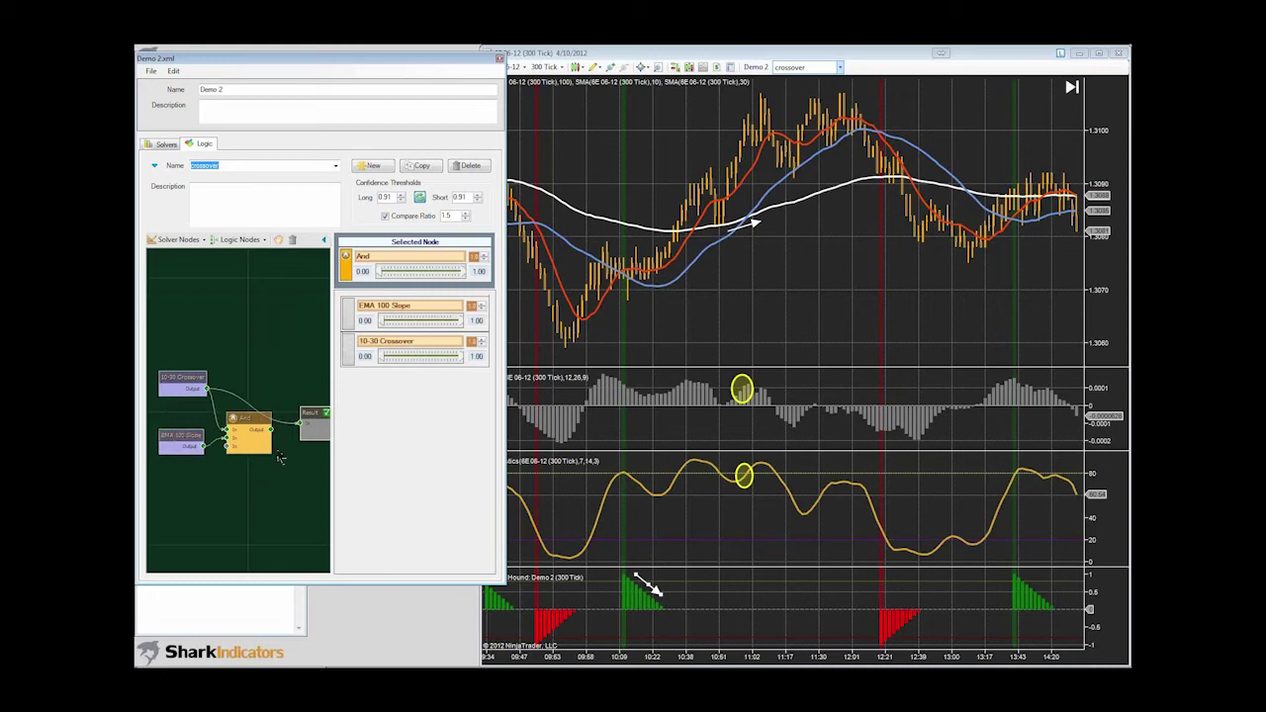
pyautogui.moveTo(276, 430); pyautogui.dragTo(302, 426)
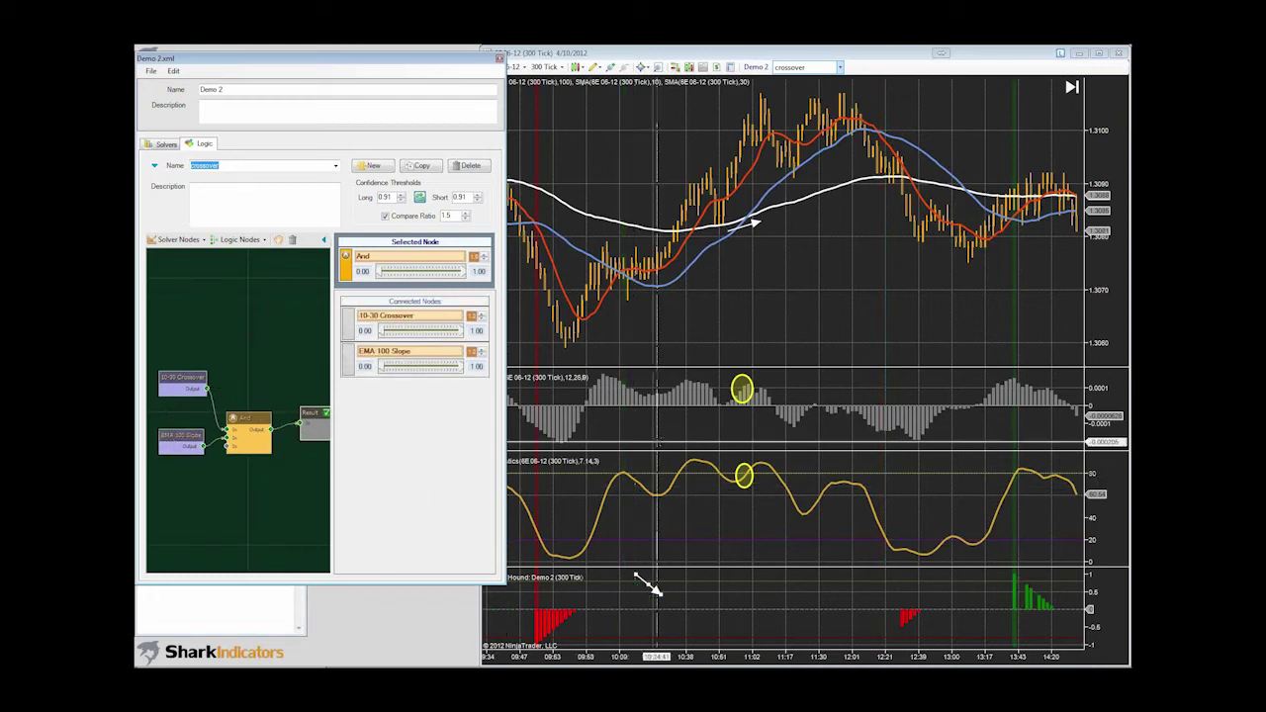
# - Enlarge the chart's price panel and draw a downward arrow along the falling EMA 100 at the red signal near 09:50
pyautogui.moveTo(669, 449); pyautogui.dragTo(669, 536)
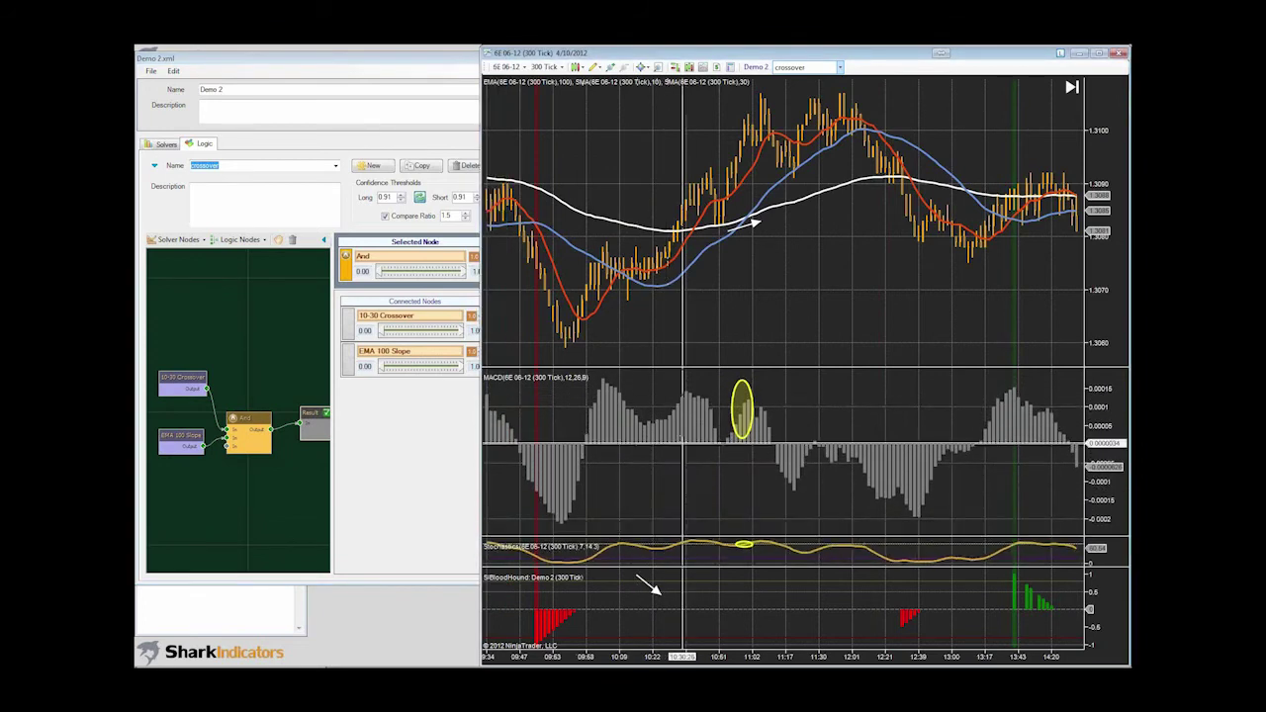
pyautogui.moveTo(676, 368); pyautogui.dragTo(681, 495)
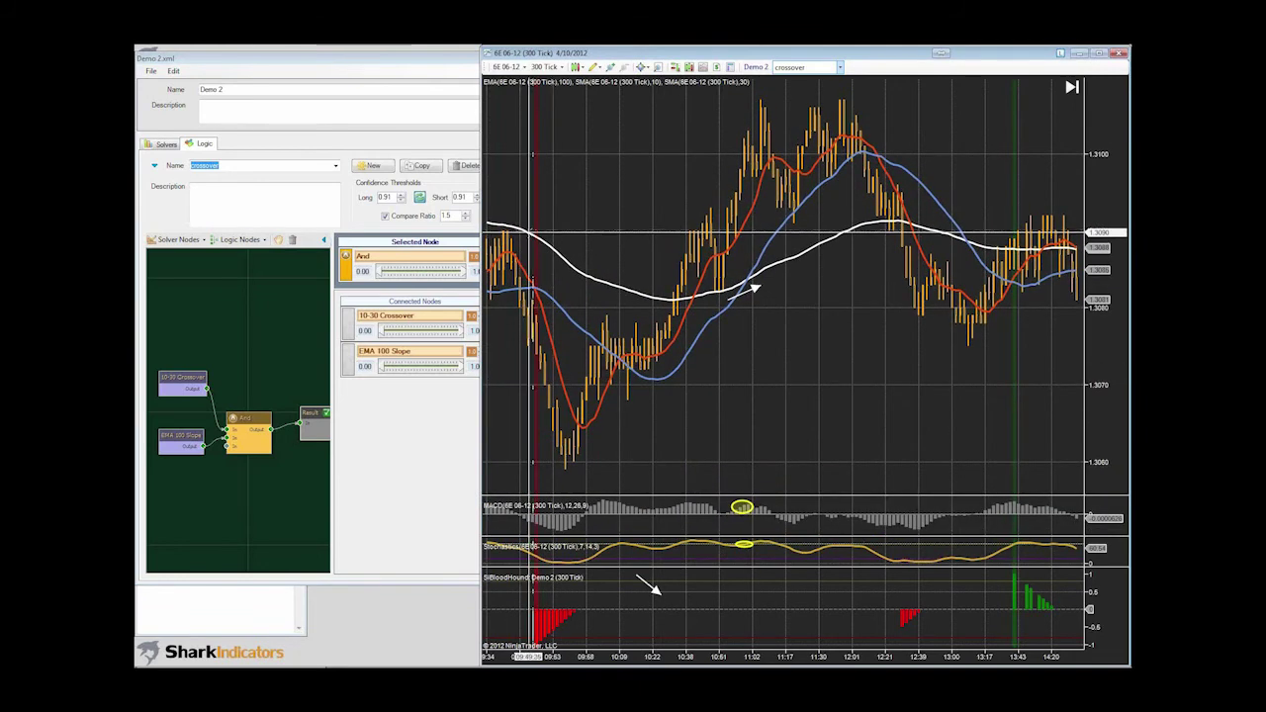
pyautogui.click(528, 222)
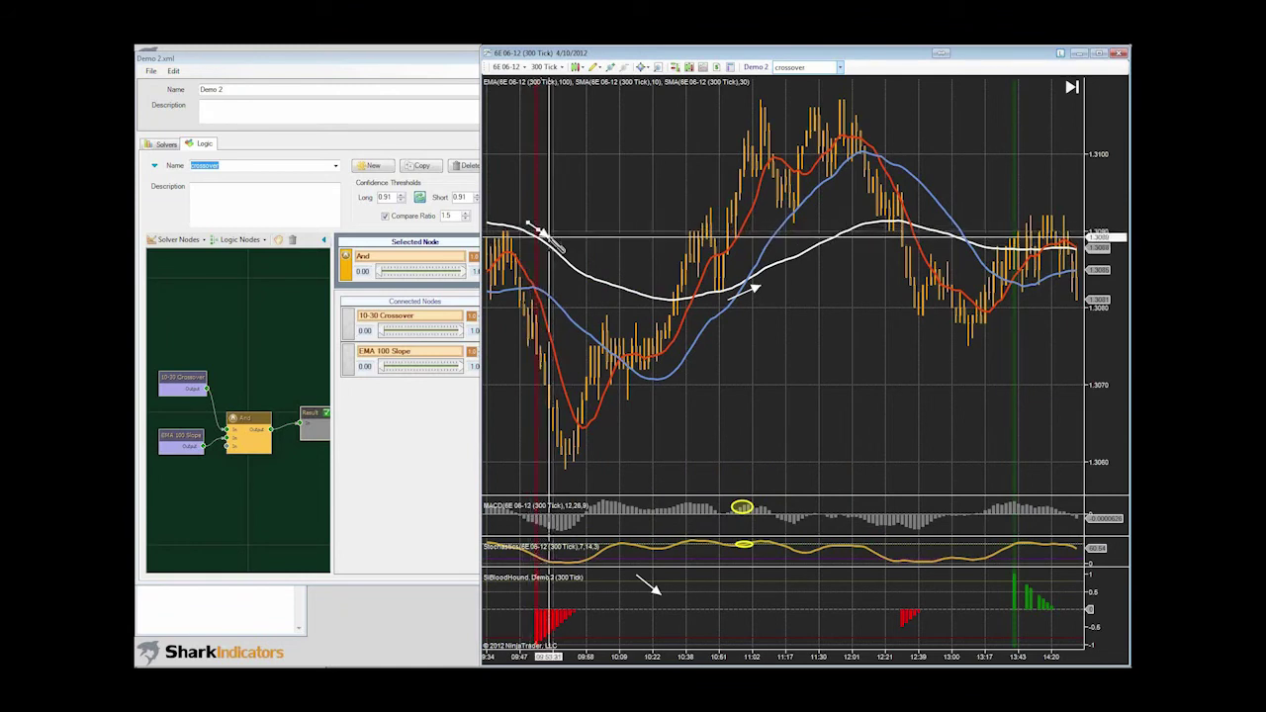
pyautogui.click(551, 236)
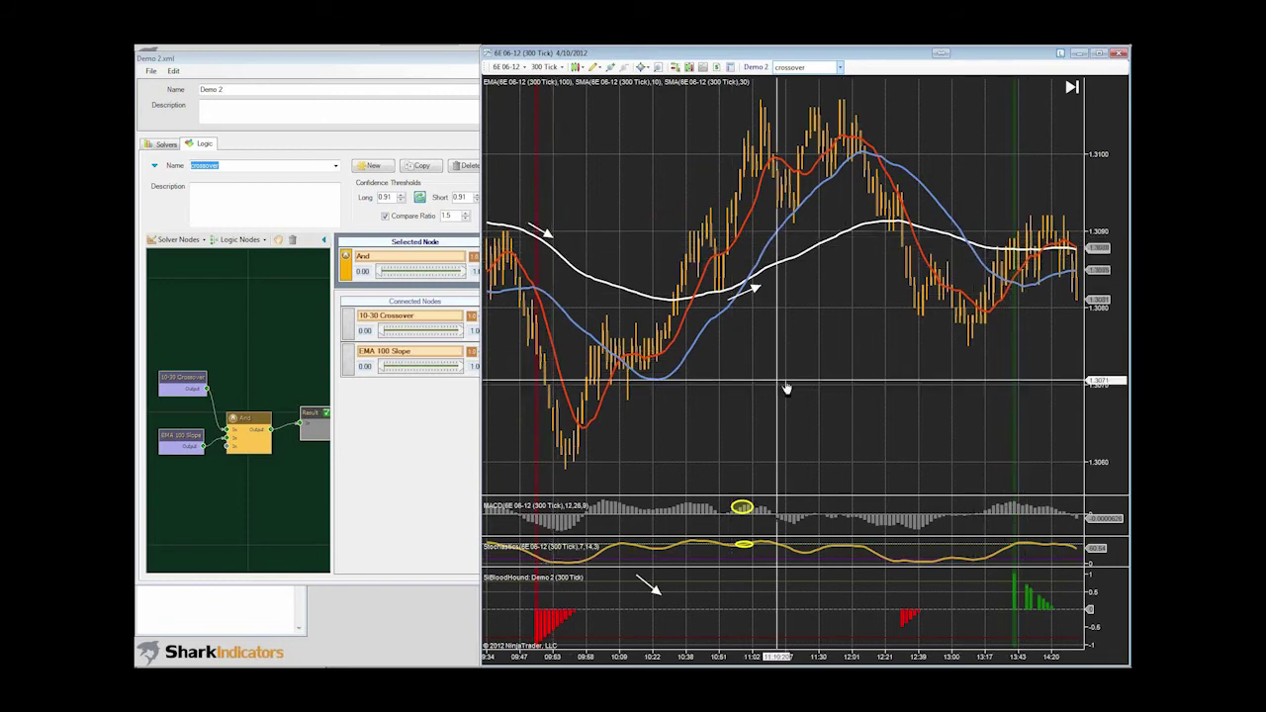
# - Review the signals across the chart and circle the spot near 02:00 on 4/11 where the 10 SMA meets the EMA 100
pyautogui.moveTo(786, 388); pyautogui.dragTo(1013, 369)
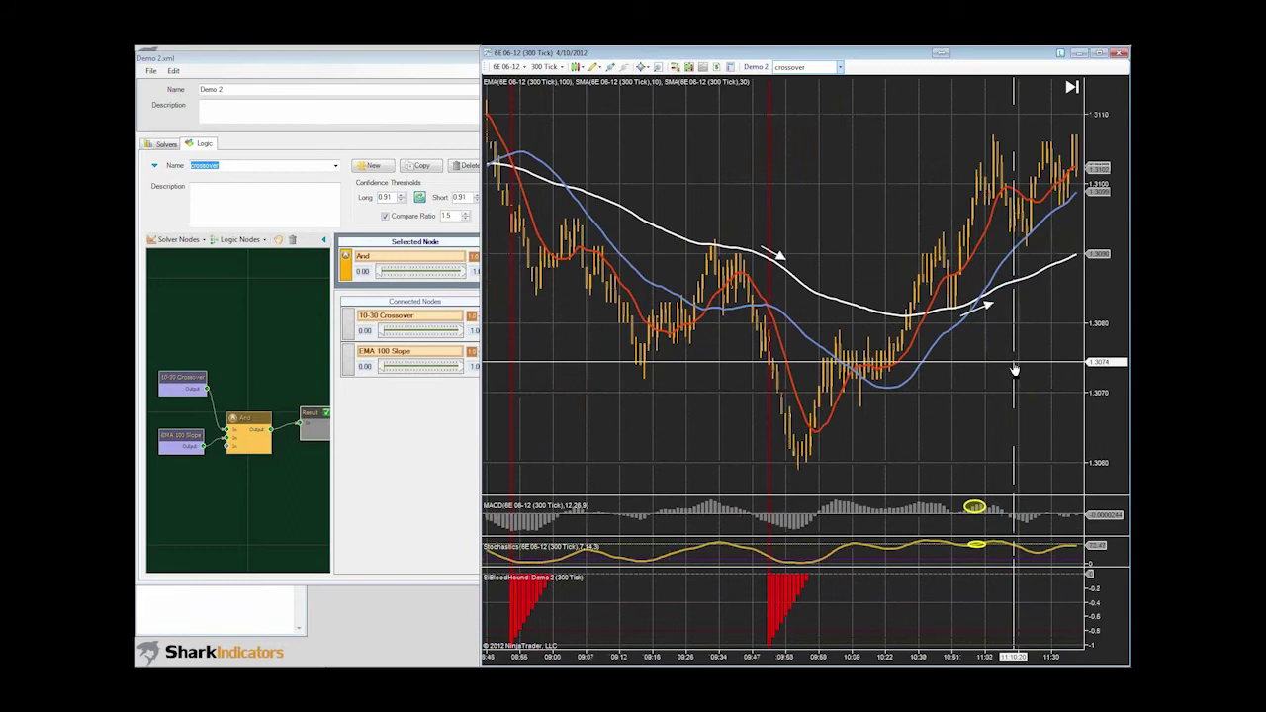
pyautogui.moveTo(638, 428); pyautogui.dragTo(887, 418)
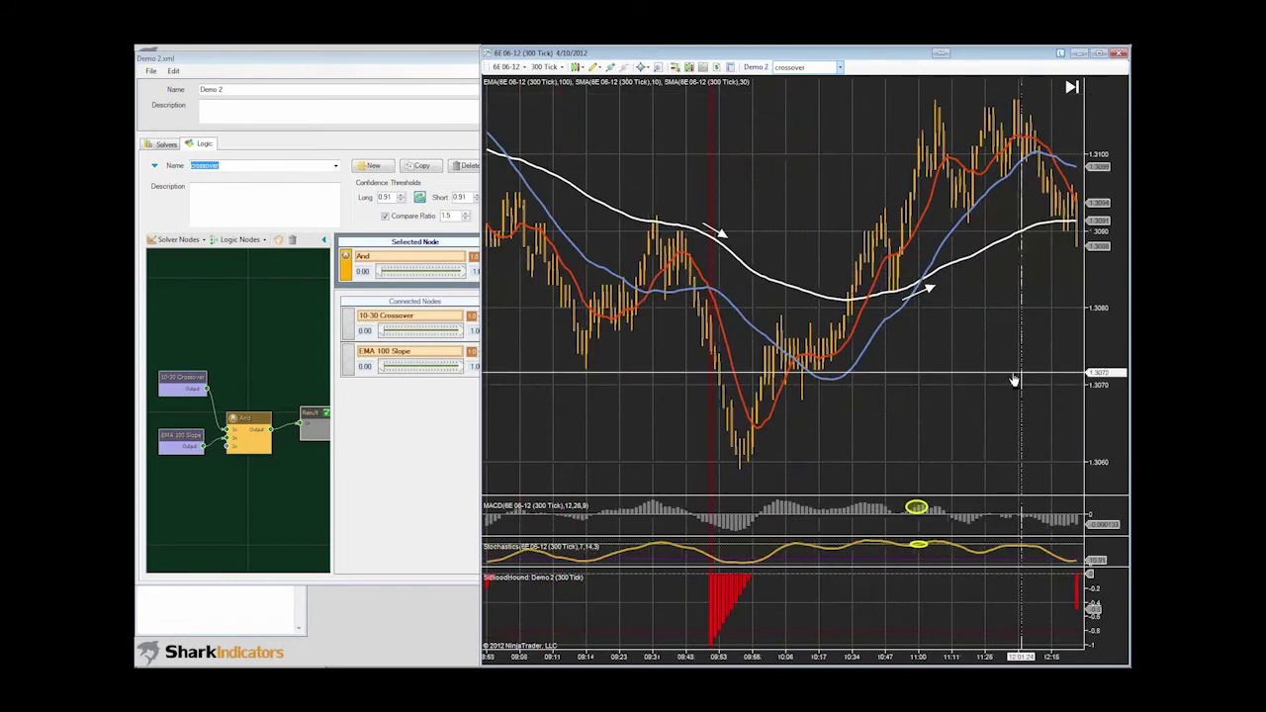
pyautogui.moveTo(1014, 381); pyautogui.dragTo(644, 396)
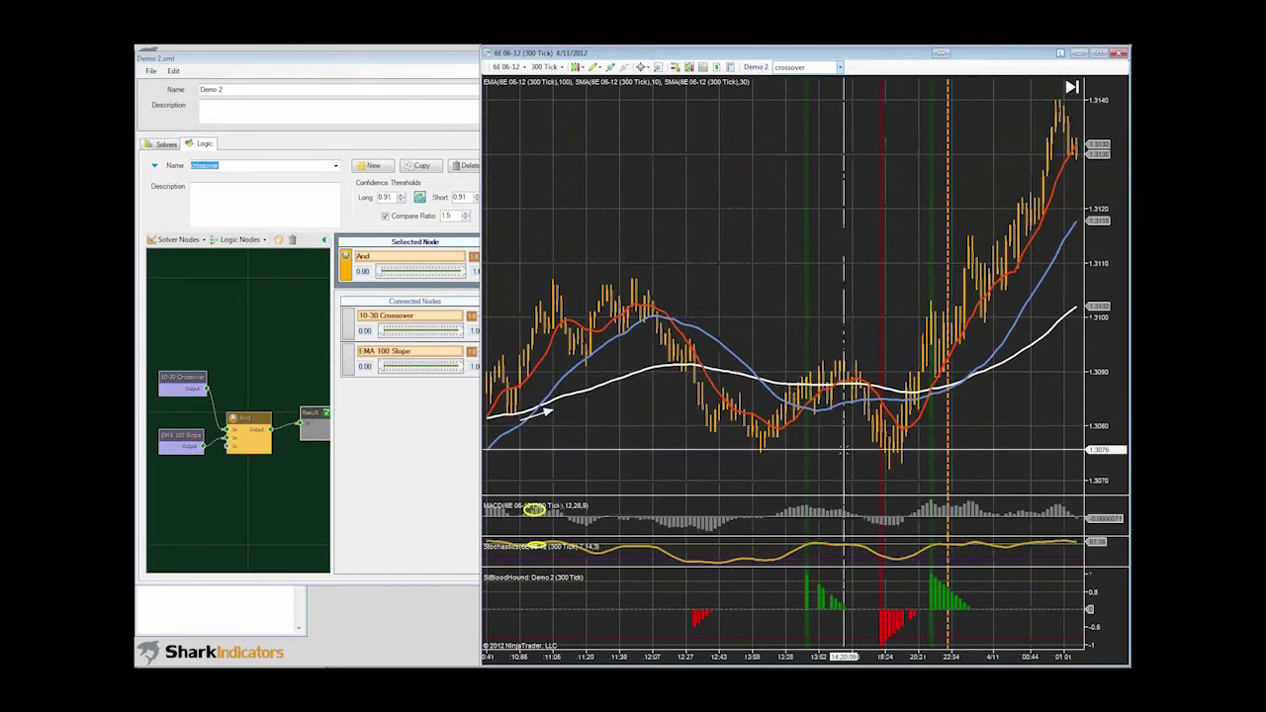
pyautogui.moveTo(955, 441); pyautogui.dragTo(771, 391)
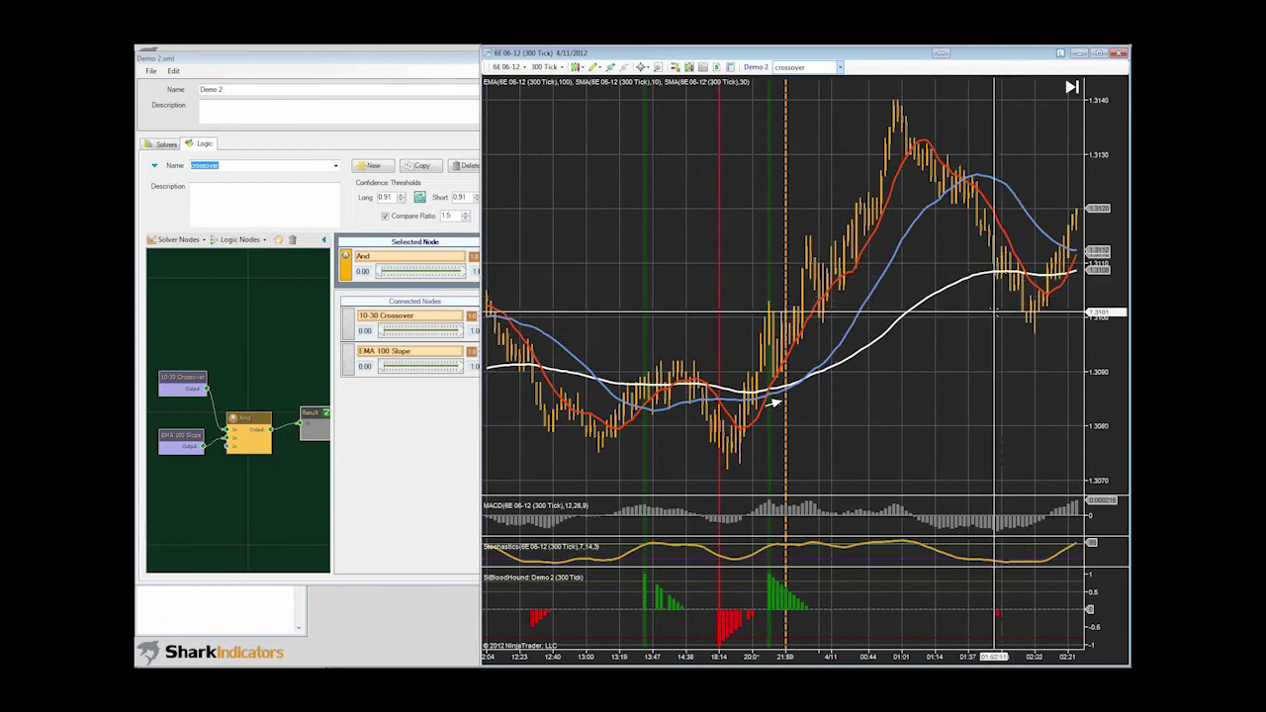
pyautogui.click(1027, 275)
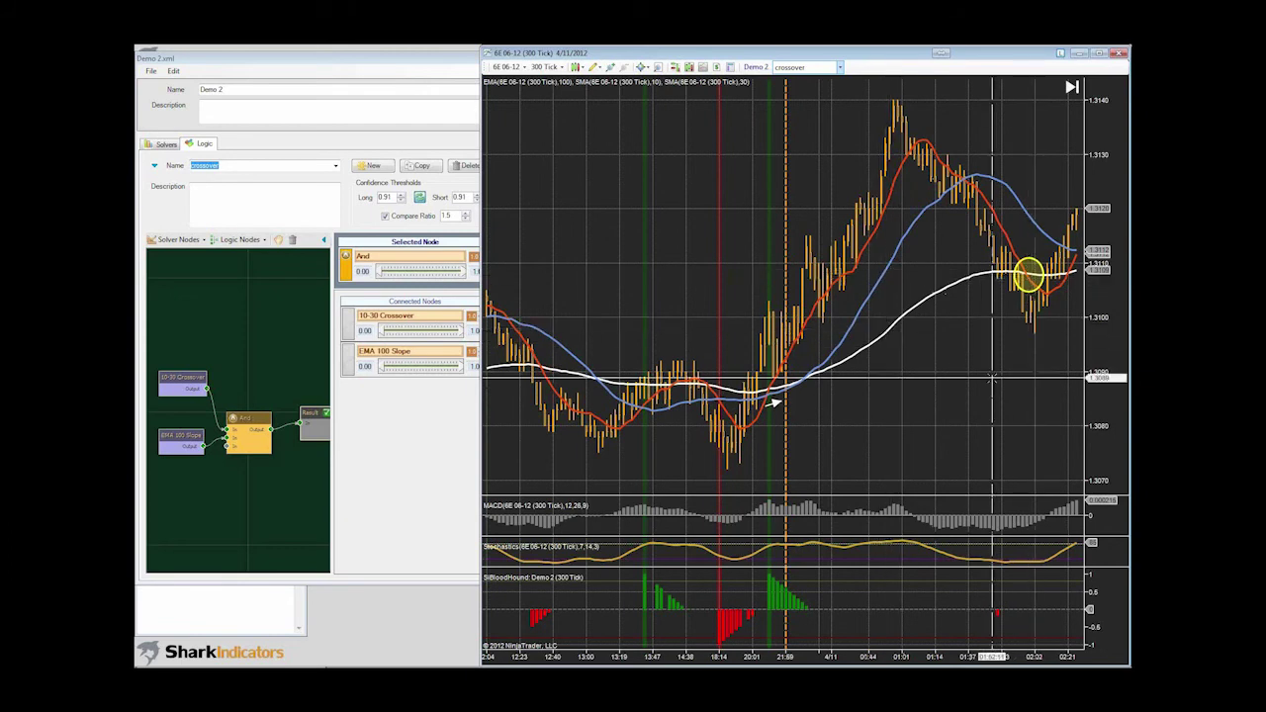
# - Circle the bearish 10-30 SMA crossover near 12:11 on 4/10 and mark the EMA 100's slope below it with arrows
pyautogui.scroll(-5, 992, 377)
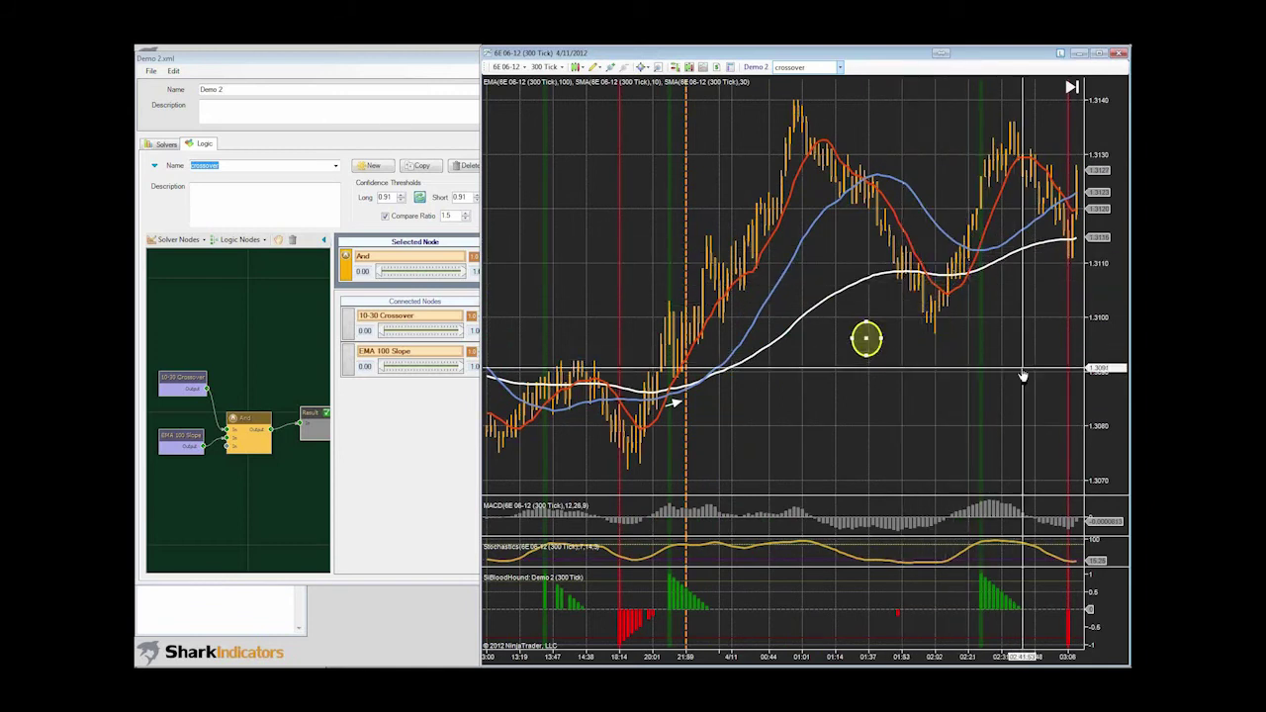
pyautogui.scroll(-1, 980, 373)
pyautogui.moveTo(862, 339); pyautogui.dragTo(666, 425)
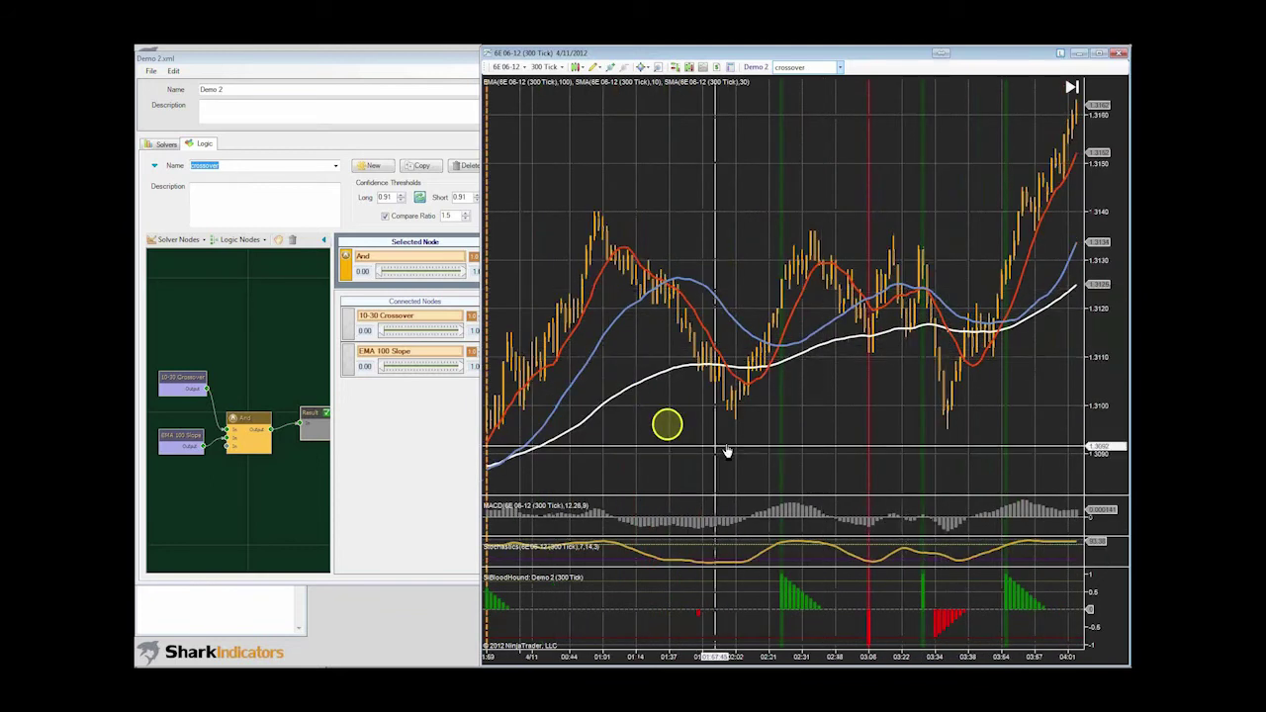
pyautogui.scroll(1, 737, 450)
pyautogui.moveTo(748, 448); pyautogui.dragTo(950, 410)
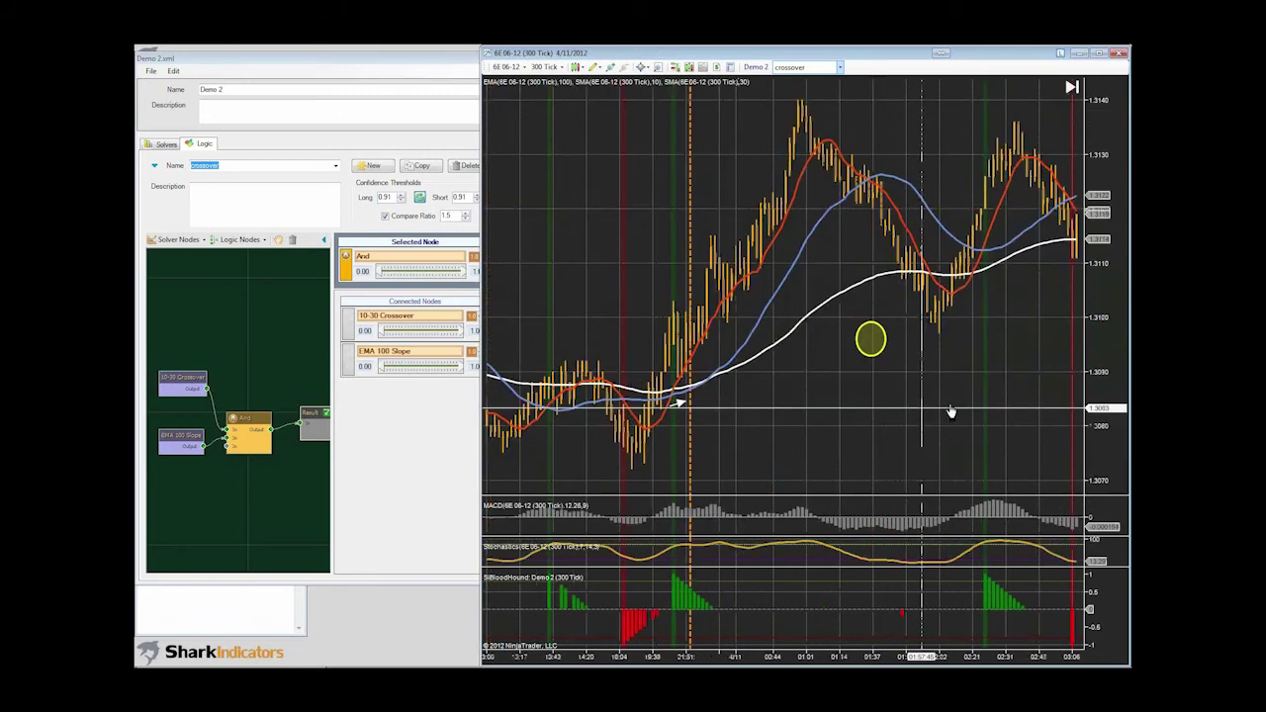
pyautogui.moveTo(729, 450); pyautogui.dragTo(999, 445)
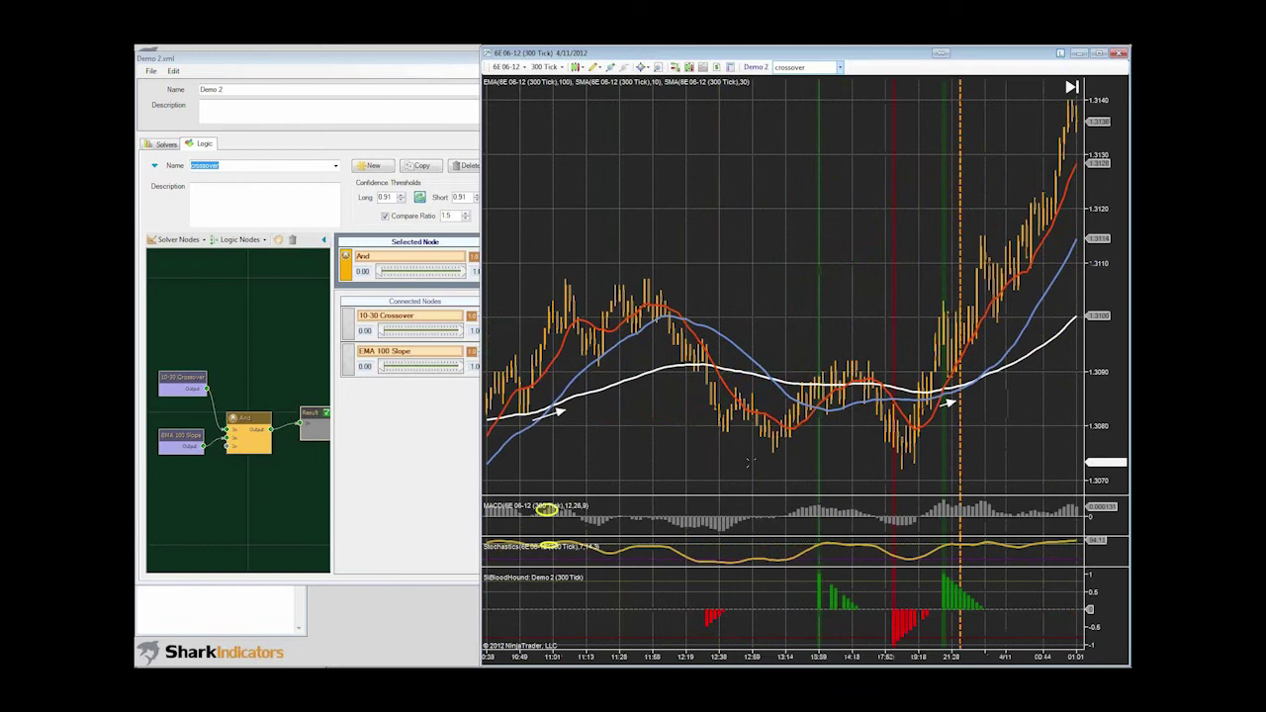
pyautogui.moveTo(639, 450); pyautogui.dragTo(721, 447)
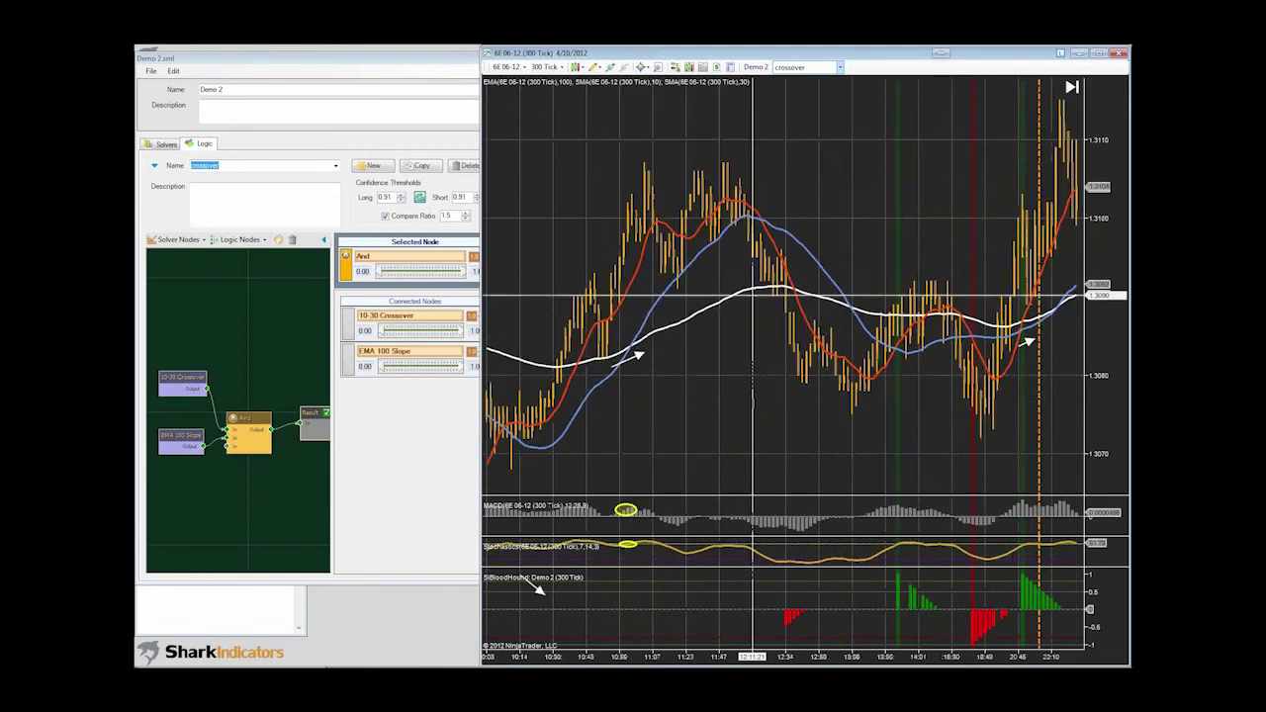
pyautogui.click(777, 204)
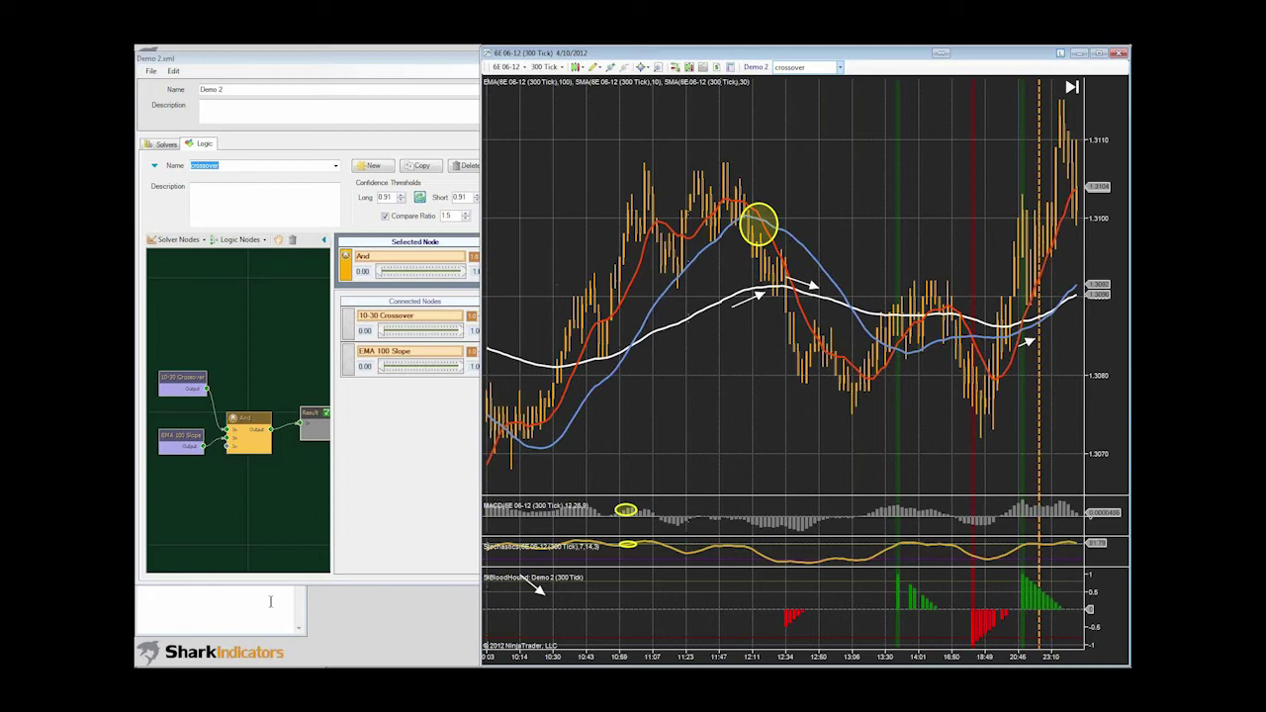
# - Check the demo notes and switch the Demo 2 logic from crossover to Stoch
pyautogui.click(270, 601)
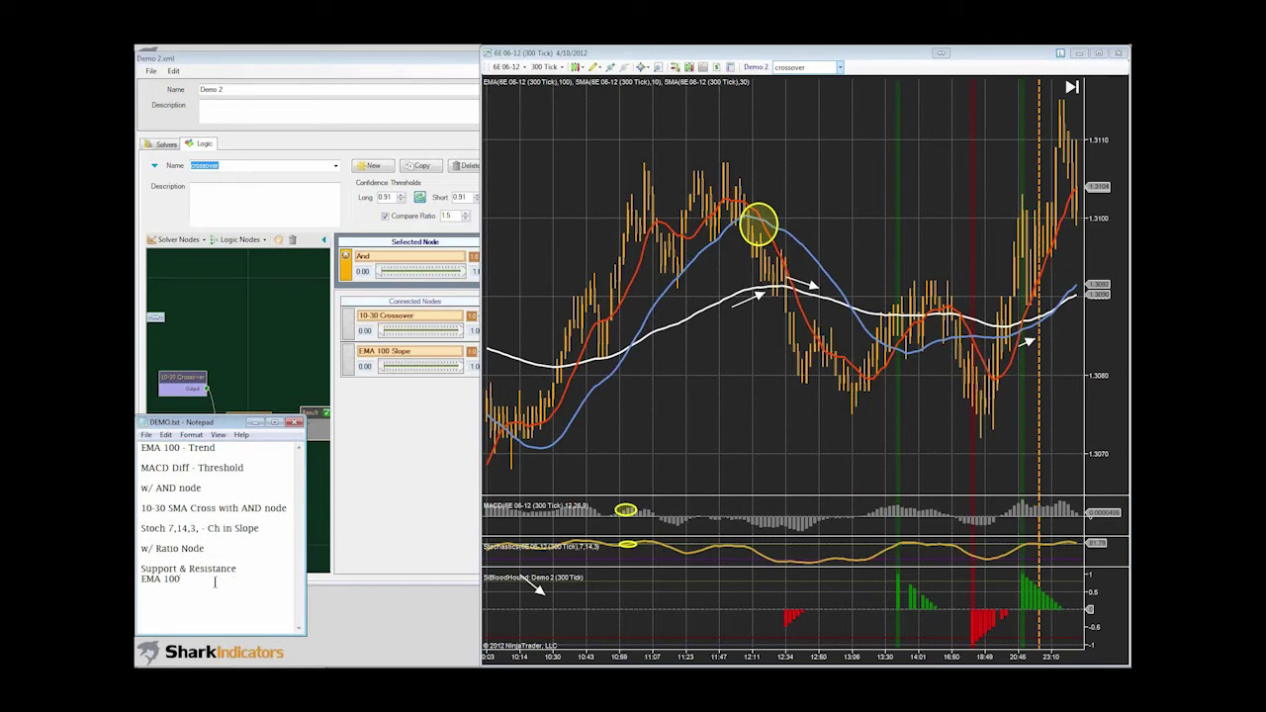
pyautogui.click(237, 351)
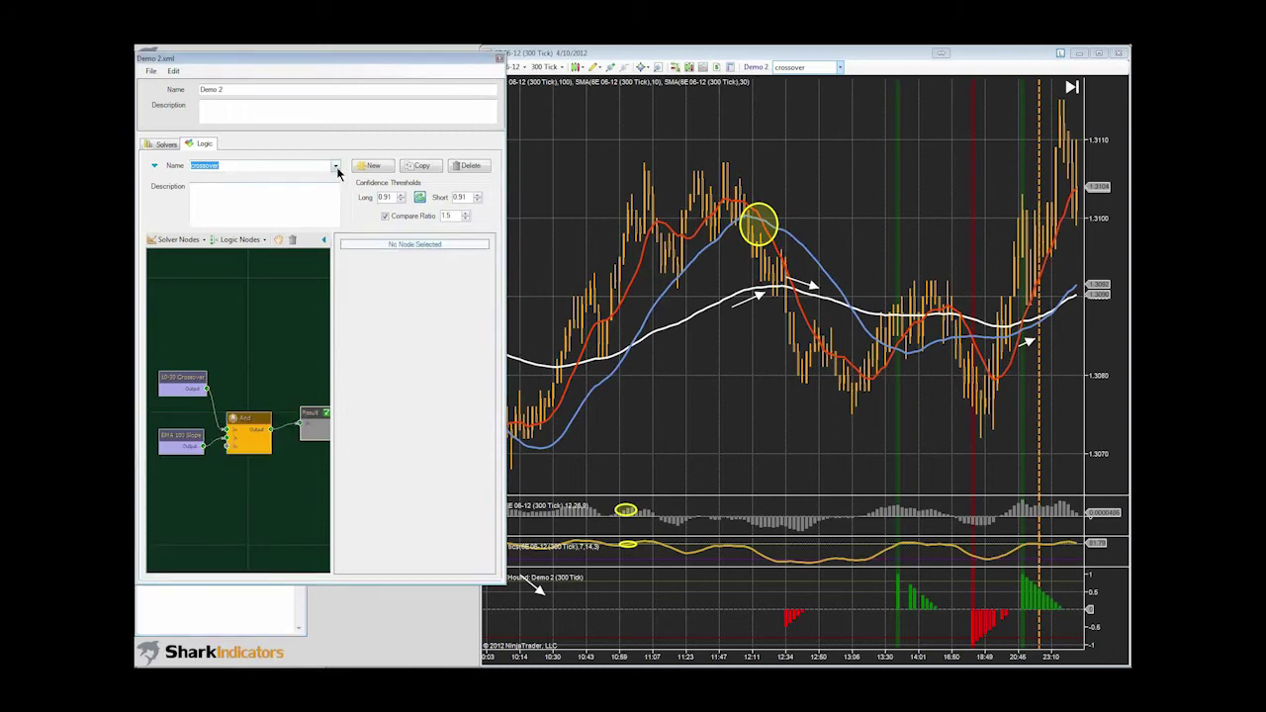
pyautogui.click(164, 144)
pyautogui.click(207, 147)
pyautogui.click(336, 165)
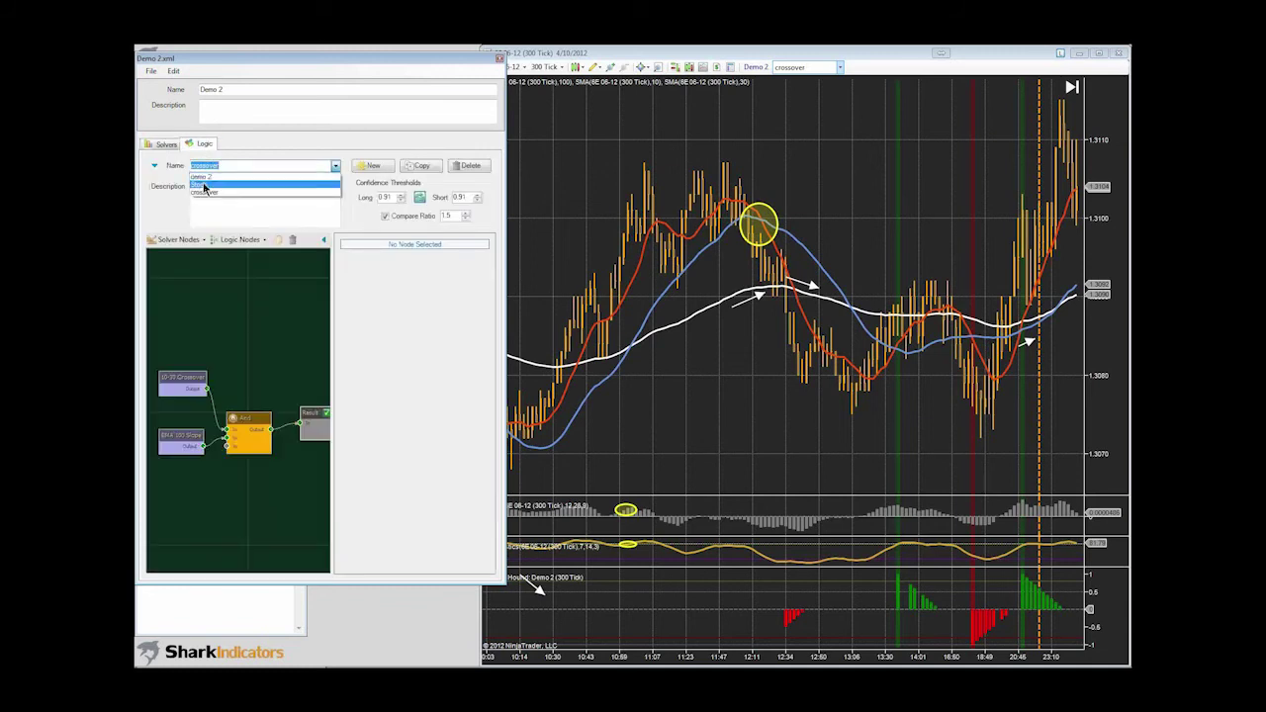
pyautogui.click(205, 186)
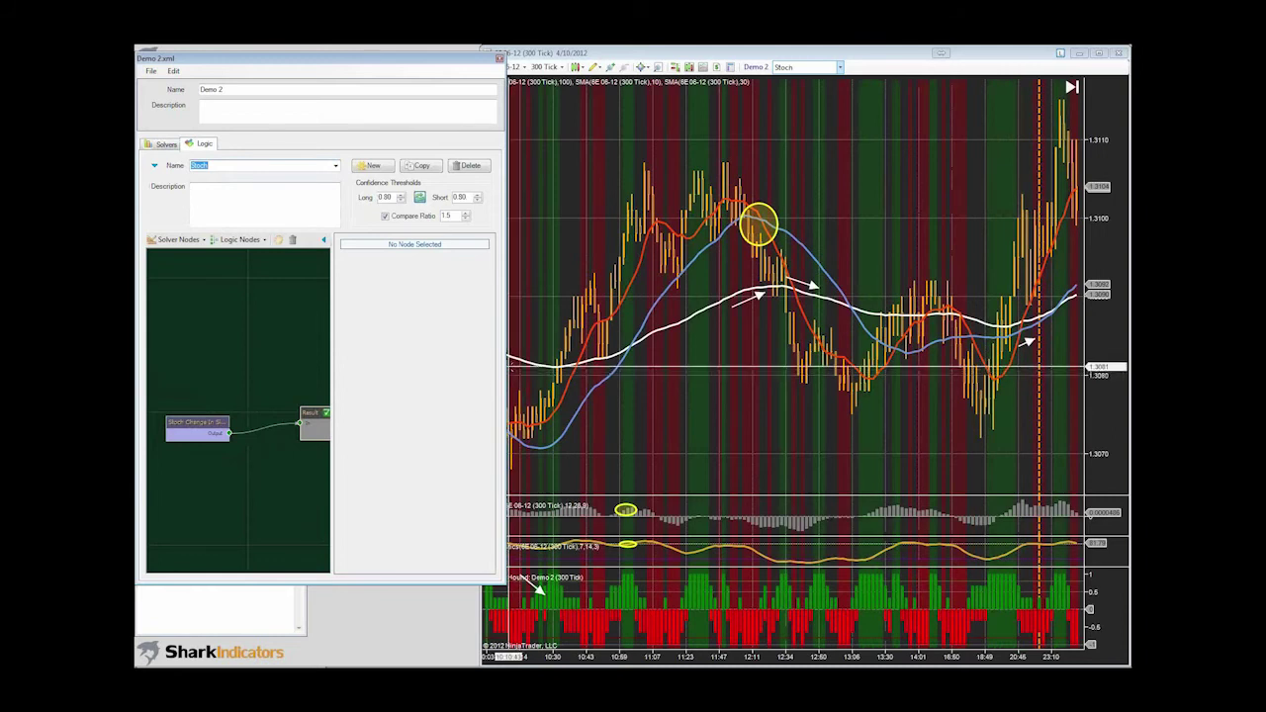
# - Widen the logic editor window and add a Ratio node between the Stoch Change In Slope and Result nodes
pyautogui.moveTo(505, 365); pyautogui.dragTo(615, 365)
pyautogui.moveTo(233, 416); pyautogui.dragTo(203, 415)
pyautogui.rightClick(278, 348)
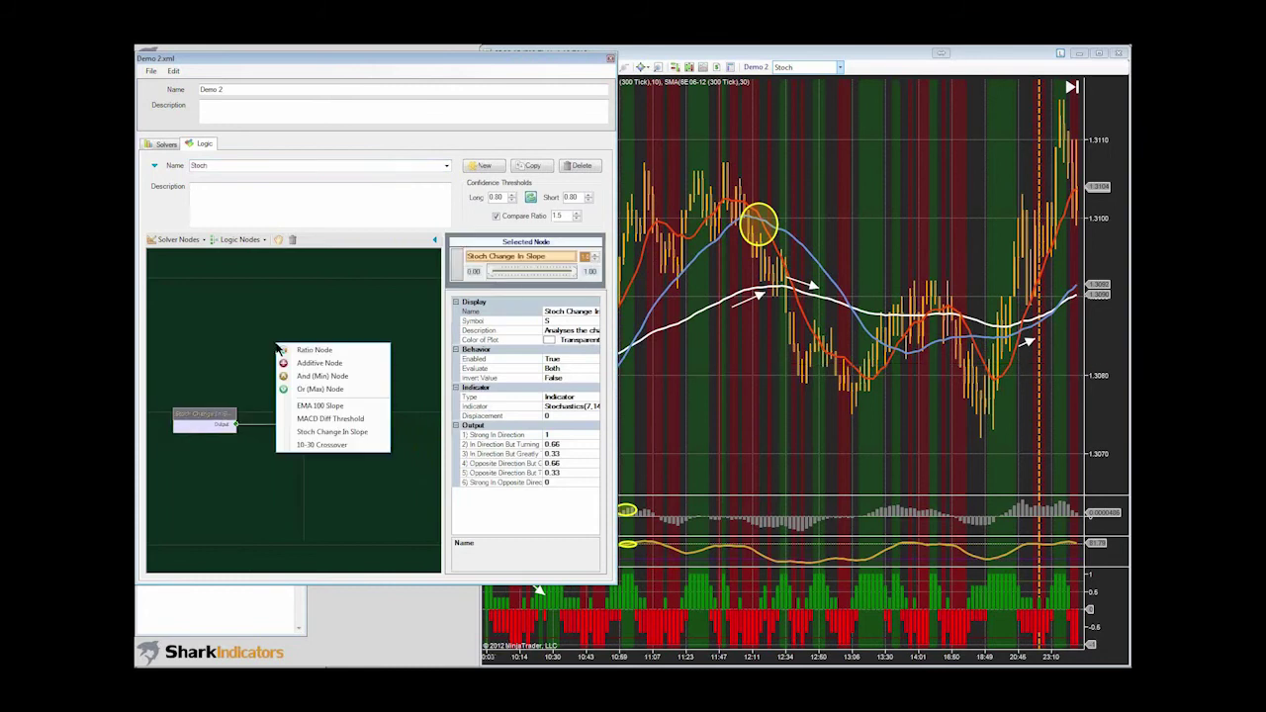
pyautogui.click(307, 349)
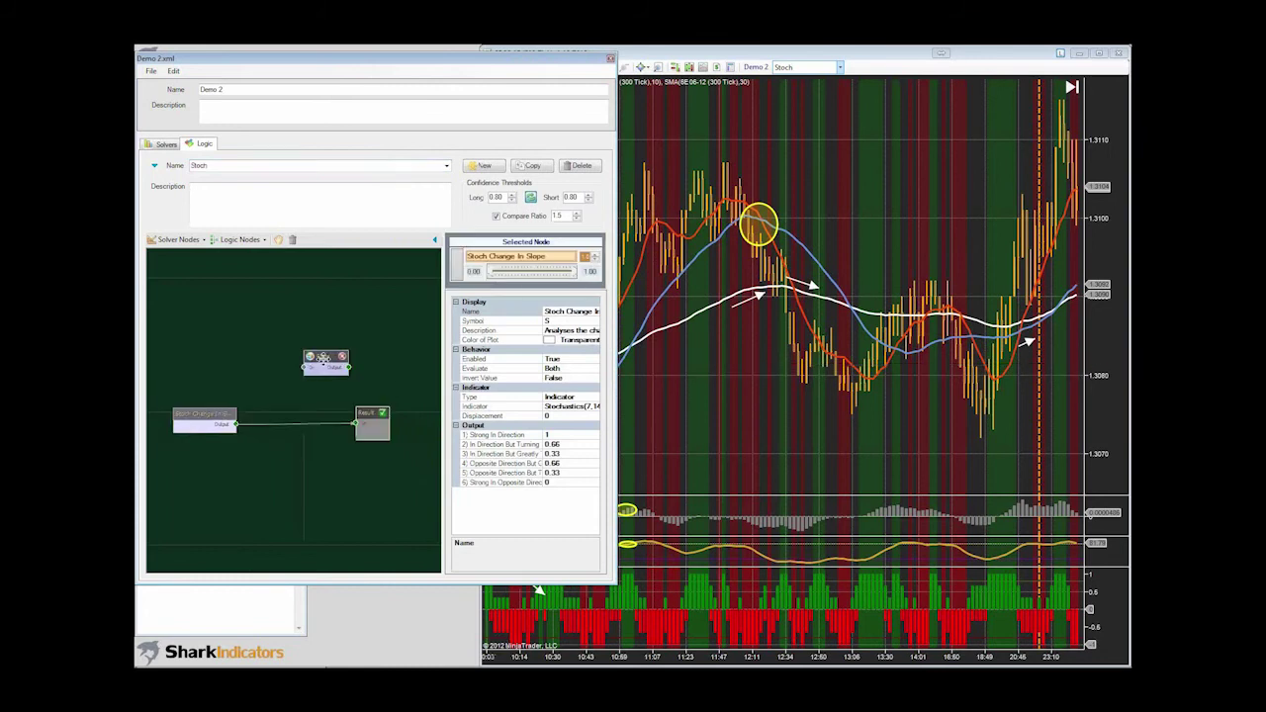
pyautogui.moveTo(323, 358); pyautogui.dragTo(300, 383)
# - Add EMA 100 Slope and MACD Diff Threshold nodes, stacked above the Stoch Change In Slope node
pyautogui.rightClick(199, 317)
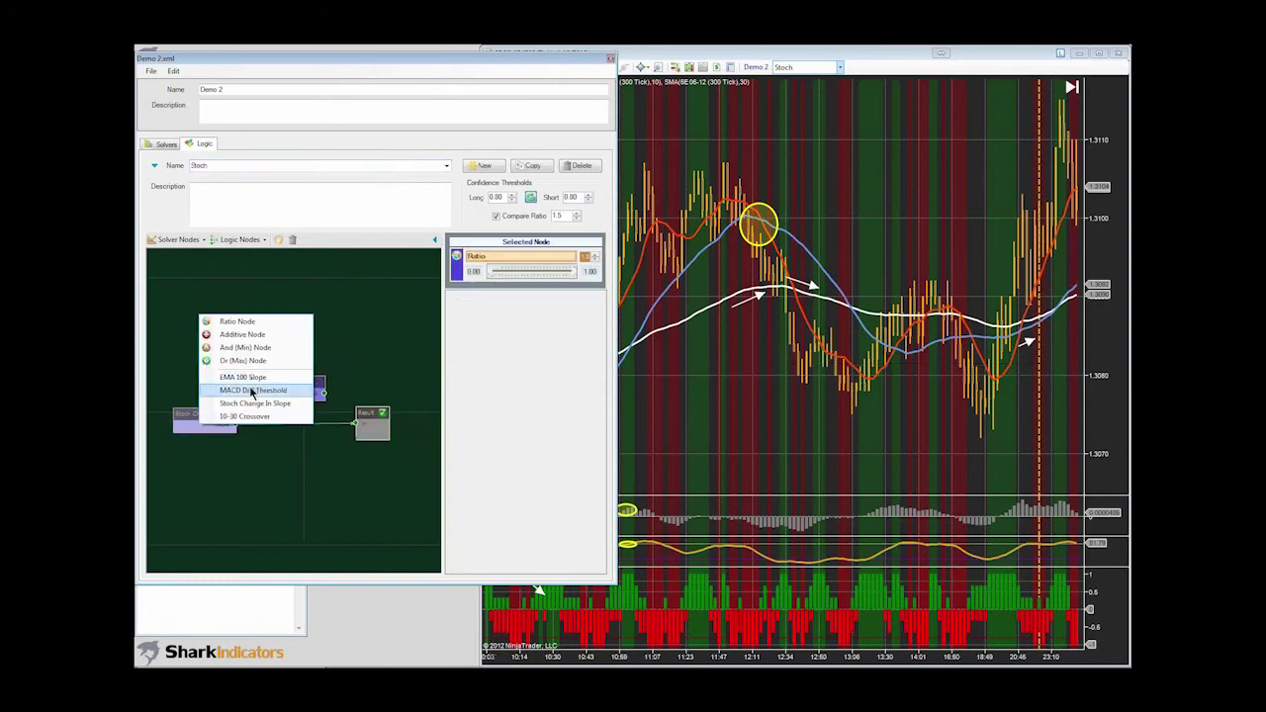
pyautogui.click(245, 383)
pyautogui.moveTo(245, 382); pyautogui.dragTo(200, 335)
pyautogui.rightClick(215, 372)
pyautogui.click(259, 445)
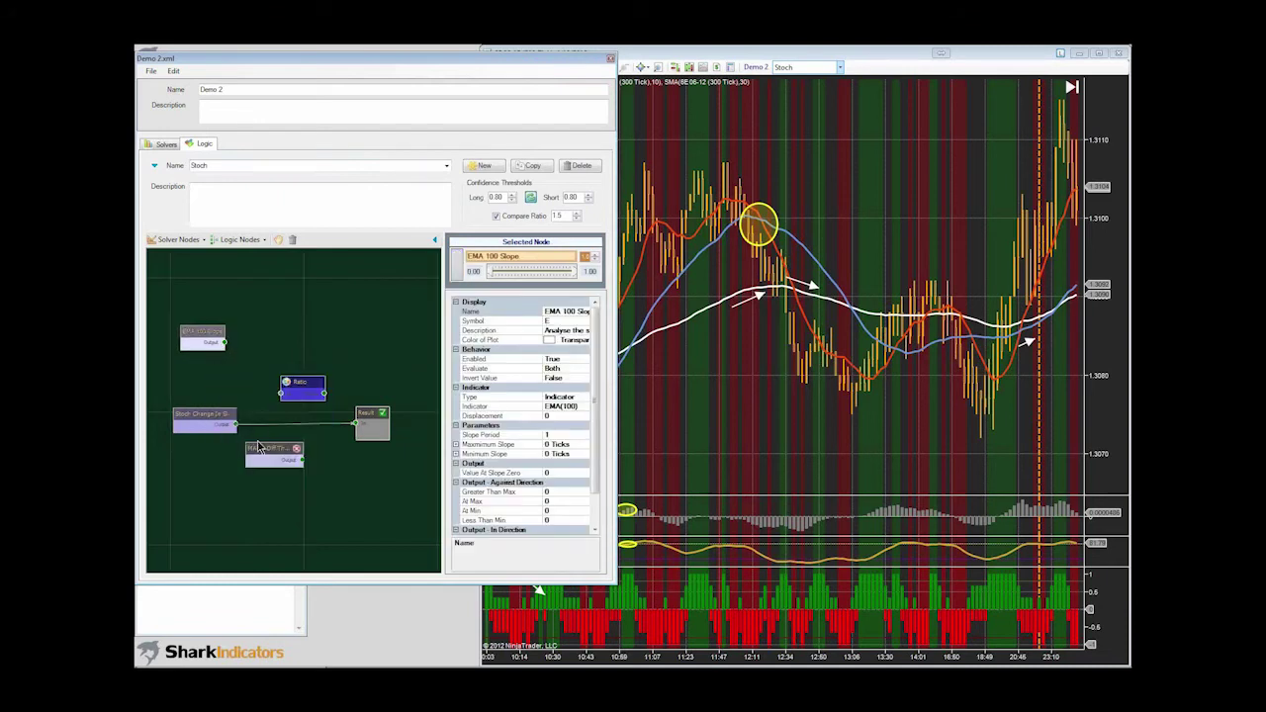
pyautogui.moveTo(267, 448); pyautogui.dragTo(199, 370)
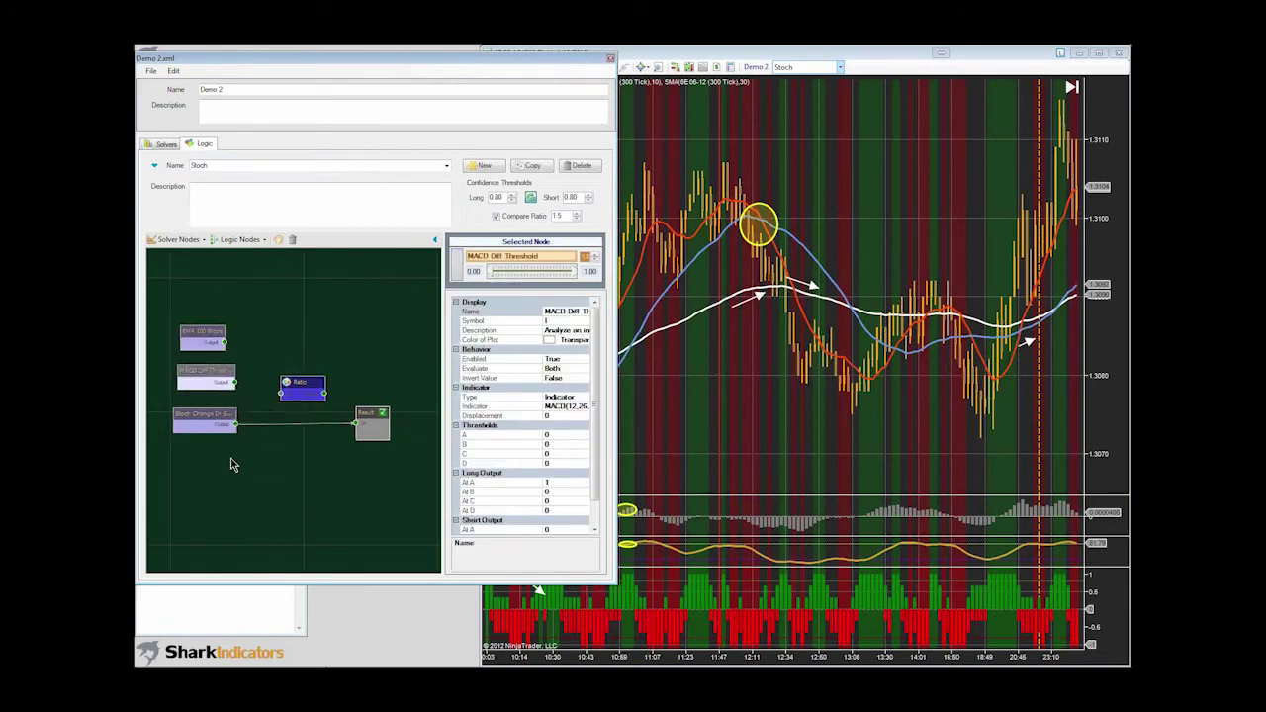
# - Add a 10-30 Crossover node and place it below the Stoch Change In Slope node
pyautogui.rightClick(233, 460)
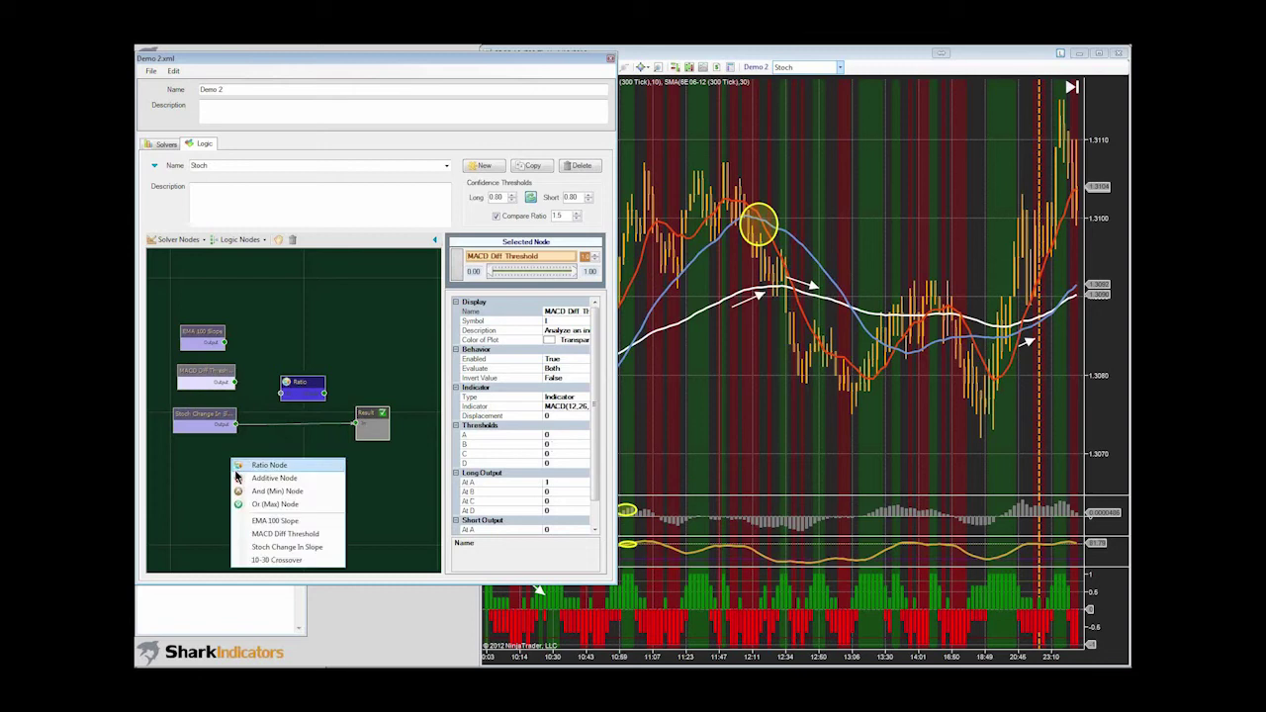
pyautogui.click(267, 560)
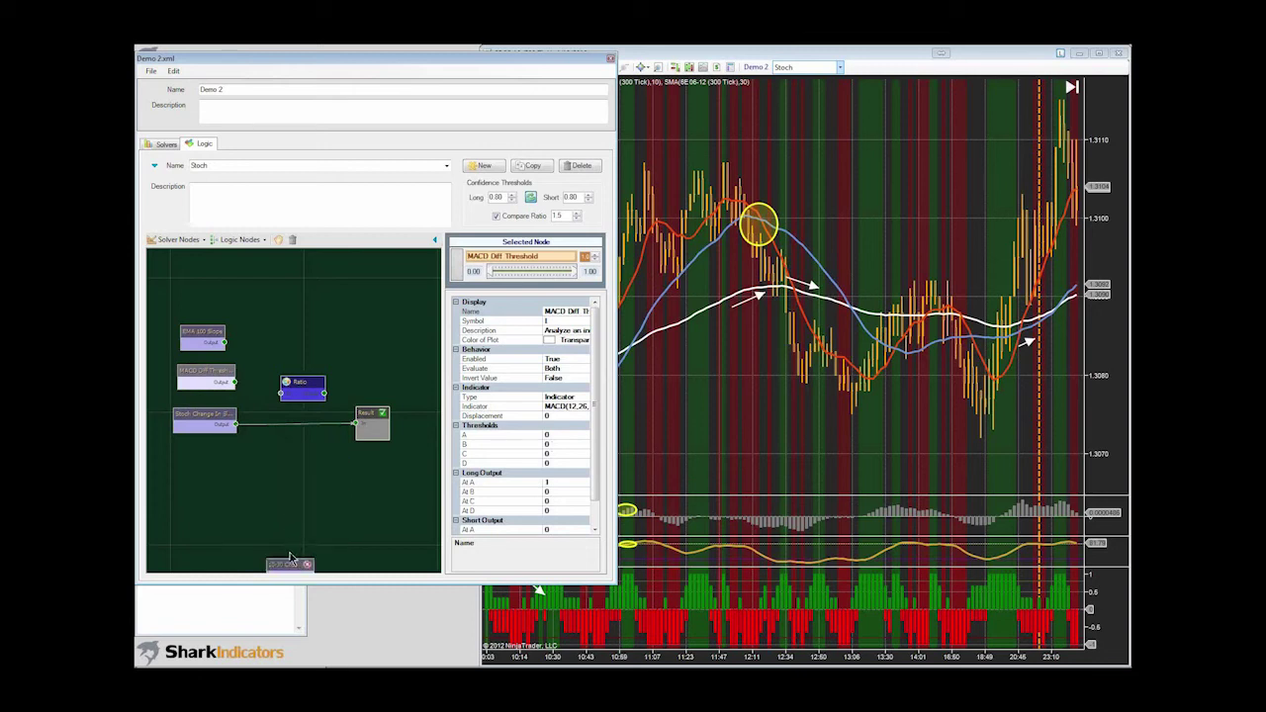
pyautogui.moveTo(285, 564); pyautogui.dragTo(197, 437)
# - Connect all four solver nodes to the Ratio node's inputs and route the Ratio output to the Result node
pyautogui.moveTo(202, 299); pyautogui.dragTo(348, 394)
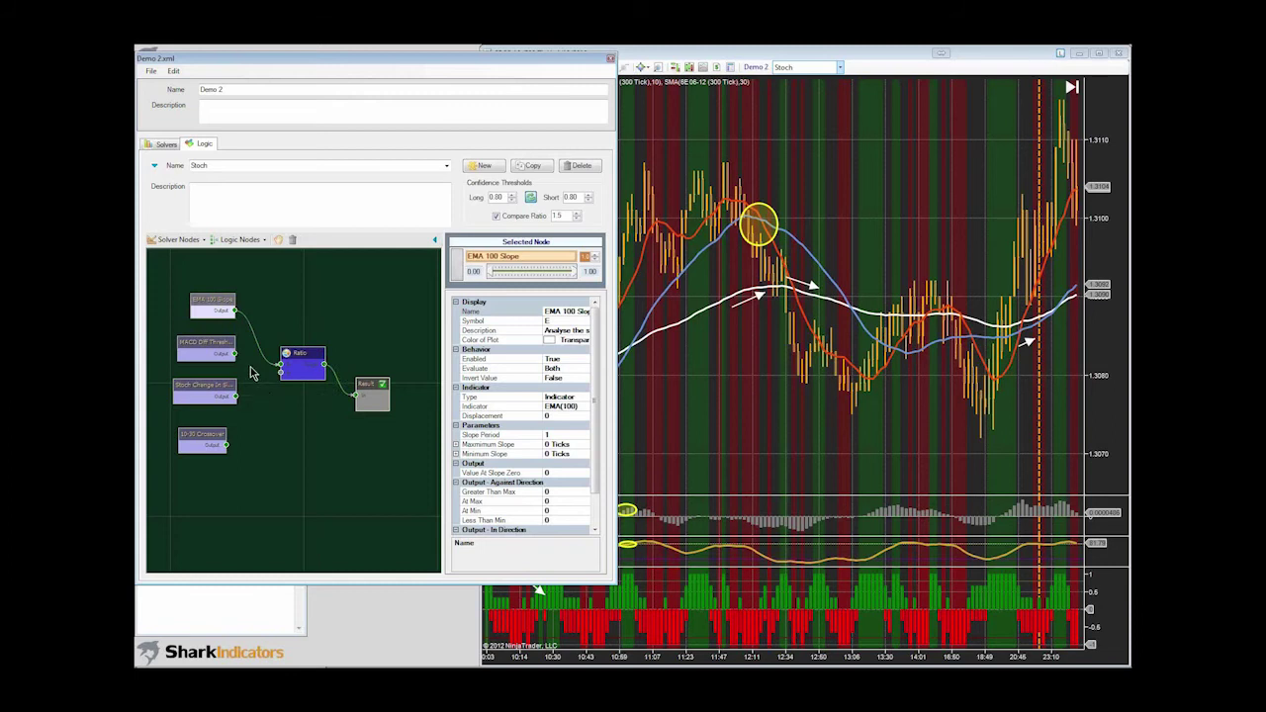
pyautogui.moveTo(251, 372); pyautogui.dragTo(282, 382)
pyautogui.moveTo(226, 446); pyautogui.dragTo(284, 391)
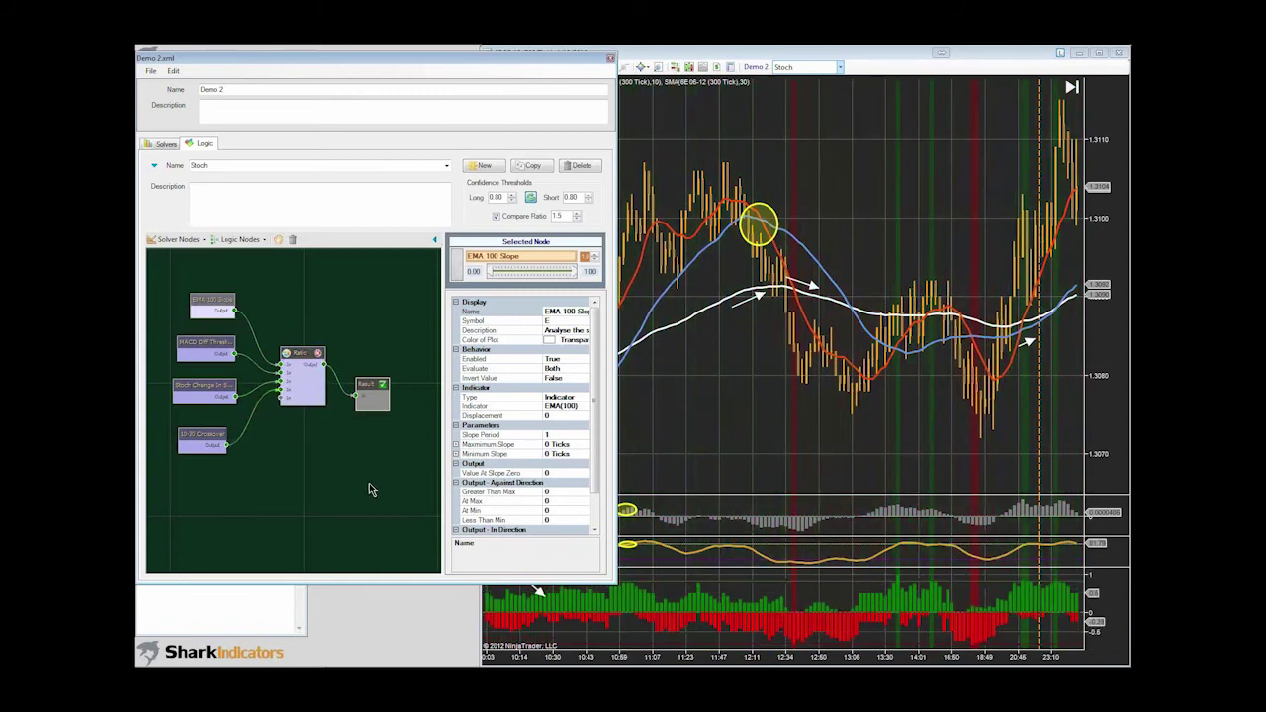
# - Select the Ratio node, widen its connected-nodes settings, and try lowering the upper output limit of MACD Diff Threshold
pyautogui.click(296, 350)
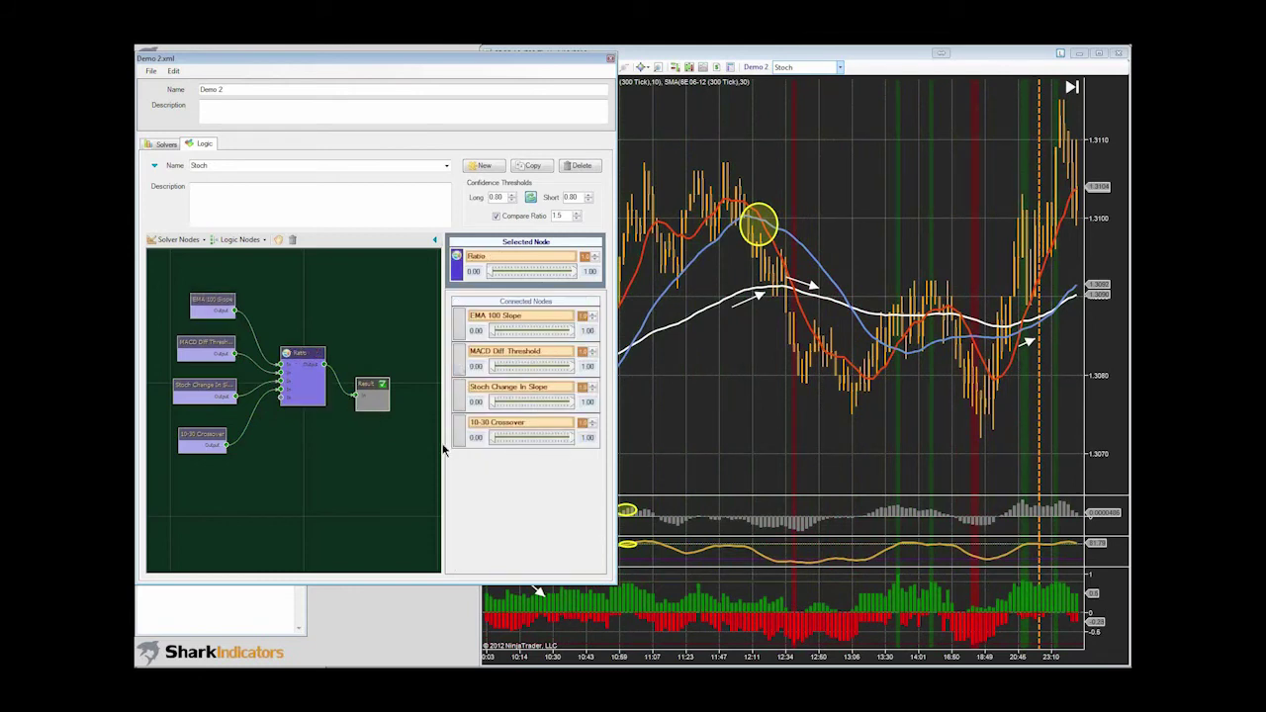
pyautogui.moveTo(445, 444); pyautogui.dragTo(364, 445)
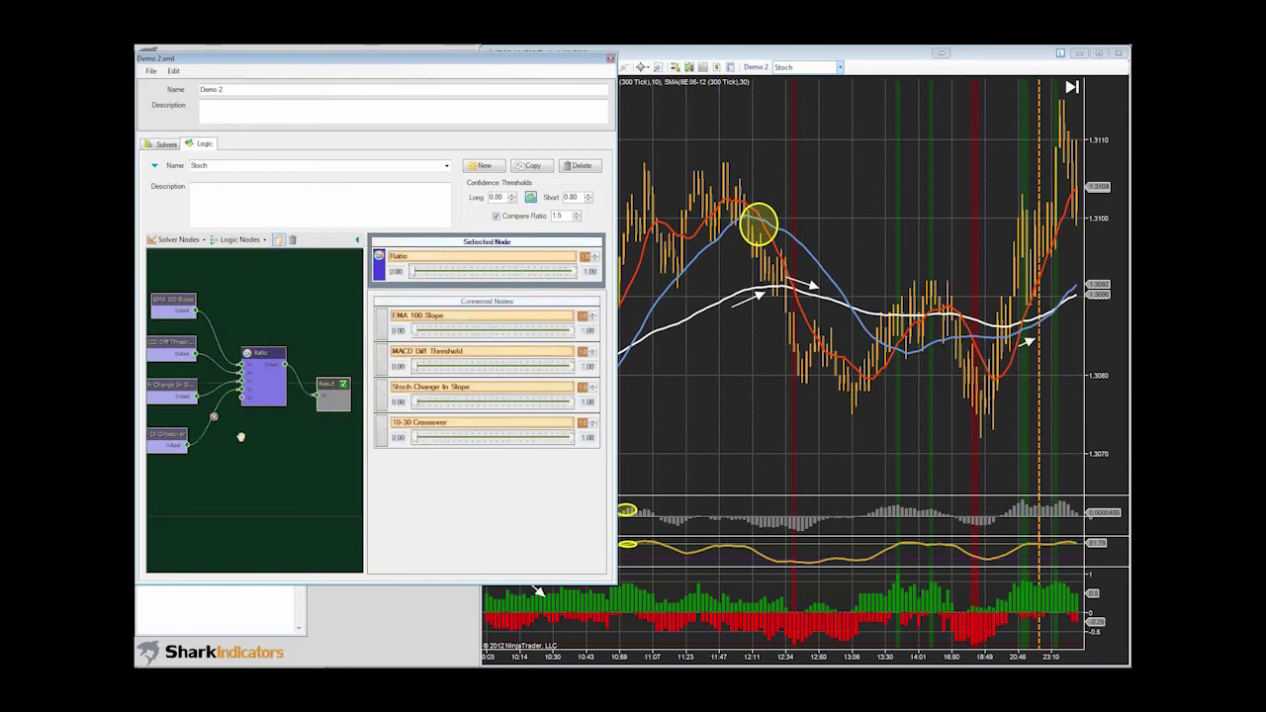
pyautogui.moveTo(246, 443); pyautogui.dragTo(252, 451)
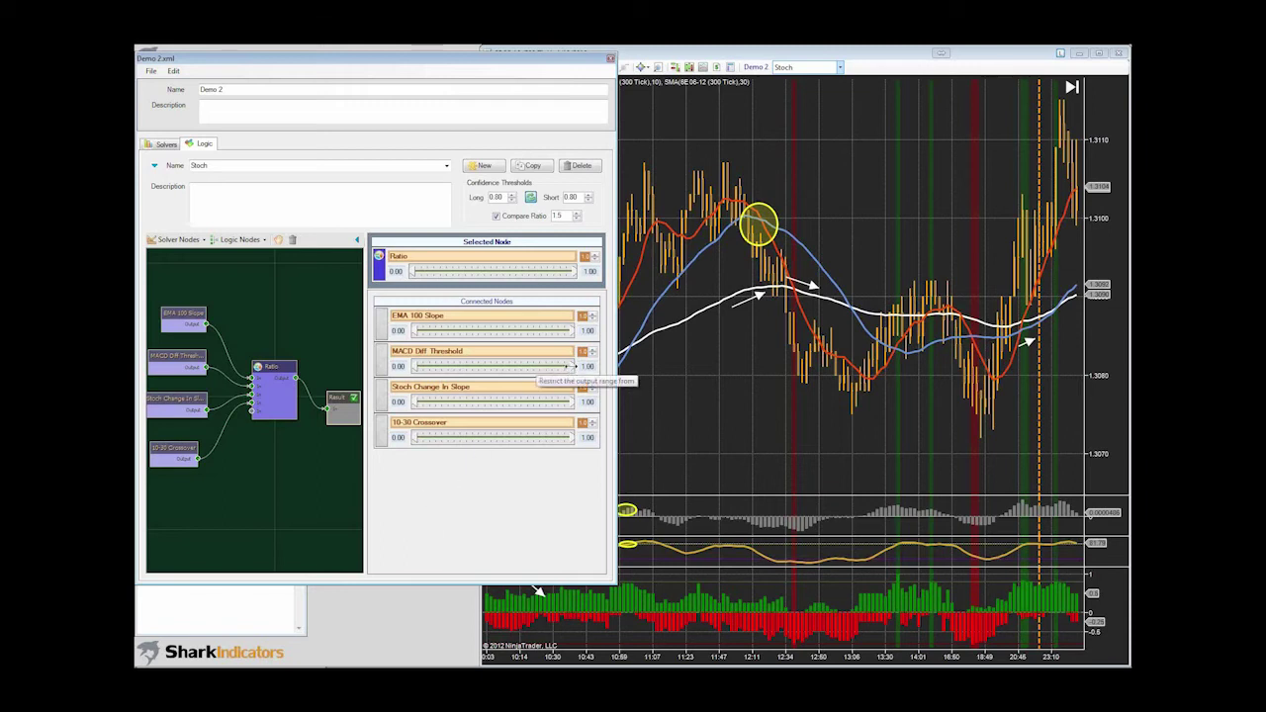
pyautogui.moveTo(569, 366); pyautogui.dragTo(543, 367)
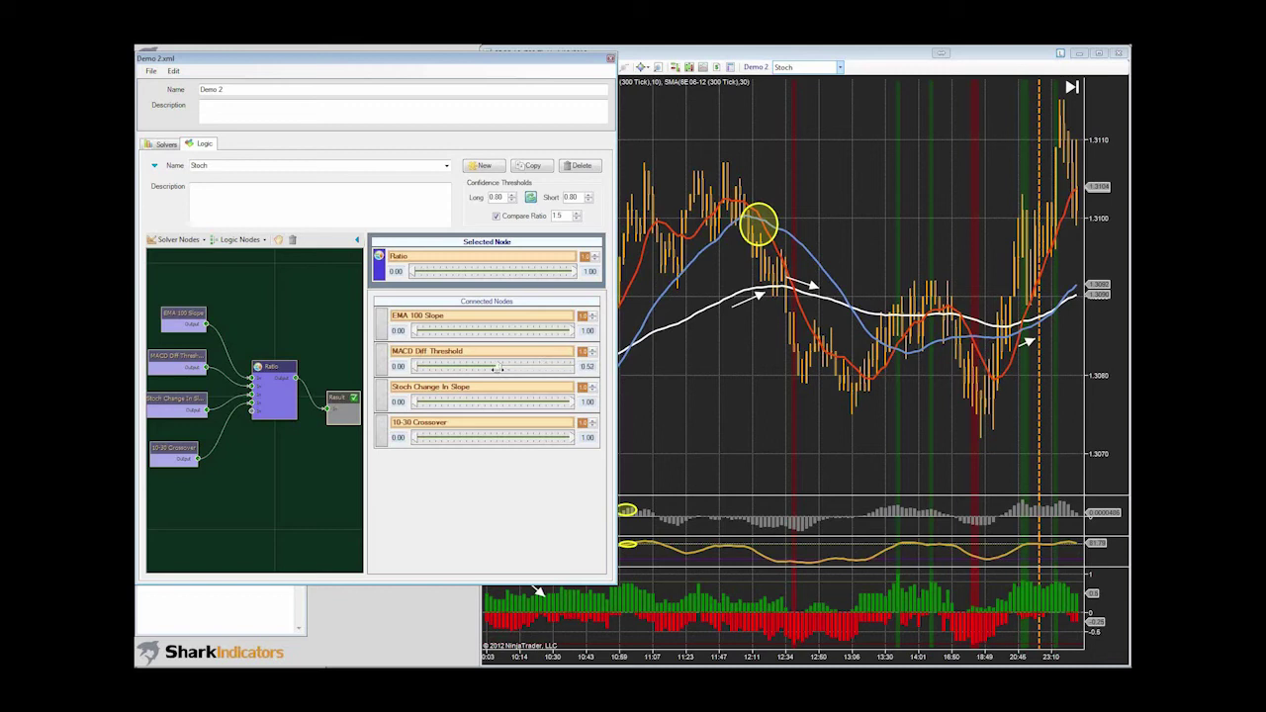
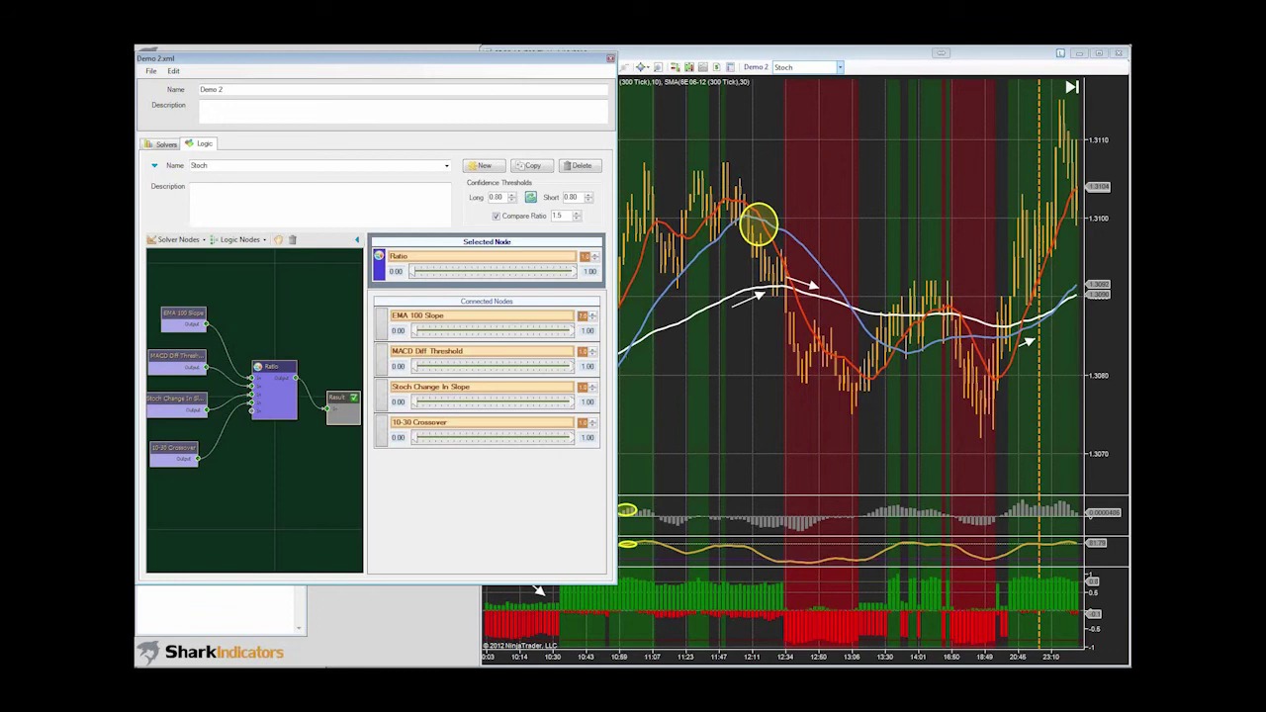
# - Enlarge the MACD and Stochastics panels beneath the price chart
pyautogui.click(740, 494)
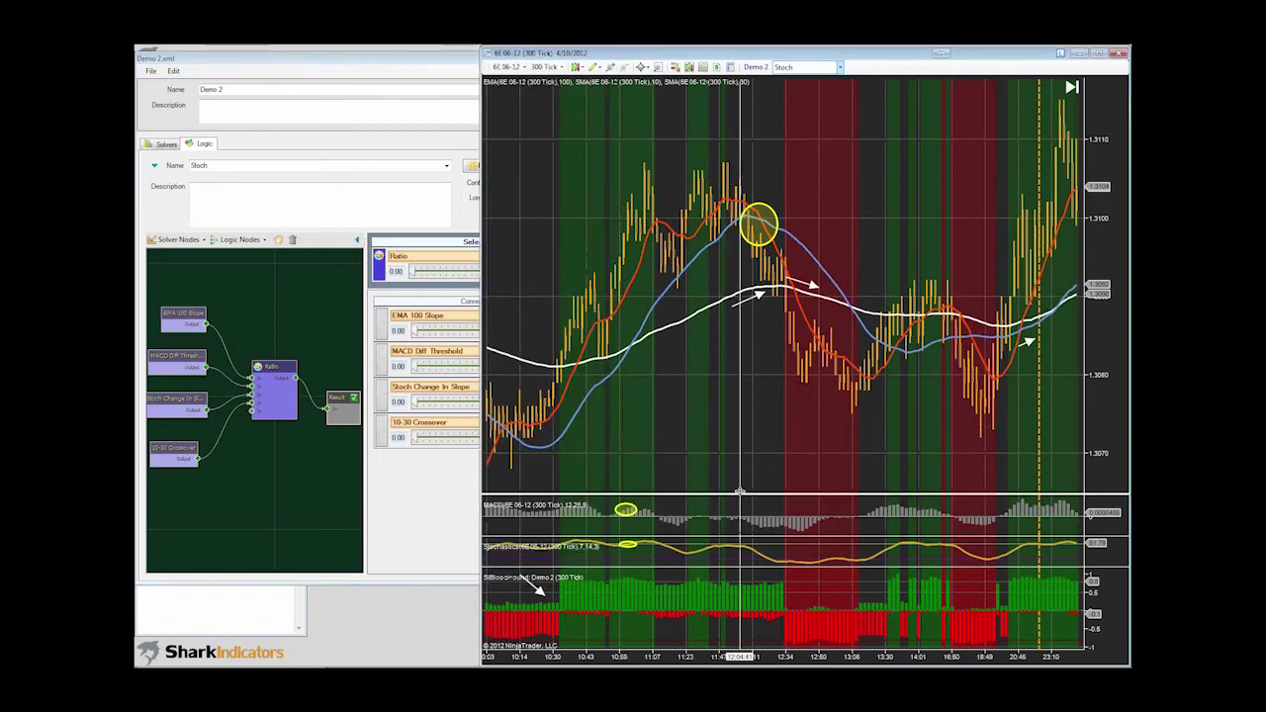
pyautogui.moveTo(739, 491); pyautogui.dragTo(740, 405)
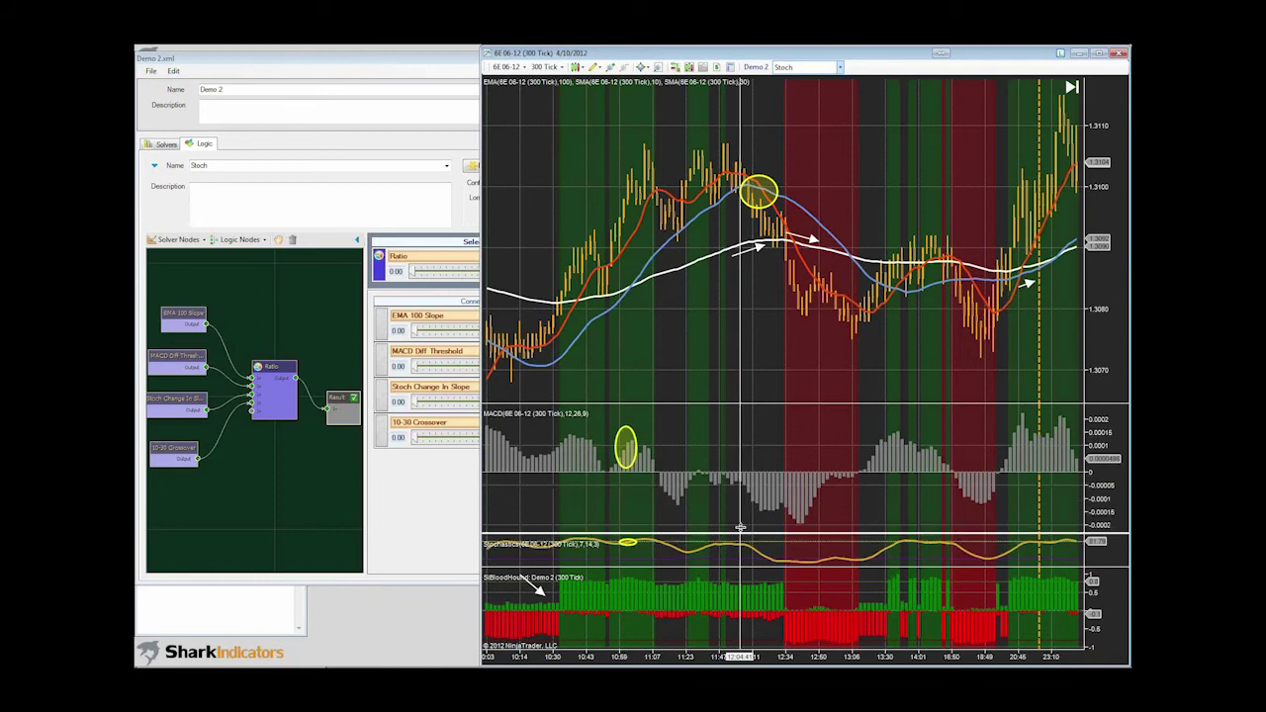
pyautogui.moveTo(739, 527); pyautogui.dragTo(740, 492)
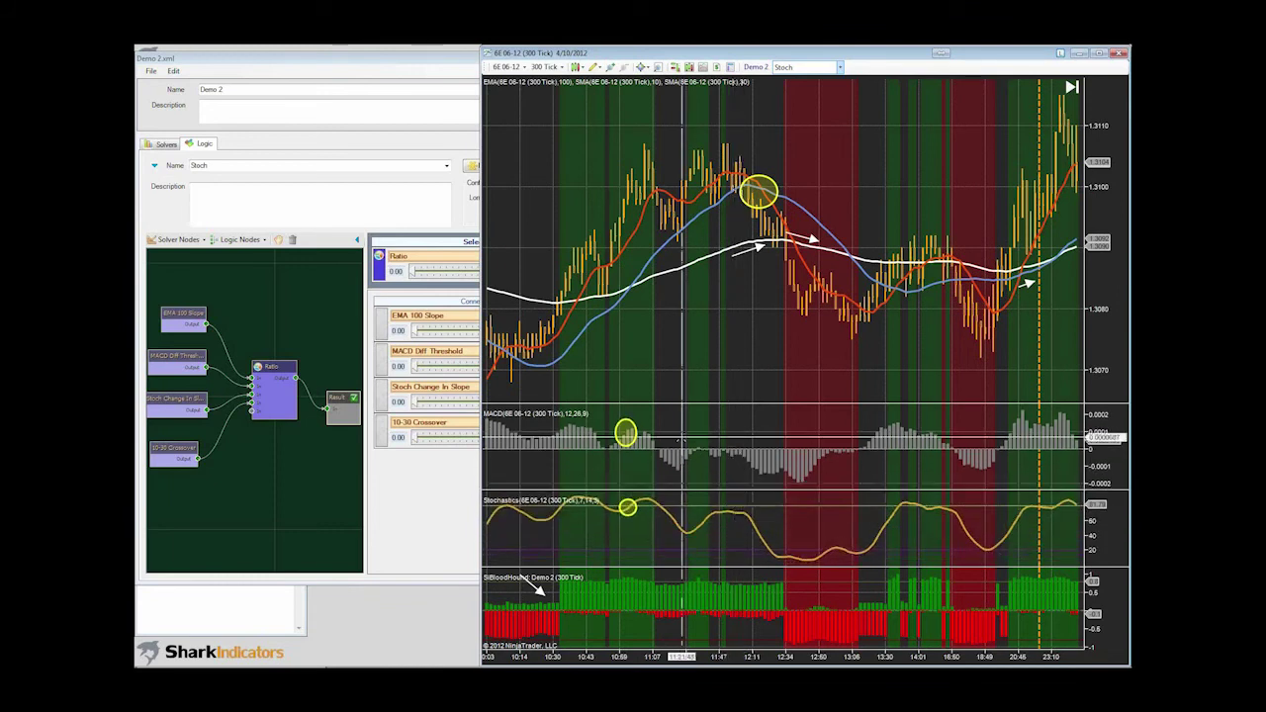
# - Return to the logic editor and adjust the weights of EMA 100 Slope and MACD Diff Threshold in the Ratio node
pyautogui.click(419, 484)
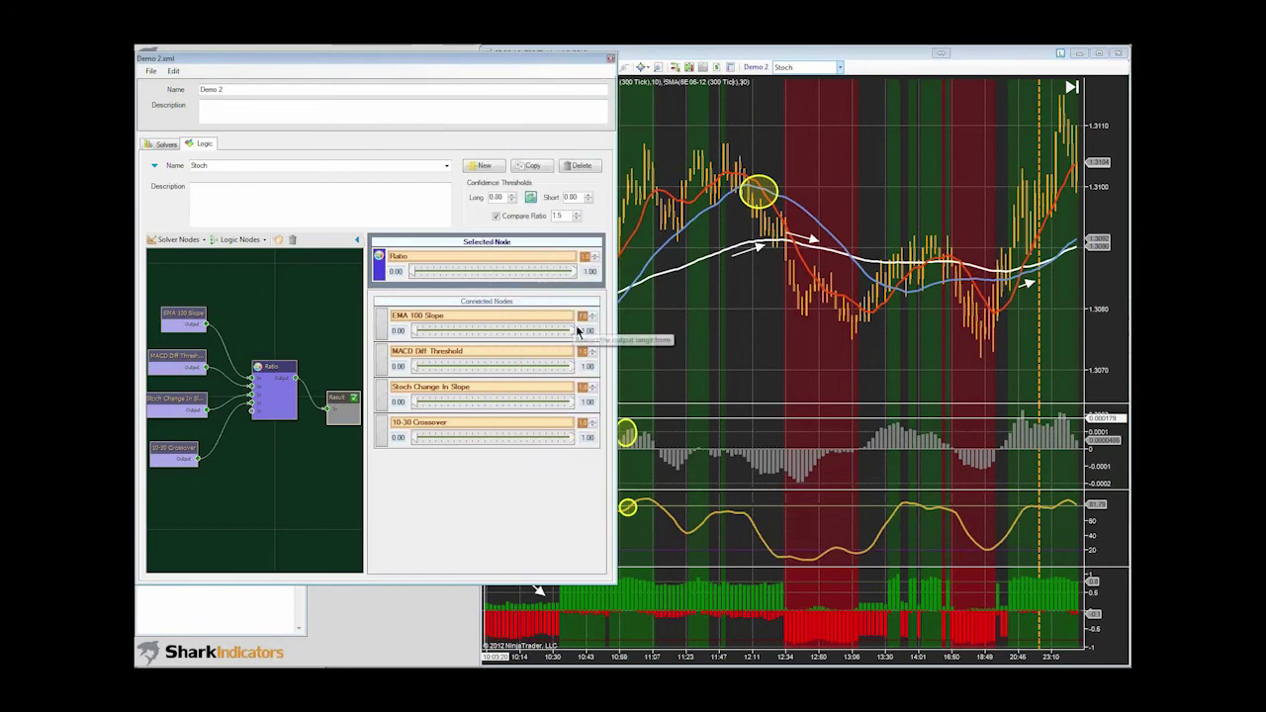
pyautogui.click(584, 316)
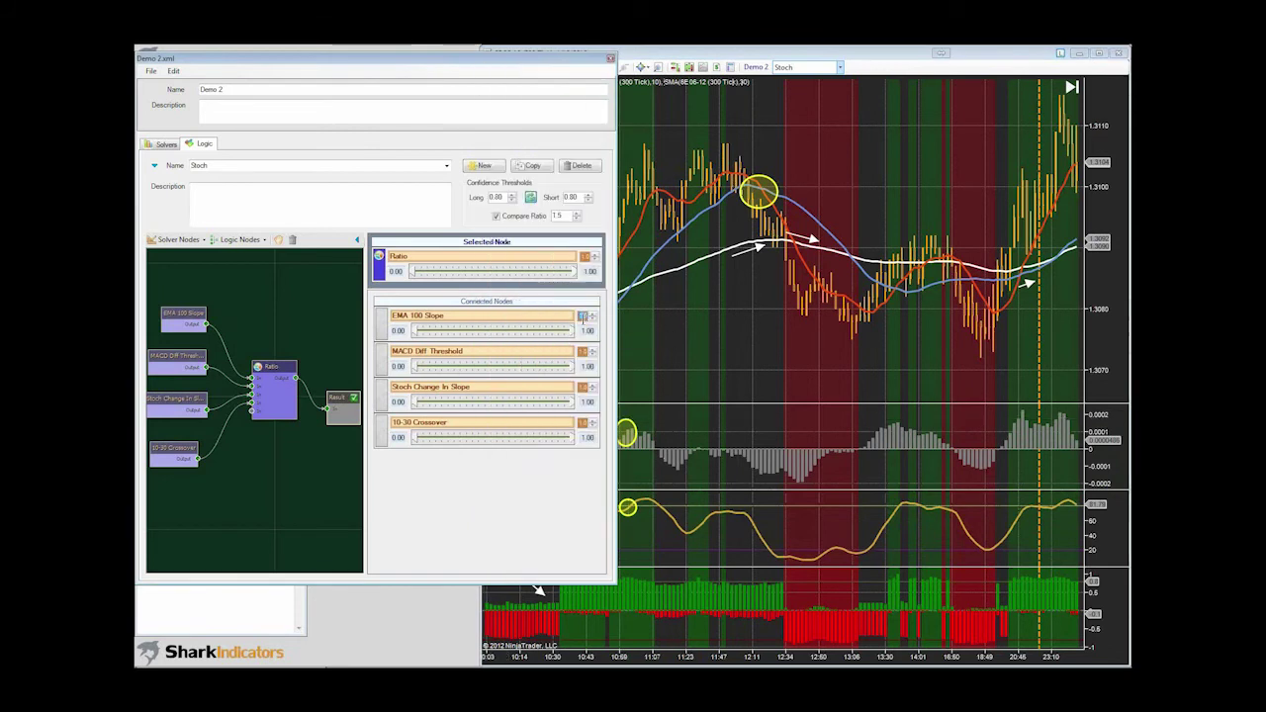
pyautogui.click(584, 351)
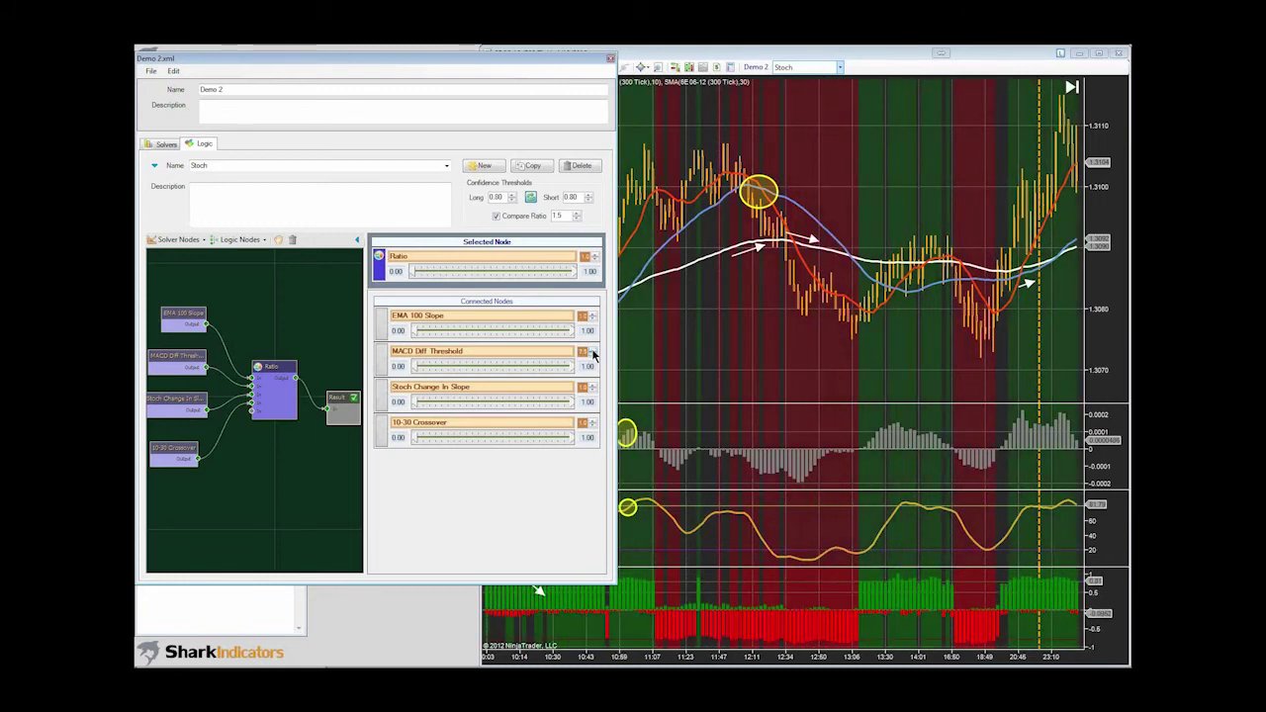
pyautogui.click(593, 355)
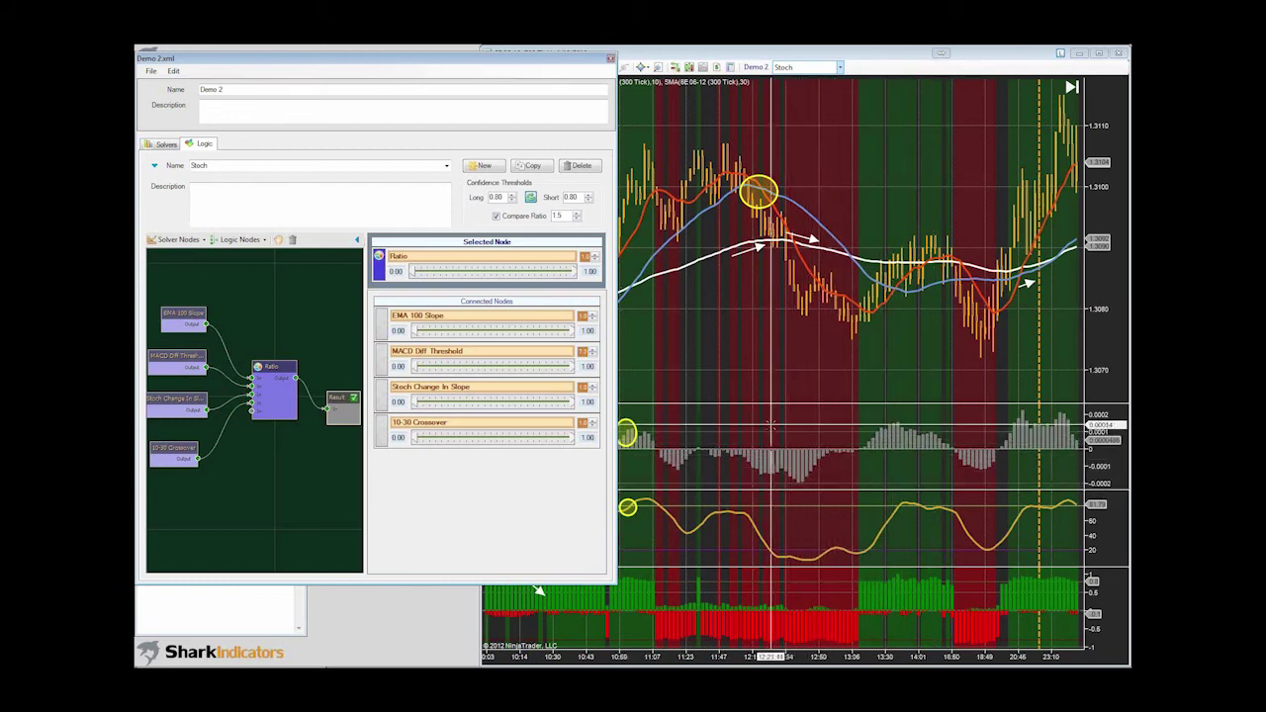
# - Try the linked Long and Short confidence thresholds at up to 0.90 and set both to 0.81
pyautogui.click(511, 196)
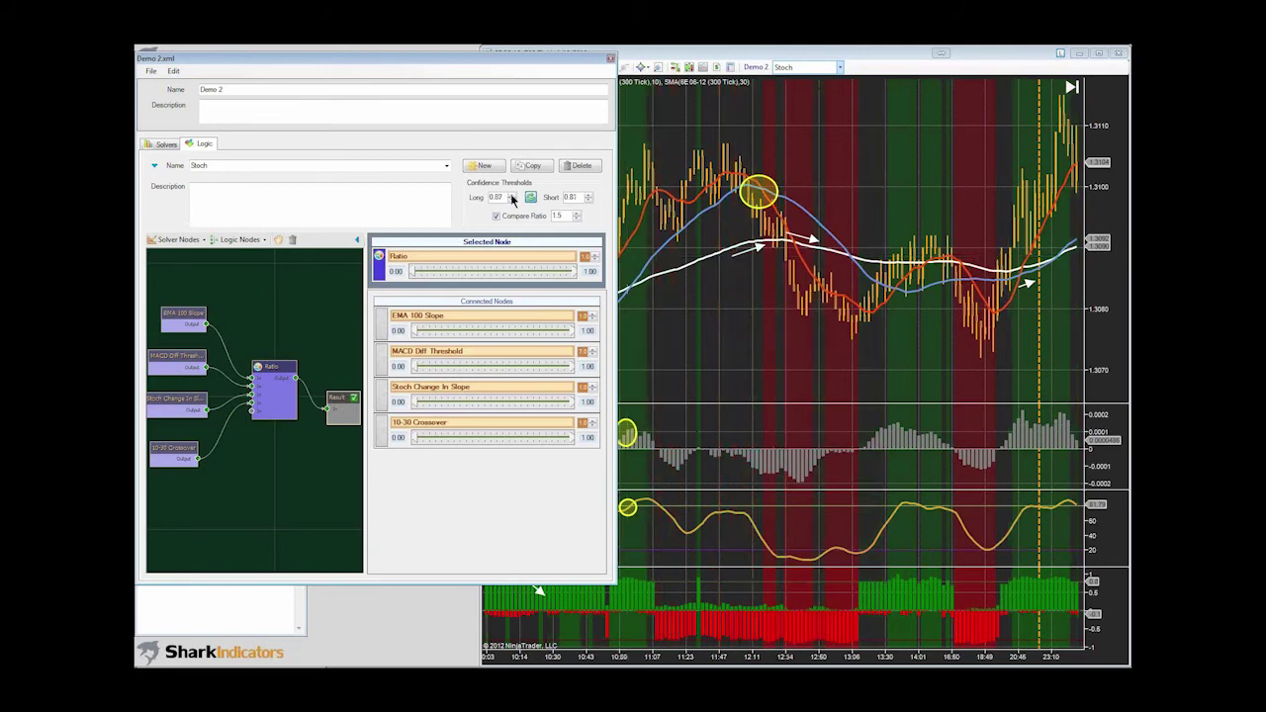
pyautogui.click(511, 196)
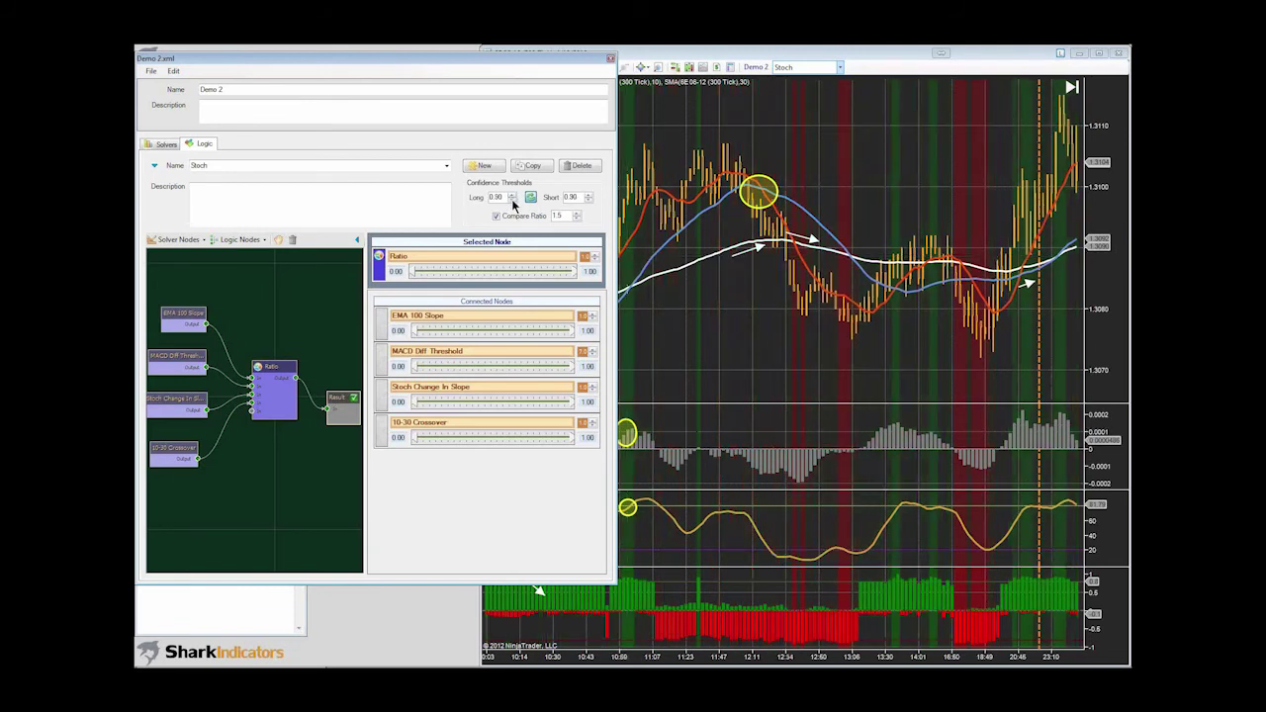
pyautogui.click(512, 200)
pyautogui.click(512, 199)
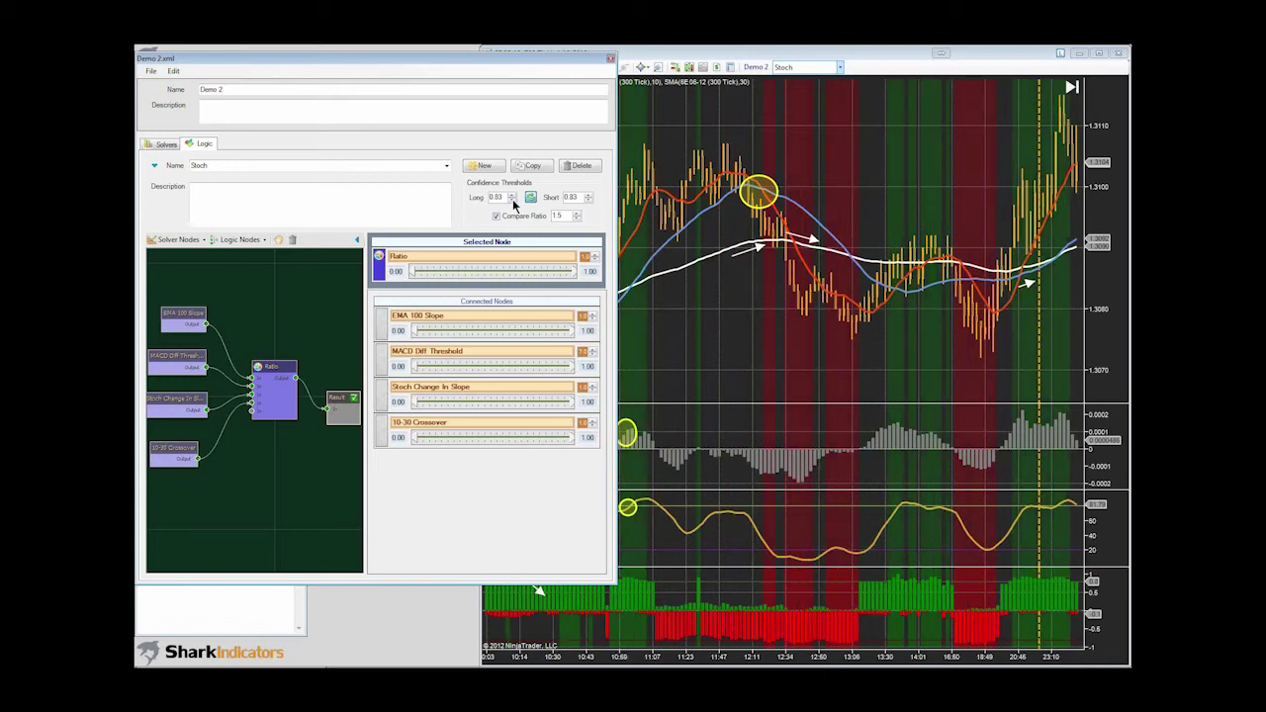
pyautogui.click(513, 199)
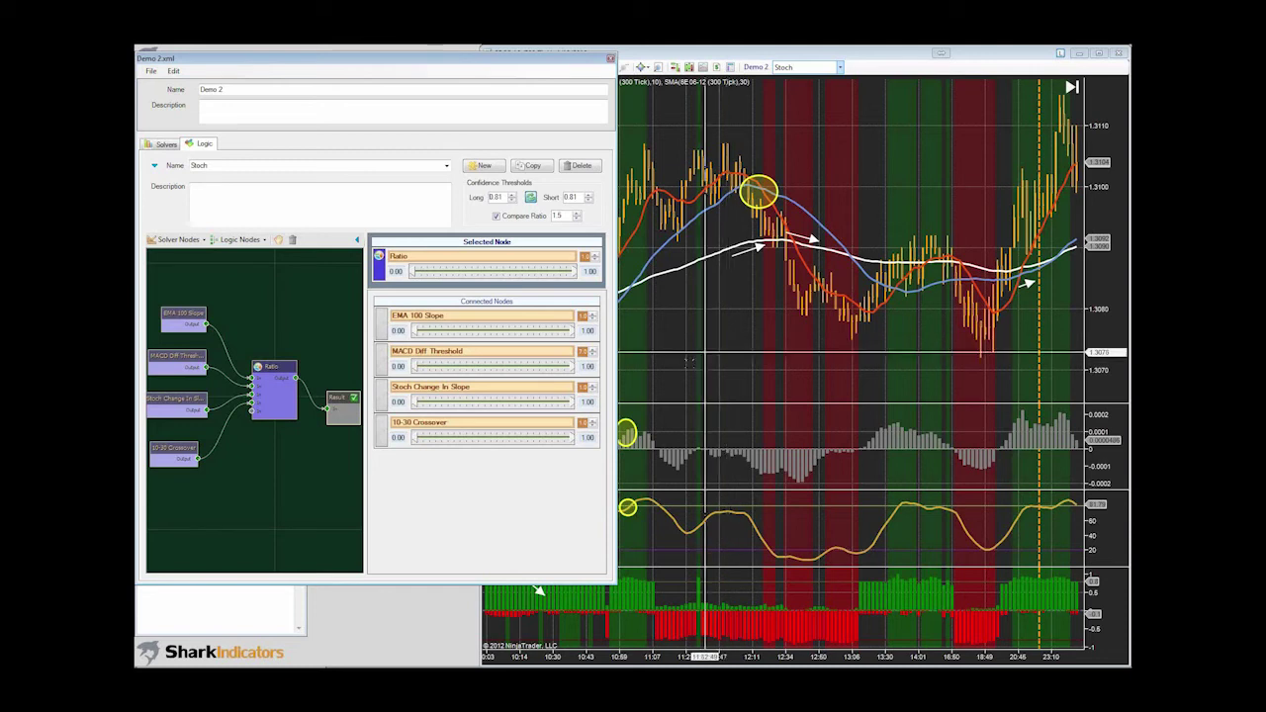
# - Check the demo notes for the next solver, lower the notes window, and return to the Demo 2 editor
pyautogui.click(287, 655)
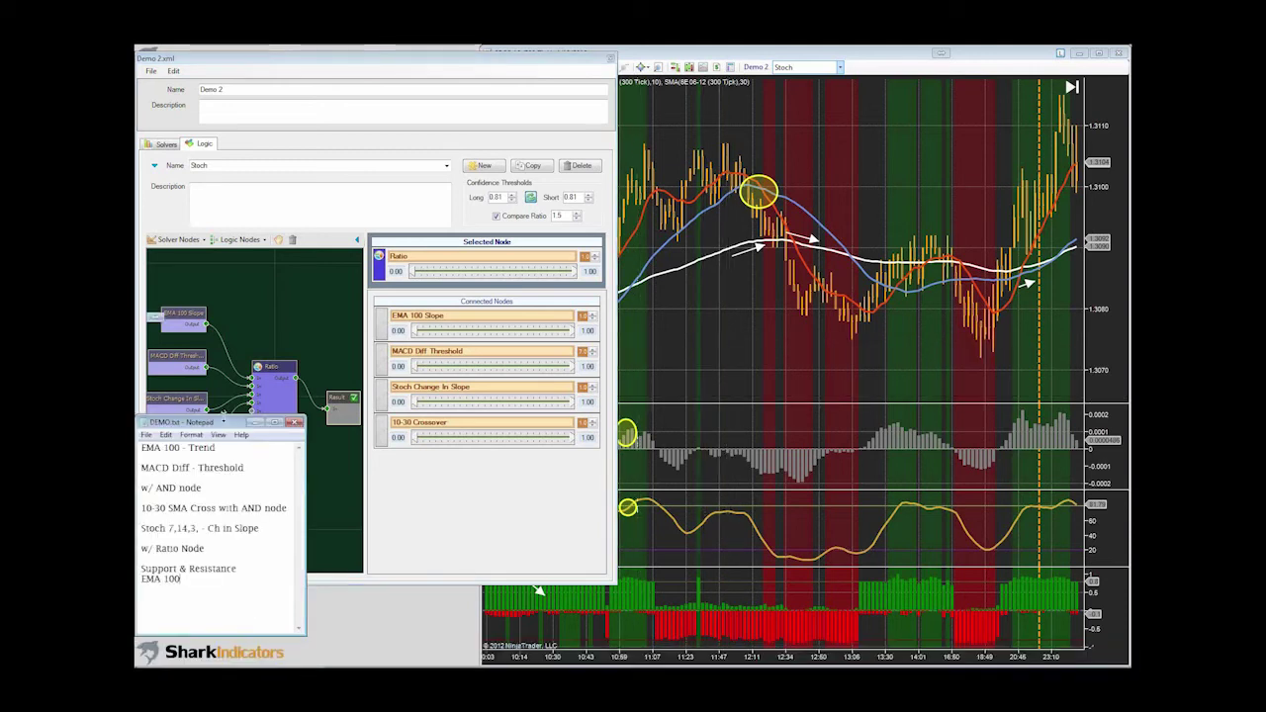
pyautogui.moveTo(221, 419); pyautogui.dragTo(219, 462)
pyautogui.click(409, 510)
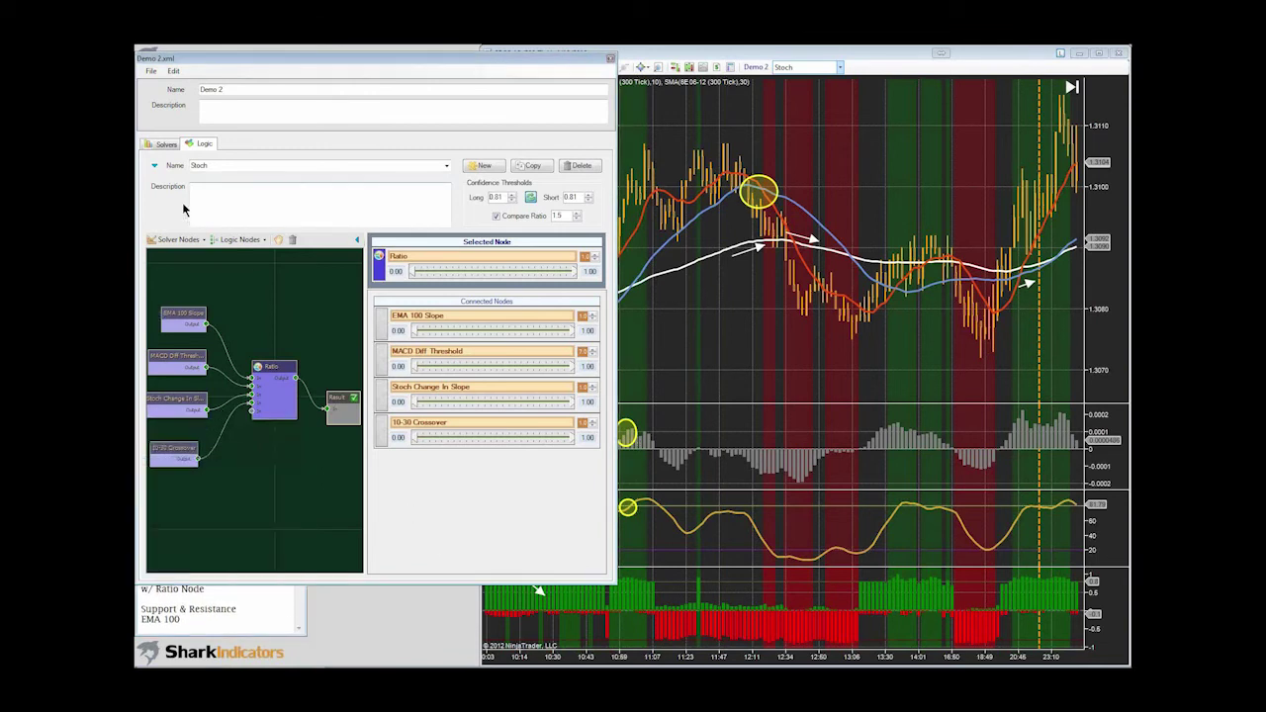
# - Add a Support Resistance solver to the Demo 2 solver list
pyautogui.click(164, 144)
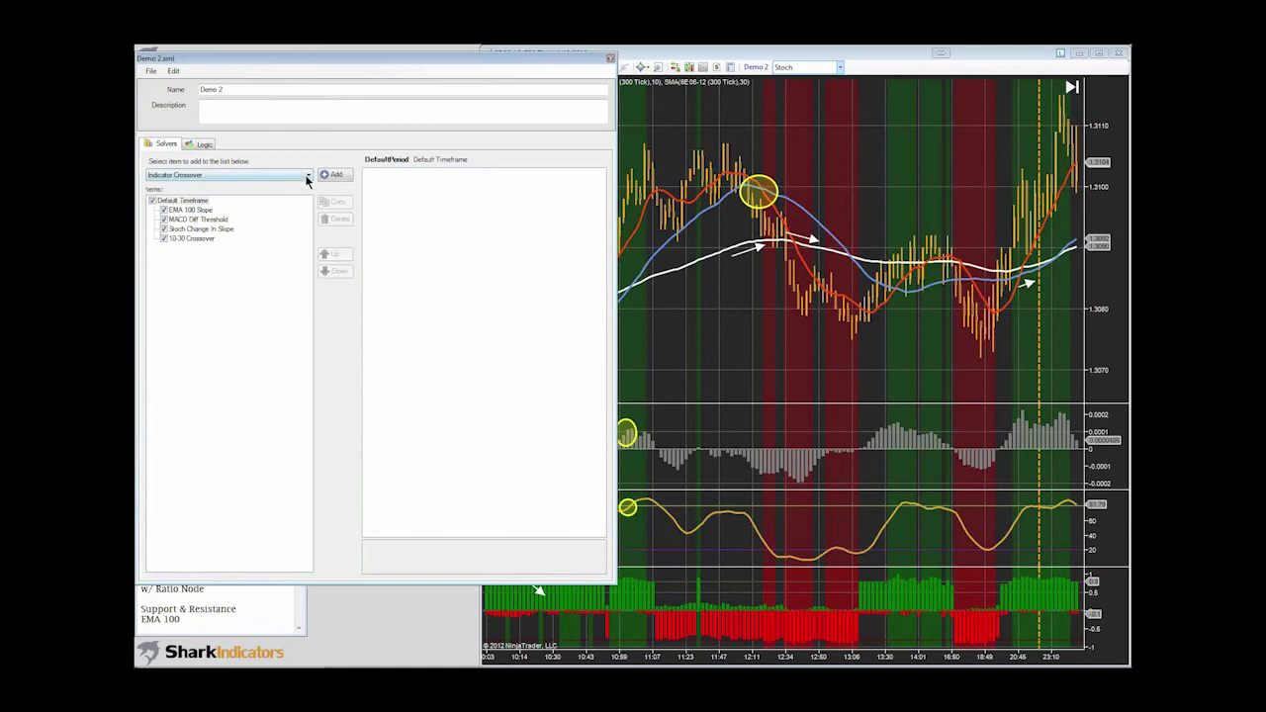
pyautogui.click(307, 175)
pyautogui.click(227, 239)
pyautogui.click(337, 175)
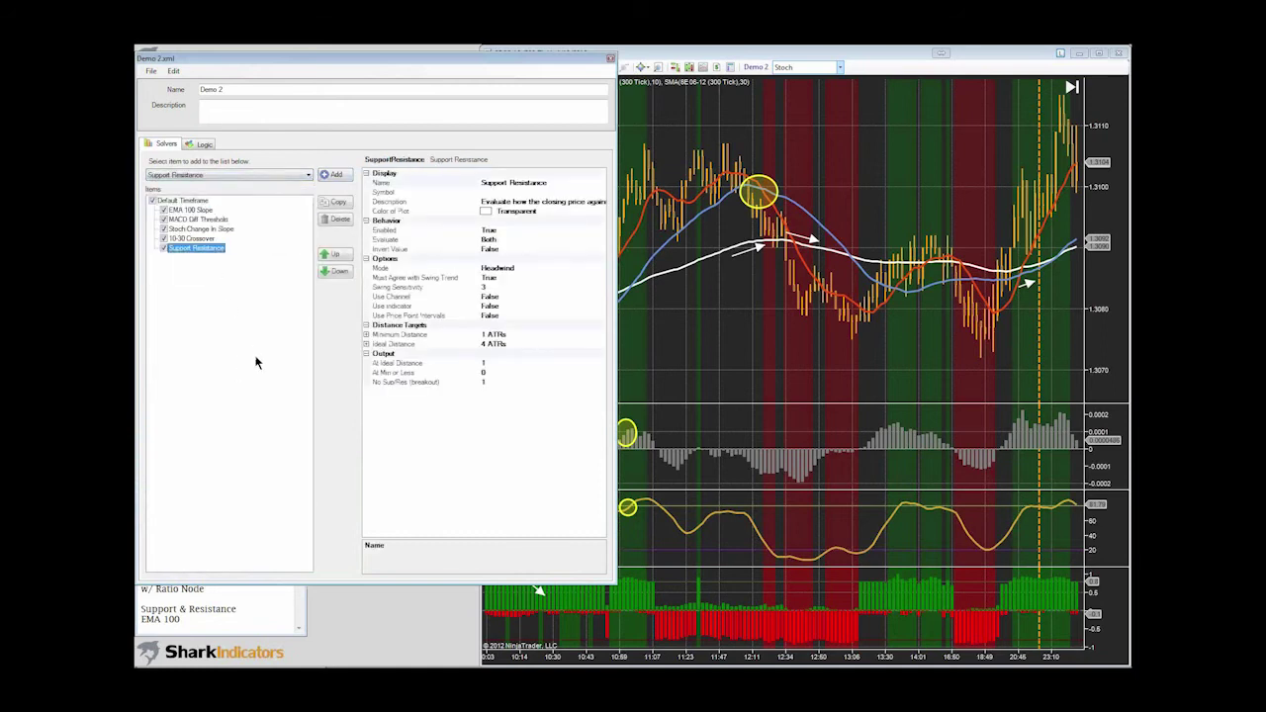
# - Set Use Indicator to True for the Support Resistance solver and choose EMA with a period of 100 as its indicator
pyautogui.click(507, 305)
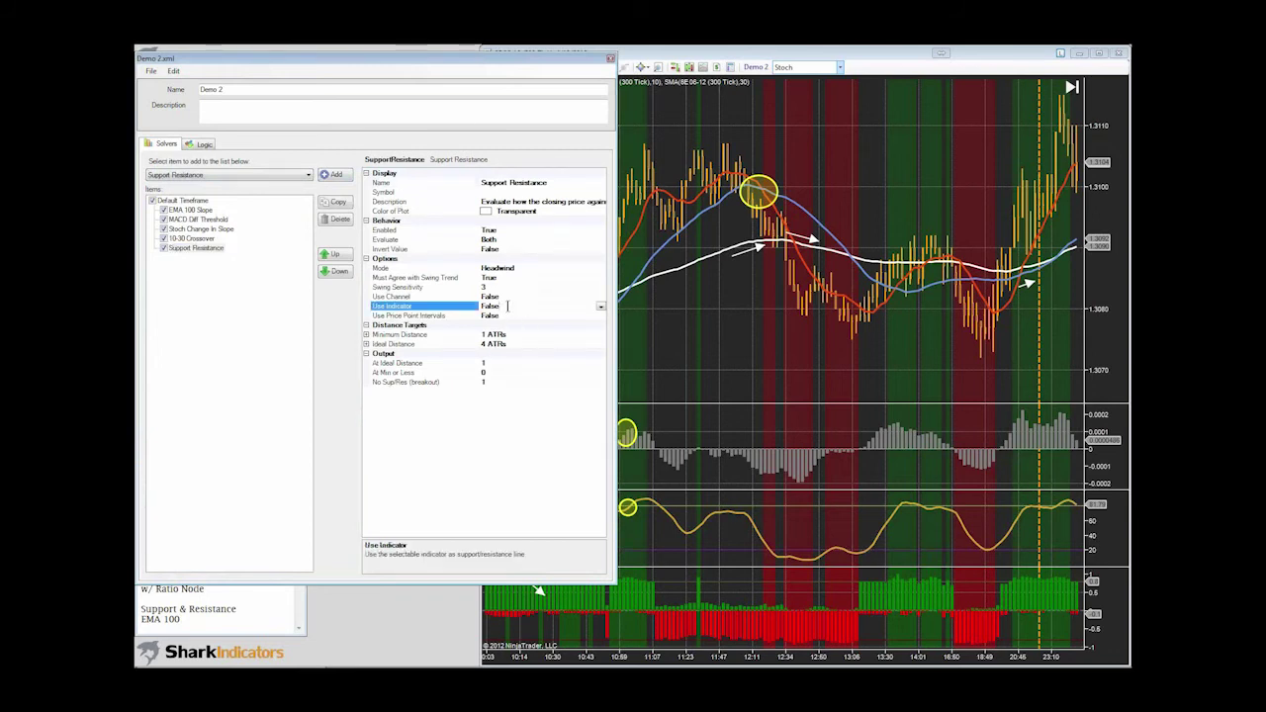
pyautogui.doubleClick(508, 306)
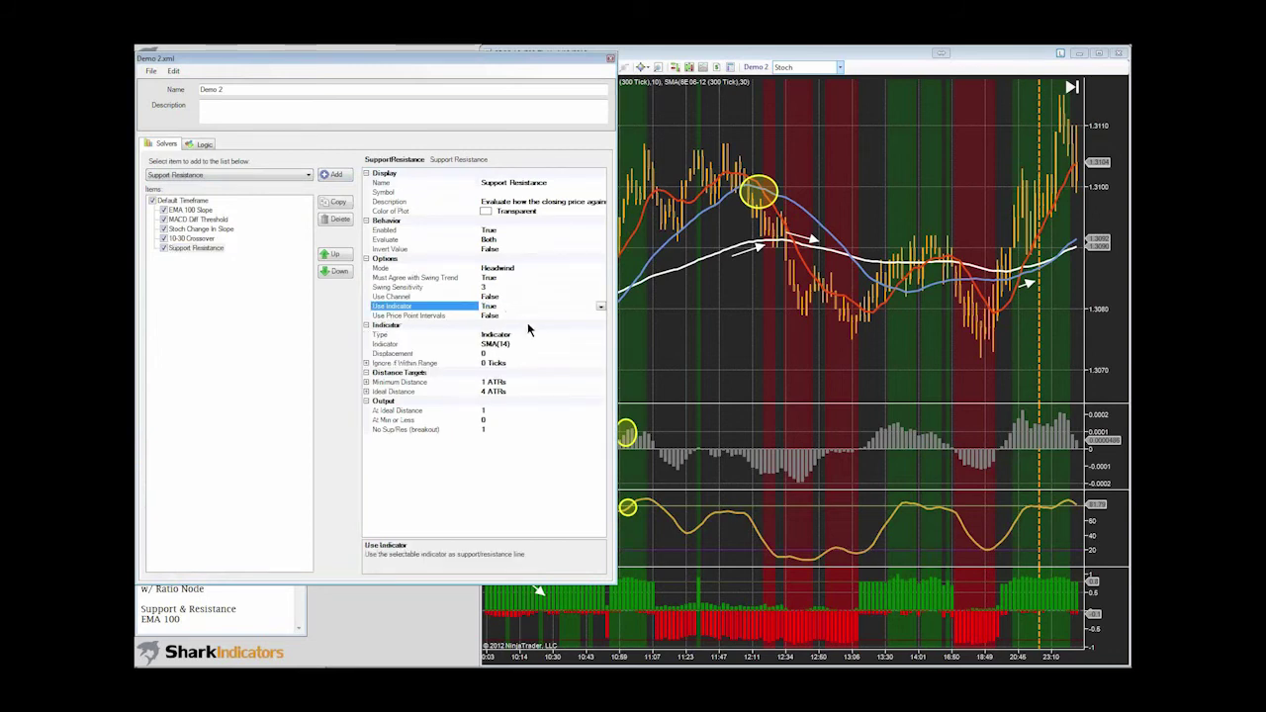
pyautogui.click(517, 344)
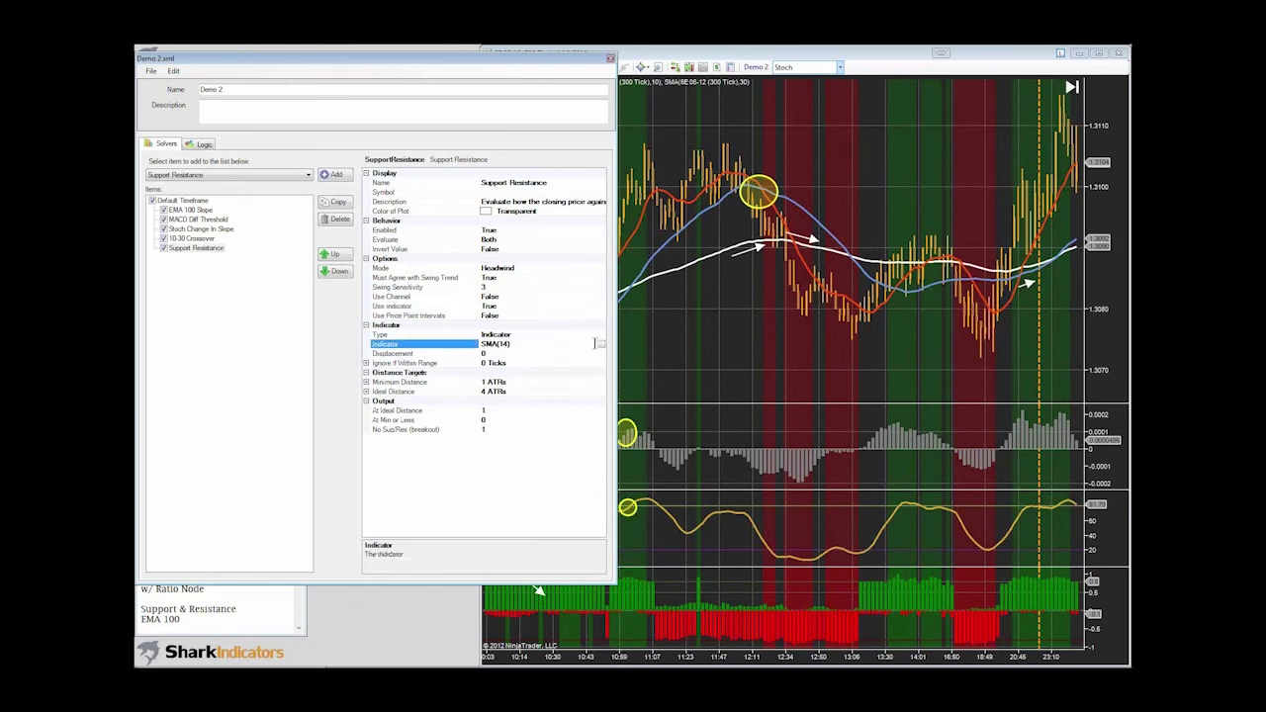
pyautogui.click(600, 344)
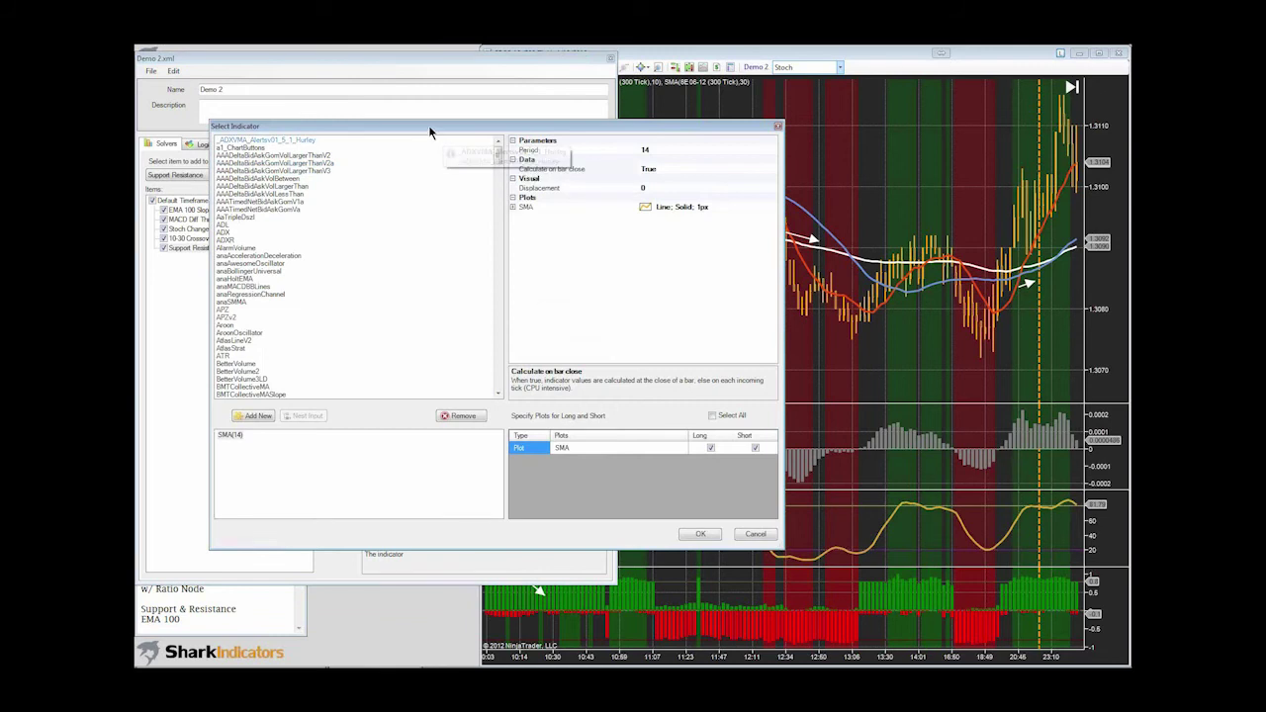
pyautogui.moveTo(429, 125); pyautogui.dragTo(411, 114)
pyautogui.click(248, 284)
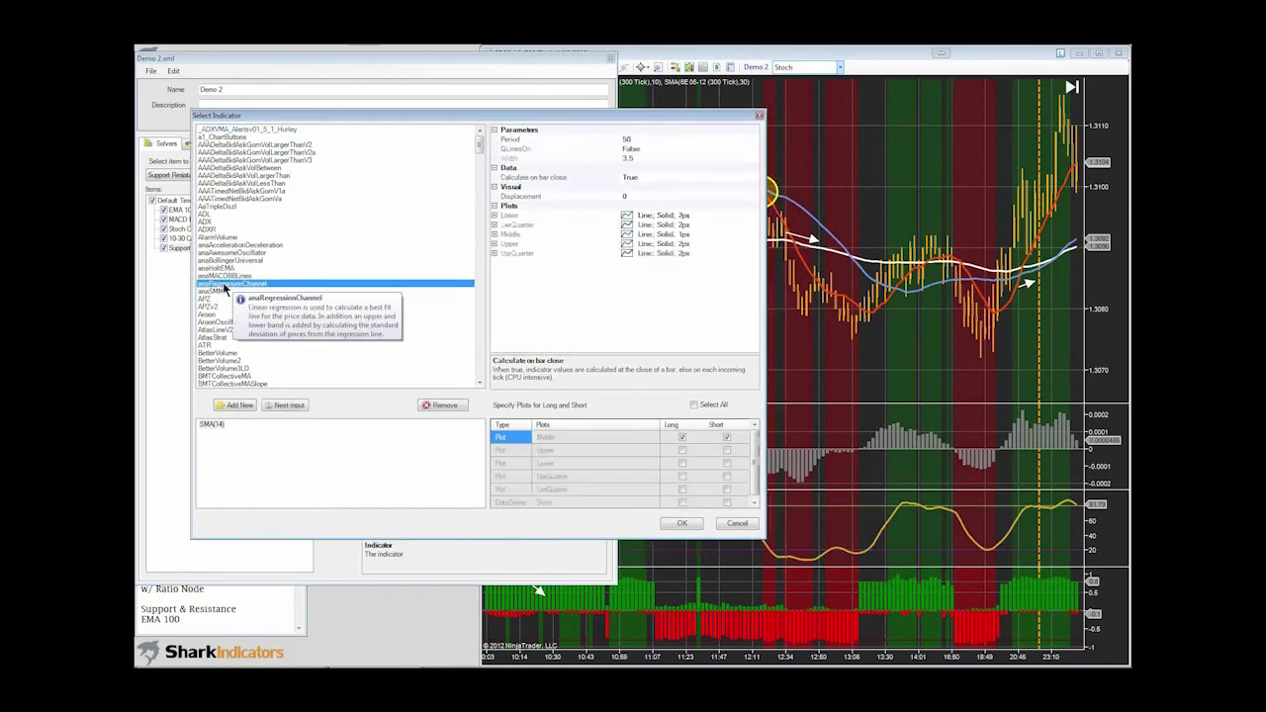
pyautogui.press('e')
pyautogui.click(478, 336)
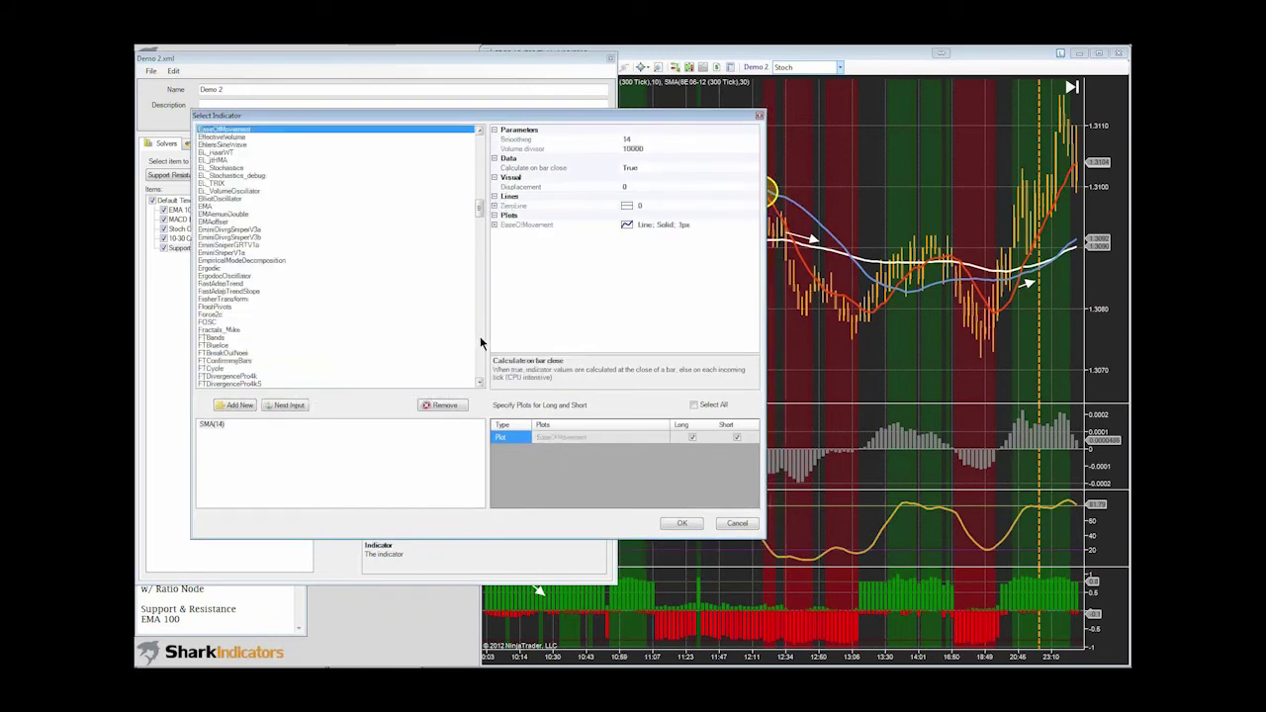
pyautogui.click(206, 206)
pyautogui.click(625, 140)
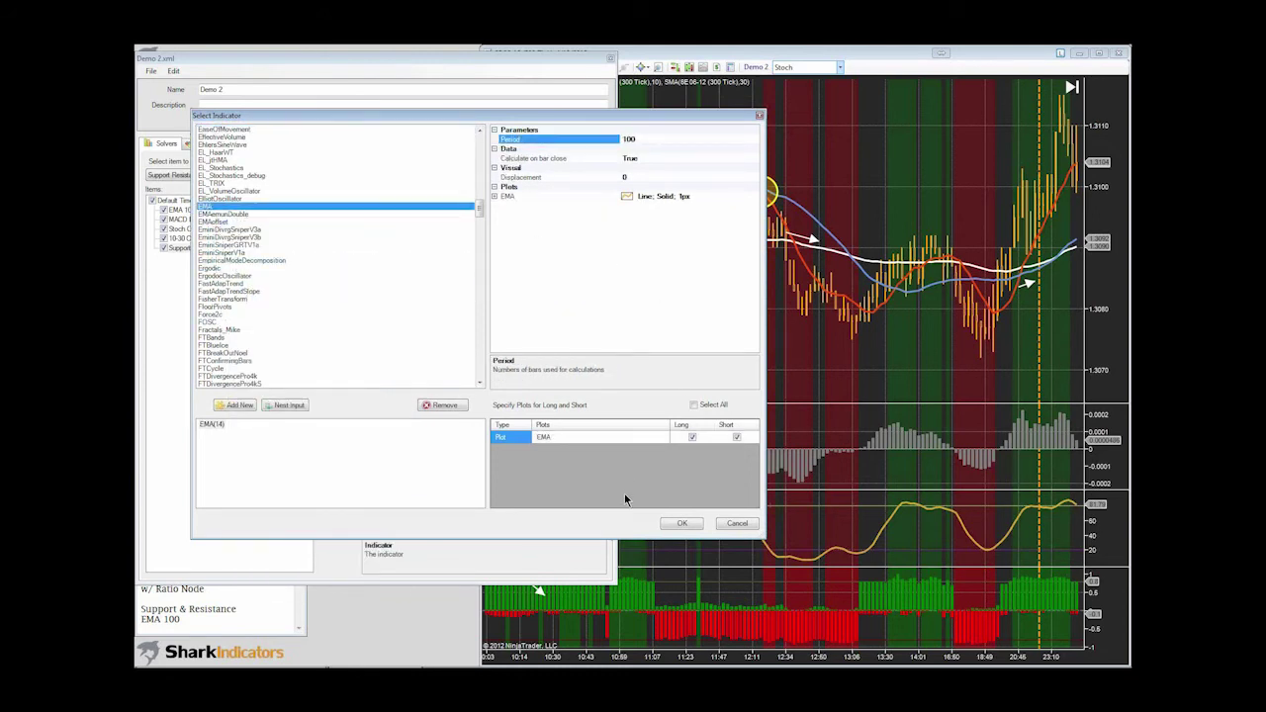
pyautogui.click(681, 524)
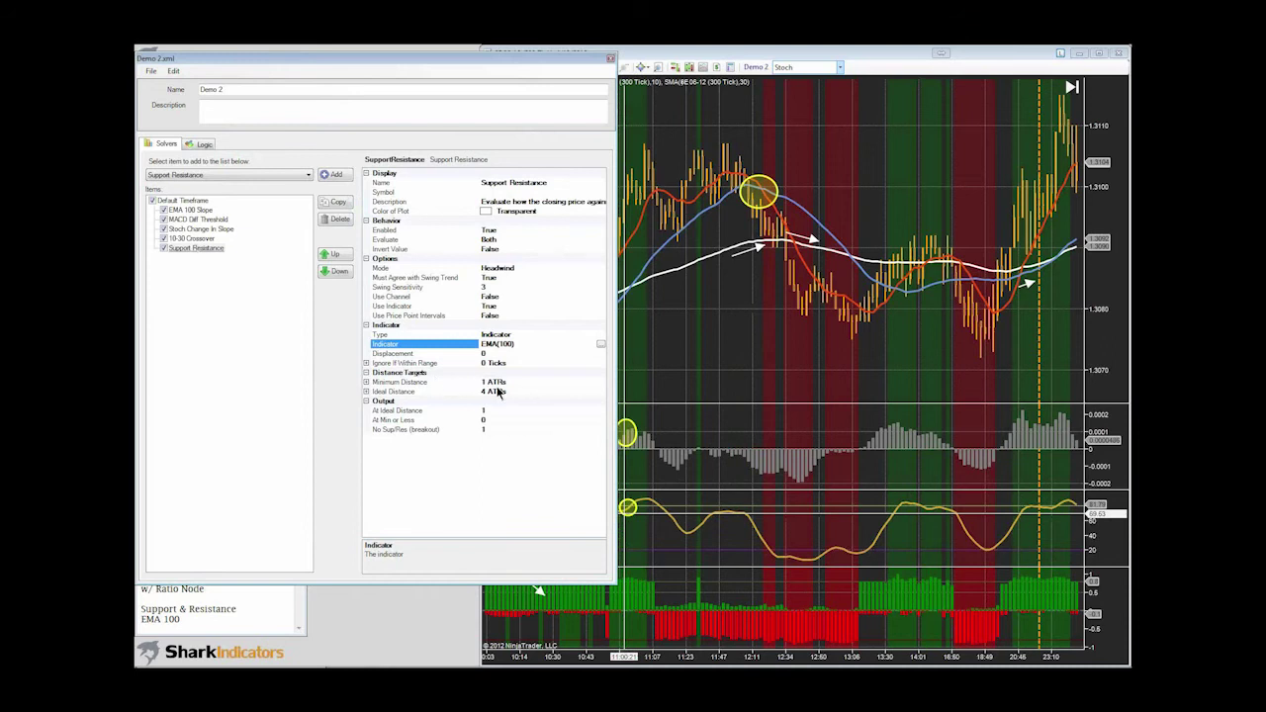
# - Switch the Support Resistance solver's Minimum Distance and Ideal Distance measurement units to Ticks
pyautogui.doubleClick(462, 381)
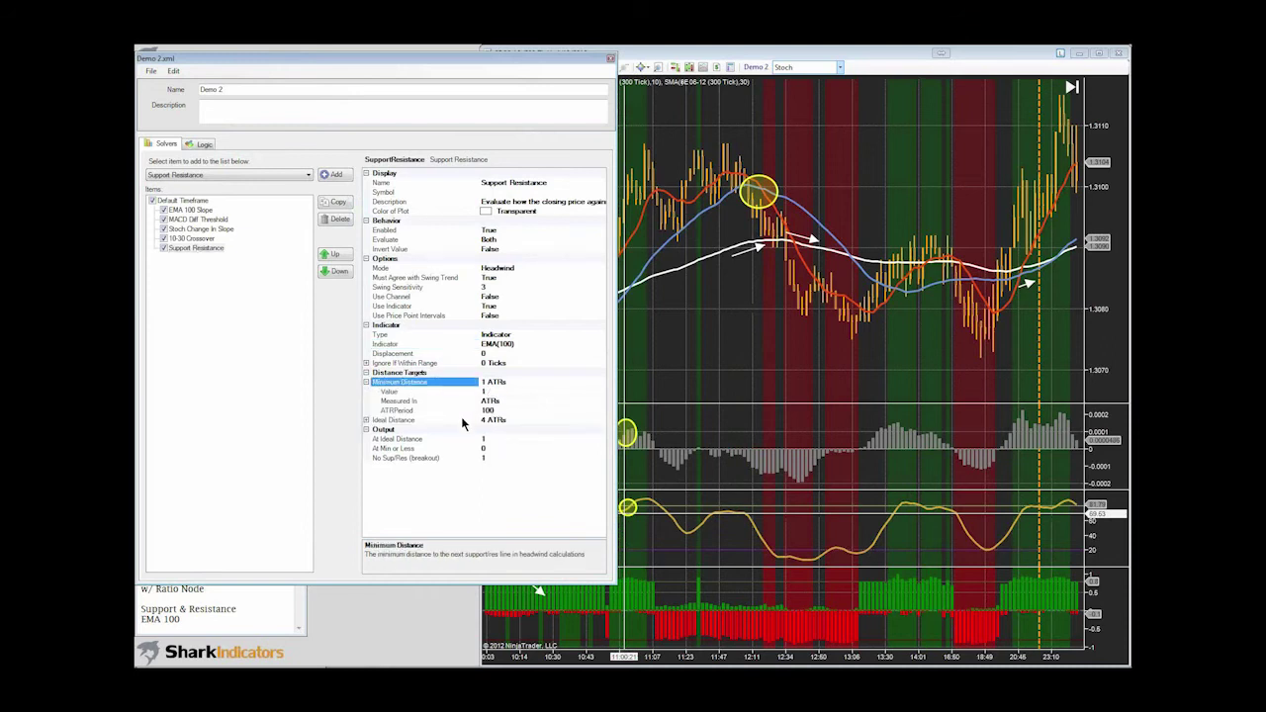
pyautogui.doubleClick(462, 420)
pyautogui.doubleClick(508, 401)
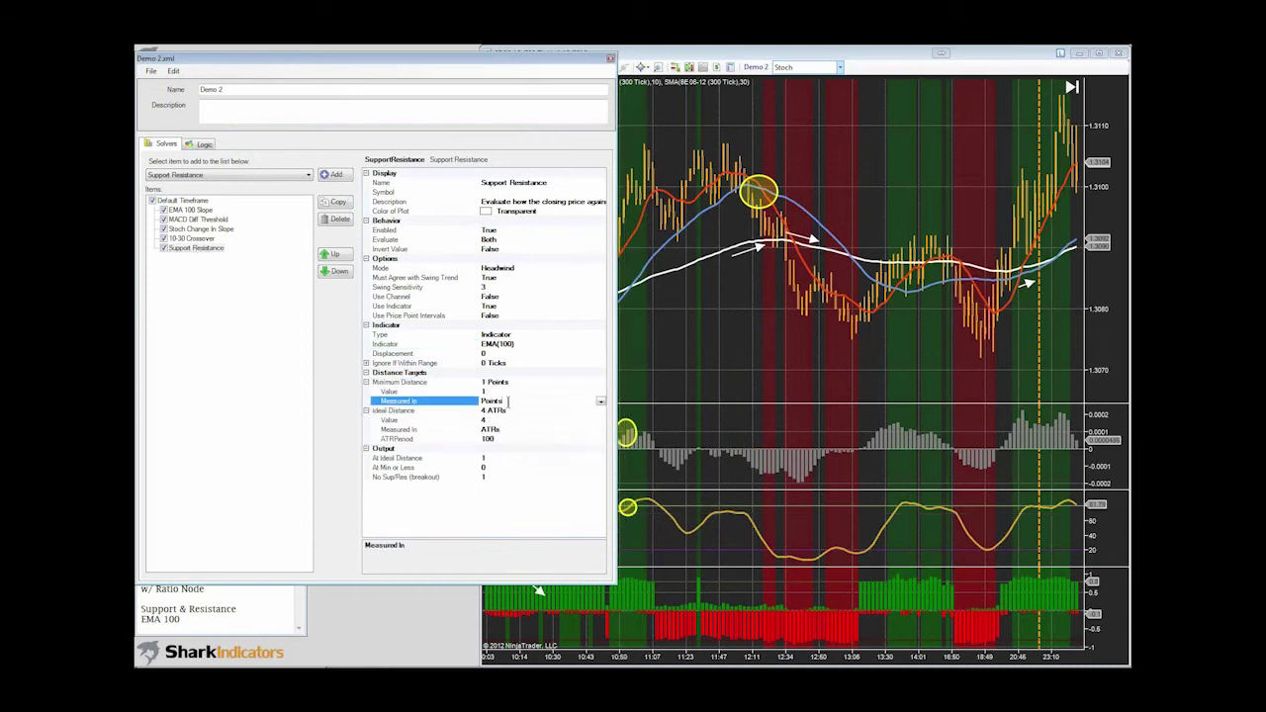
pyautogui.doubleClick(507, 400)
pyautogui.doubleClick(504, 430)
pyautogui.doubleClick(505, 429)
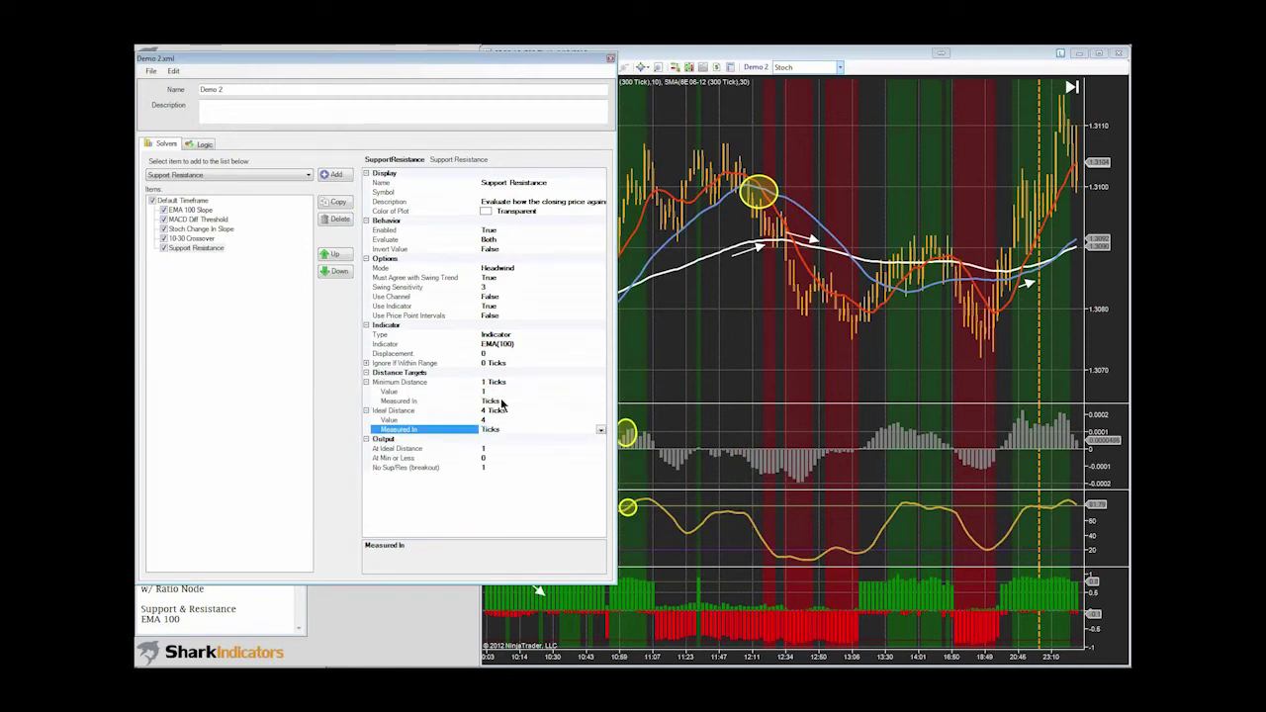
# - Set the Support Resistance solver's Ideal Distance to 20 ticks and its No Sup/Res (breakout) output to 0
pyautogui.click(494, 419)
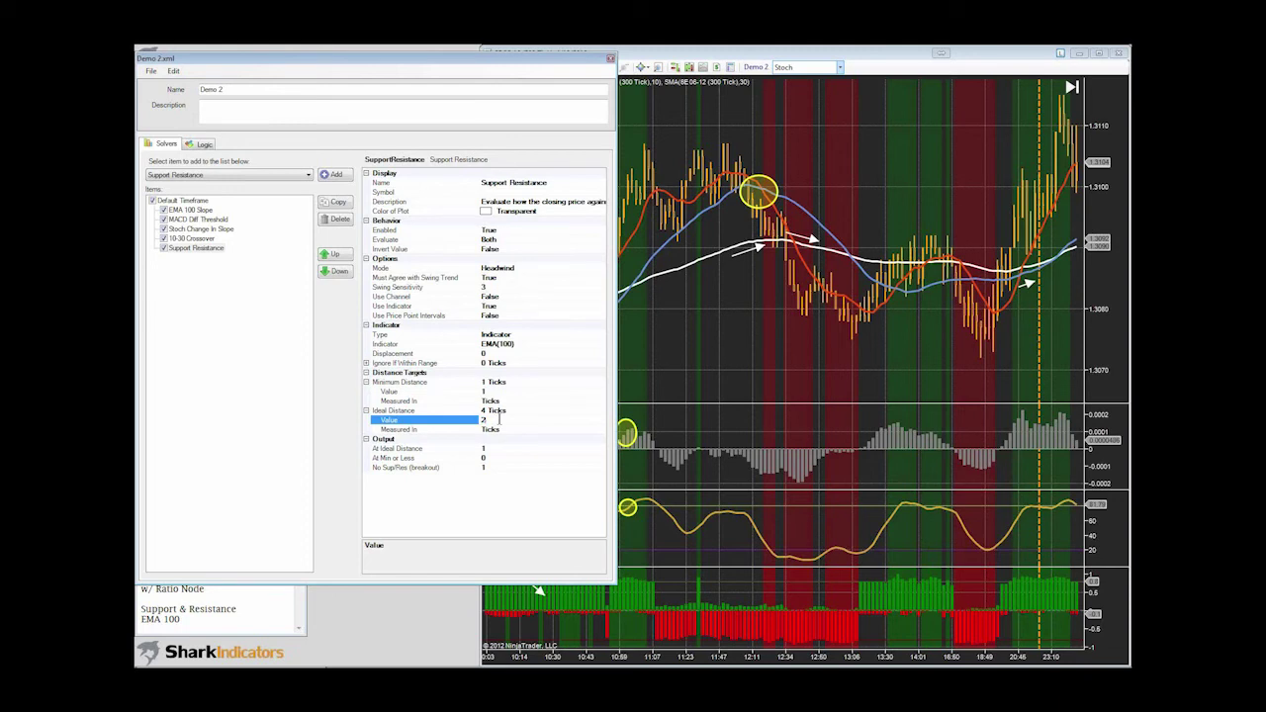
pyautogui.click(490, 468)
pyautogui.write('0')
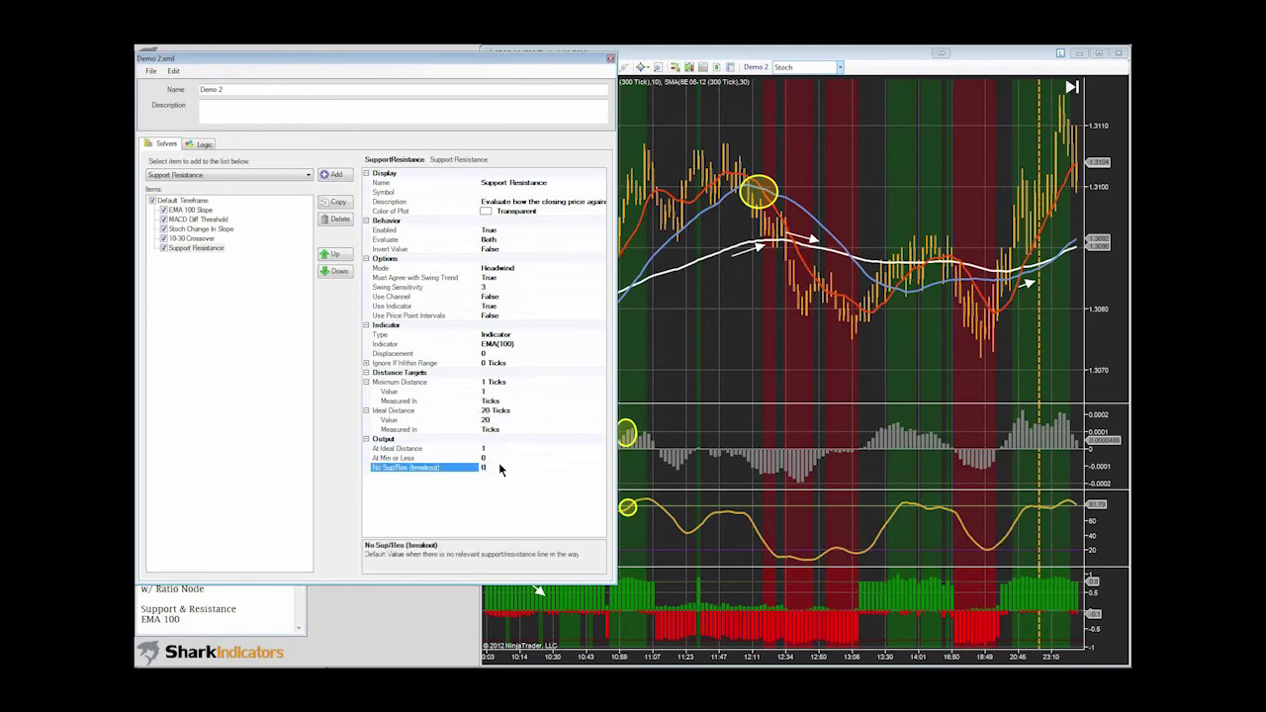
pyautogui.click(492, 457)
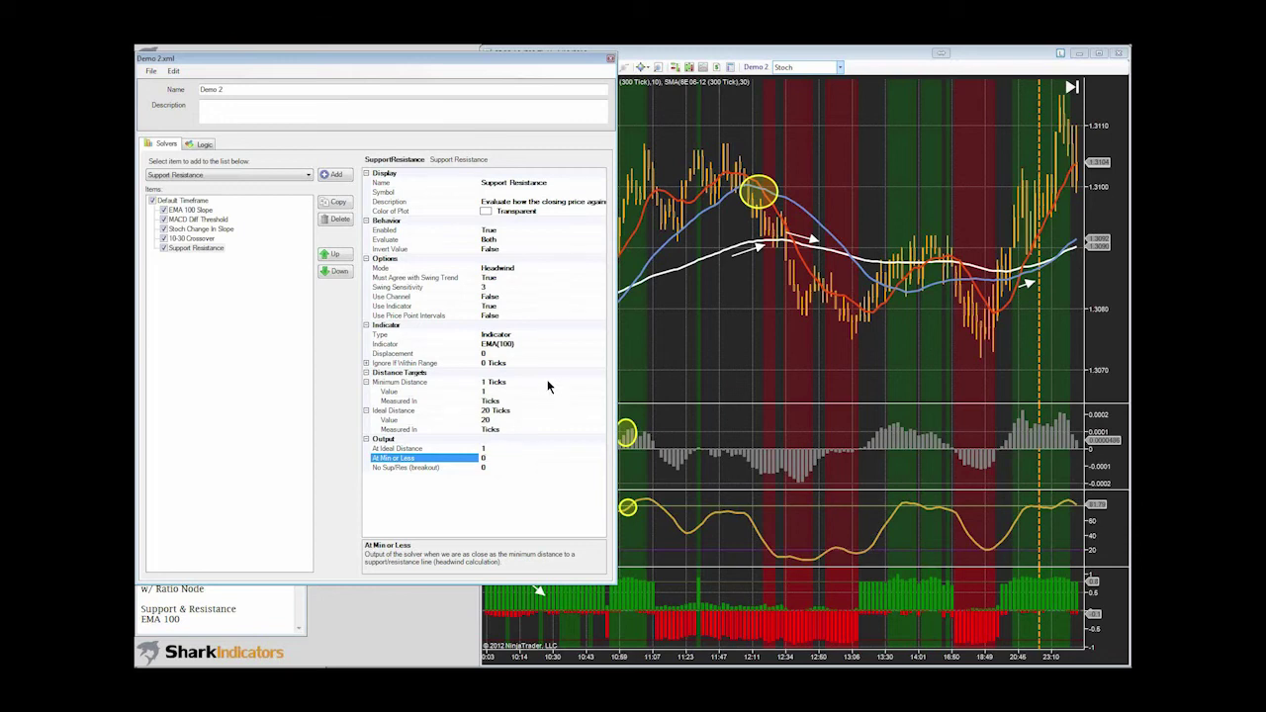
# - Create a new logic in Demo 2 and name it SR EMA 100
pyautogui.click(202, 144)
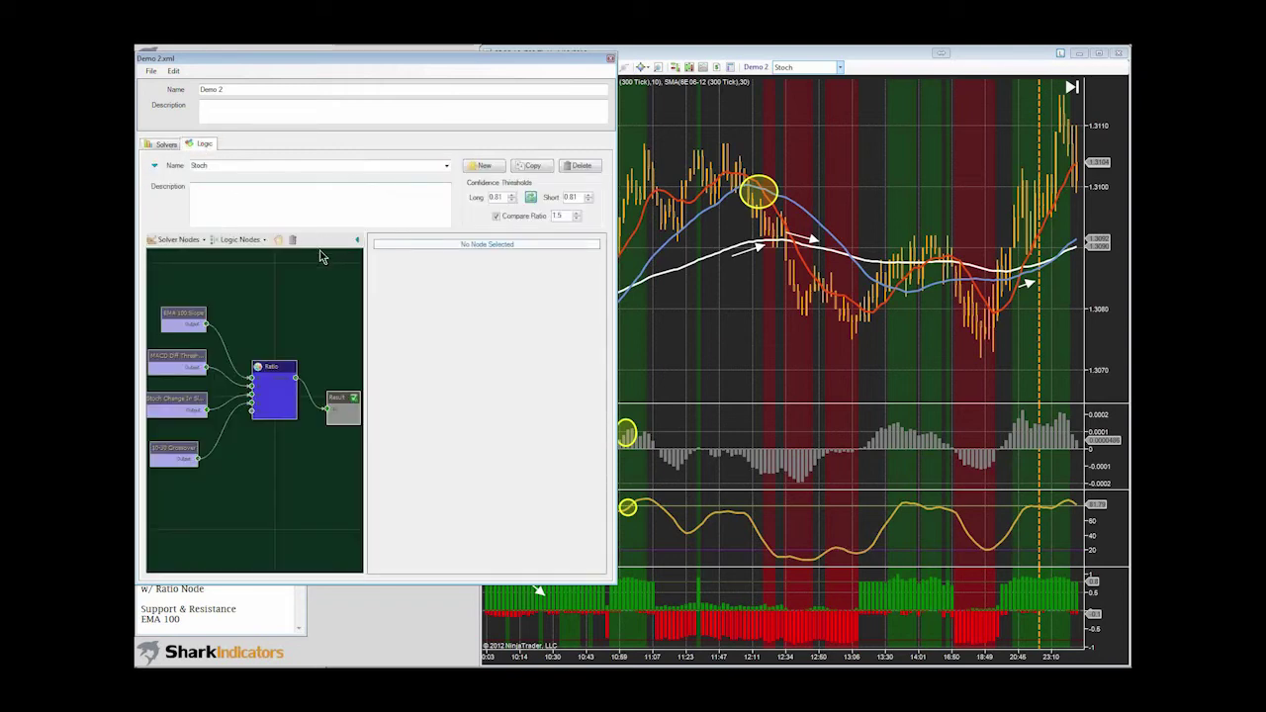
pyautogui.click(482, 169)
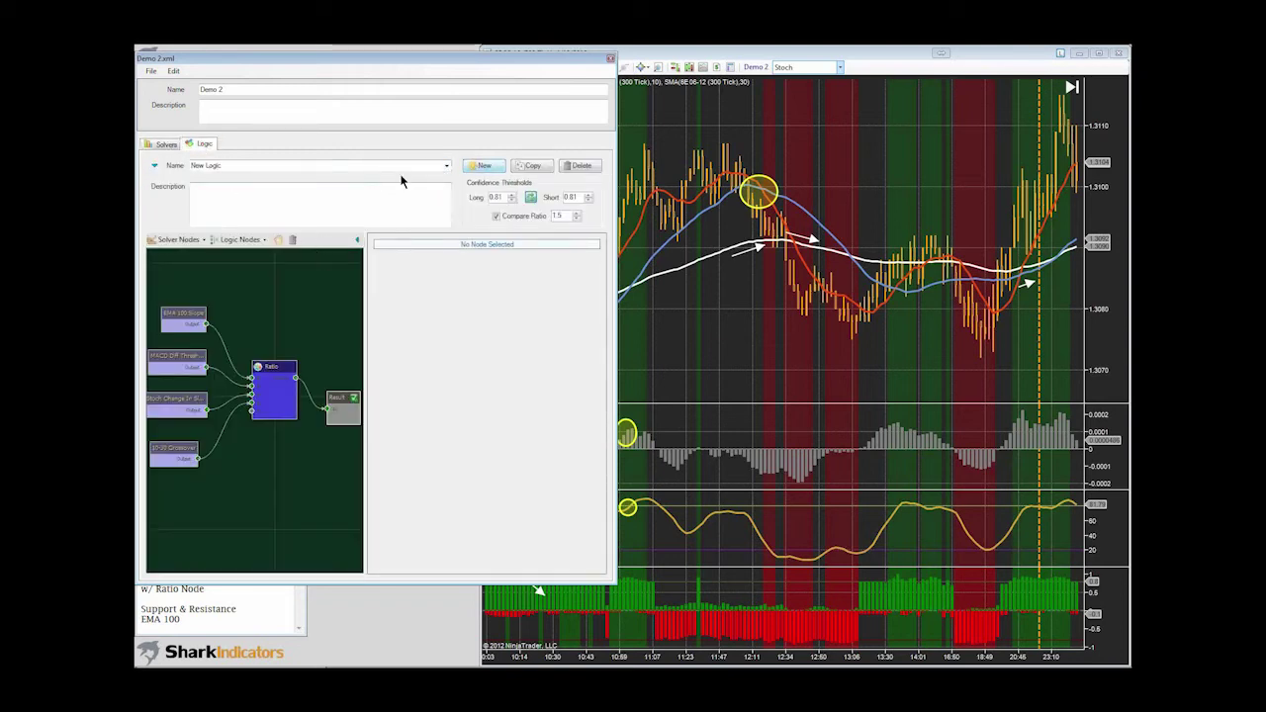
pyautogui.click(271, 165)
pyautogui.write('SR EMA 100')
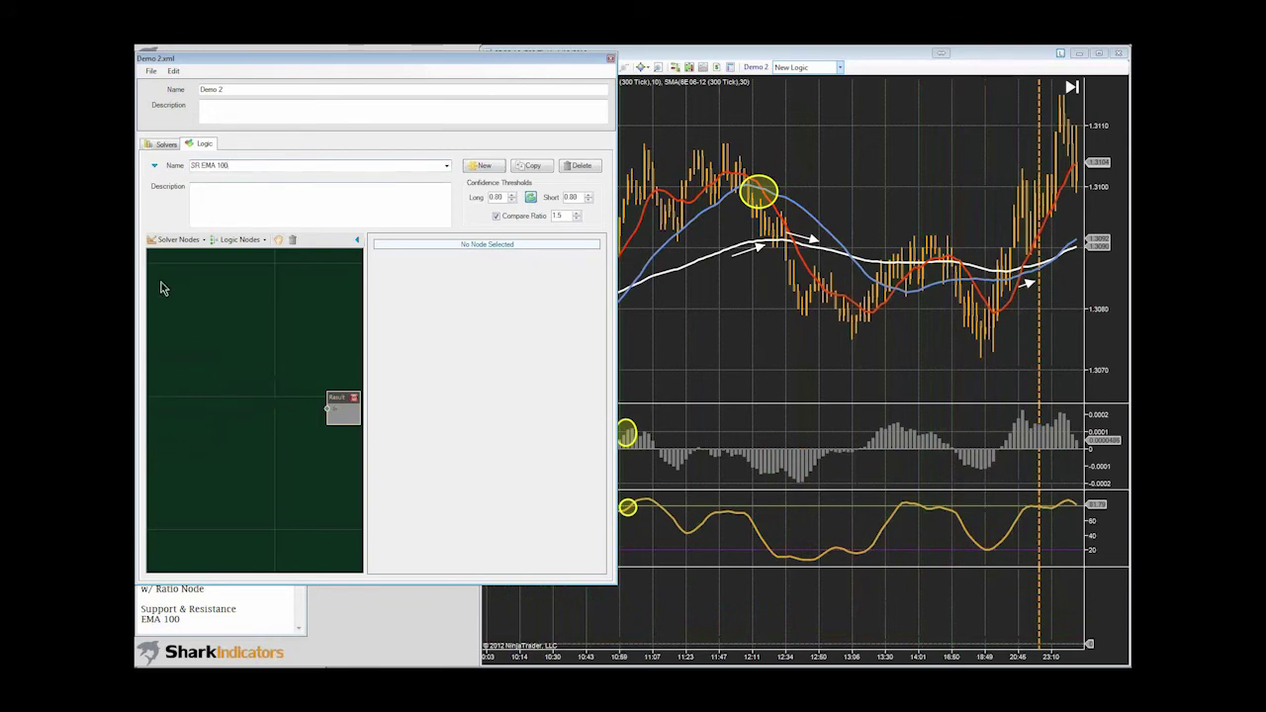
# - Add the Support Resistance solver as a node in the SR EMA 100 logic and rename it EMA 100 Resistance
pyautogui.rightClick(214, 360)
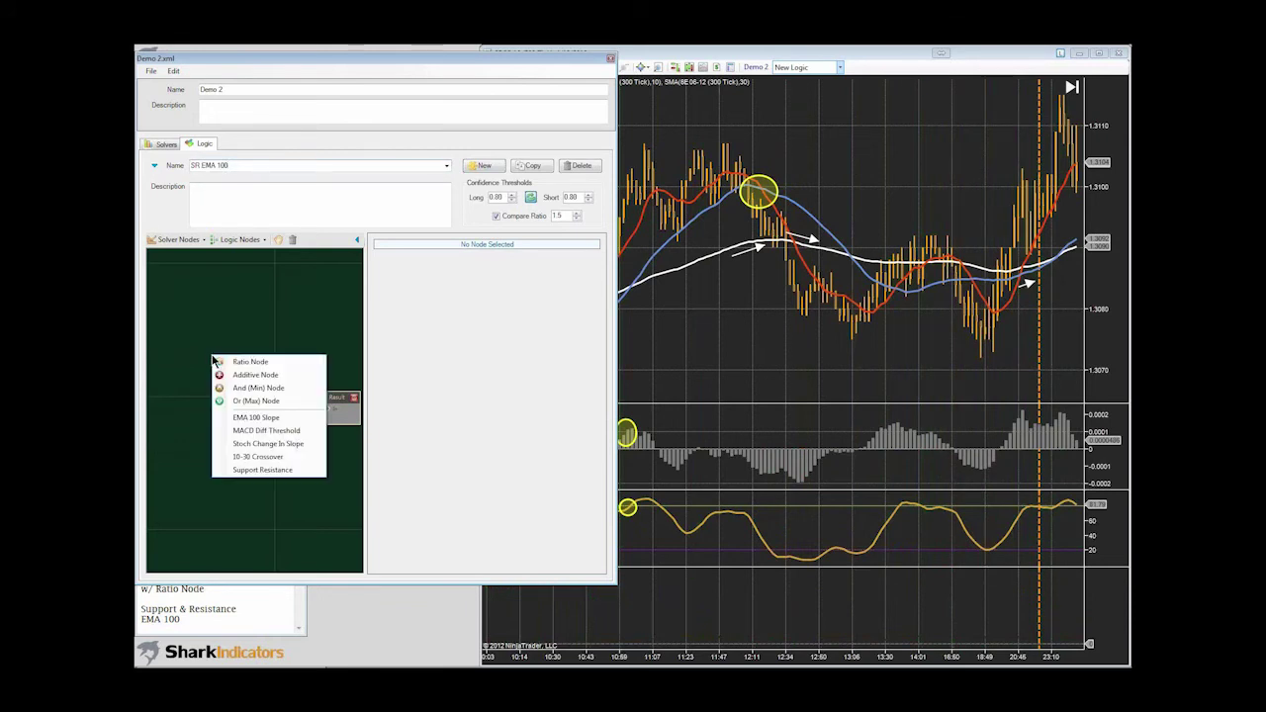
pyautogui.click(250, 469)
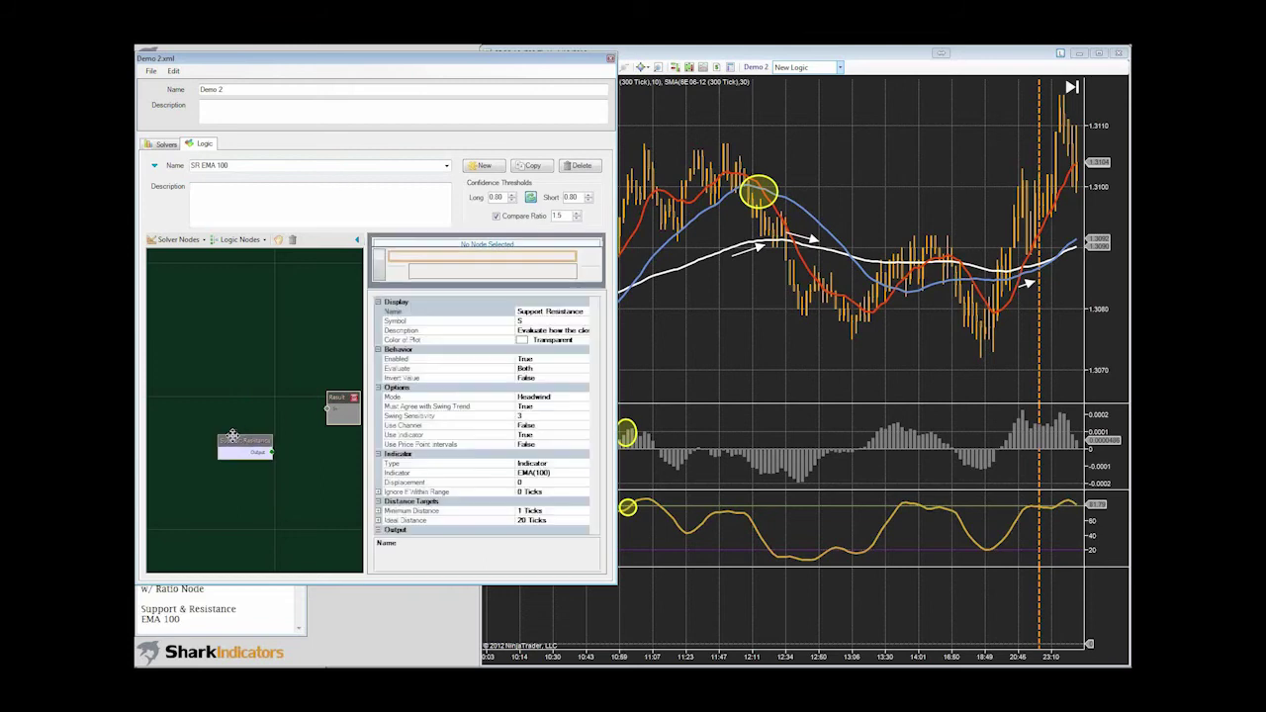
pyautogui.click(545, 311)
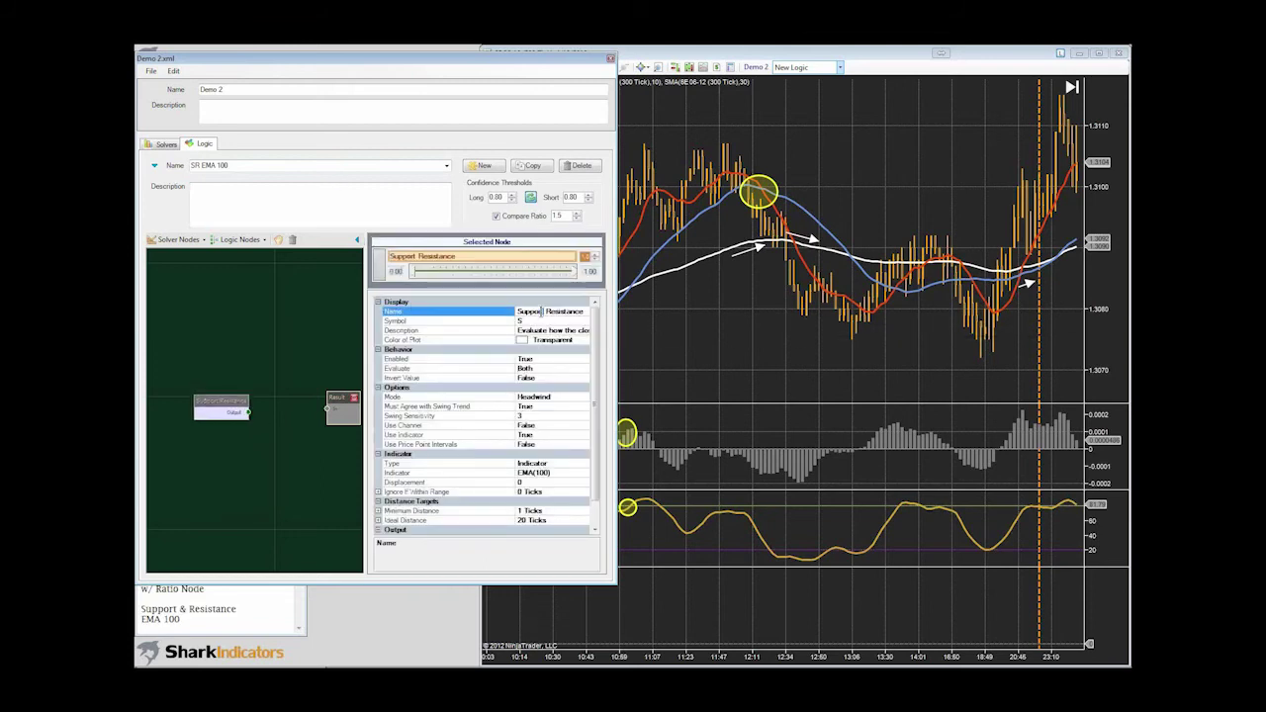
pyautogui.doubleClick(531, 313)
pyautogui.write('EMA')
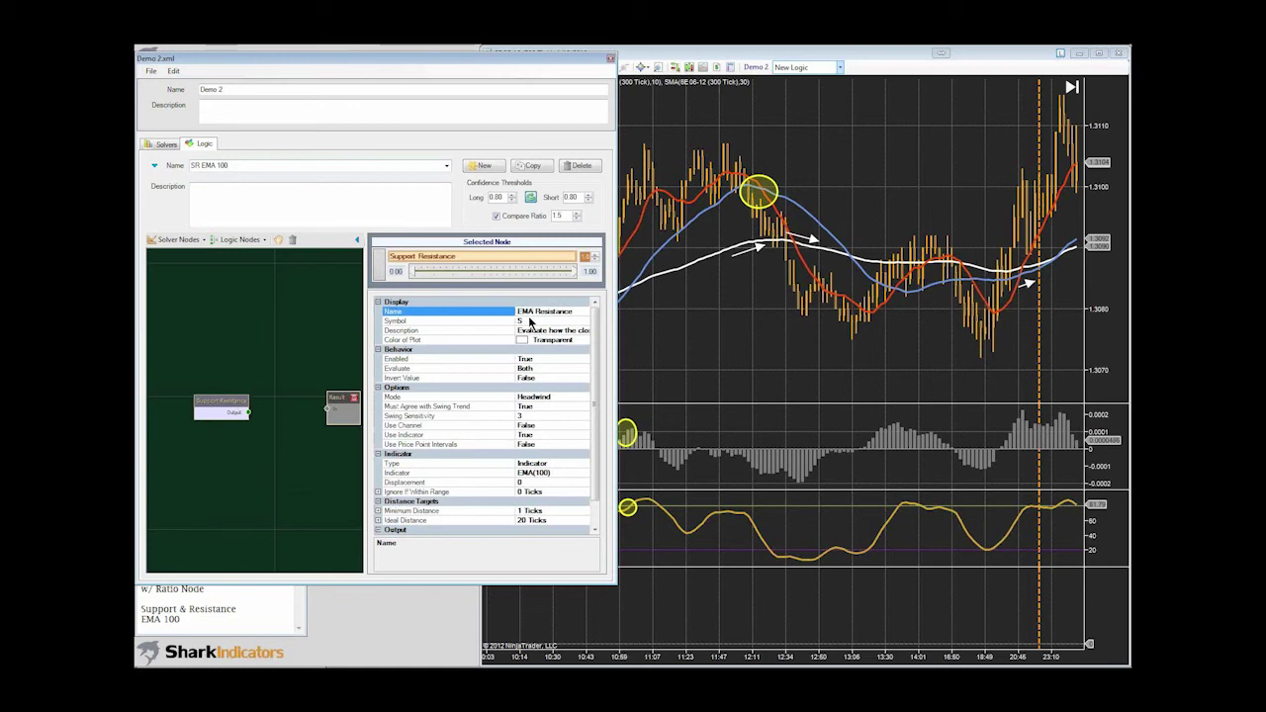
pyautogui.write(' 100')
# - Connect the EMA 100 Resistance node's output to the Result node and select the solver node
pyautogui.click(266, 419)
pyautogui.moveTo(250, 413); pyautogui.dragTo(327, 409)
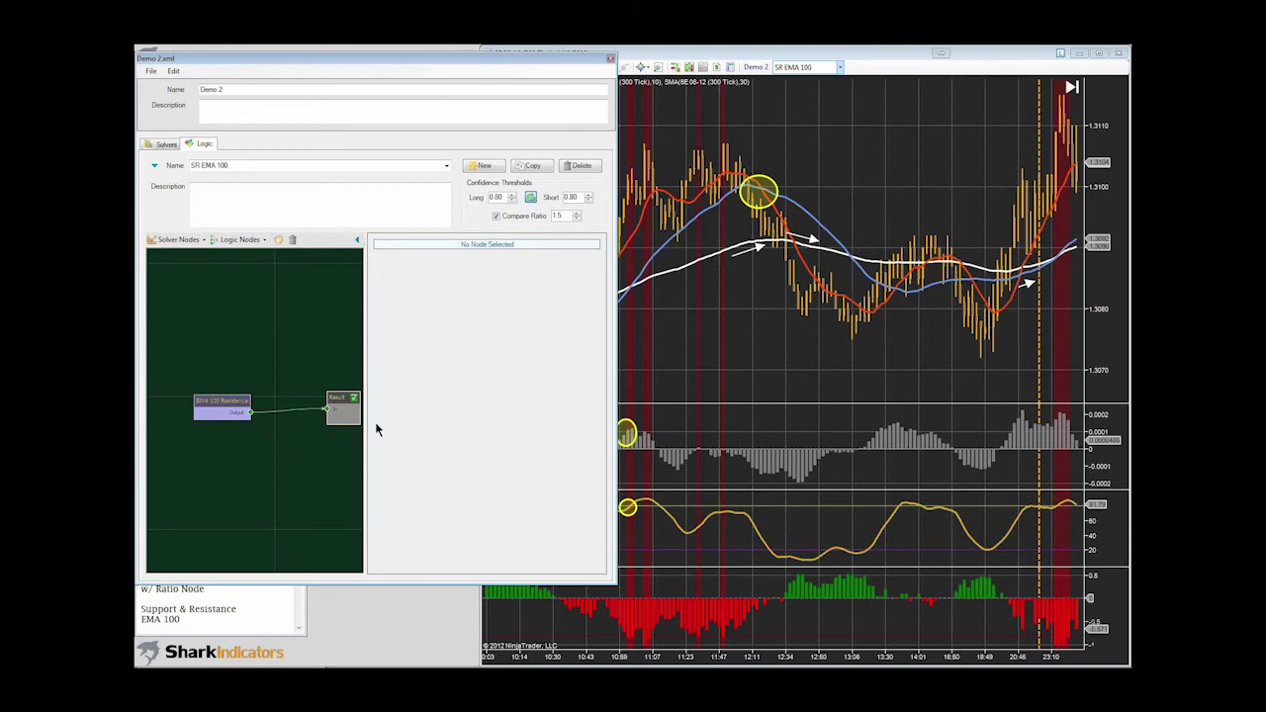
pyautogui.click(221, 405)
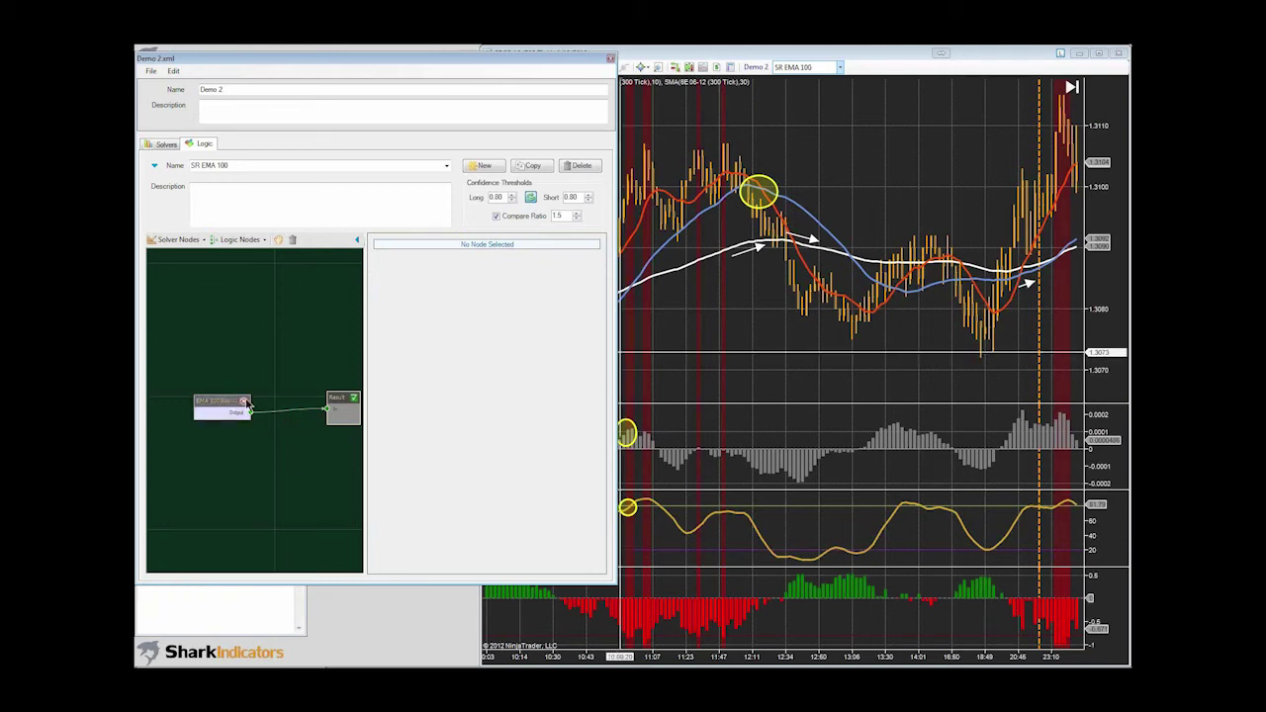
# - Narrow the Demo 2 editor window to uncover more of the chart and widen the node canvas
pyautogui.click(612, 374)
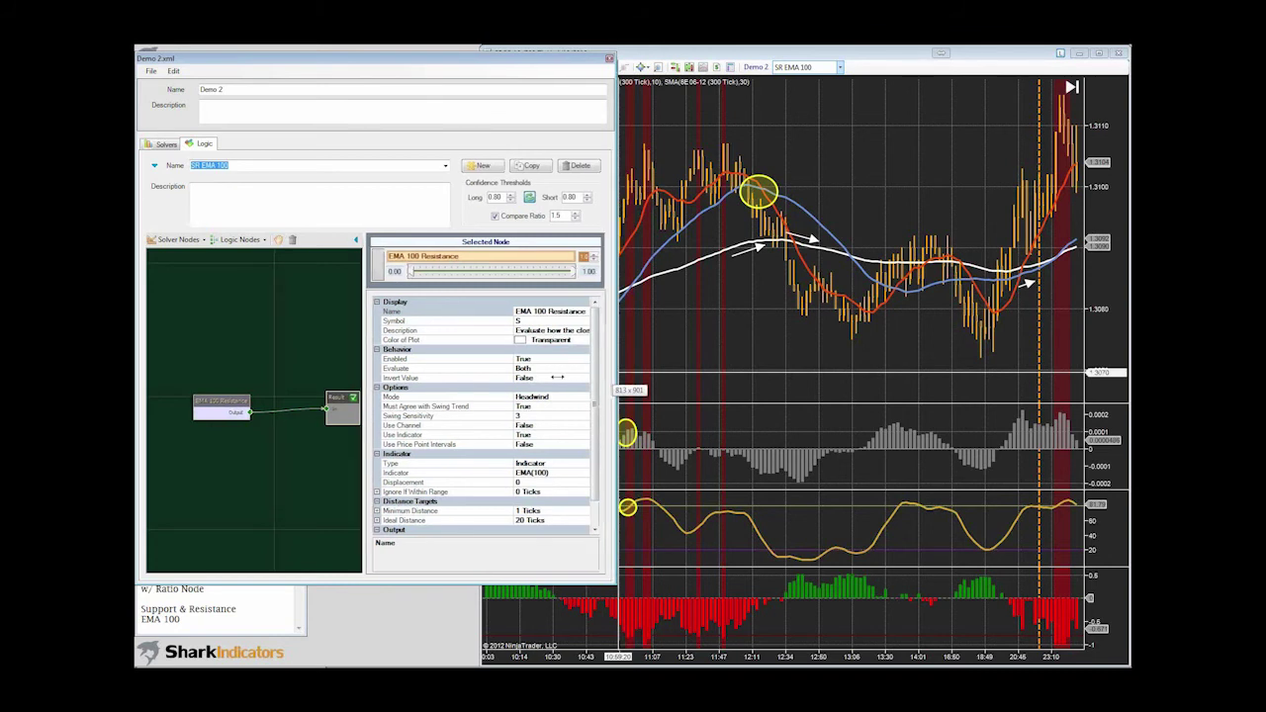
pyautogui.moveTo(571, 375)
pyautogui.mouseDown()
pyautogui.moveTo(512, 379)
pyautogui.moveTo(556, 387)
pyautogui.mouseUp()
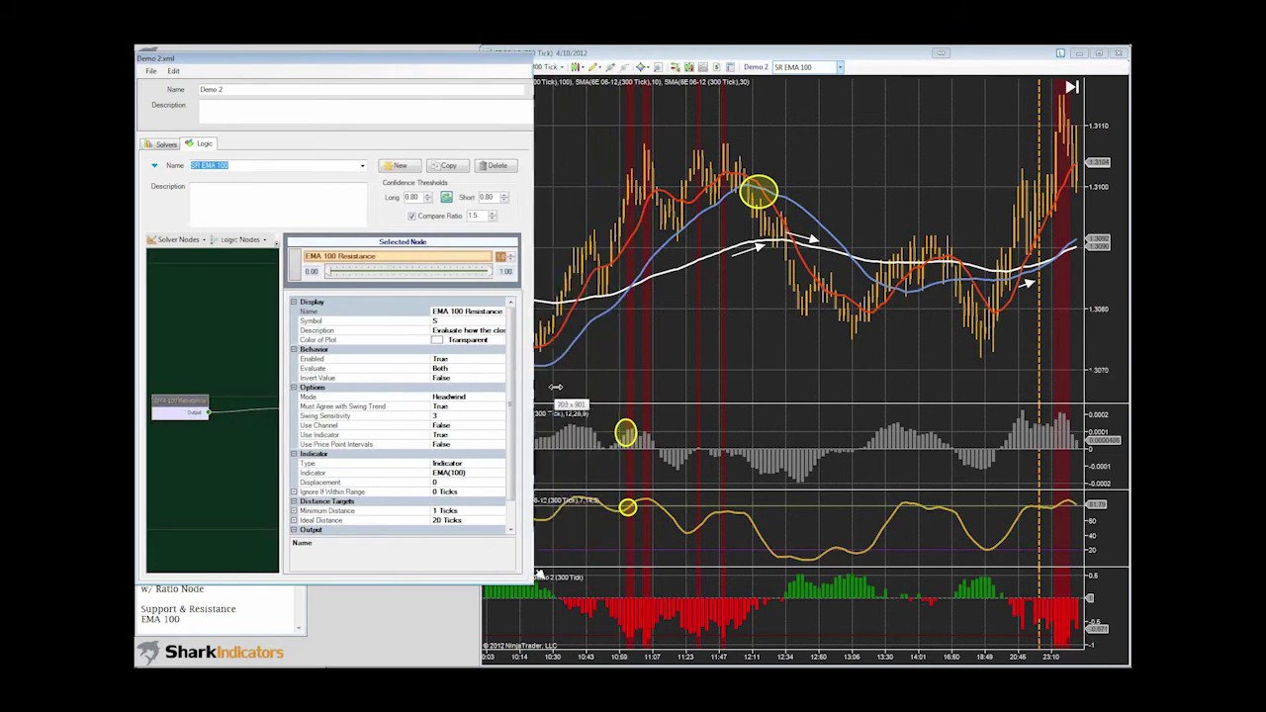
pyautogui.moveTo(304, 386); pyautogui.dragTo(410, 376)
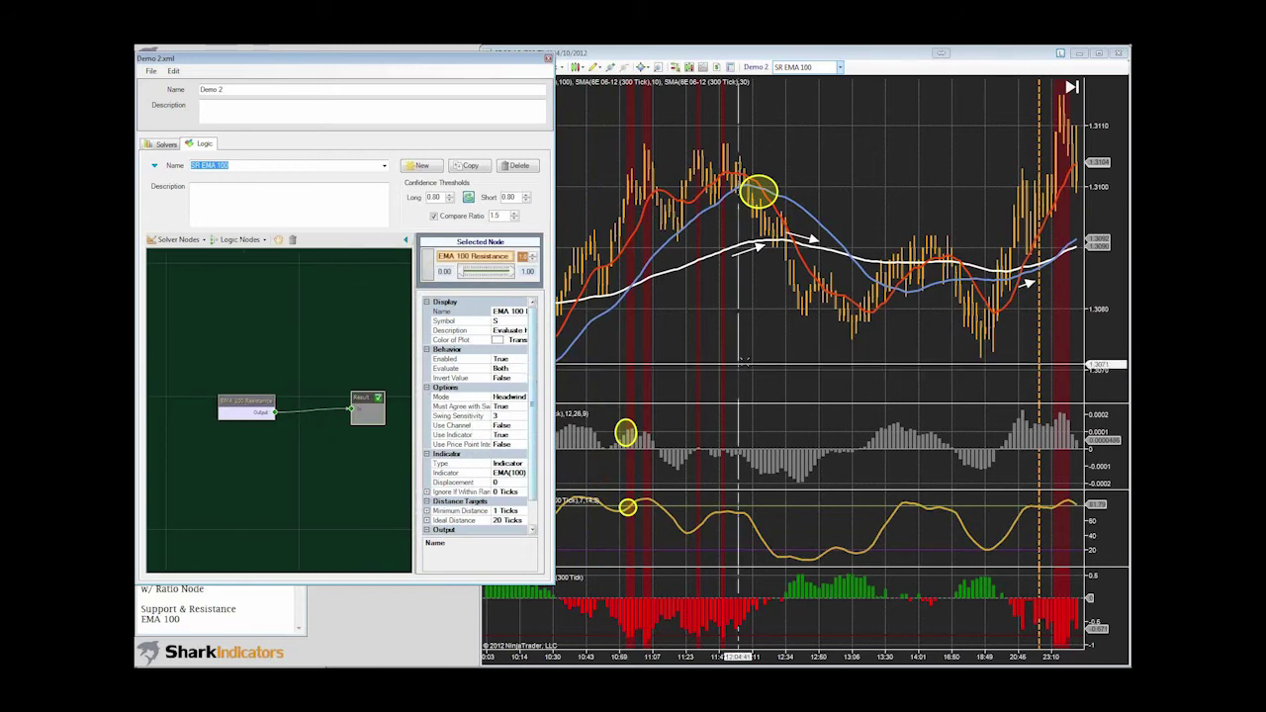
# - Try an Ideal Distance of 10 ticks for the EMA 100 Resistance node
pyautogui.click(492, 521)
pyautogui.write('1')
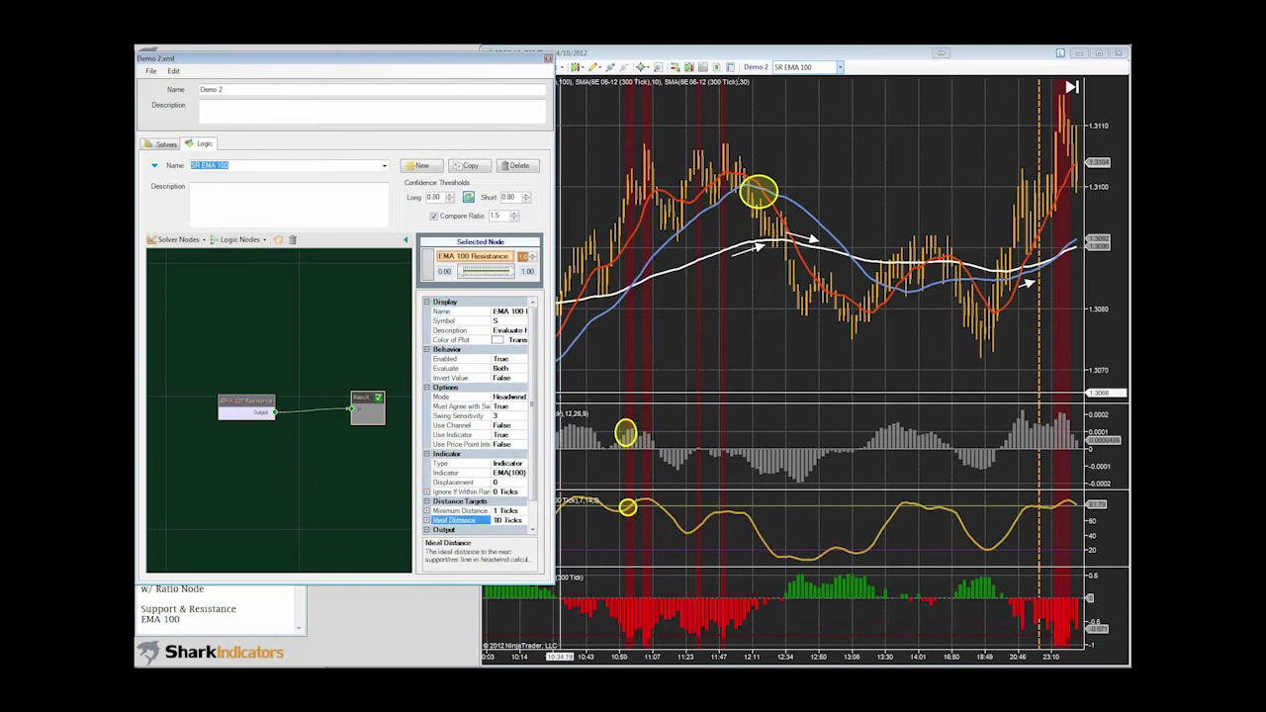
pyautogui.click(505, 511)
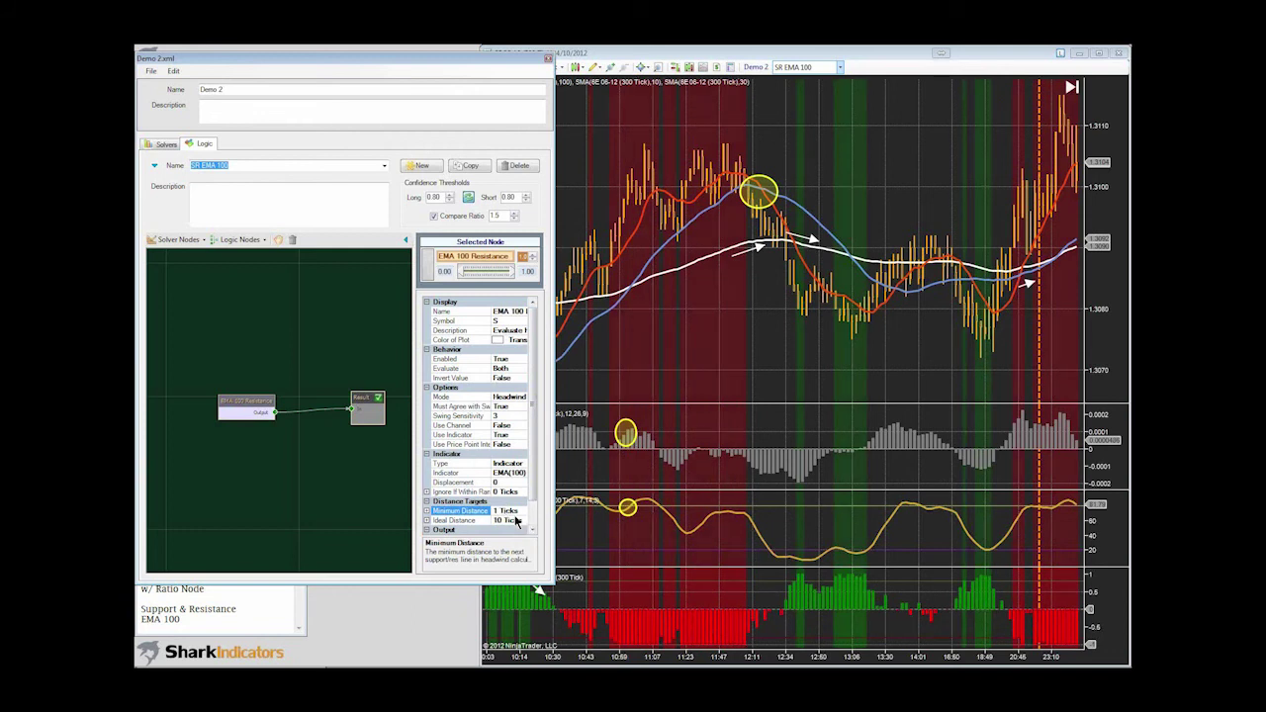
# - Restore the EMA 100 Resistance node's Ideal Distance to 20 ticks, with a Minimum Distance of 1 tick
pyautogui.click(496, 519)
pyautogui.press('BackSpace')
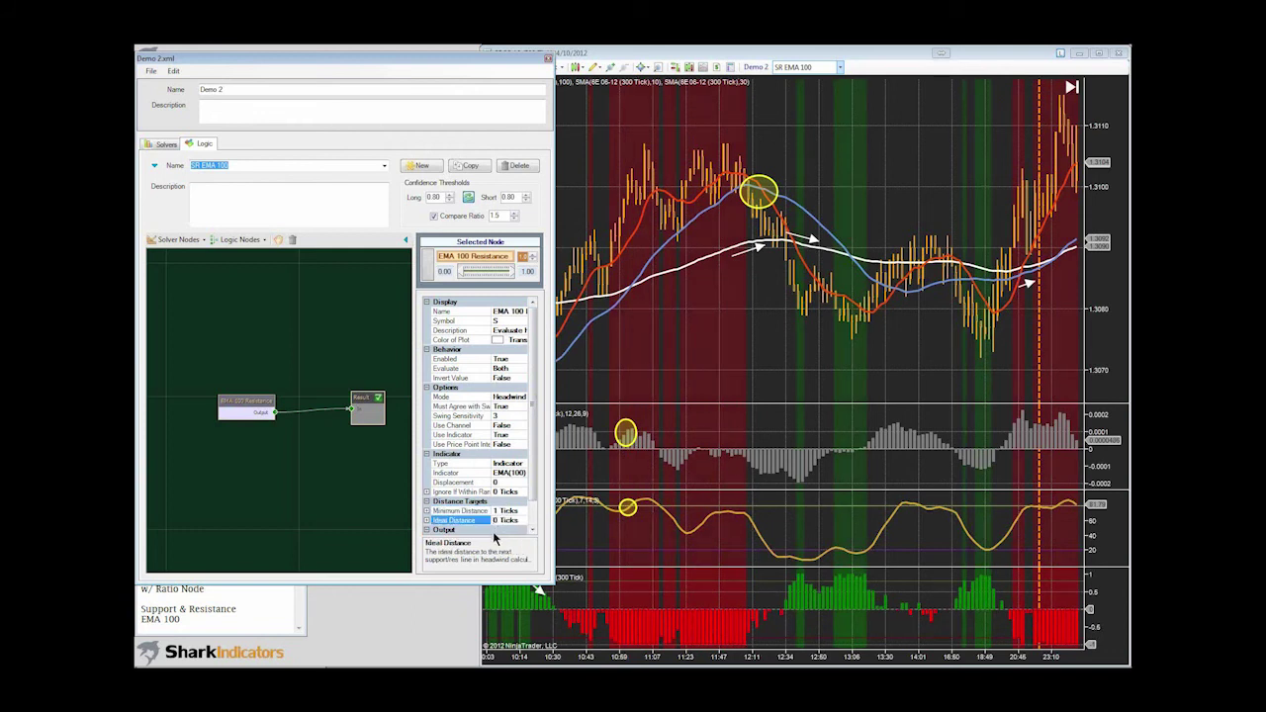
pyautogui.write('2')
pyautogui.click(503, 511)
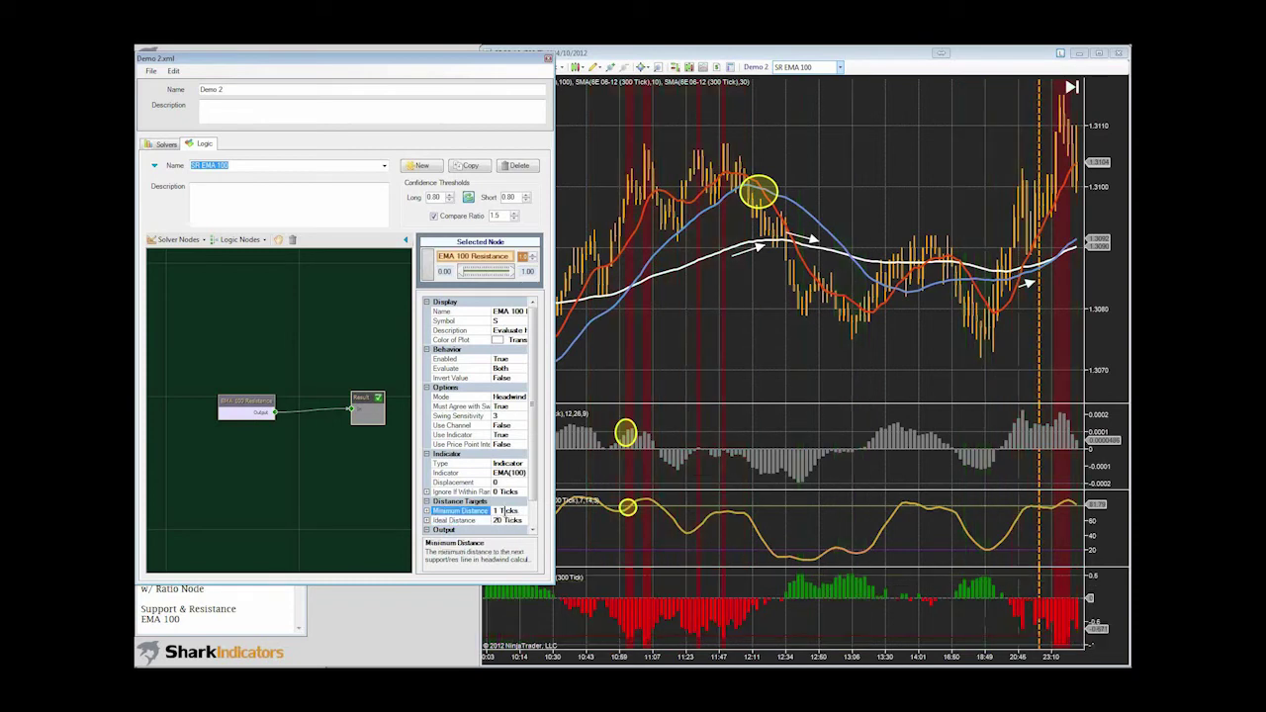
pyautogui.write('1')
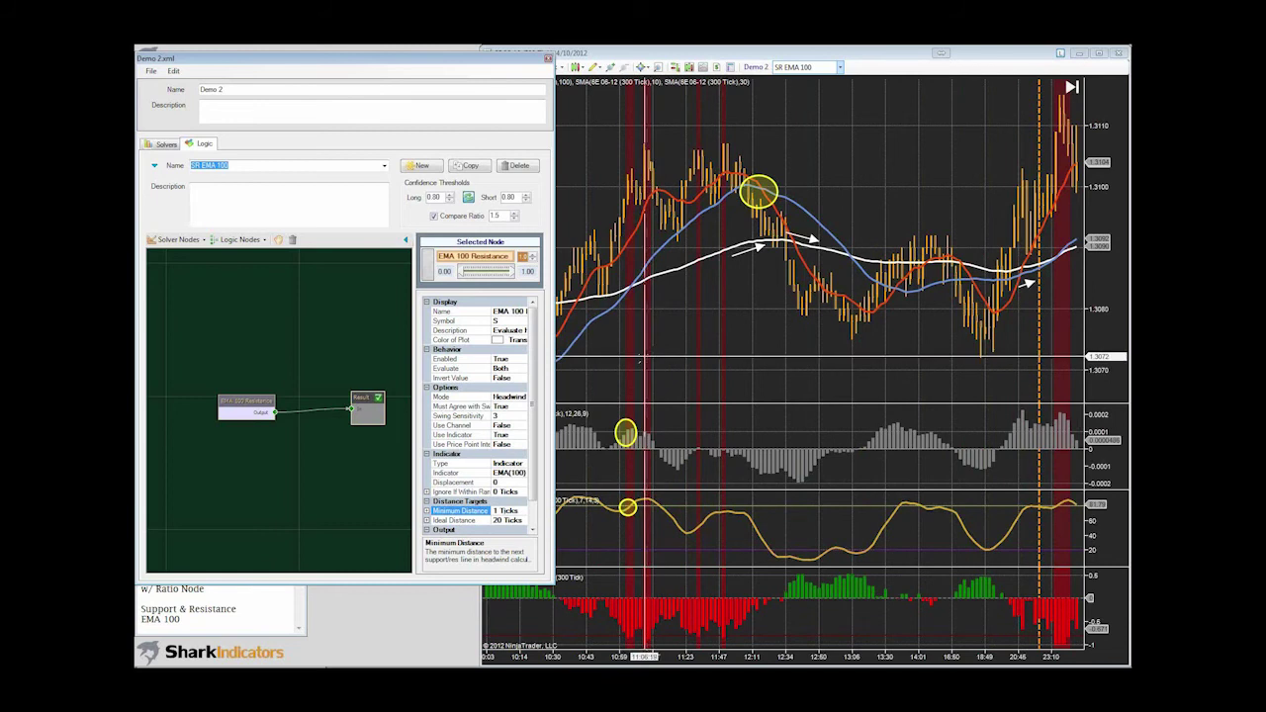
# - Mark the gap between price and the EMA 100 line on the chart around 09:53 with a tall ellipse
pyautogui.click(738, 349)
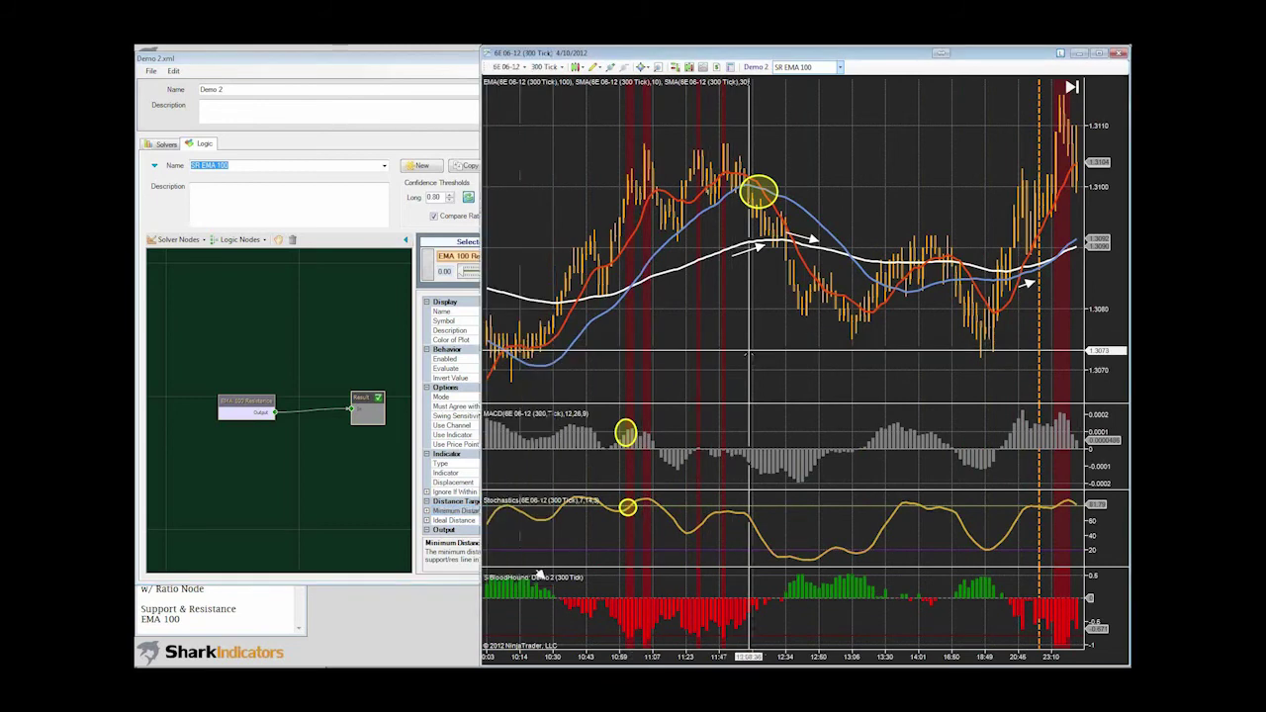
pyautogui.scroll(3, 914, 356)
pyautogui.scroll(2, 733, 376)
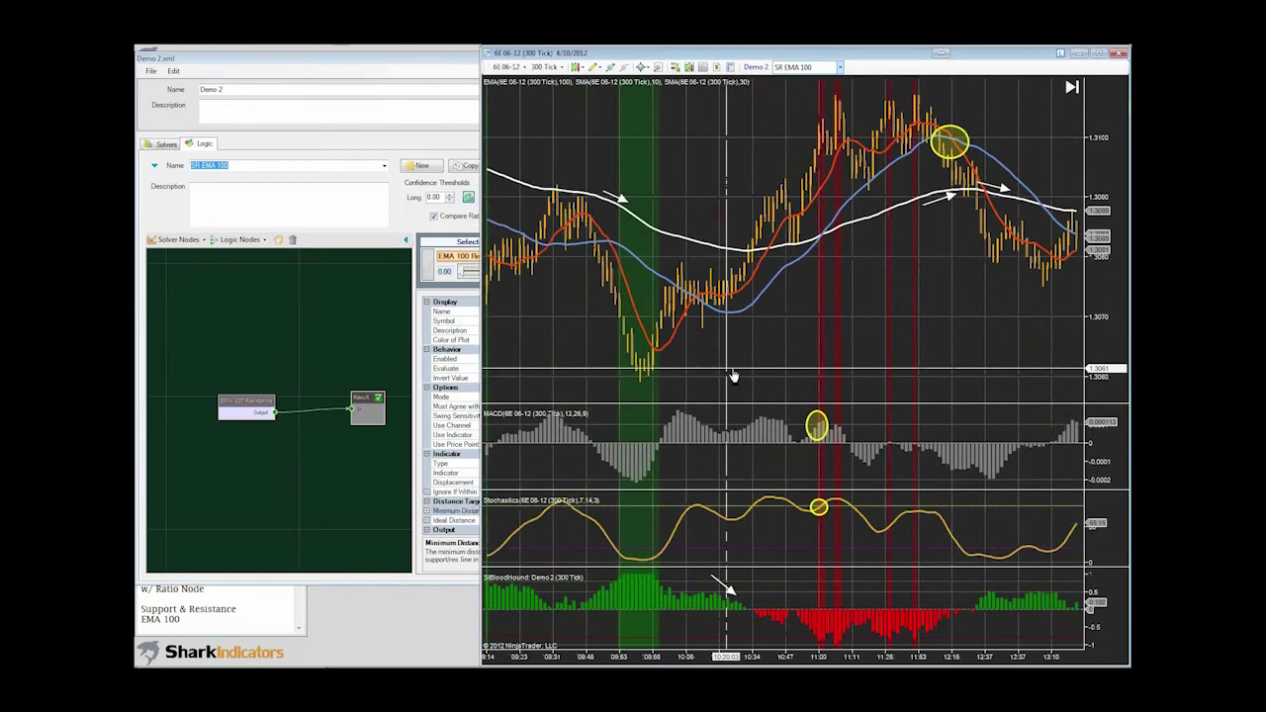
pyautogui.scroll(2, 733, 376)
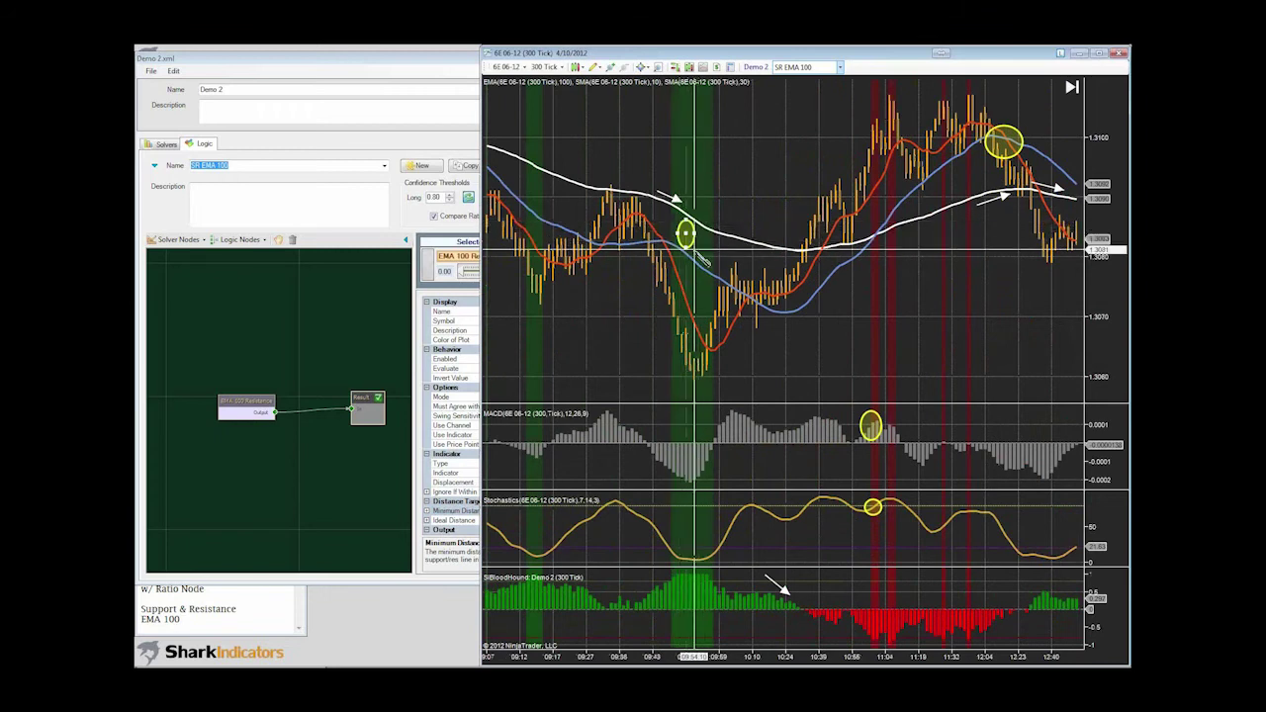
pyautogui.moveTo(702, 259)
pyautogui.mouseDown()
pyautogui.moveTo(712, 328)
pyautogui.moveTo(728, 335)
pyautogui.mouseUp()
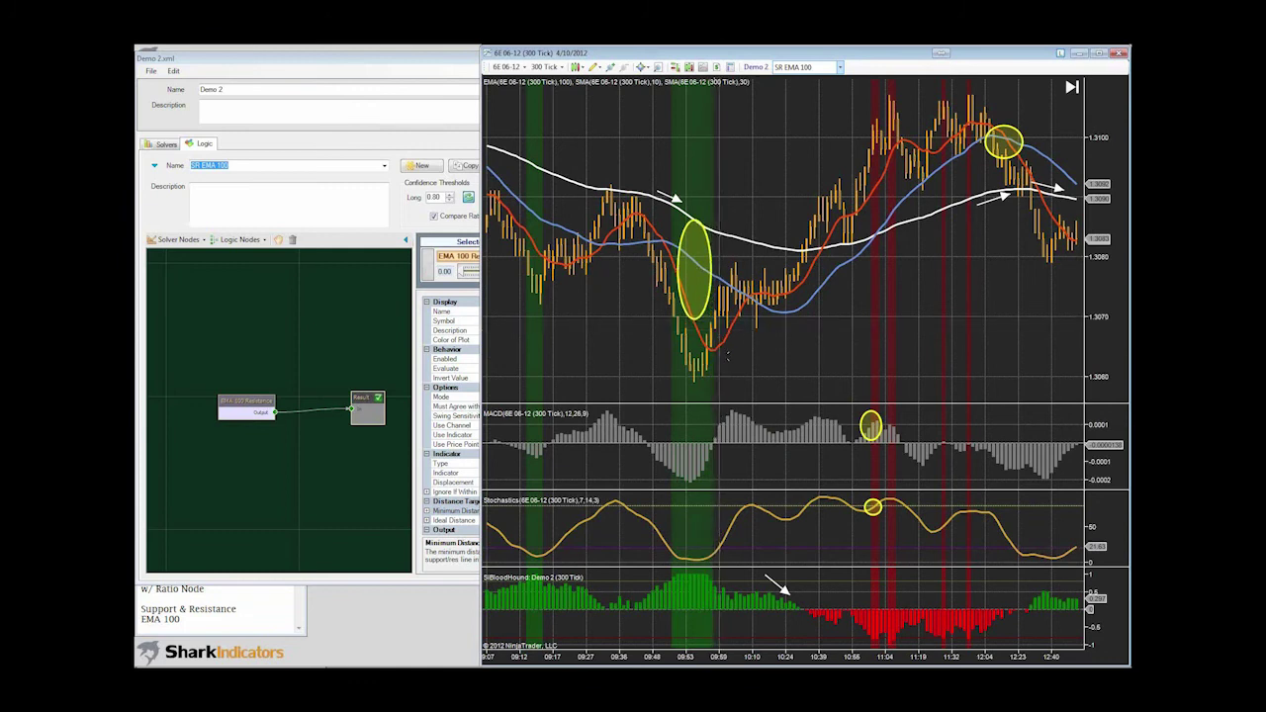
pyautogui.click(709, 246)
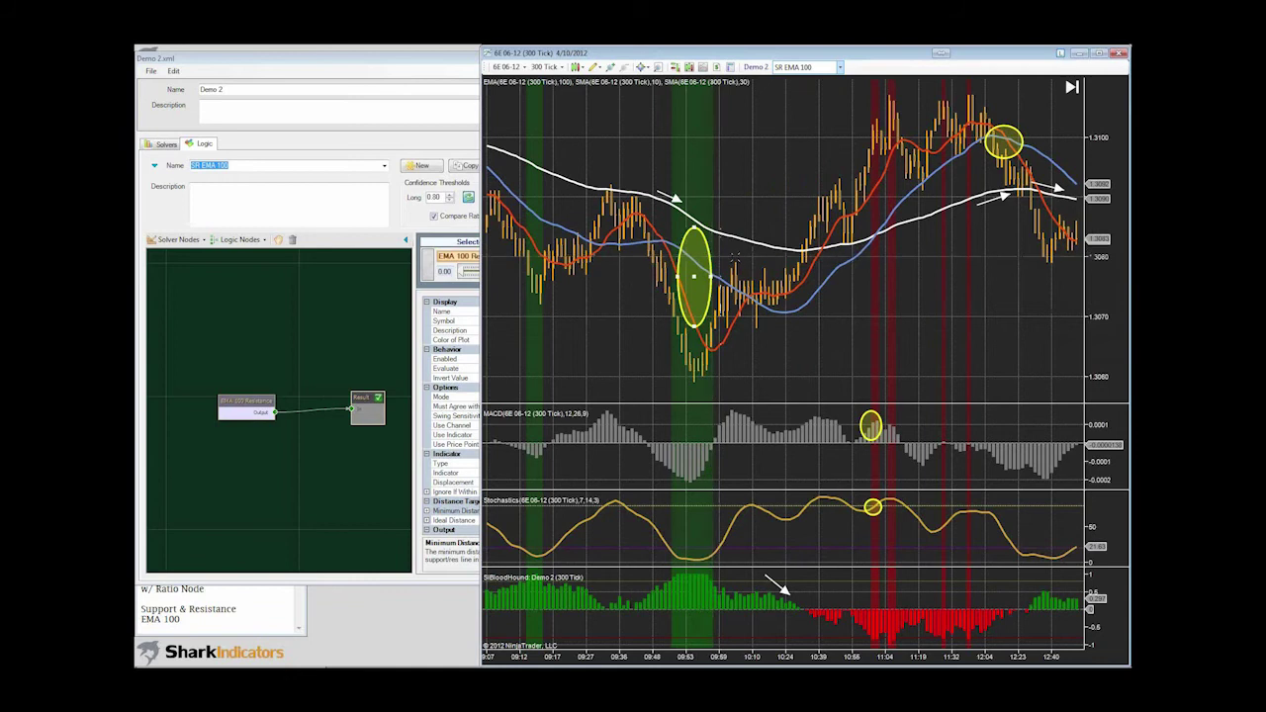
pyautogui.click(731, 252)
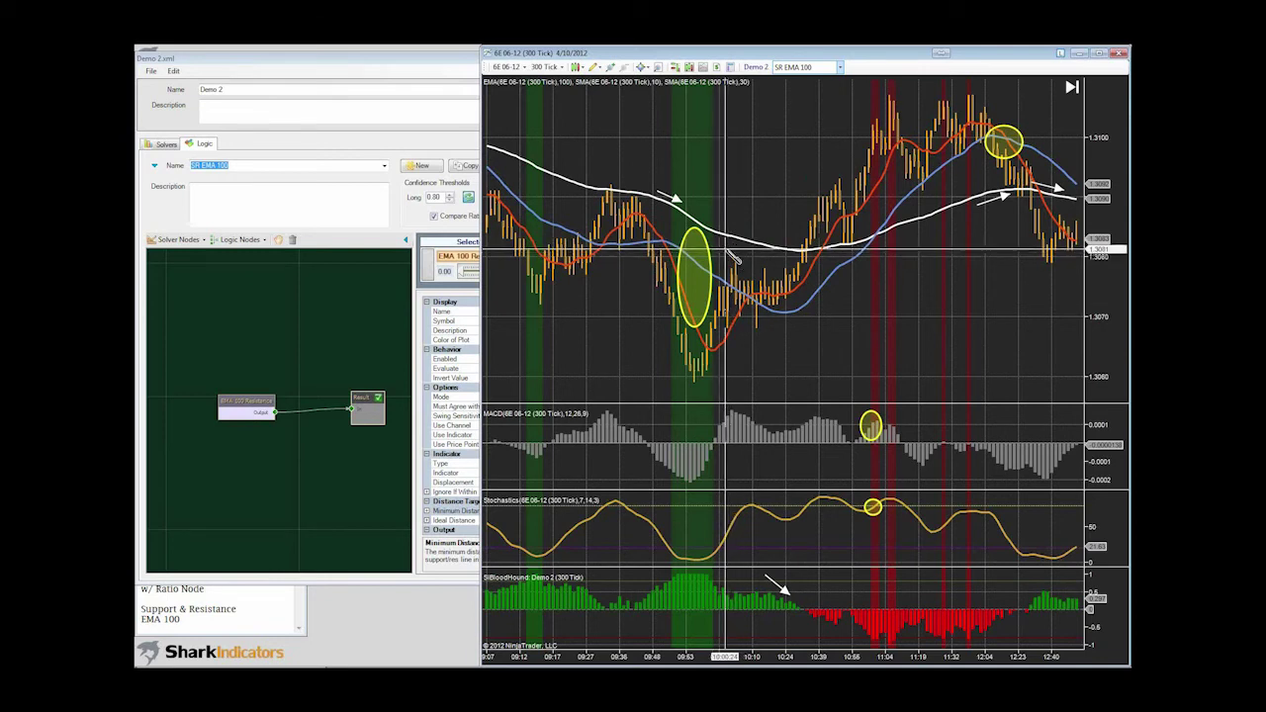
# - Mark the area where price nears the EMA 100 around 10:10 with a flat ellipse and cross it out with two lines
pyautogui.moveTo(723, 243); pyautogui.dragTo(774, 273)
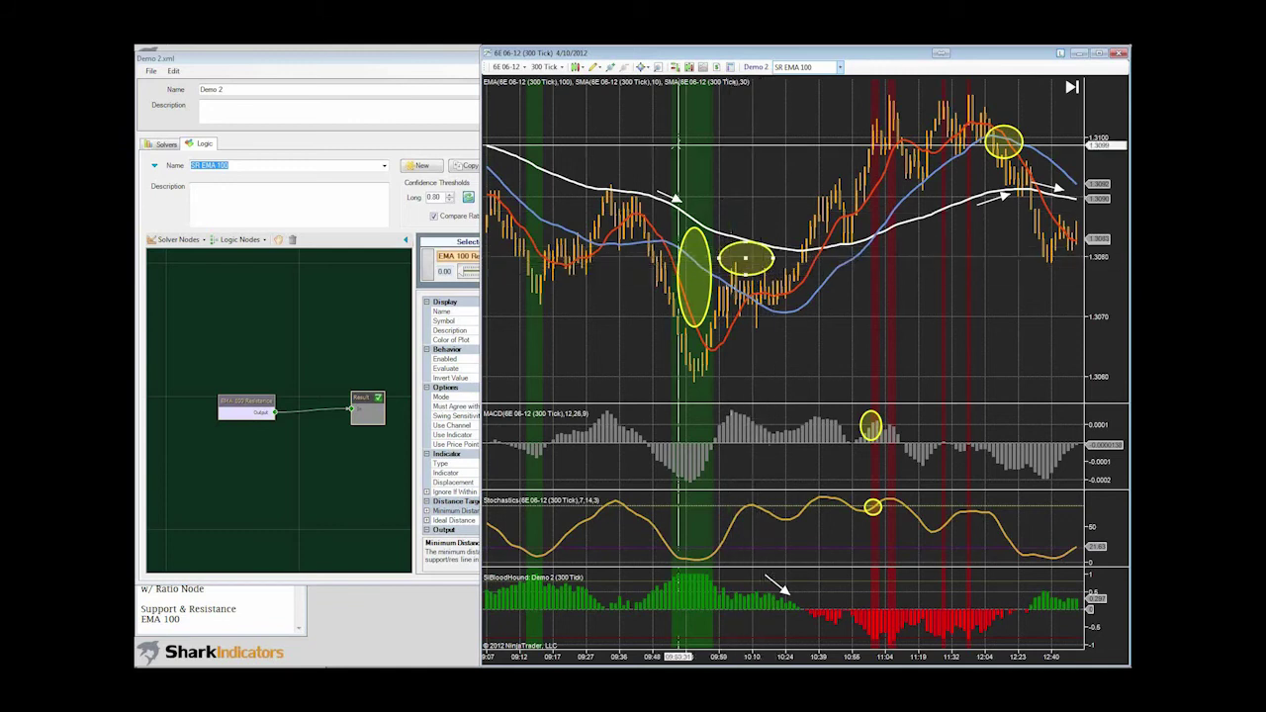
pyautogui.click(595, 68)
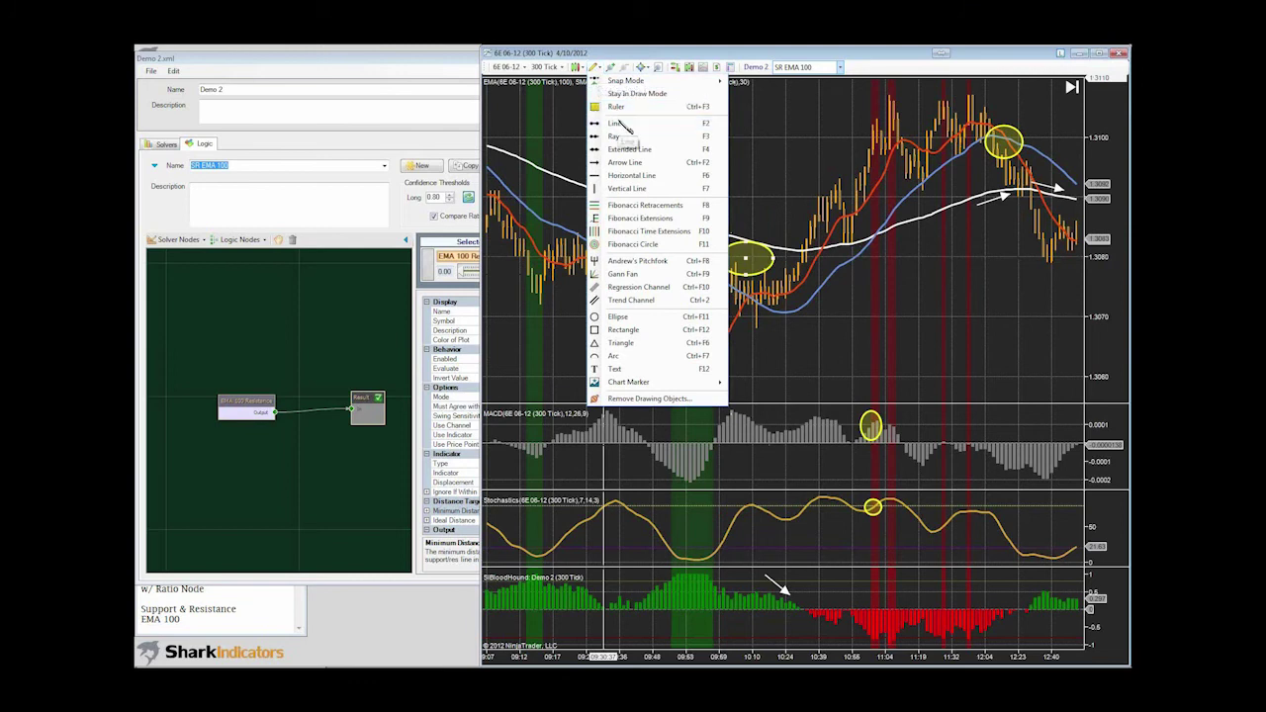
pyautogui.click(617, 125)
pyautogui.click(715, 237)
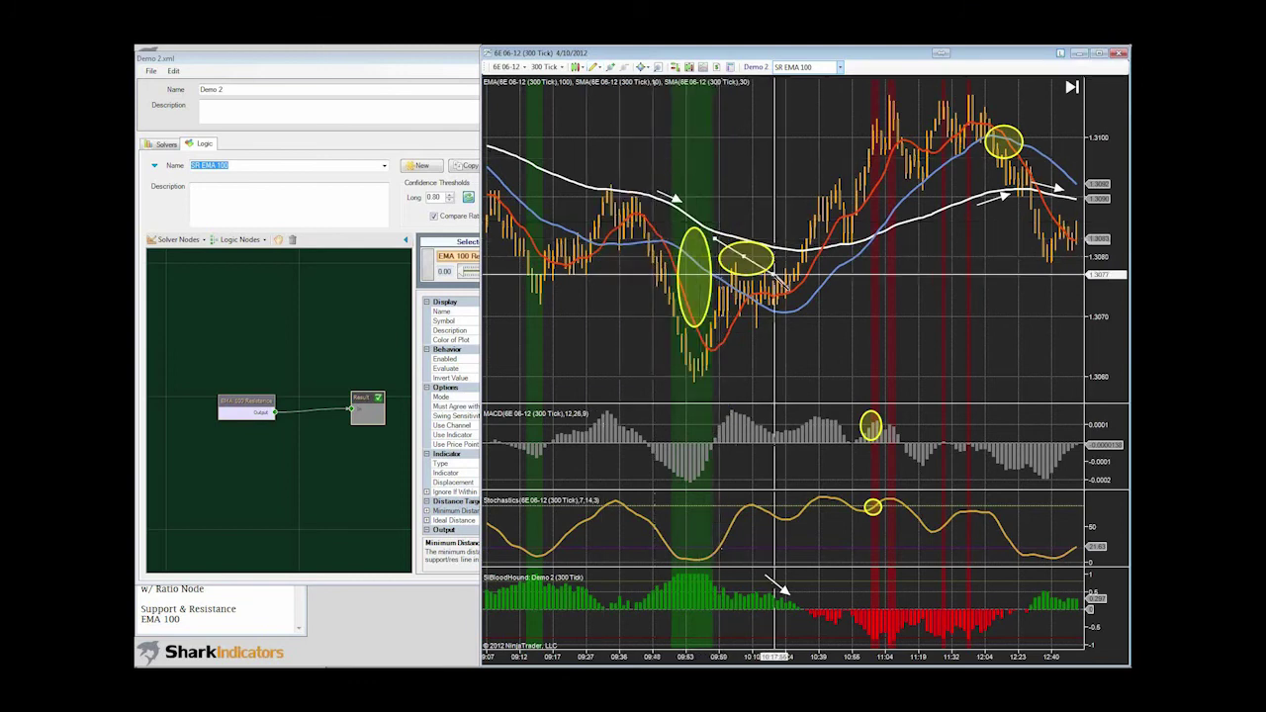
pyautogui.click(779, 272)
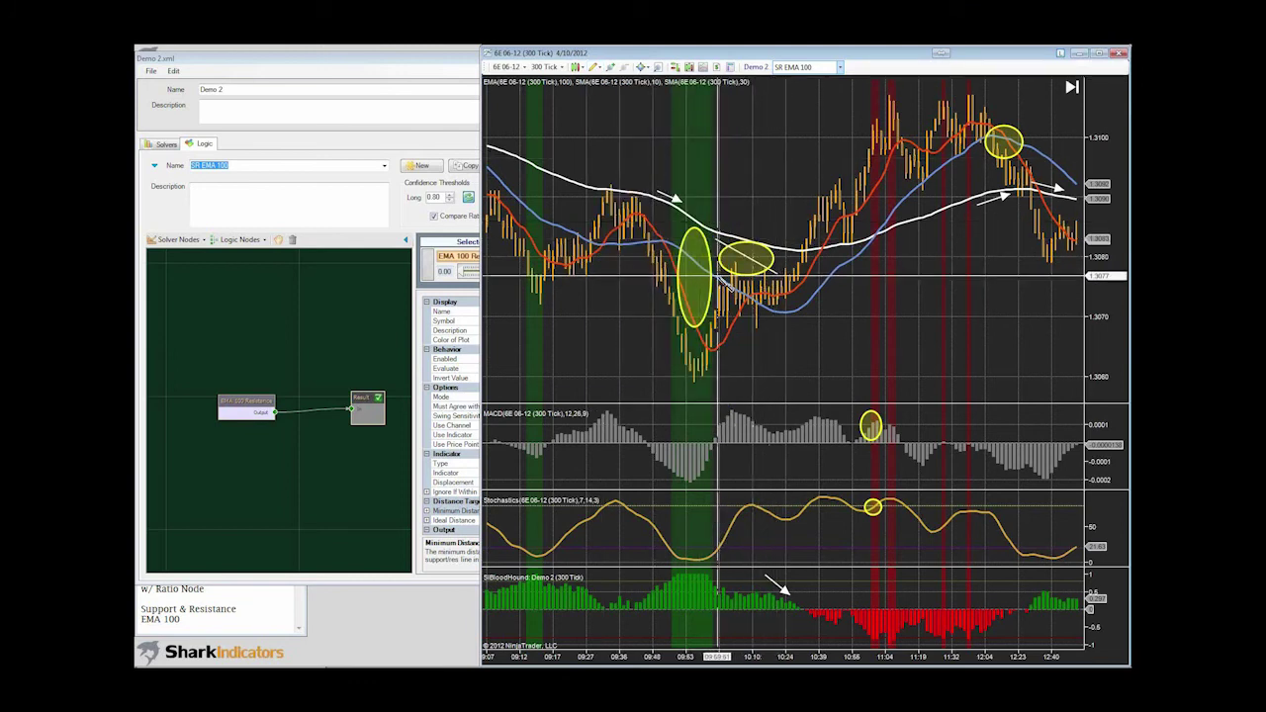
pyautogui.click(717, 273)
pyautogui.click(777, 247)
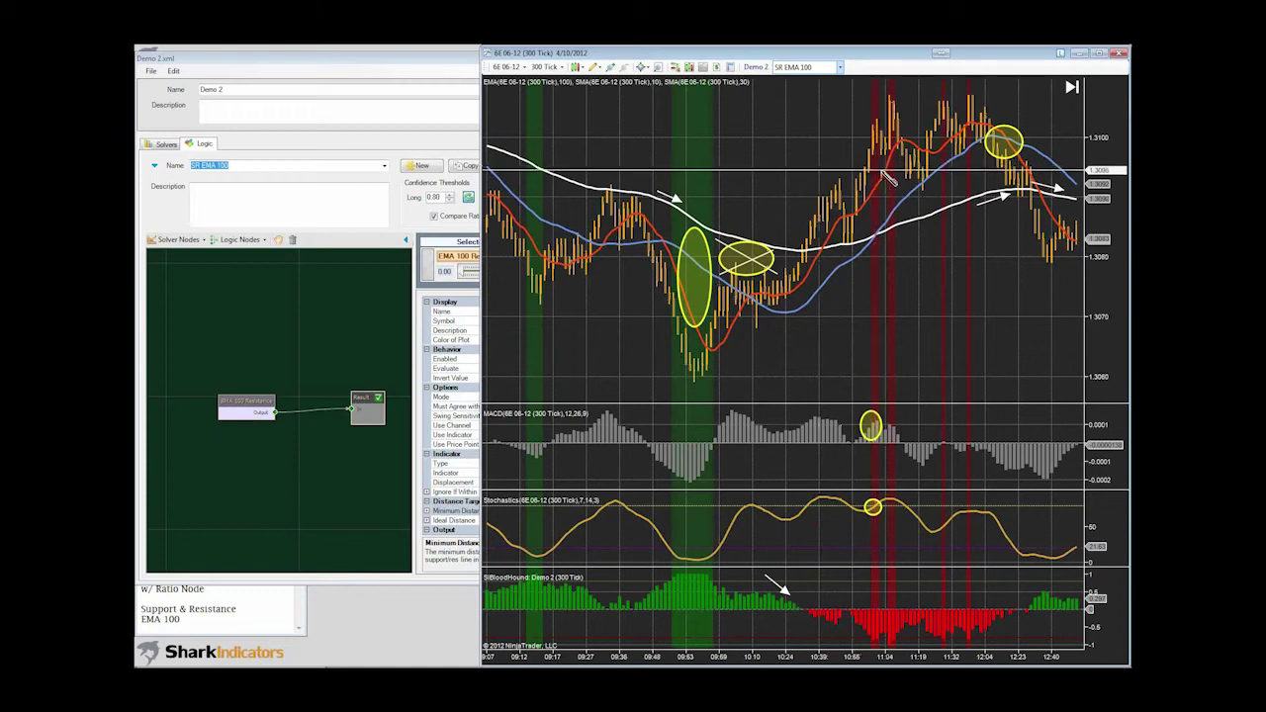
# - Mark the gap between price and the EMA 100 line around 11:04 with a tall ellipse
pyautogui.moveTo(873, 158); pyautogui.dragTo(895, 219)
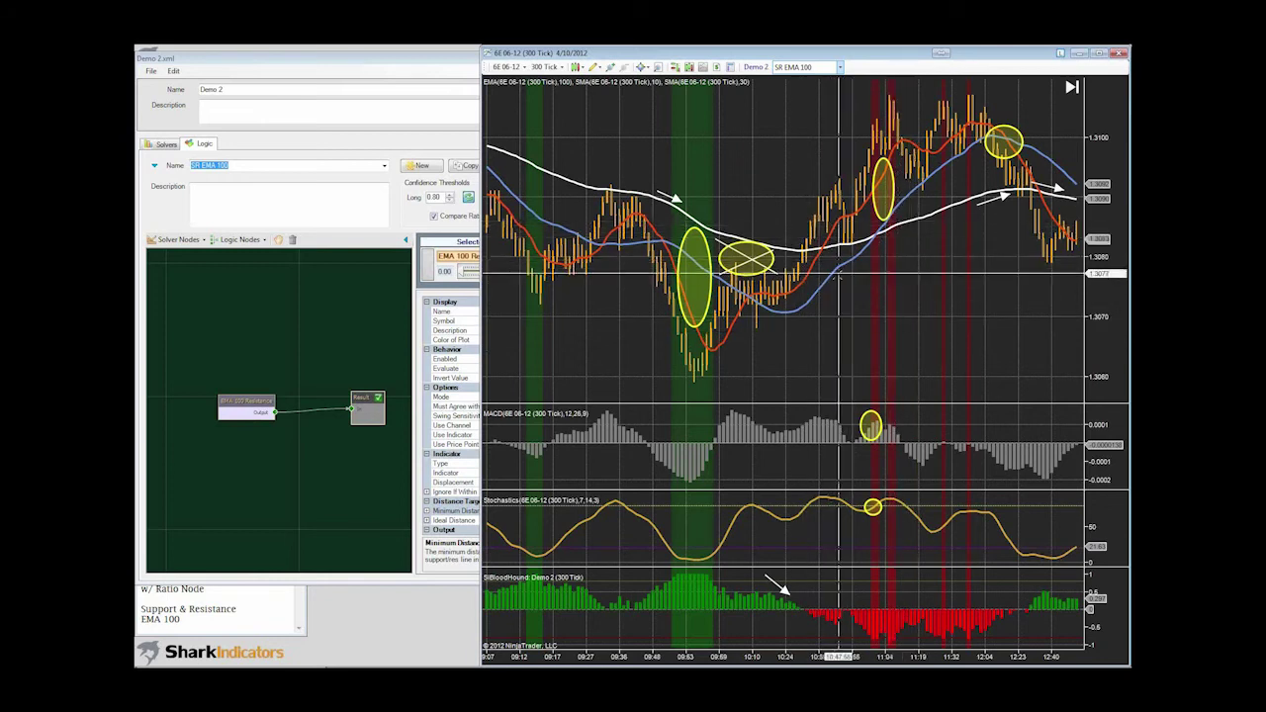
pyautogui.click(910, 223)
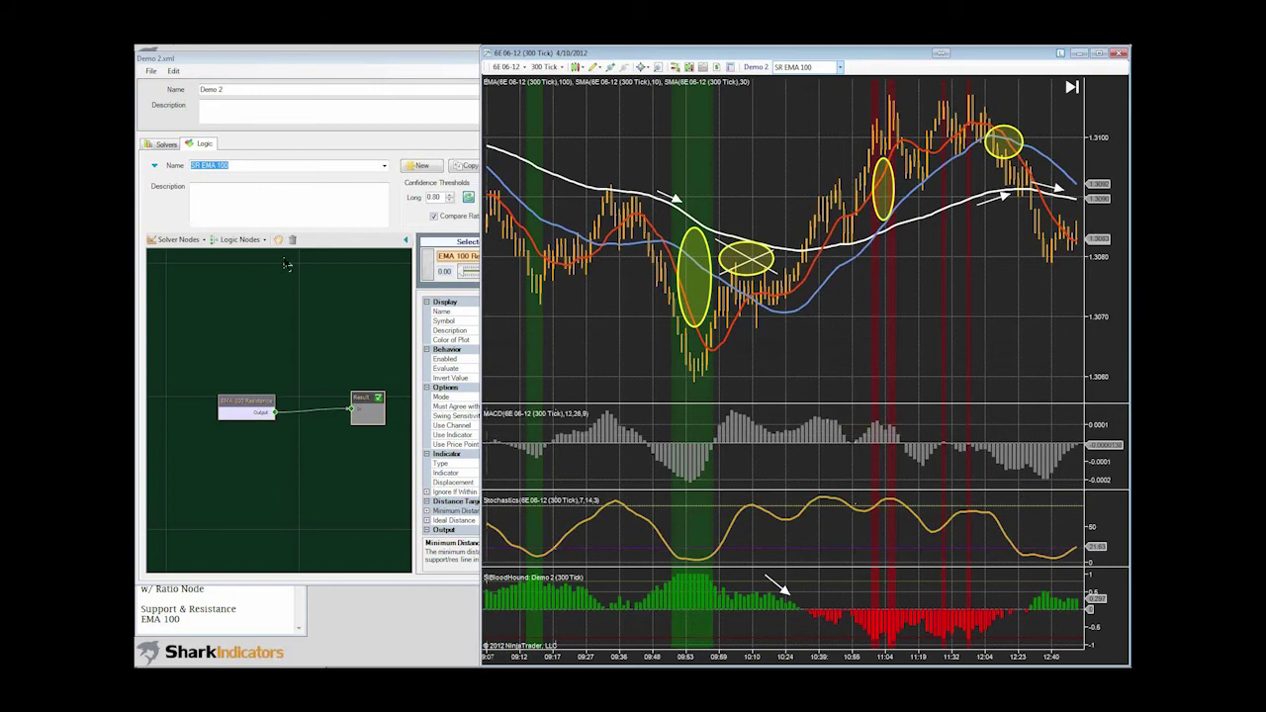
# - Switch the Demo 2 editor from the SR EMA 100 logic to the demo 2 logic
pyautogui.click(384, 170)
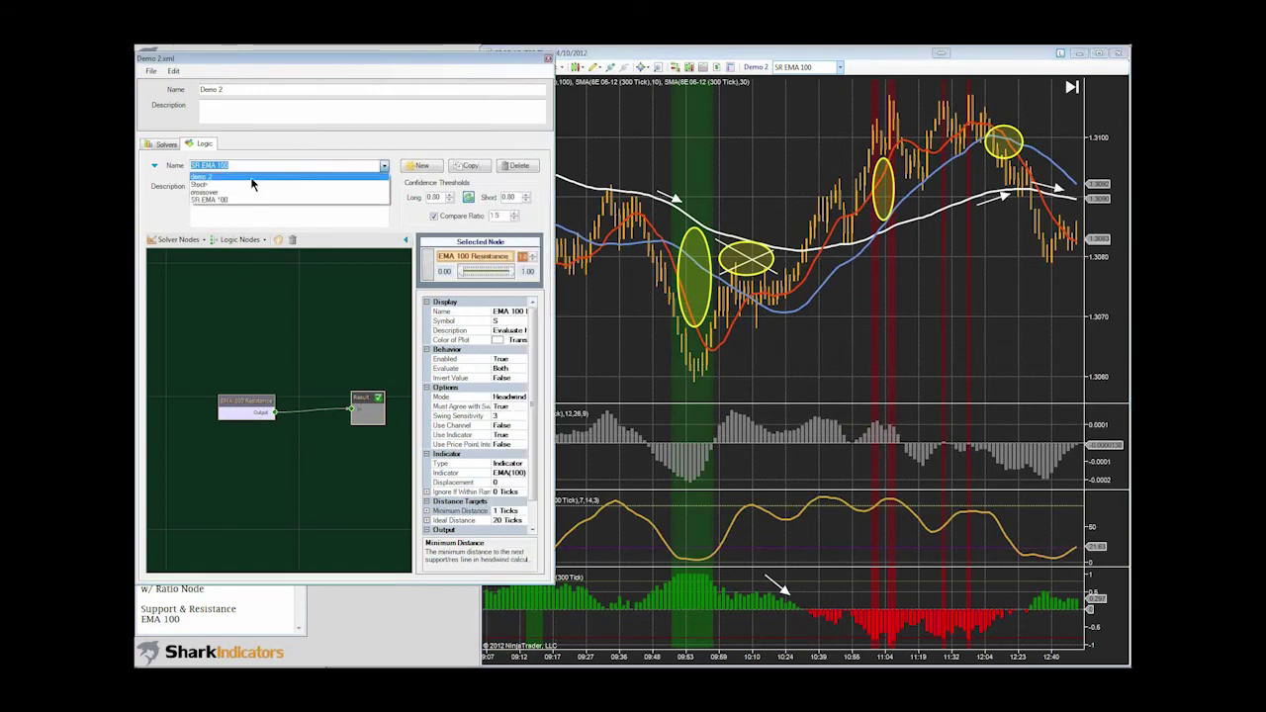
pyautogui.click(252, 179)
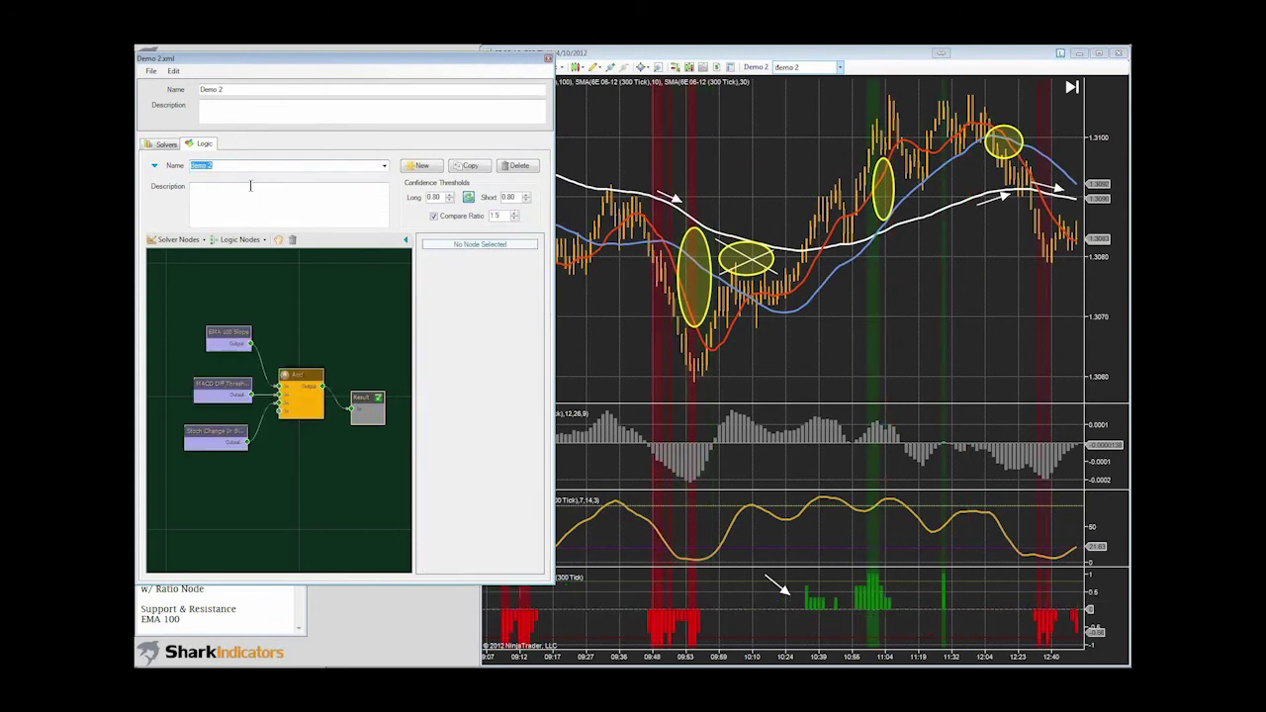
# - Switch the Demo 2 editor to the Stoch logic and rename it Ratio
pyautogui.click(385, 166)
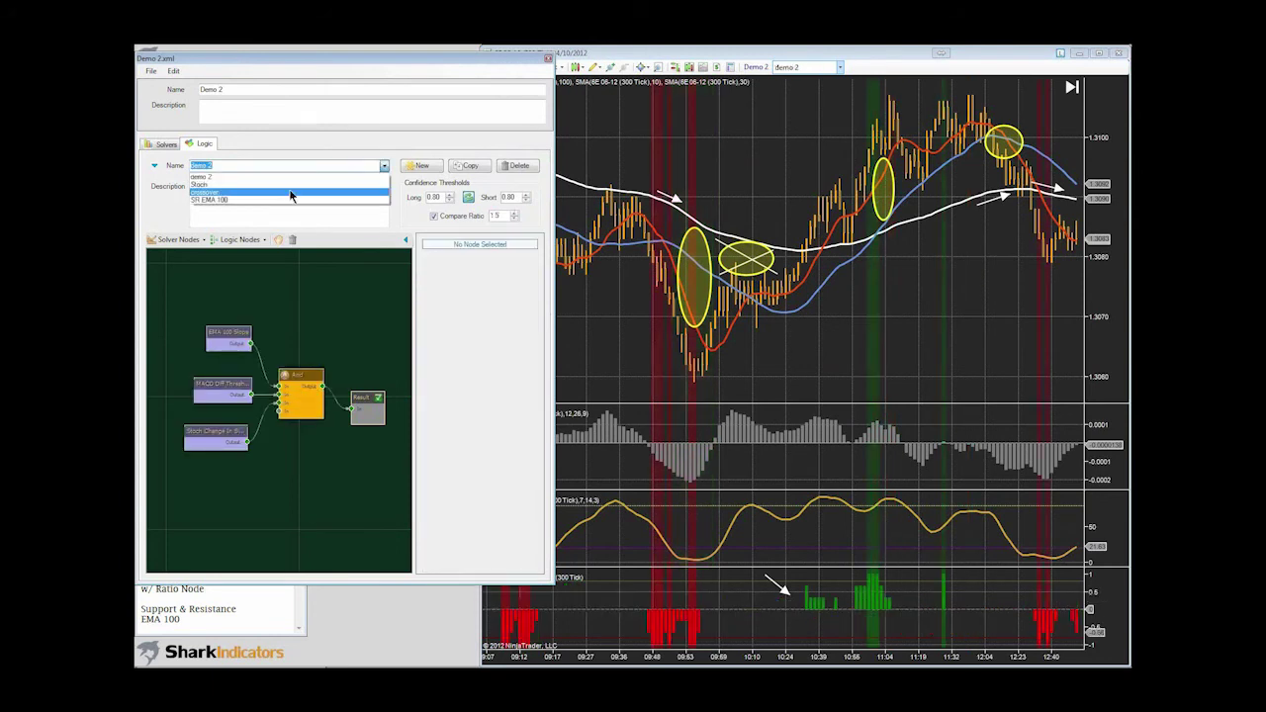
pyautogui.click(291, 194)
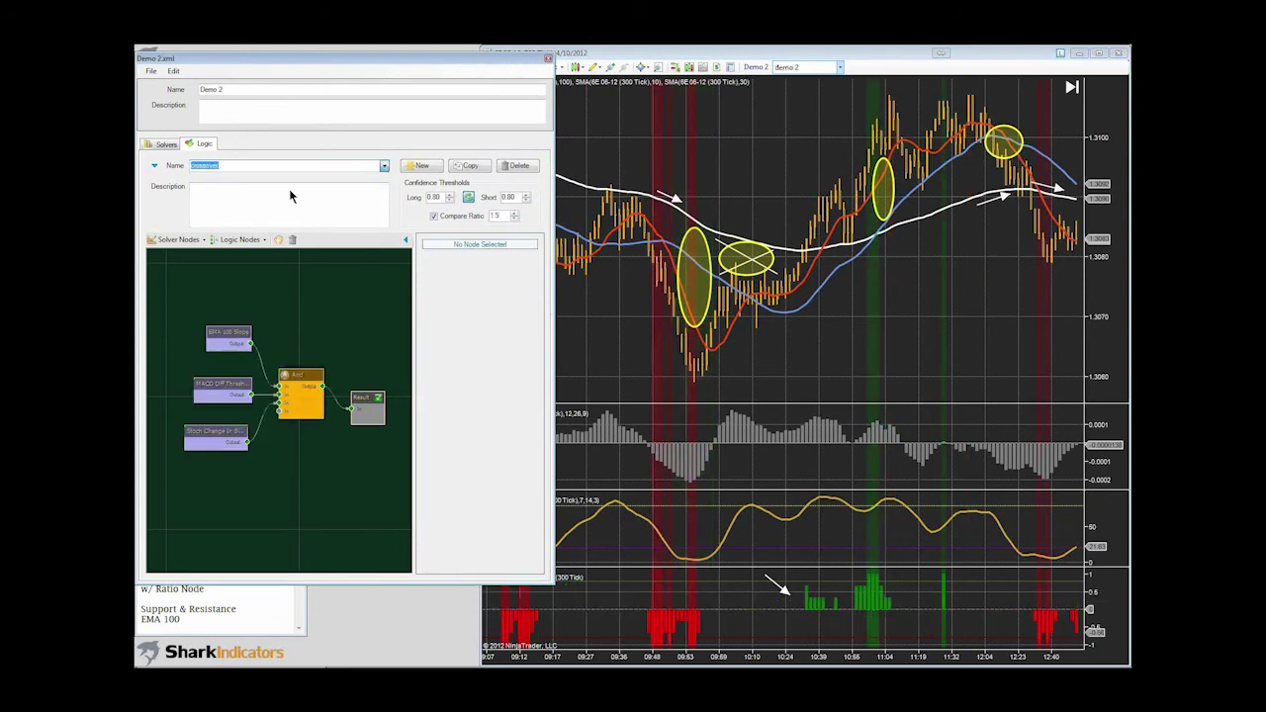
pyautogui.click(385, 166)
pyautogui.click(224, 186)
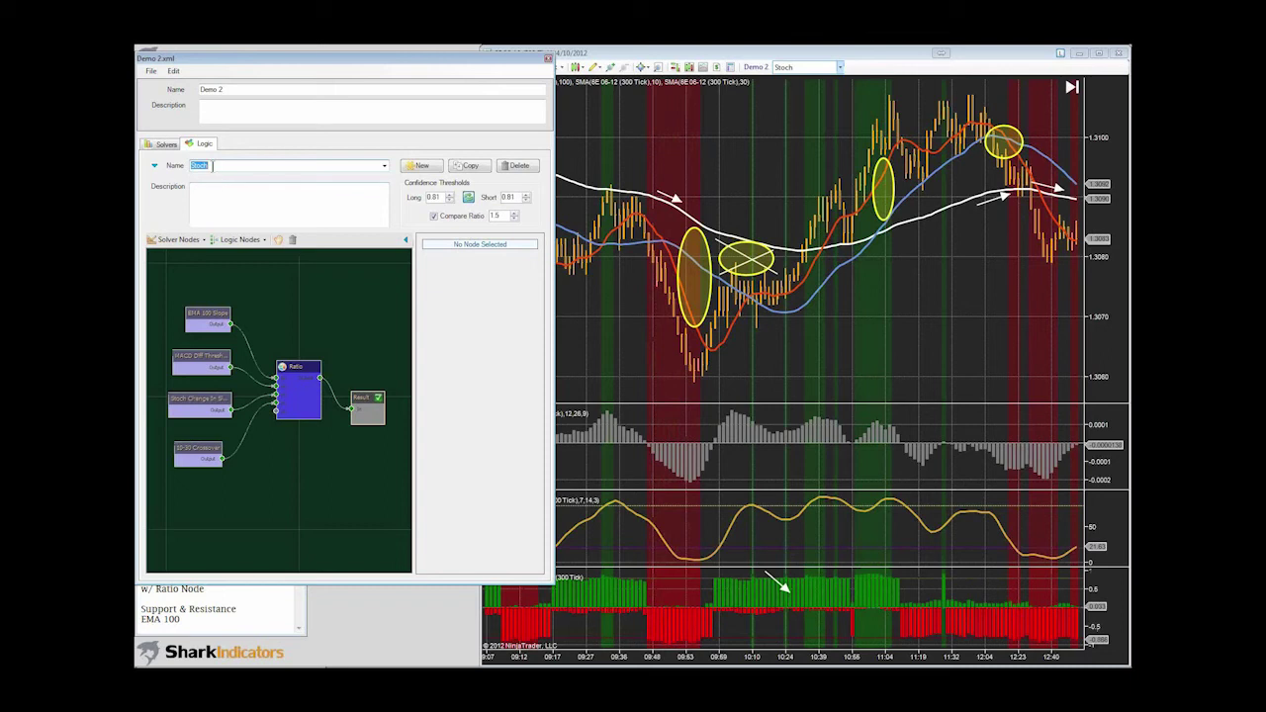
pyautogui.write('N')
# - Add a Support Resistance solver to the default timeframe and name it Murray Support Resistance
pyautogui.click(164, 145)
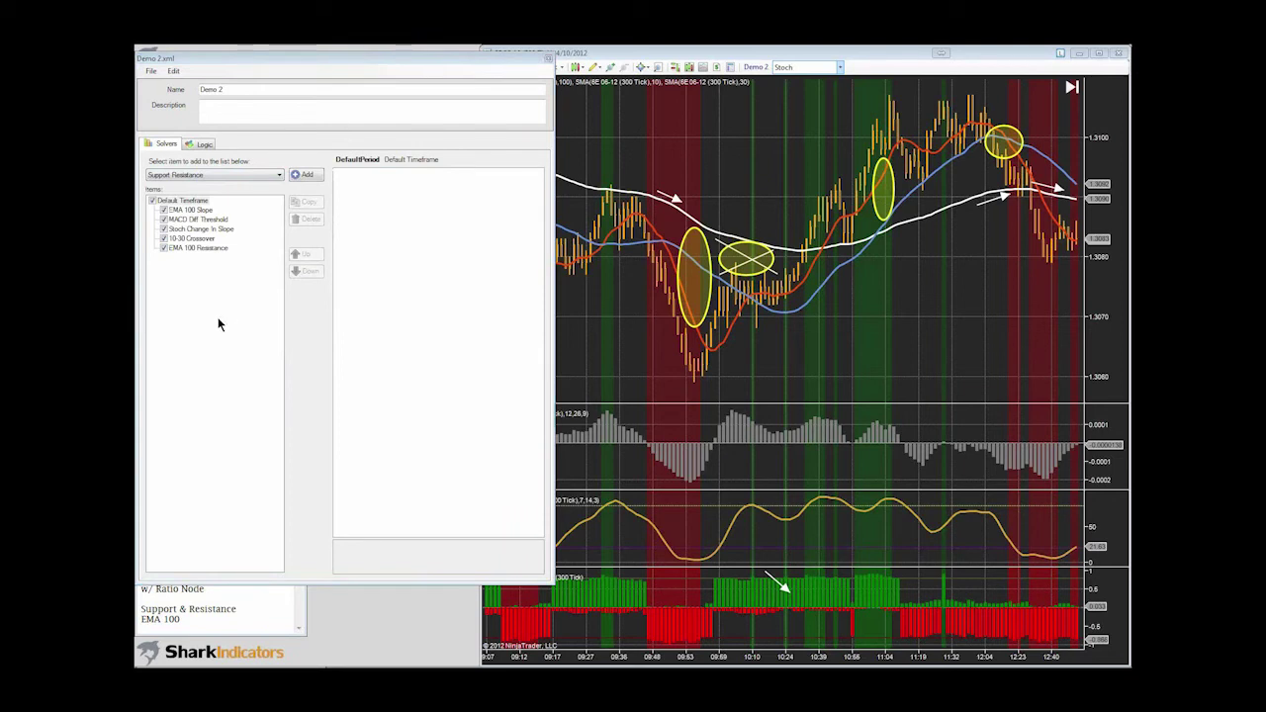
pyautogui.click(309, 175)
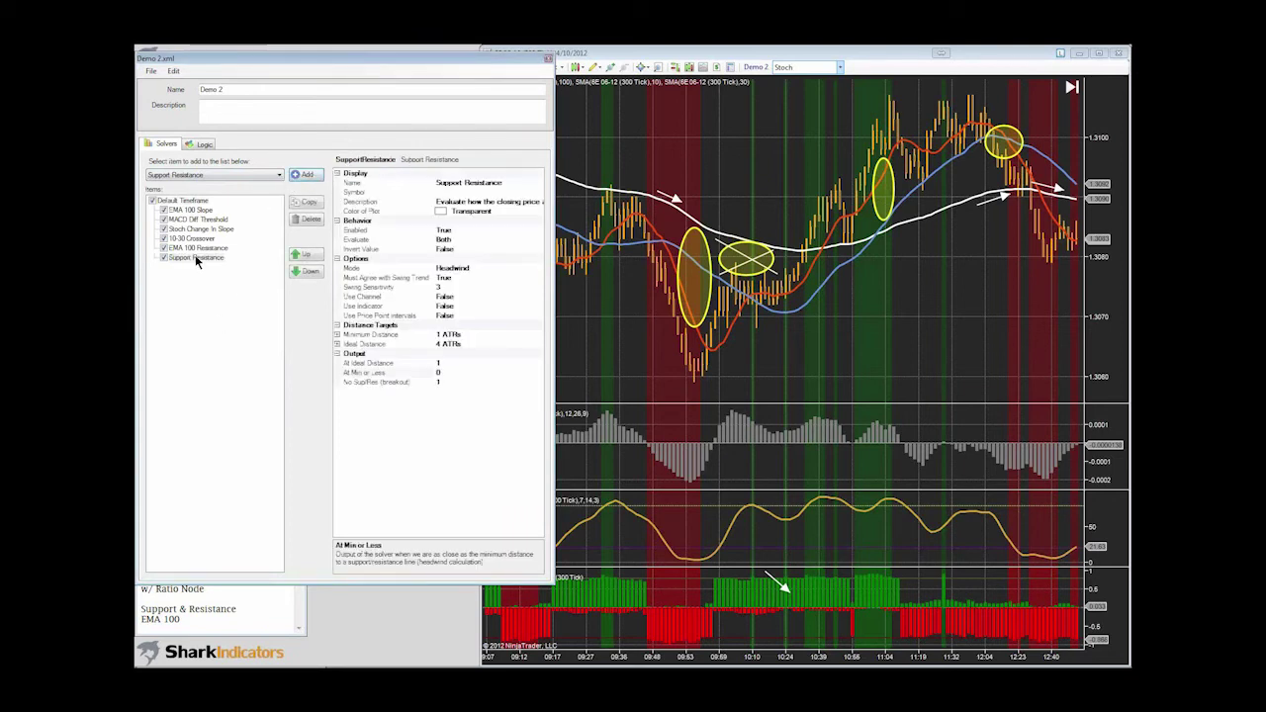
pyautogui.click(195, 257)
pyautogui.click(462, 182)
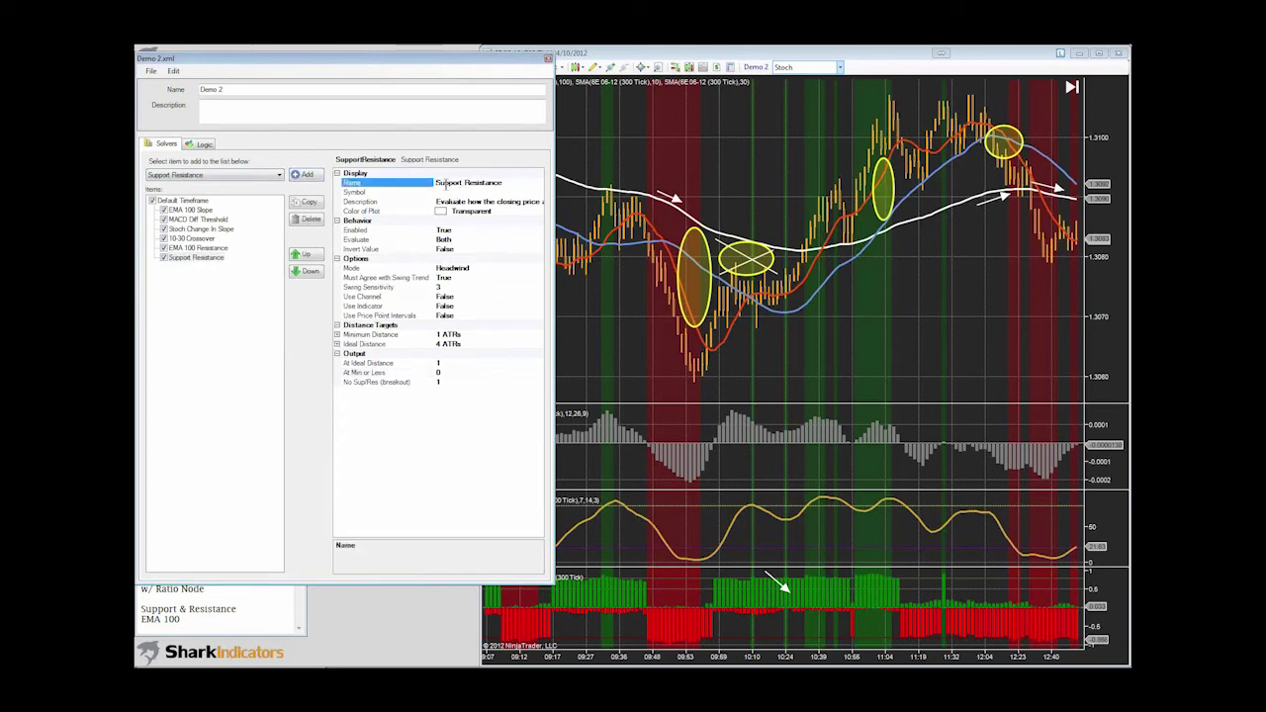
pyautogui.write('Murray')
pyautogui.press('Return')
# - Set Use Indicator to True for the Murray Support Resistance solver and open its indicator selection
pyautogui.click(469, 314)
pyautogui.doubleClick(468, 306)
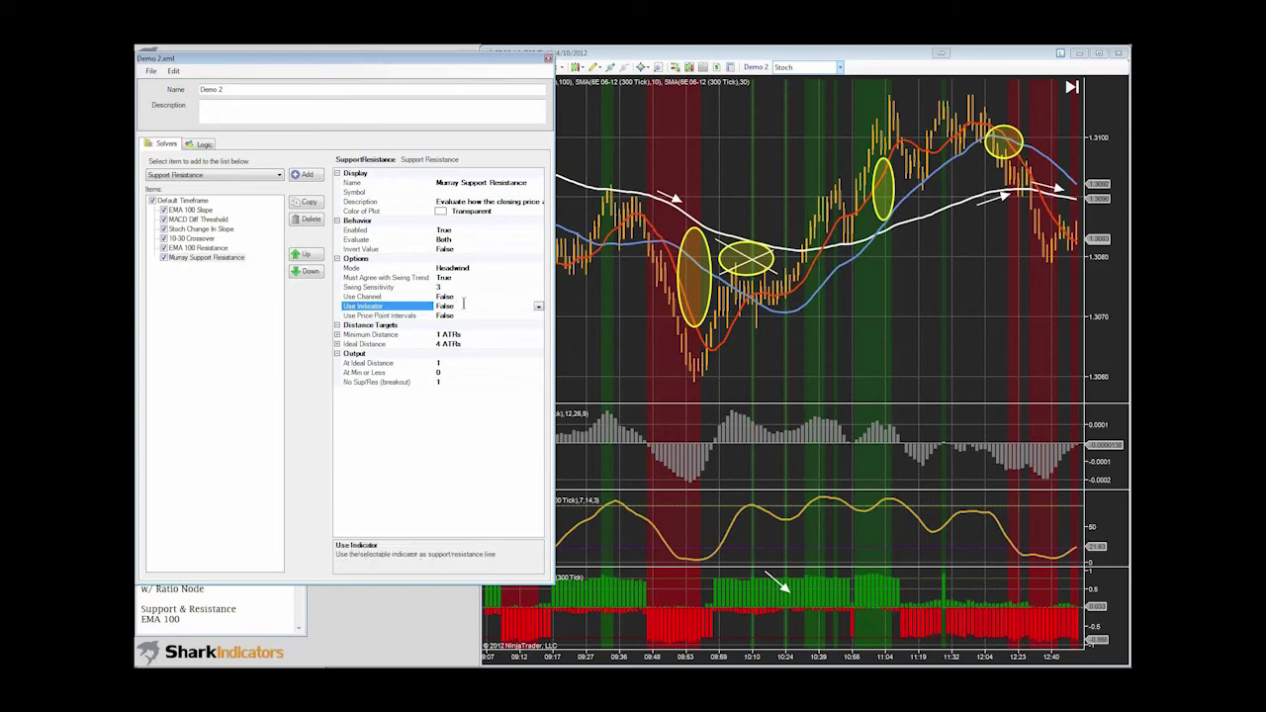
pyautogui.click(475, 344)
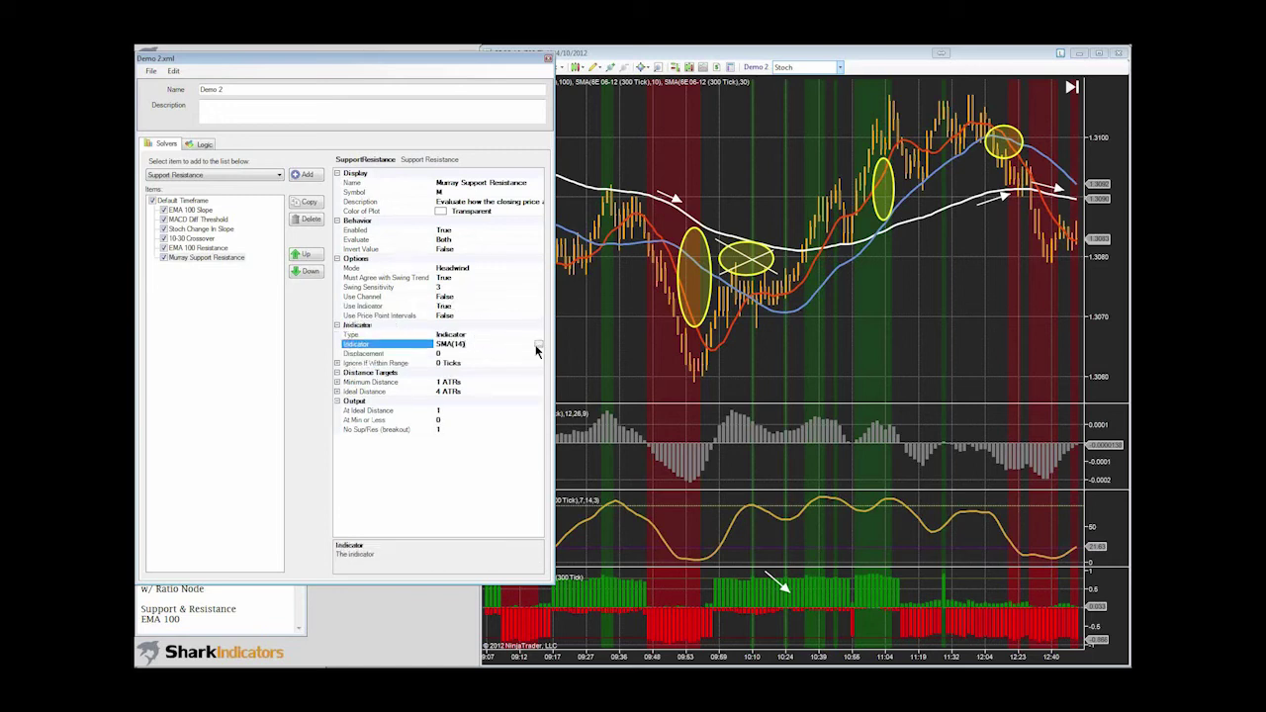
pyautogui.click(505, 343)
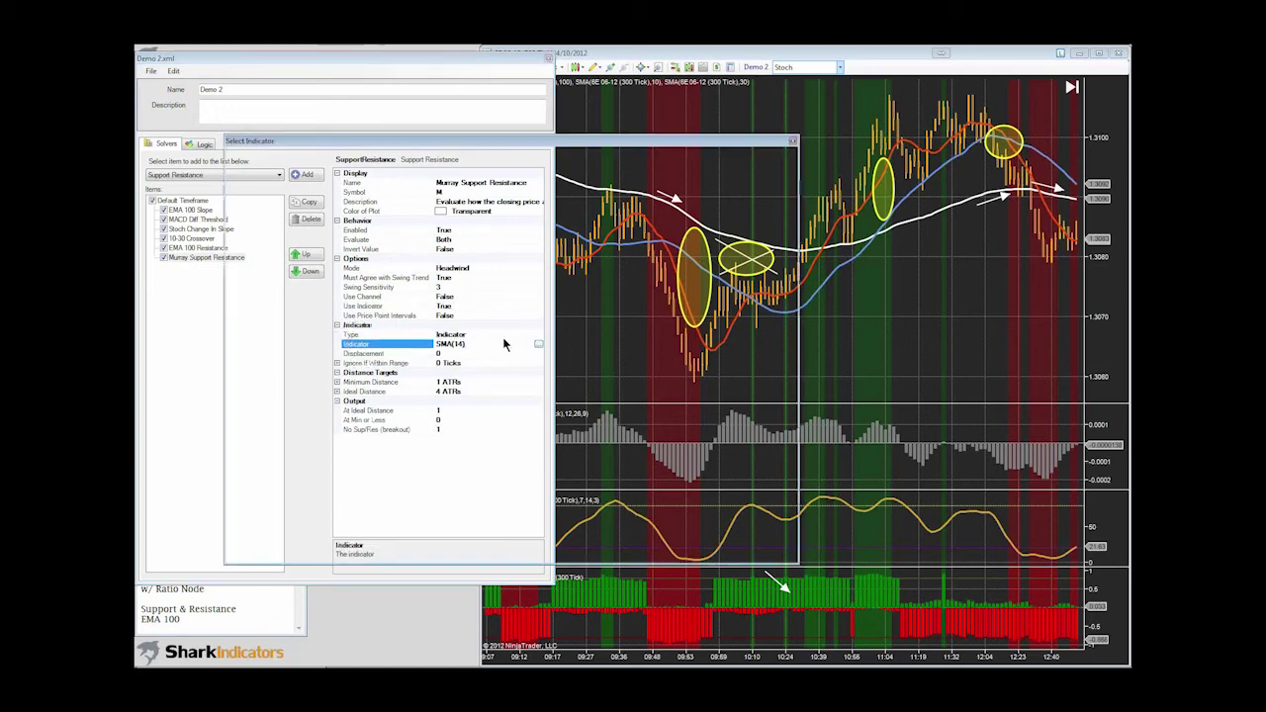
# - Choose MurreyMath as the indicator for the Murray Support Resistance solver
pyautogui.click(262, 355)
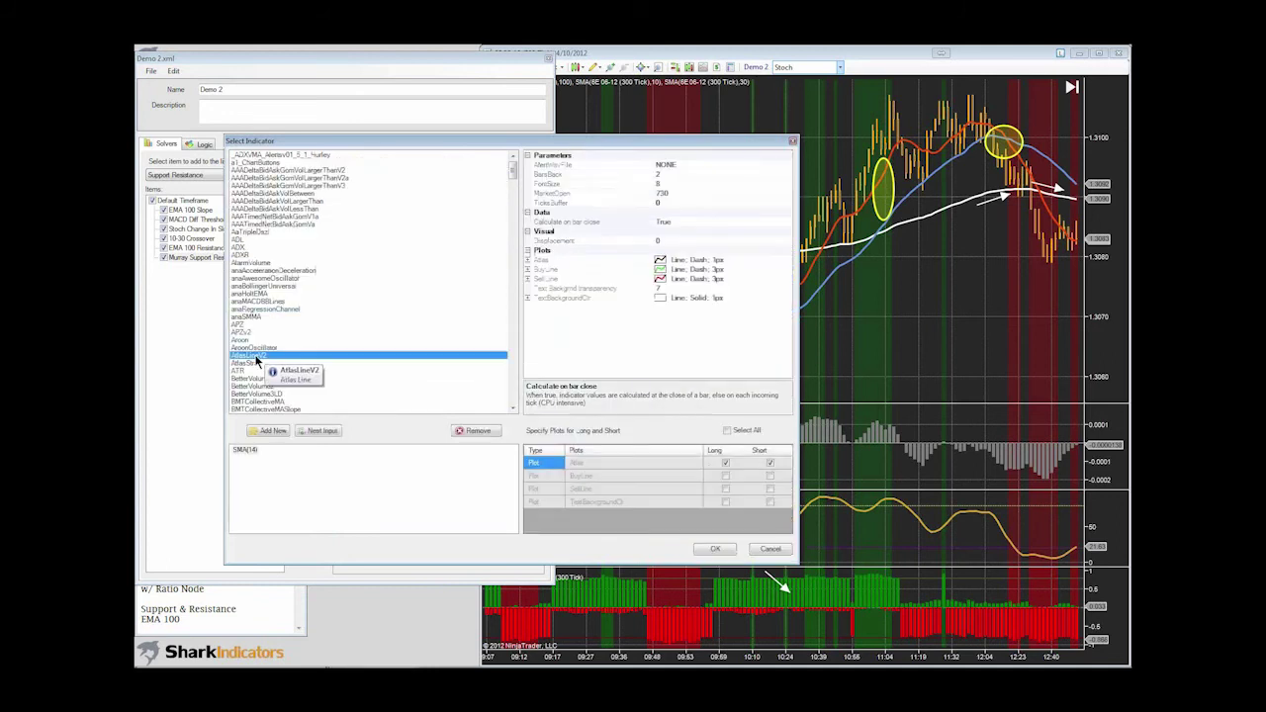
pyautogui.press('n')
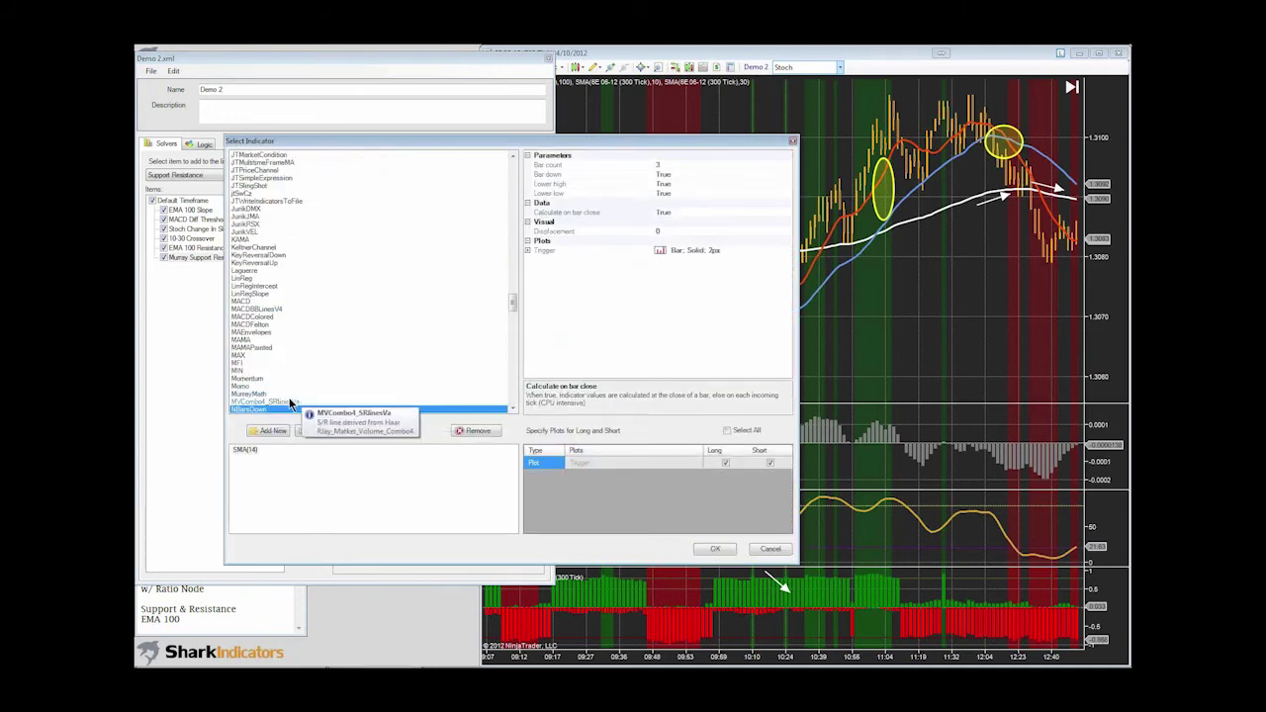
pyautogui.click(252, 394)
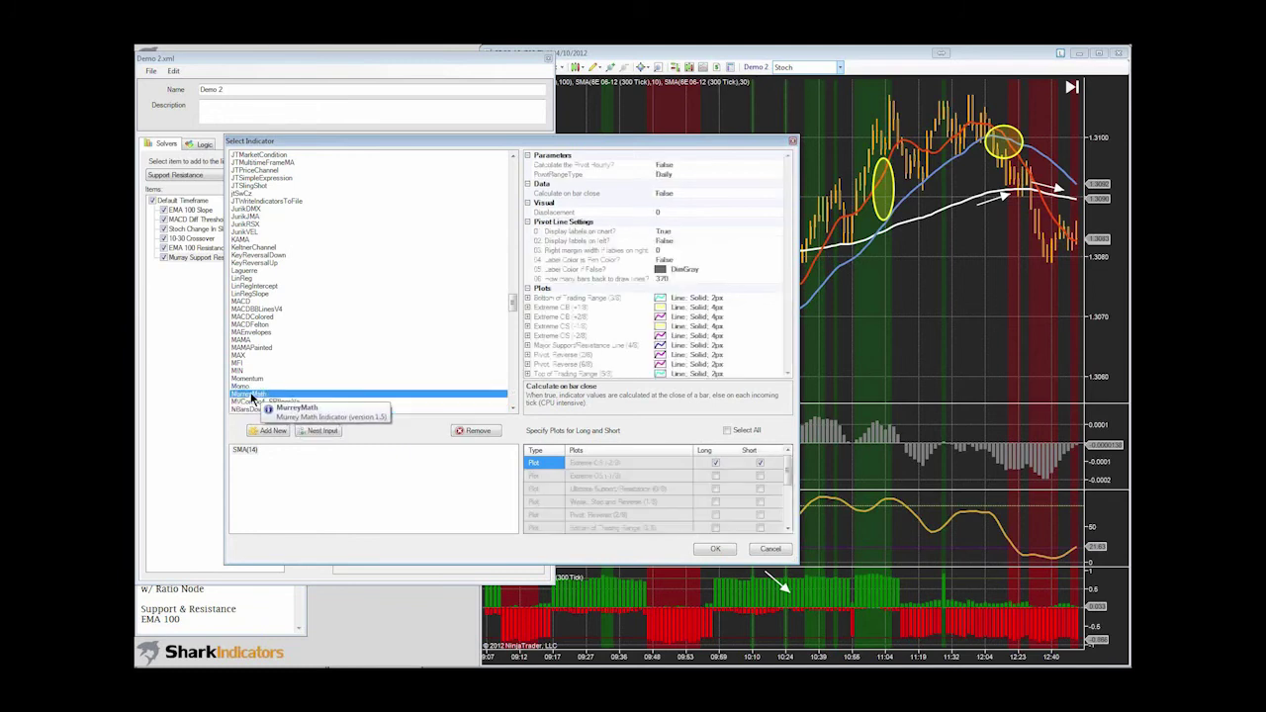
# - Enable MurreyMath's Extreme OS (-1/8), Ultimate Support/Resistance (0/8), Pivot, Reverse (2/8) and Bottom of Trading Range (3/8) plots for long and short
pyautogui.click(715, 478)
pyautogui.click(760, 477)
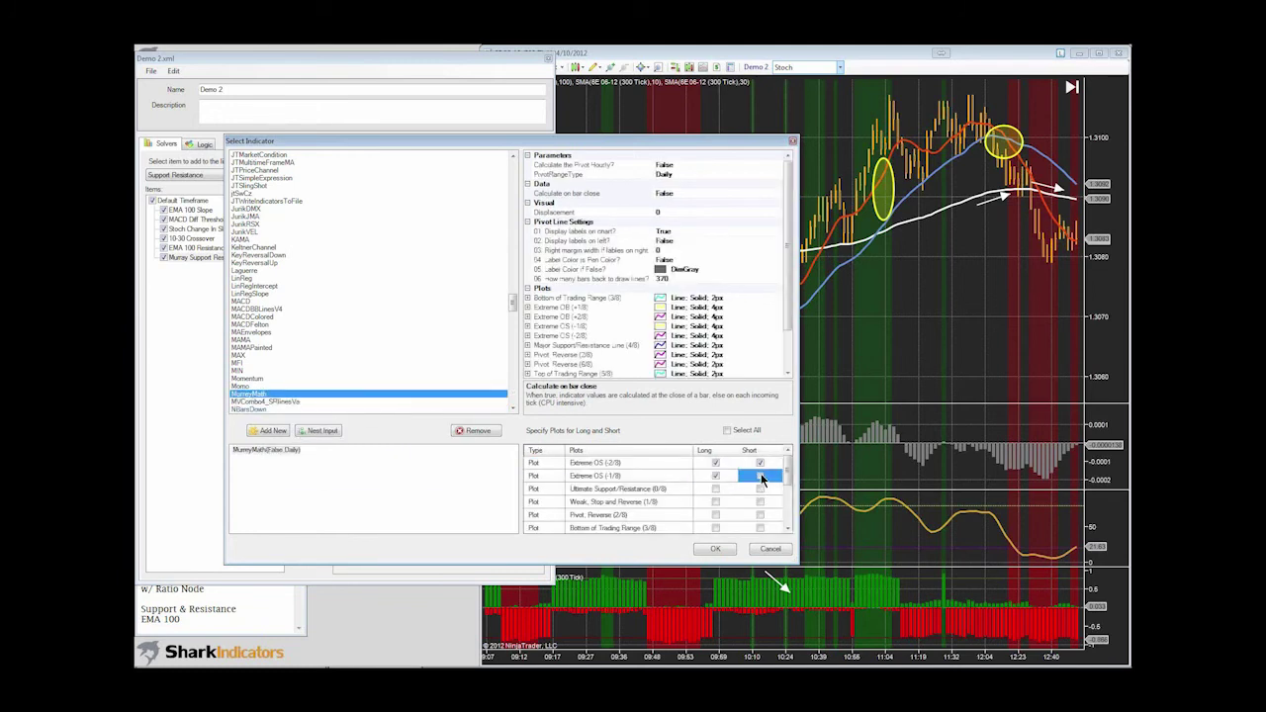
pyautogui.click(716, 490)
pyautogui.click(716, 514)
pyautogui.click(760, 516)
pyautogui.moveTo(787, 473); pyautogui.dragTo(788, 493)
pyautogui.click(760, 488)
pyautogui.click(717, 488)
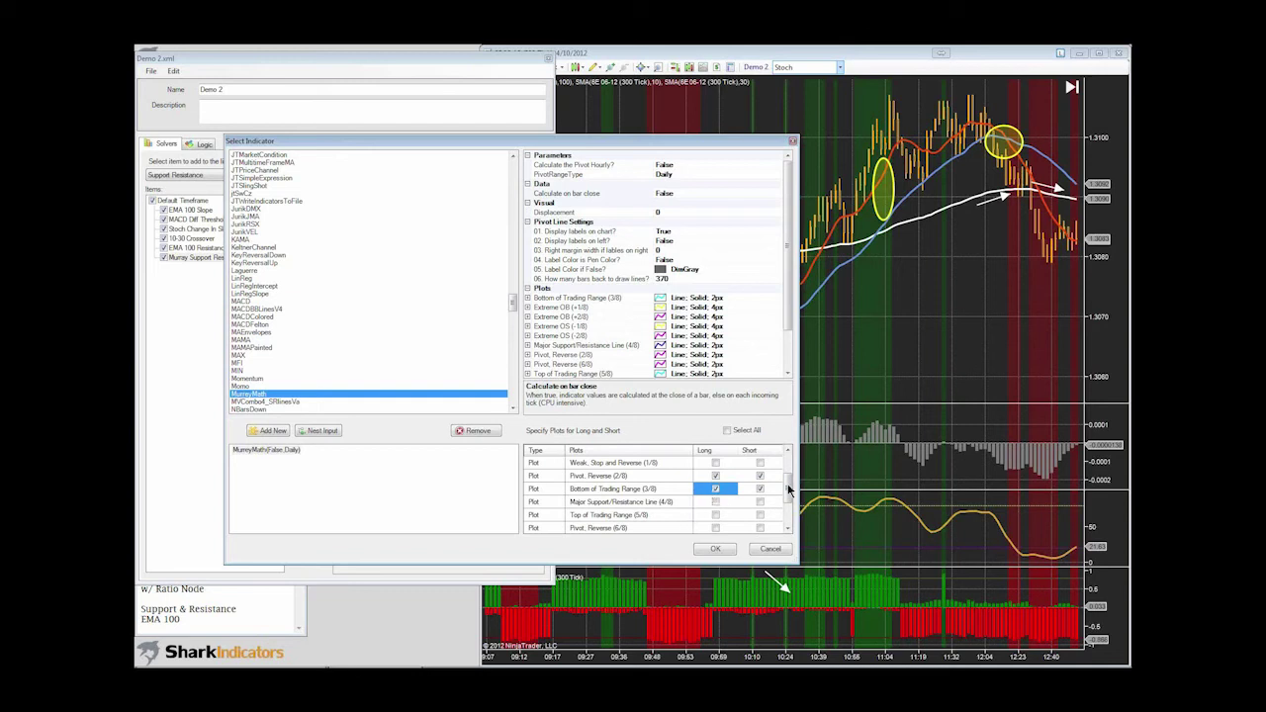
# - Enable all MurreyMath plots for both long and short and check the plot list
pyautogui.click(788, 451)
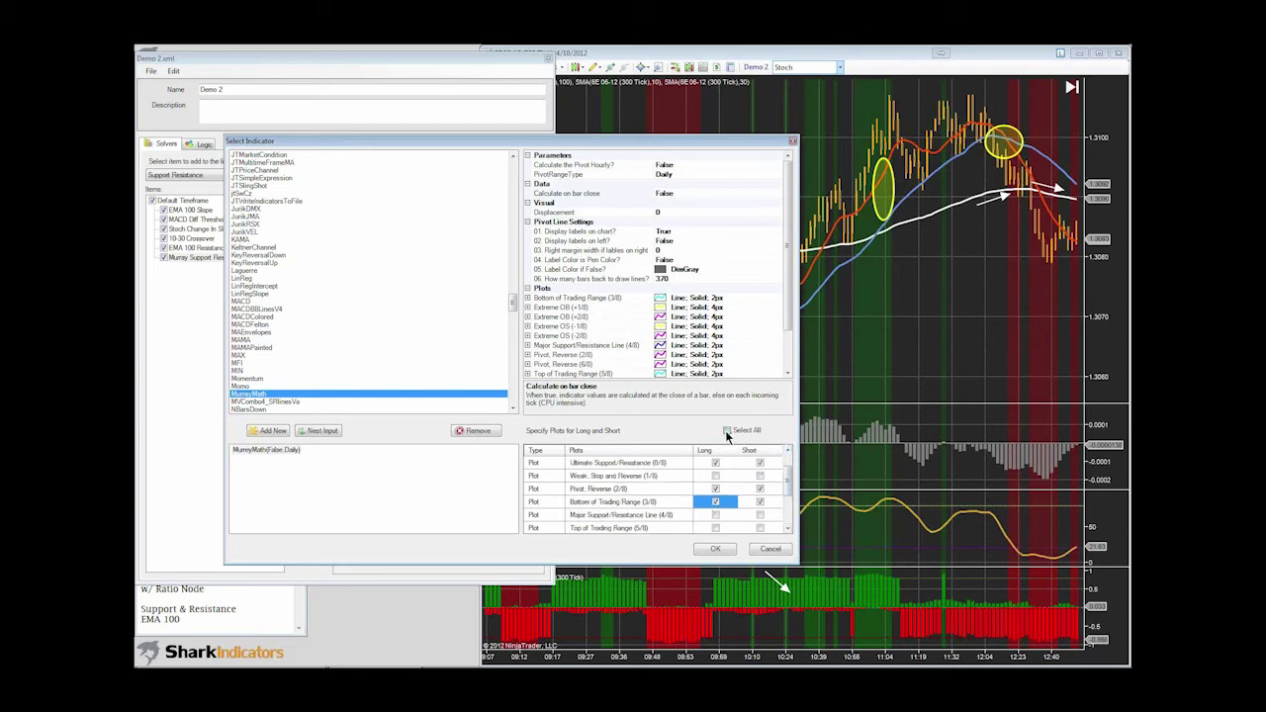
pyautogui.click(727, 431)
pyautogui.moveTo(790, 472); pyautogui.dragTo(787, 489)
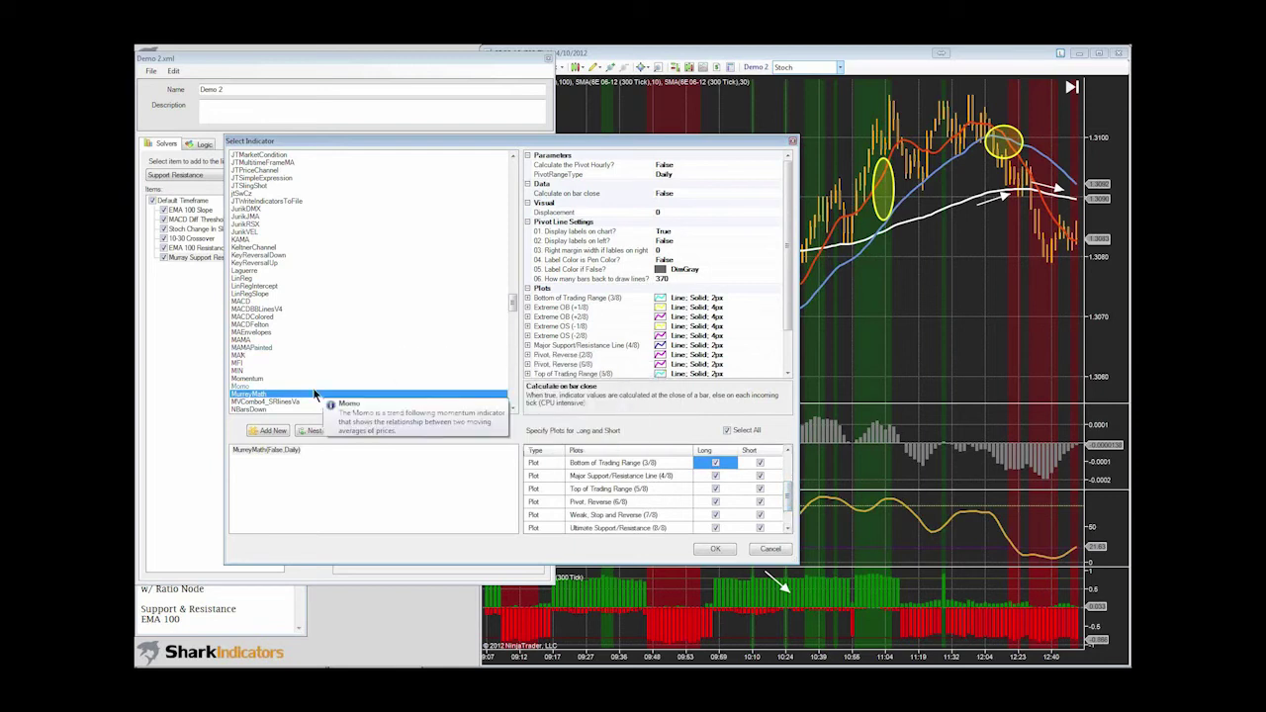
# - Assign WoodiesPivots as the solver's indicator in place of MurreyMath
pyautogui.click(244, 380)
pyautogui.press('w')
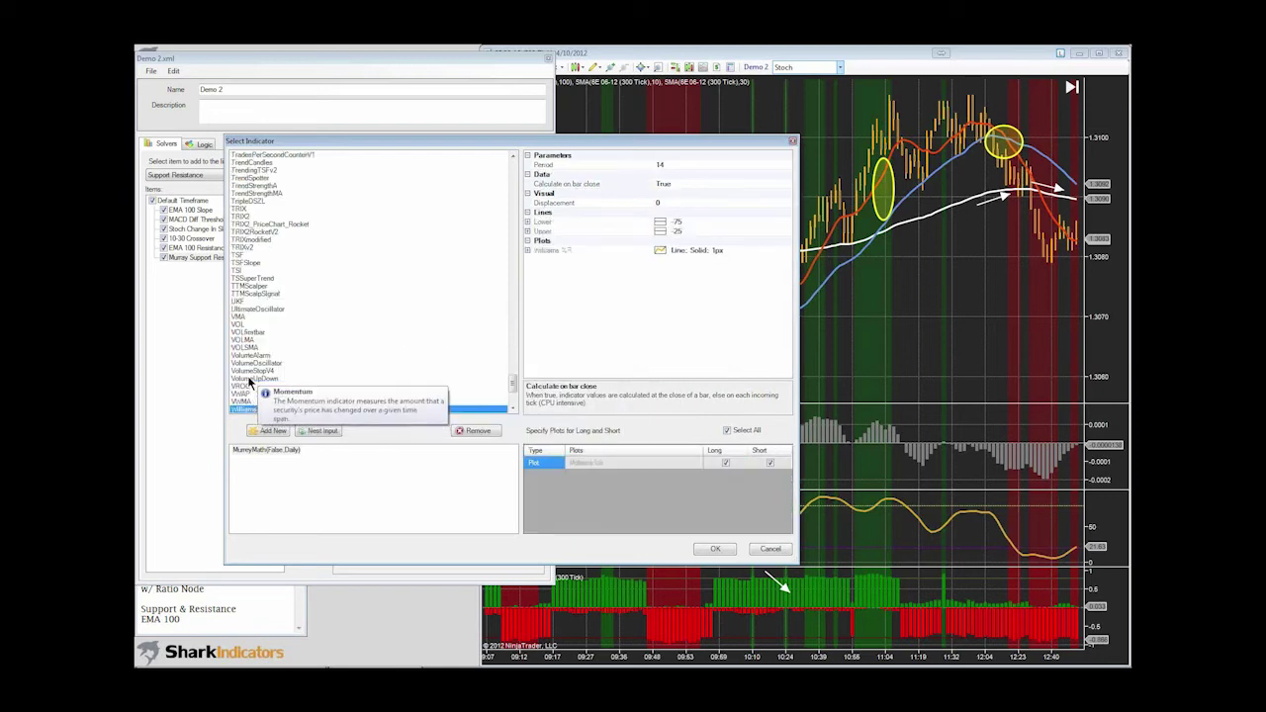
pyautogui.click(513, 410)
pyautogui.click(514, 409)
pyautogui.click(513, 410)
pyautogui.click(513, 409)
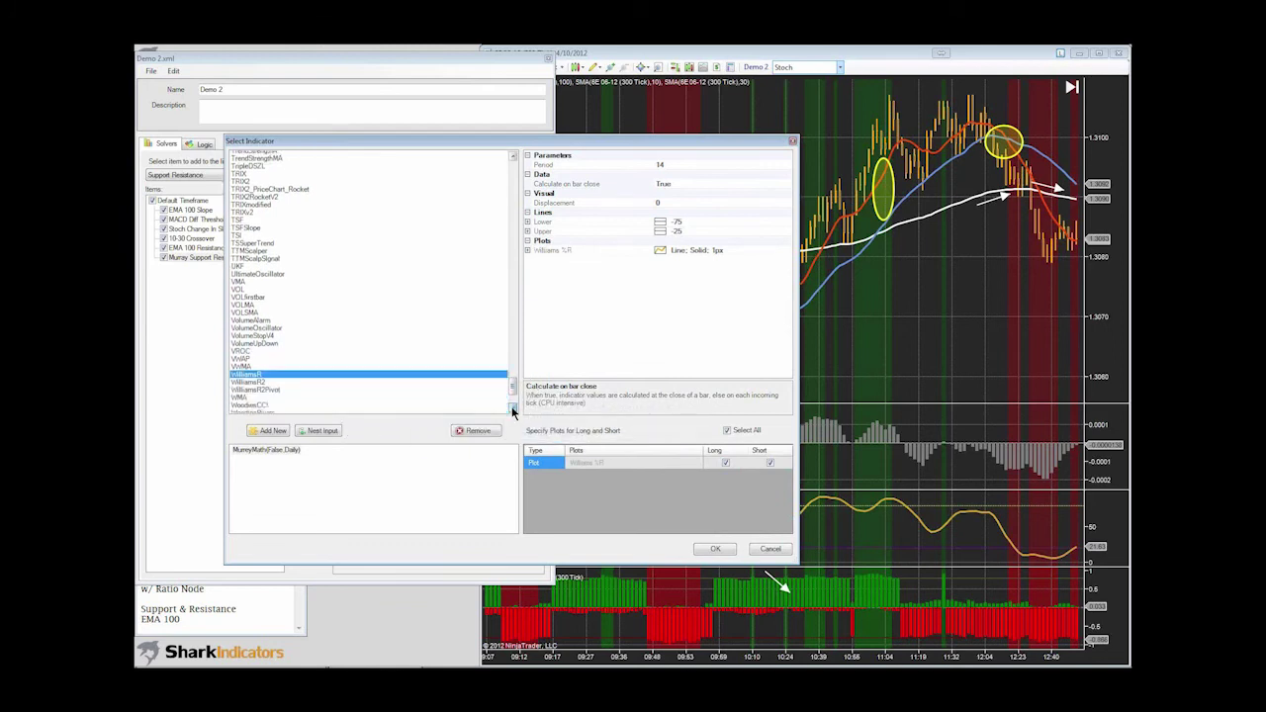
pyautogui.click(513, 410)
pyautogui.click(513, 409)
pyautogui.click(513, 410)
pyautogui.click(513, 410)
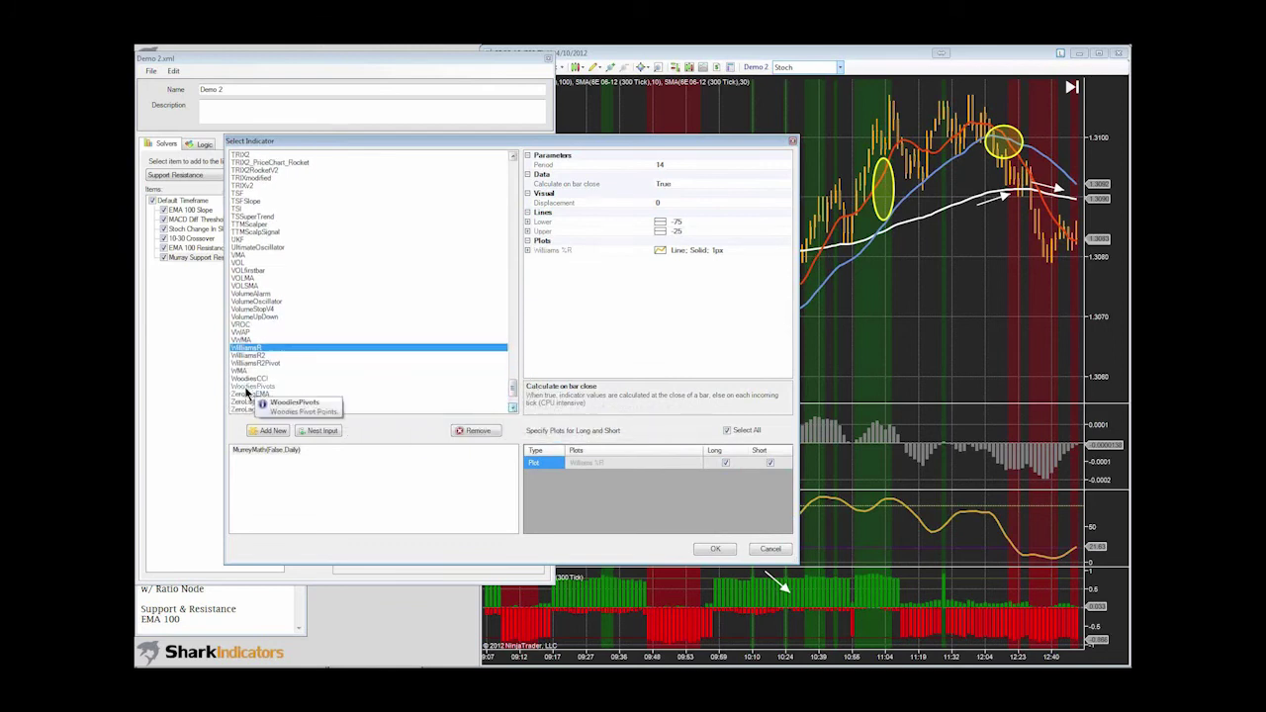
pyautogui.click(250, 387)
pyautogui.click(271, 431)
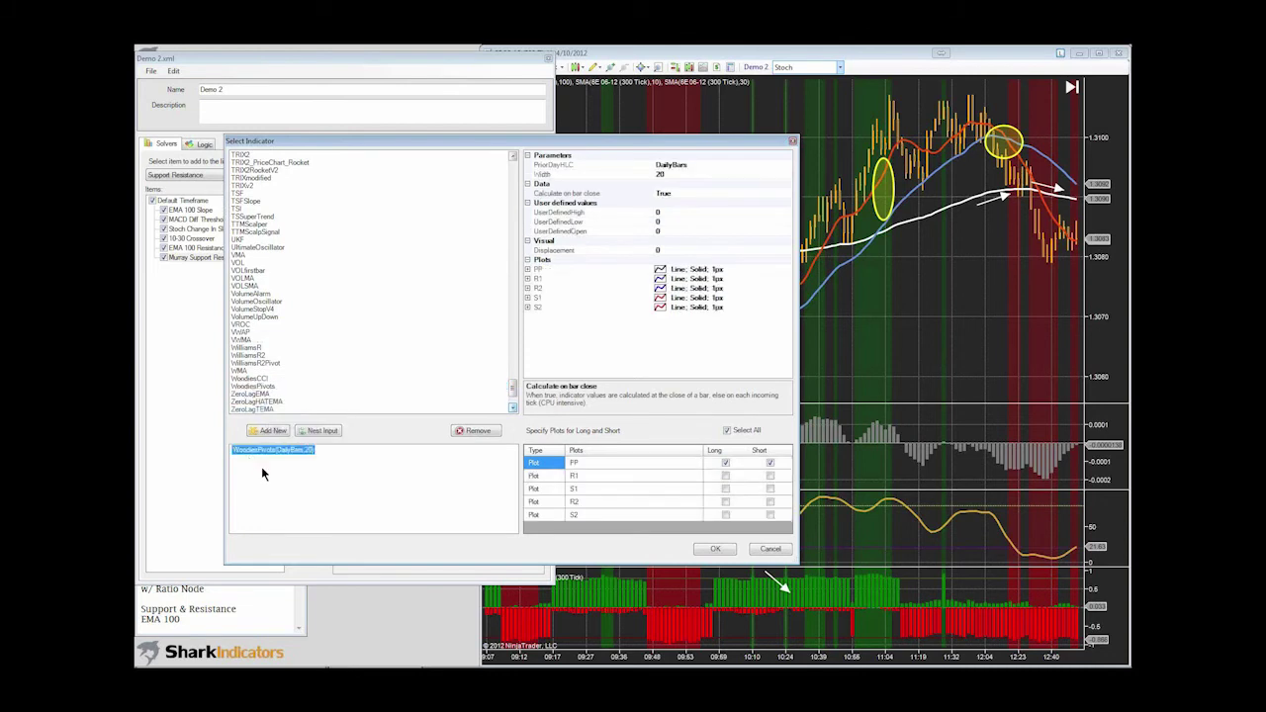
# - Enable all WoodiesPivots plots (PP, R1, S1, R2, S2) for long and short and accept the indicator selection
pyautogui.click(728, 432)
pyautogui.click(593, 477)
pyautogui.click(591, 489)
pyautogui.click(594, 515)
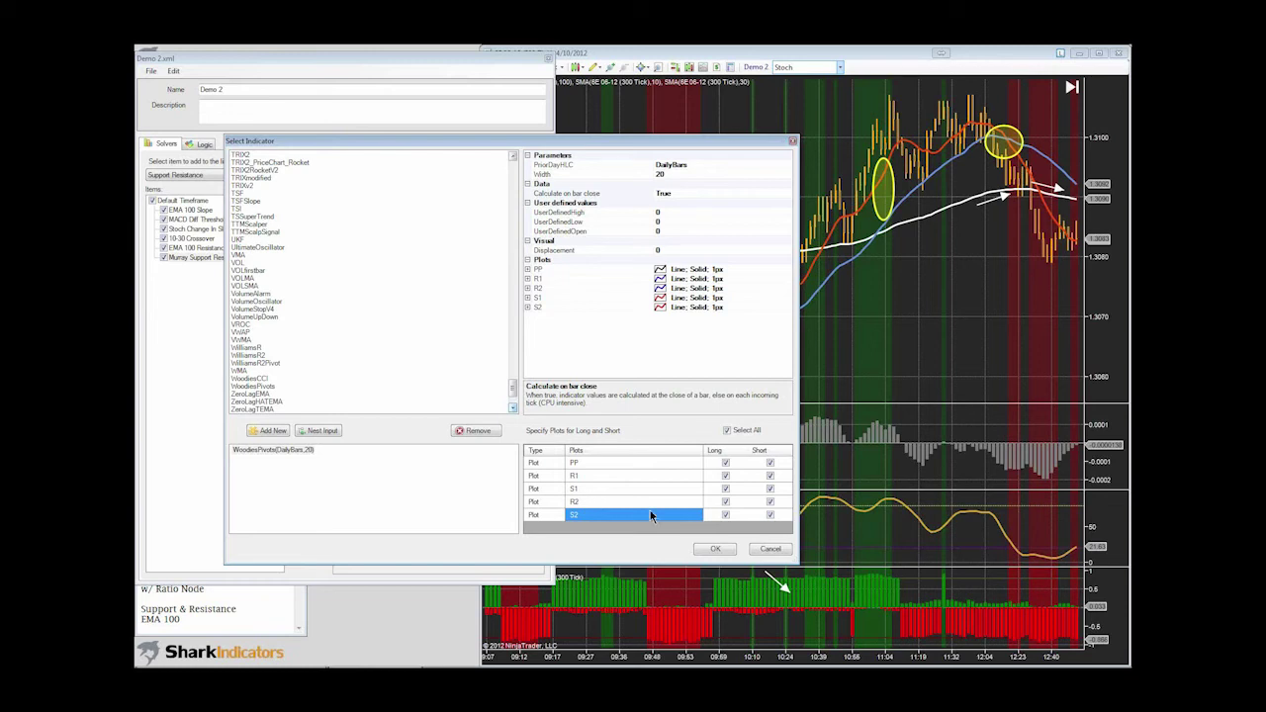
pyautogui.click(714, 549)
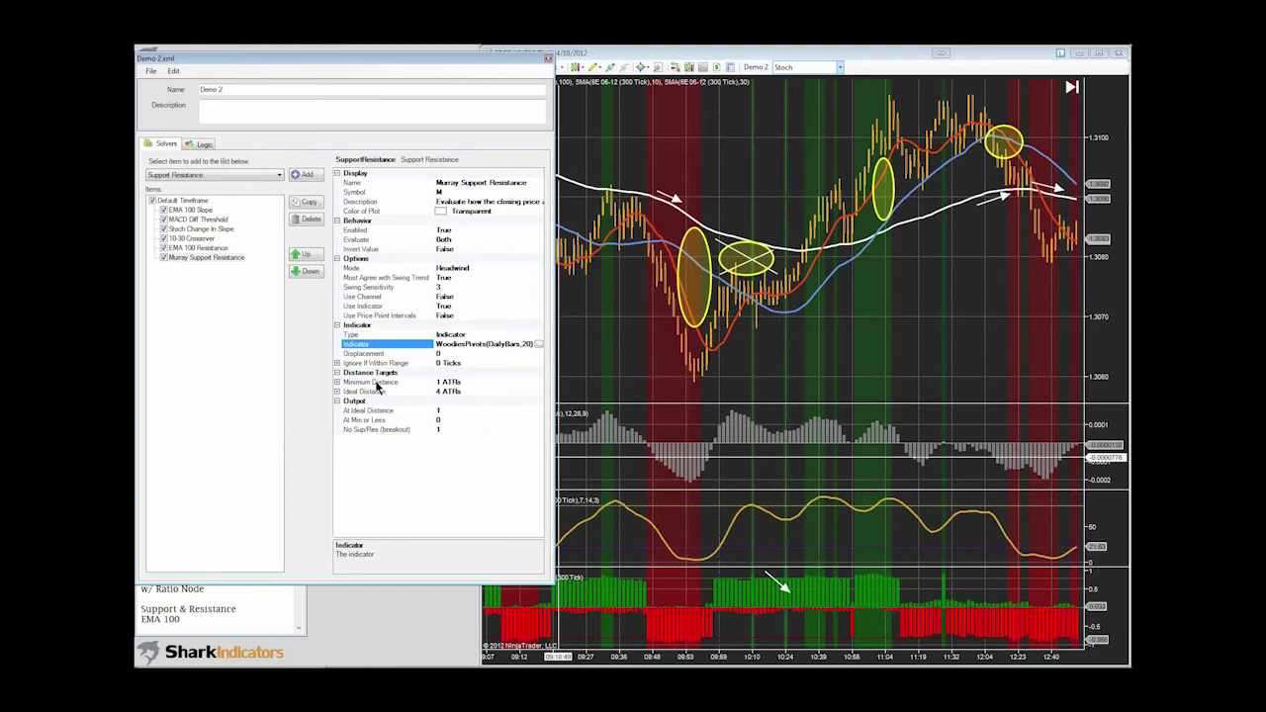
# - Set the solver's Minimum Distance to be measured in Ticks, keeping its value at 1
pyautogui.click(376, 385)
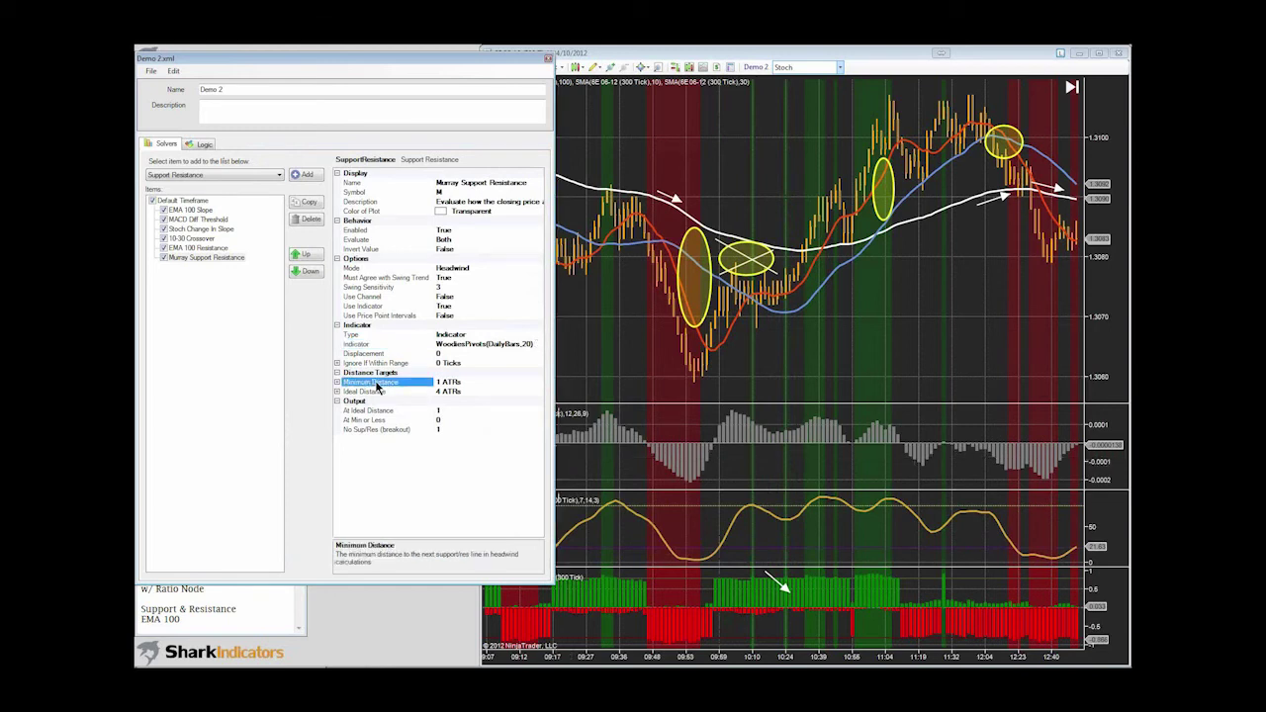
pyautogui.doubleClick(377, 385)
pyautogui.doubleClick(452, 400)
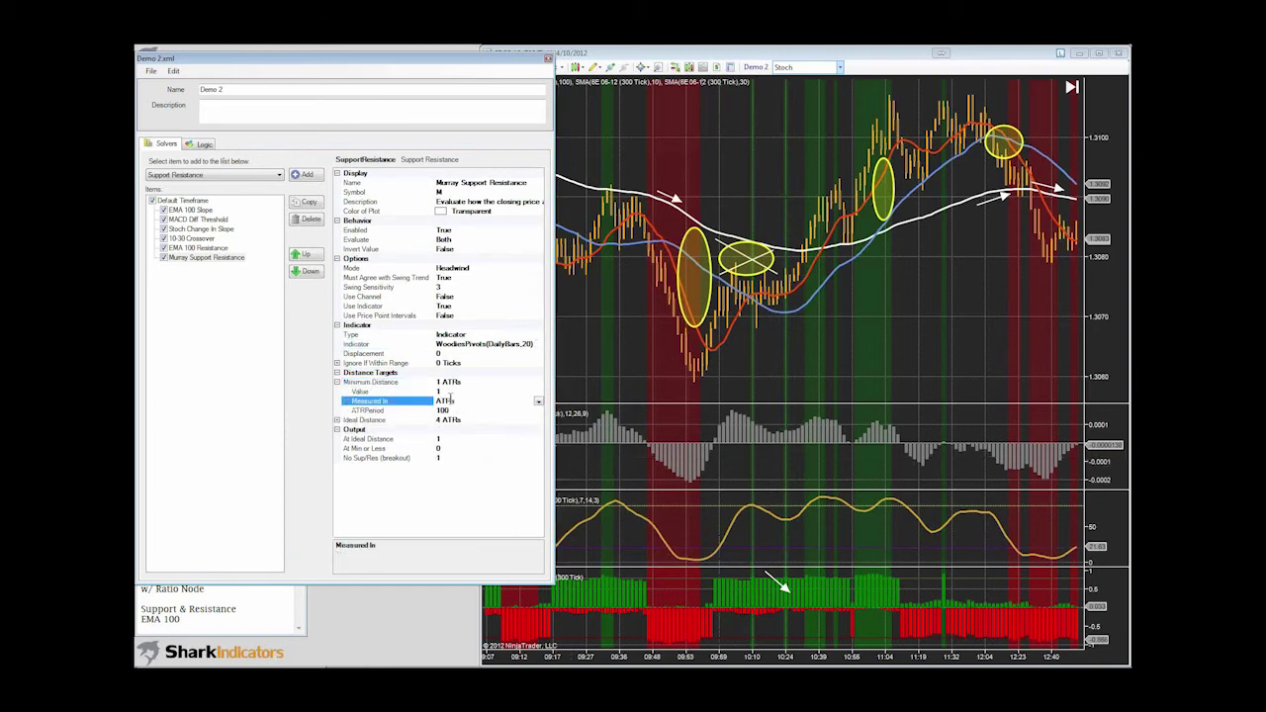
pyautogui.click(457, 394)
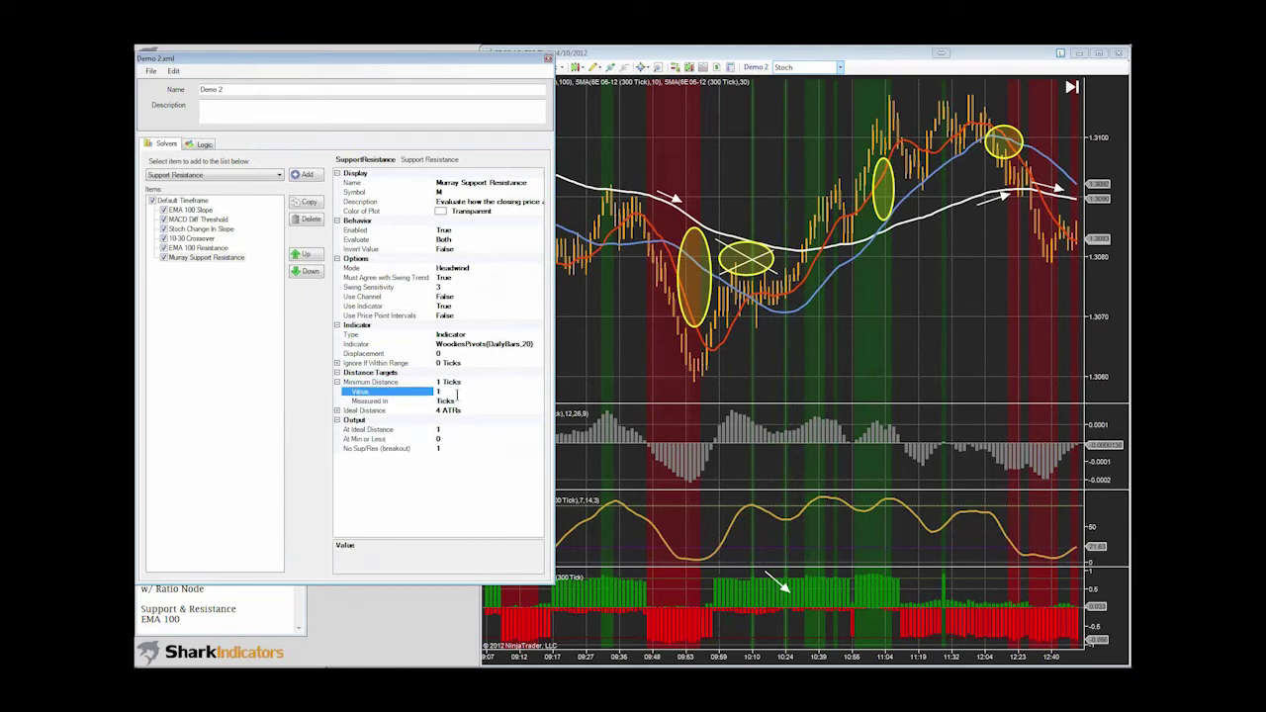
# - Set the solver's Ideal Distance to 10, measured in Ticks
pyautogui.click(411, 413)
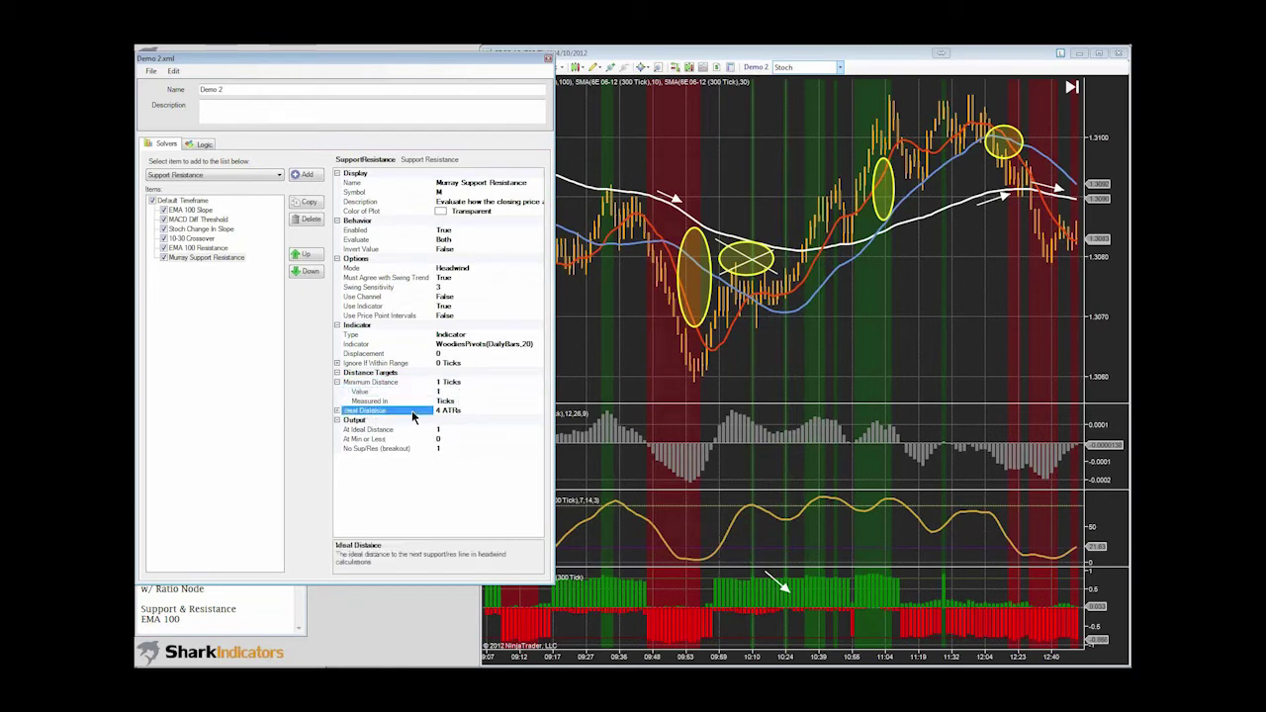
pyautogui.doubleClick(412, 411)
pyautogui.click(458, 428)
pyautogui.doubleClick(458, 429)
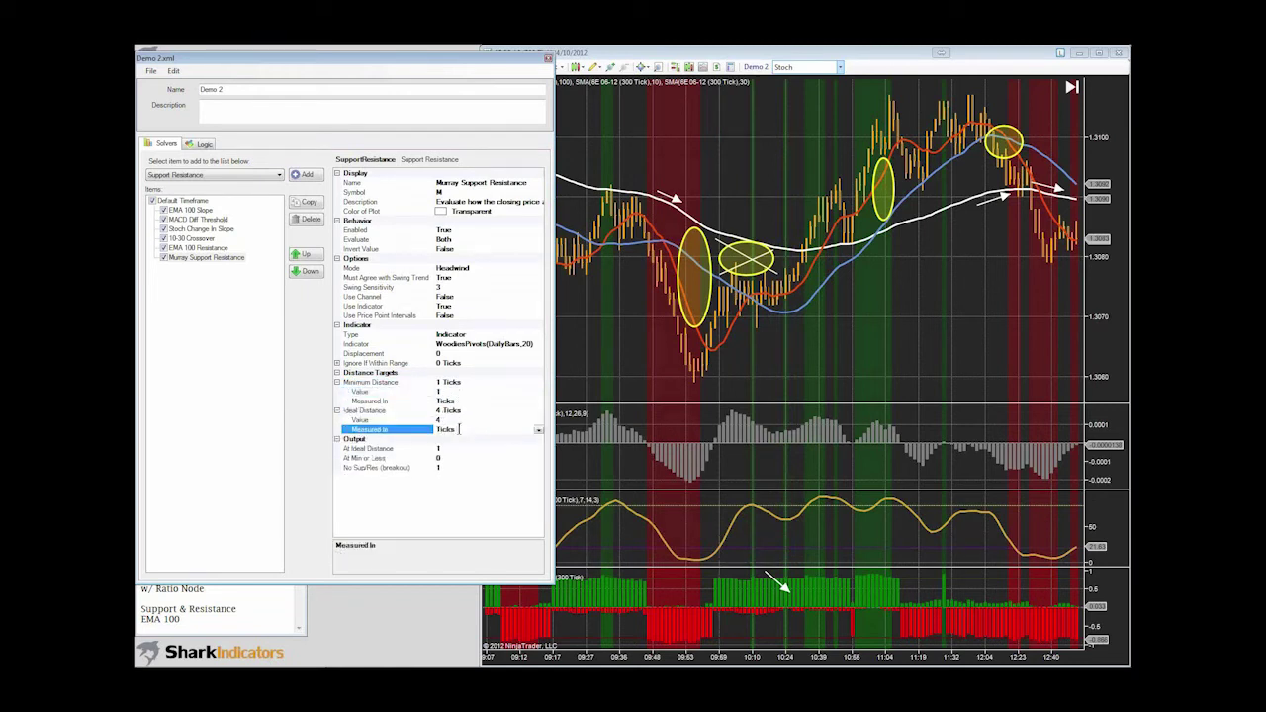
pyautogui.click(451, 422)
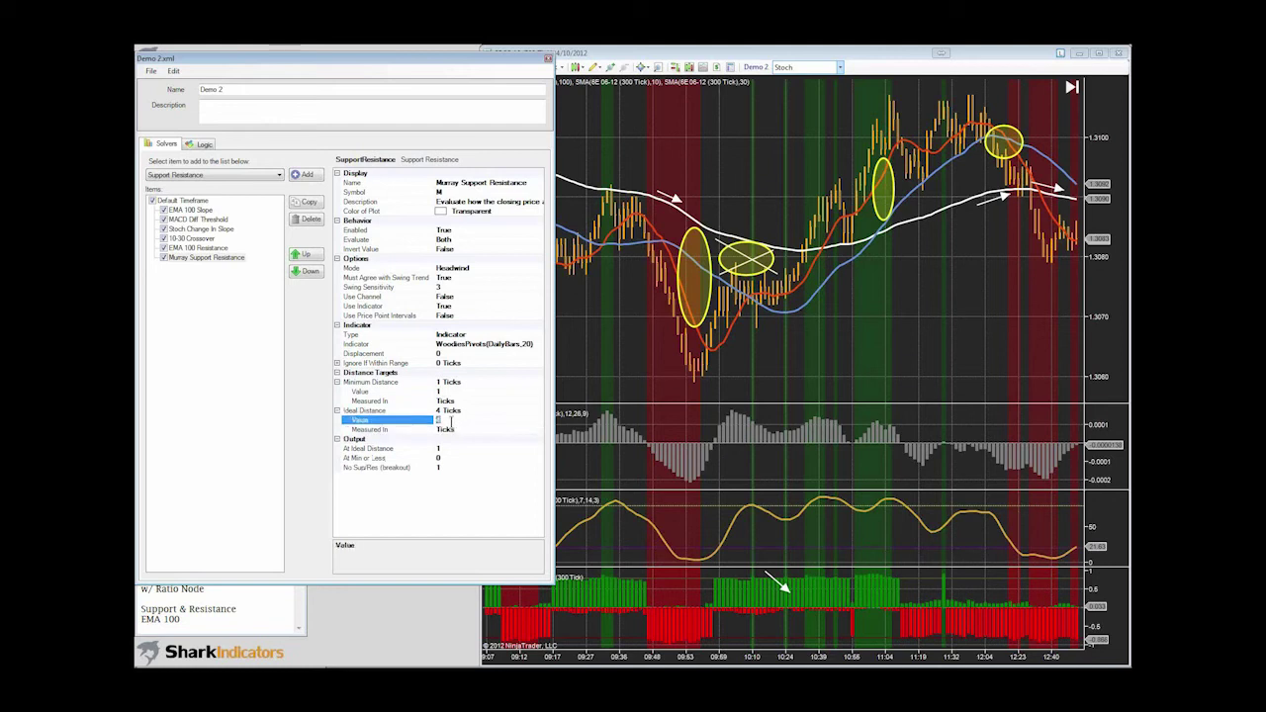
pyautogui.write('10')
pyautogui.click(248, 421)
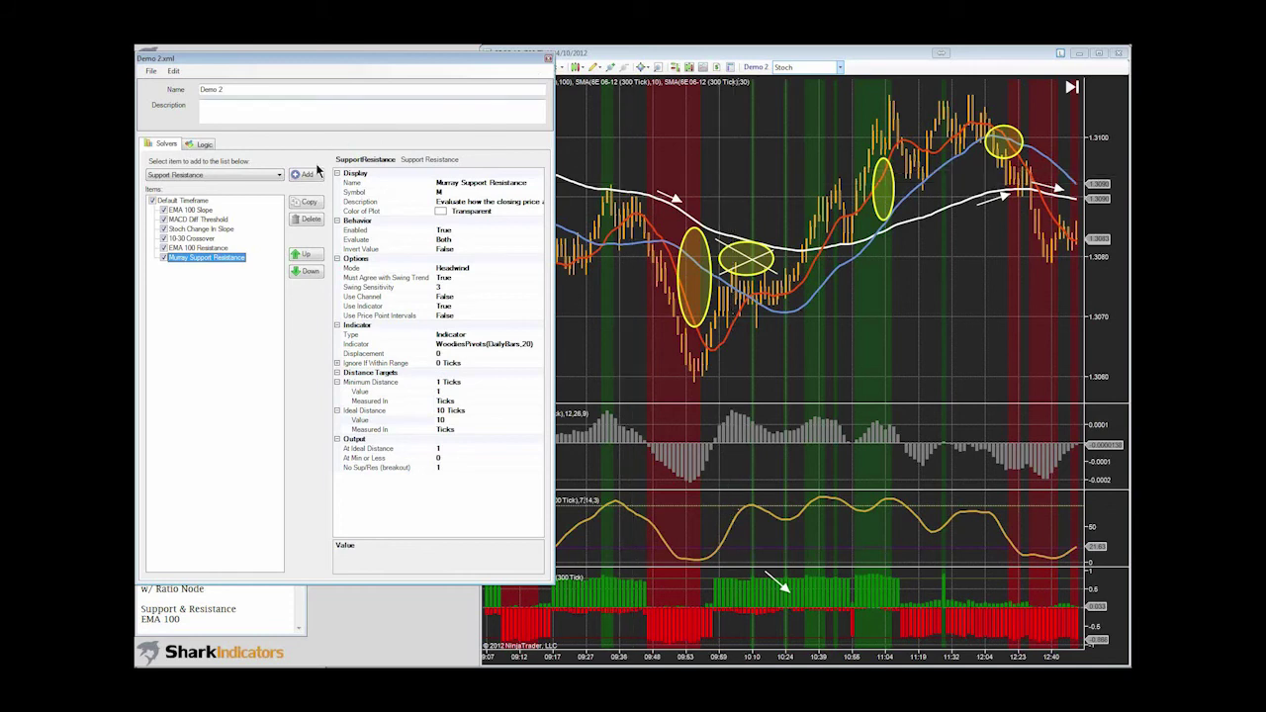
# - Rename the Murray Support Resistance solver to Woodies Support Resistance and return to the Ratio logic
pyautogui.click(204, 143)
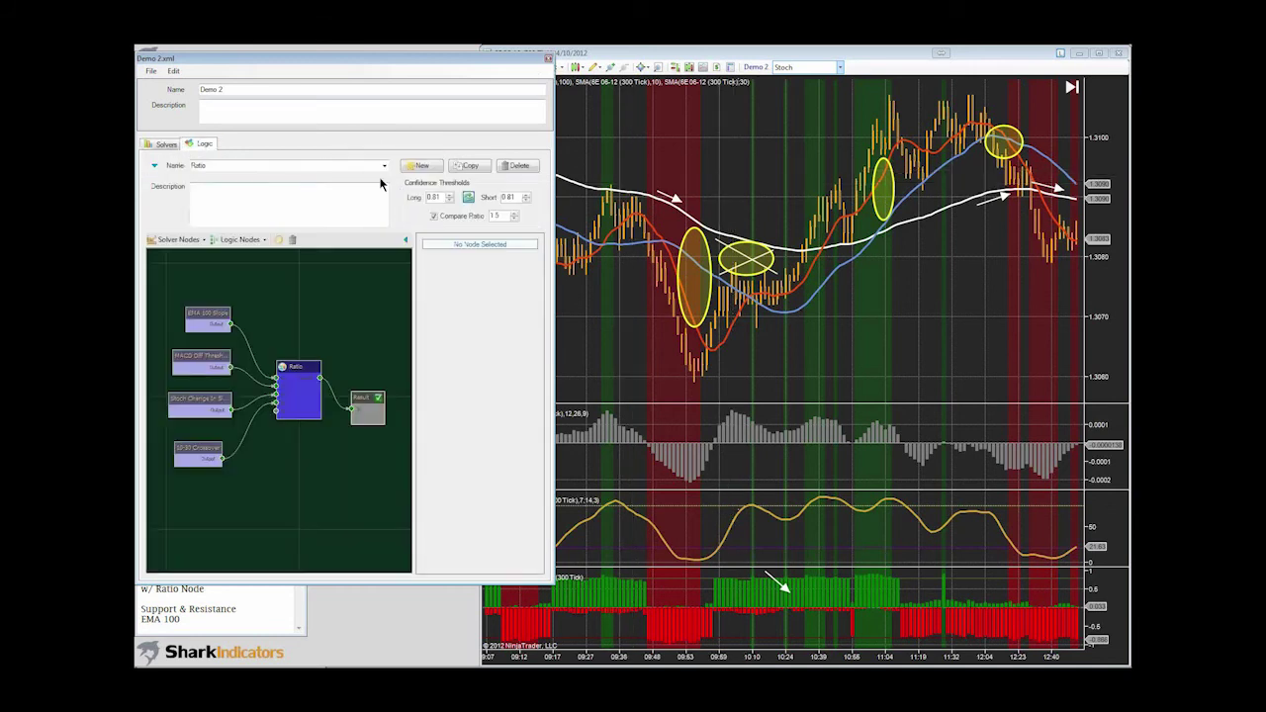
pyautogui.click(165, 143)
pyautogui.click(190, 257)
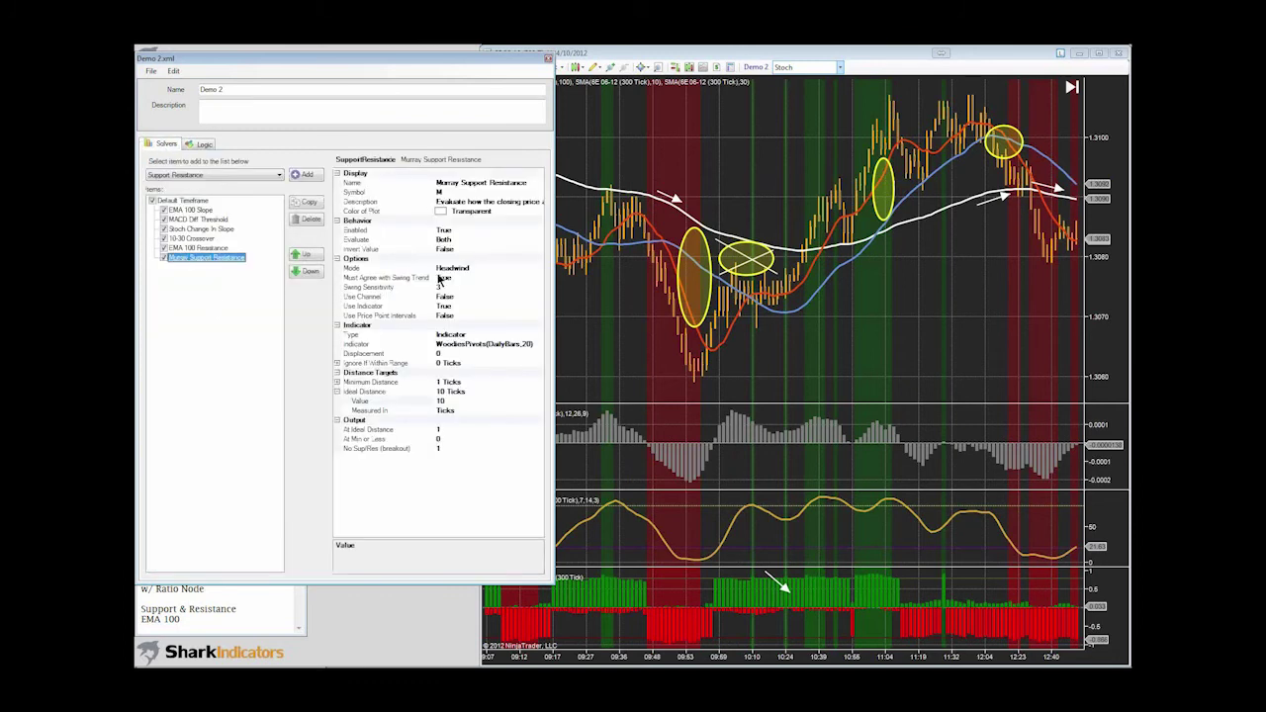
pyautogui.click(463, 346)
pyautogui.click(449, 184)
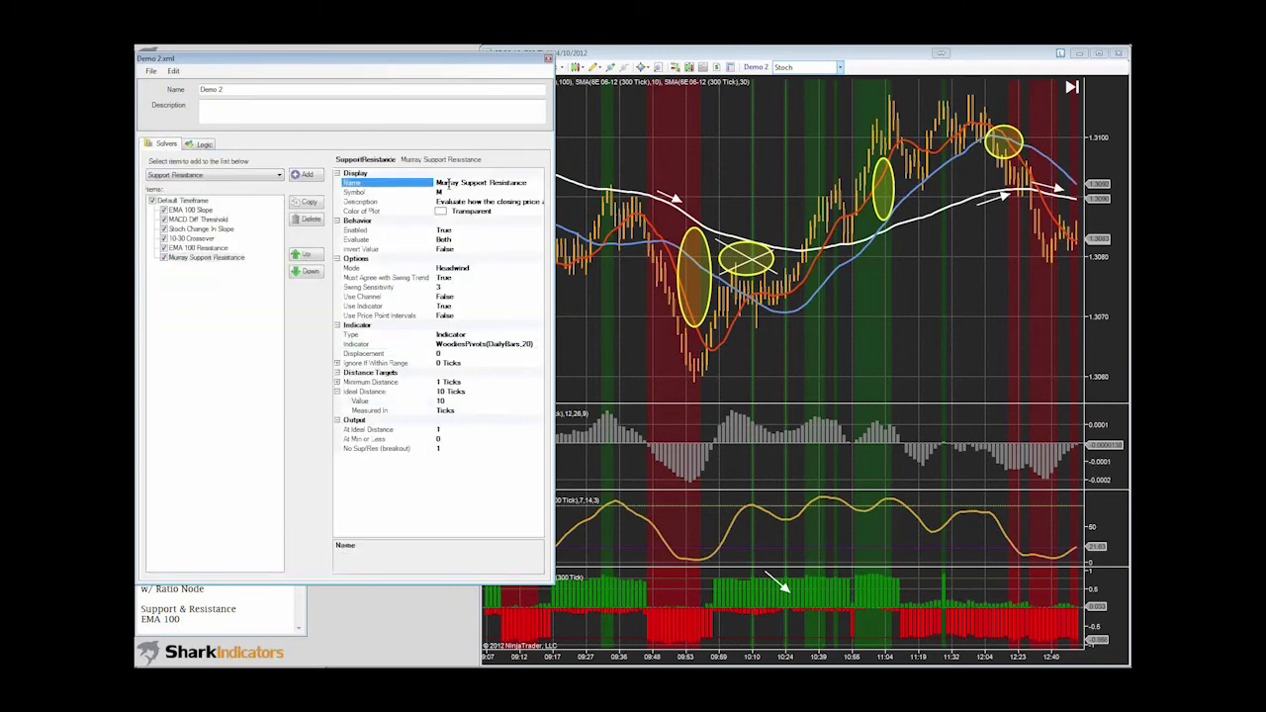
pyautogui.doubleClick(457, 183)
pyautogui.write('Woodies')
pyautogui.click(470, 203)
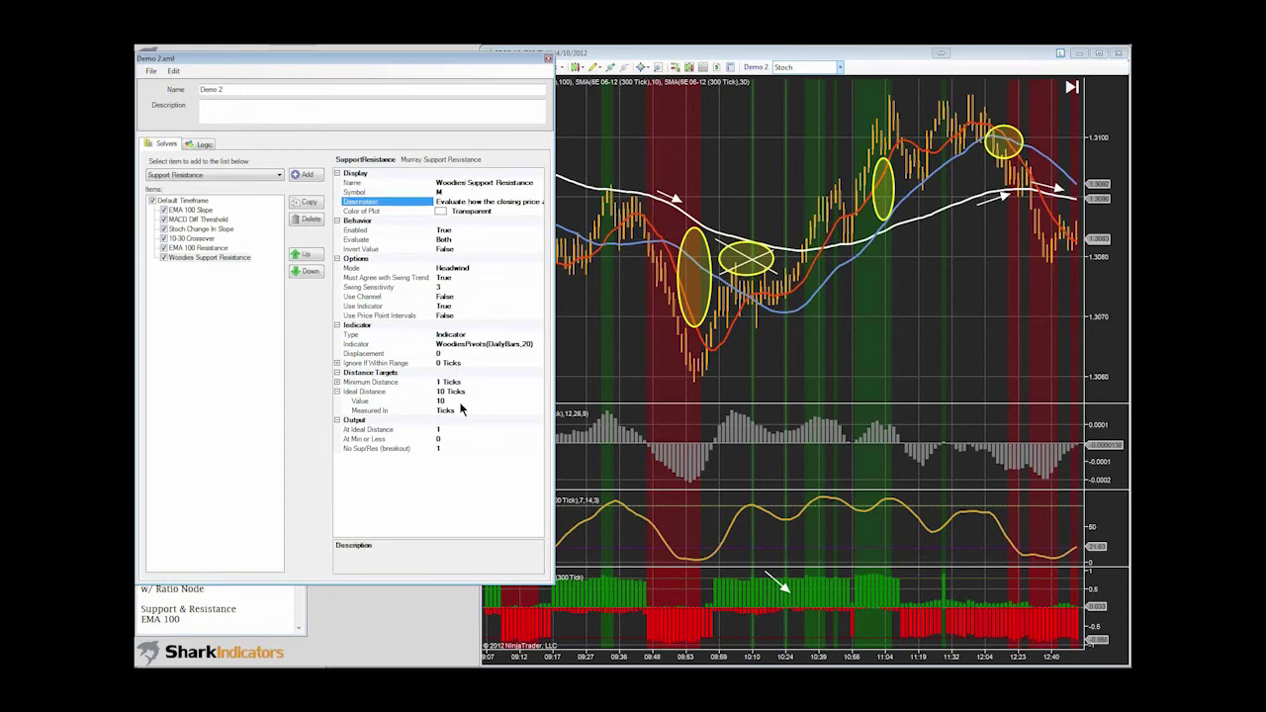
pyautogui.click(460, 266)
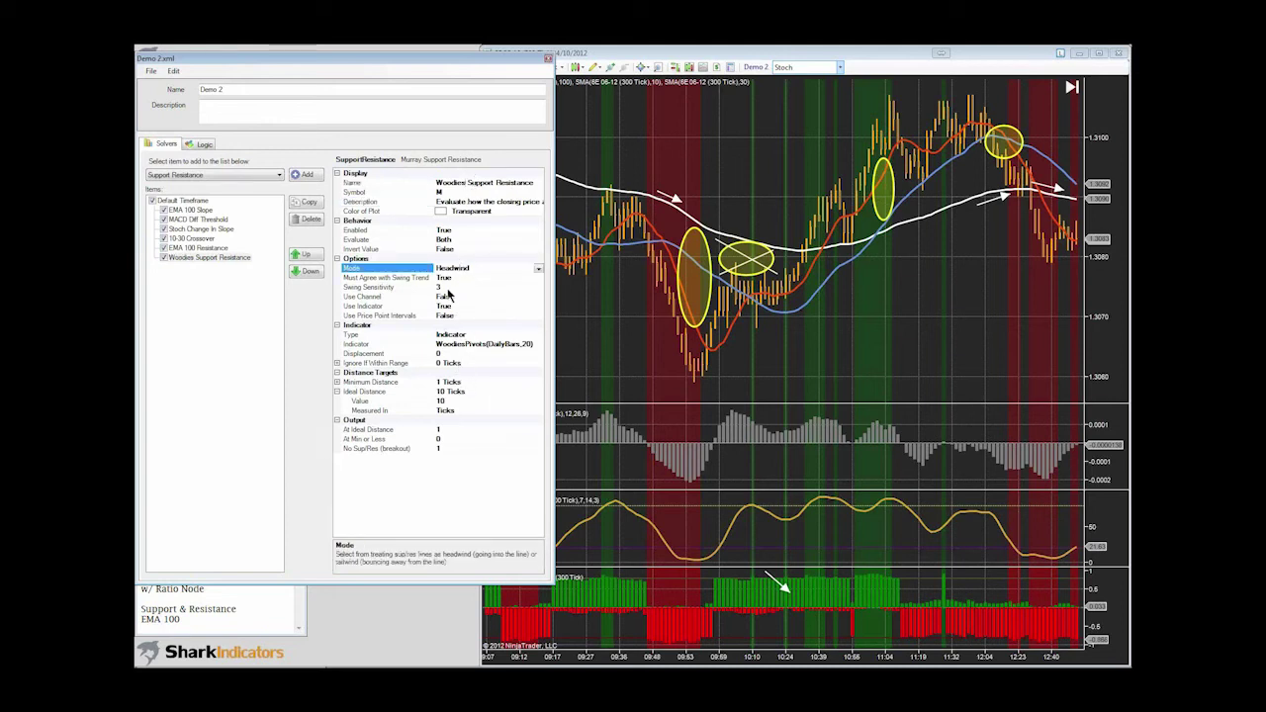
pyautogui.click(205, 144)
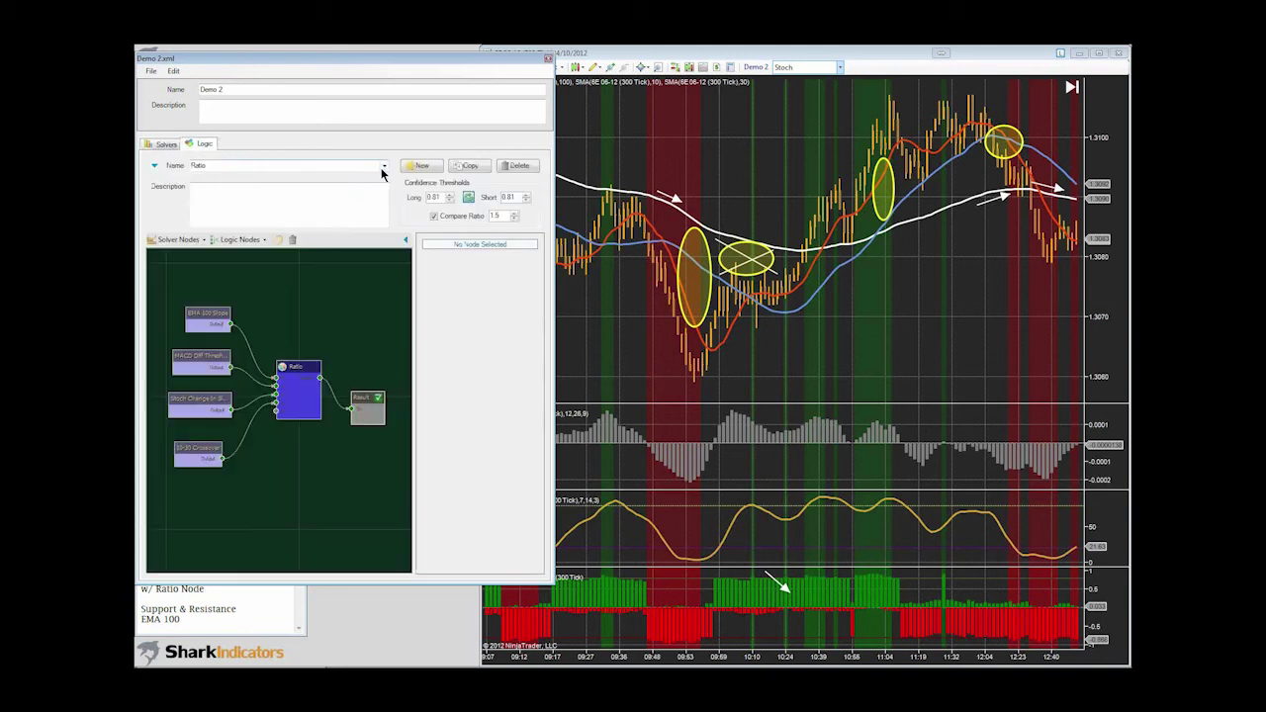
# - Create a new logic in the Demo 2 template and name it Woodies
pyautogui.click(428, 166)
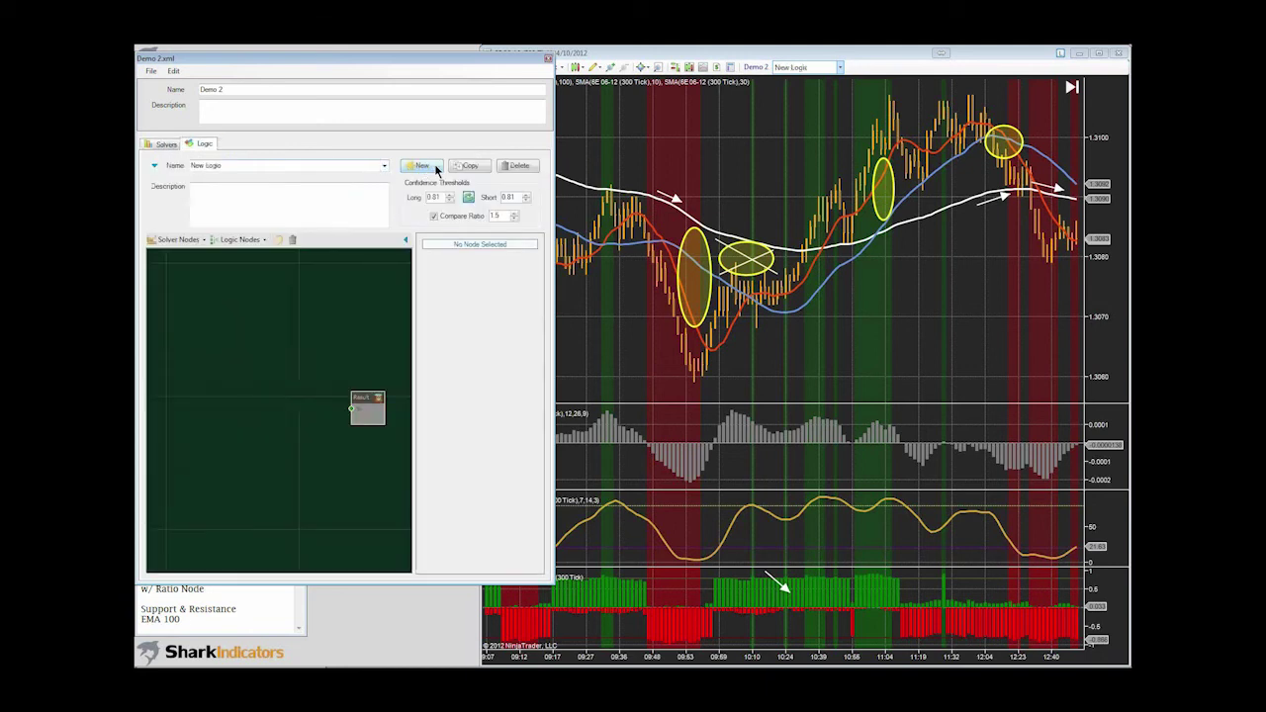
pyautogui.click(245, 162)
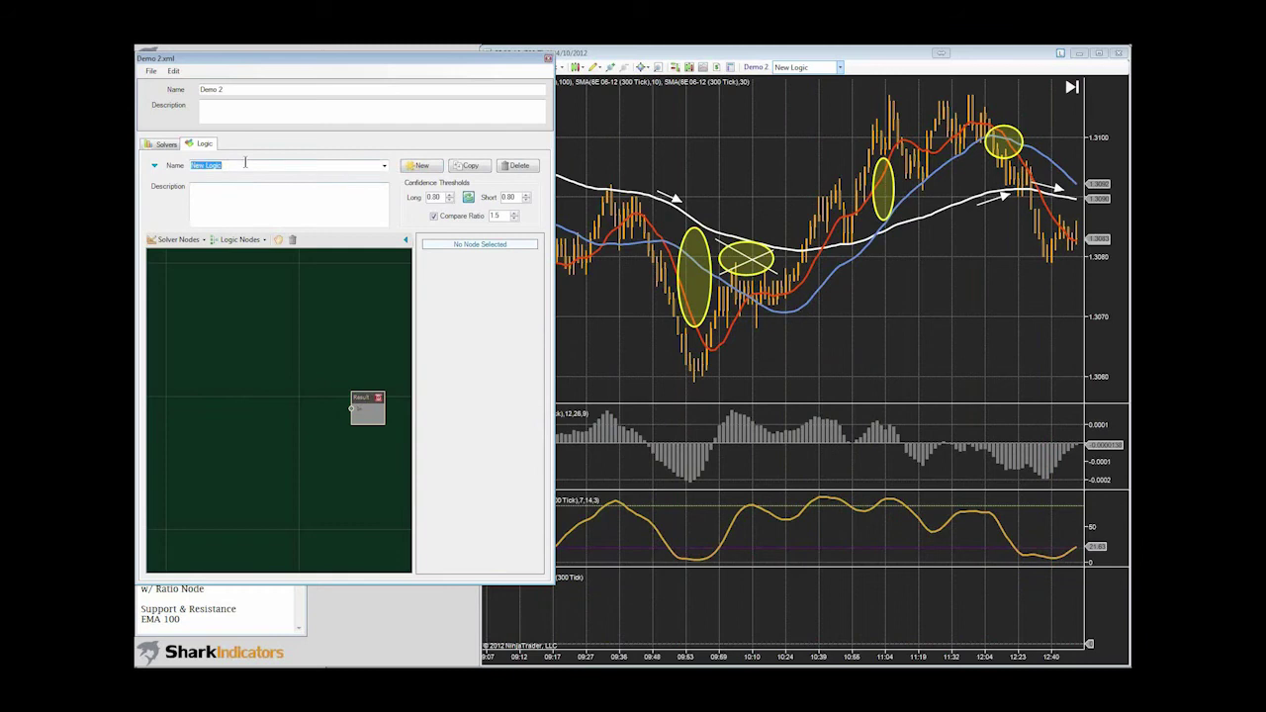
pyautogui.write('Woodies')
# - Add the Woodies Support Resistance solver node, connect its output to the Result node, and close the template editor
pyautogui.rightClick(246, 363)
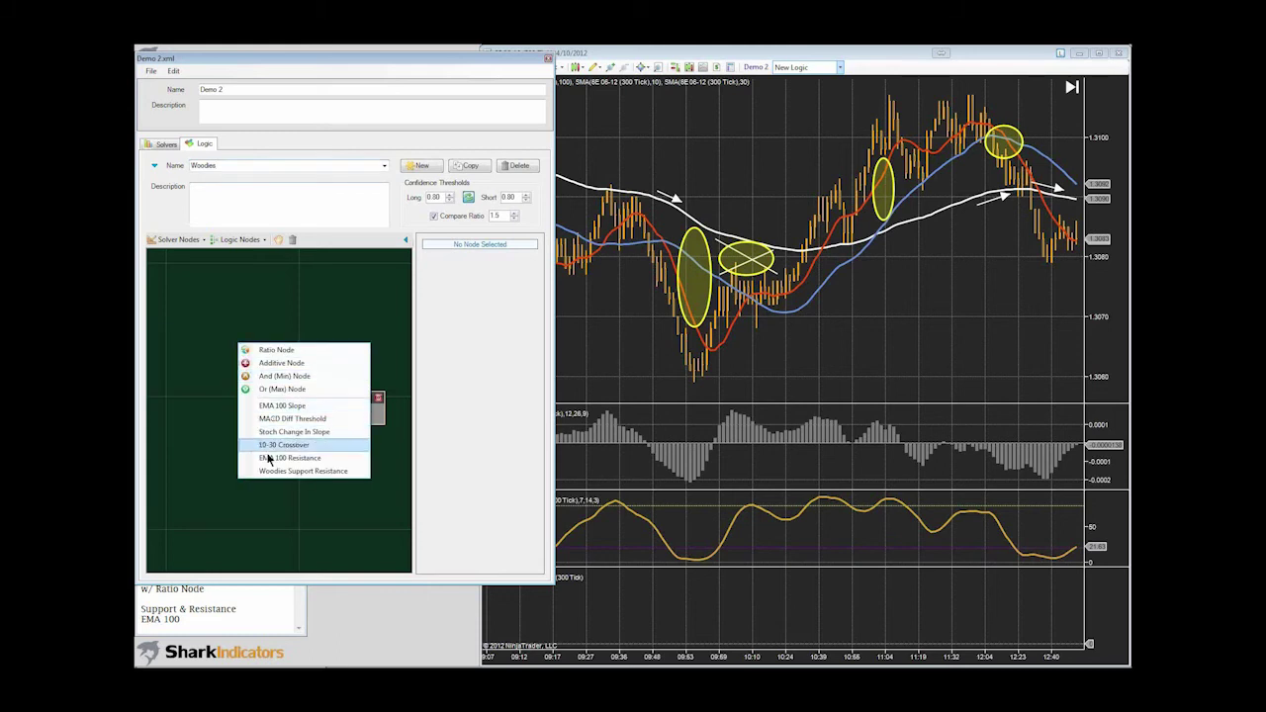
pyautogui.click(296, 471)
pyautogui.moveTo(303, 475); pyautogui.dragTo(248, 400)
pyautogui.moveTo(288, 412); pyautogui.dragTo(339, 421)
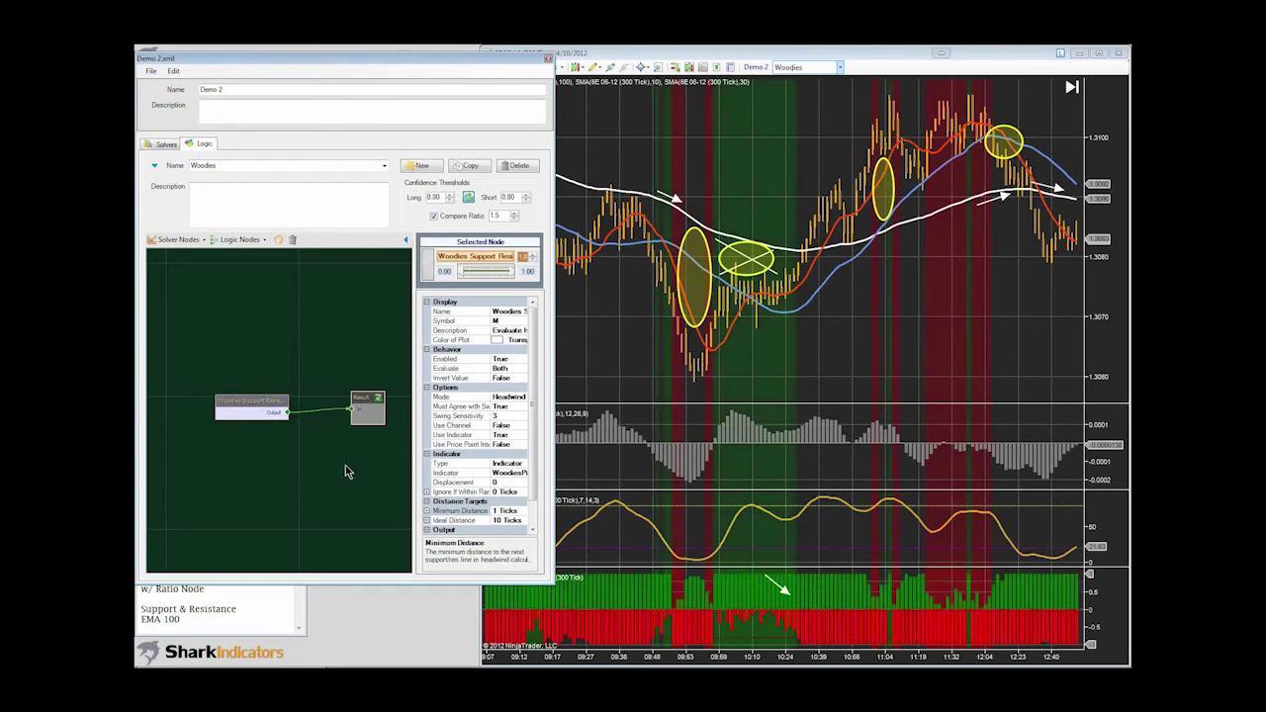
pyautogui.click(548, 58)
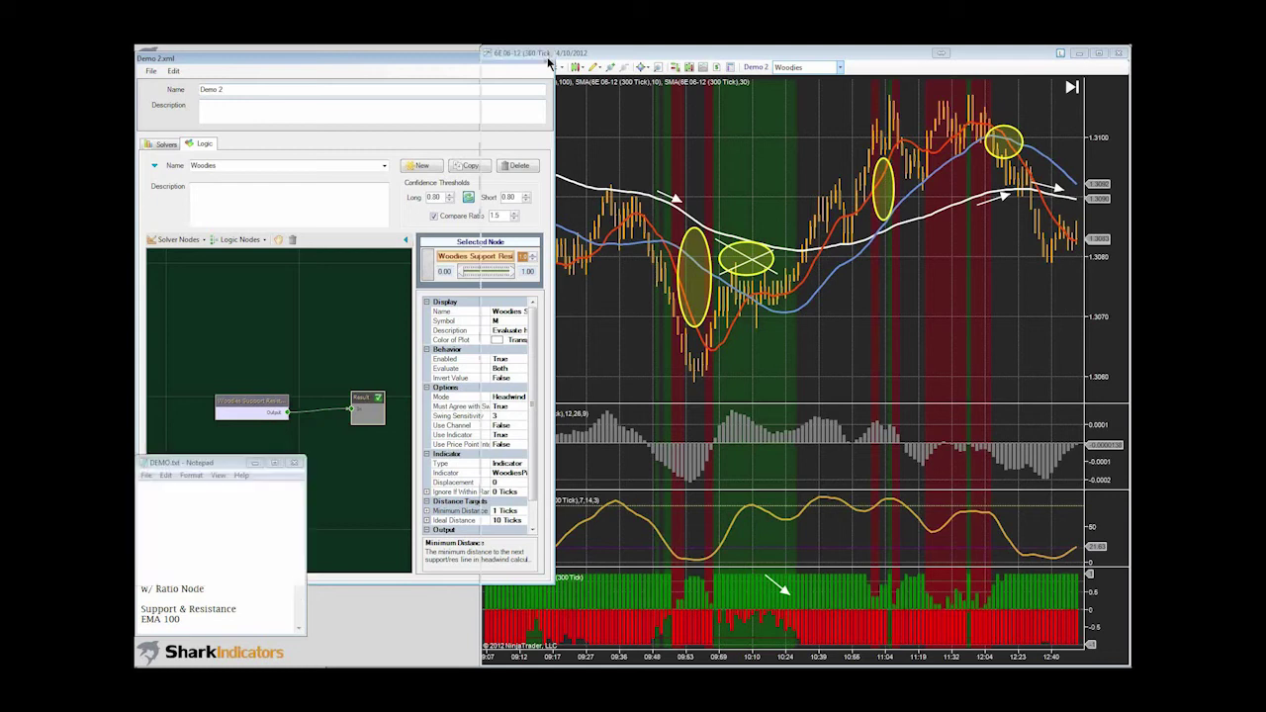
# - Add the WoodiesPivots indicator to the 6E 06-12 chart with its default settings
pyautogui.rightClick(598, 140)
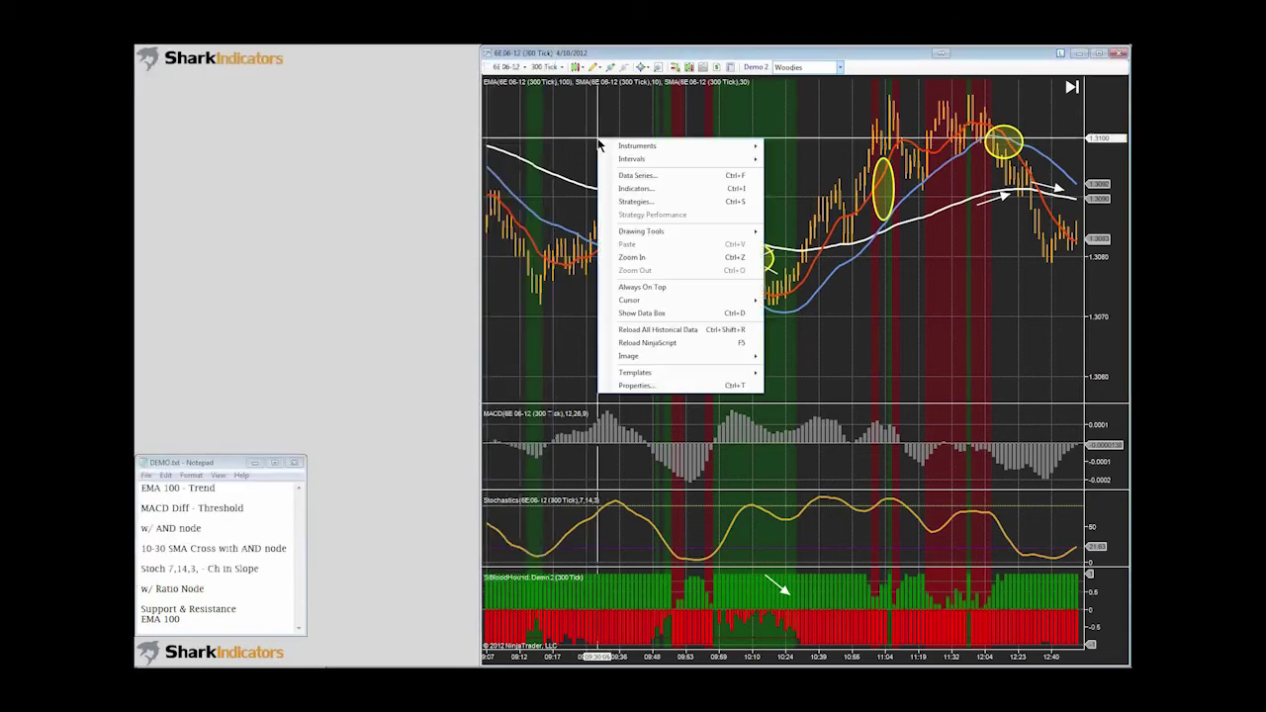
pyautogui.click(584, 139)
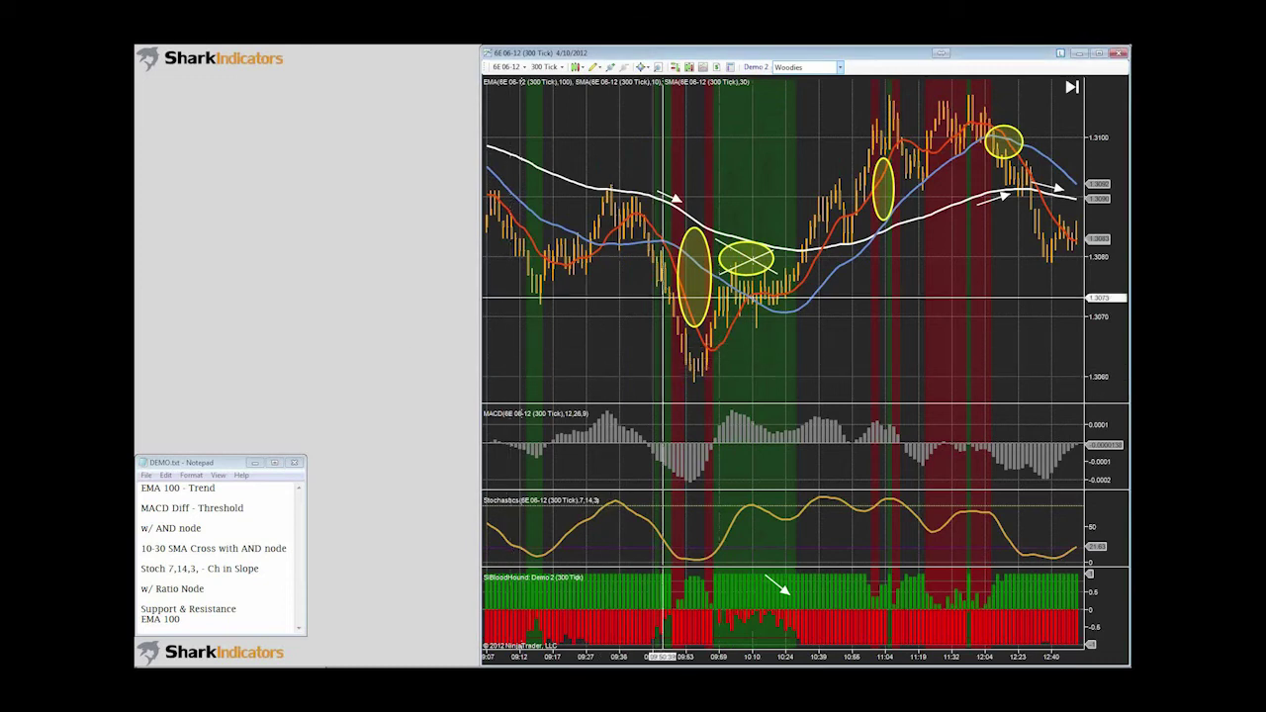
pyautogui.doubleClick(636, 235)
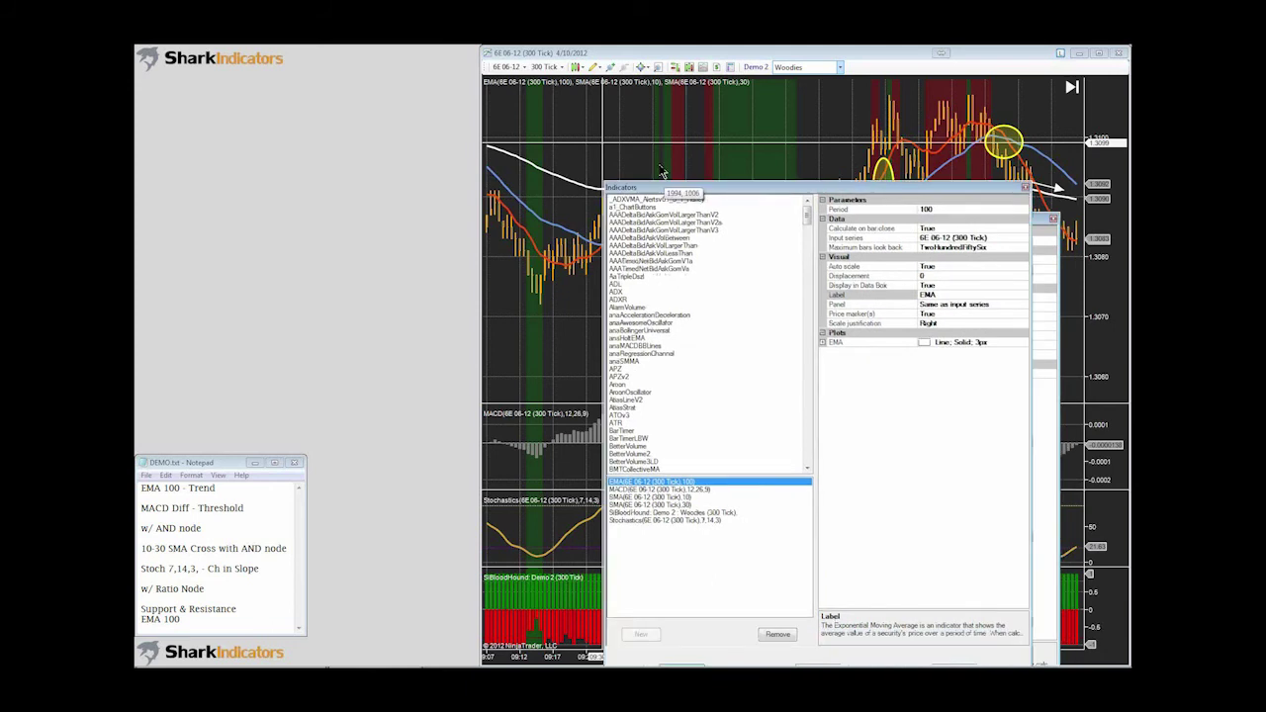
pyautogui.click(621, 278)
pyautogui.press('w')
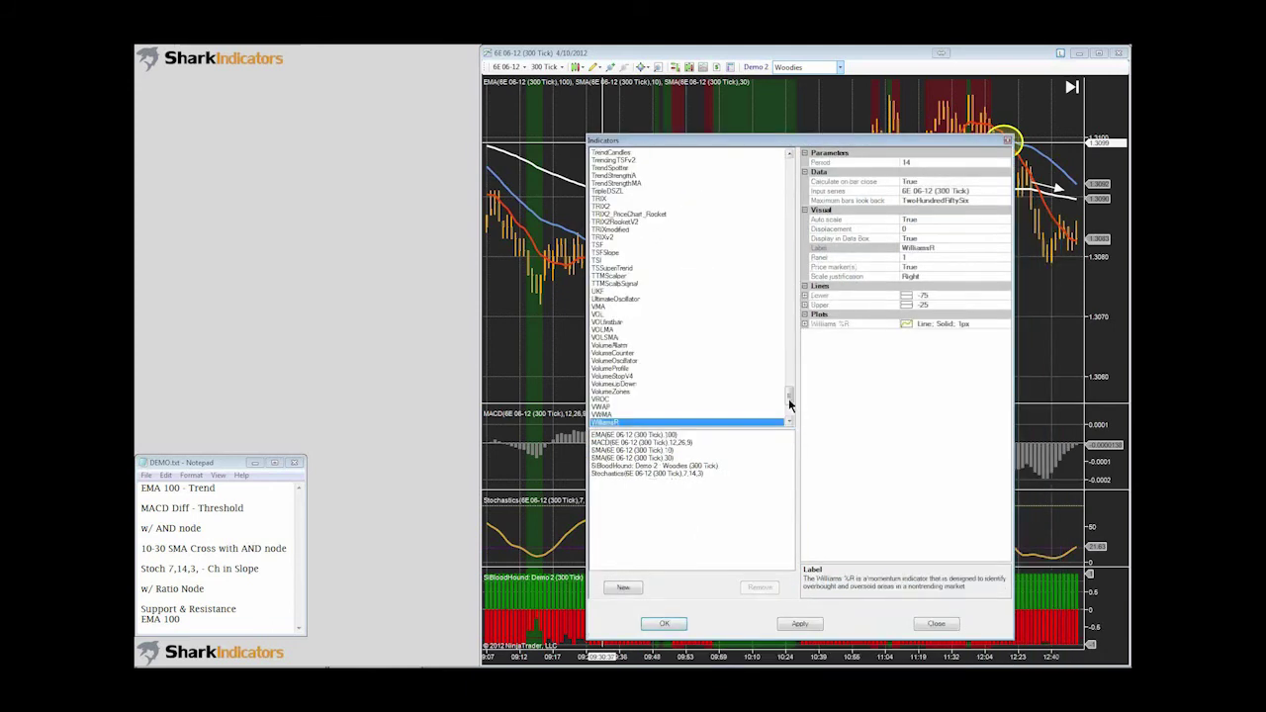
pyautogui.moveTo(785, 395); pyautogui.dragTo(787, 400)
pyautogui.scroll(-6, 788, 400)
pyautogui.click(612, 321)
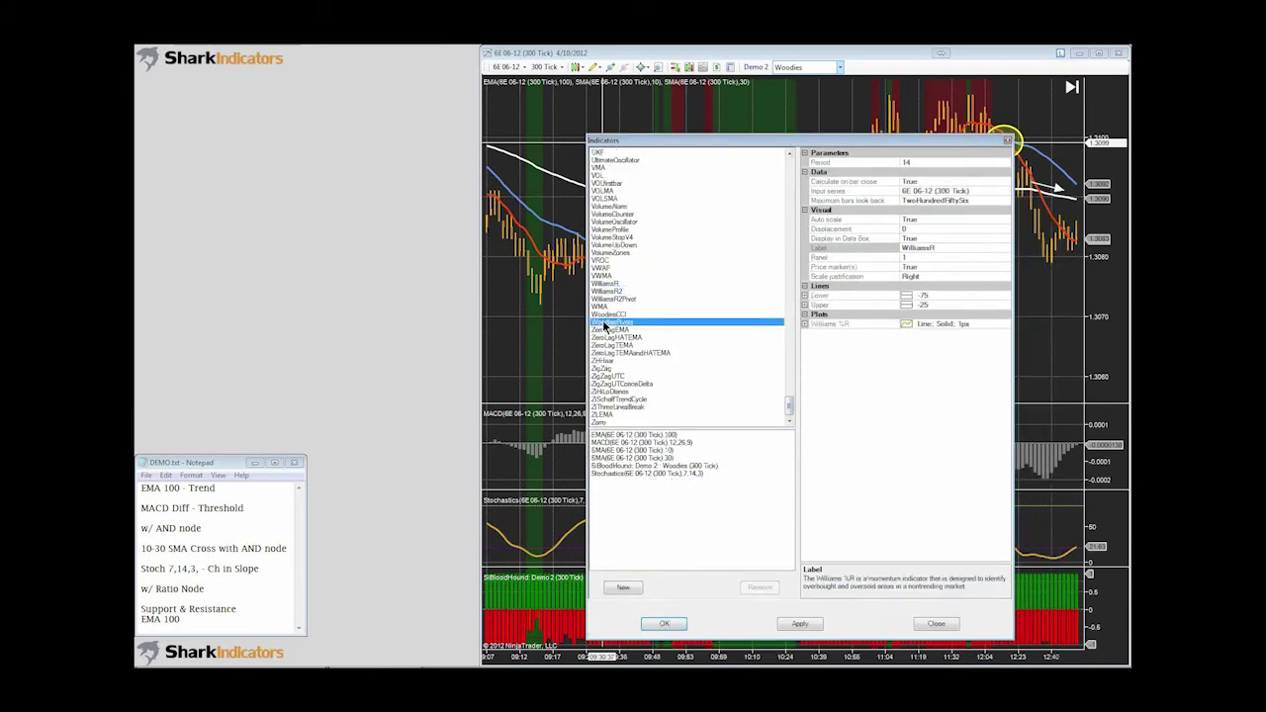
pyautogui.click(623, 587)
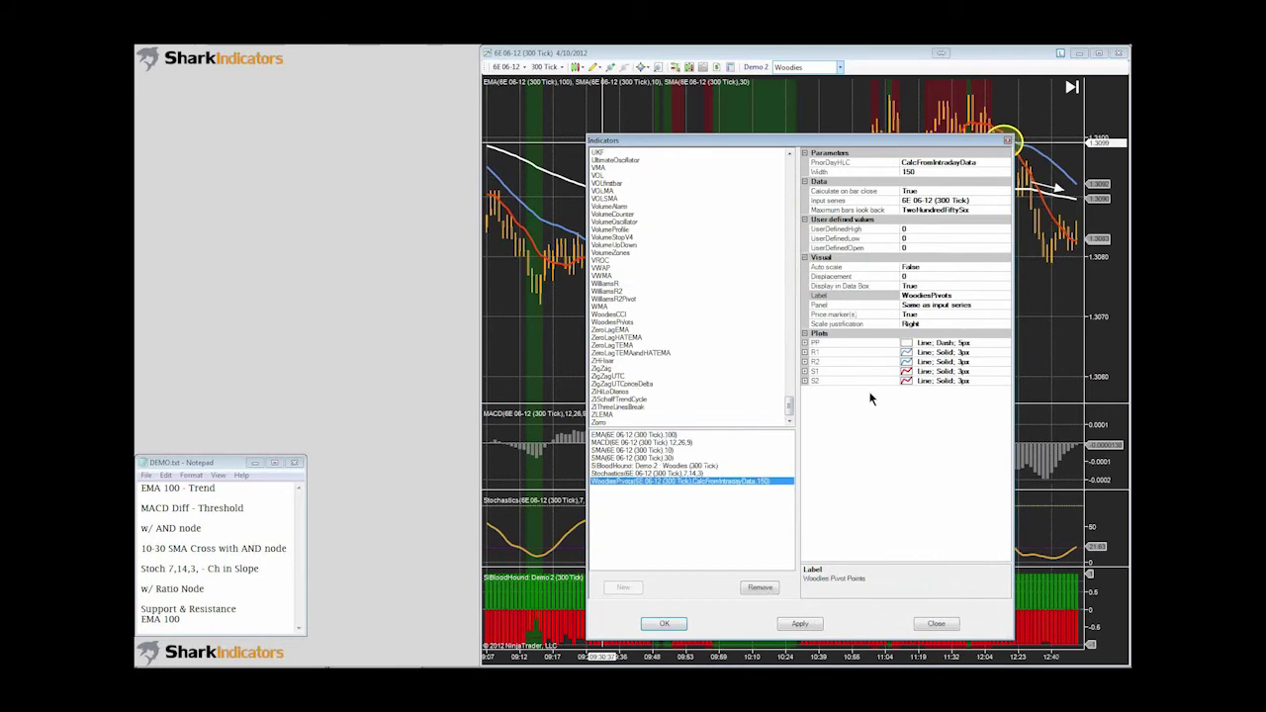
pyautogui.click(677, 626)
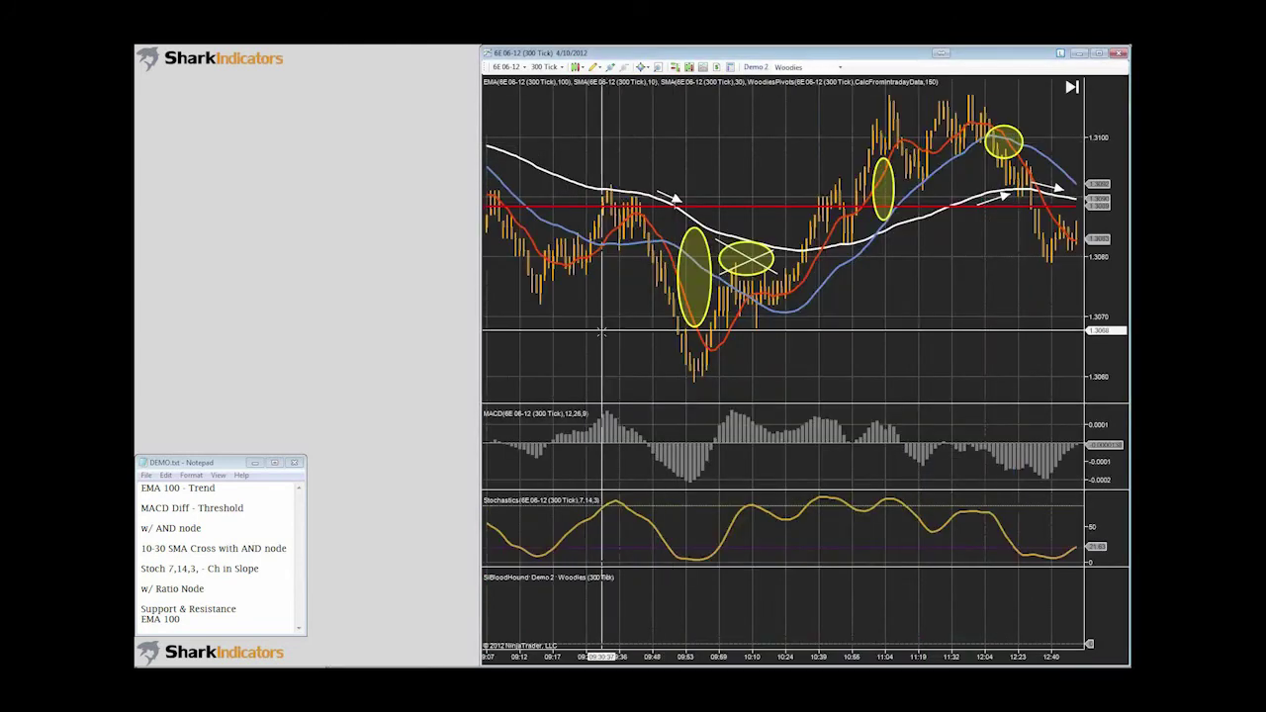
# - Check the solver list in the SiBloodHound indicator's Demo 2 : Woodies template over an earlier chart period, cancelling out of the template
pyautogui.moveTo(620, 344); pyautogui.dragTo(896, 348)
pyautogui.moveTo(653, 351); pyautogui.dragTo(910, 356)
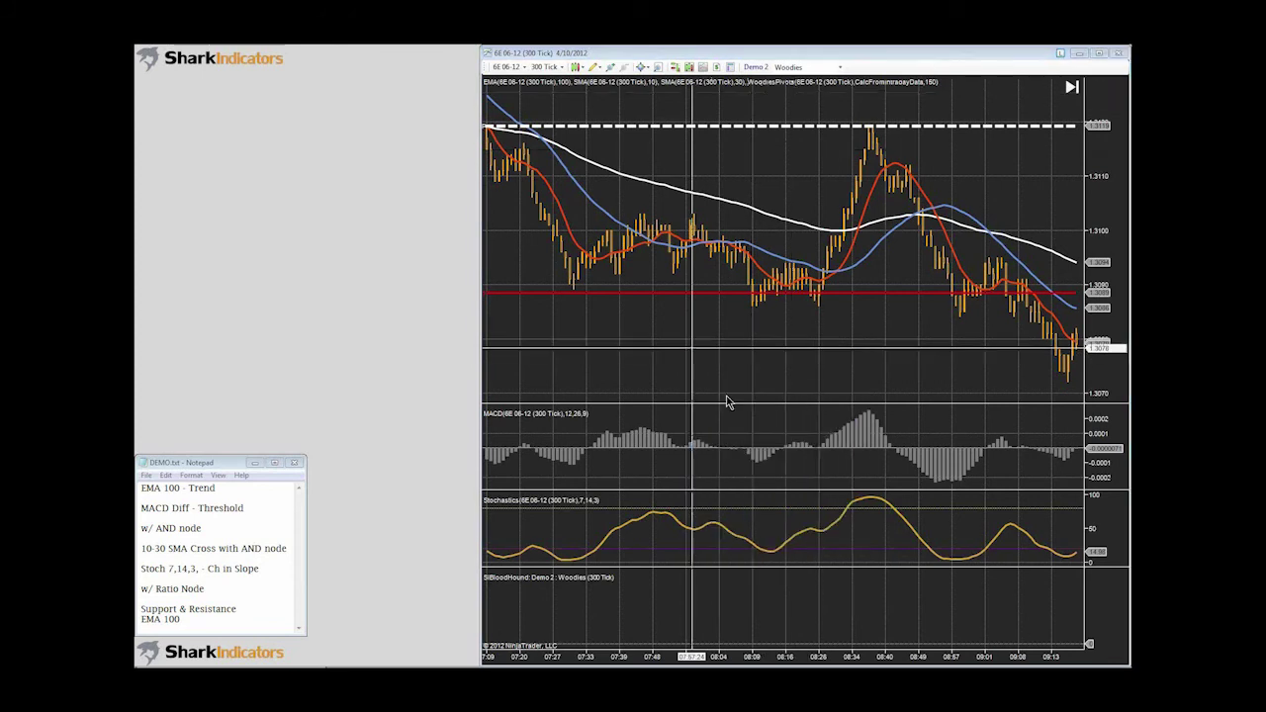
pyautogui.hotkey('ctrl', 'i')
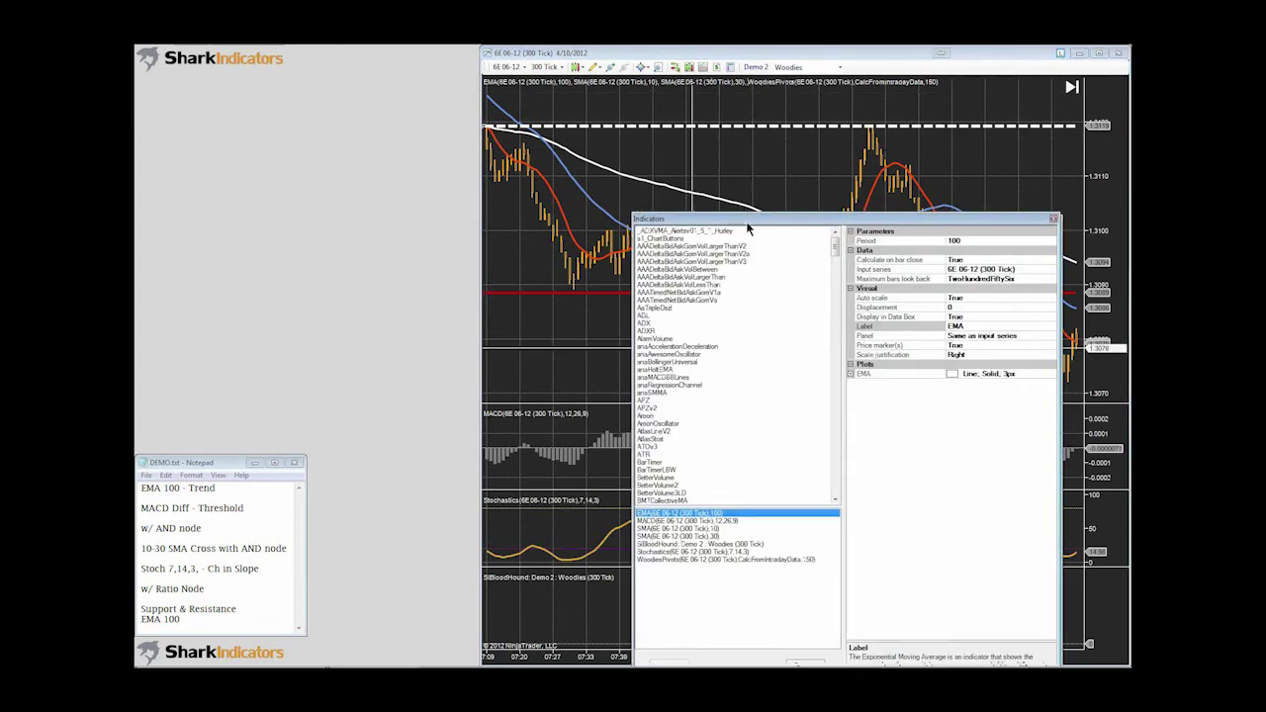
pyautogui.moveTo(733, 225); pyautogui.dragTo(560, 123)
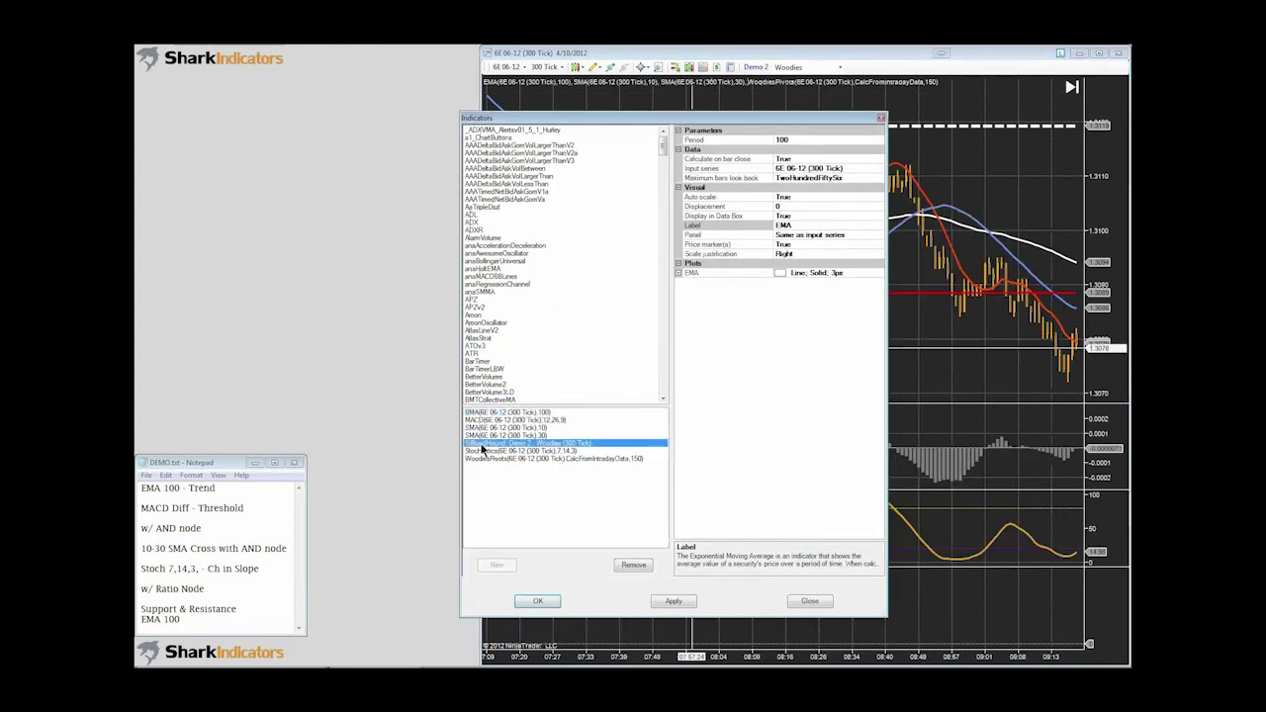
pyautogui.click(484, 443)
pyautogui.click(849, 140)
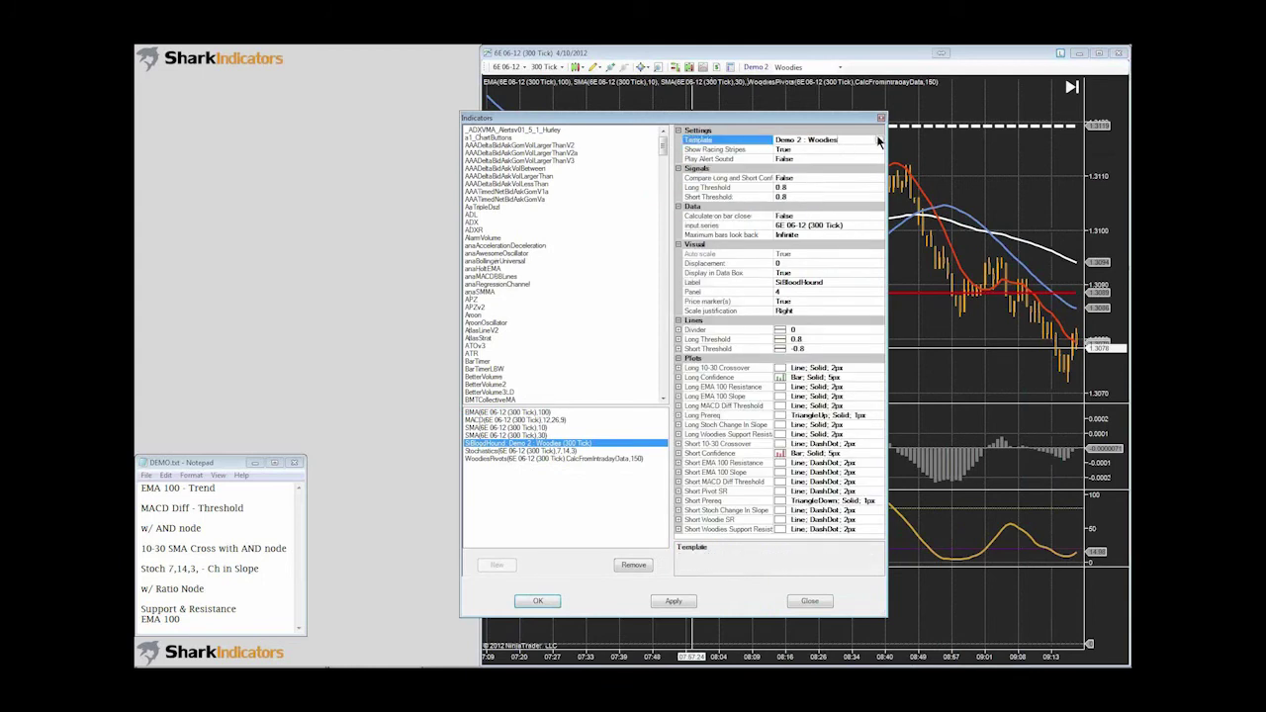
pyautogui.click(877, 143)
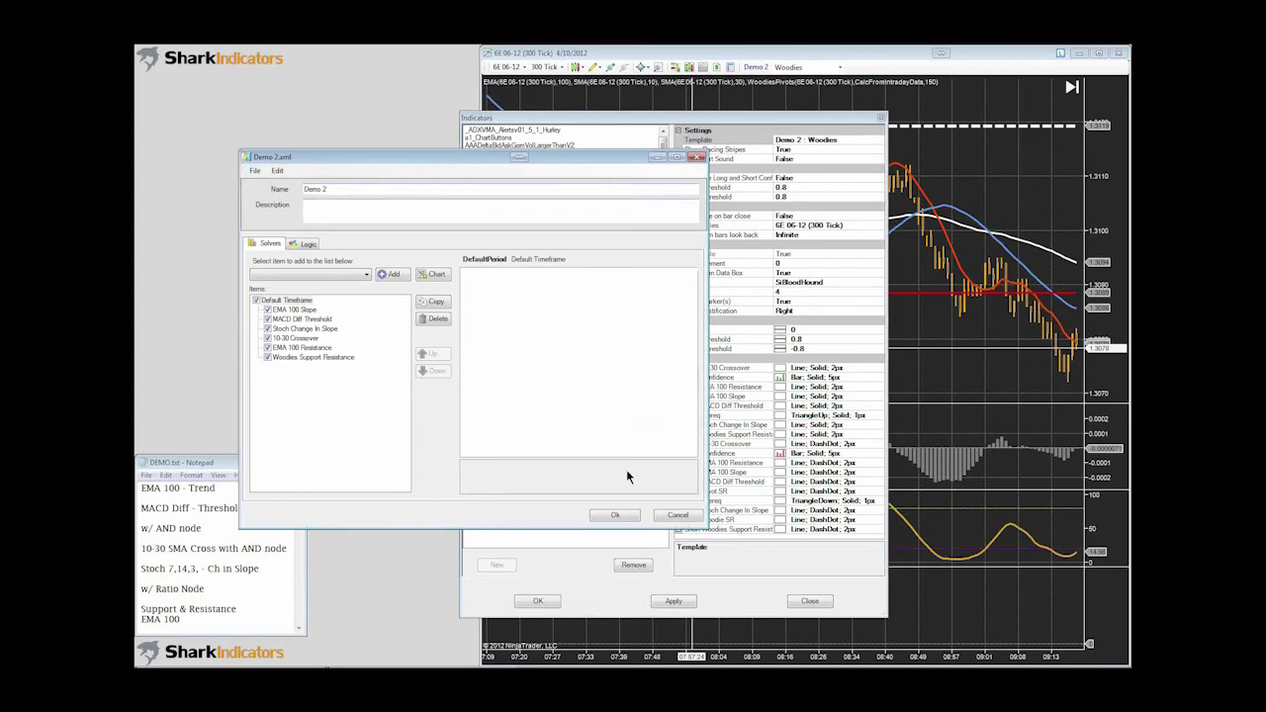
pyautogui.click(676, 516)
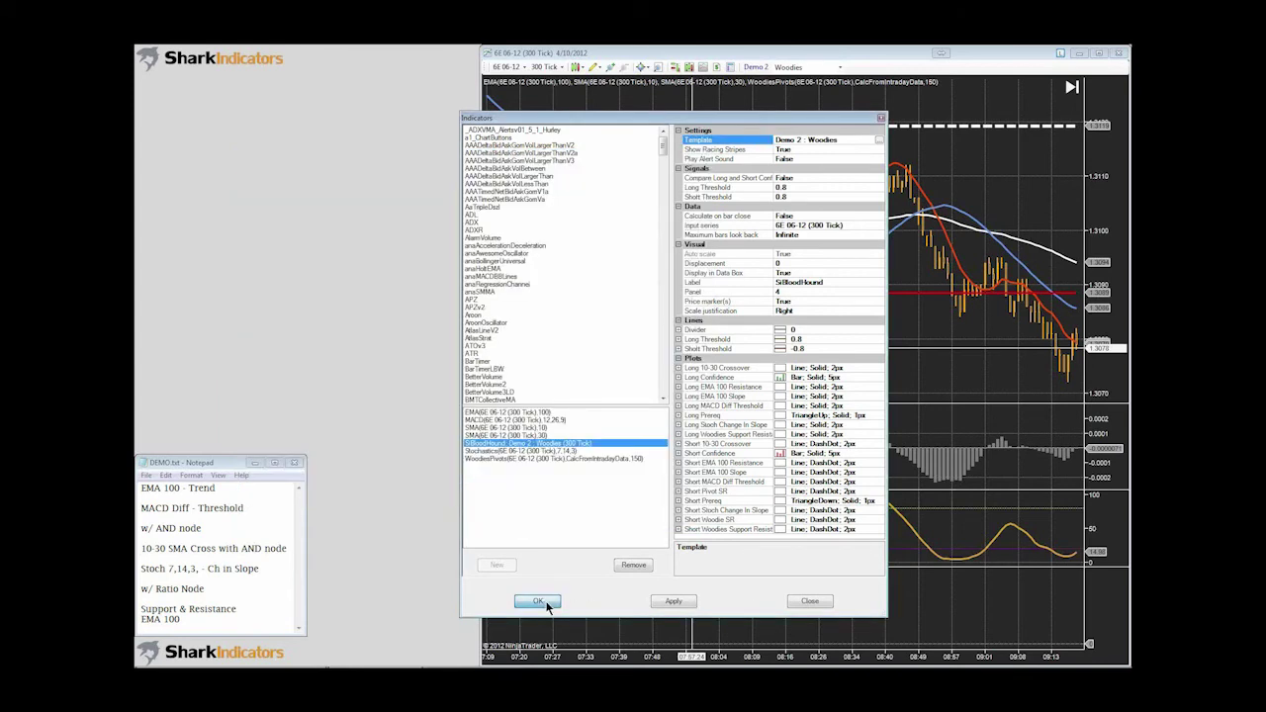
pyautogui.click(539, 601)
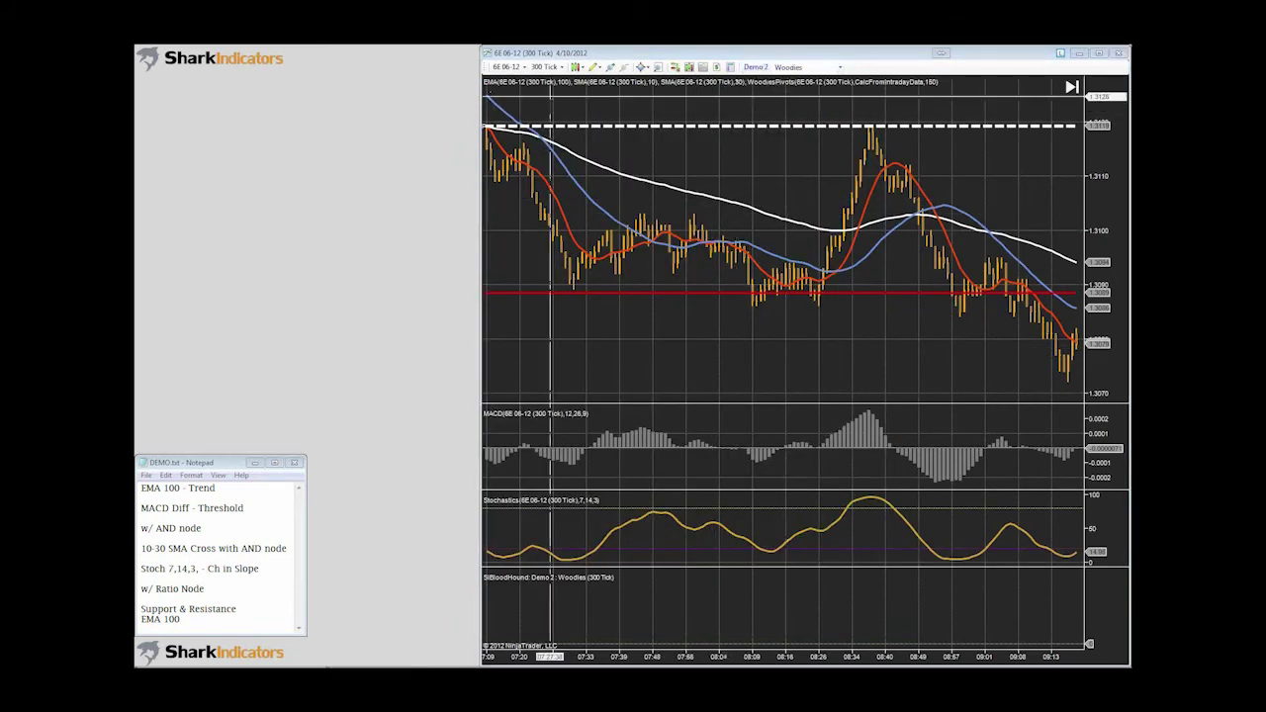
# - Examine the Woodies Support Resistance solver and its node settings in the Woodies logic of Demo 2
pyautogui.moveTo(70, 95); pyautogui.dragTo(367, 60)
pyautogui.click(185, 252)
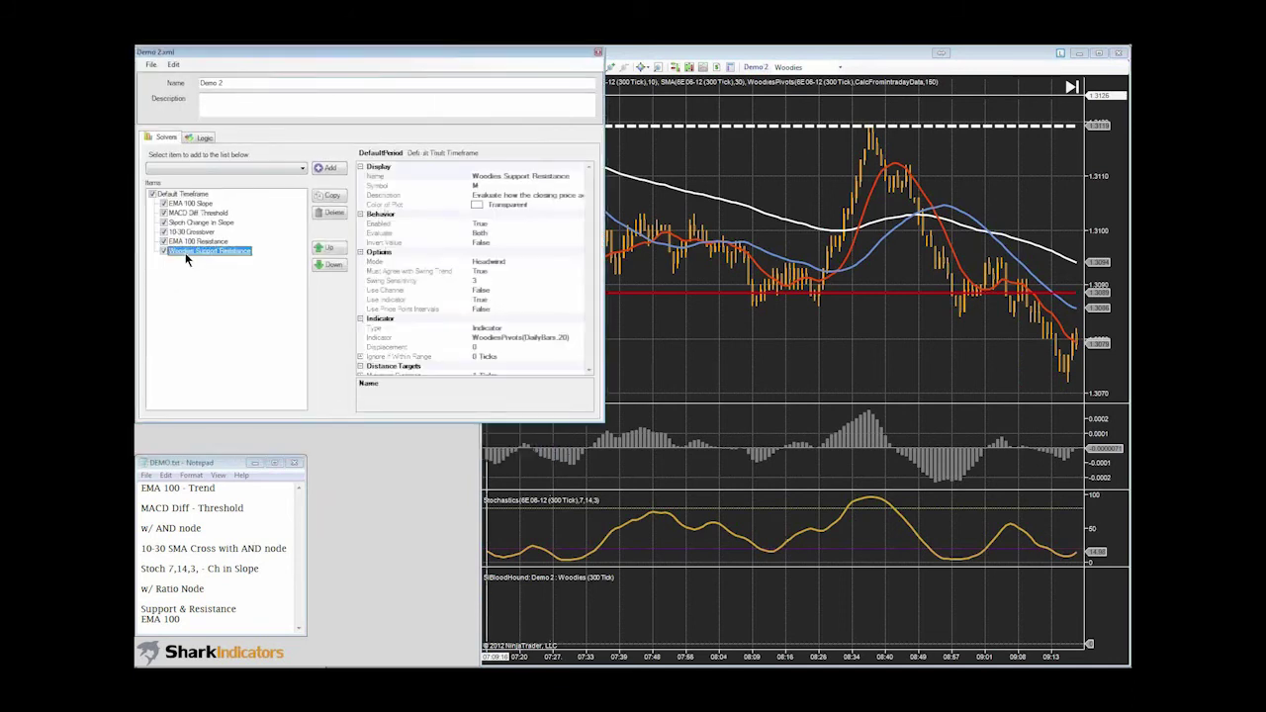
pyautogui.click(204, 137)
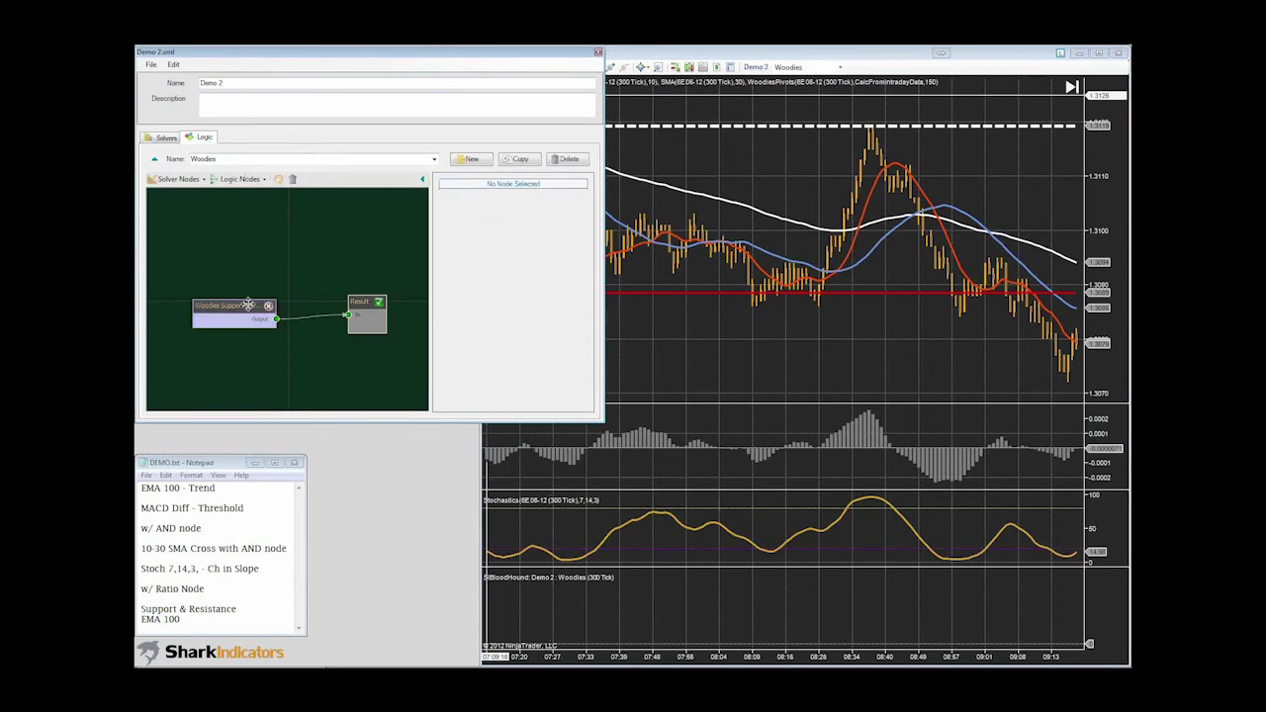
pyautogui.click(231, 308)
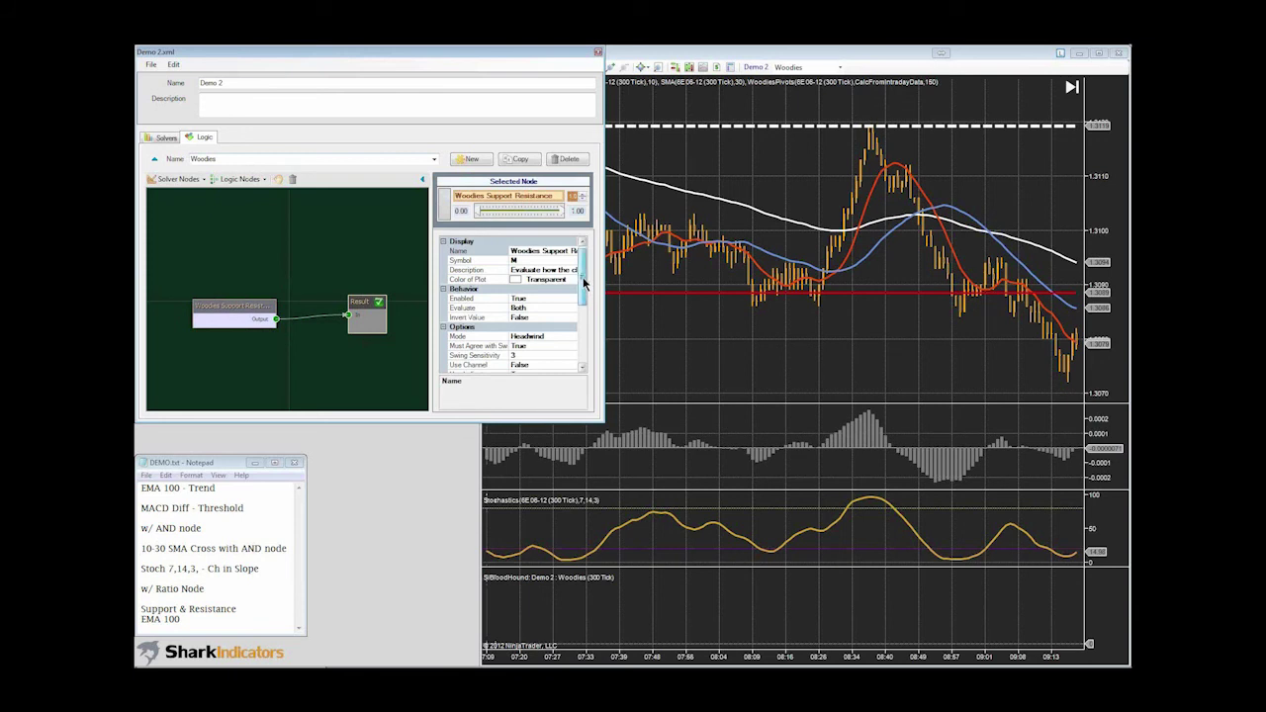
pyautogui.scroll(-3, 583, 281)
pyautogui.scroll(3, 584, 281)
pyautogui.click(173, 181)
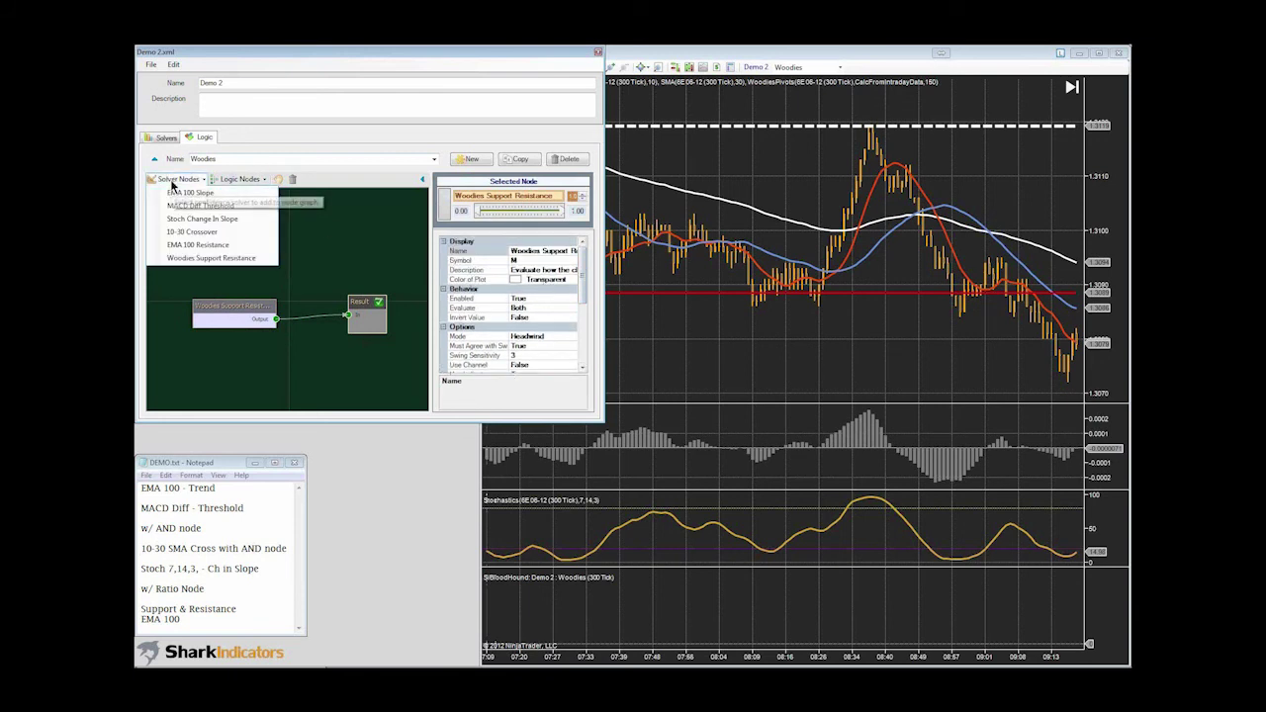
# - Set the Woodies Support Resistance solver's No Sup/Res (breakout) output to 0
pyautogui.click(163, 141)
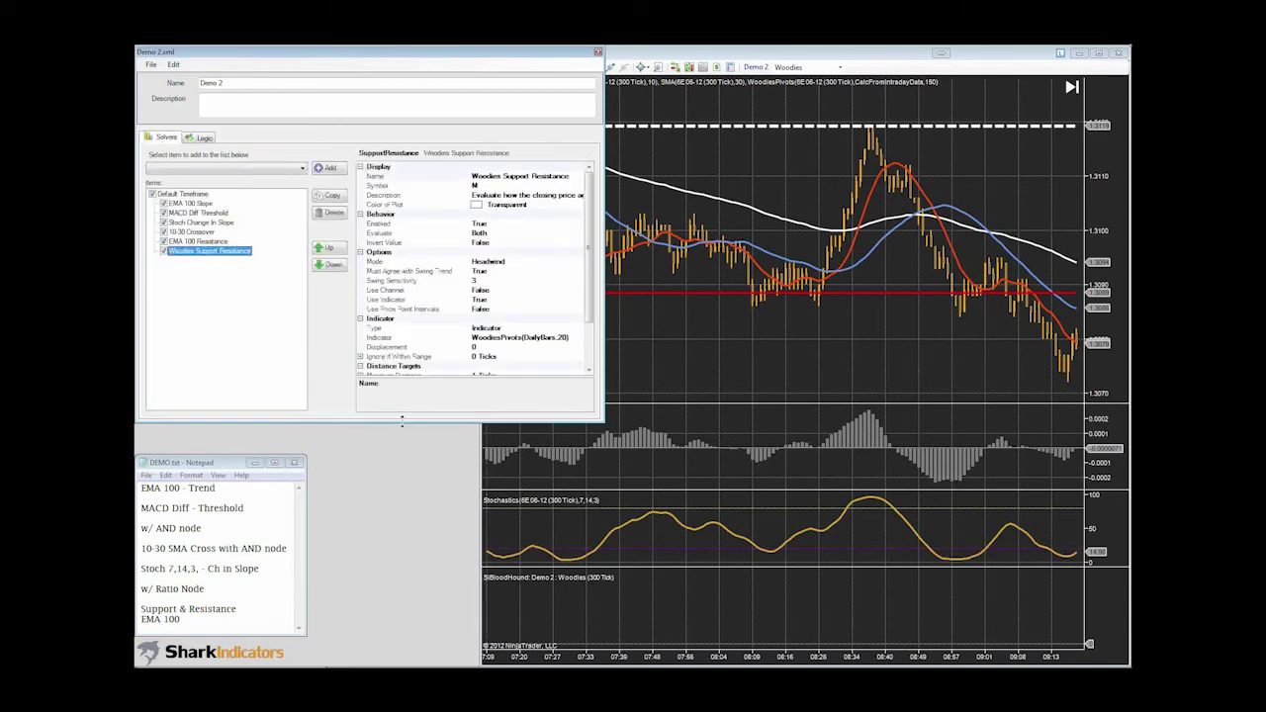
pyautogui.moveTo(402, 423); pyautogui.dragTo(402, 495)
pyautogui.click(483, 423)
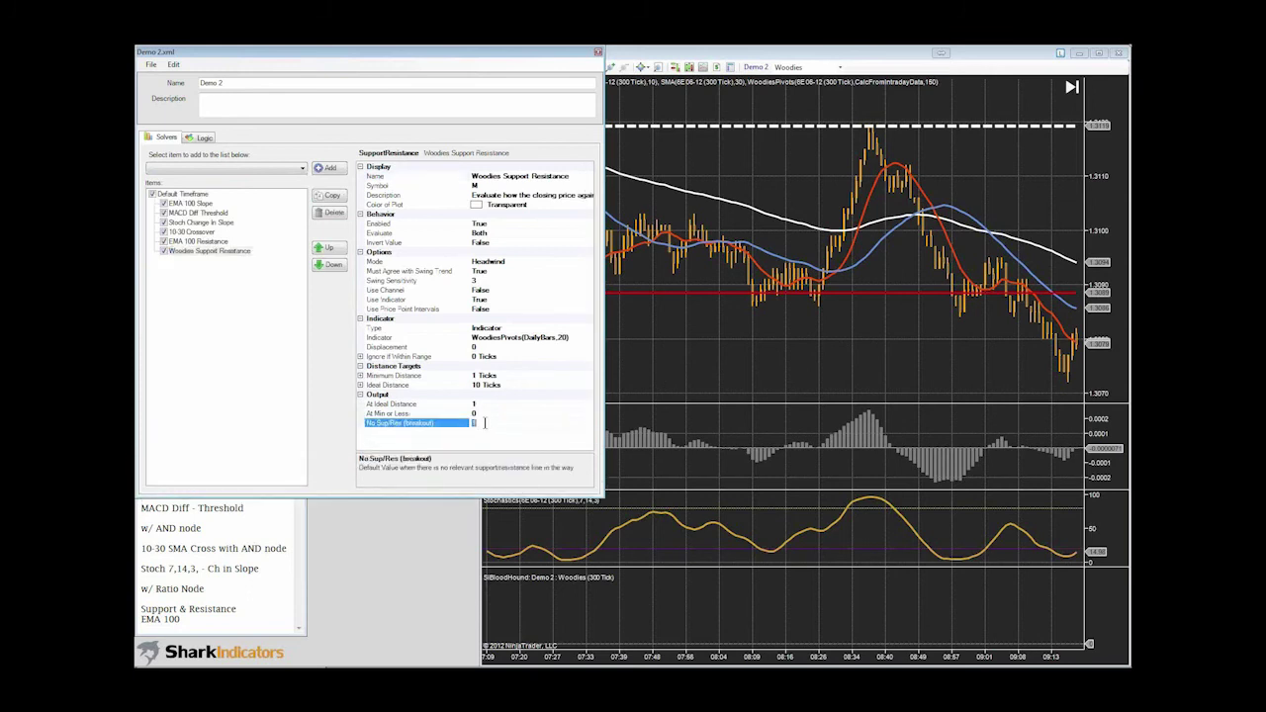
pyautogui.write('0')
pyautogui.click(488, 415)
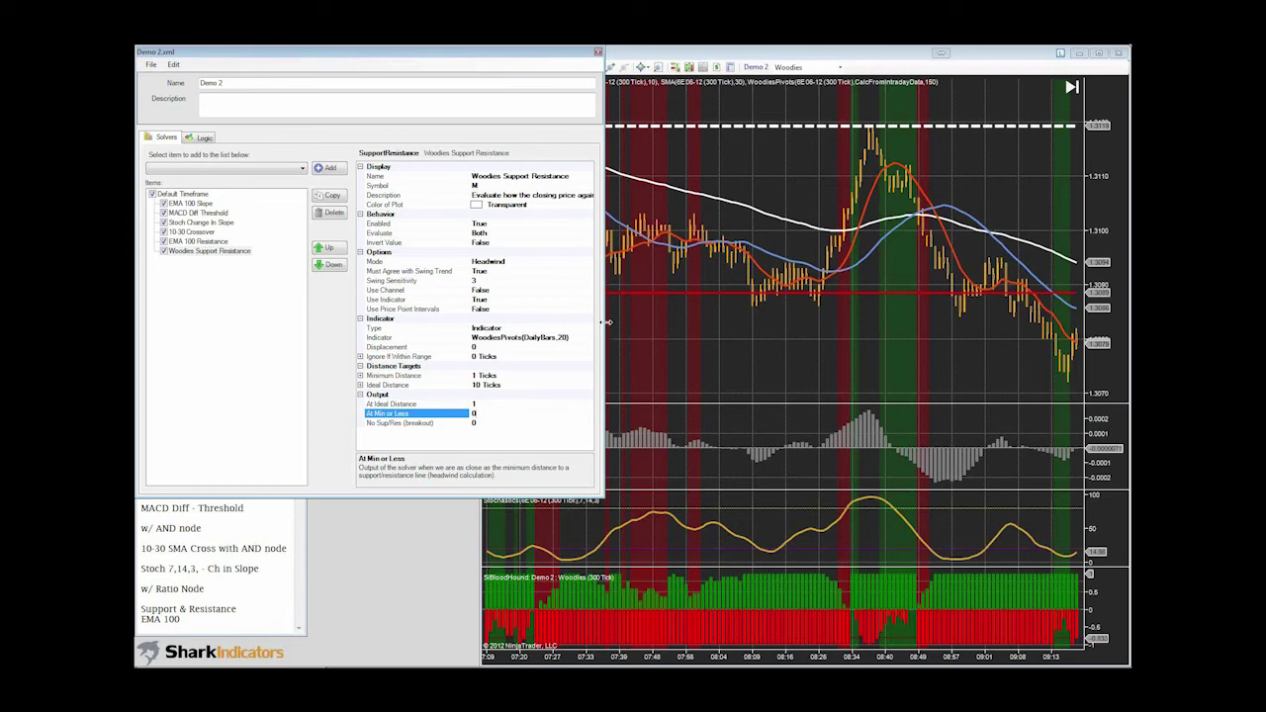
# - Narrow the template editor, reposition the Woodies Support Resistance node in the Woodies logic, and close the editor
pyautogui.moveTo(608, 322); pyautogui.dragTo(481, 309)
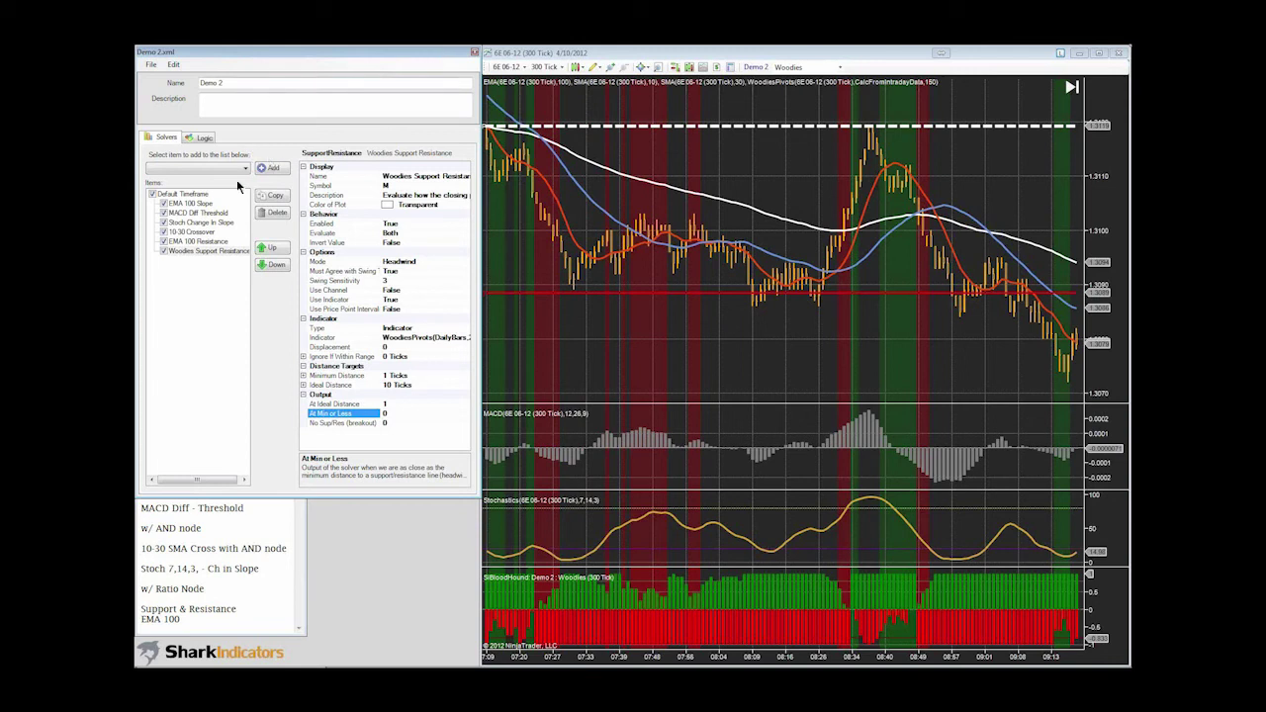
pyautogui.click(202, 138)
pyautogui.click(311, 161)
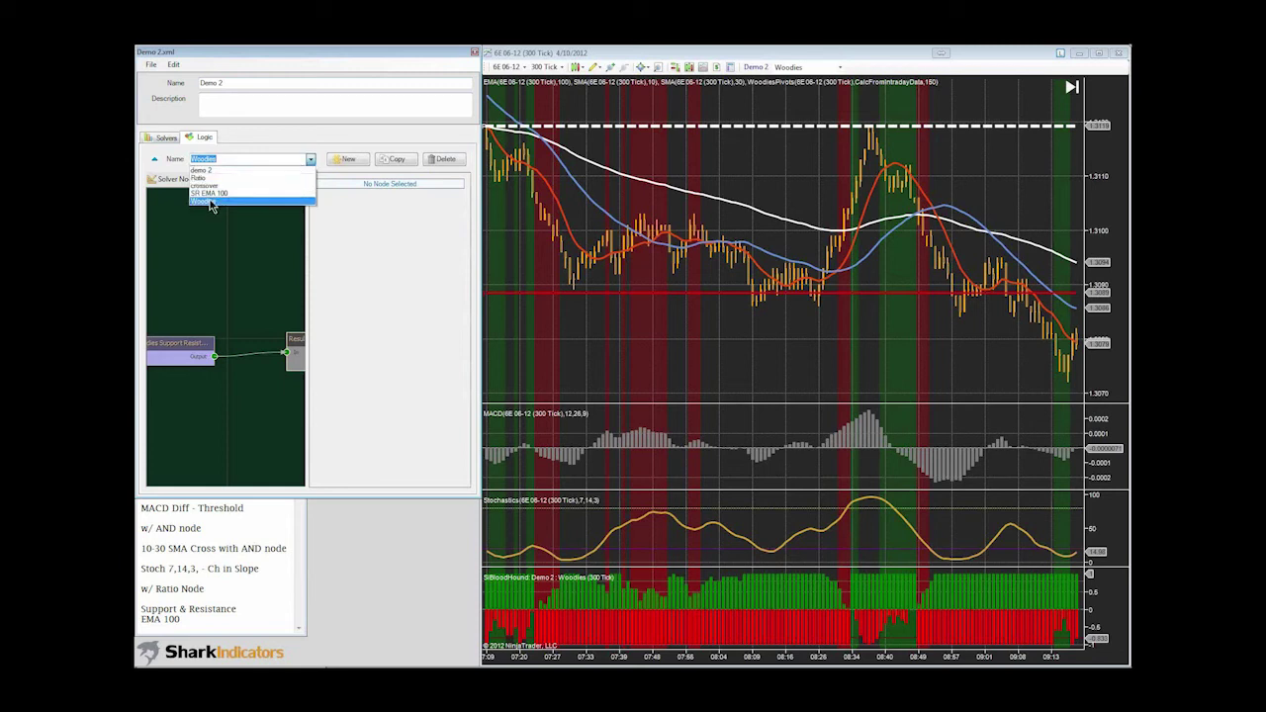
pyautogui.click(207, 202)
pyautogui.click(169, 342)
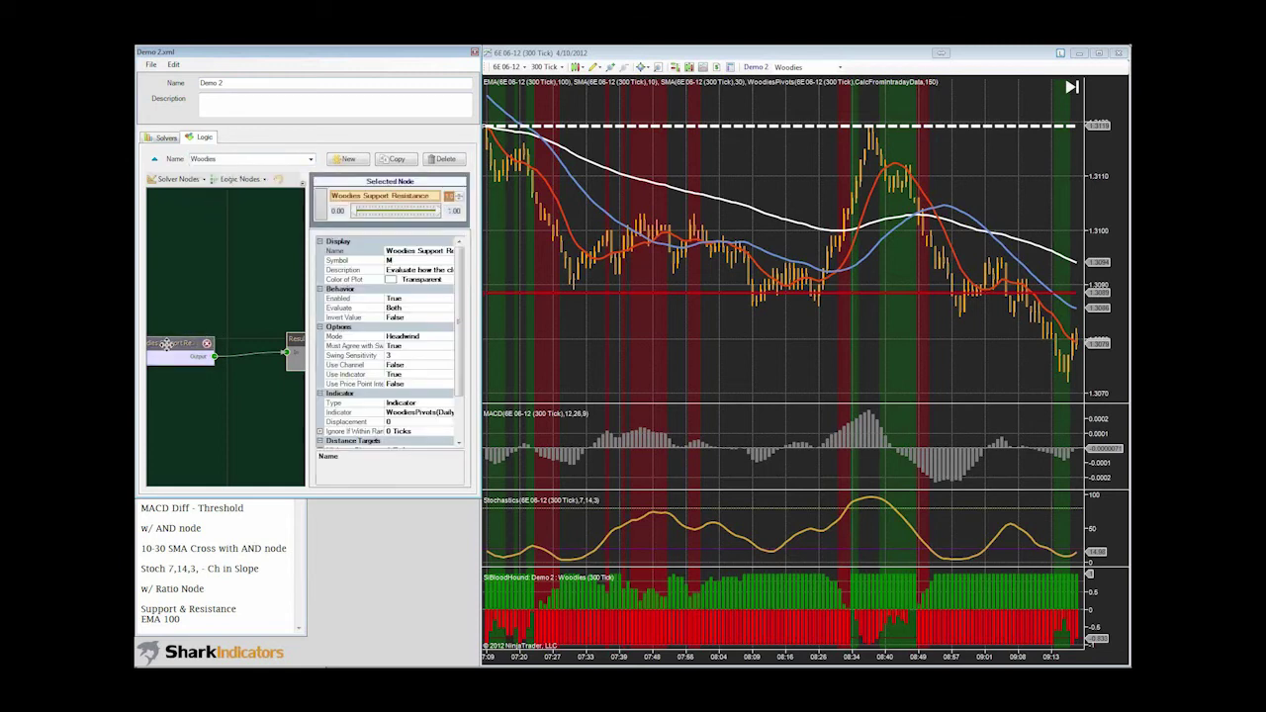
pyautogui.moveTo(169, 342); pyautogui.dragTo(185, 319)
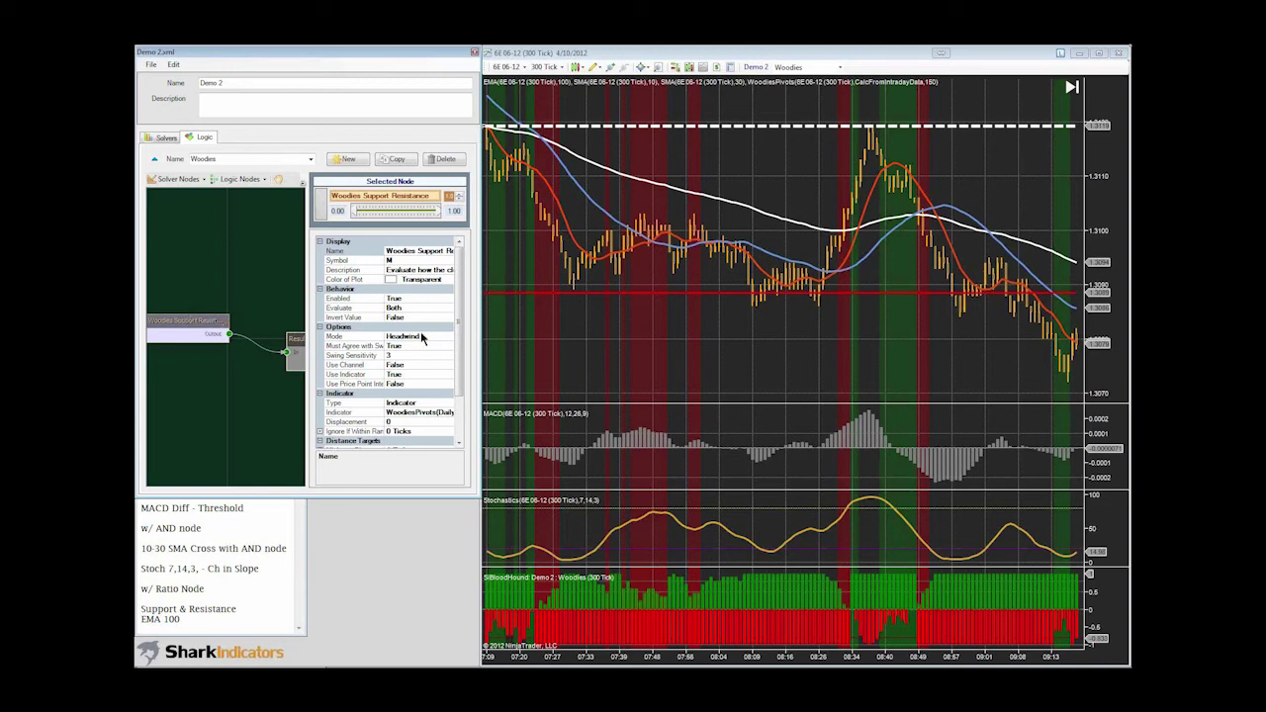
pyautogui.click(474, 52)
# - Remove the 30-period and 10-period SMA lines from the price chart
pyautogui.middleClick(544, 297)
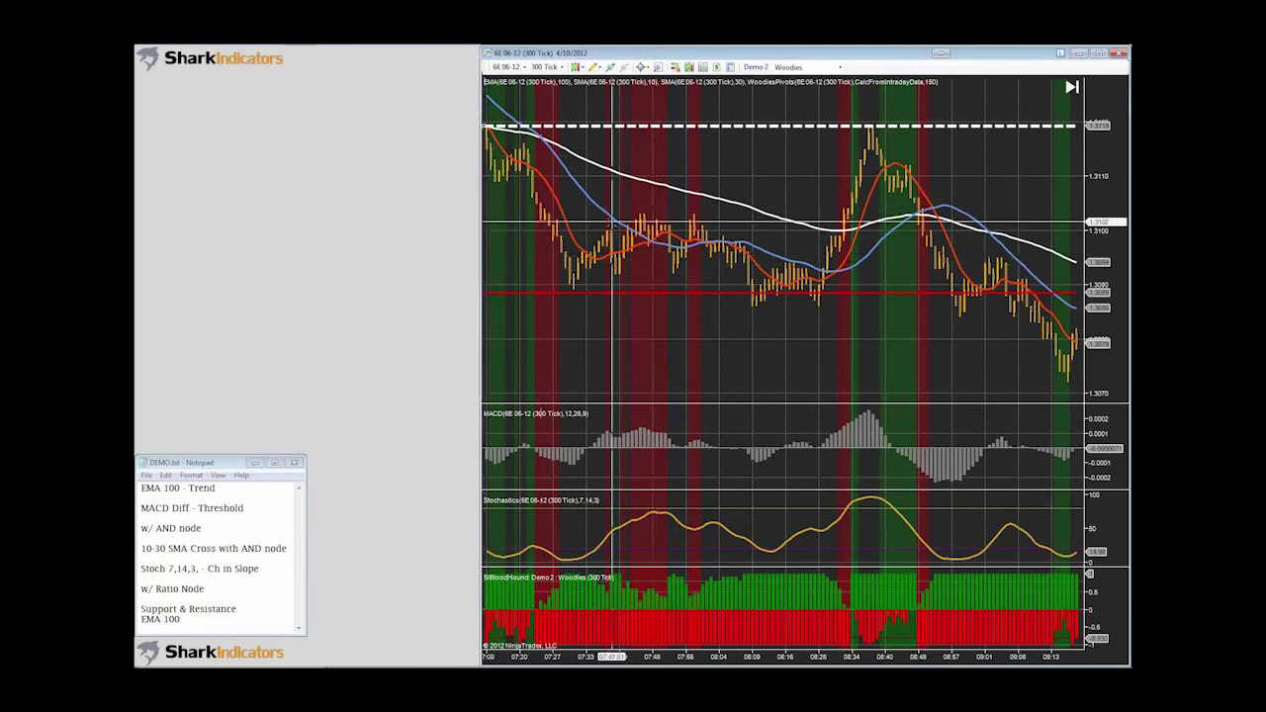
pyautogui.click(604, 215)
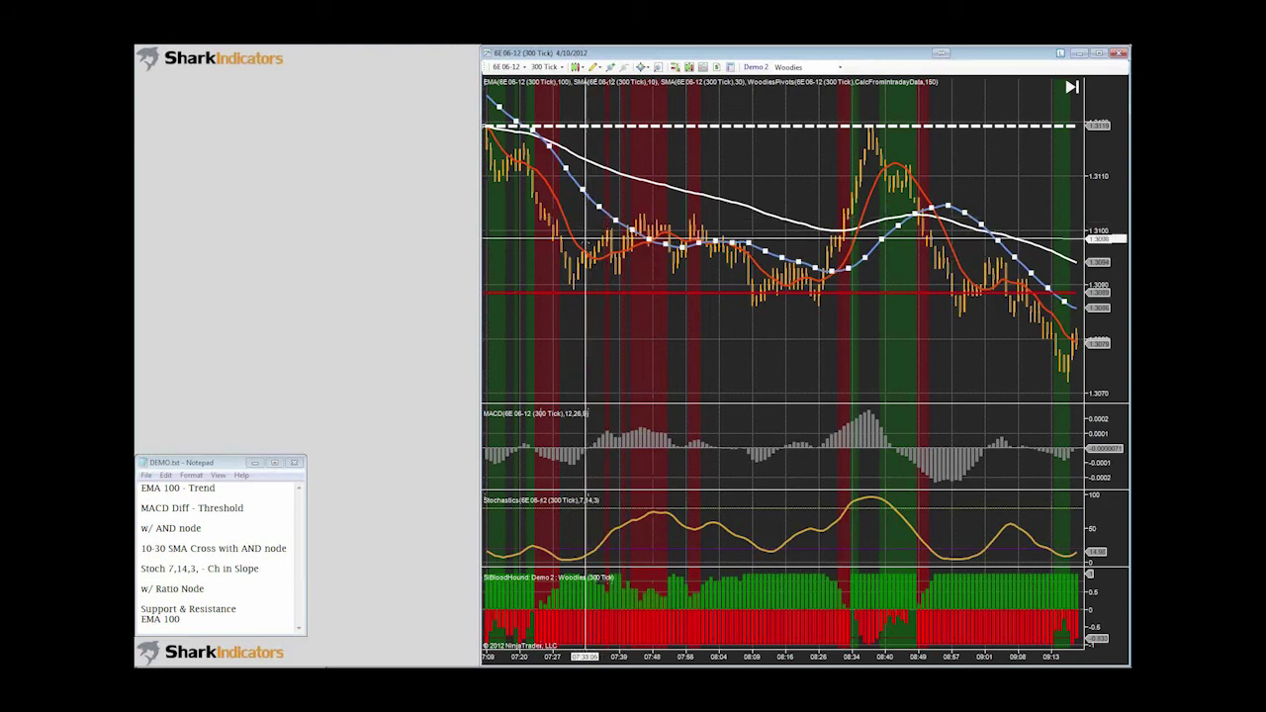
pyautogui.press('Delete')
pyautogui.click(585, 233)
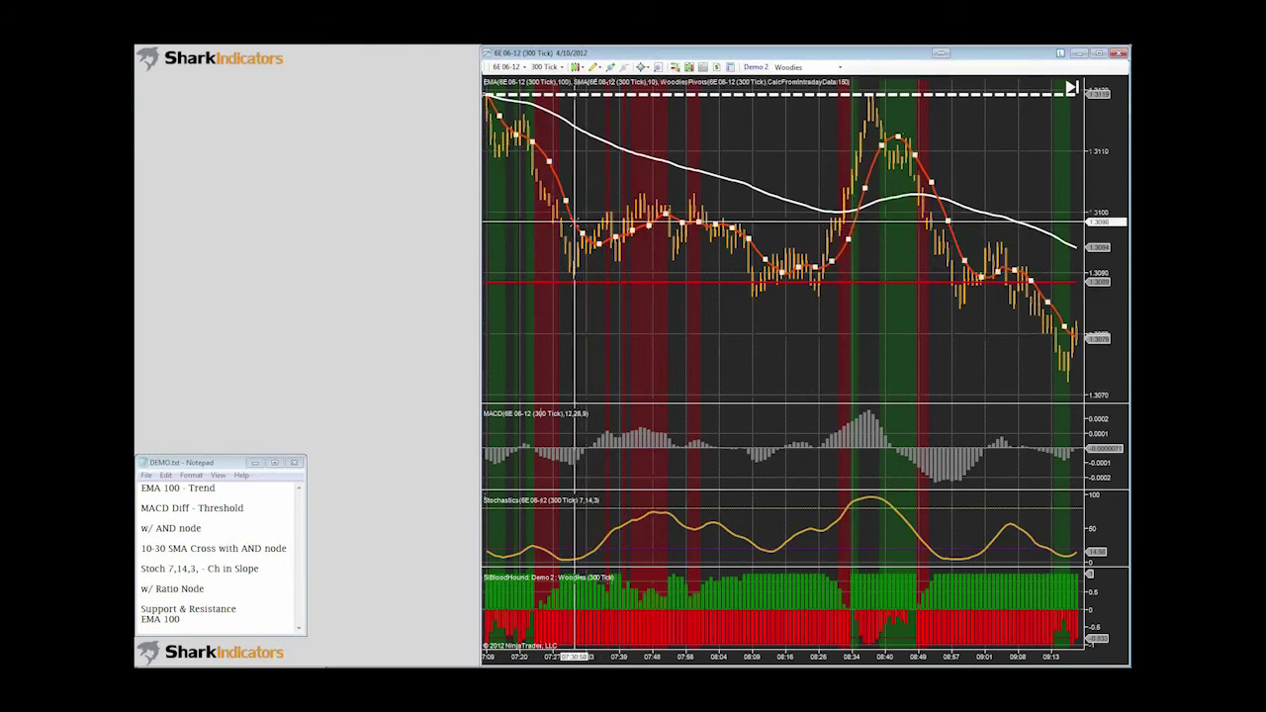
pyautogui.press('Delete')
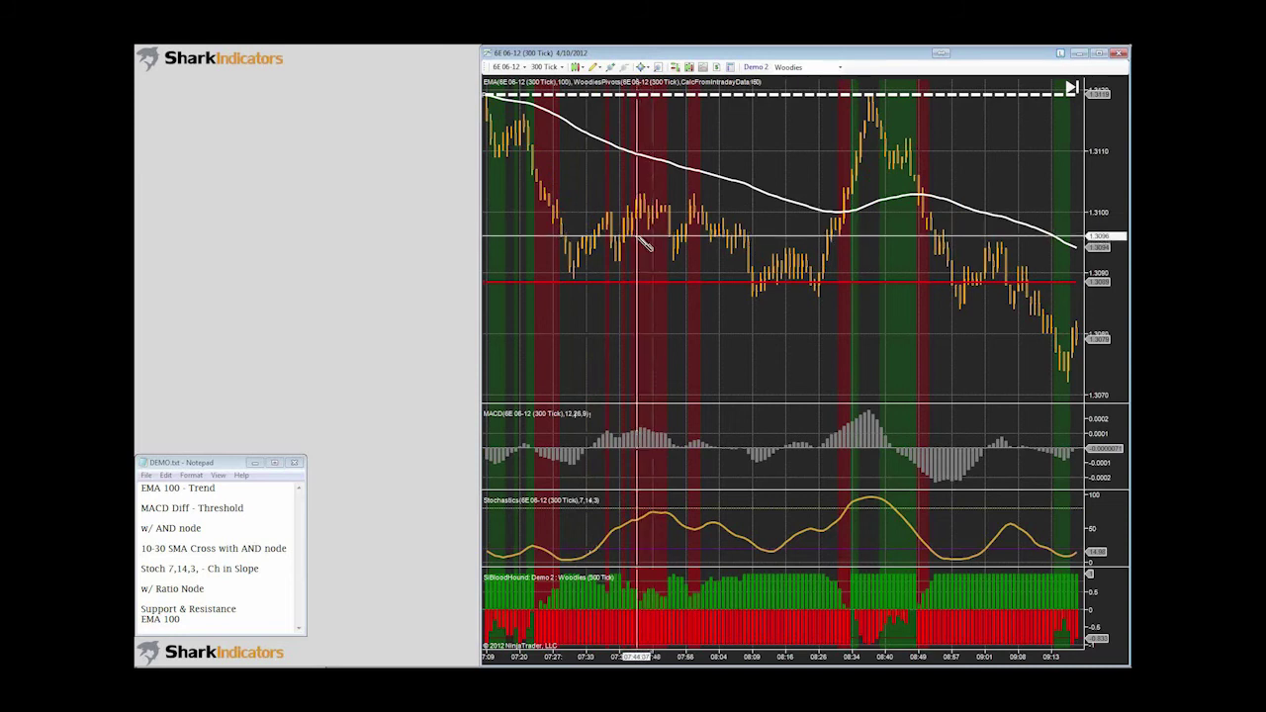
# - Mark the price chart with ellipses near 07:48 and 08:40, and arrows from the EMA area toward the red and dashed white pivot lines
pyautogui.moveTo(641, 223); pyautogui.dragTo(652, 249)
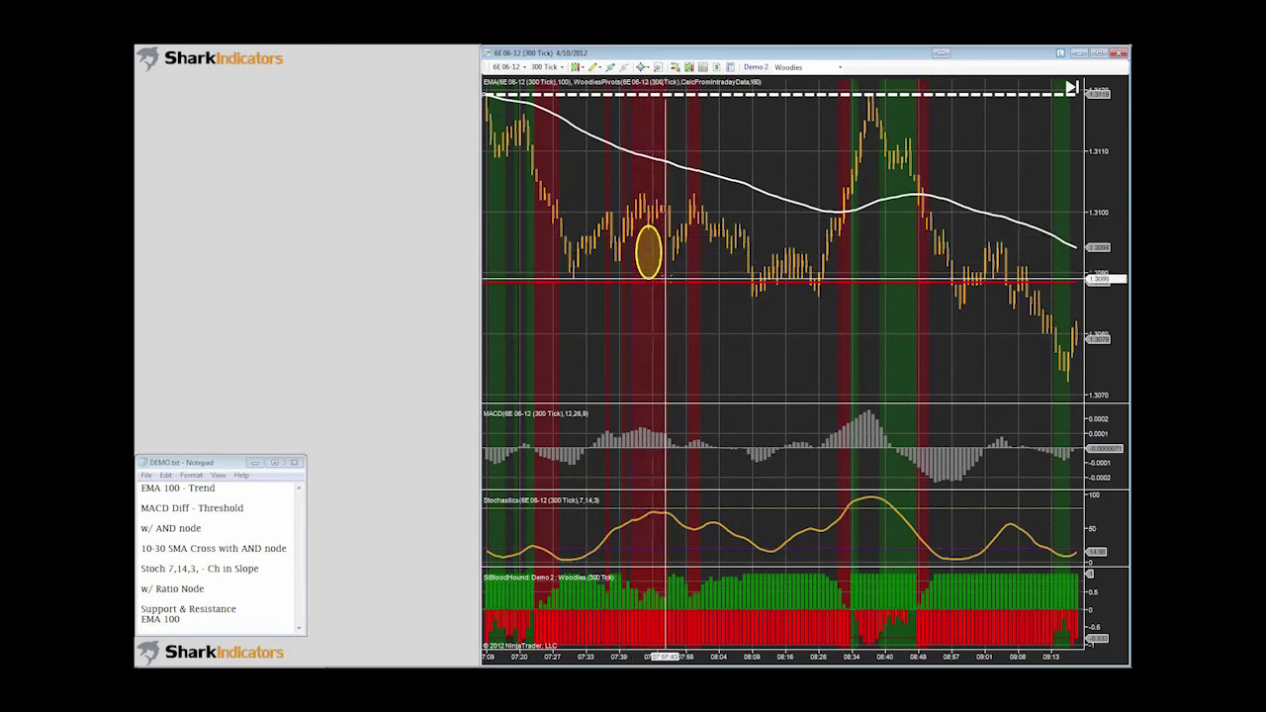
pyautogui.click(715, 266)
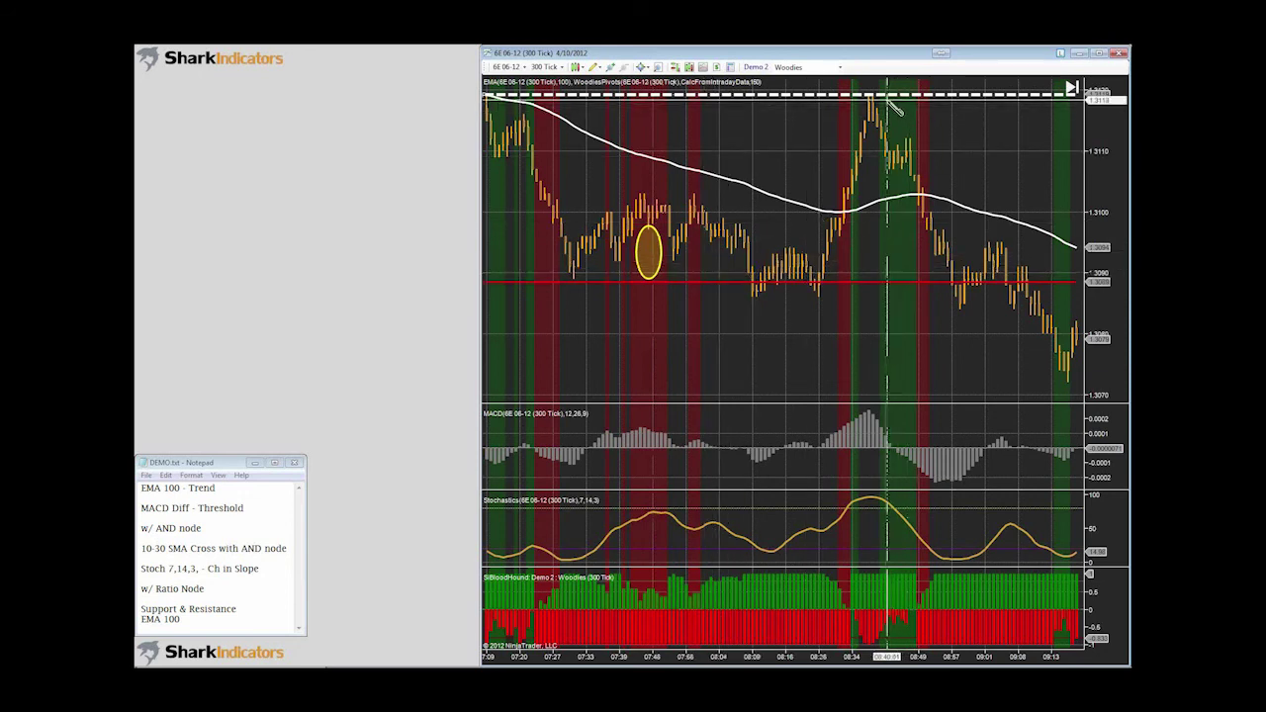
pyautogui.moveTo(887, 99); pyautogui.dragTo(909, 149)
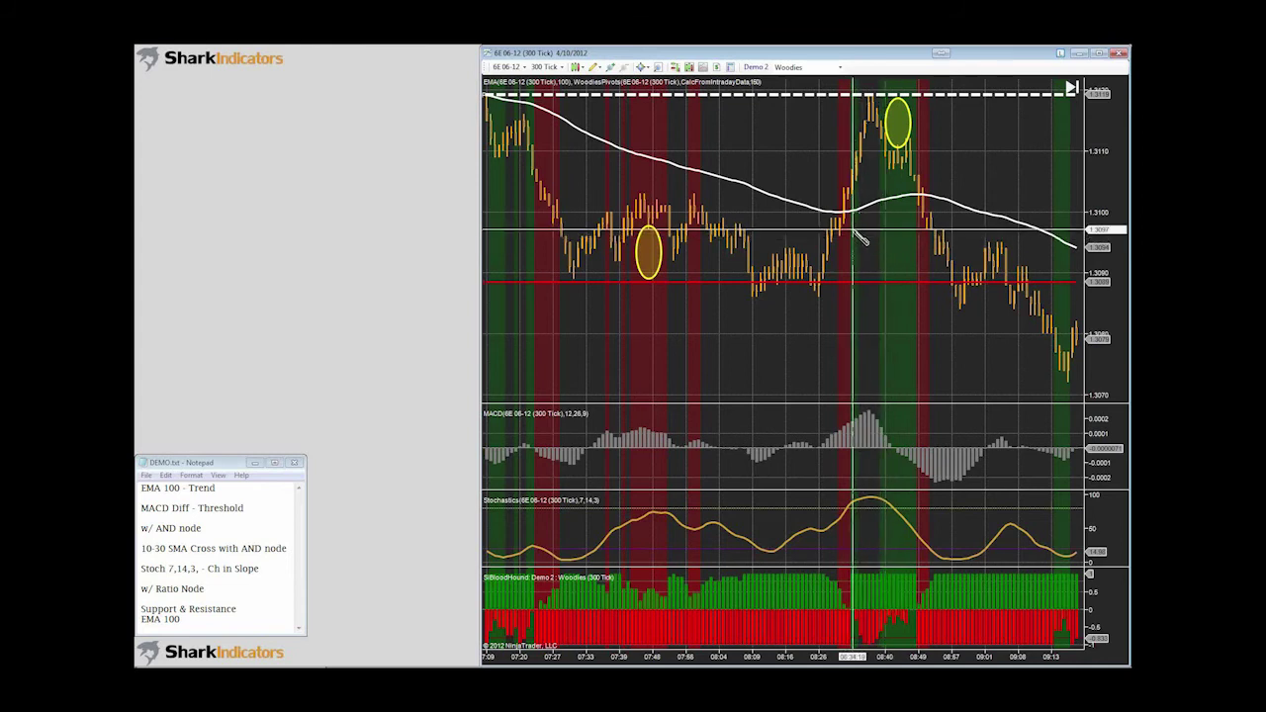
pyautogui.moveTo(844, 211); pyautogui.dragTo(846, 278)
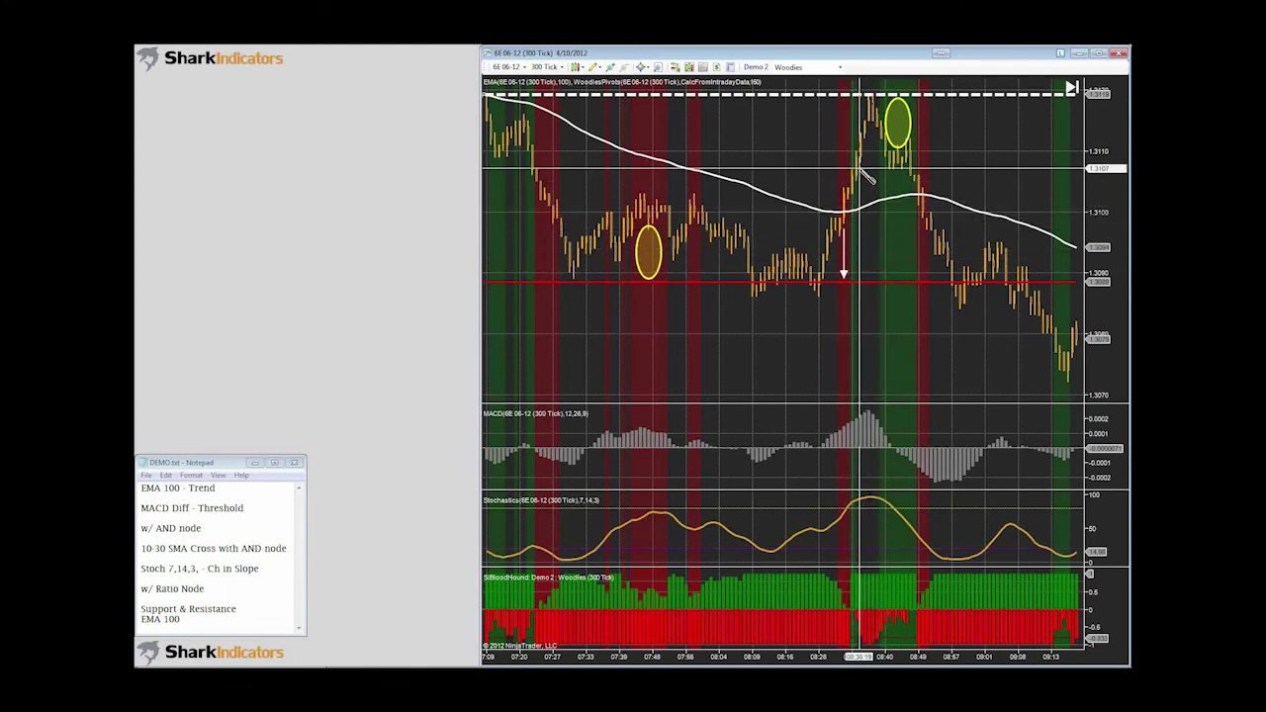
pyautogui.click(856, 102)
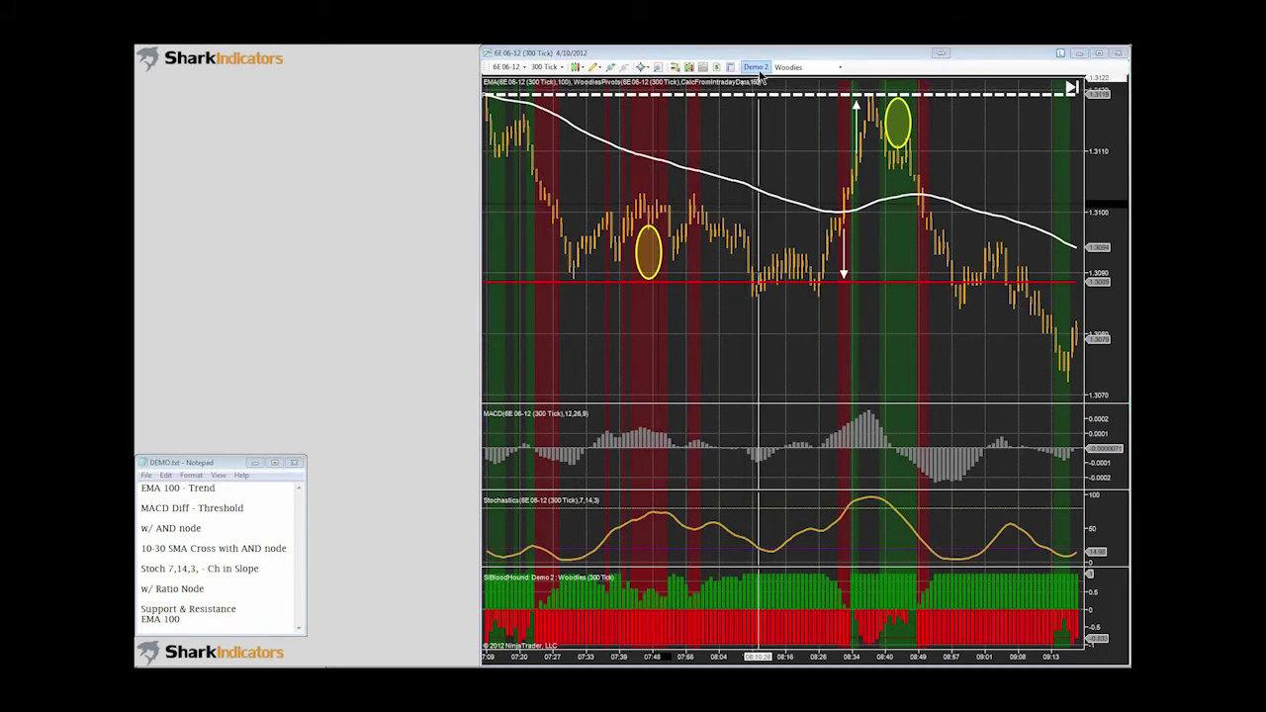
# - Open the Demo 2 template editor, reposition and resize it beside the chart, and add an Indicator Slope solver
pyautogui.click(759, 71)
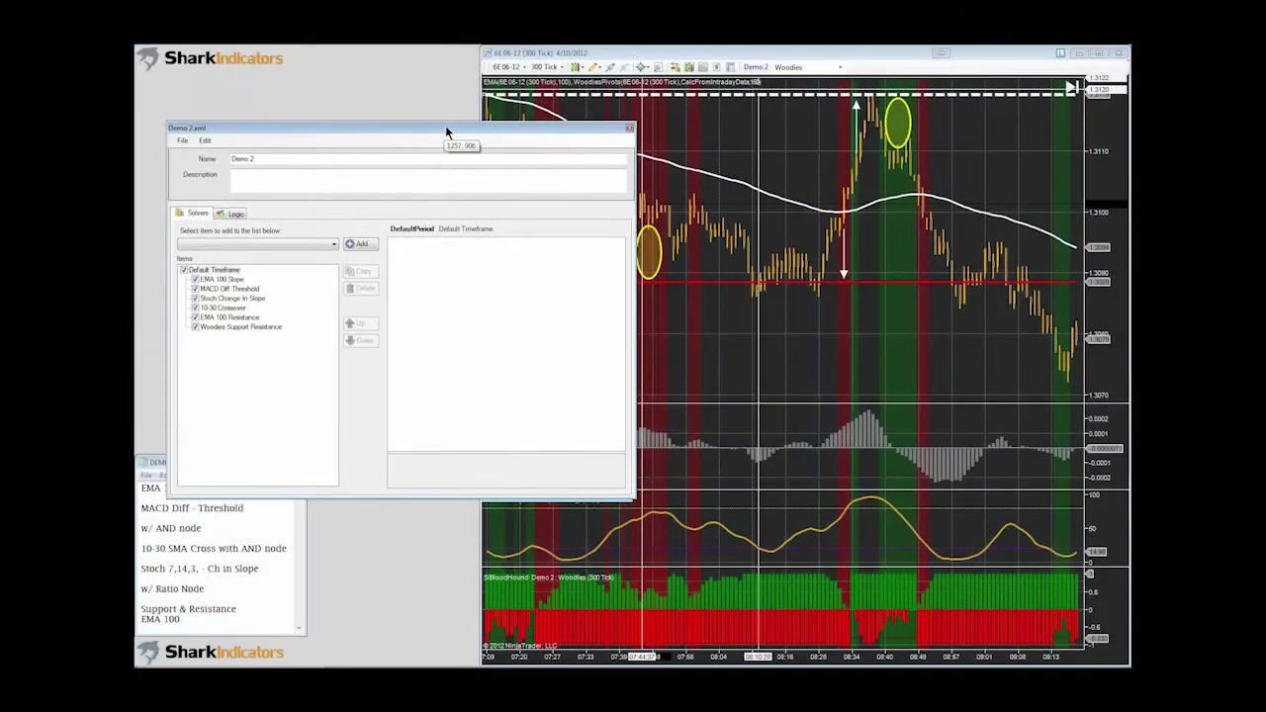
pyautogui.moveTo(445, 127); pyautogui.dragTo(430, 62)
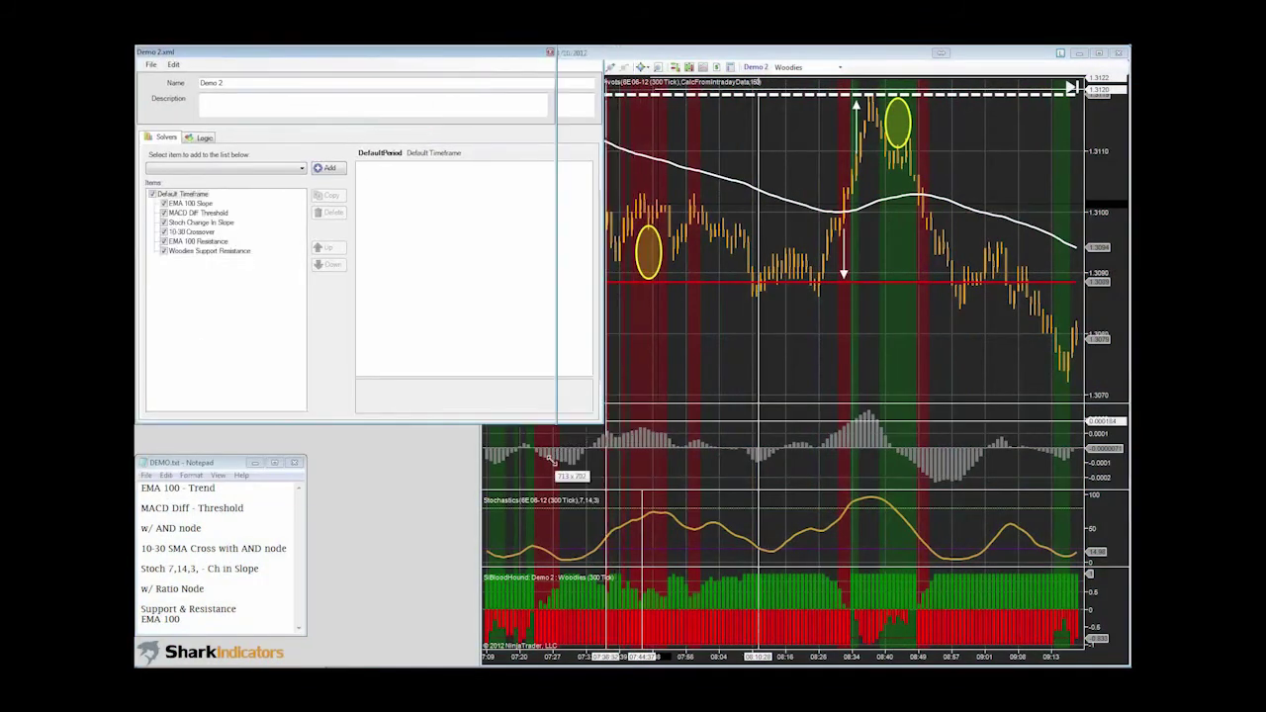
pyautogui.moveTo(604, 423); pyautogui.dragTo(586, 463)
pyautogui.click(288, 170)
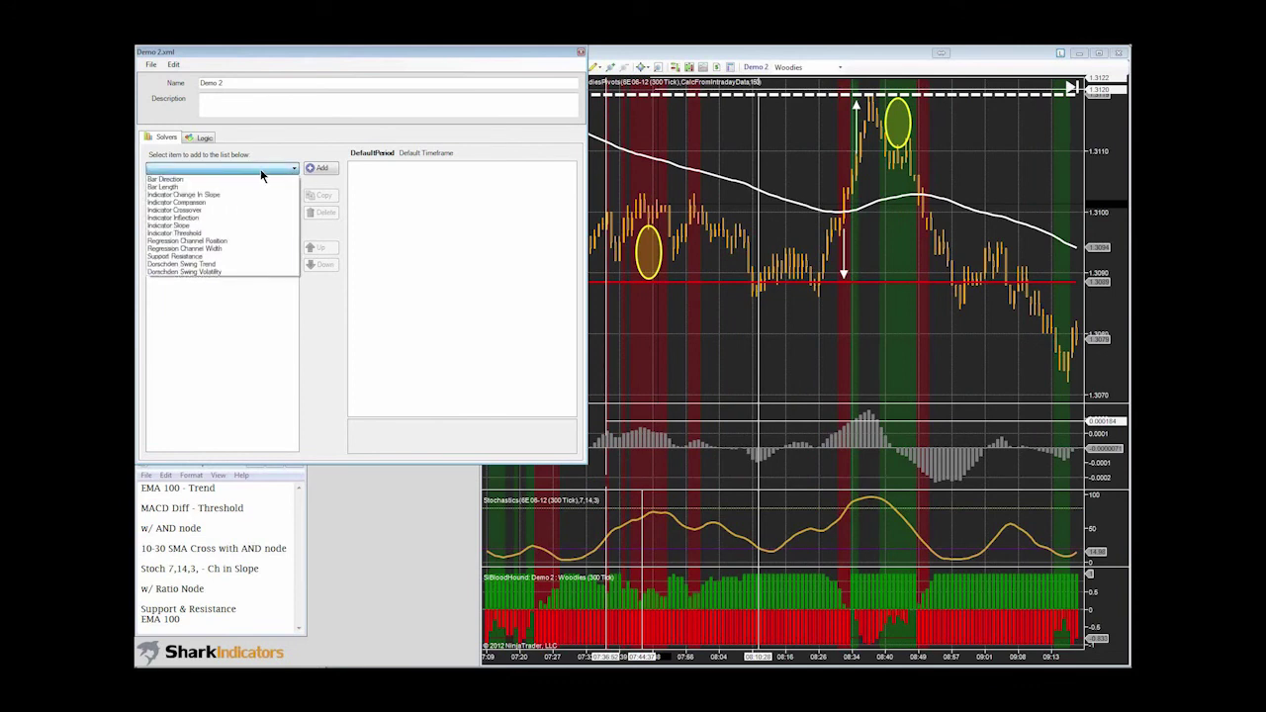
pyautogui.click(181, 225)
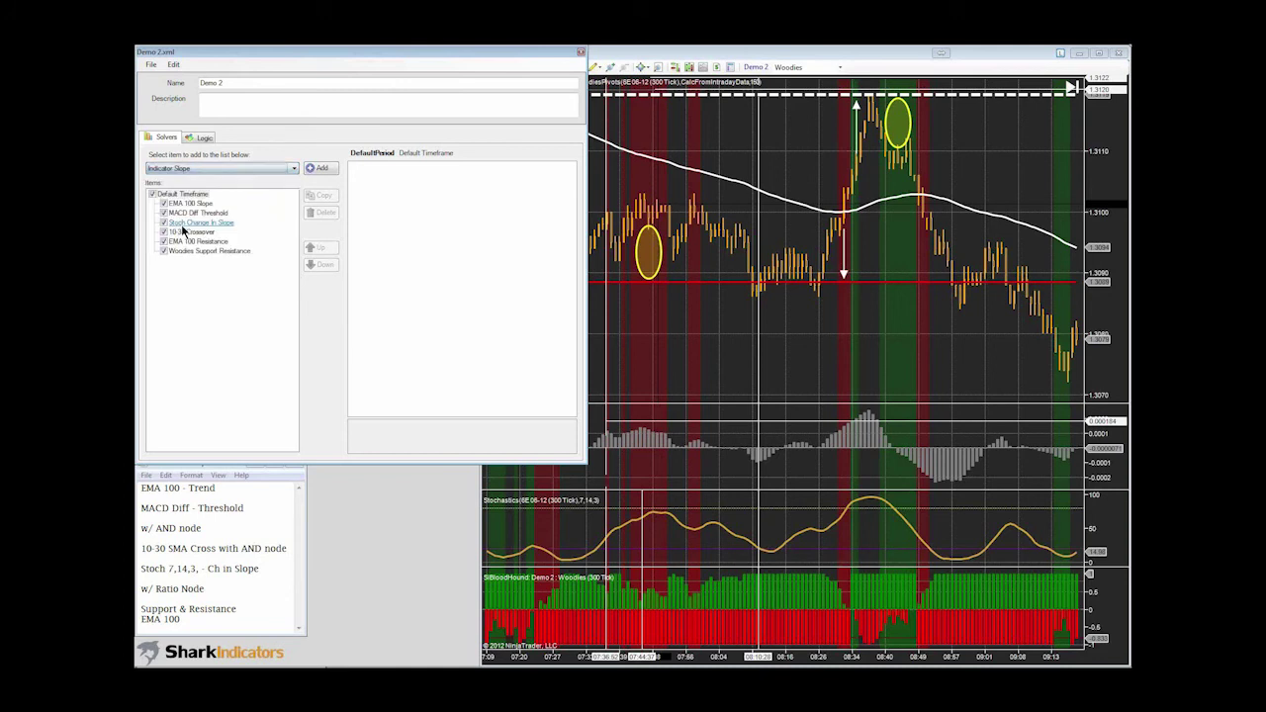
pyautogui.click(322, 168)
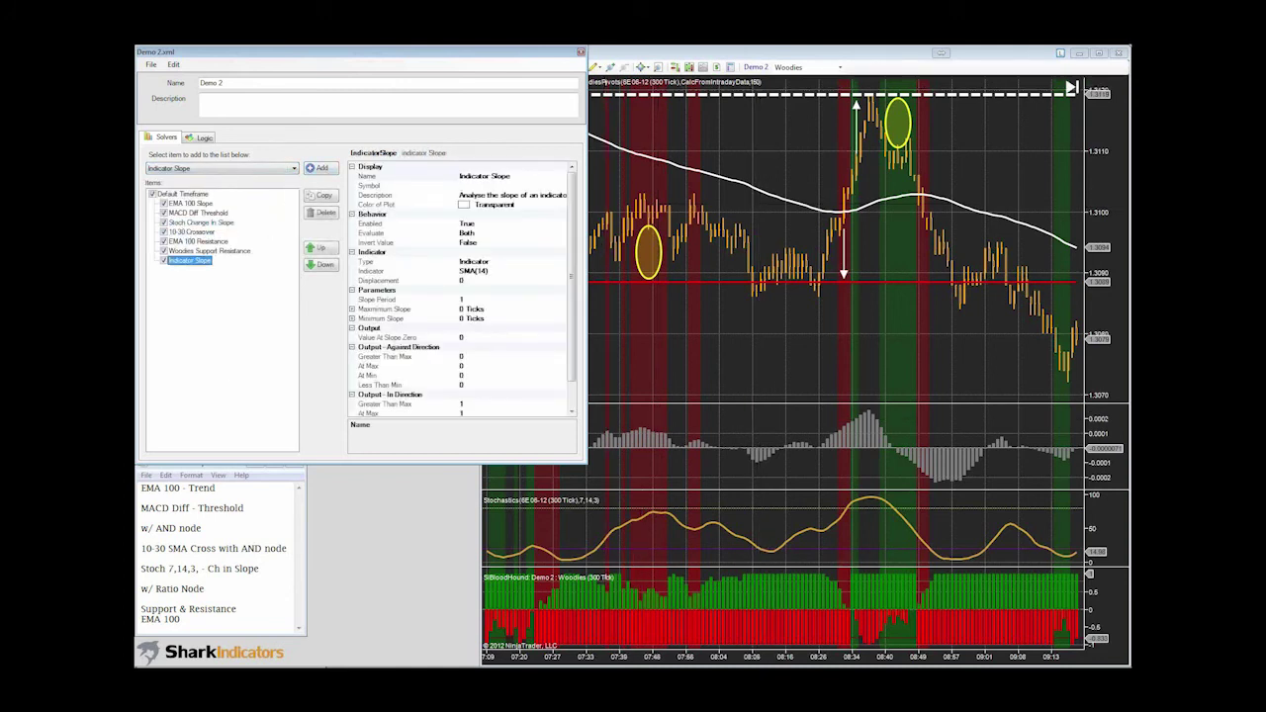
# - Replace the SMA in the new Indicator Slope solver with the EMA indicator
pyautogui.click(492, 272)
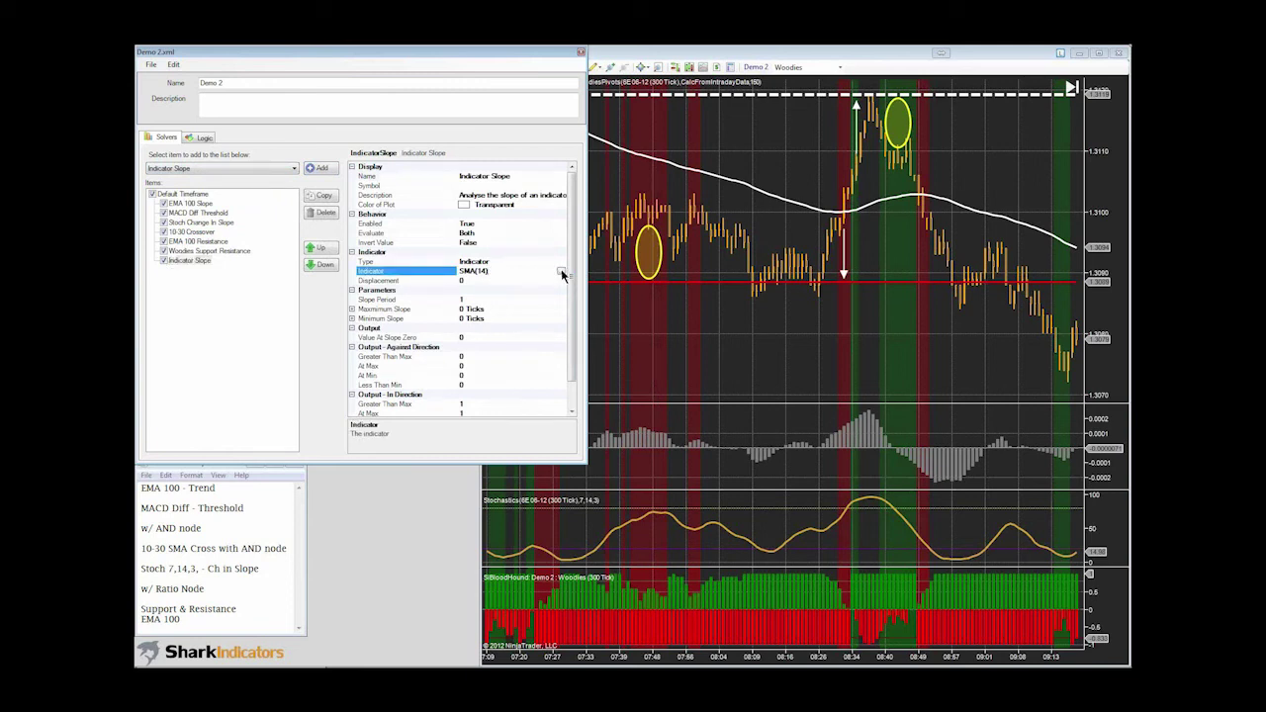
pyautogui.click(561, 273)
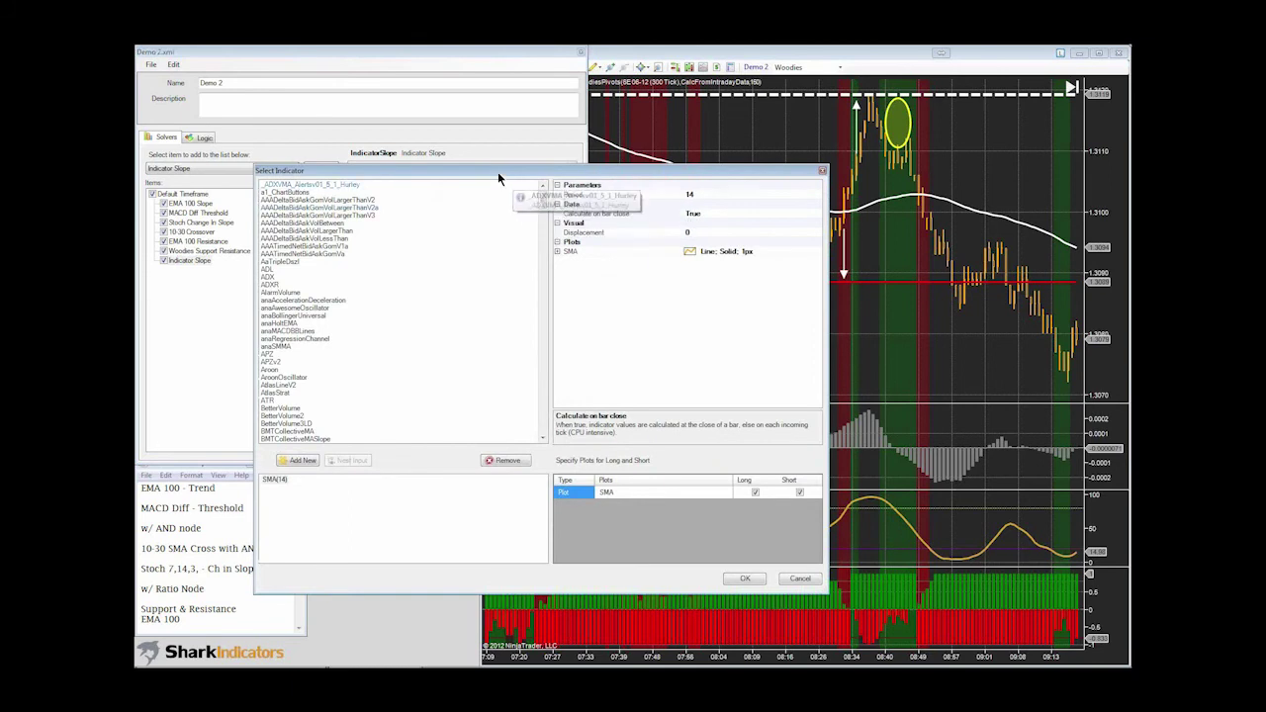
pyautogui.moveTo(498, 173); pyautogui.dragTo(495, 74)
pyautogui.press('e')
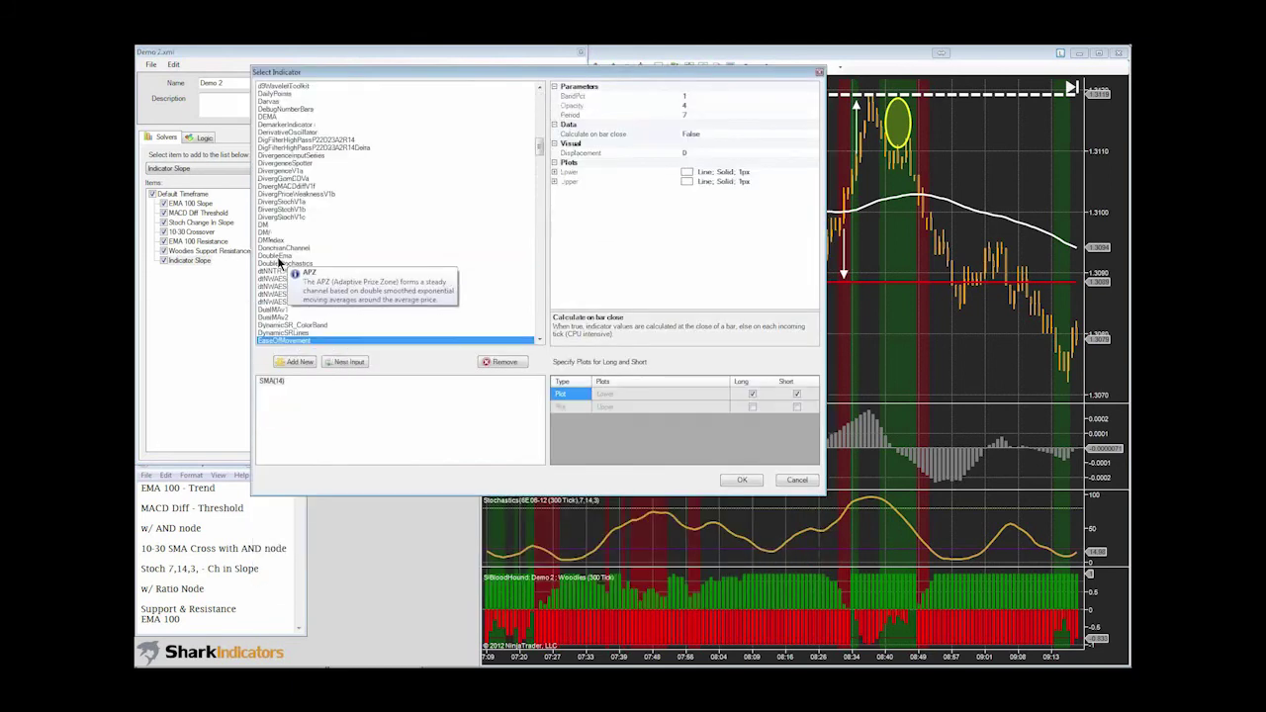
pyautogui.press('Down')
pyautogui.press('Down')
pyautogui.press('Down')
pyautogui.press('Down')
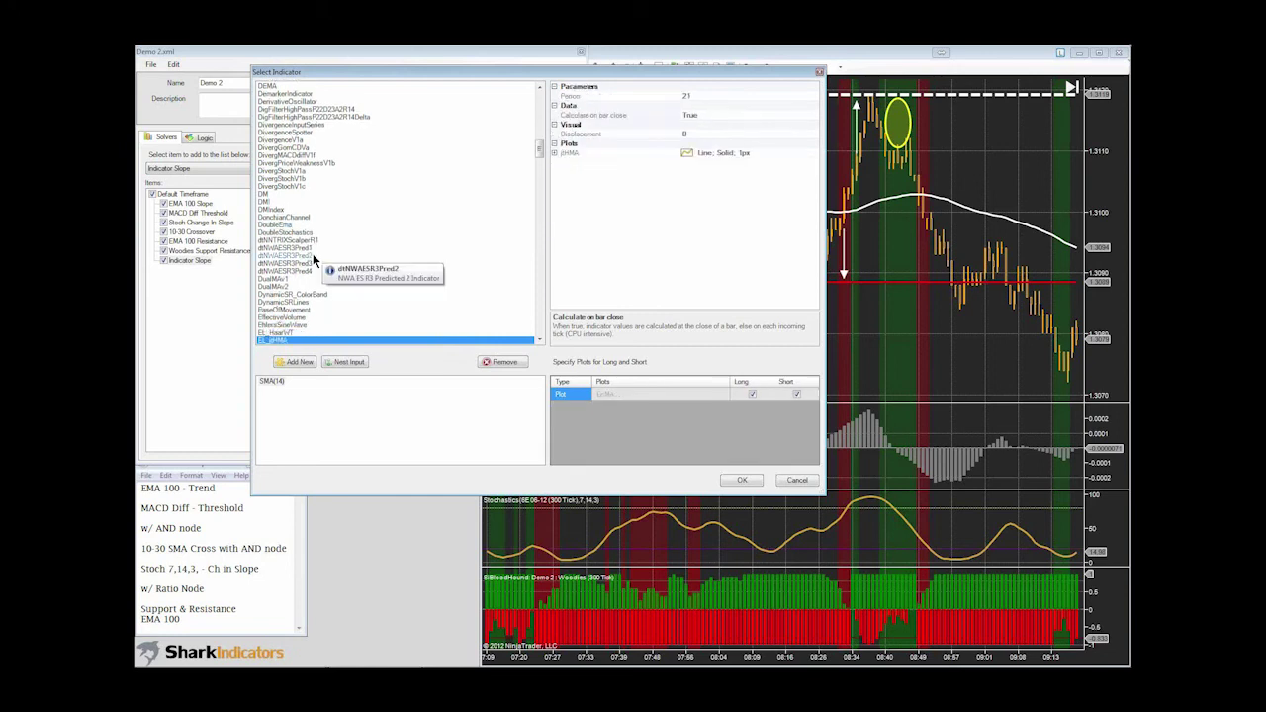
pyautogui.press('Down')
pyautogui.press('Down')
pyautogui.press('Down')
pyautogui.press('Down')
pyautogui.press('Down')
pyautogui.press('Down')
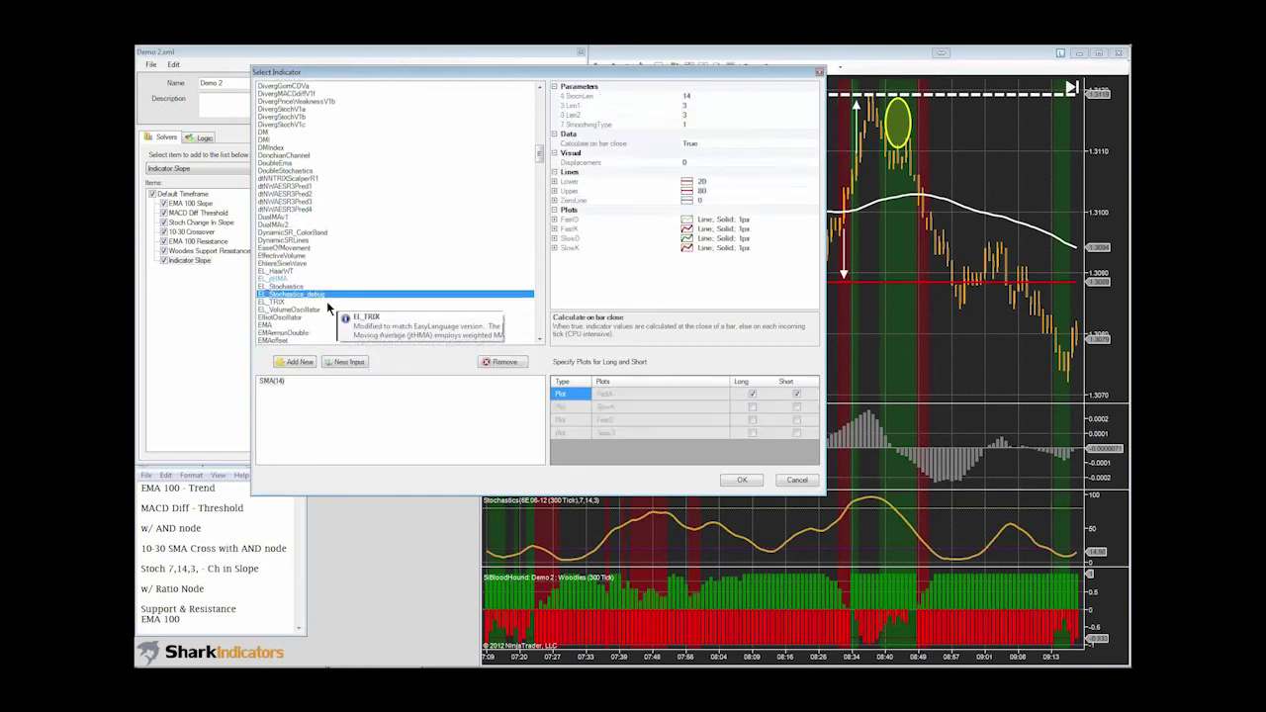
pyautogui.press('Tab')
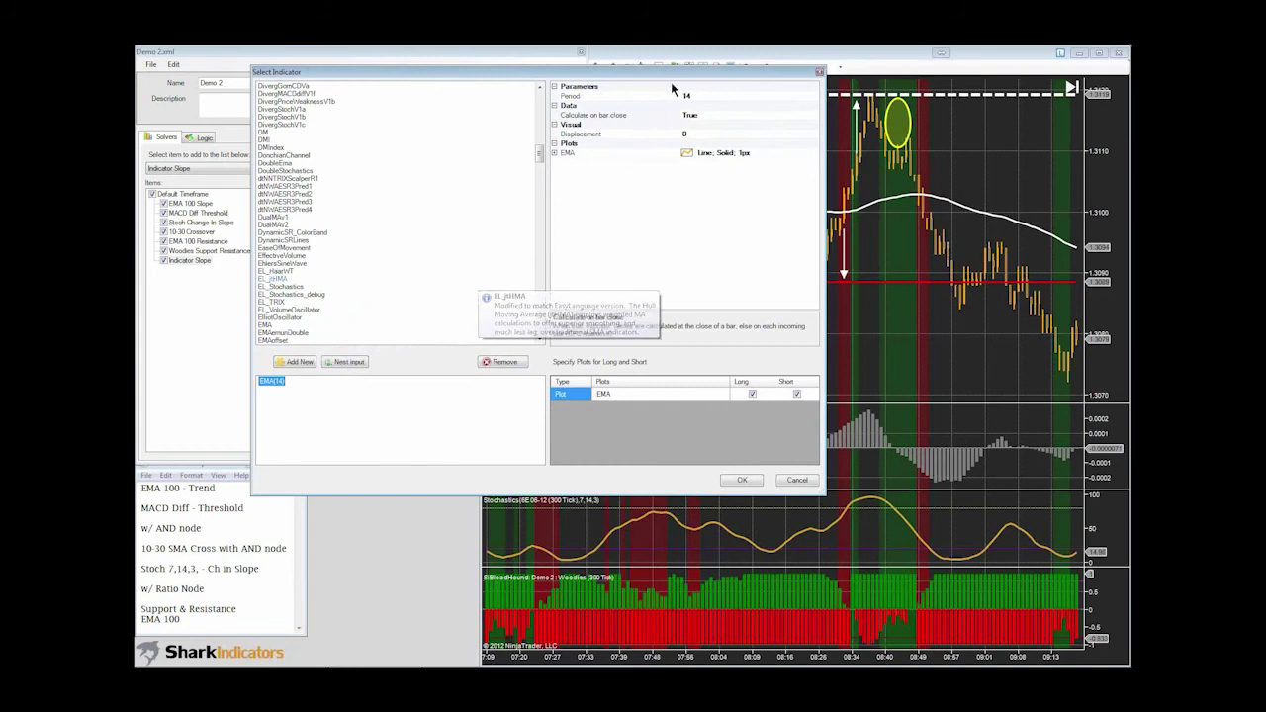
# - Set the period of the Indicator Slope solver's EMA to 100
pyautogui.press('Tab')
pyautogui.write('1')
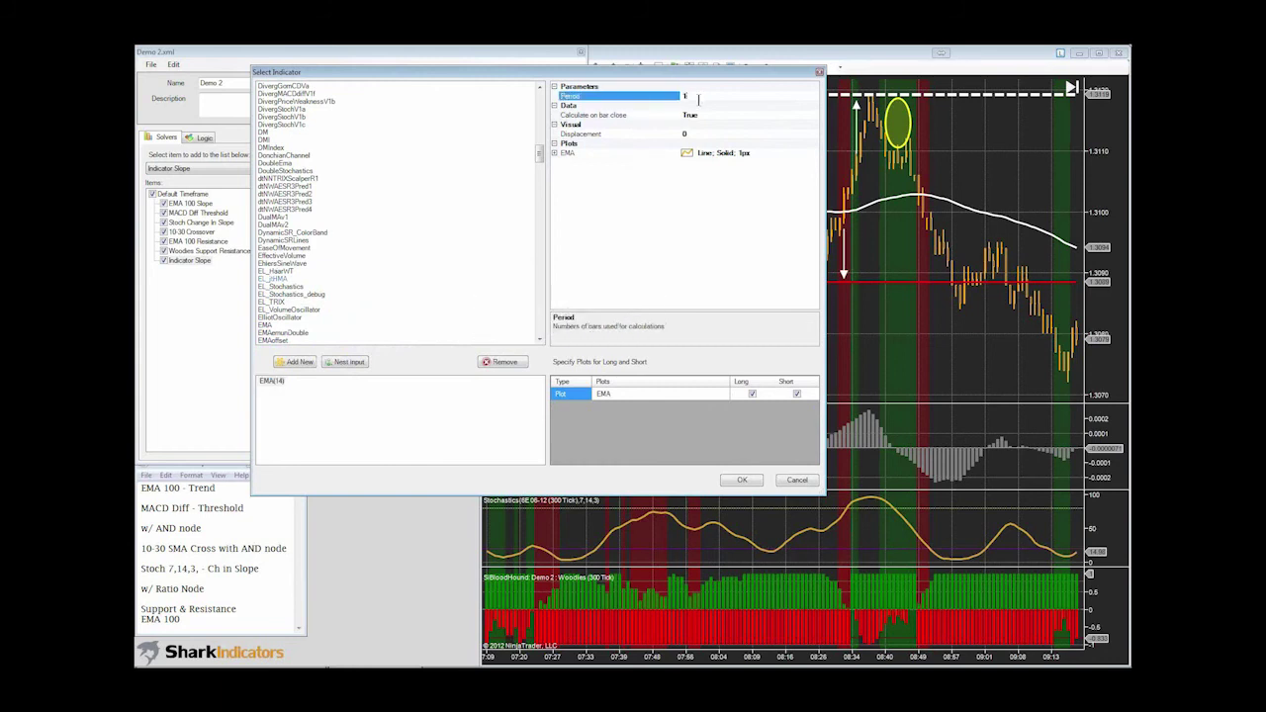
pyautogui.write('00')
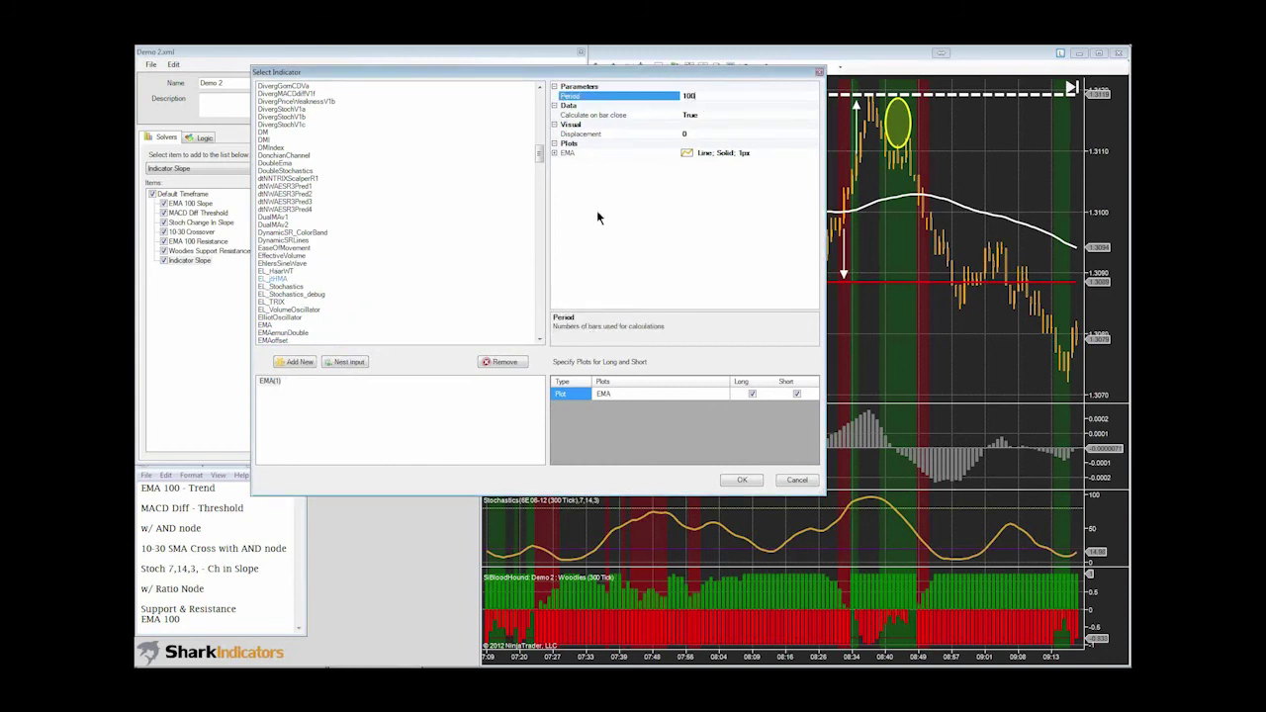
# - Nest a second EMA as the input of the first EMA and set its period to 100
pyautogui.click(282, 326)
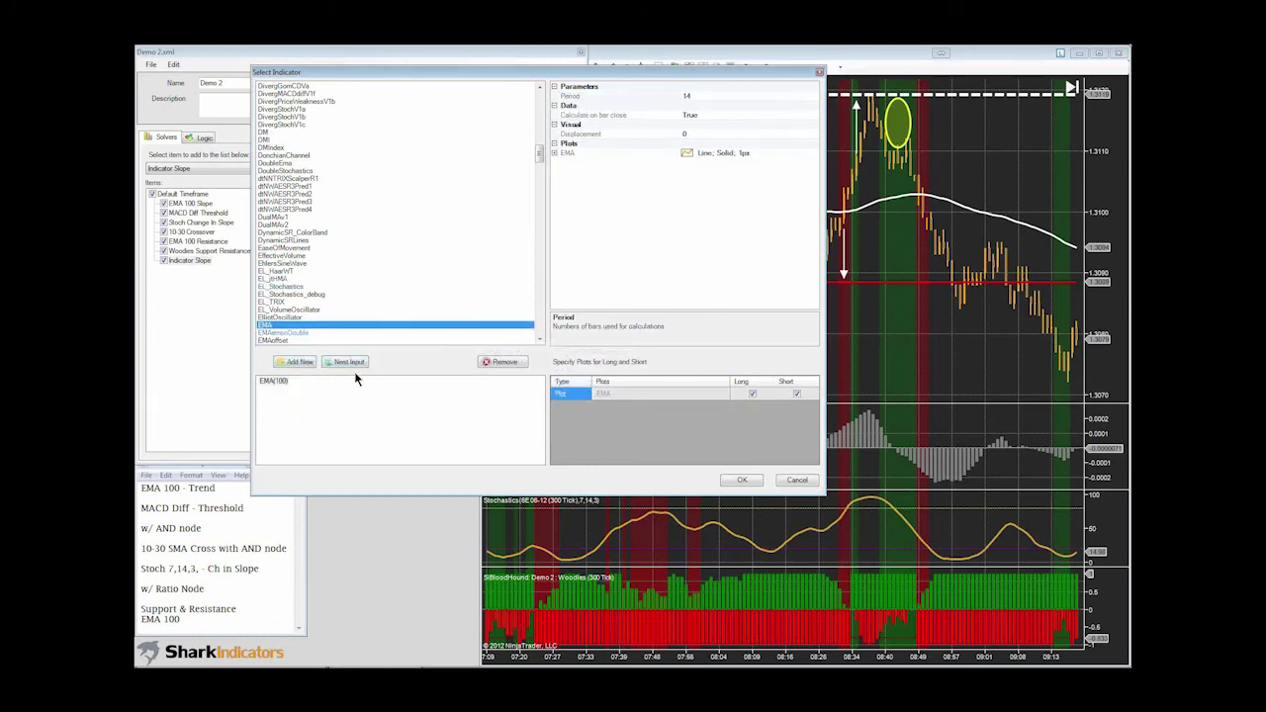
pyautogui.click(348, 361)
pyautogui.click(283, 390)
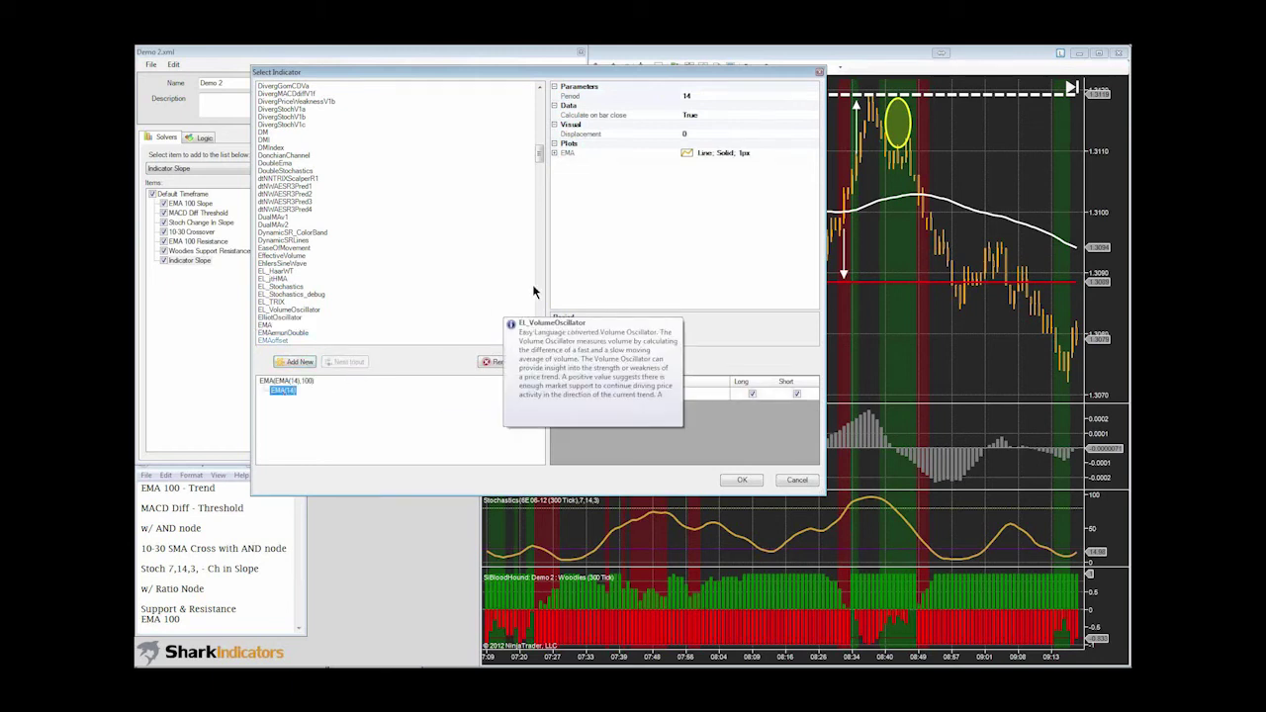
pyautogui.click(694, 95)
pyautogui.press('BackSpace')
pyautogui.press('BackSpace')
pyautogui.write('100')
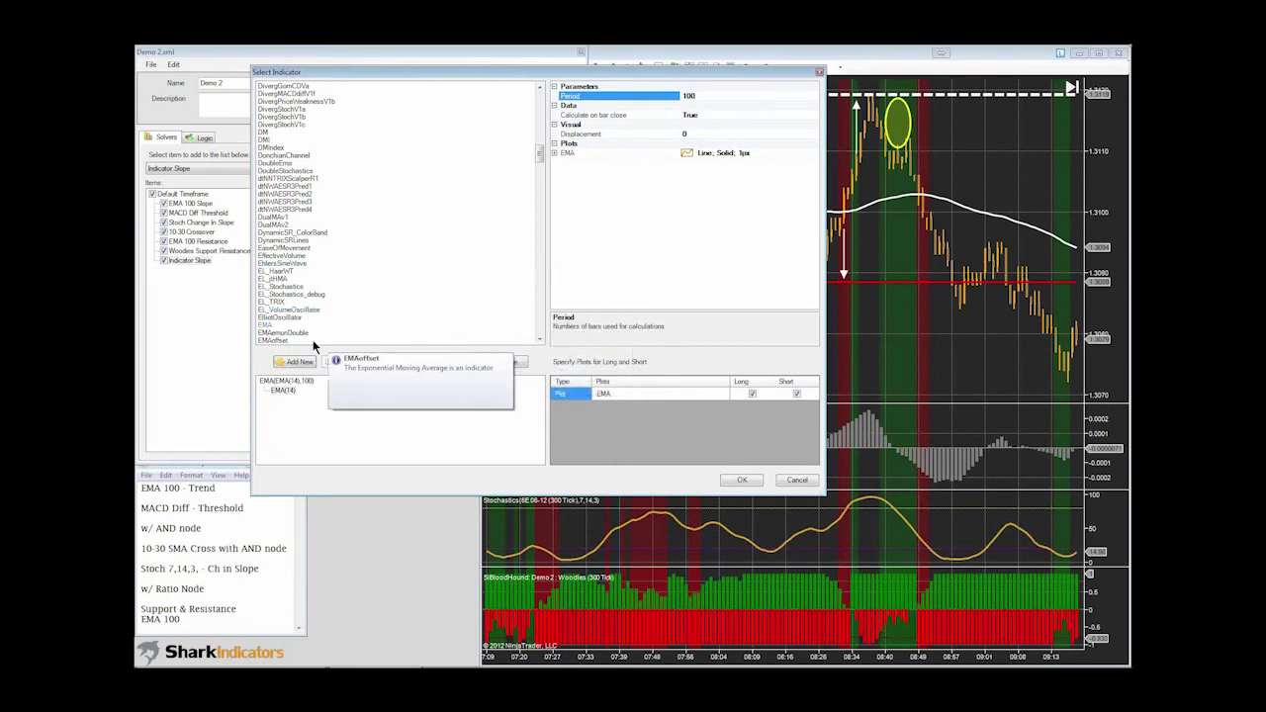
# - Nest a third EMA inside the second with a period of 100, and accept the nested indicator
pyautogui.click(267, 326)
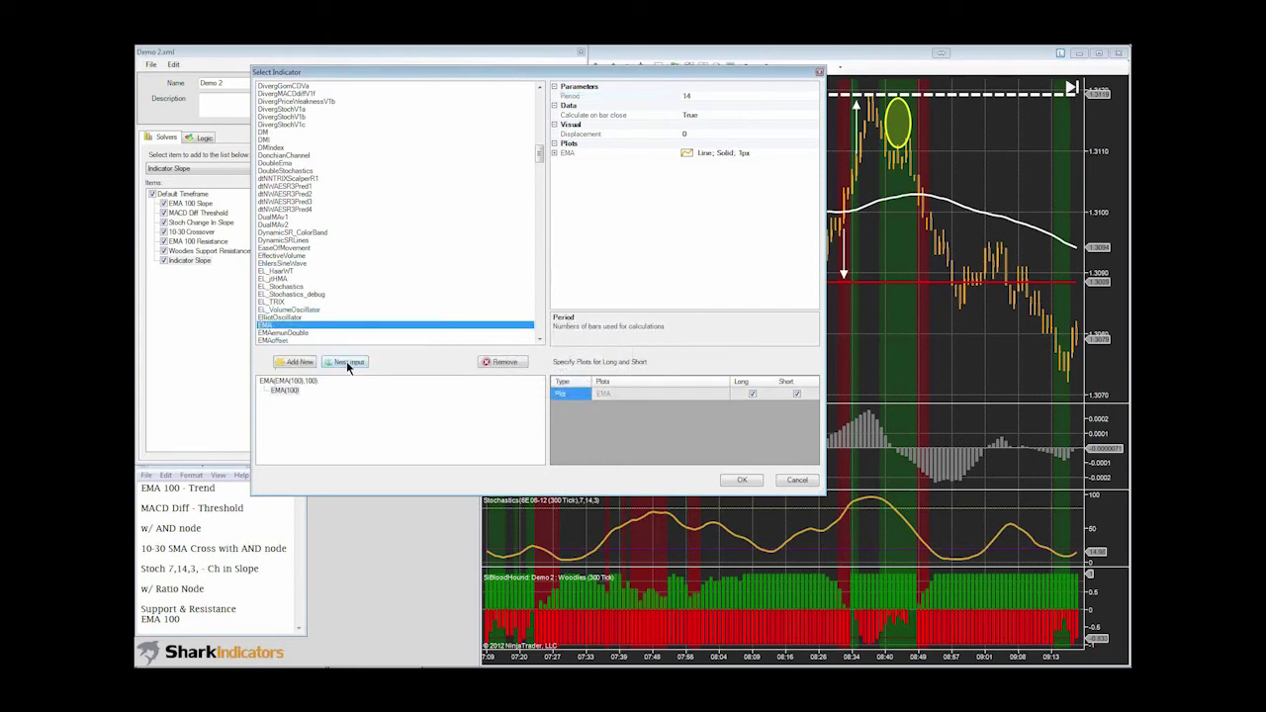
pyautogui.click(348, 364)
pyautogui.click(294, 400)
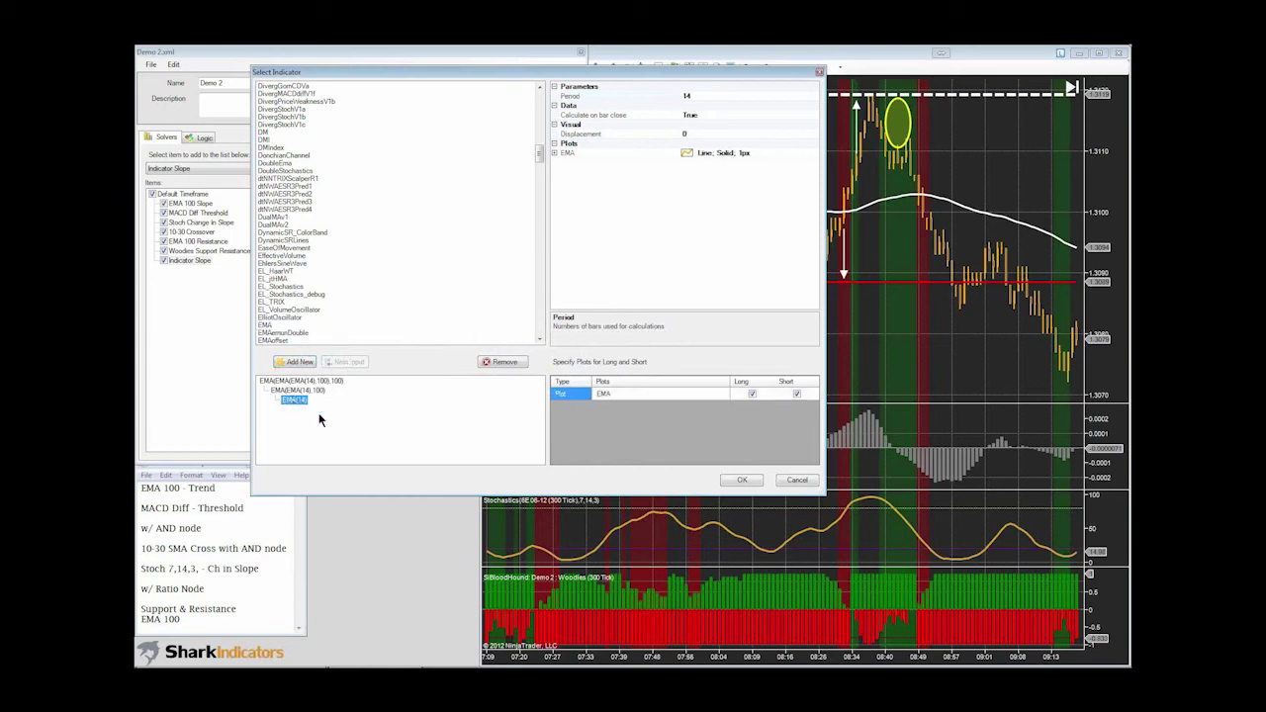
pyautogui.click(700, 96)
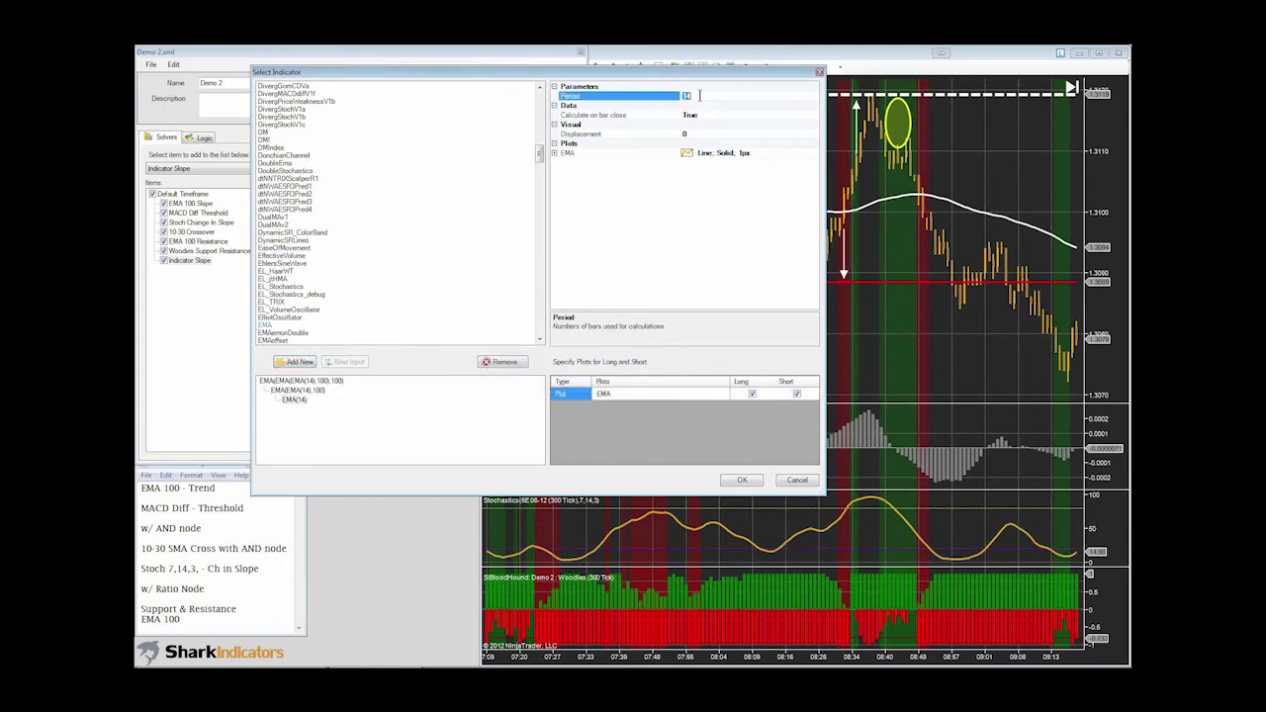
pyautogui.press('BackSpace')
pyautogui.press('BackSpace')
pyautogui.write('100')
pyautogui.click(739, 481)
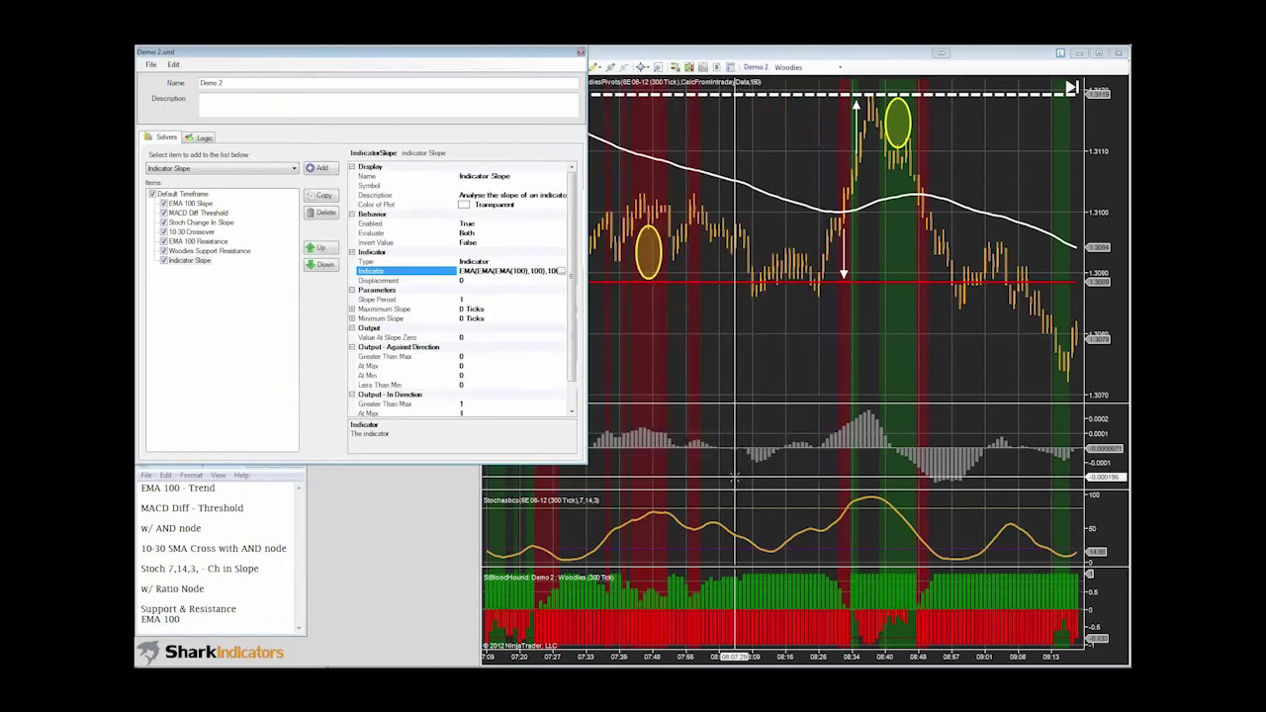
# - Create a new logic in the Demo 2 template and name it Nested EMA
pyautogui.click(201, 138)
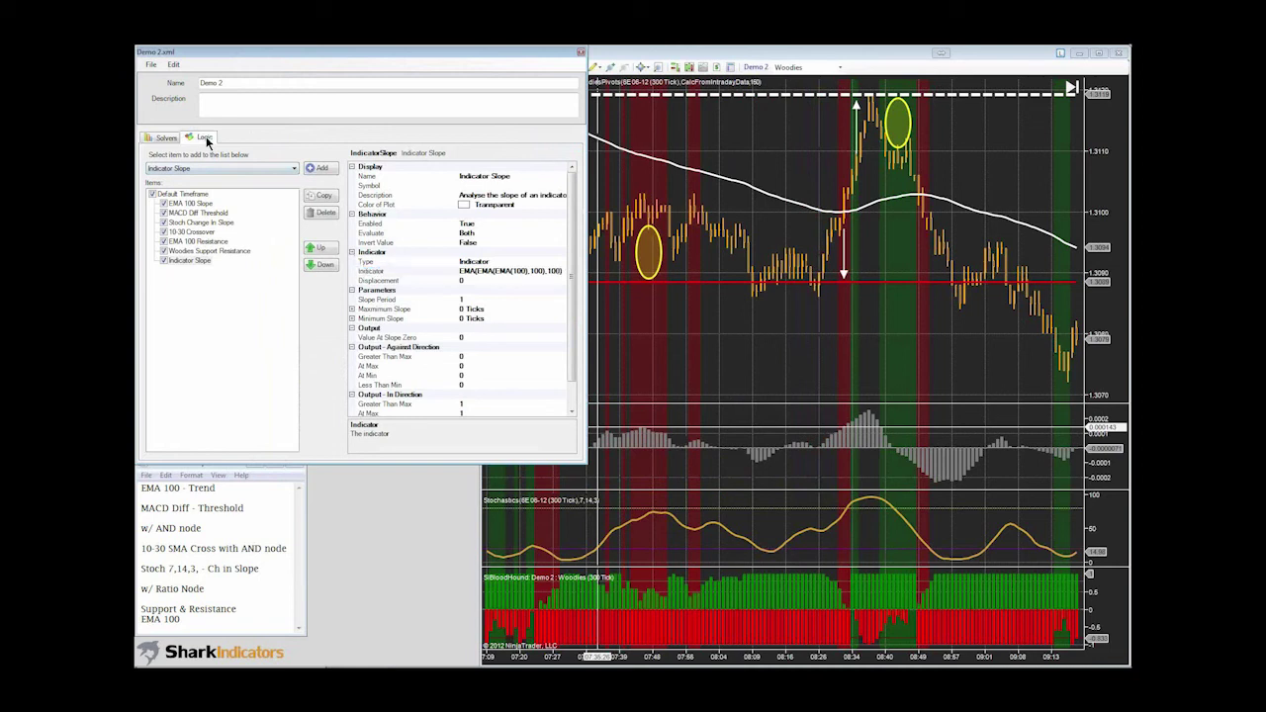
pyautogui.click(454, 158)
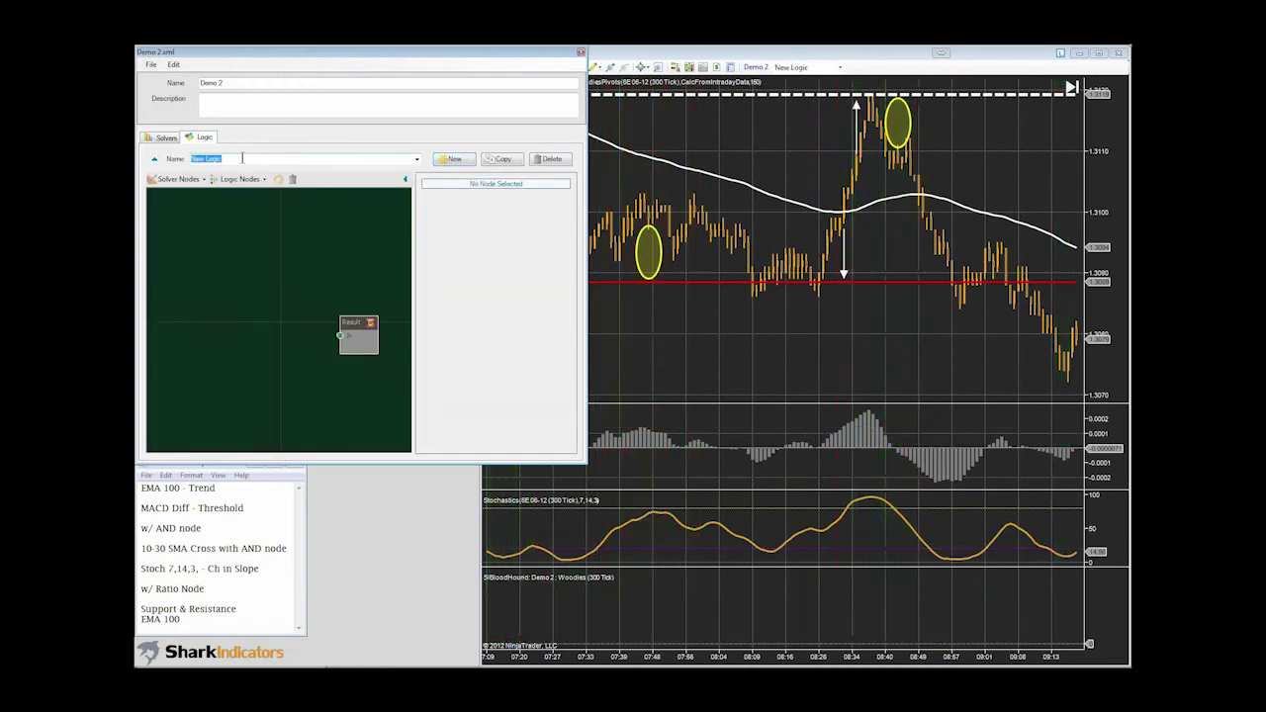
pyautogui.write('Nested EMA')
# - Compare the settings of the new Indicator Slope solver with those of the EMA 100 Slope solver
pyautogui.click(167, 138)
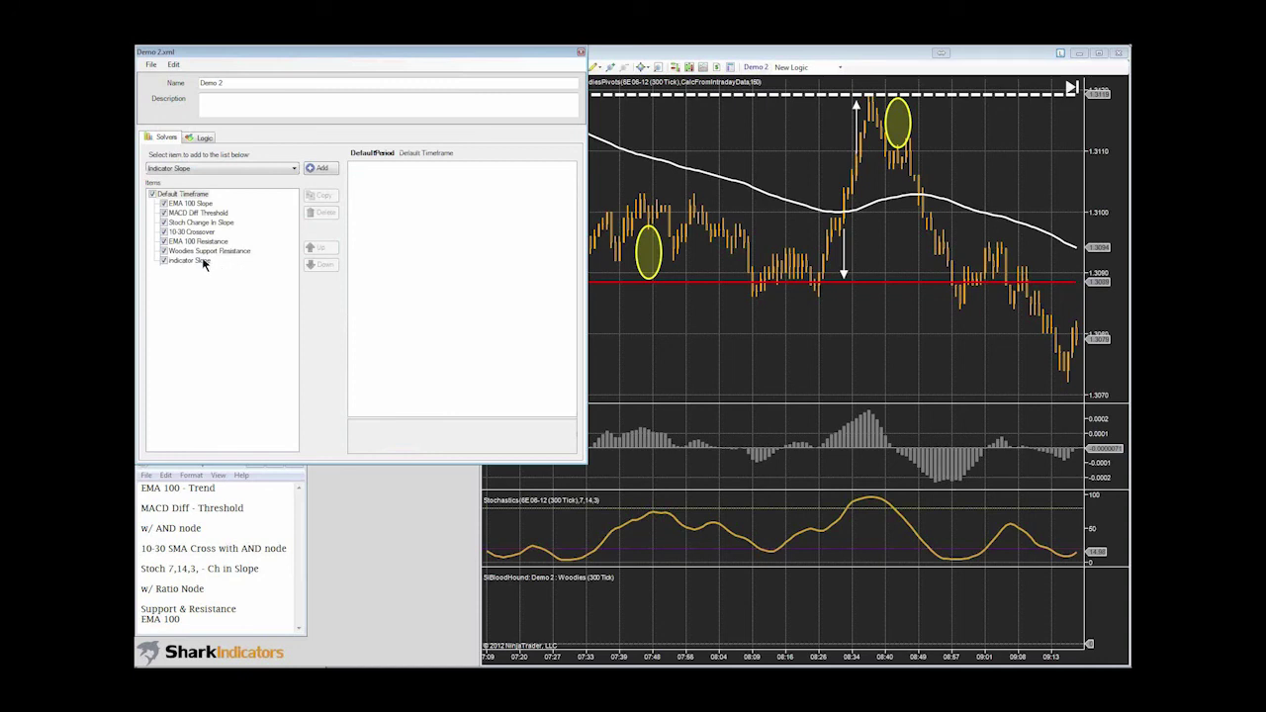
pyautogui.click(195, 261)
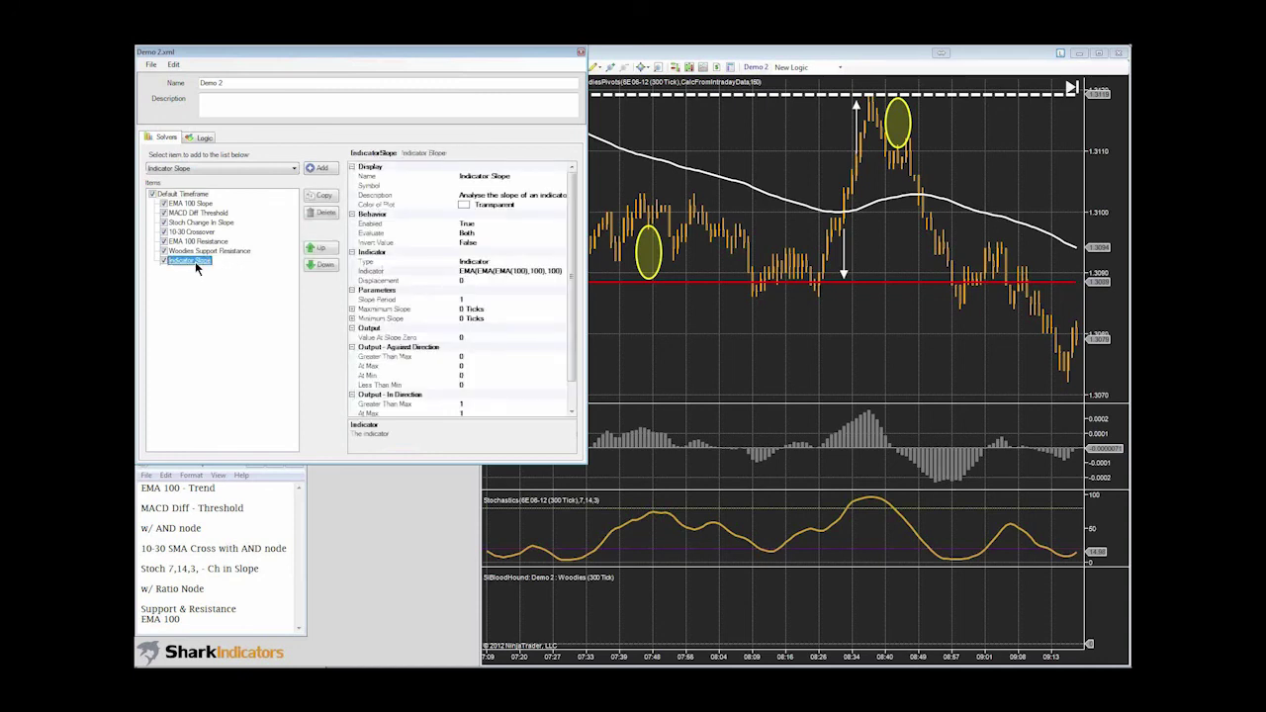
pyautogui.click(189, 204)
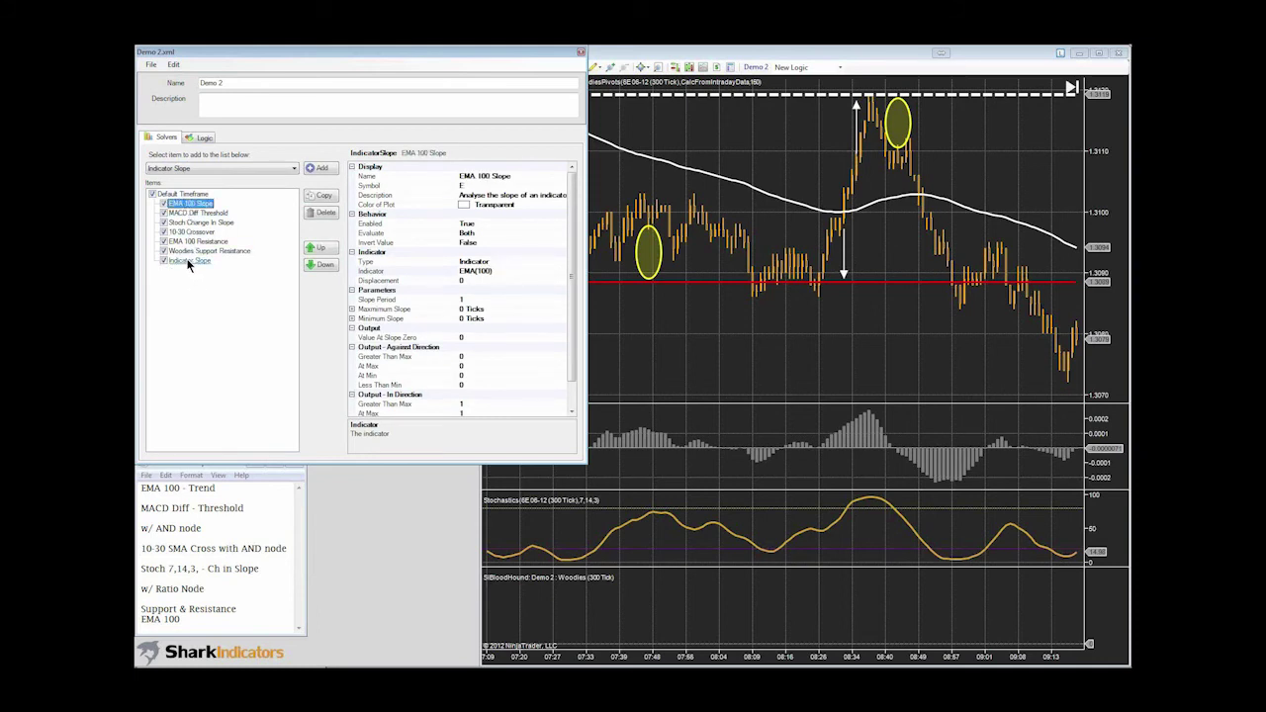
pyautogui.click(190, 261)
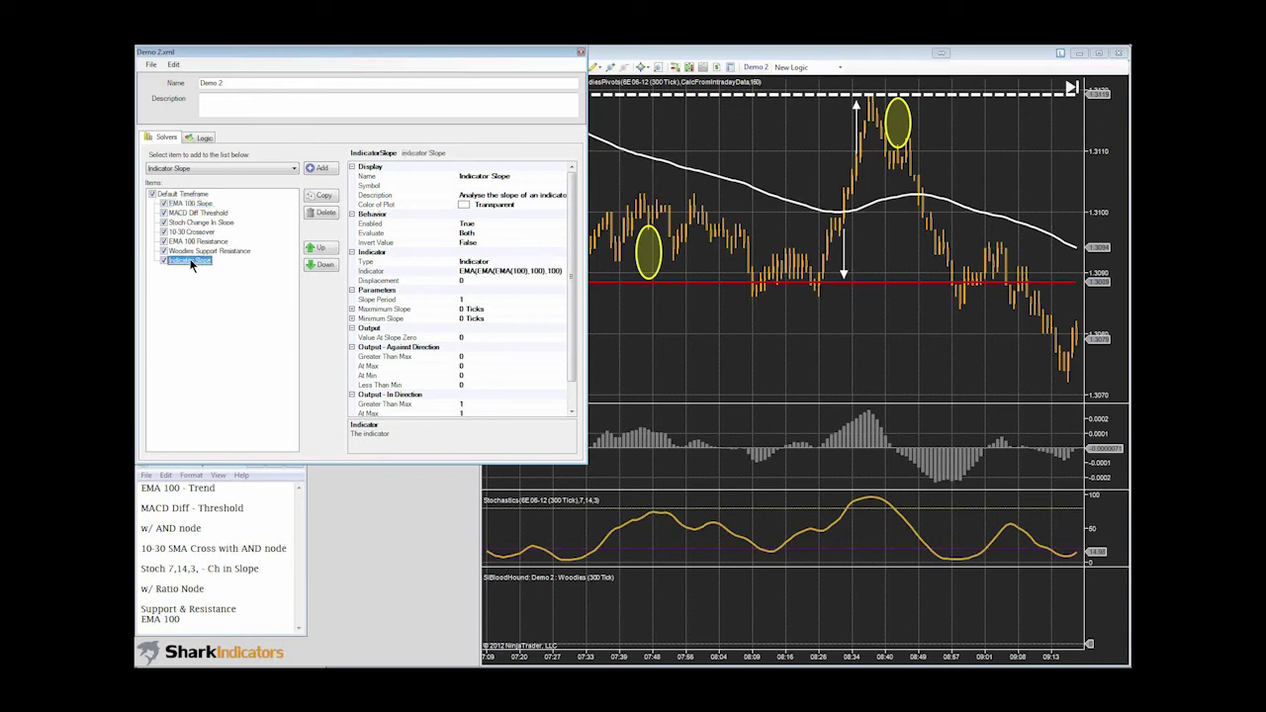
# - Reopen the indicator selection of the Indicator Slope solver and inspect each of the three nested EMAs
pyautogui.click(510, 271)
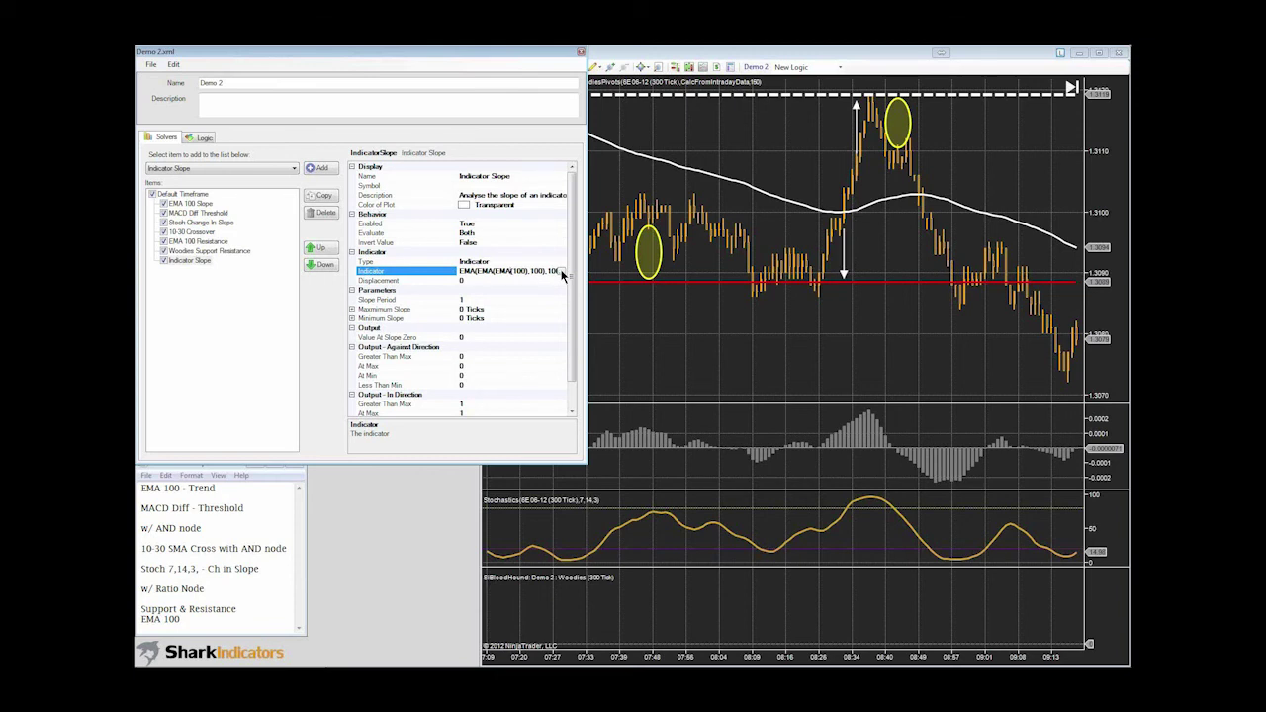
pyautogui.click(562, 274)
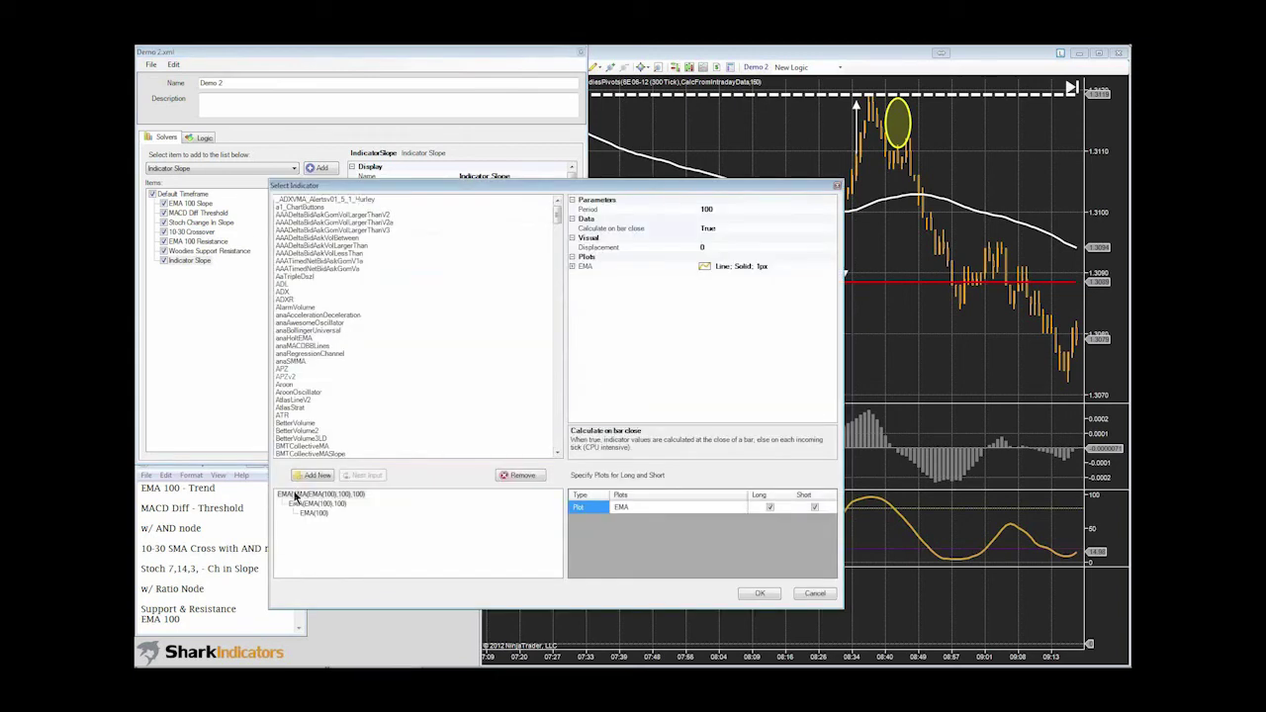
pyautogui.click(294, 494)
pyautogui.click(317, 503)
pyautogui.click(316, 512)
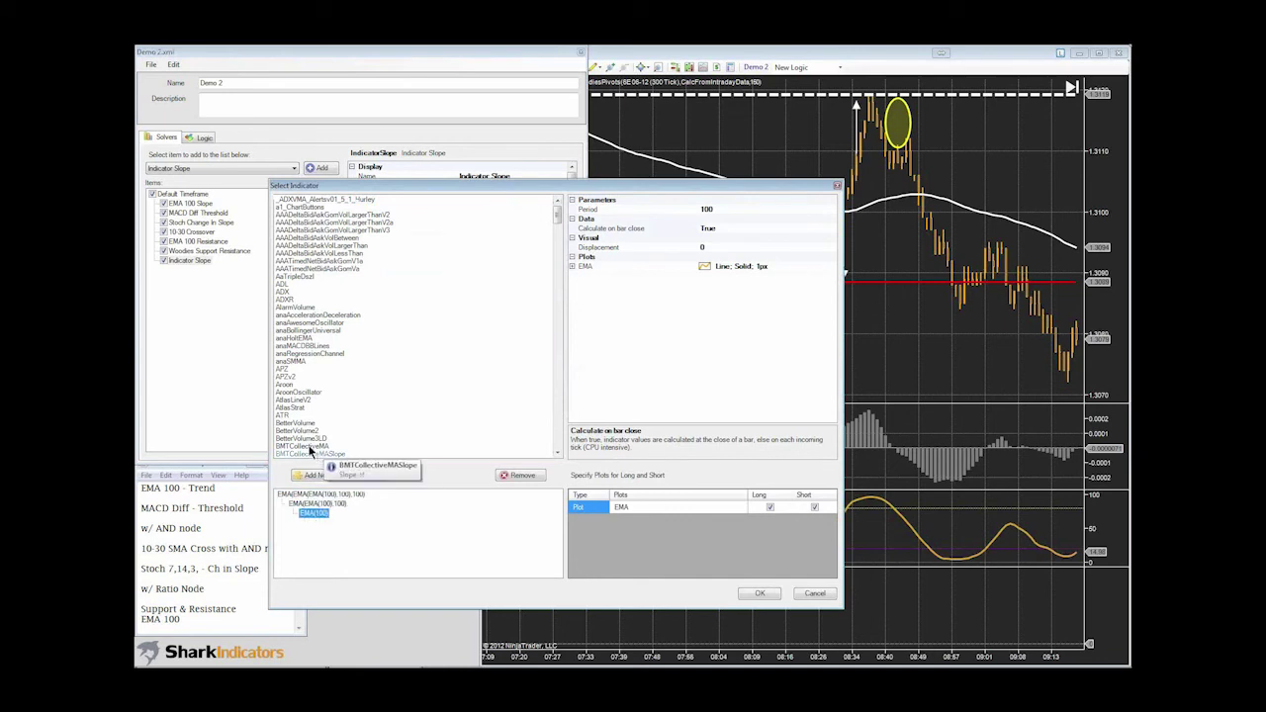
# - Find EMA among the available indicators and remove the innermost EMA from the Indicator Slope solver's nested indicator
pyautogui.click(287, 419)
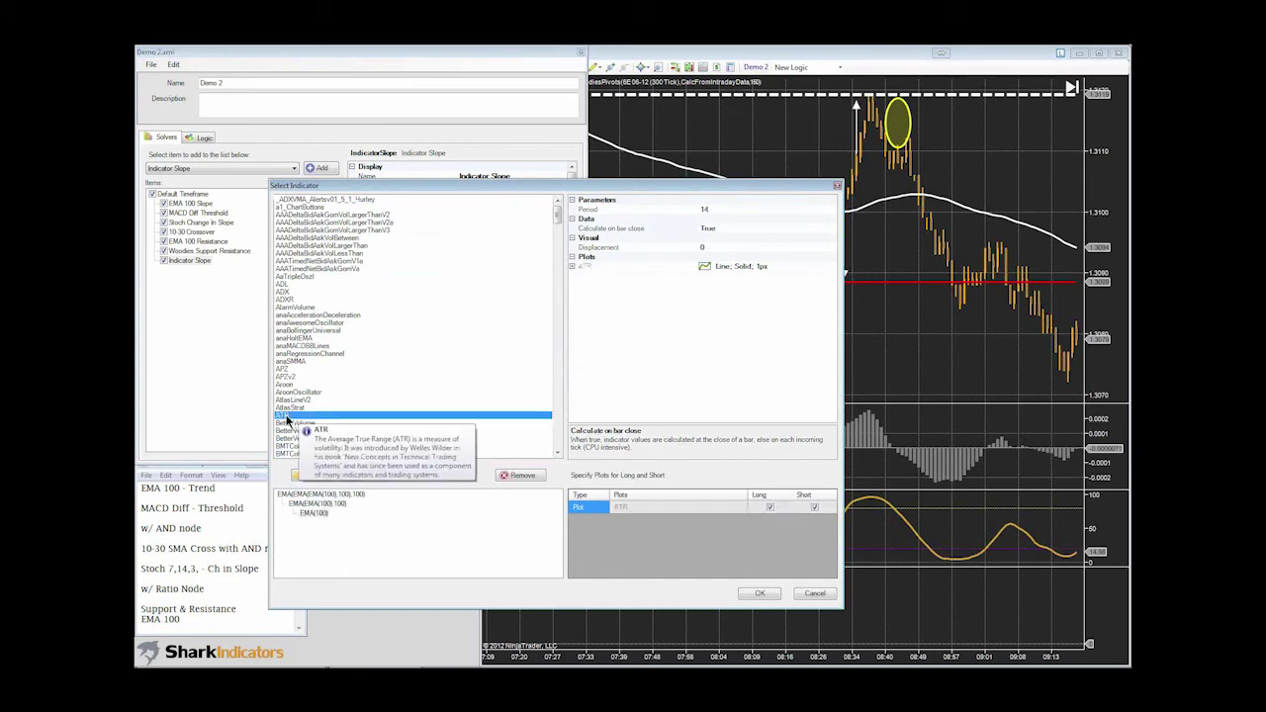
pyautogui.scroll(-10, 287, 419)
pyautogui.click(326, 453)
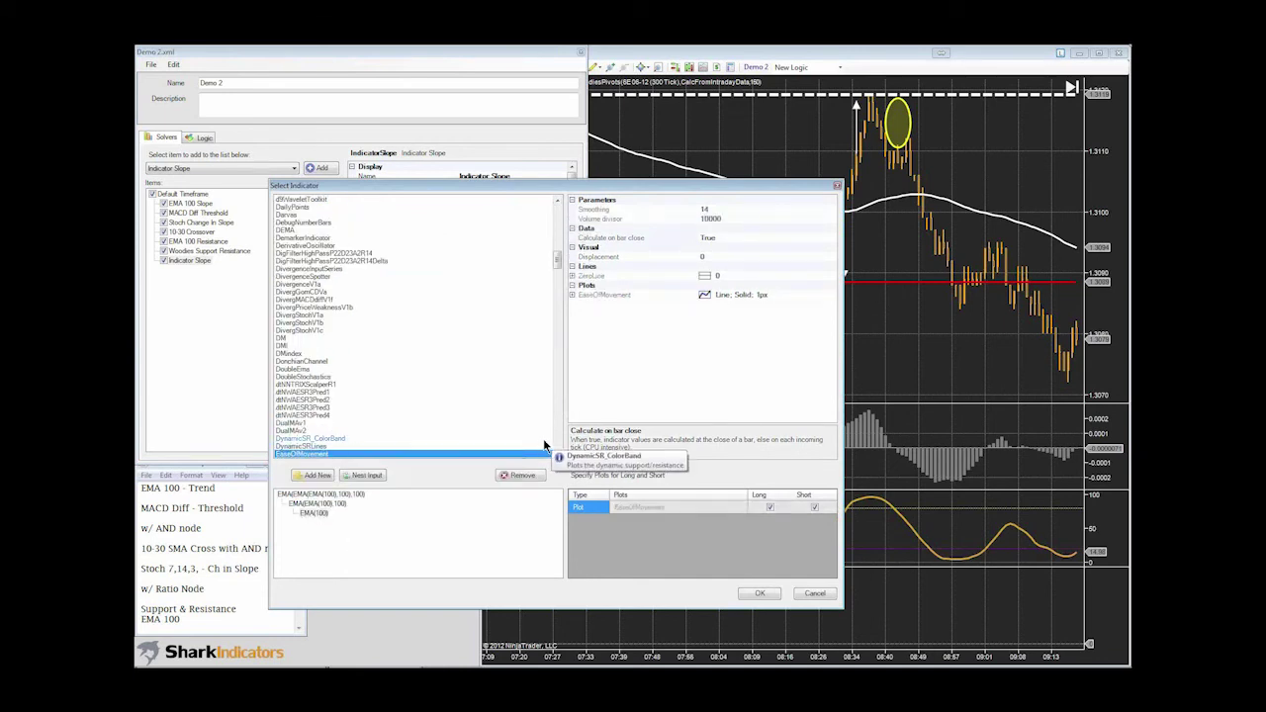
pyautogui.scroll(-10, 326, 376)
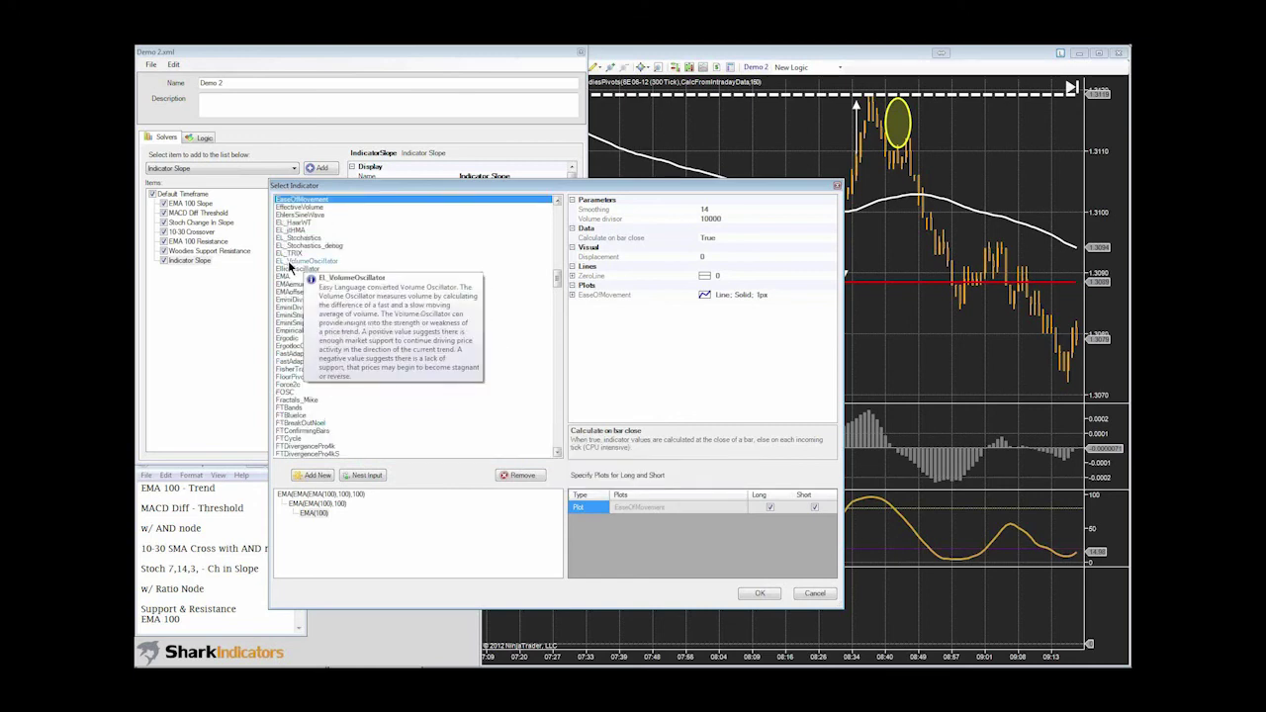
pyautogui.click(289, 276)
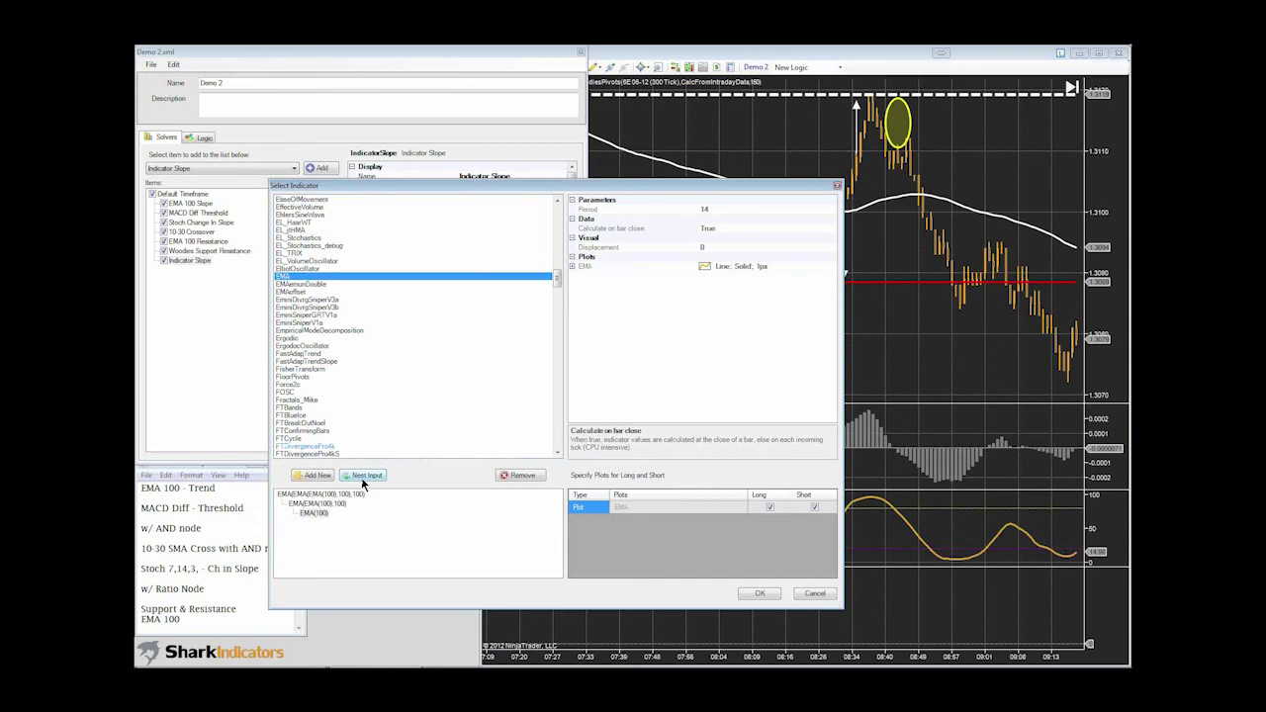
pyautogui.click(311, 514)
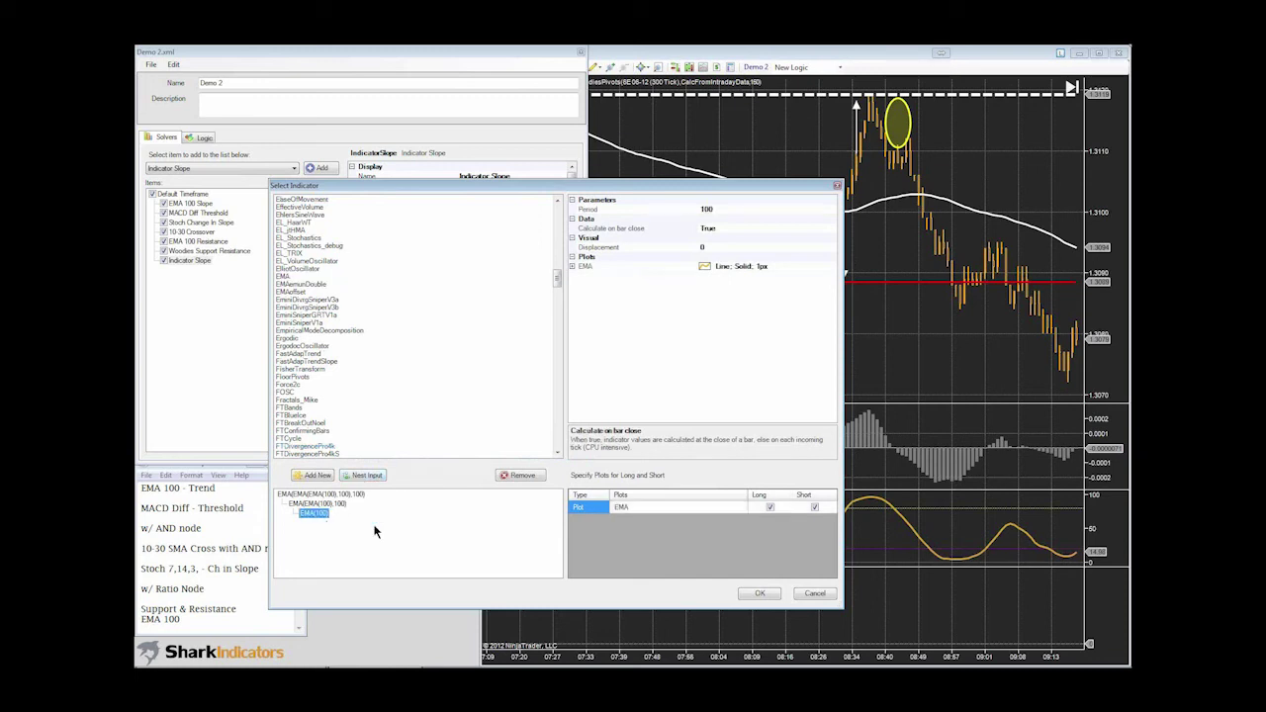
pyautogui.click(523, 476)
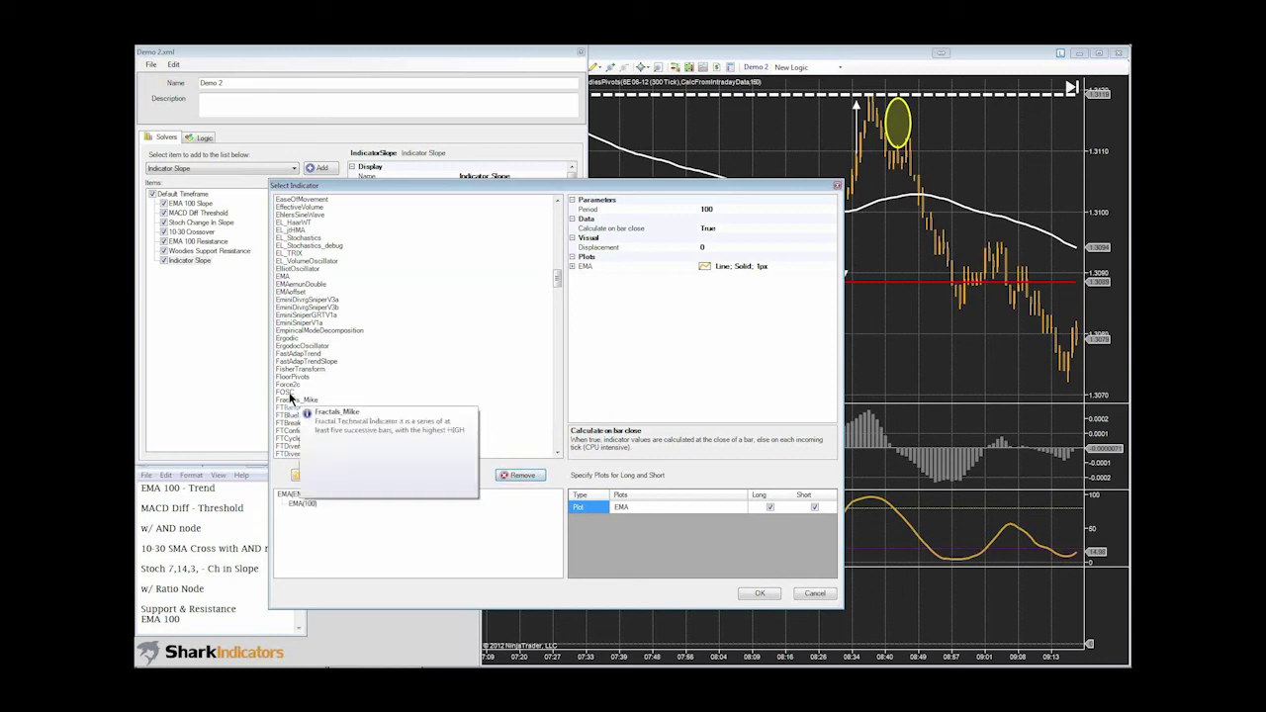
# - Find SMA among the available indicators and nest it as the outer EMA's input, above the inner EMA
pyautogui.click(297, 362)
pyautogui.press('s')
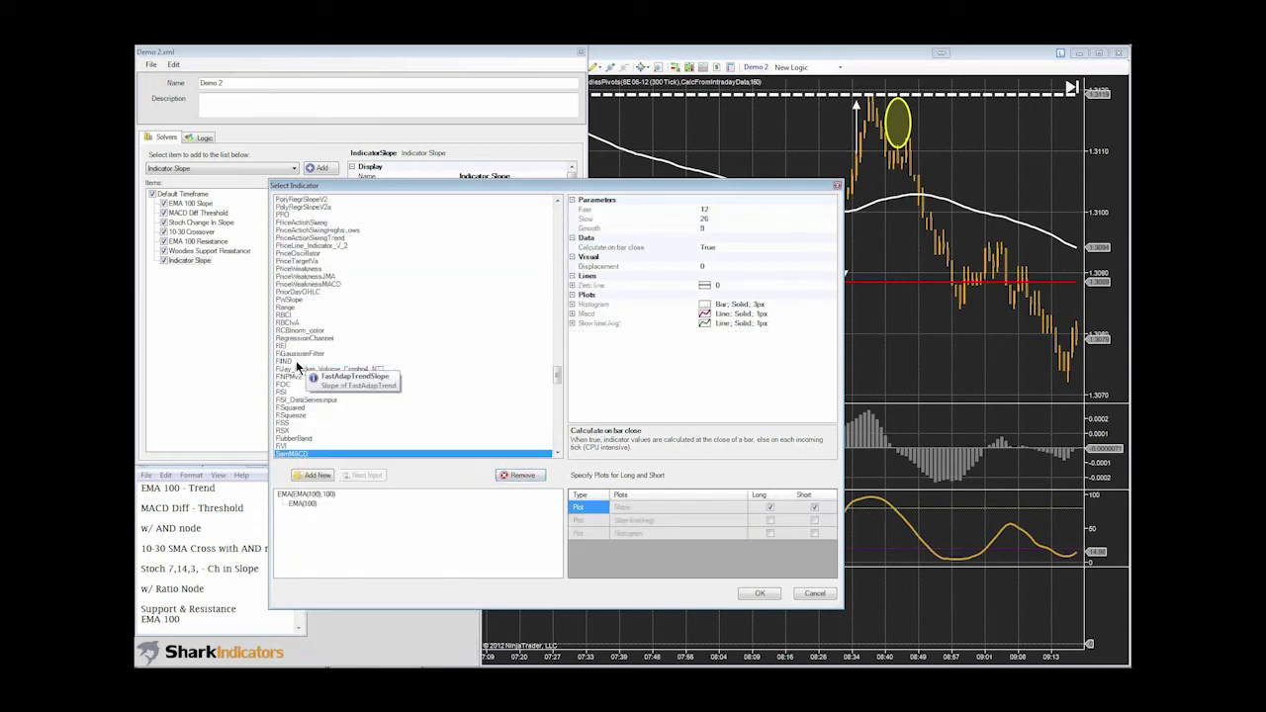
pyautogui.click(557, 432)
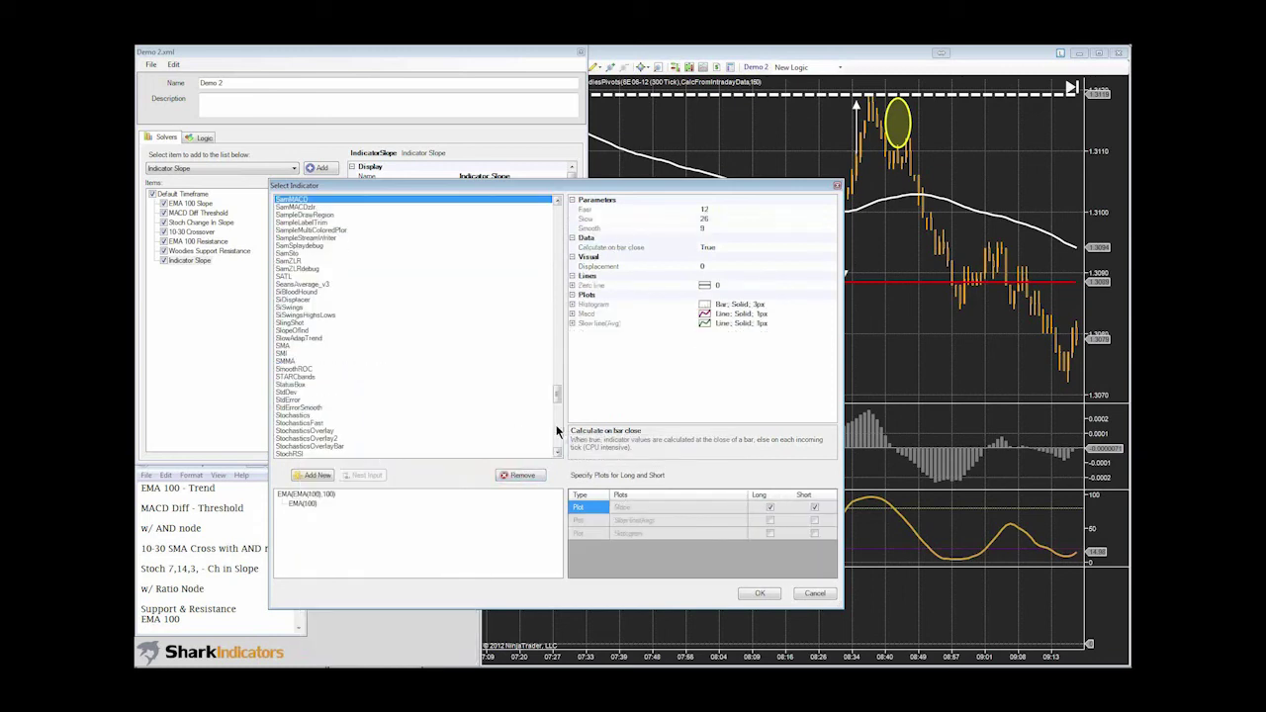
pyautogui.click(282, 349)
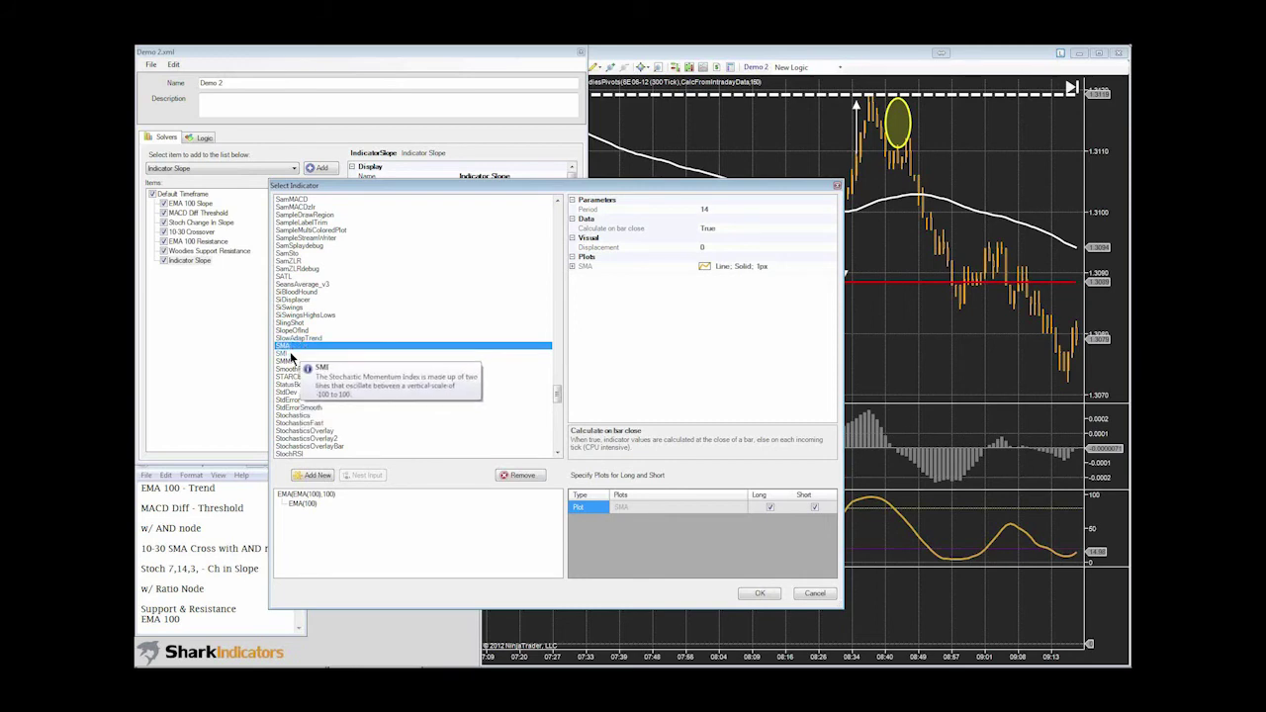
pyautogui.click(285, 354)
pyautogui.click(284, 361)
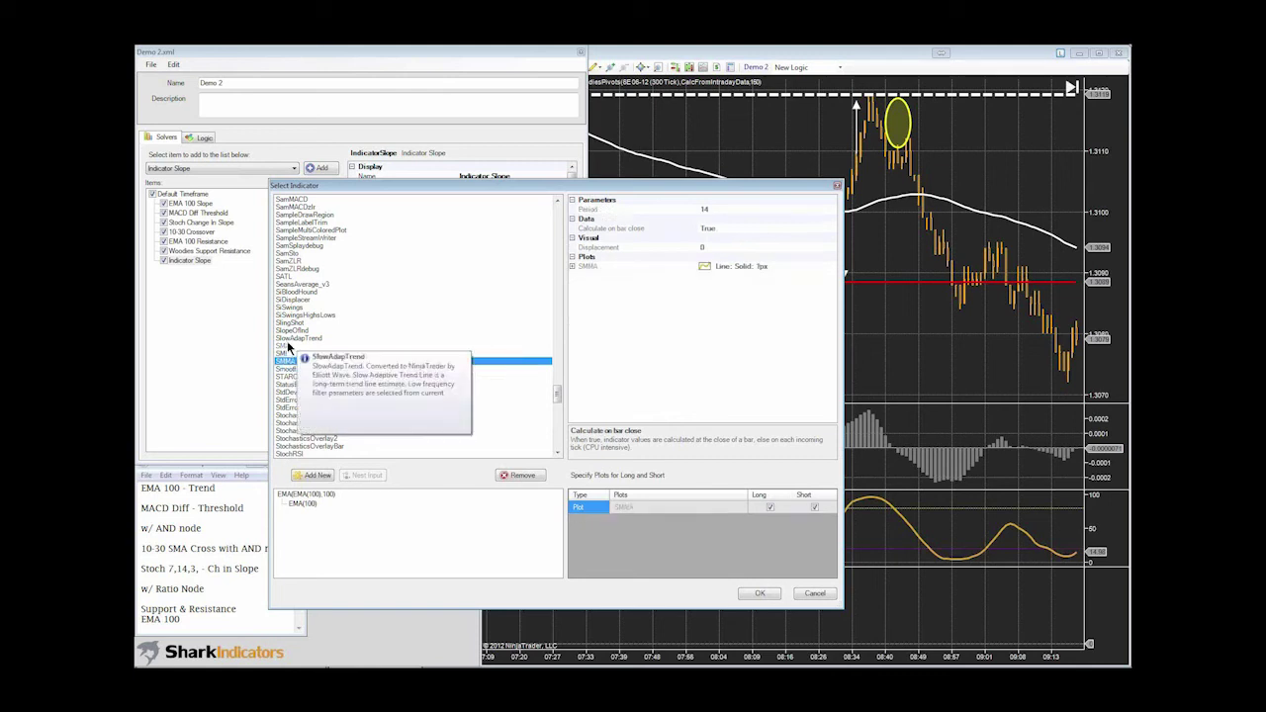
pyautogui.click(287, 340)
pyautogui.click(289, 268)
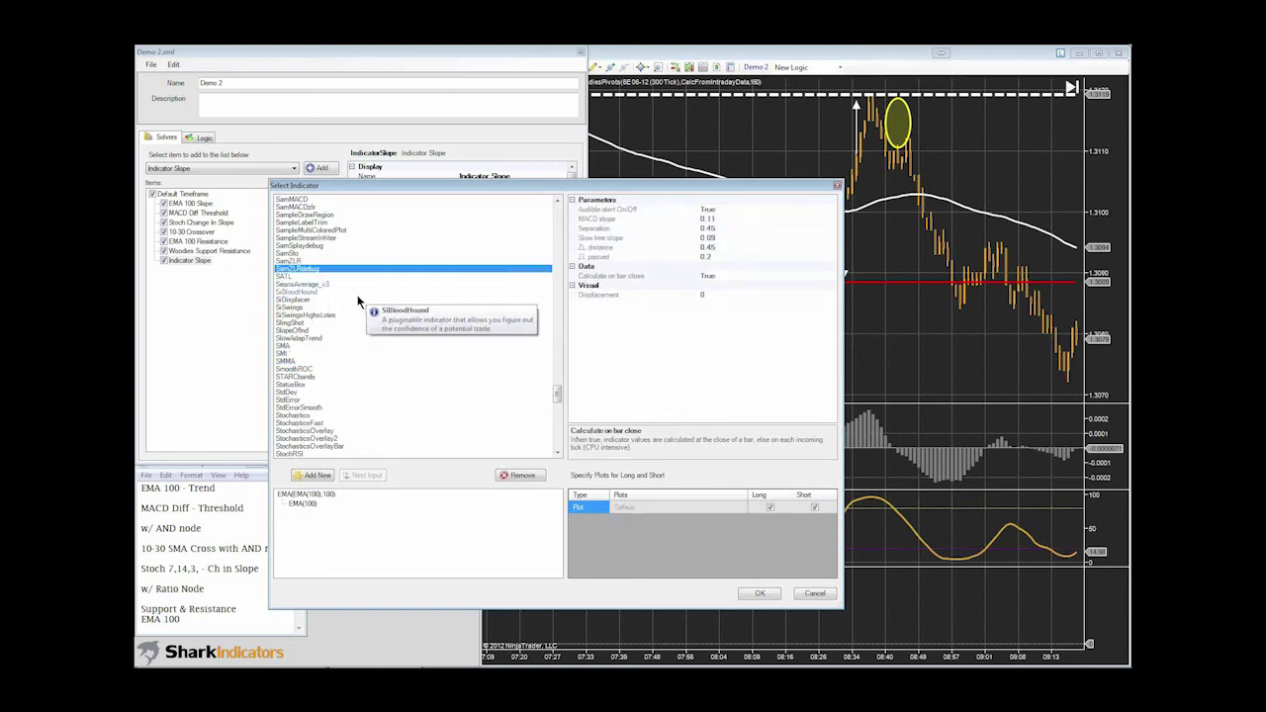
pyautogui.click(302, 493)
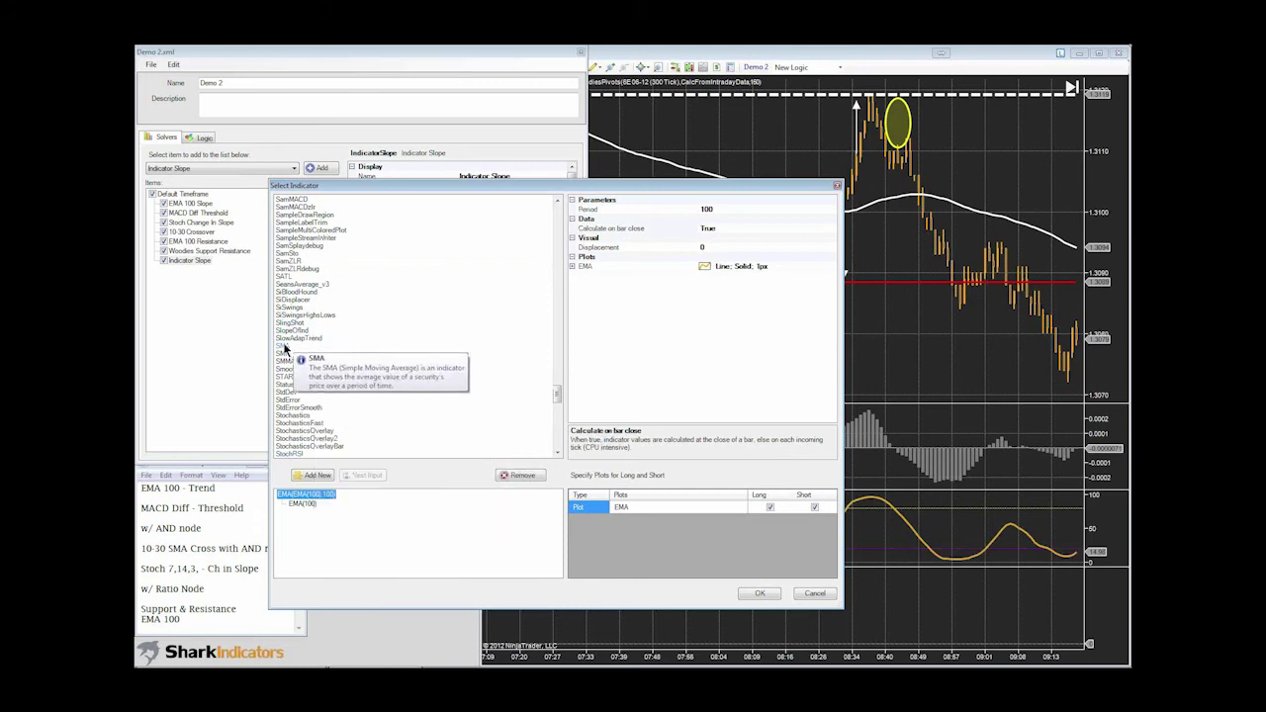
pyautogui.click(287, 345)
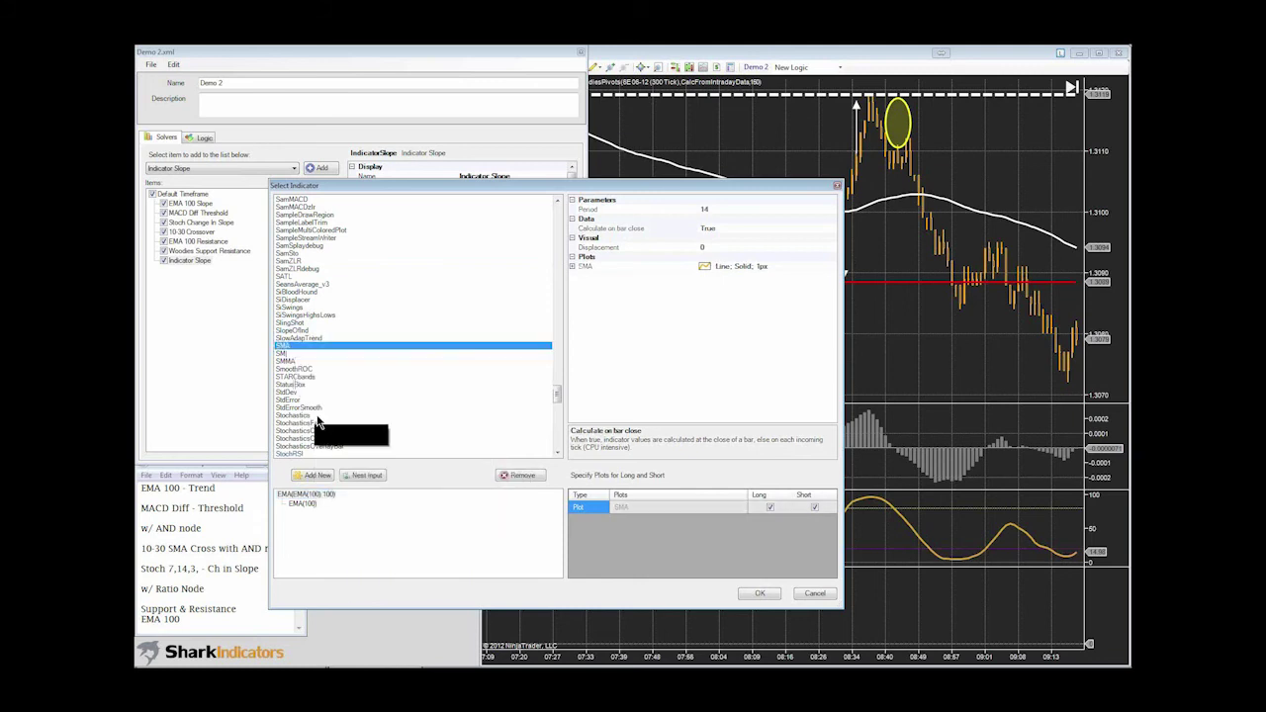
pyautogui.click(367, 475)
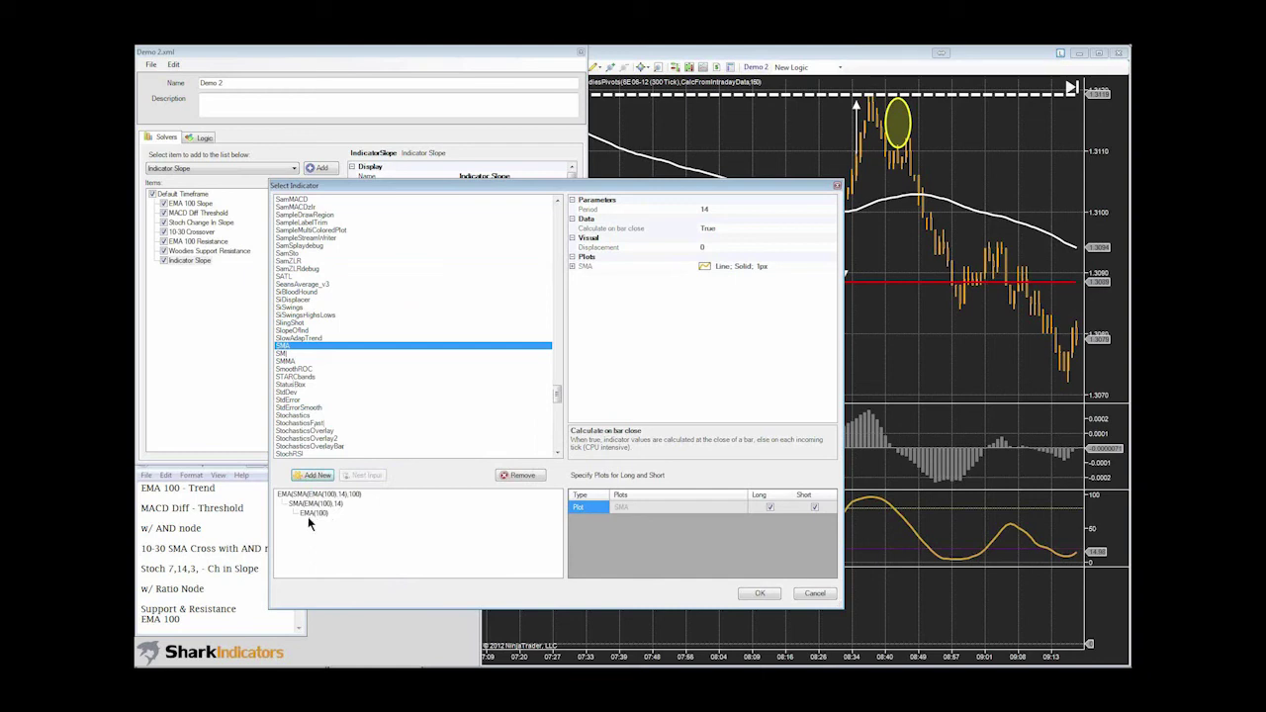
# - Remove the nested SMA together with its EMA input, keeping only the outer EMA
pyautogui.click(300, 504)
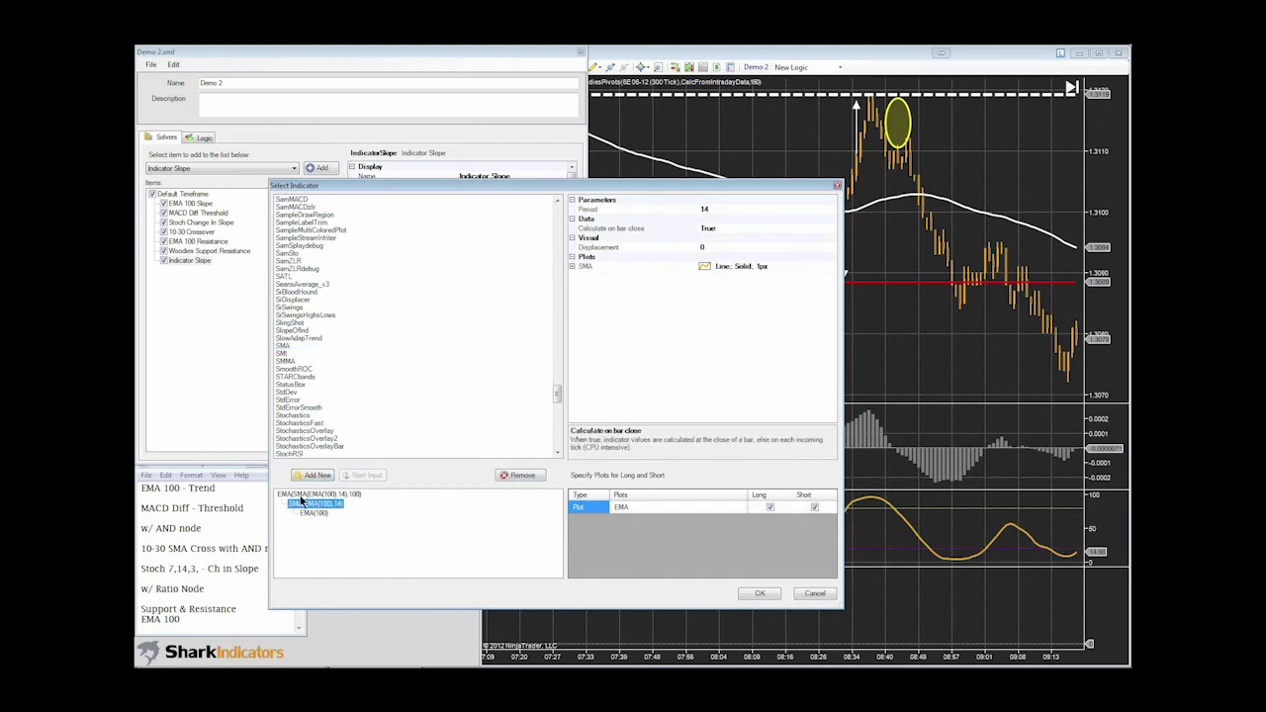
pyautogui.click(760, 597)
pyautogui.click(309, 506)
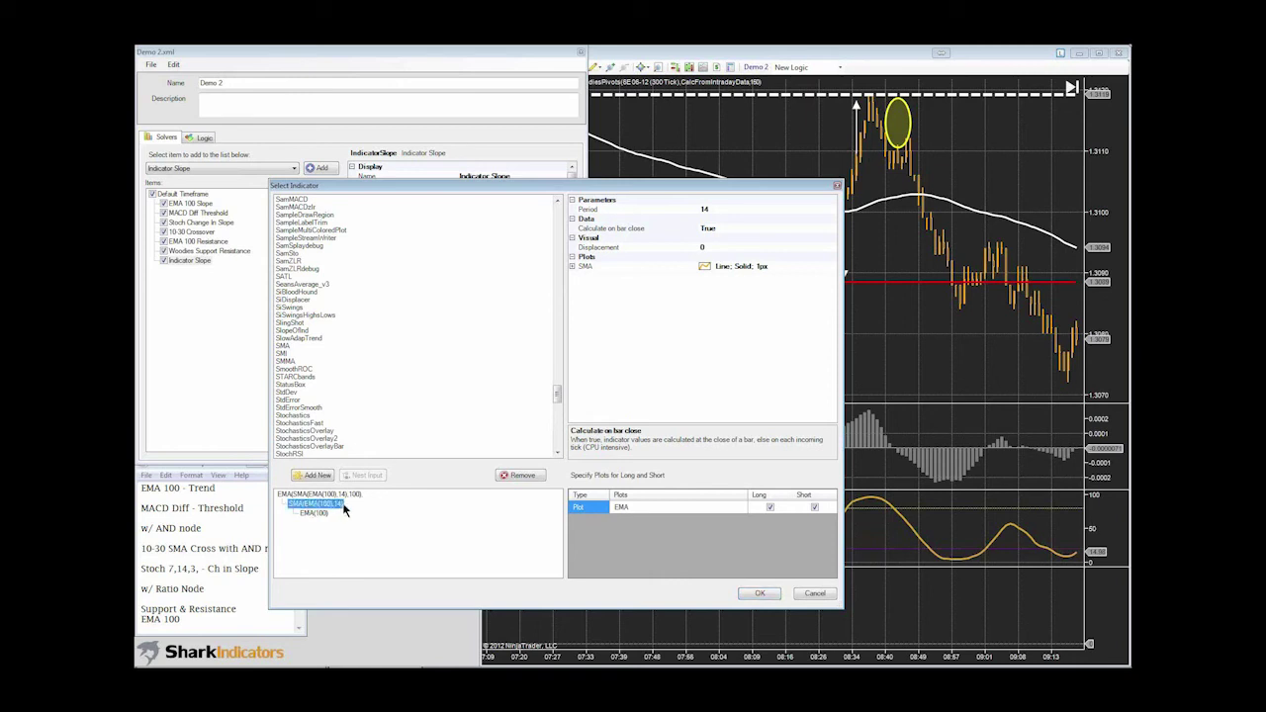
pyautogui.click(522, 475)
pyautogui.click(293, 495)
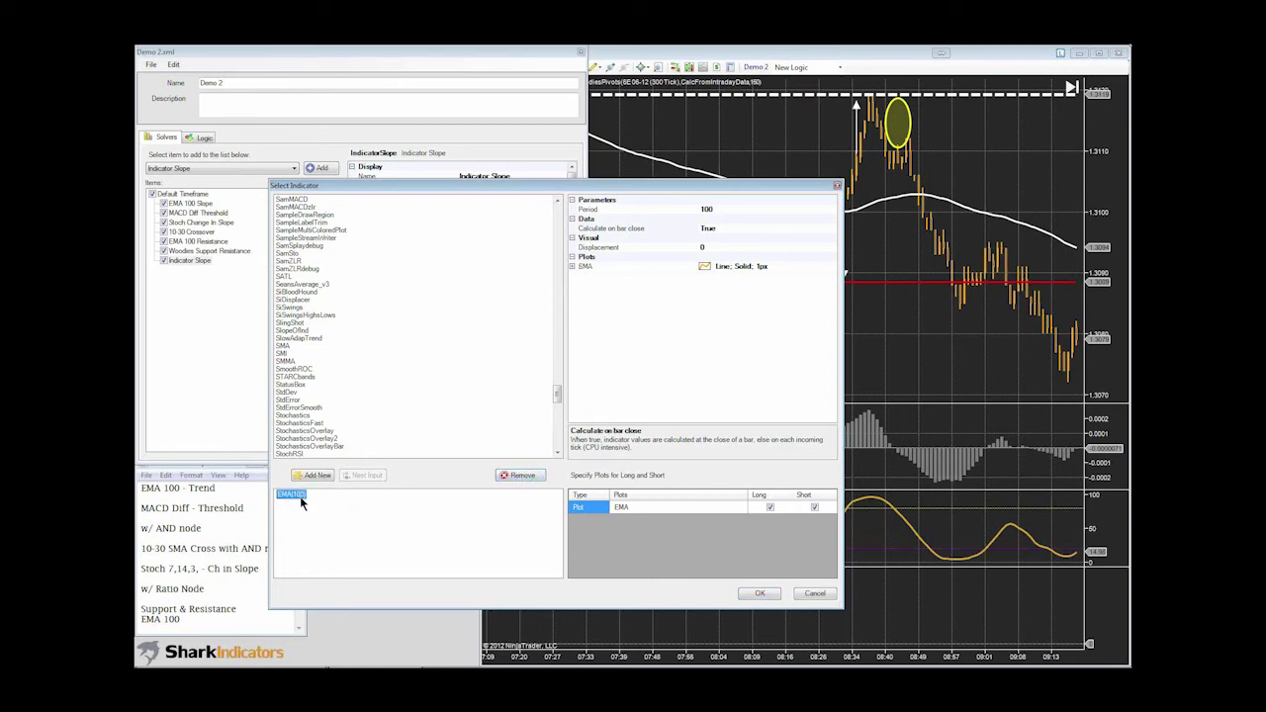
# - Nest an EMA as the input of the outer EMA, set its period to 100, and accept the indicator
pyautogui.click(297, 330)
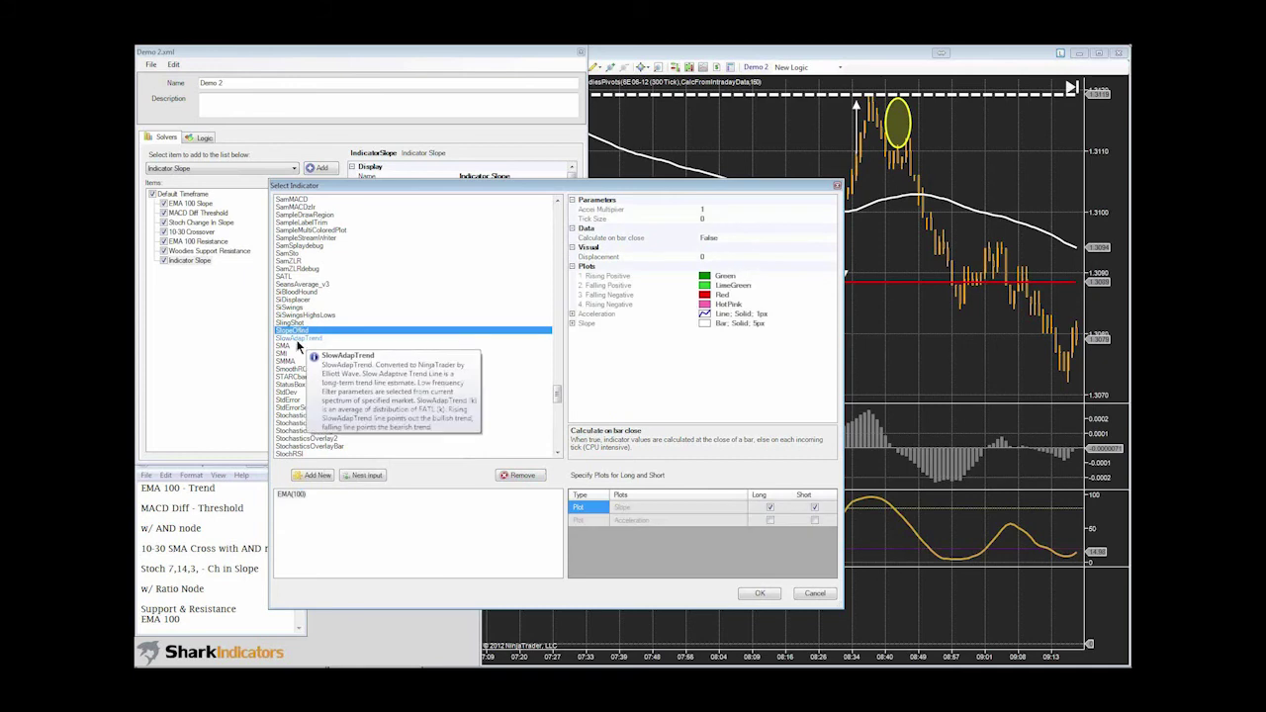
pyautogui.press('e')
pyautogui.click(297, 276)
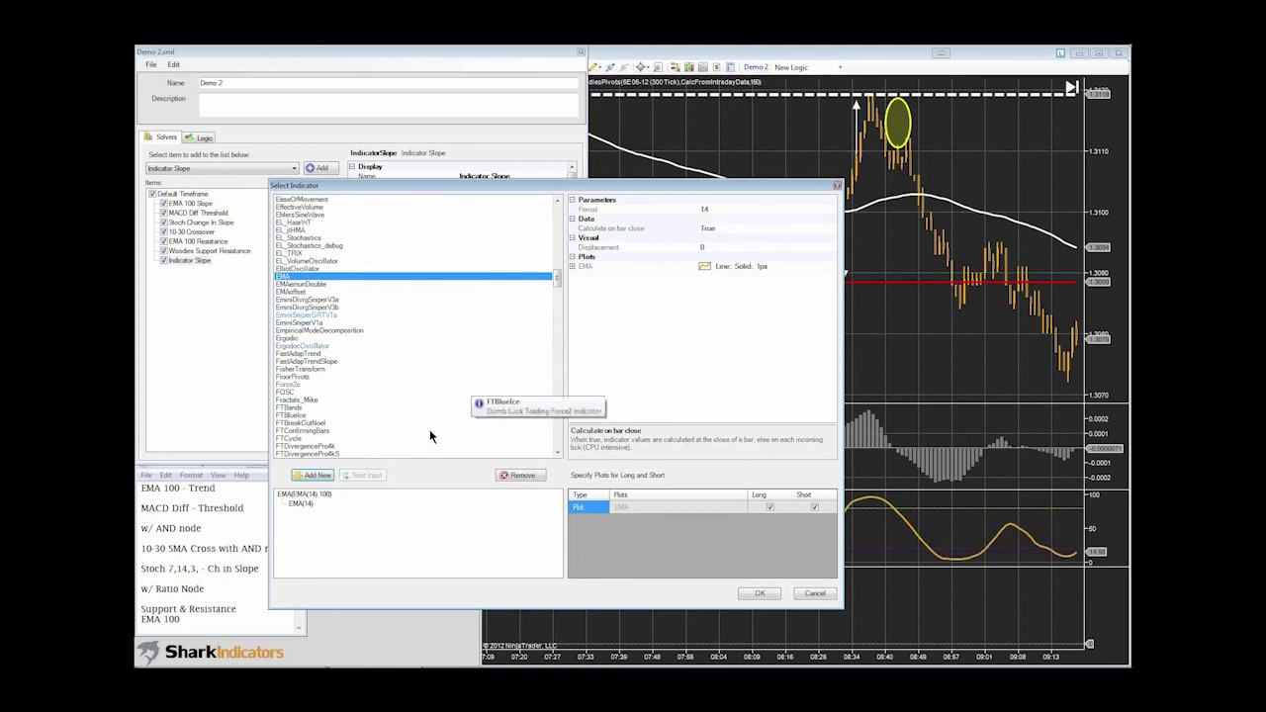
pyautogui.click(300, 507)
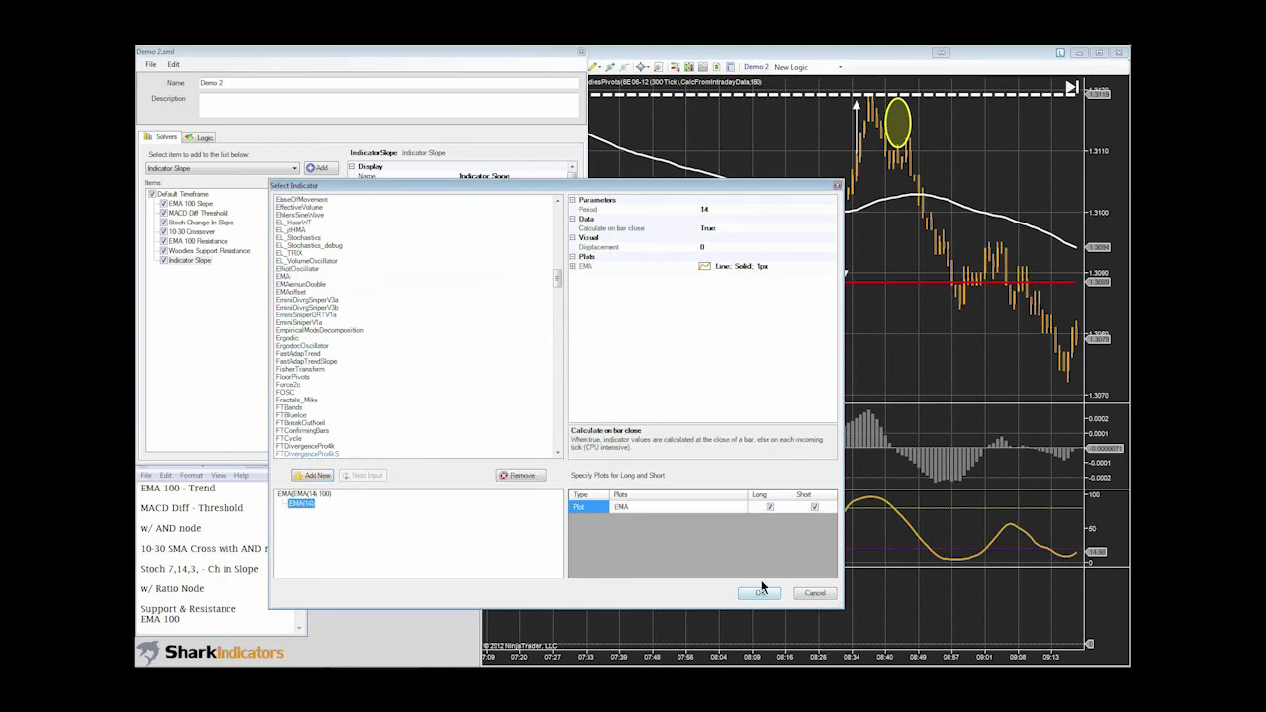
pyautogui.click(718, 208)
pyautogui.write('100')
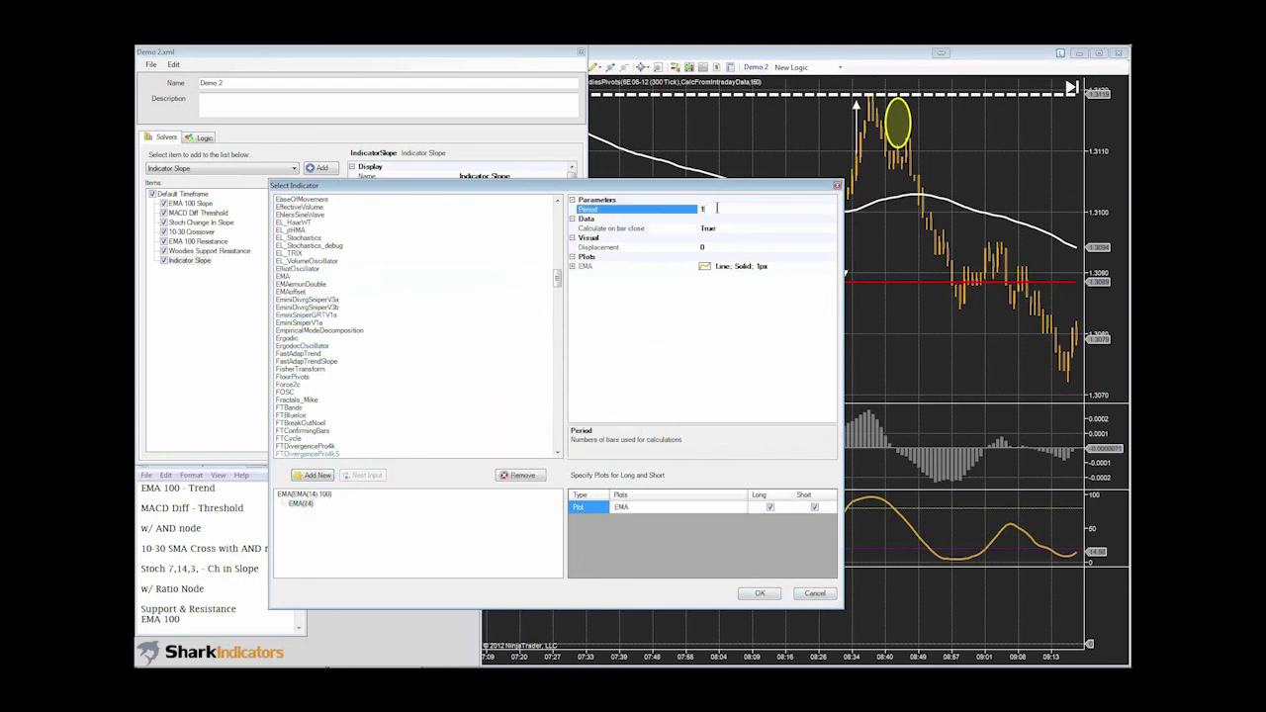
pyautogui.click(759, 593)
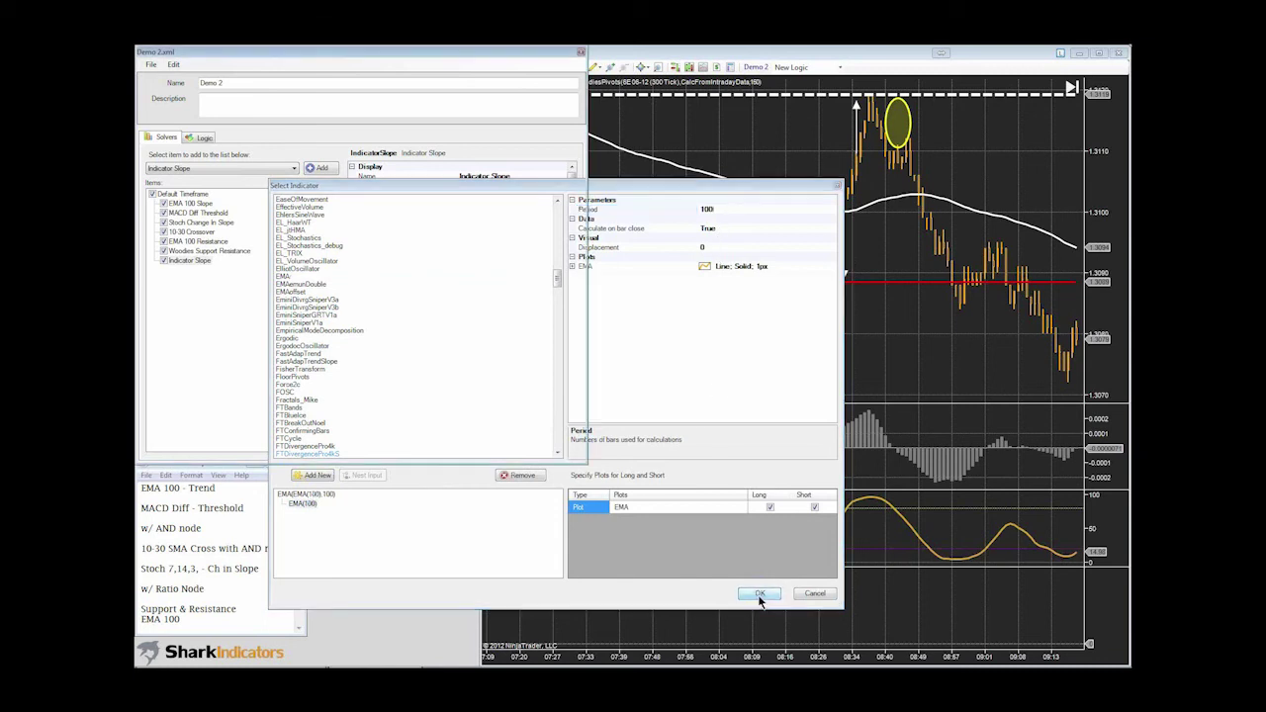
# - Review the EMA 100 Slope solver and switch the logic editor to the demo 2 logic
pyautogui.click(190, 202)
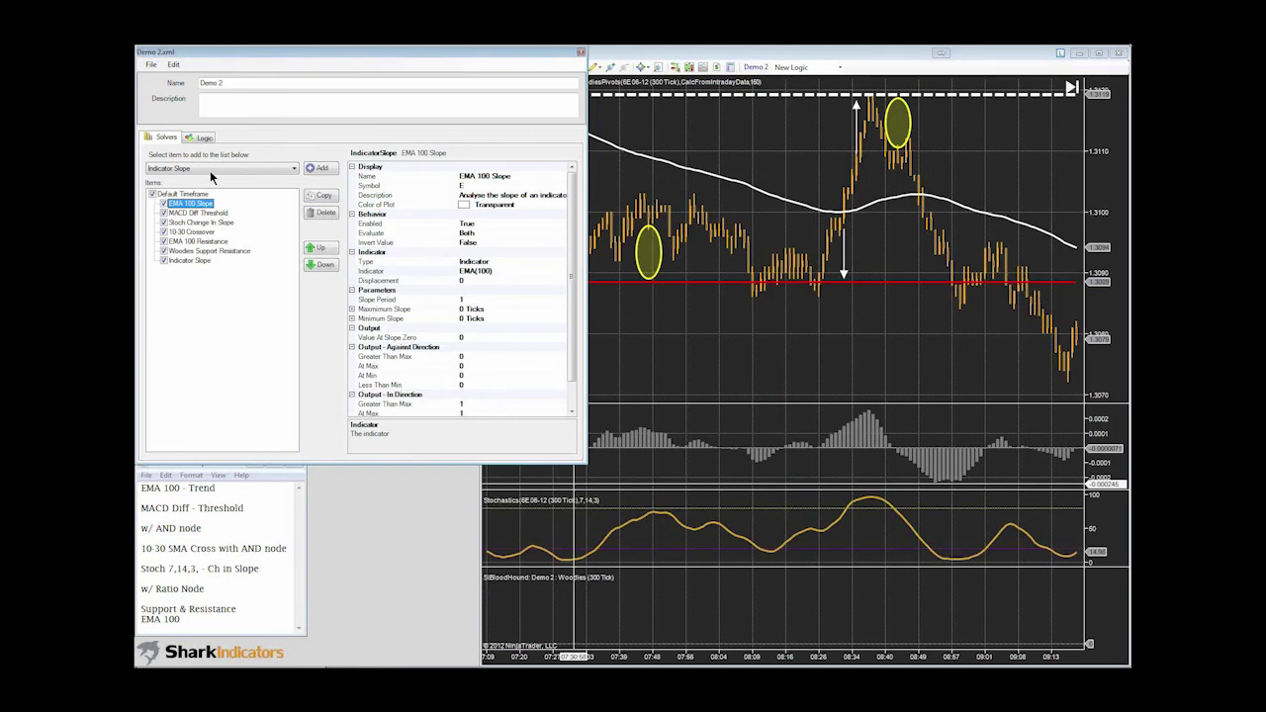
pyautogui.click(210, 138)
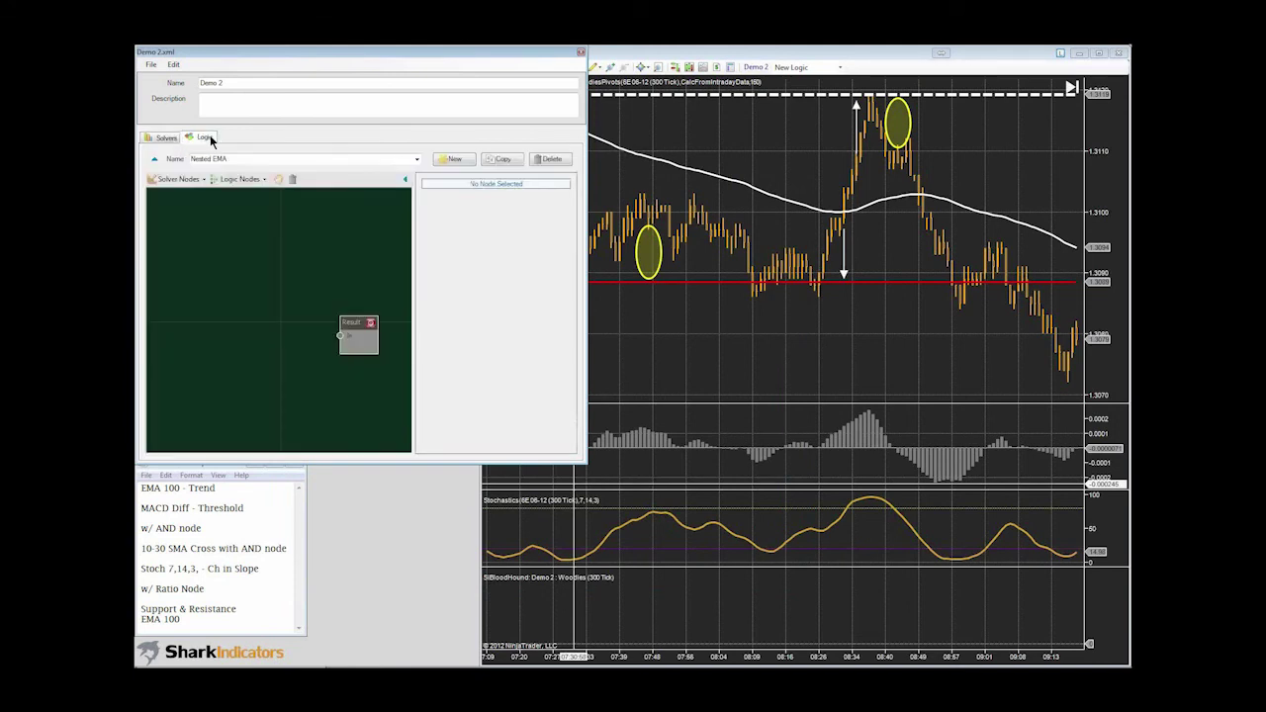
pyautogui.click(417, 162)
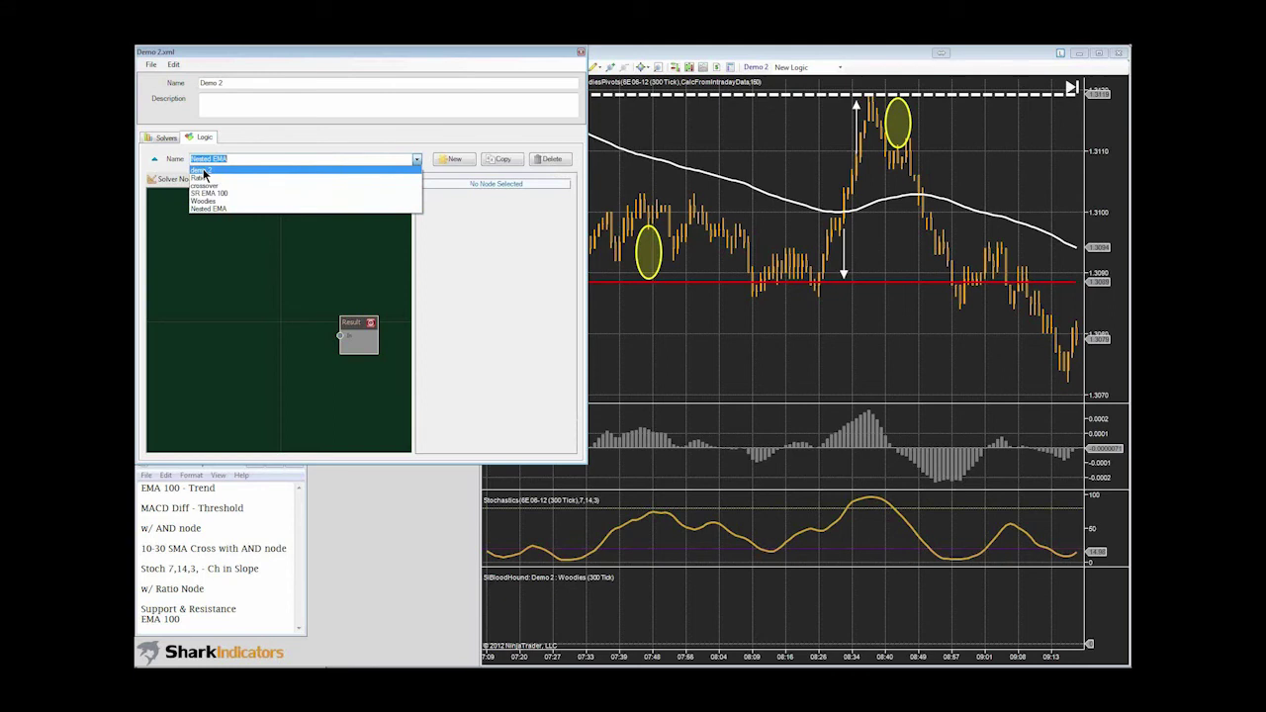
pyautogui.click(203, 170)
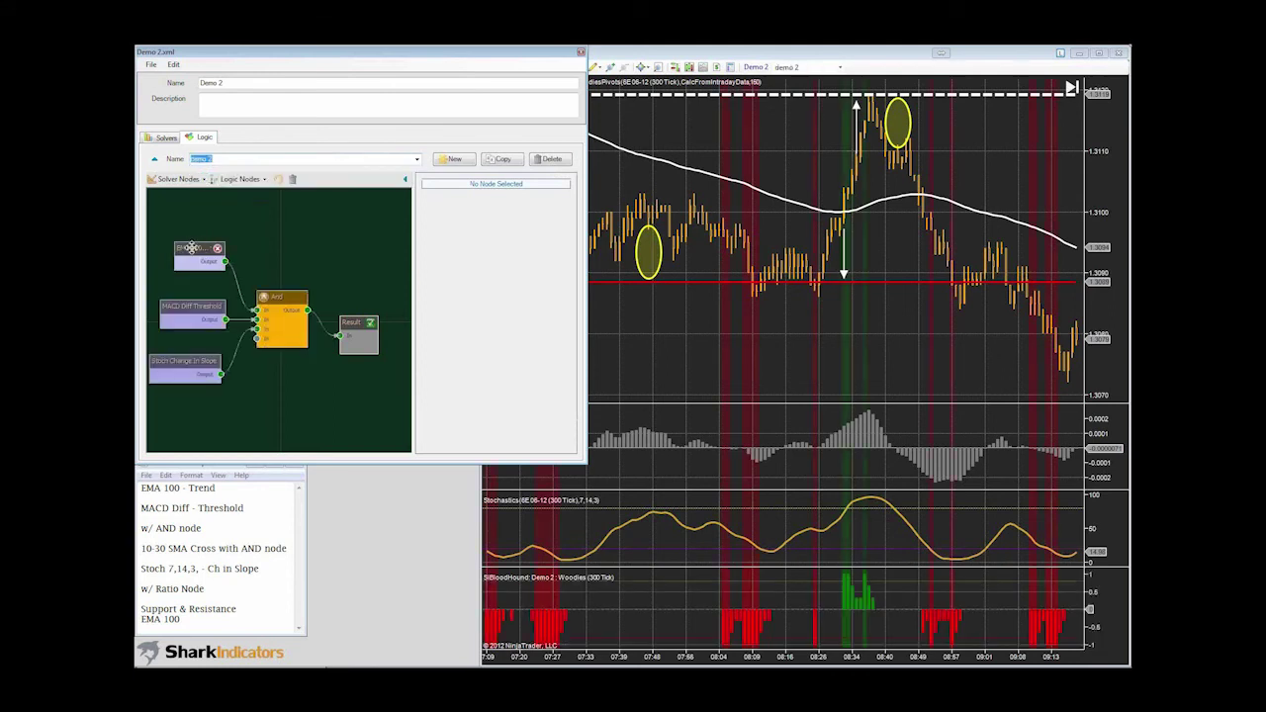
# - Connect the EMA 100 Slope node's output directly to the Result node, bypassing the And node, and shift Result slightly
pyautogui.click(191, 248)
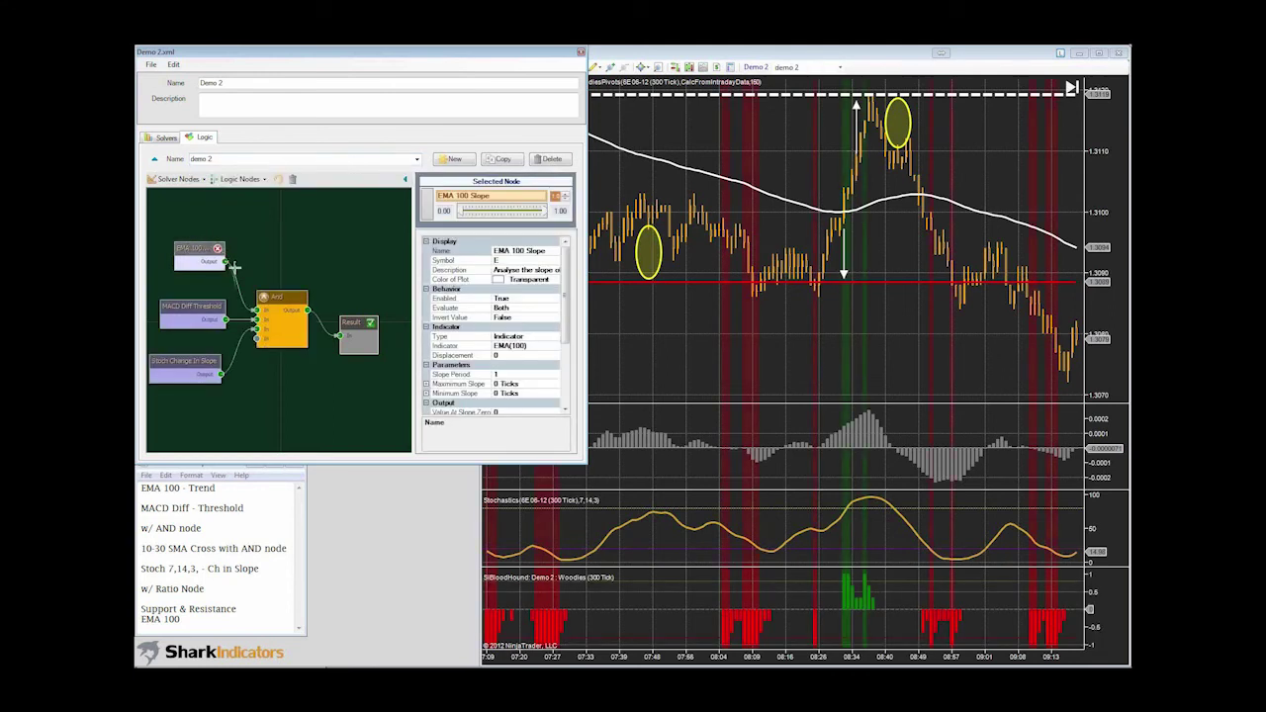
pyautogui.moveTo(234, 265); pyautogui.dragTo(259, 311)
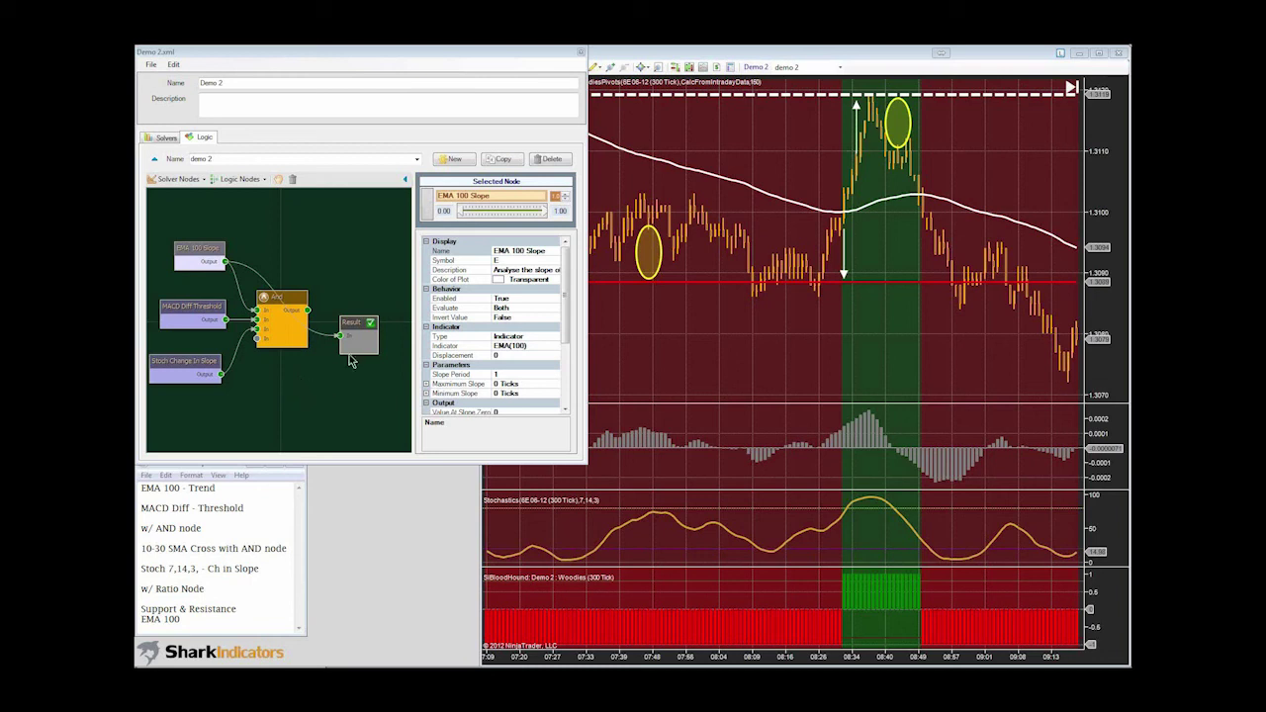
pyautogui.moveTo(351, 323); pyautogui.dragTo(358, 315)
# - Enlarge the editor window and expand the Maximum Slope and Minimum Slope parameters of the EMA 100 Slope node
pyautogui.click(193, 251)
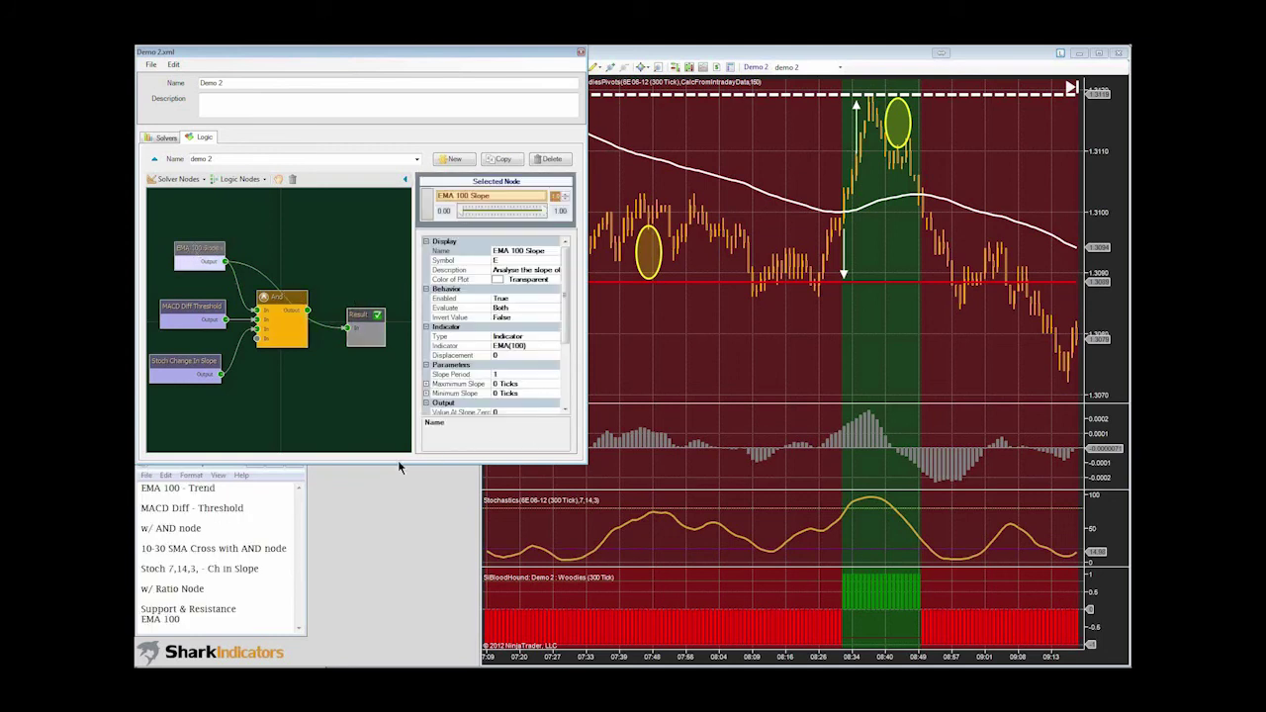
pyautogui.moveTo(397, 465); pyautogui.dragTo(392, 572)
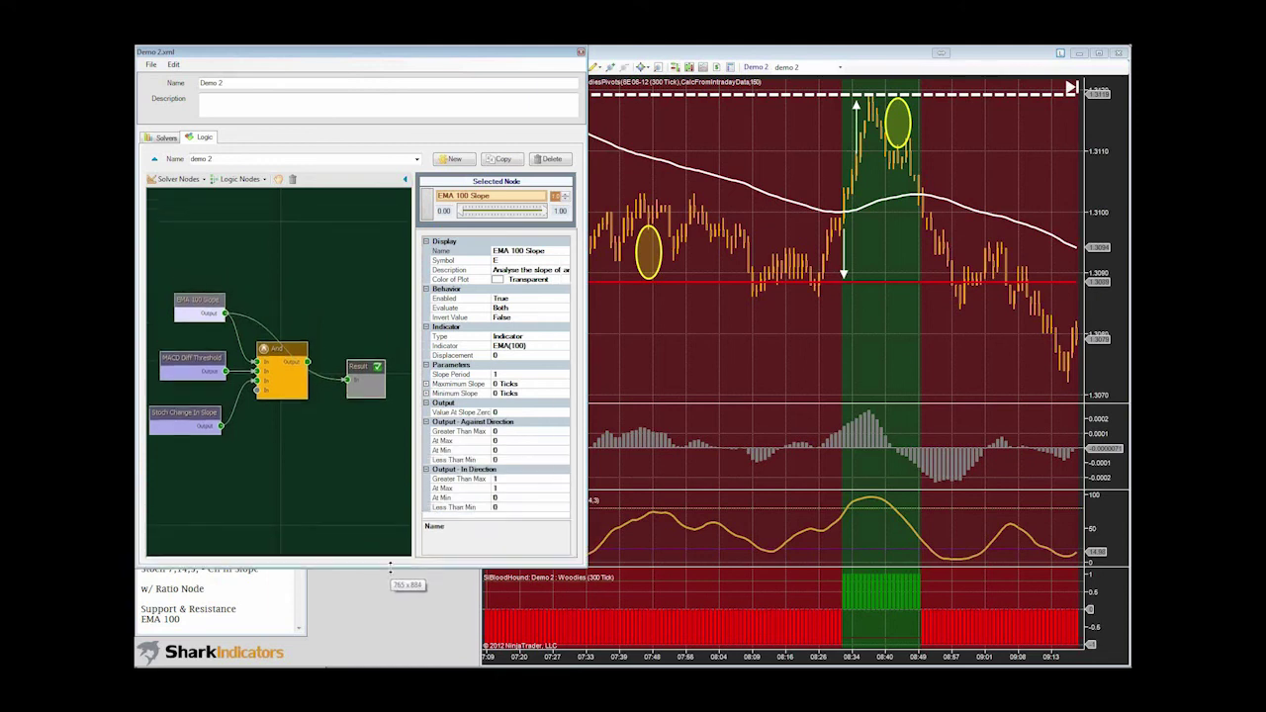
pyautogui.click(453, 386)
pyautogui.click(427, 384)
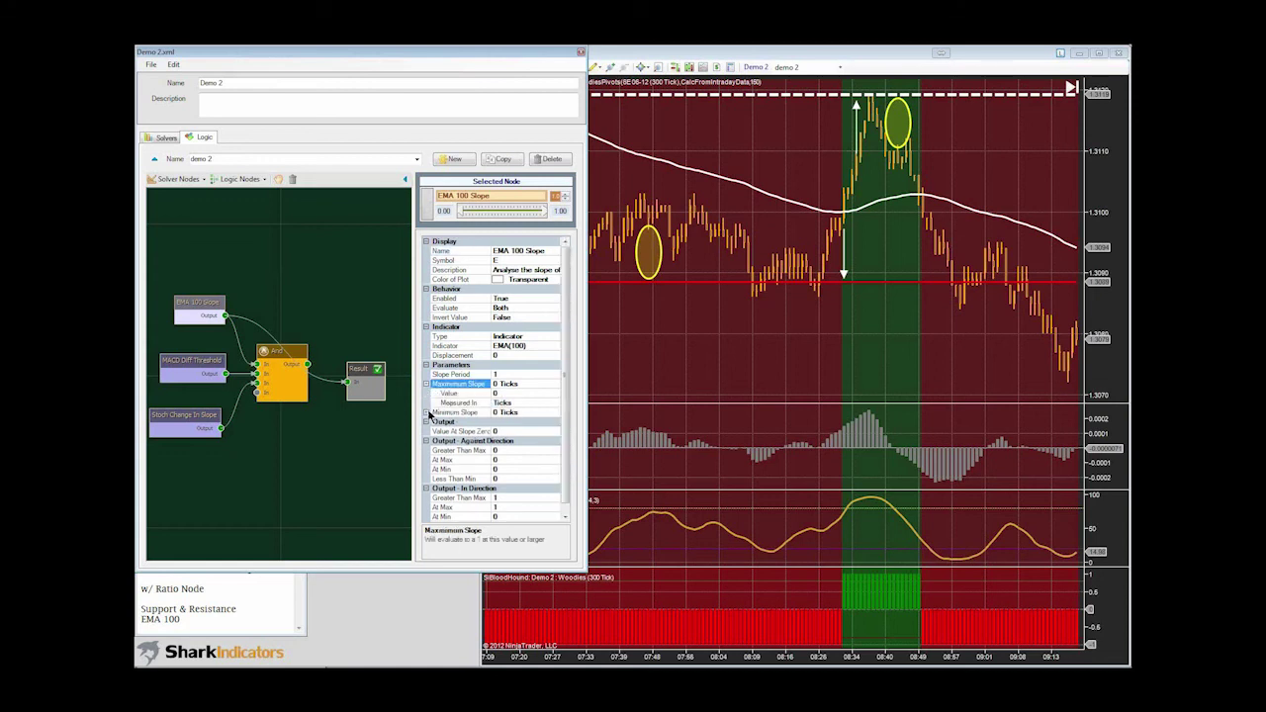
pyautogui.click(434, 414)
pyautogui.click(426, 412)
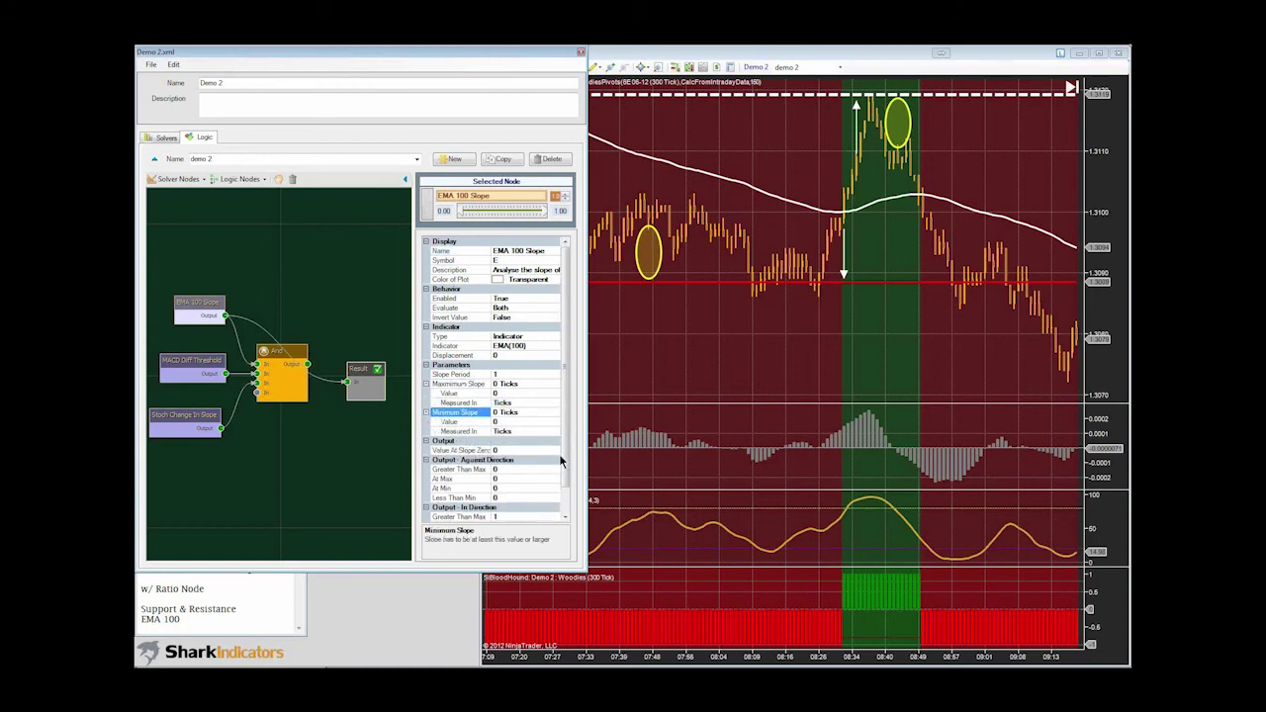
# - Enlarge the editor window and set the Minimum Slope value of the EMA 100 Slope node to 0.5 ticks
pyautogui.moveTo(460, 567); pyautogui.dragTo(457, 605)
pyautogui.click(489, 421)
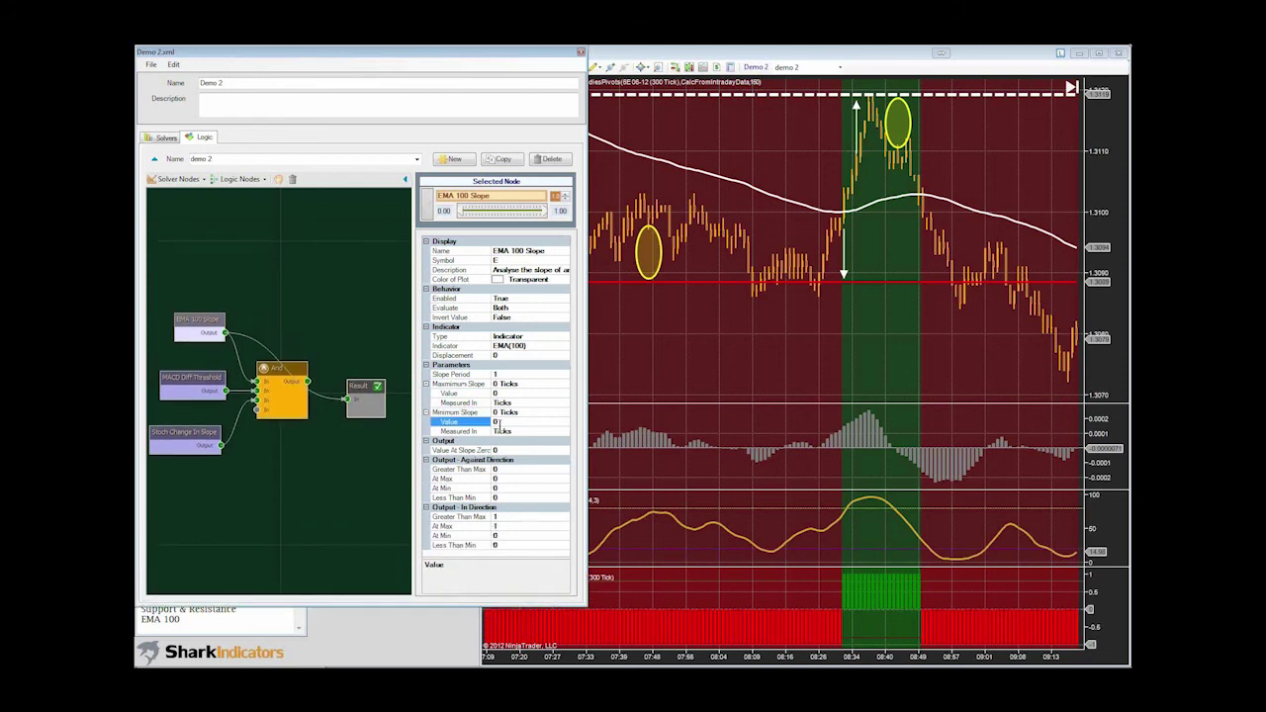
pyautogui.click(532, 409)
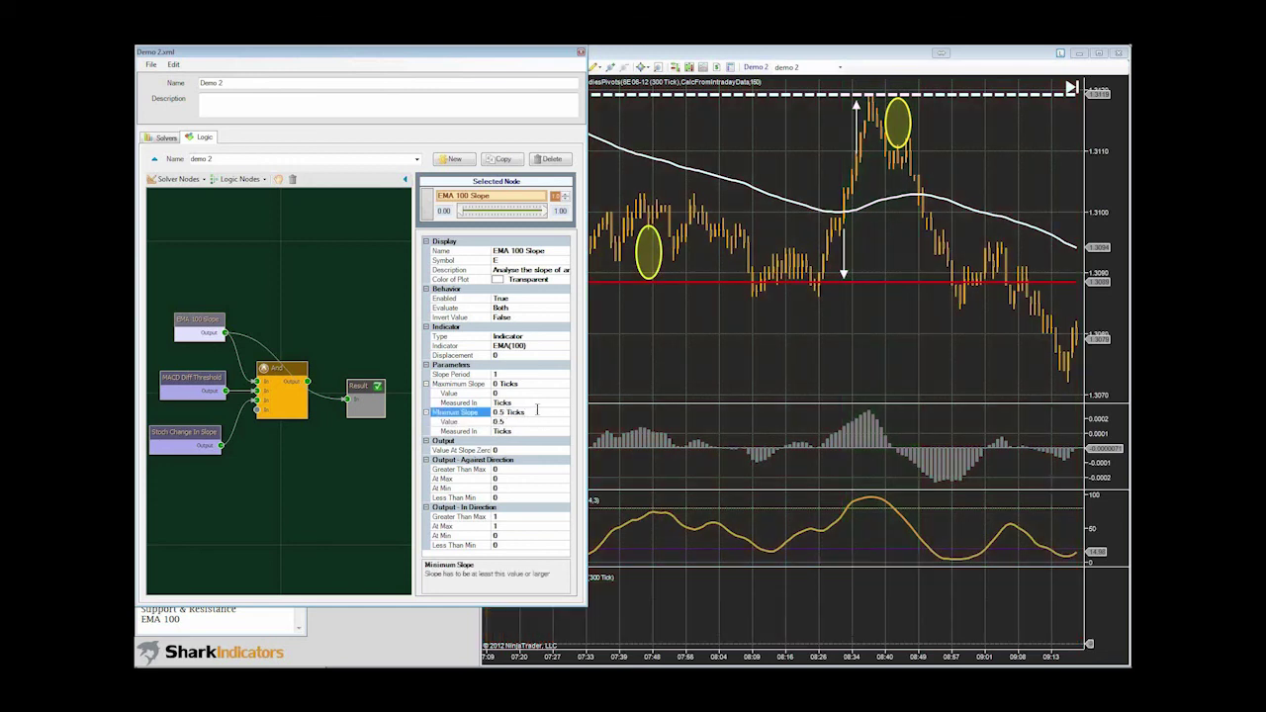
# - Reduce the EMA 100 Slope node's Minimum Slope value to 0.1 ticks
pyautogui.click(515, 423)
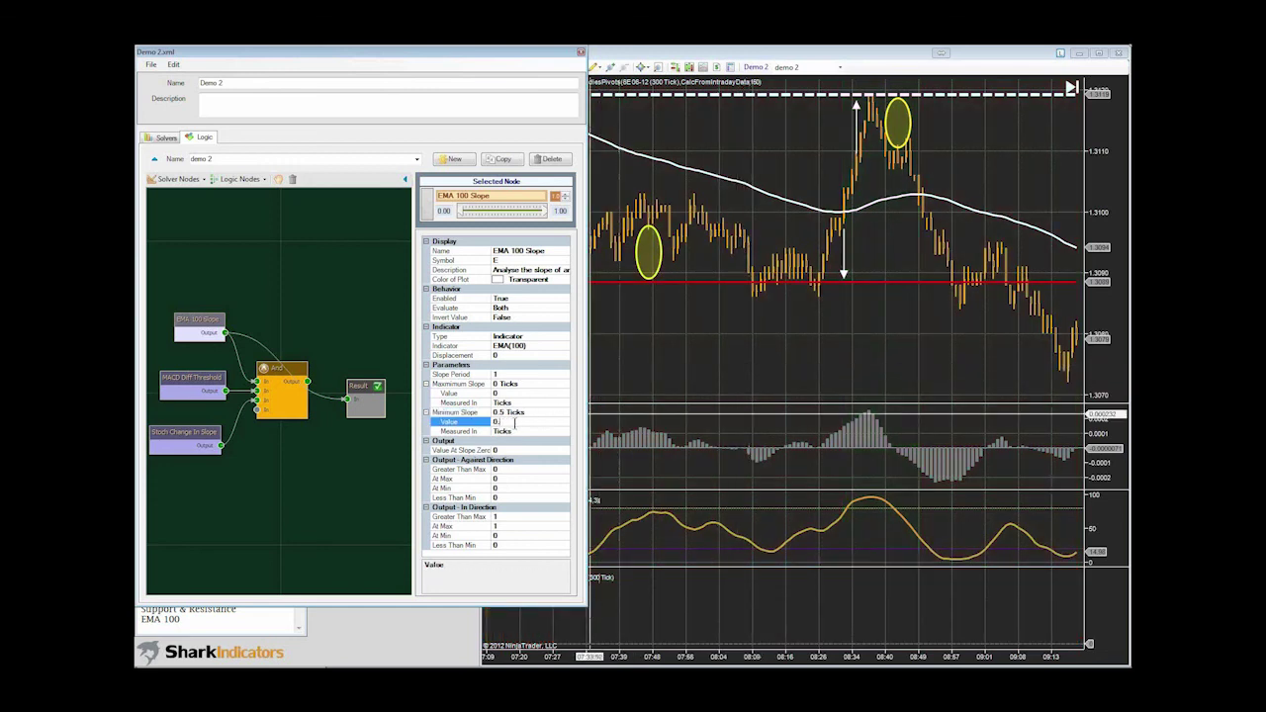
pyautogui.write('.1')
pyautogui.click(530, 402)
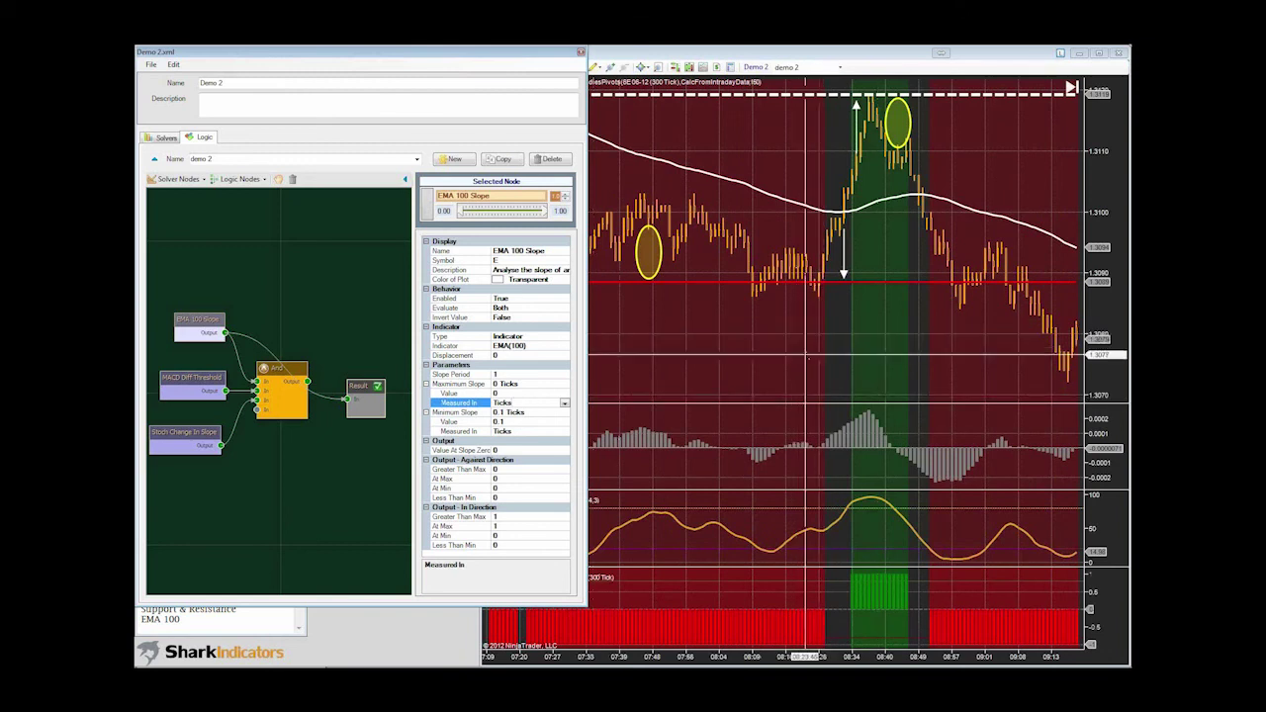
# - Examine how the EMA 100 slope signals with a 0.1-tick minimum mark flat and trending stretches across earlier parts of the chart
pyautogui.click(801, 354)
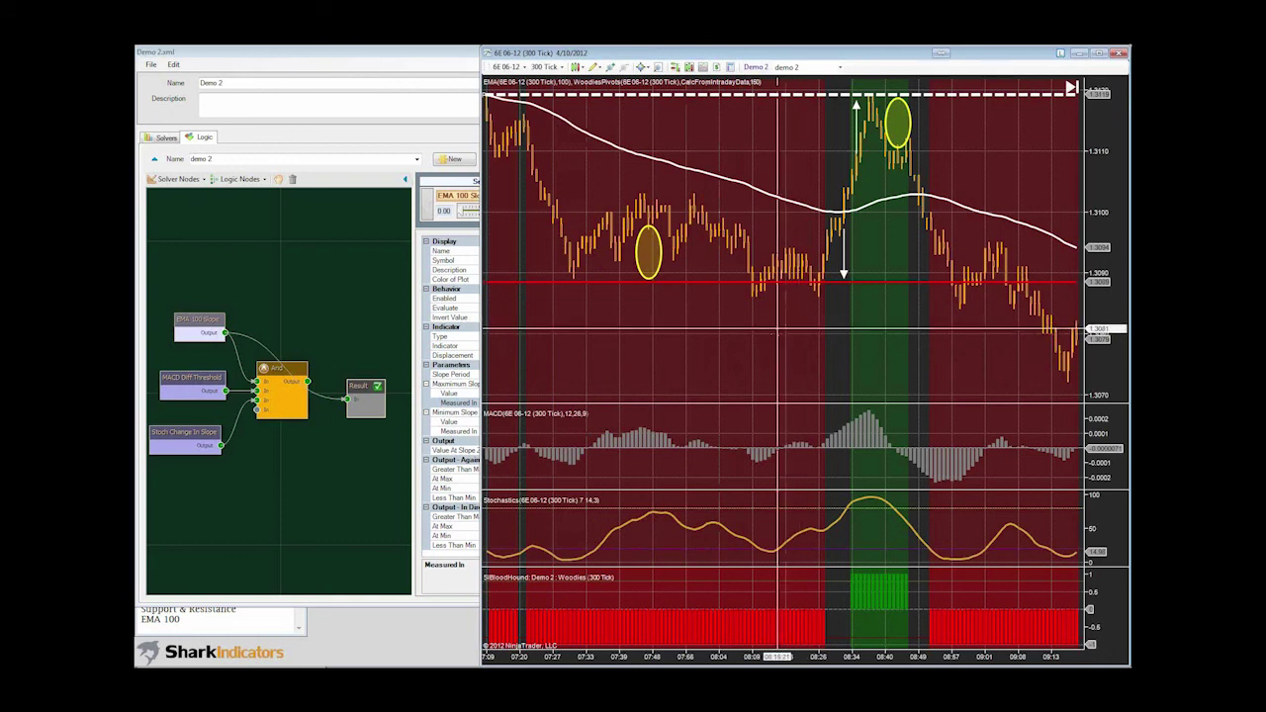
pyautogui.click(405, 601)
pyautogui.click(506, 421)
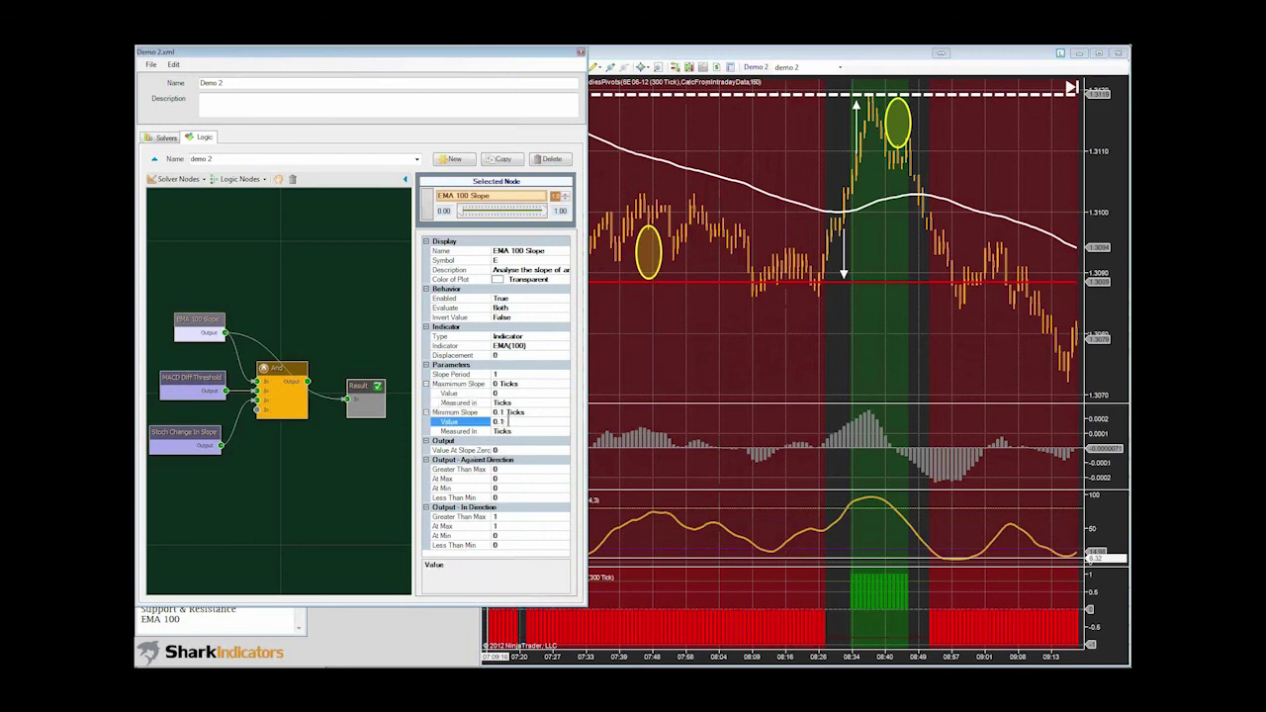
pyautogui.doubleClick(506, 421)
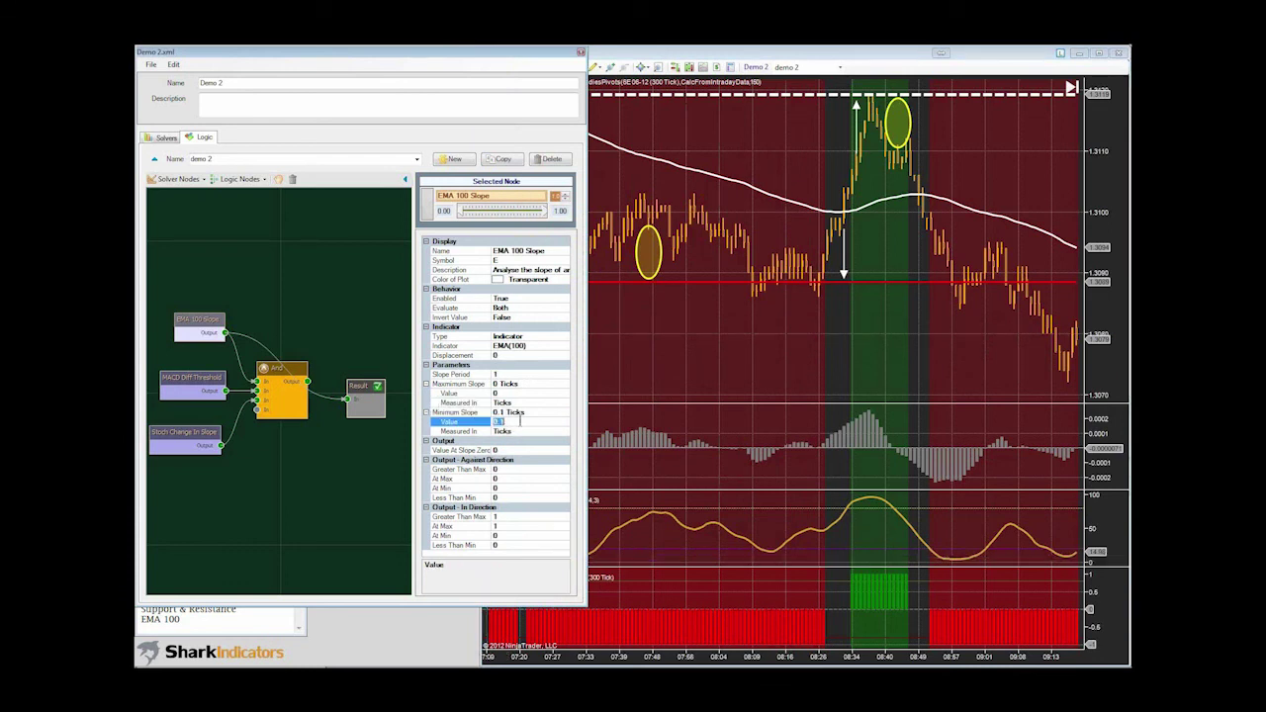
pyautogui.click(842, 346)
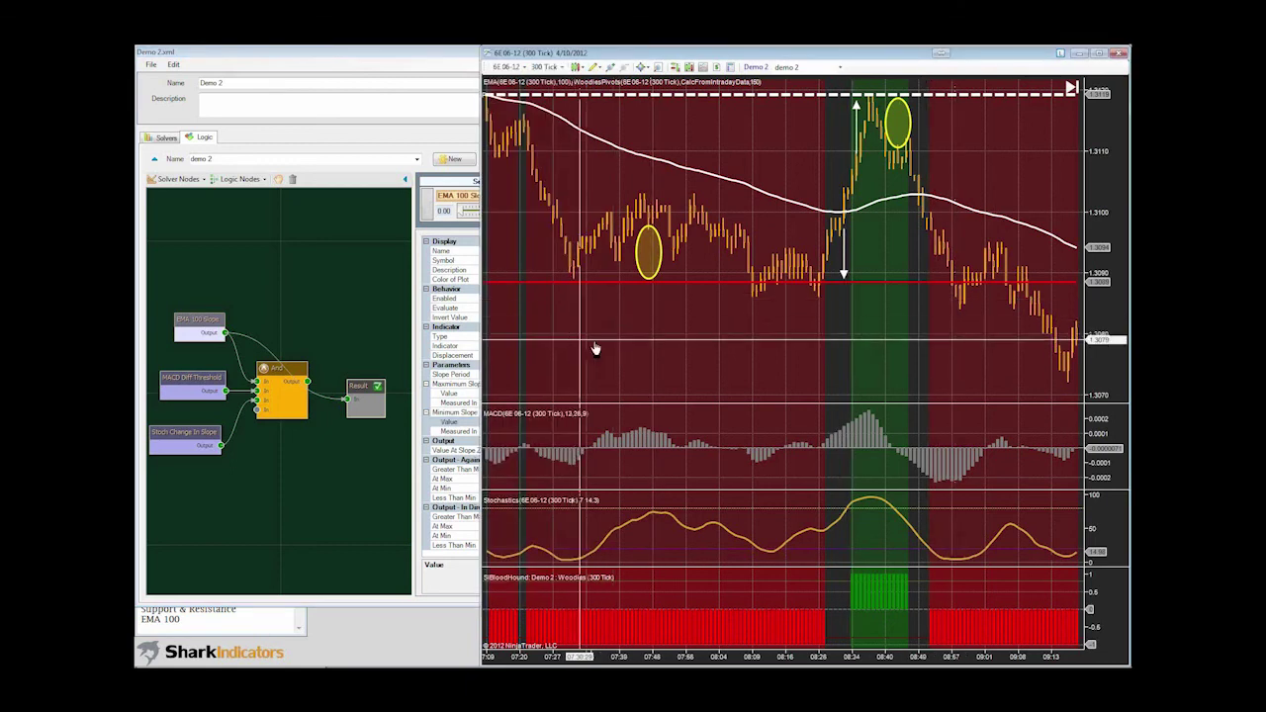
pyautogui.moveTo(595, 348); pyautogui.dragTo(947, 353)
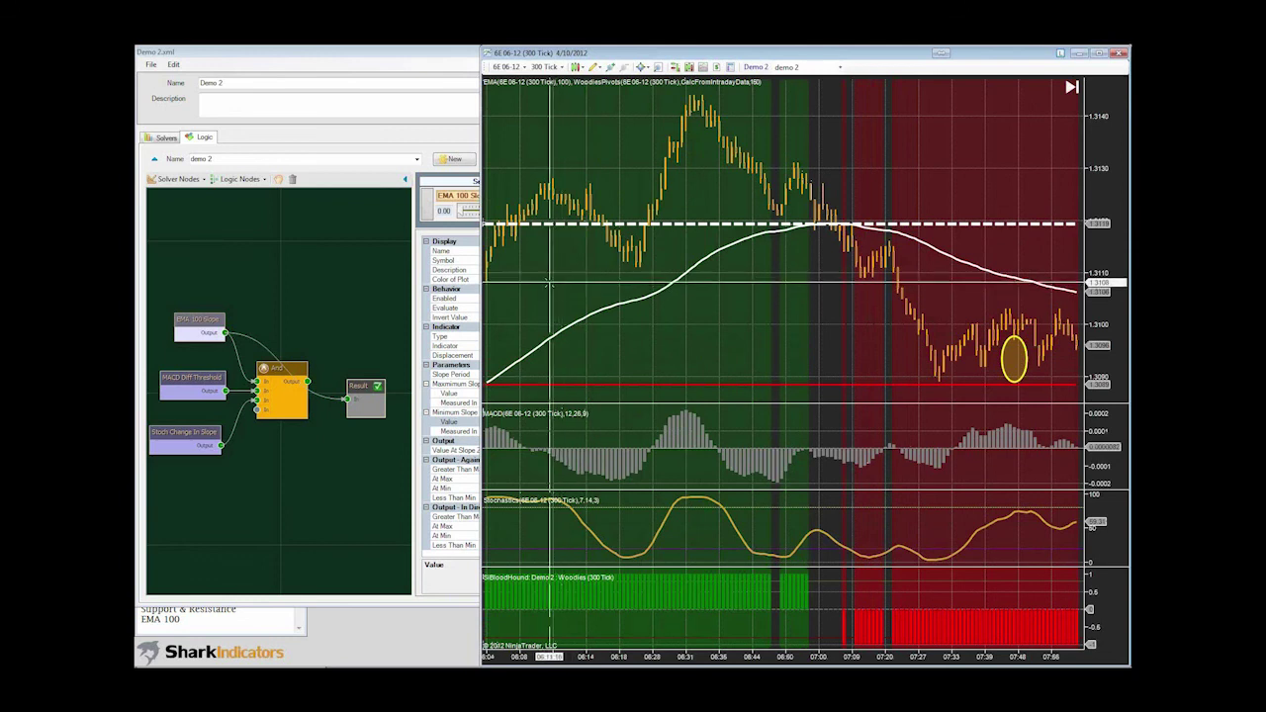
pyautogui.moveTo(549, 285); pyautogui.dragTo(1009, 268)
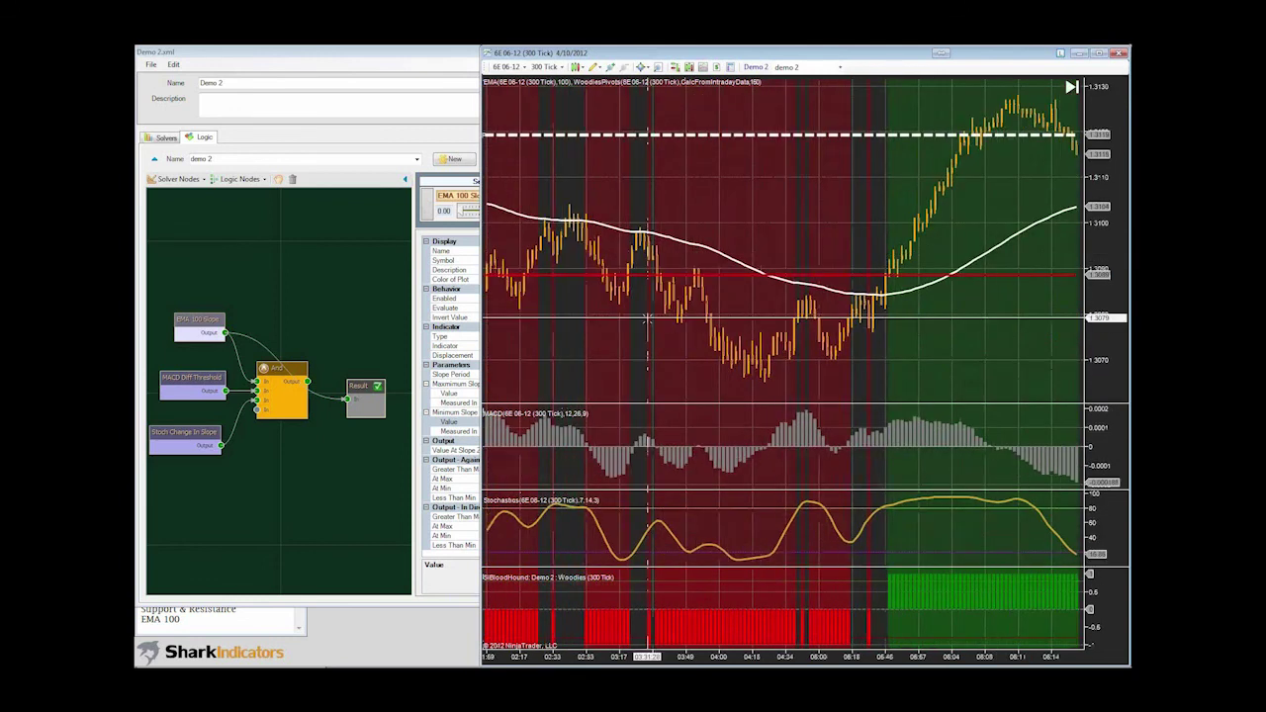
pyautogui.moveTo(647, 319); pyautogui.dragTo(760, 326)
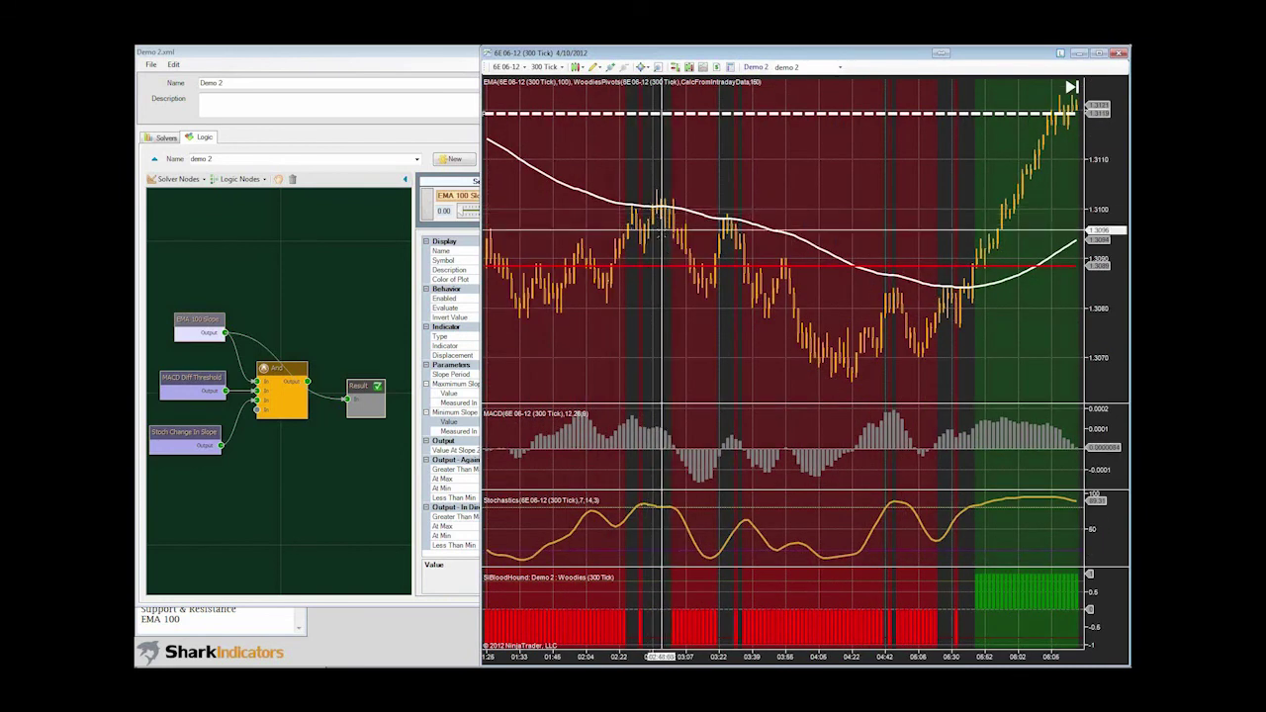
# - Return to the editor and set the EMA 100 Slope node's Minimum Slope value to 0.15 ticks
pyautogui.click(453, 421)
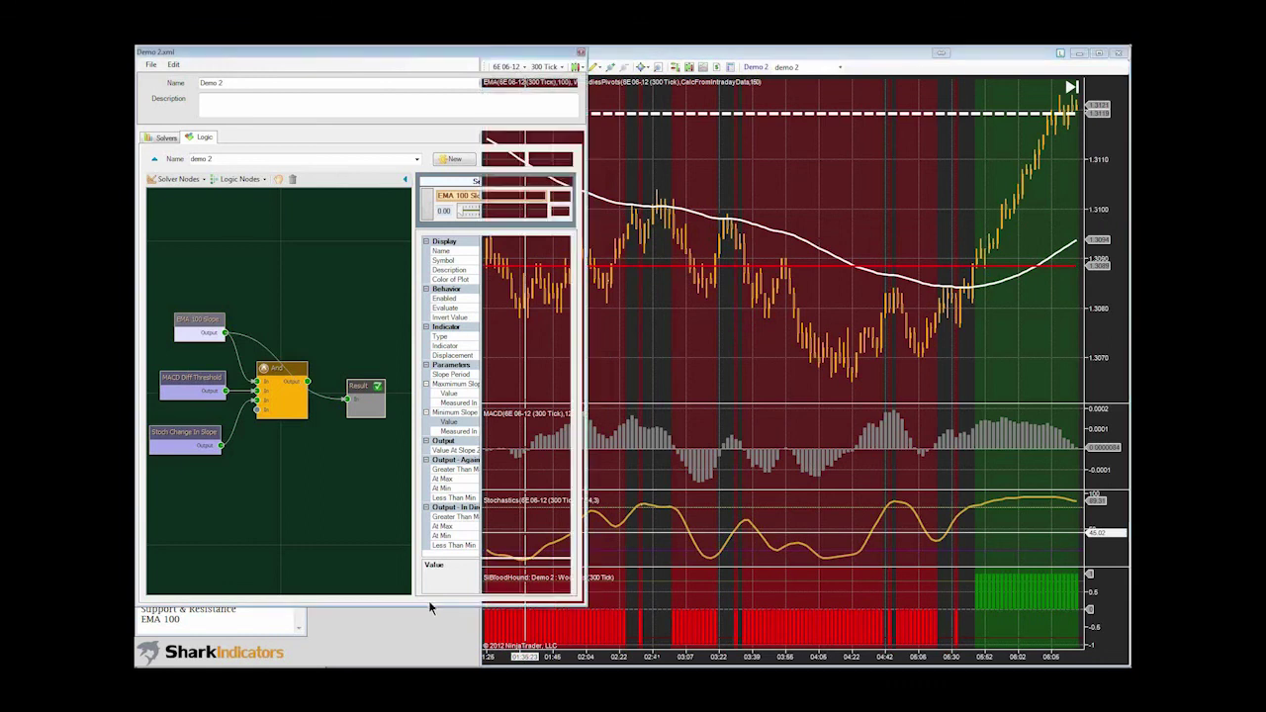
pyautogui.click(507, 422)
pyautogui.write('5')
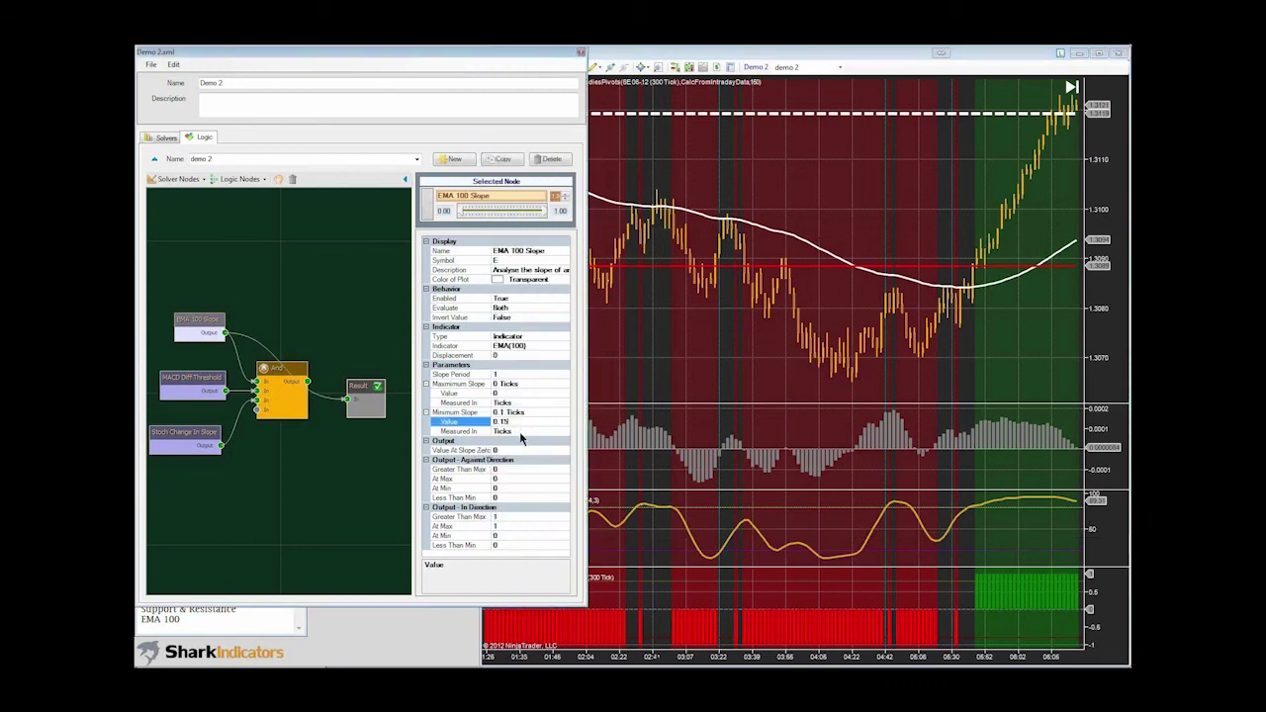
pyautogui.click(519, 431)
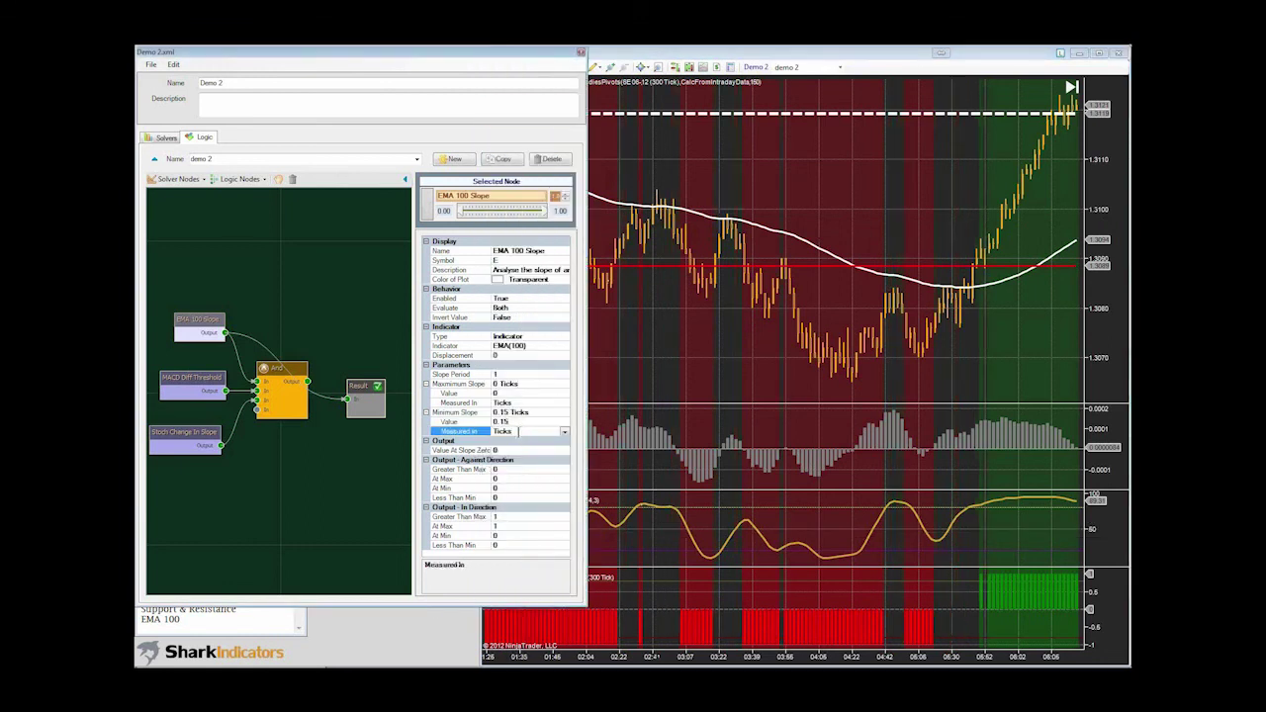
# - Set the EMA 100 Slope node's Minimum Slope value to 0.2 ticks and check the signals on earlier chart sections
pyautogui.click(514, 422)
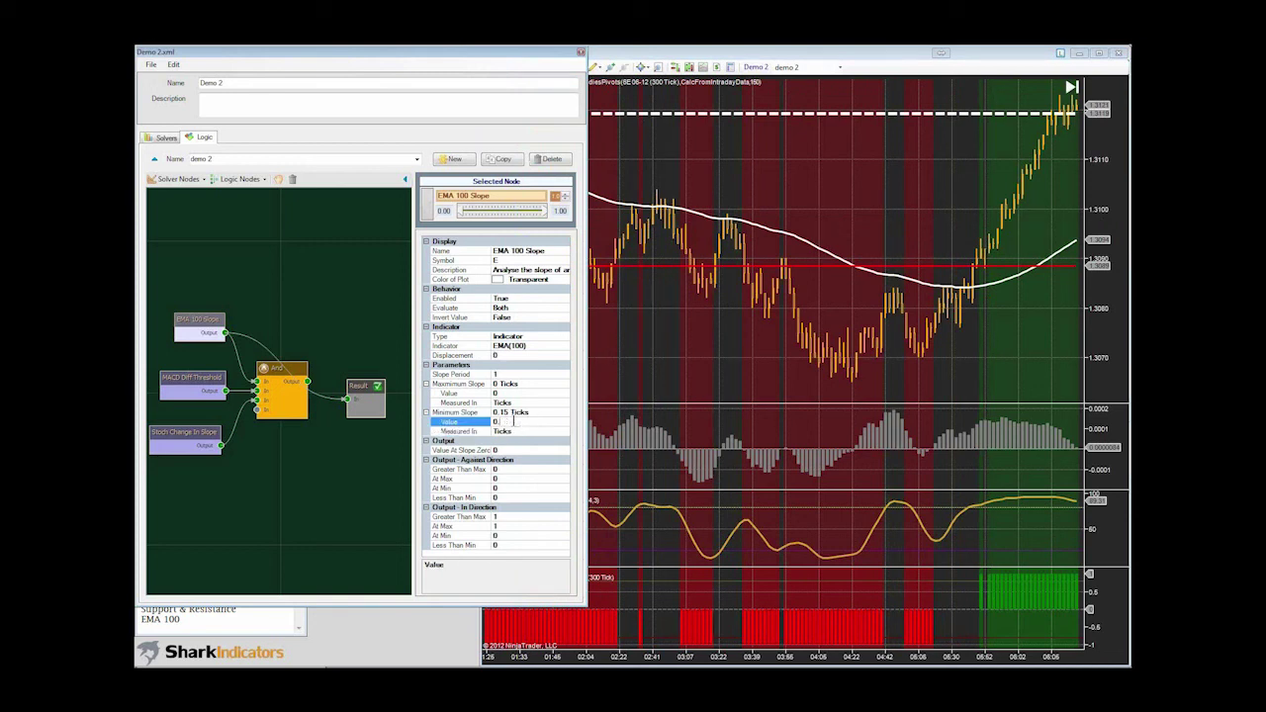
pyautogui.write('0.2')
pyautogui.click(518, 430)
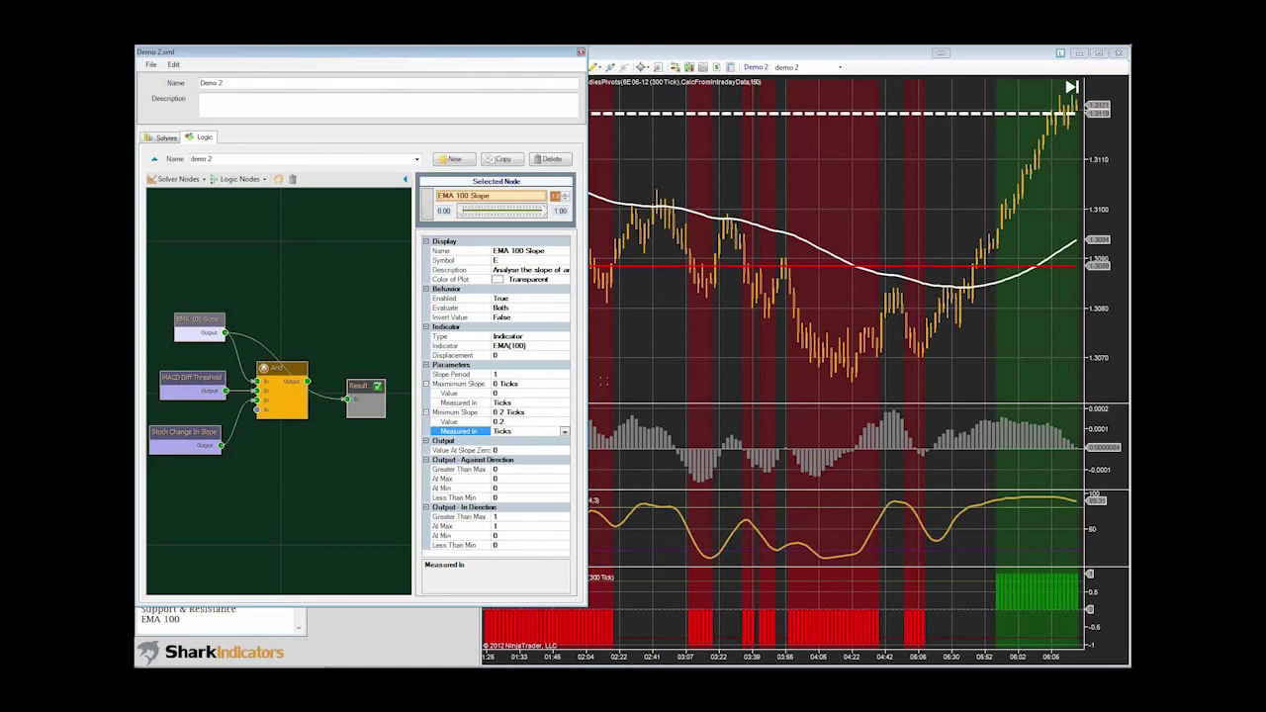
pyautogui.click(638, 342)
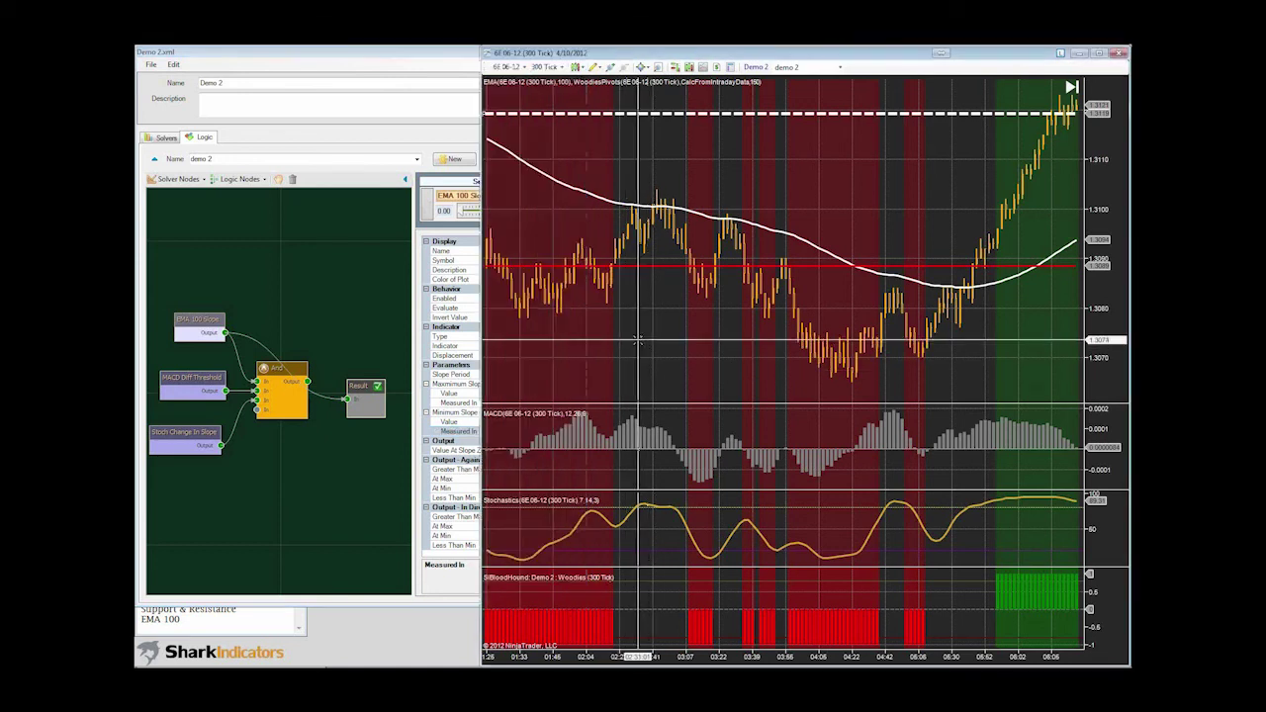
pyautogui.moveTo(638, 342); pyautogui.dragTo(939, 331)
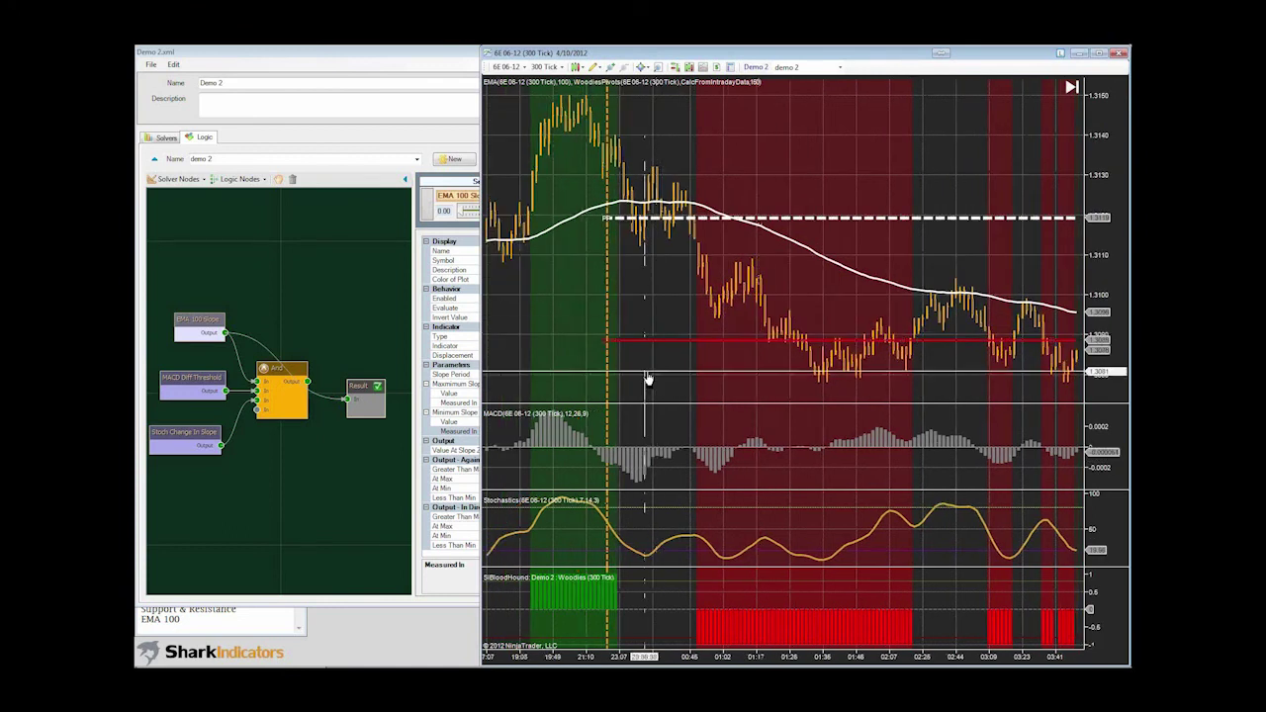
pyautogui.moveTo(647, 379); pyautogui.dragTo(750, 374)
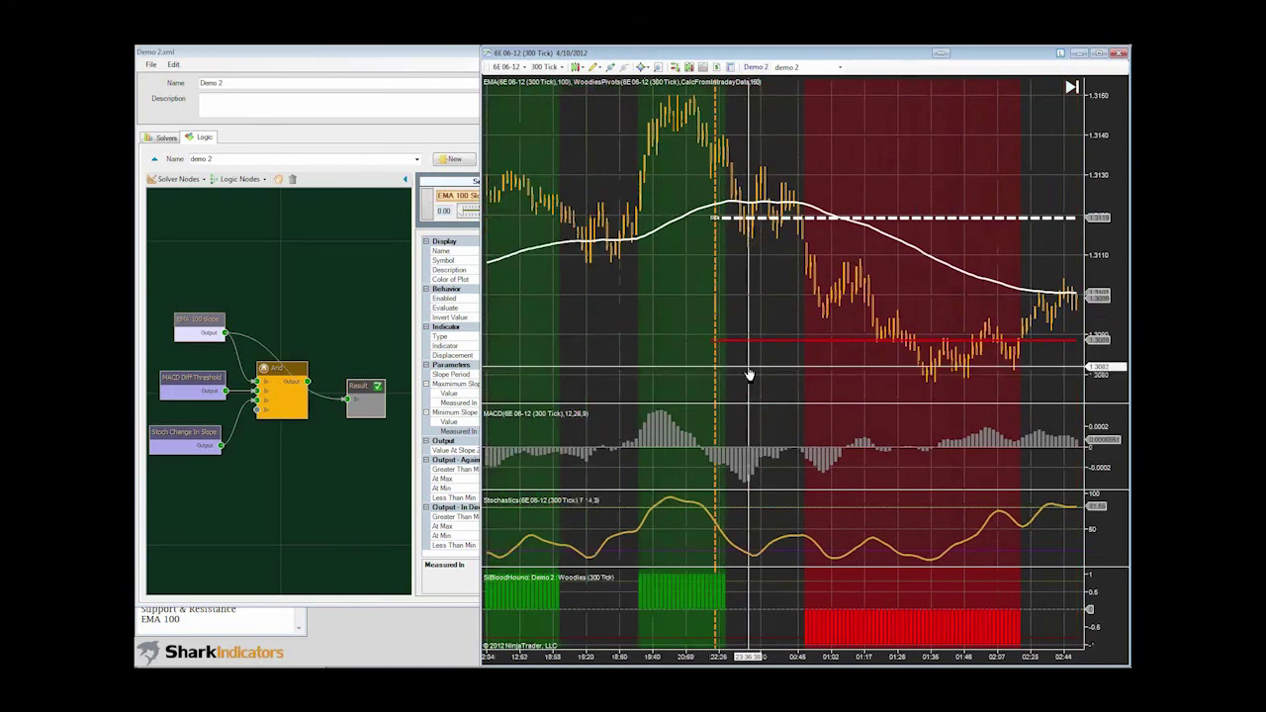
pyautogui.scroll(-2, 750, 374)
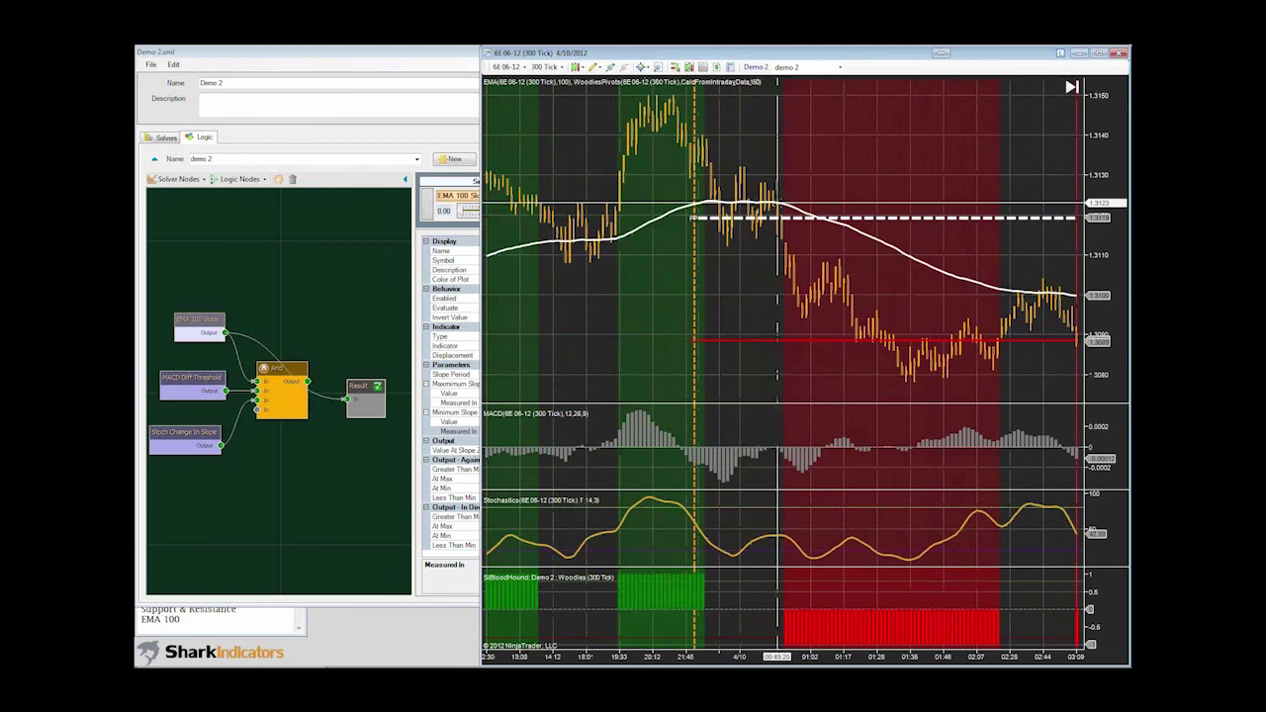
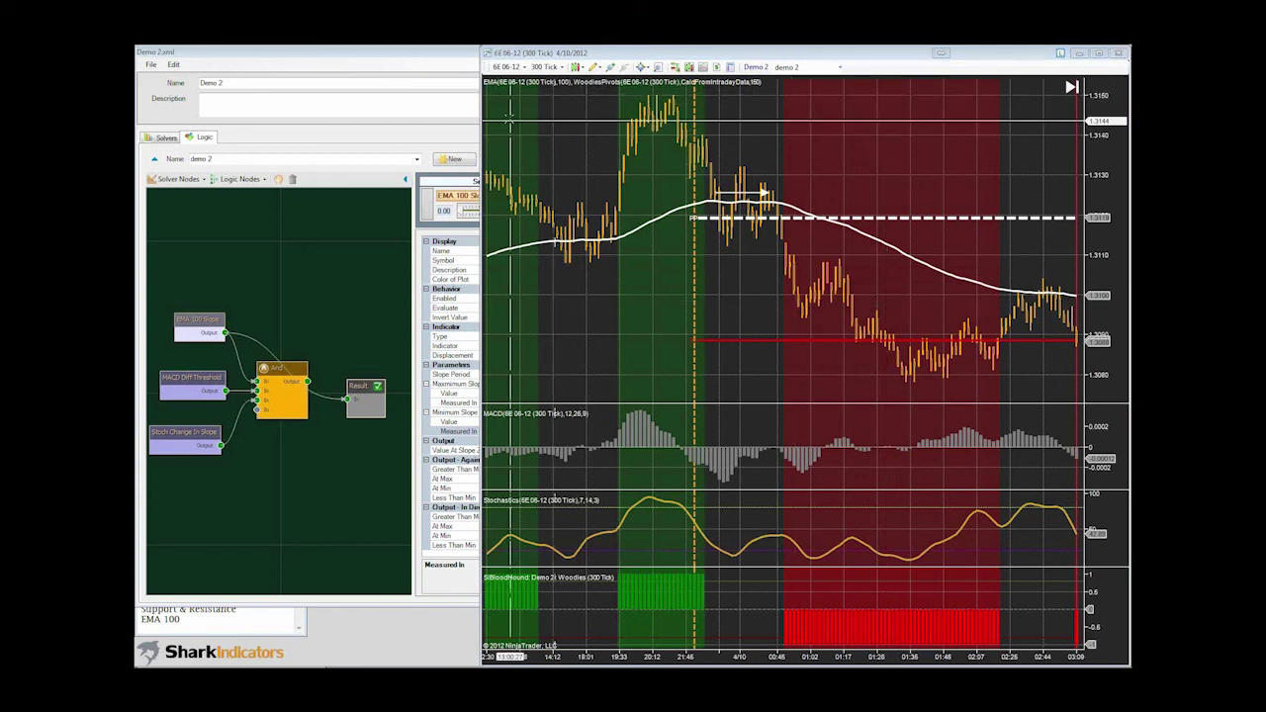
# - Close the Demo 2 editor window and apply the Ratio logic to the chart
pyautogui.click(431, 51)
pyautogui.click(580, 51)
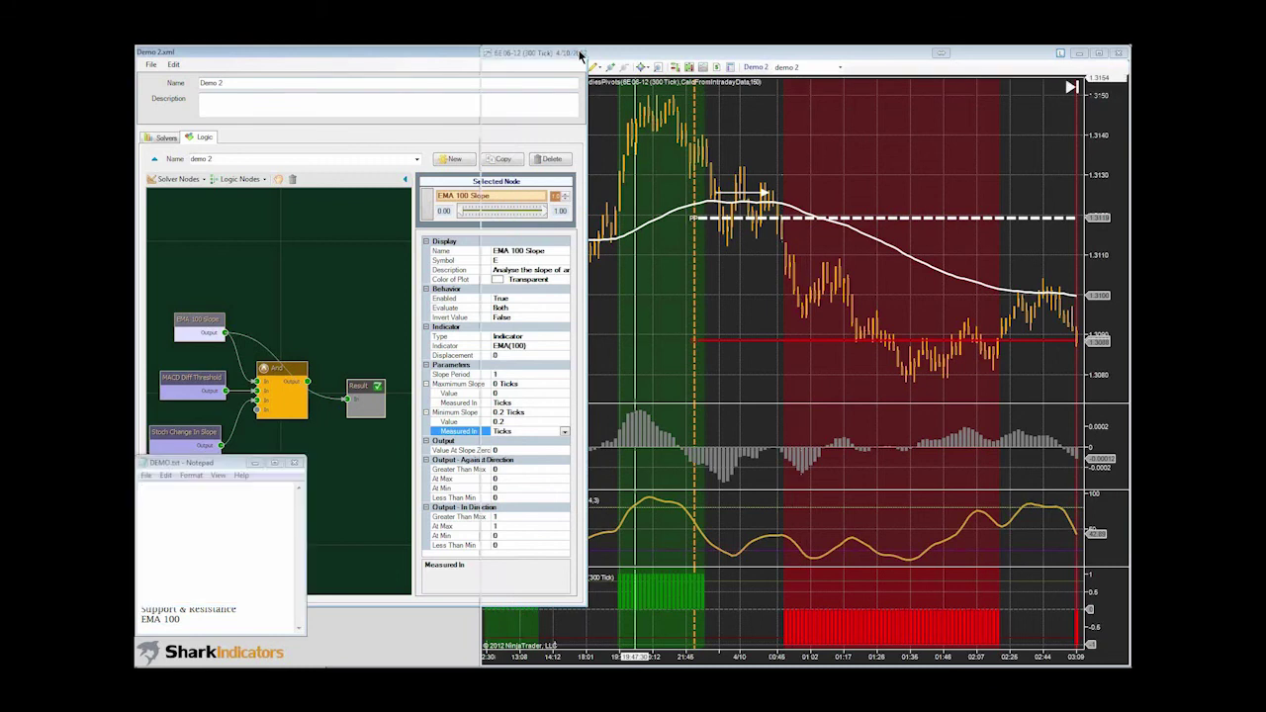
pyautogui.click(840, 66)
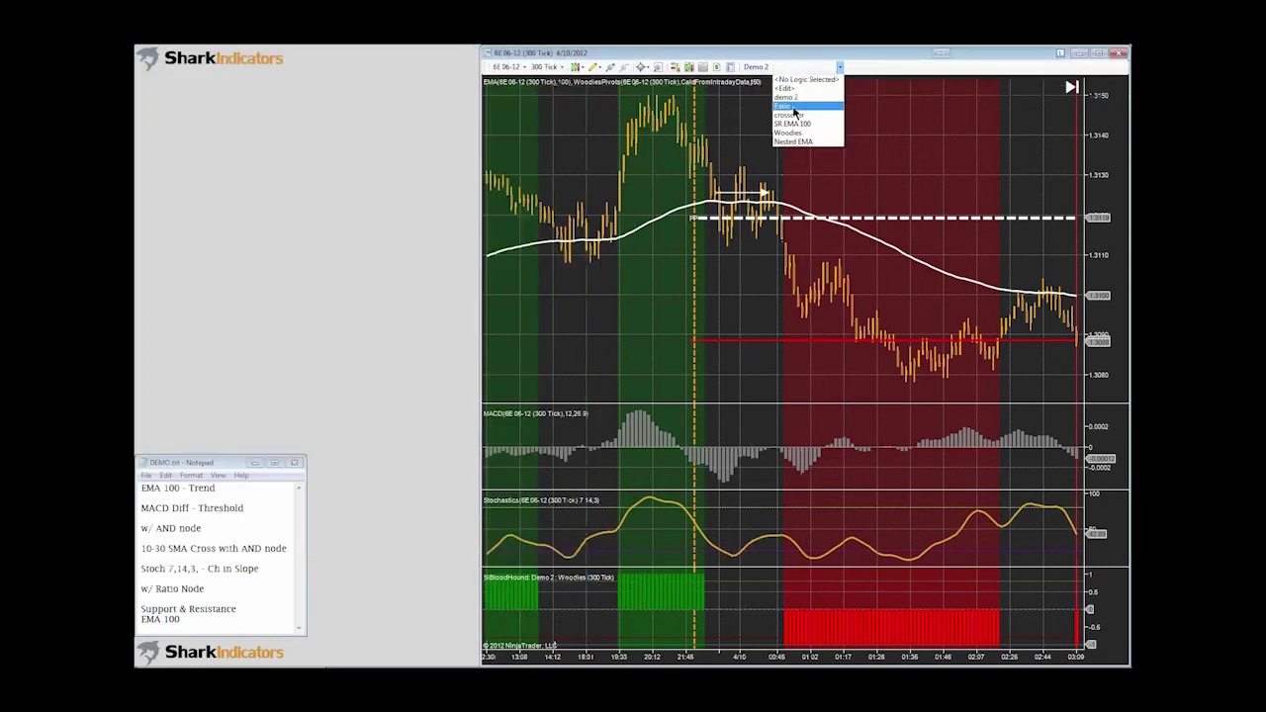
pyautogui.click(794, 107)
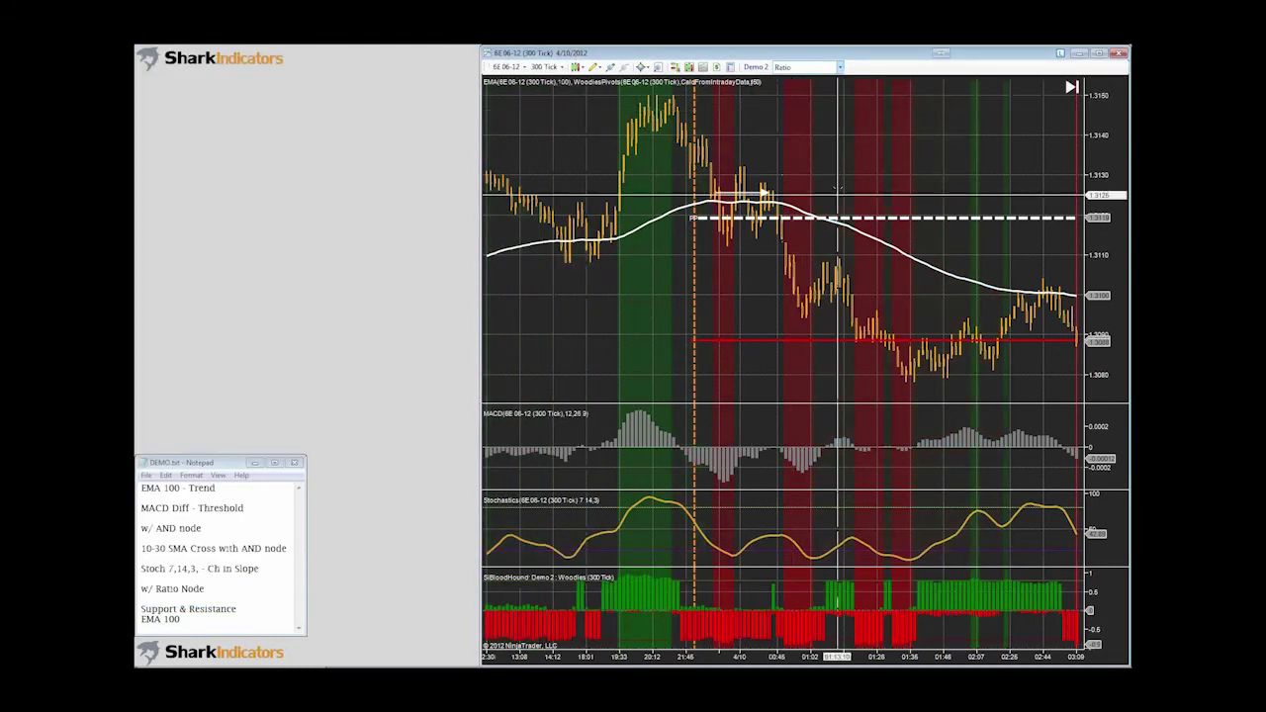
# - Display the crossover logic on the chart and switch it to the SR EMA 100 logic
pyautogui.click(836, 67)
pyautogui.click(822, 115)
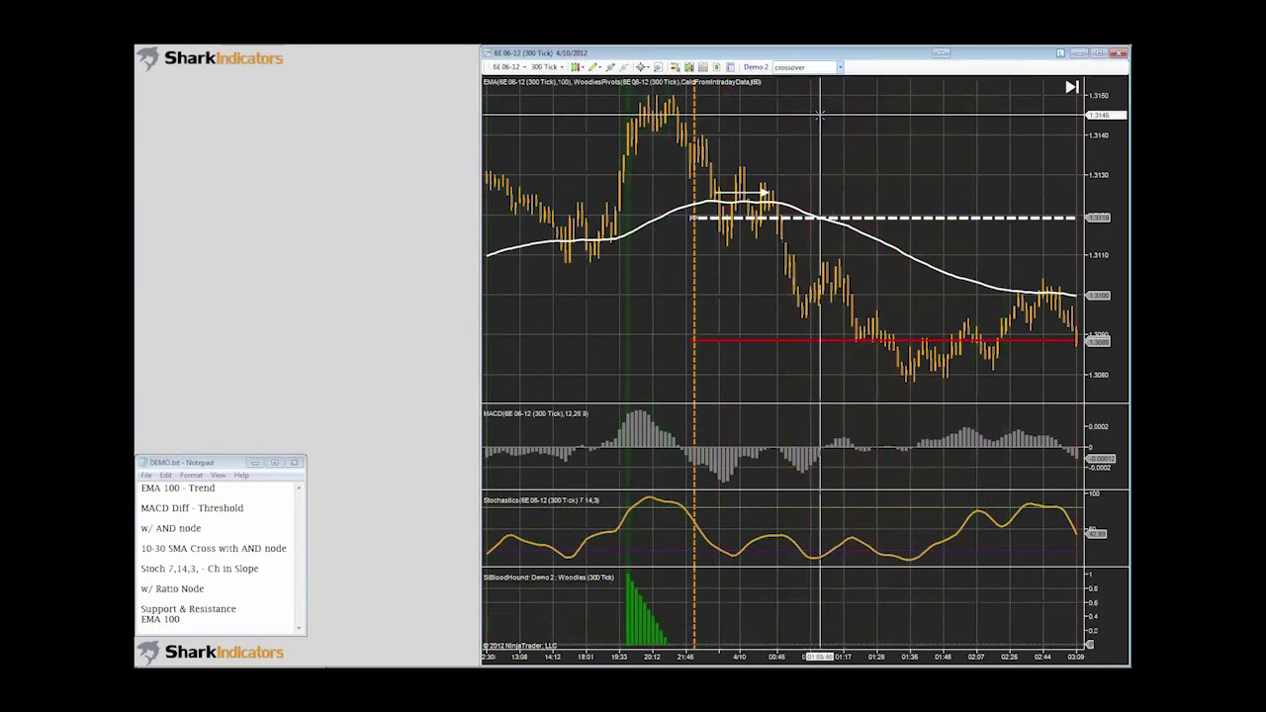
pyautogui.click(840, 66)
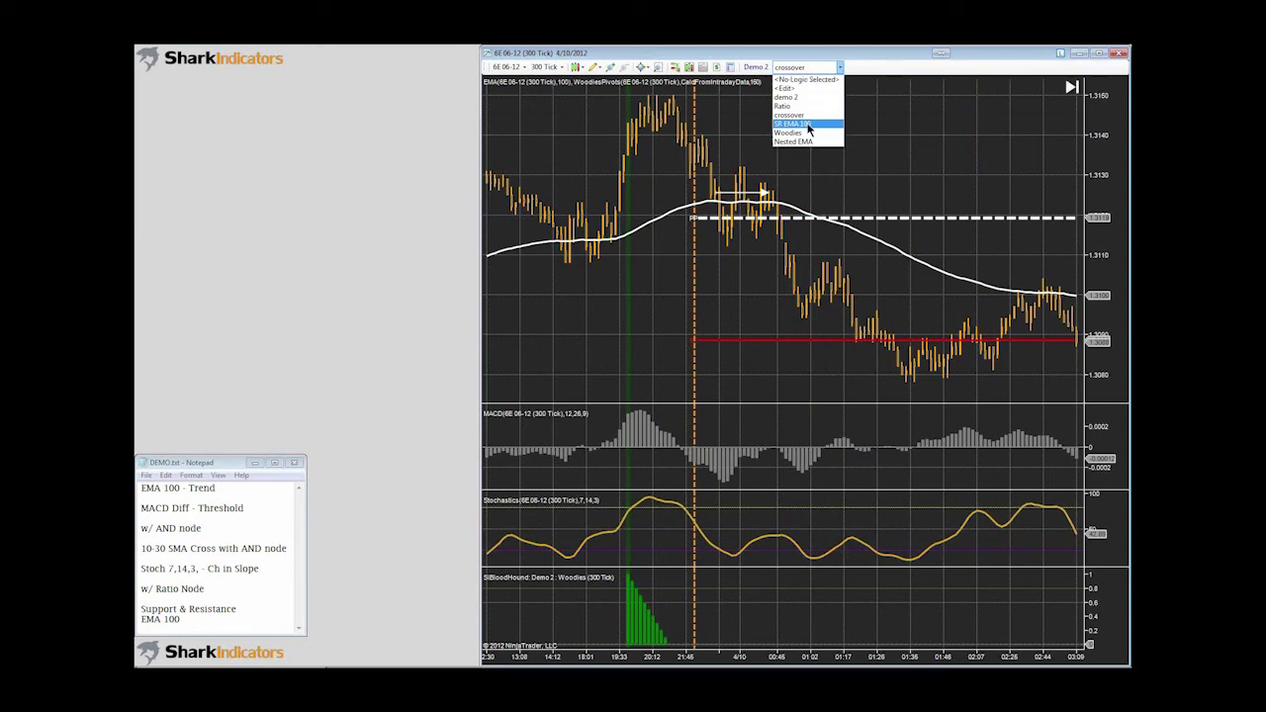
pyautogui.click(807, 124)
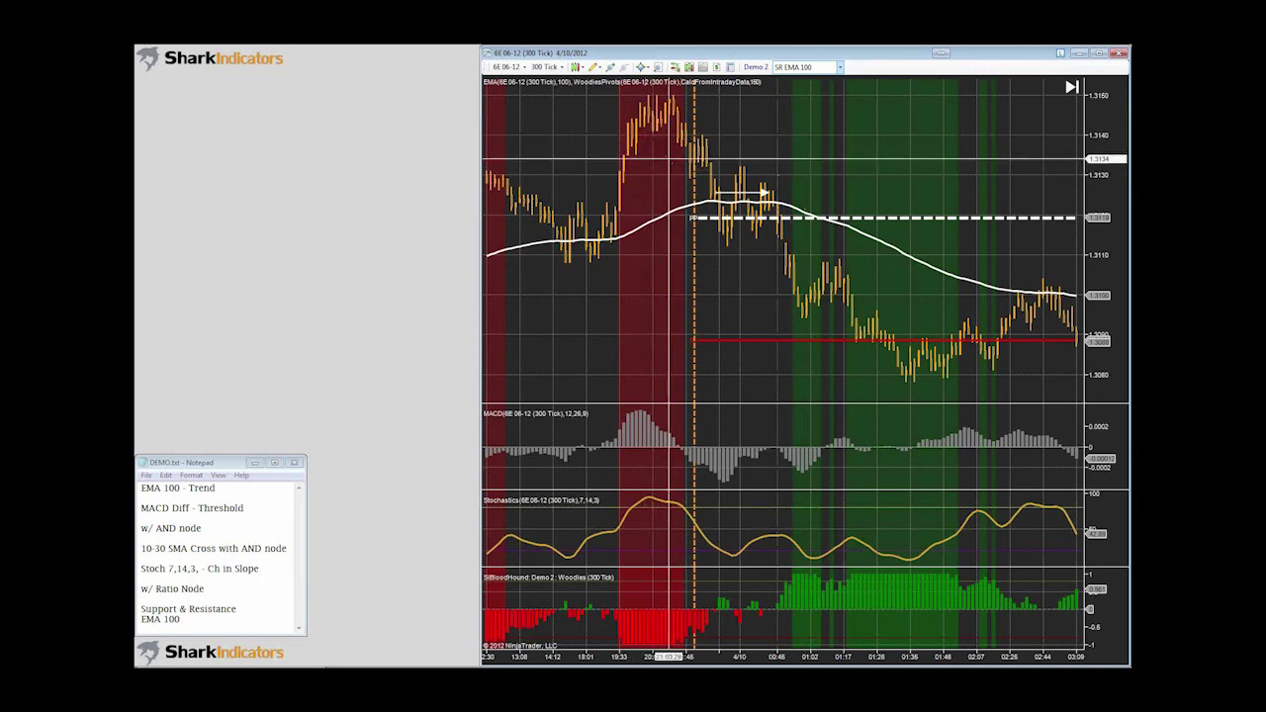
pyautogui.click(840, 67)
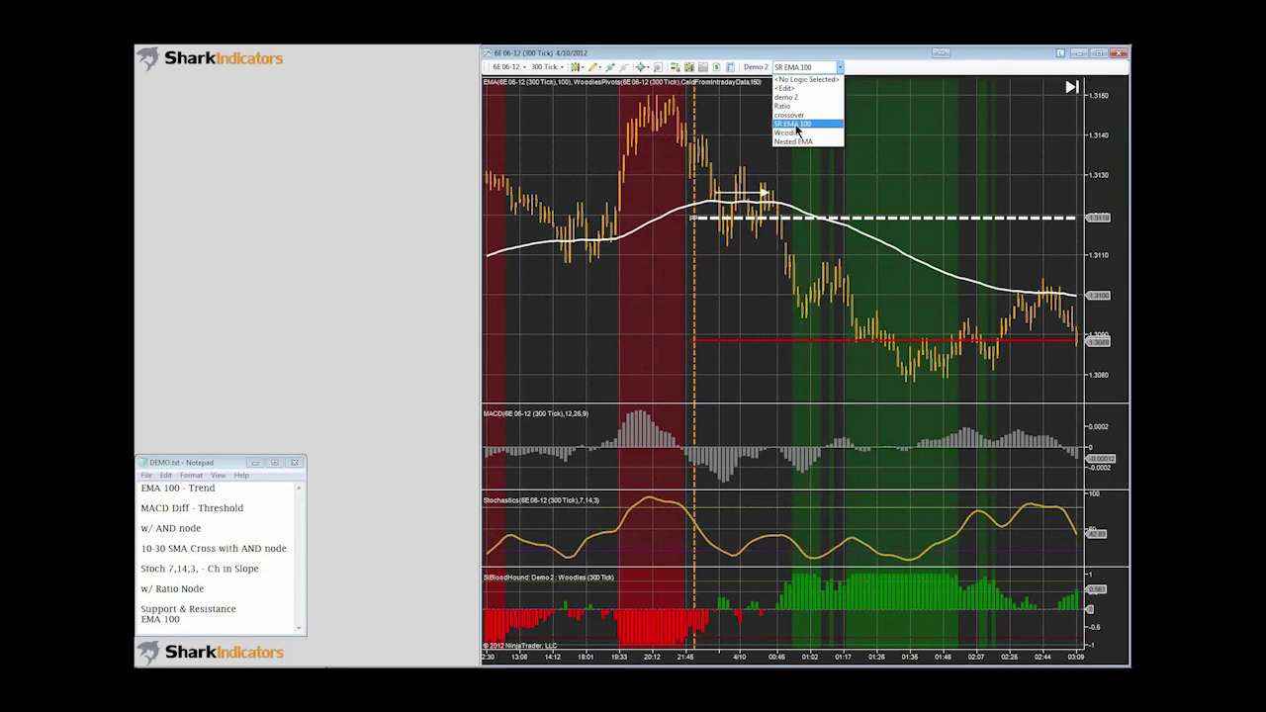
pyautogui.click(744, 130)
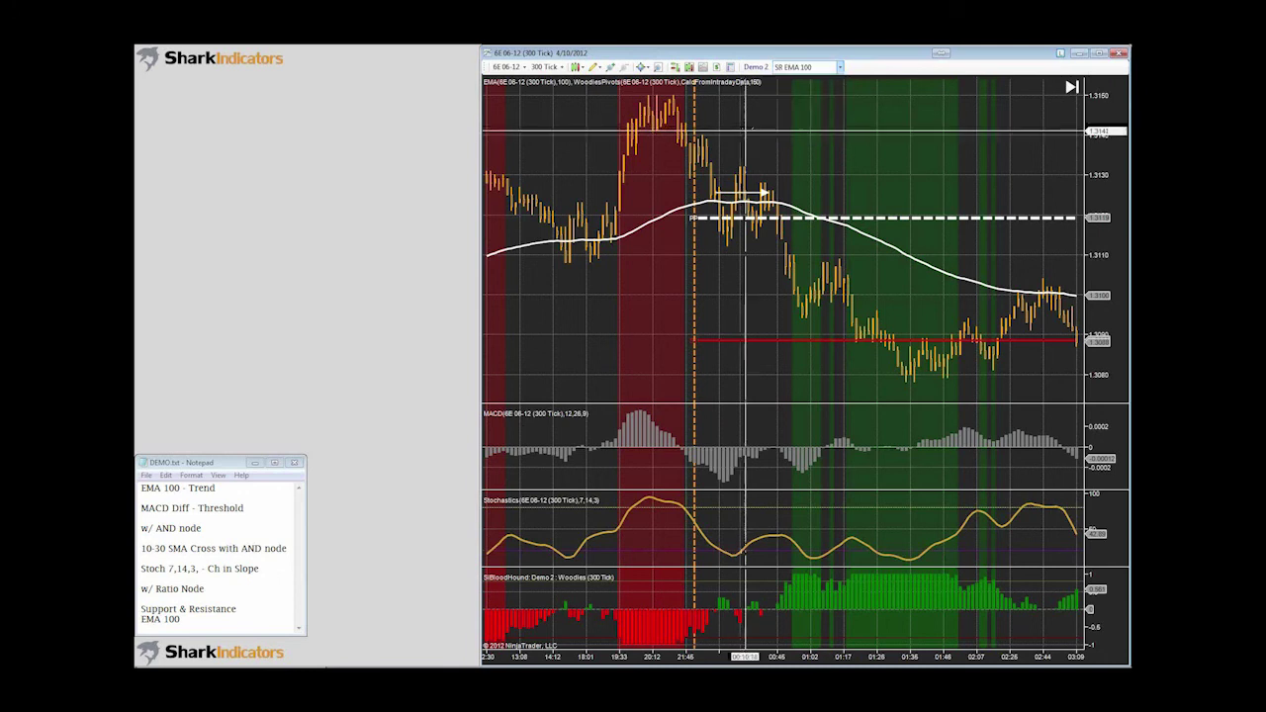
# - Reopen the Demo 2 editor, move it fully into view, and add an Indicator Inflection solver
pyautogui.click(754, 67)
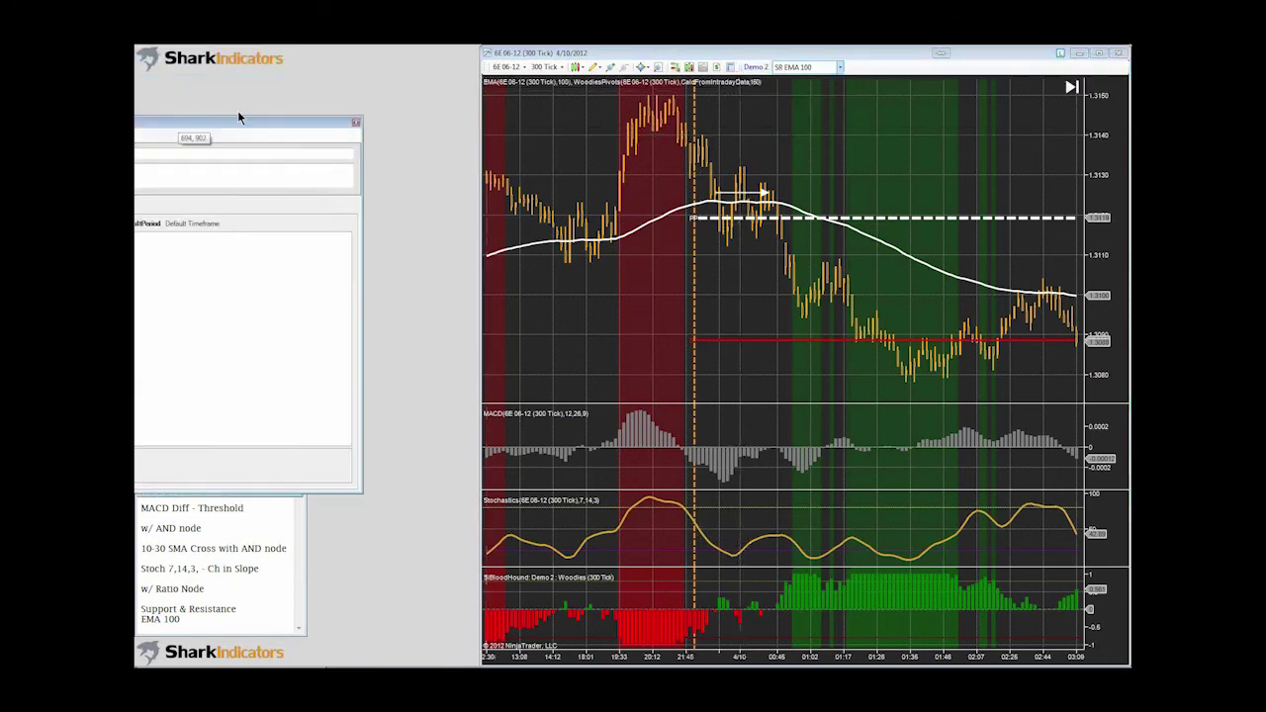
pyautogui.moveTo(378, 81); pyautogui.dragTo(477, 81)
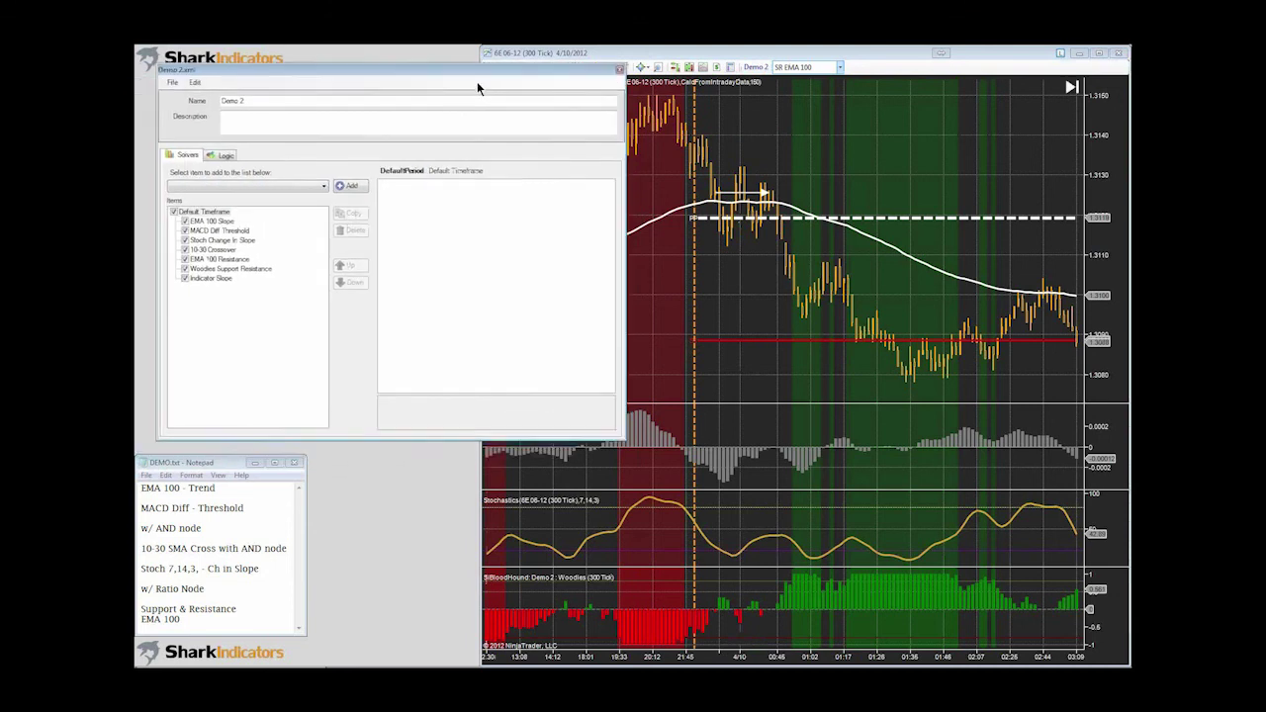
pyautogui.click(324, 187)
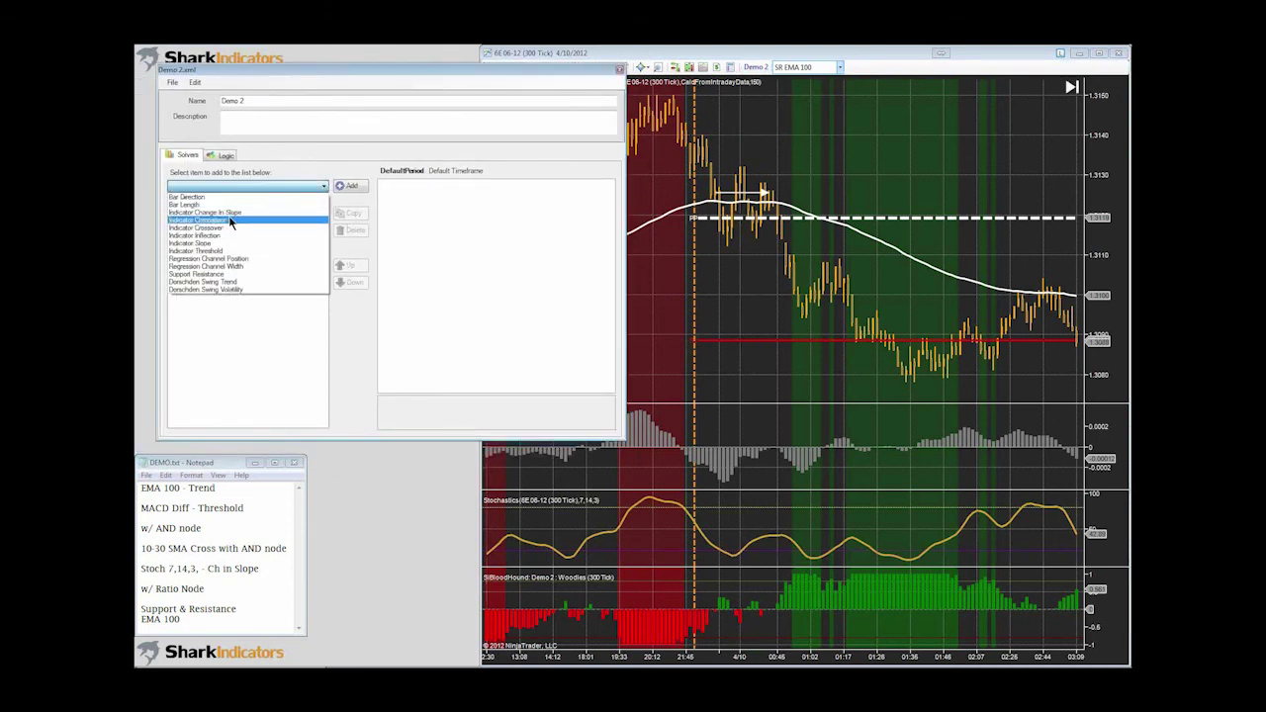
pyautogui.click(318, 201)
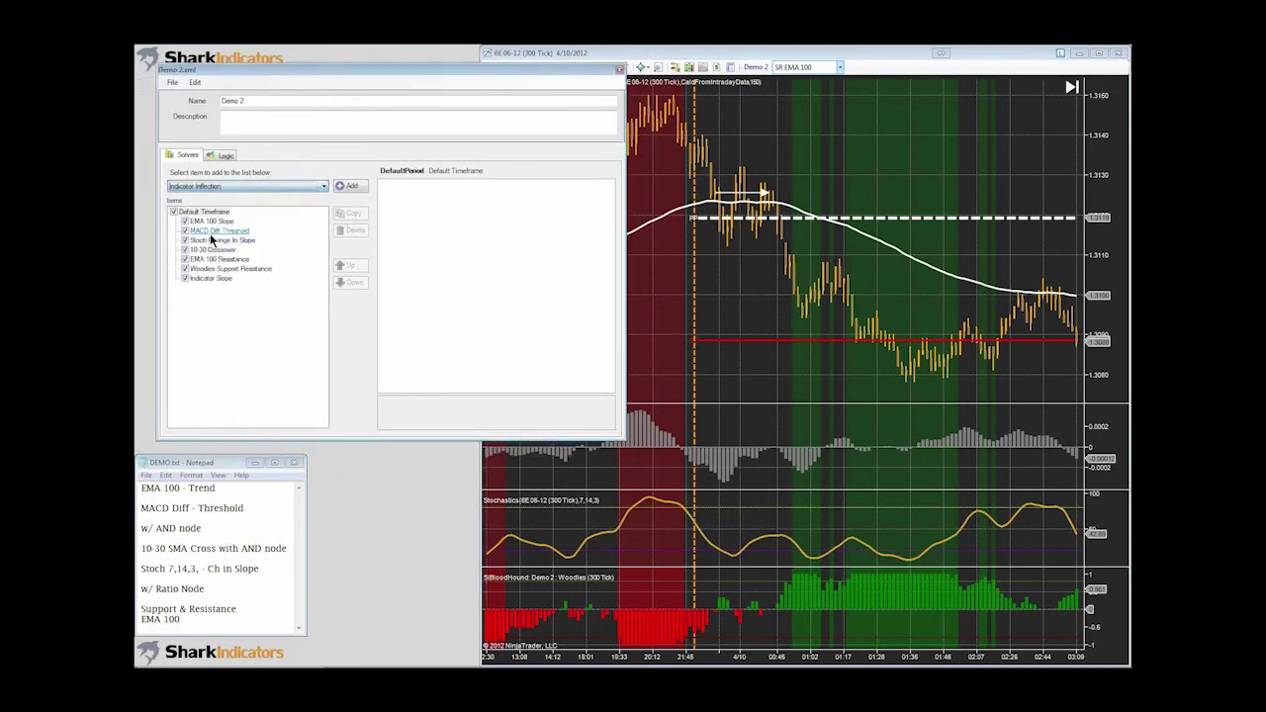
pyautogui.click(353, 186)
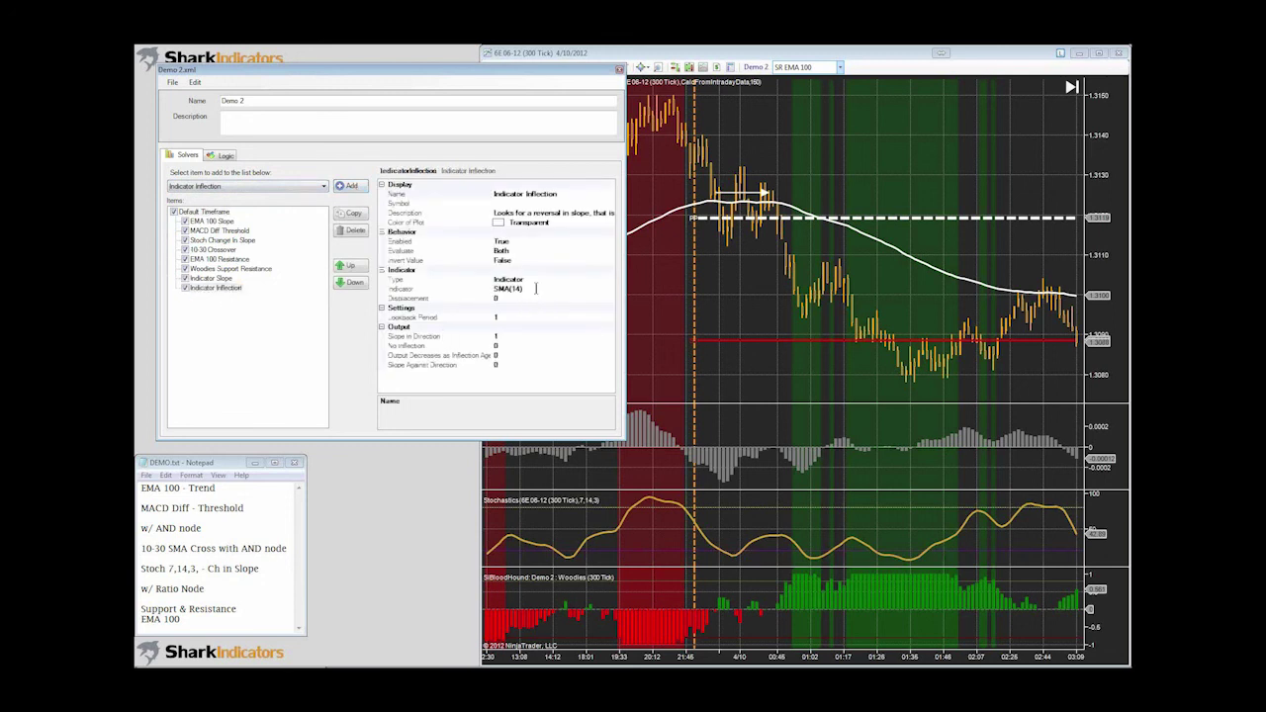
# - Leave the solver settings for the Demo 2 logic view and create a new logic named Inflection
pyautogui.click(610, 291)
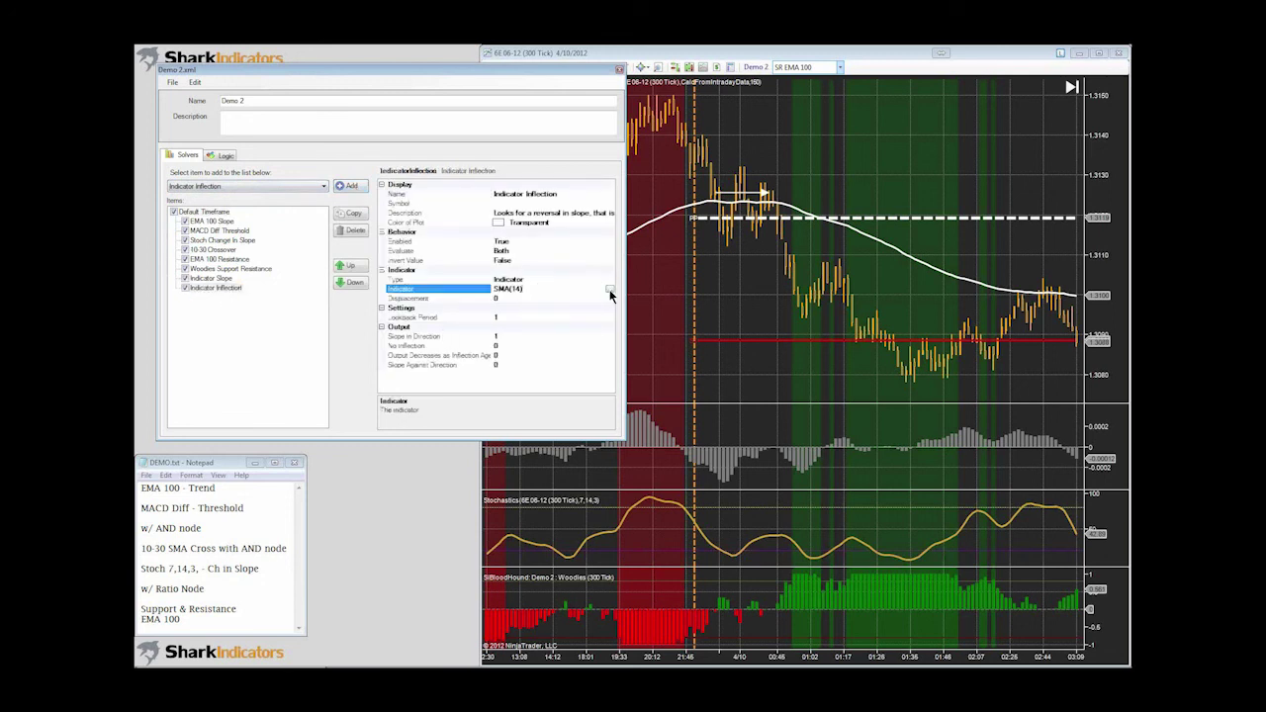
pyautogui.click(213, 288)
pyautogui.click(226, 158)
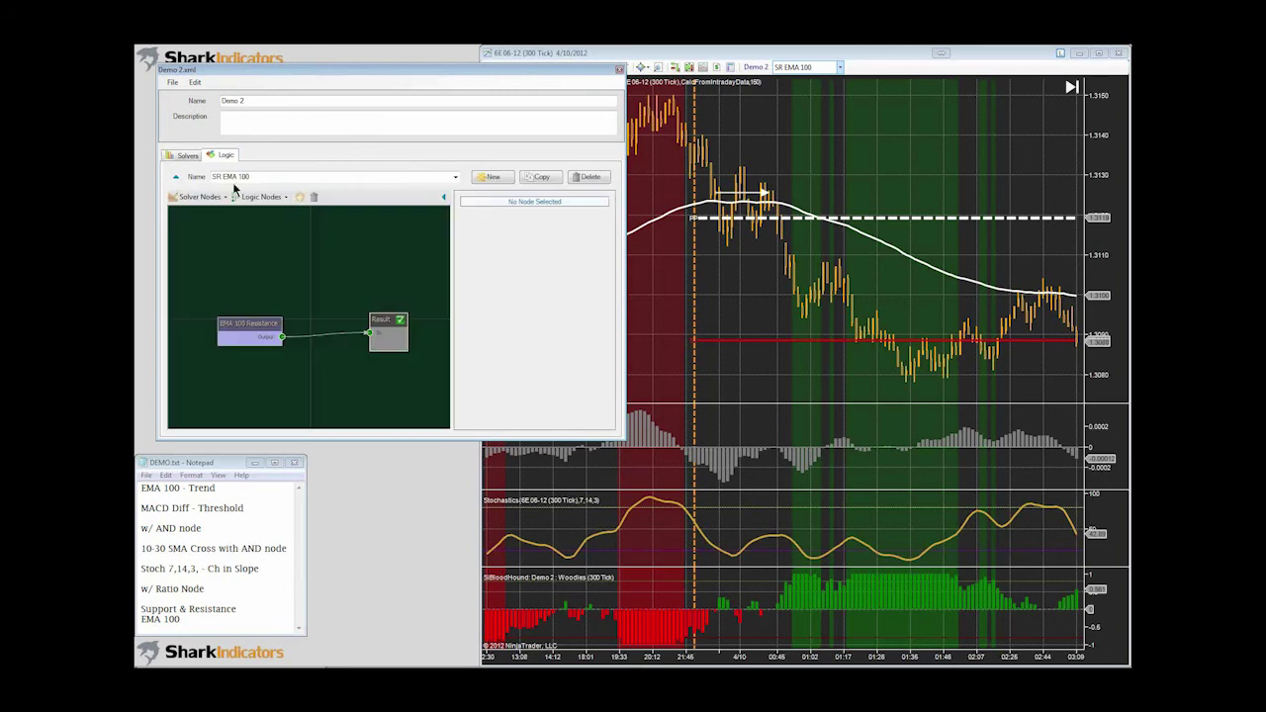
pyautogui.moveTo(239, 327); pyautogui.dragTo(228, 345)
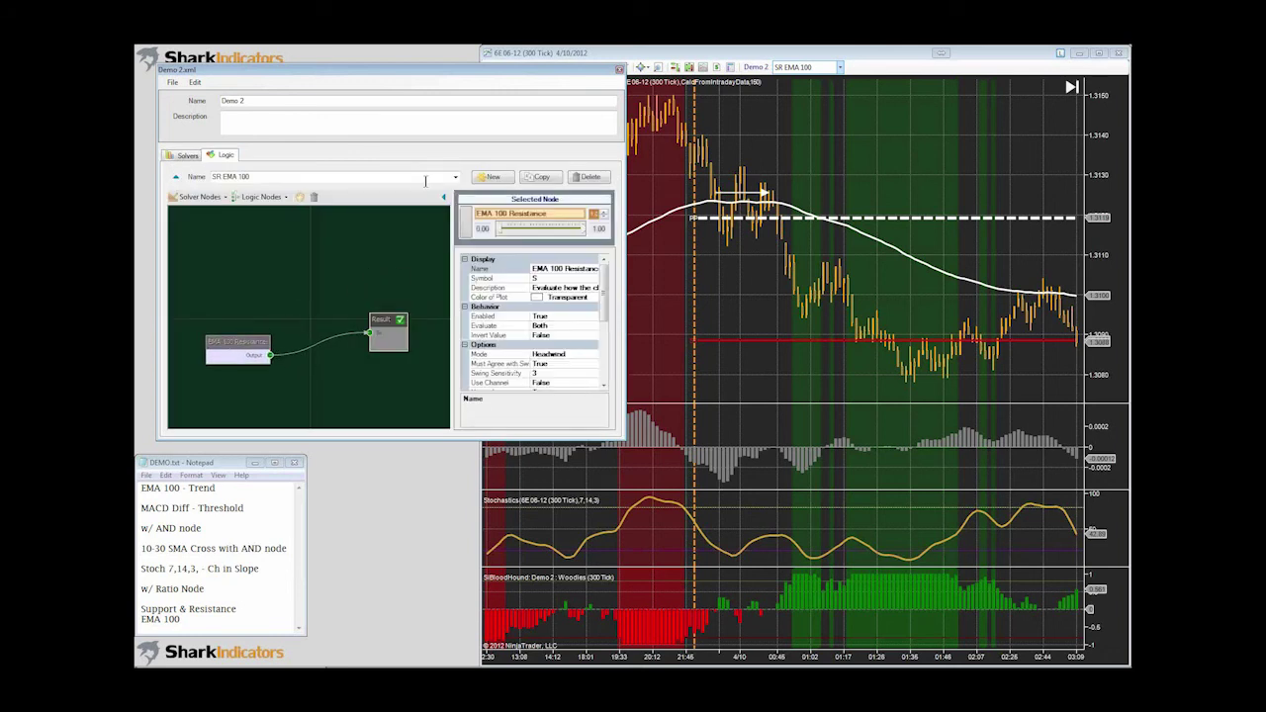
pyautogui.click(501, 180)
pyautogui.click(256, 178)
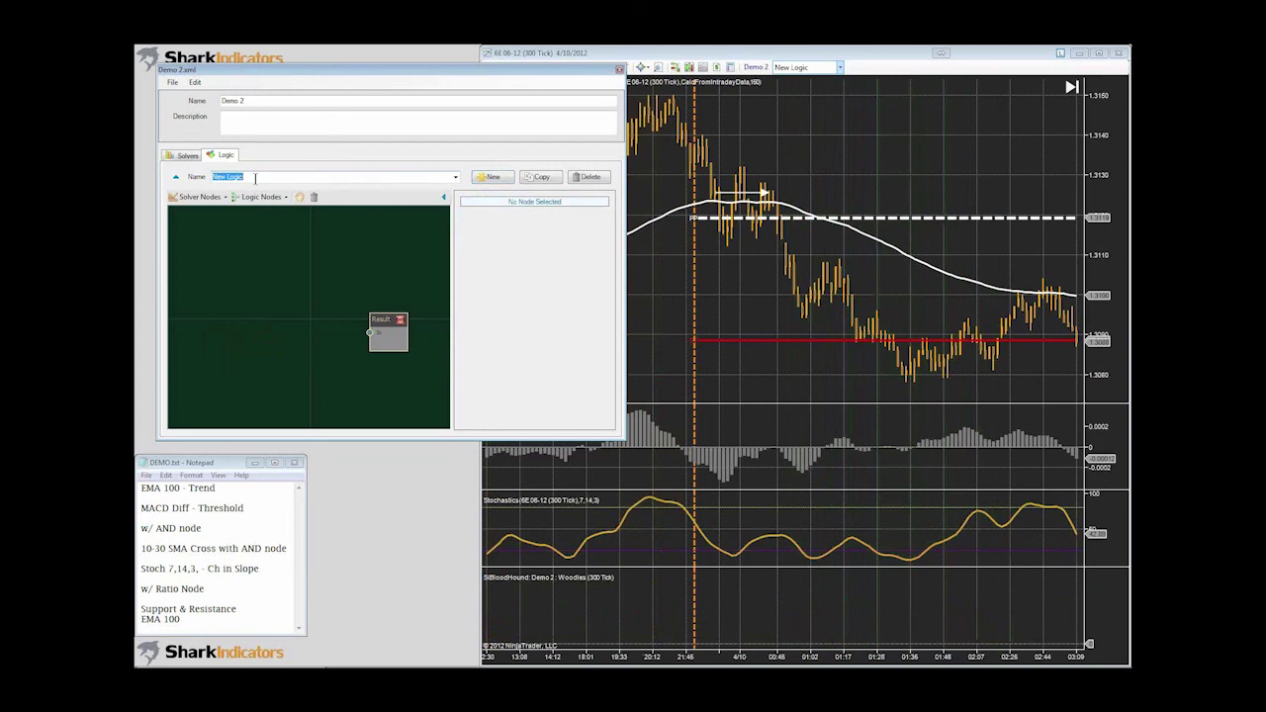
pyautogui.write('1')
pyautogui.write('nflection')
# - Add an Indicator Inflection node to the Inflection logic and connect its output to the Result node
pyautogui.rightClick(236, 263)
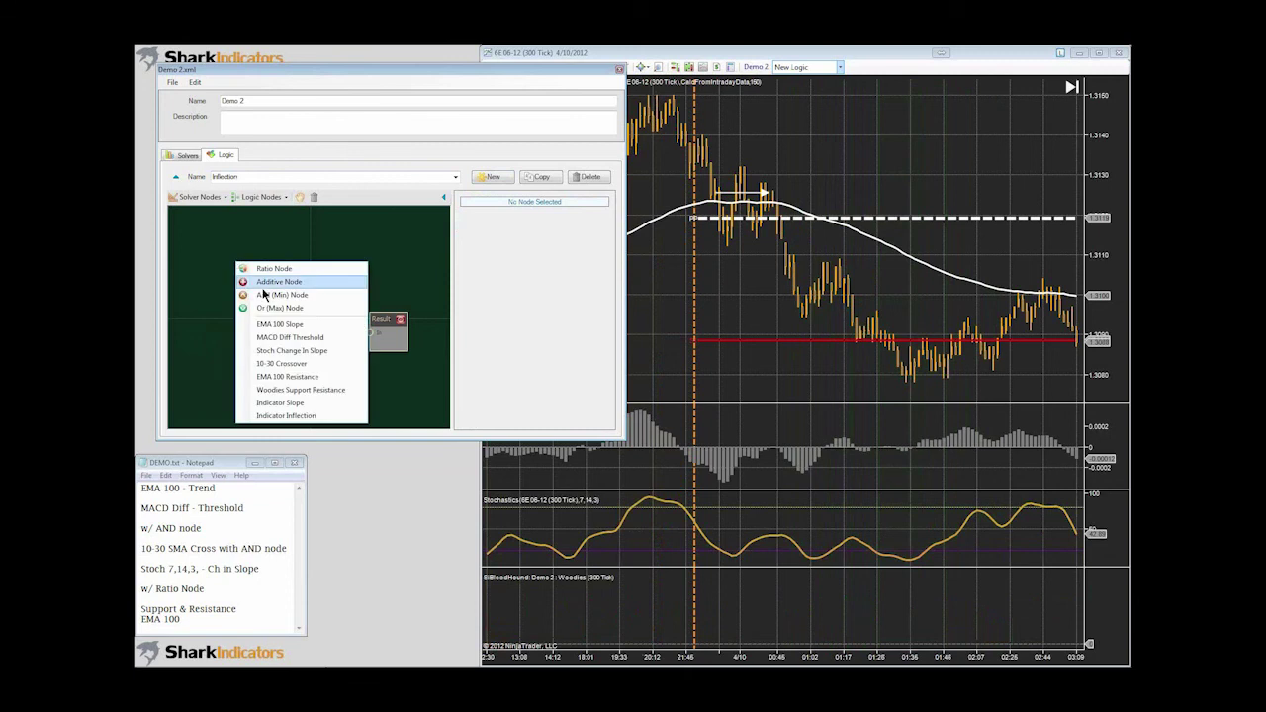
pyautogui.click(282, 416)
pyautogui.moveTo(295, 421)
pyautogui.mouseDown()
pyautogui.moveTo(259, 322)
pyautogui.moveTo(368, 326)
pyautogui.mouseUp()
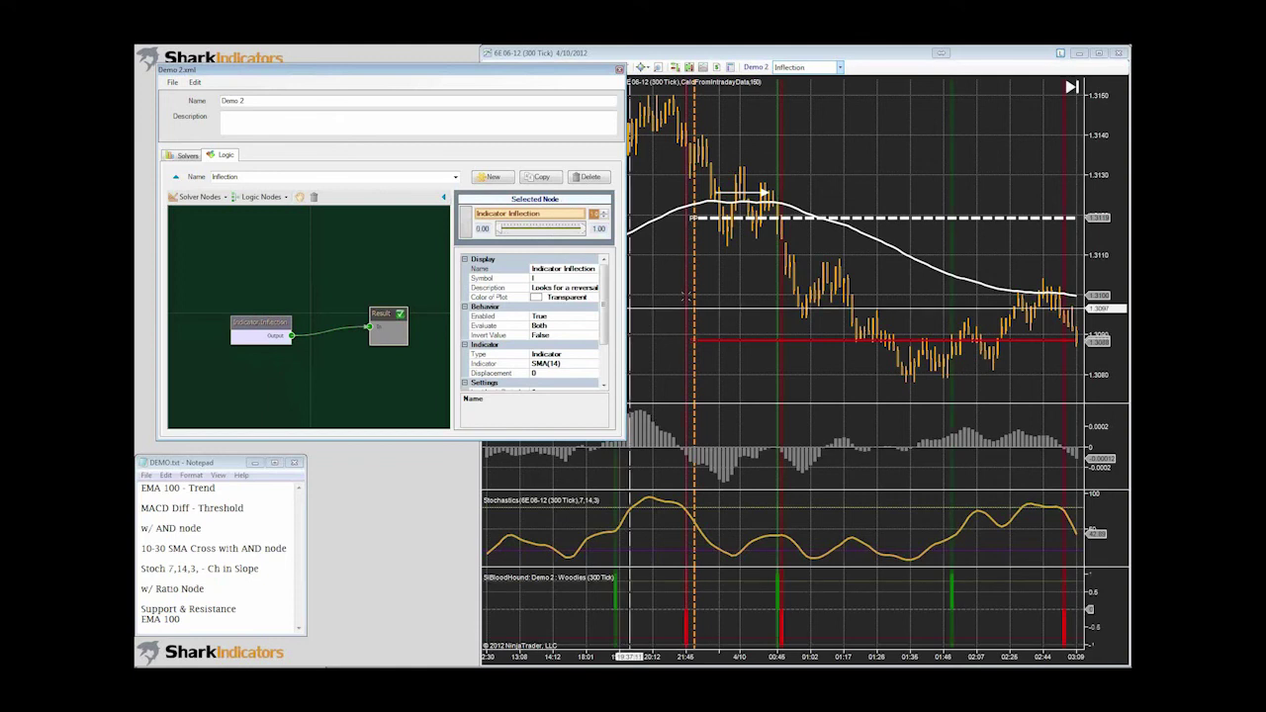
# - Review the indicators applied to the chart and their parameters, leaving them as they are
pyautogui.rightClick(819, 156)
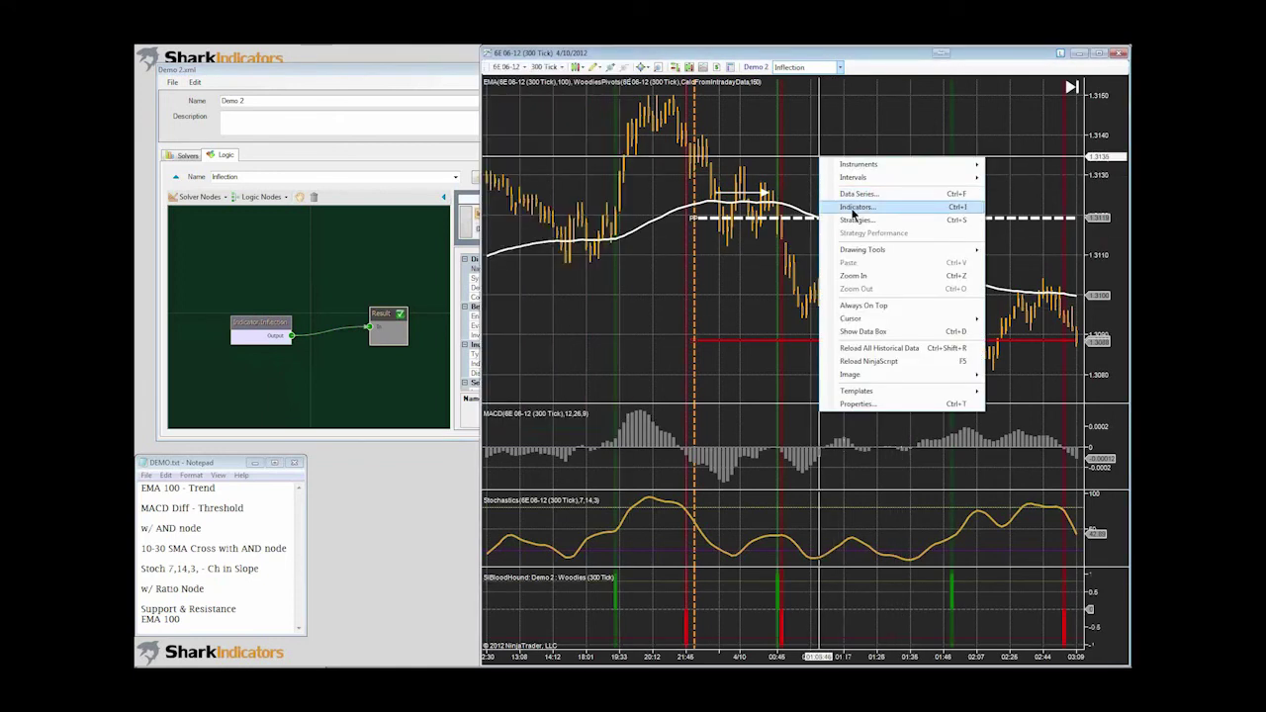
pyautogui.click(852, 208)
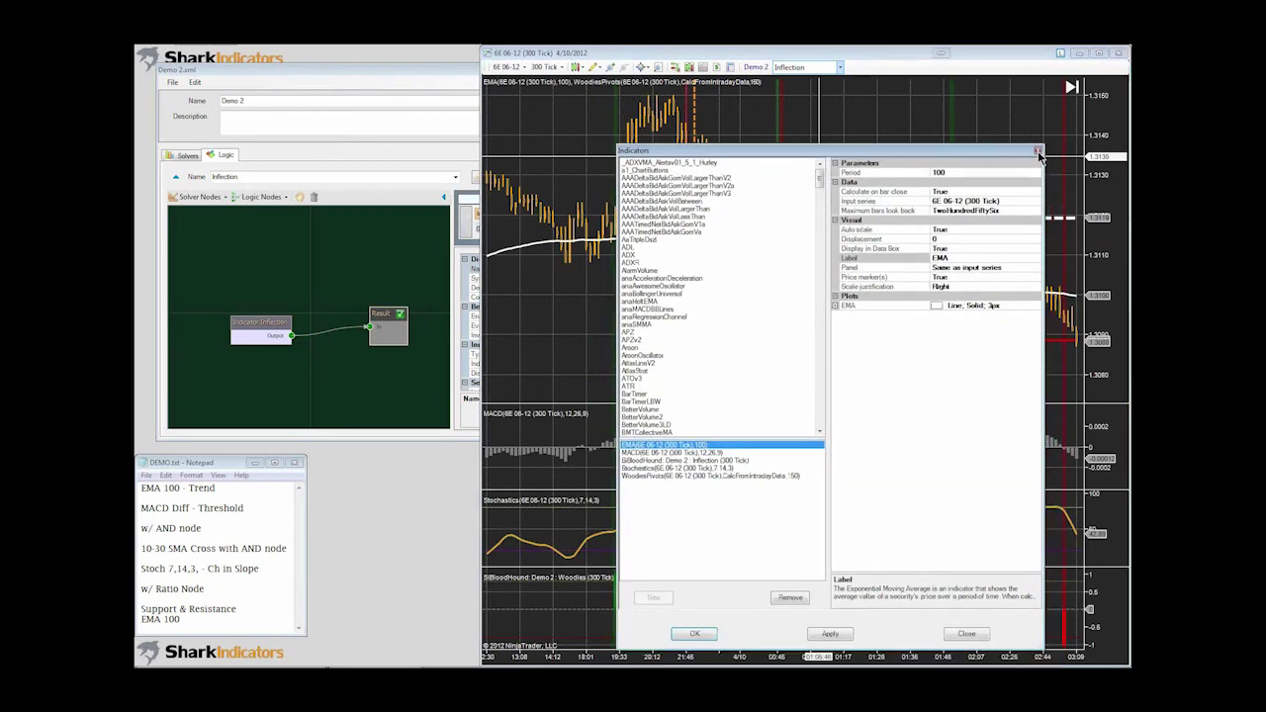
pyautogui.click(1039, 152)
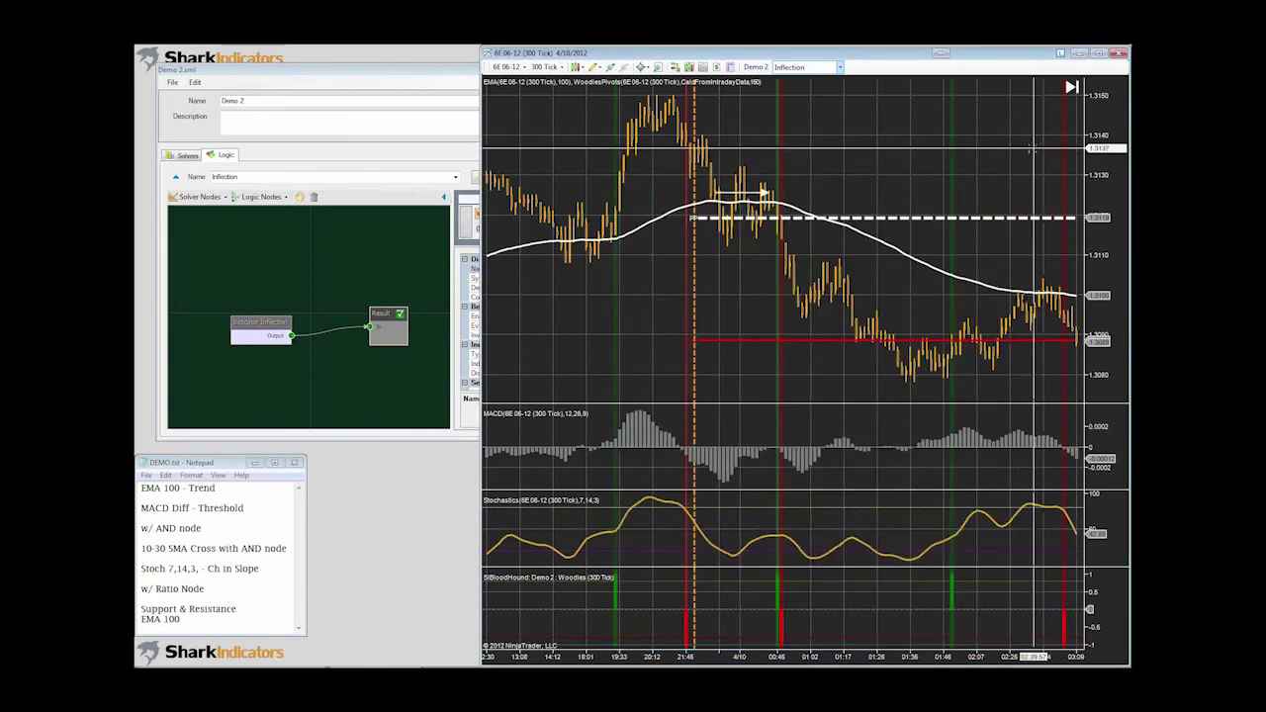
# - Remove the Indicator Inflection node from the Inflection logic, check the solver's properties, and return to the logic view
pyautogui.click(328, 295)
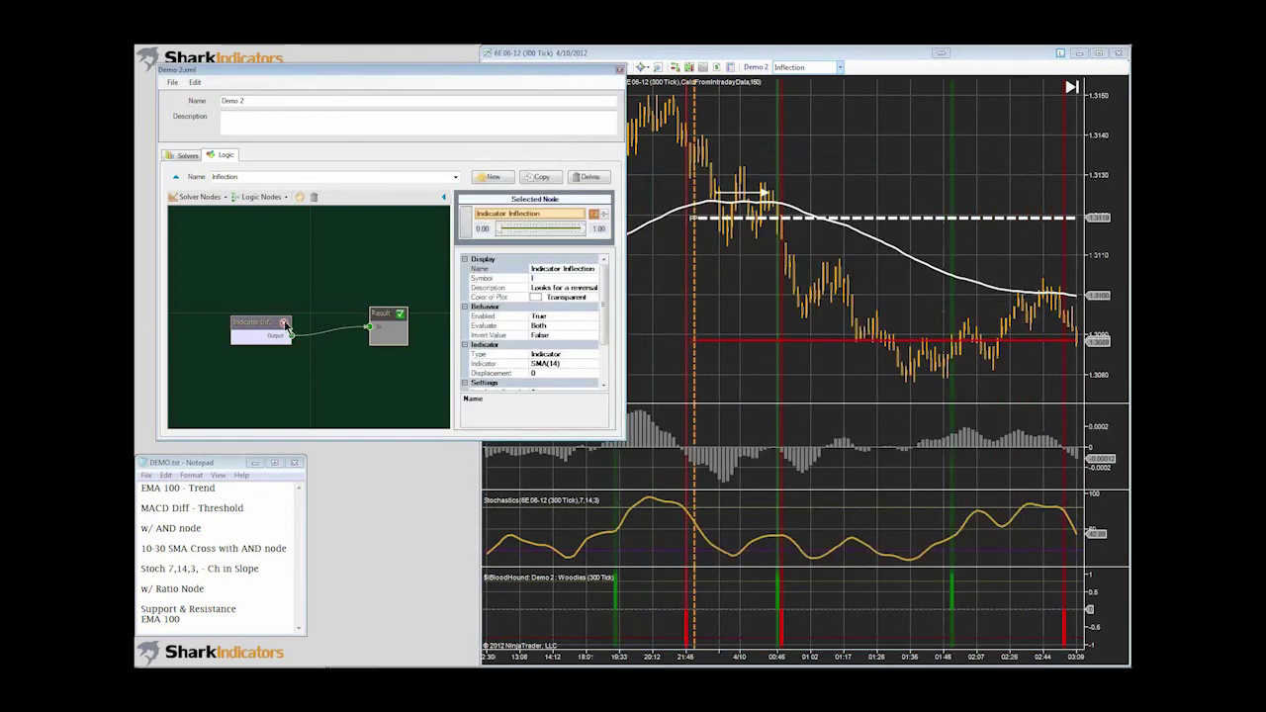
pyautogui.click(284, 325)
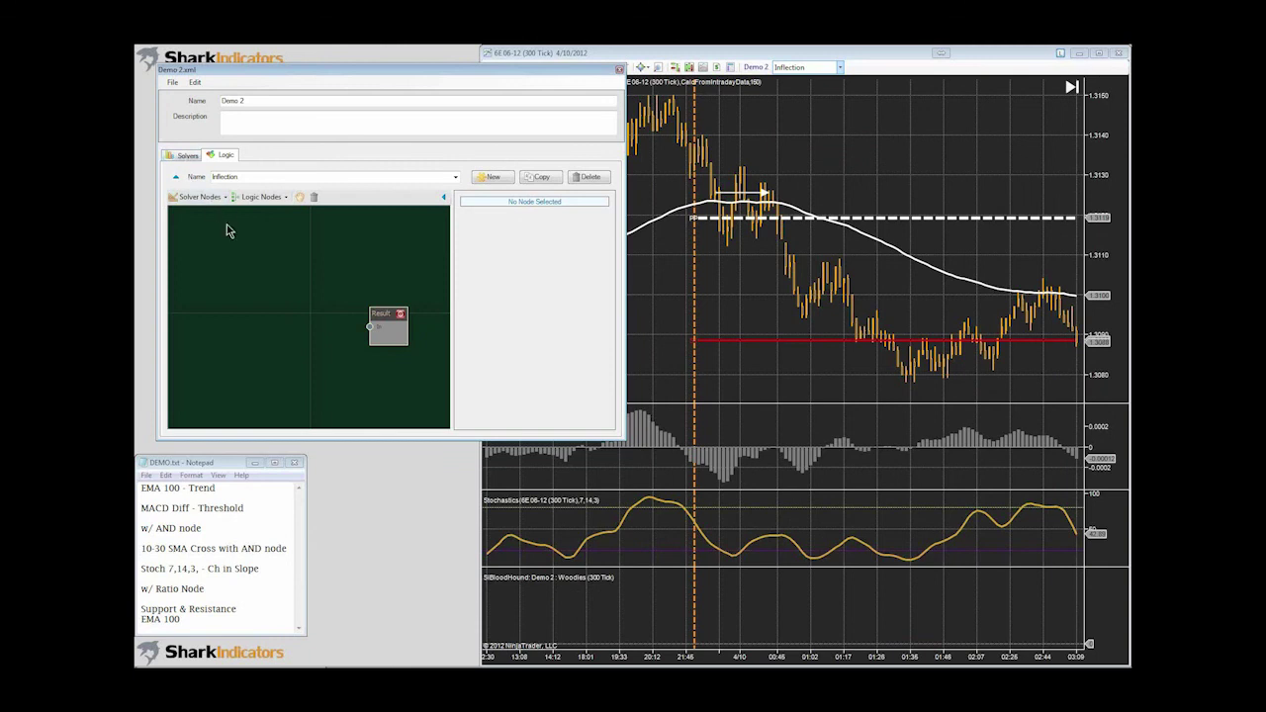
pyautogui.click(185, 156)
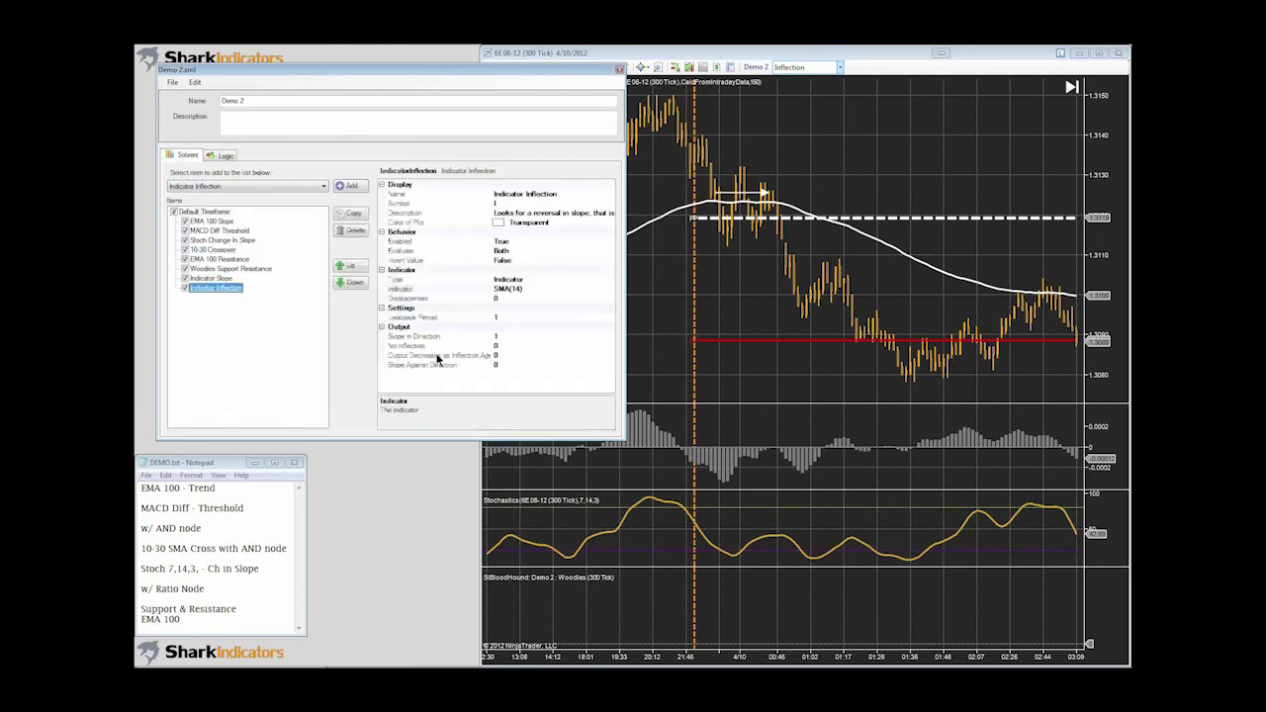
pyautogui.click(224, 158)
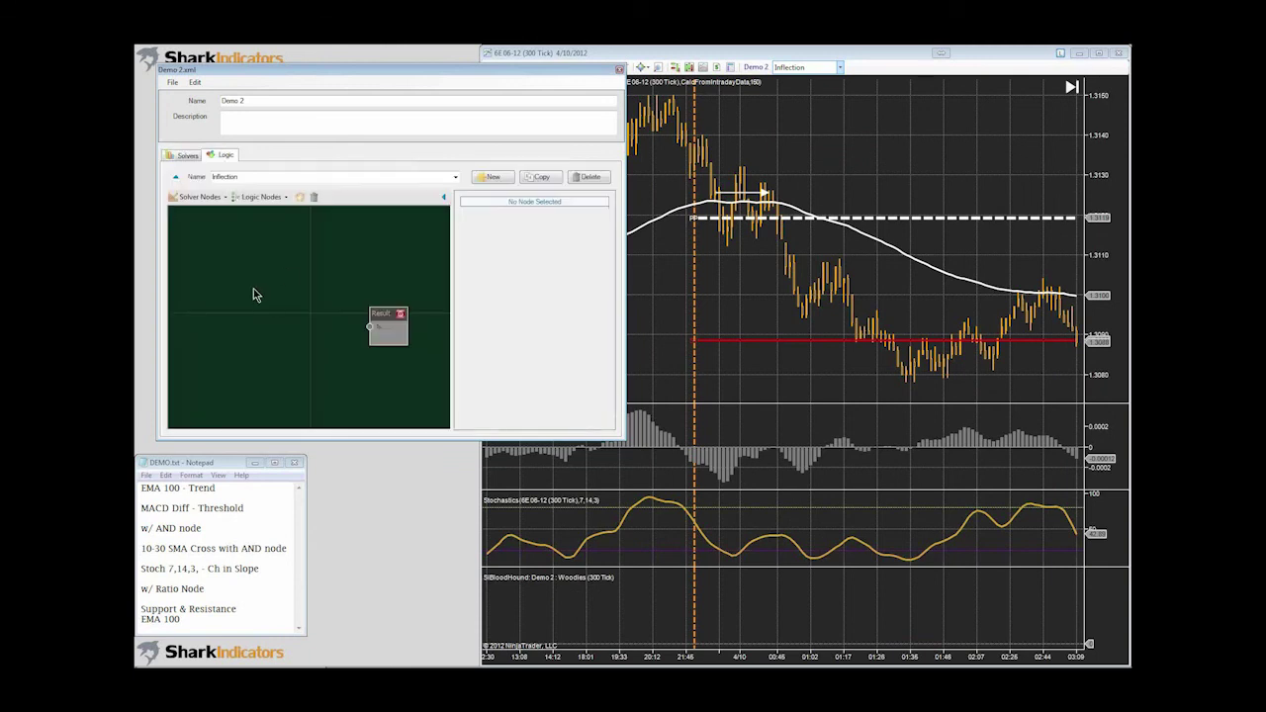
# - Add the Indicator Inflection node to the empty Inflection logic again and reposition the canvas view
pyautogui.rightClick(235, 283)
pyautogui.press('Escape')
pyautogui.click(300, 197)
pyautogui.moveTo(316, 350); pyautogui.dragTo(254, 242)
pyautogui.click(300, 197)
pyautogui.moveTo(307, 277); pyautogui.dragTo(313, 361)
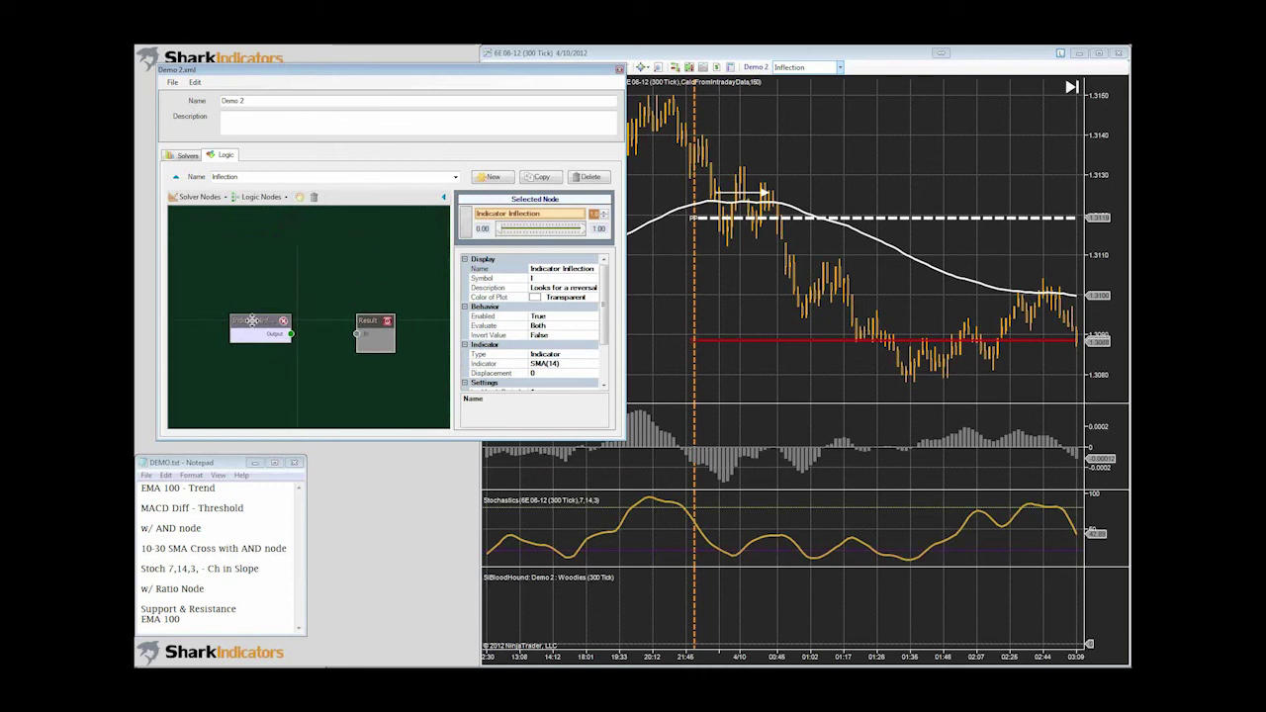
# - Set the Indicator Inflection node's indicator to Stochastics(7,14,3) with plot D for long and short, and connect the node to Result
pyautogui.moveTo(505, 440); pyautogui.dragTo(482, 569)
pyautogui.click(604, 364)
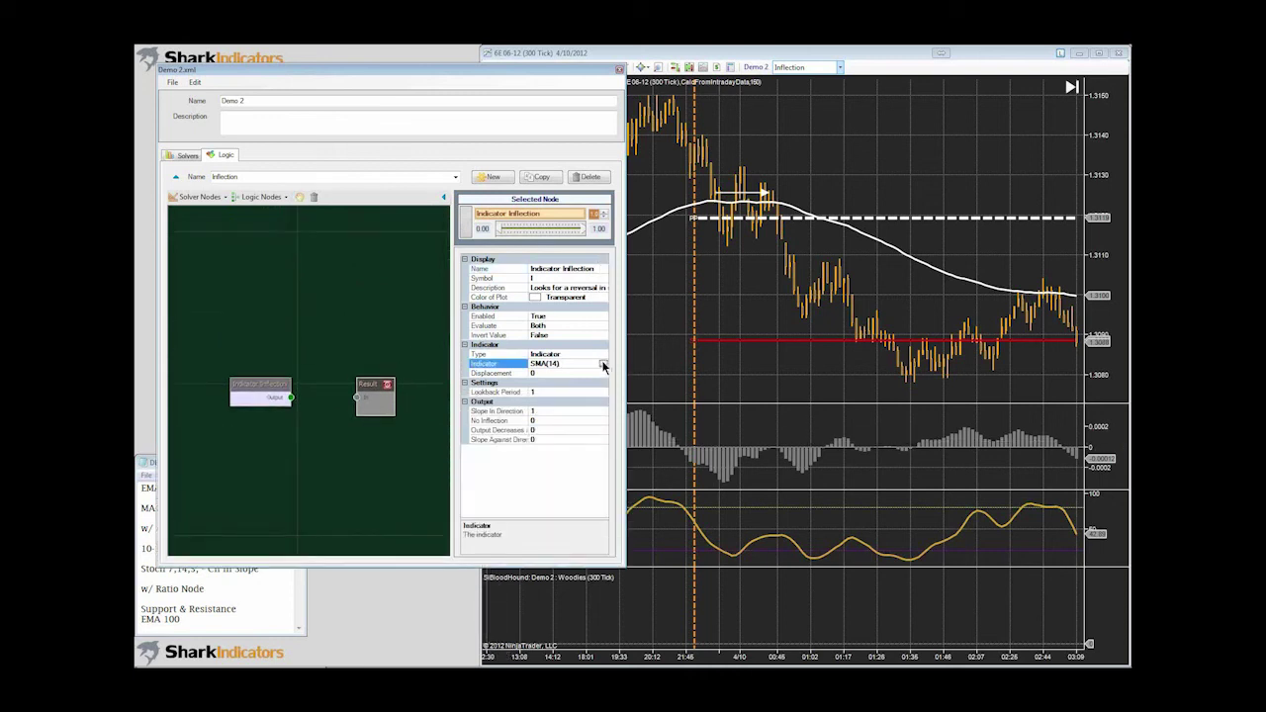
pyautogui.click(604, 365)
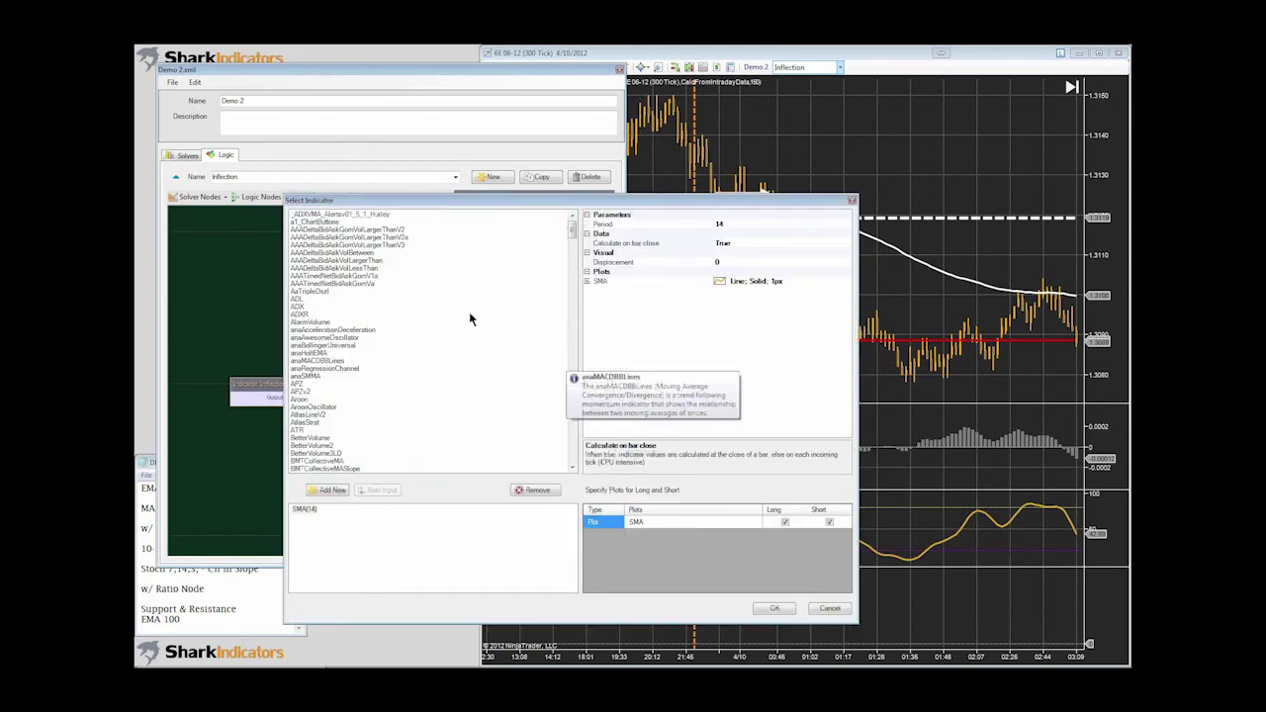
pyautogui.moveTo(450, 203); pyautogui.dragTo(407, 144)
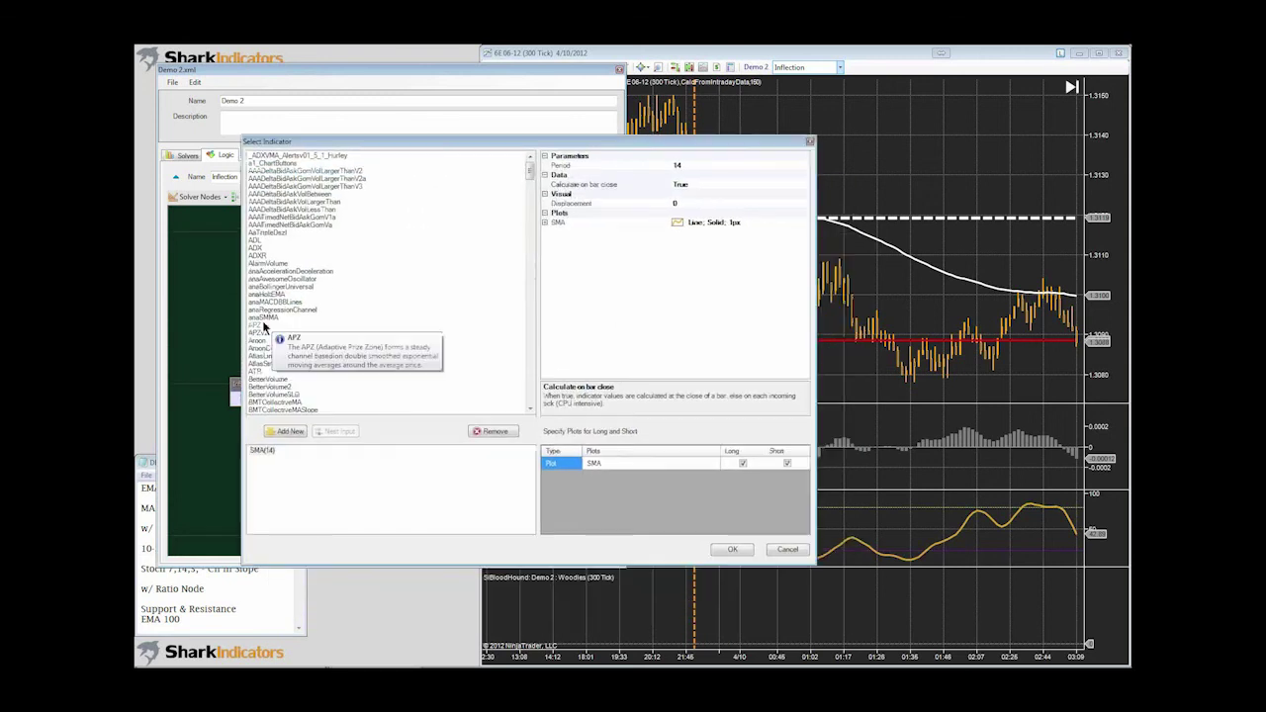
pyautogui.click(282, 317)
pyautogui.press('s')
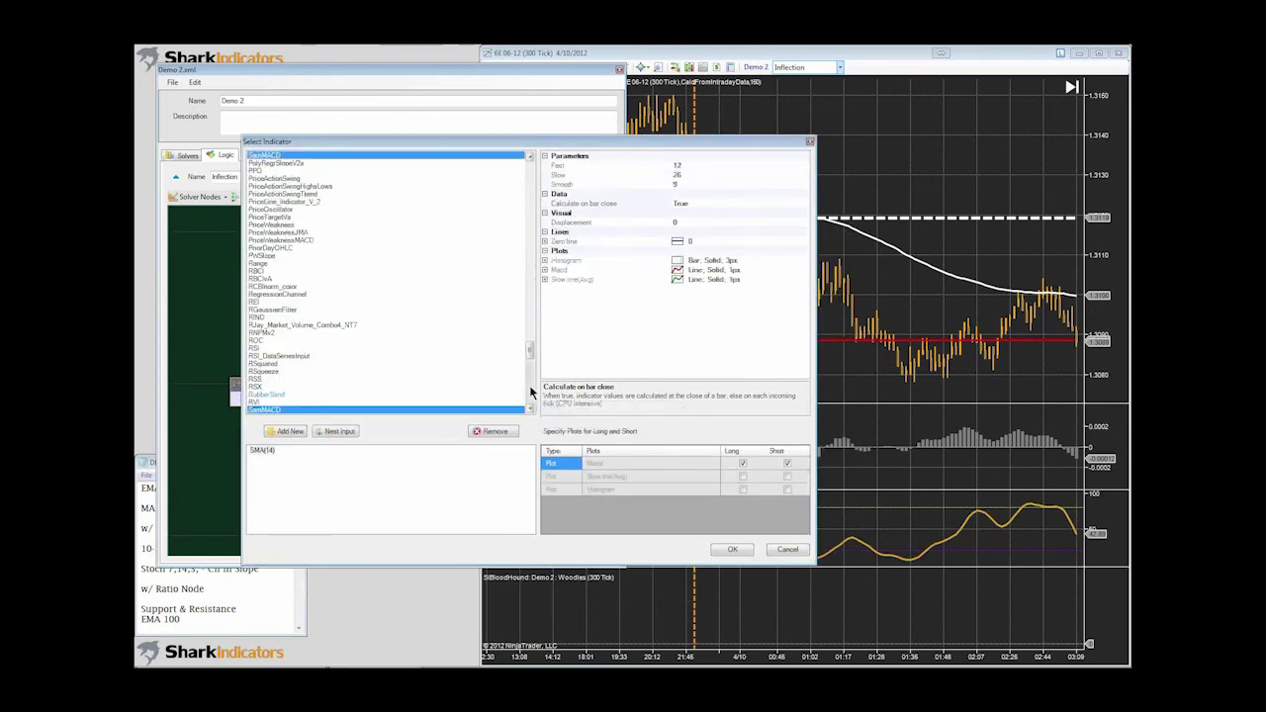
pyautogui.click(529, 384)
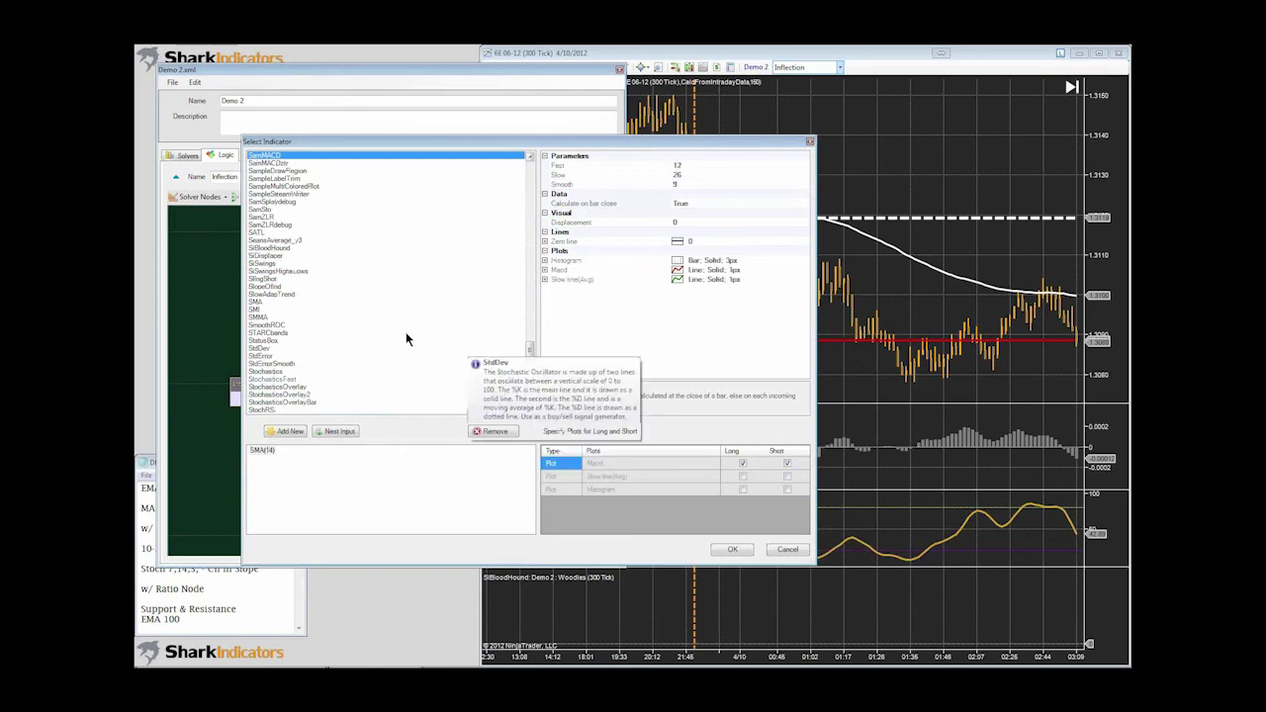
pyautogui.click(265, 372)
pyautogui.click(597, 465)
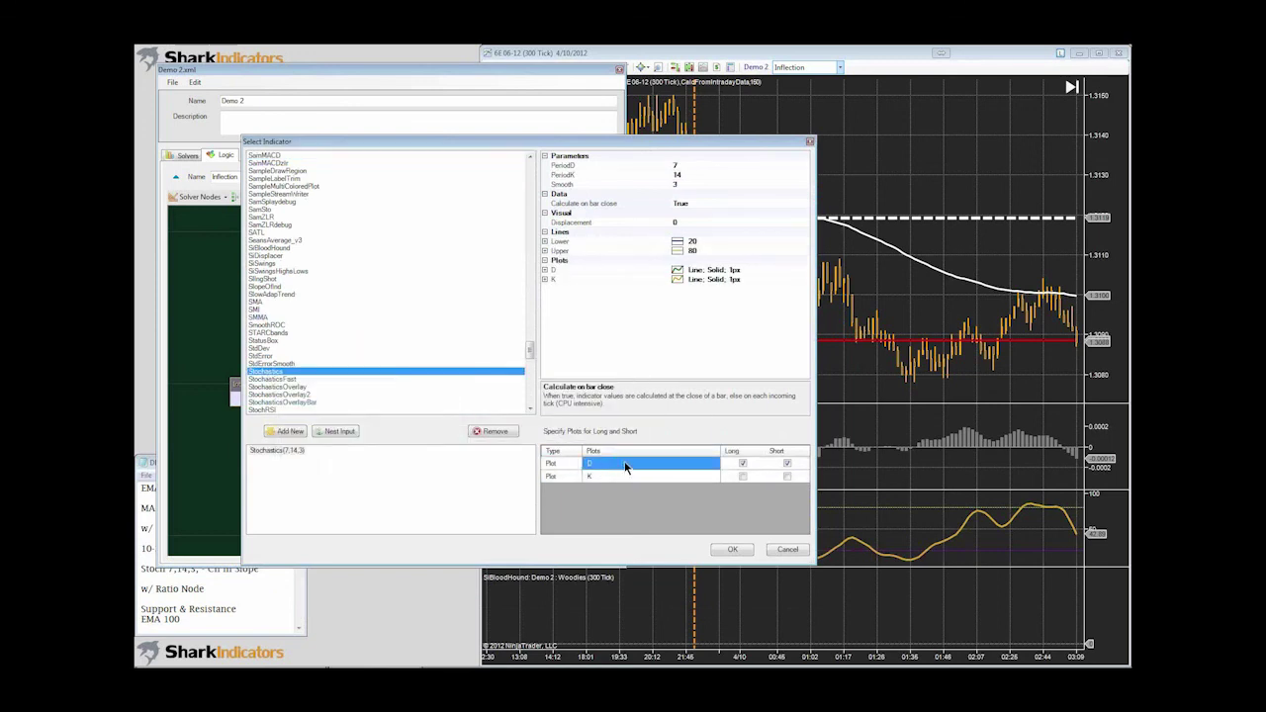
pyautogui.click(731, 550)
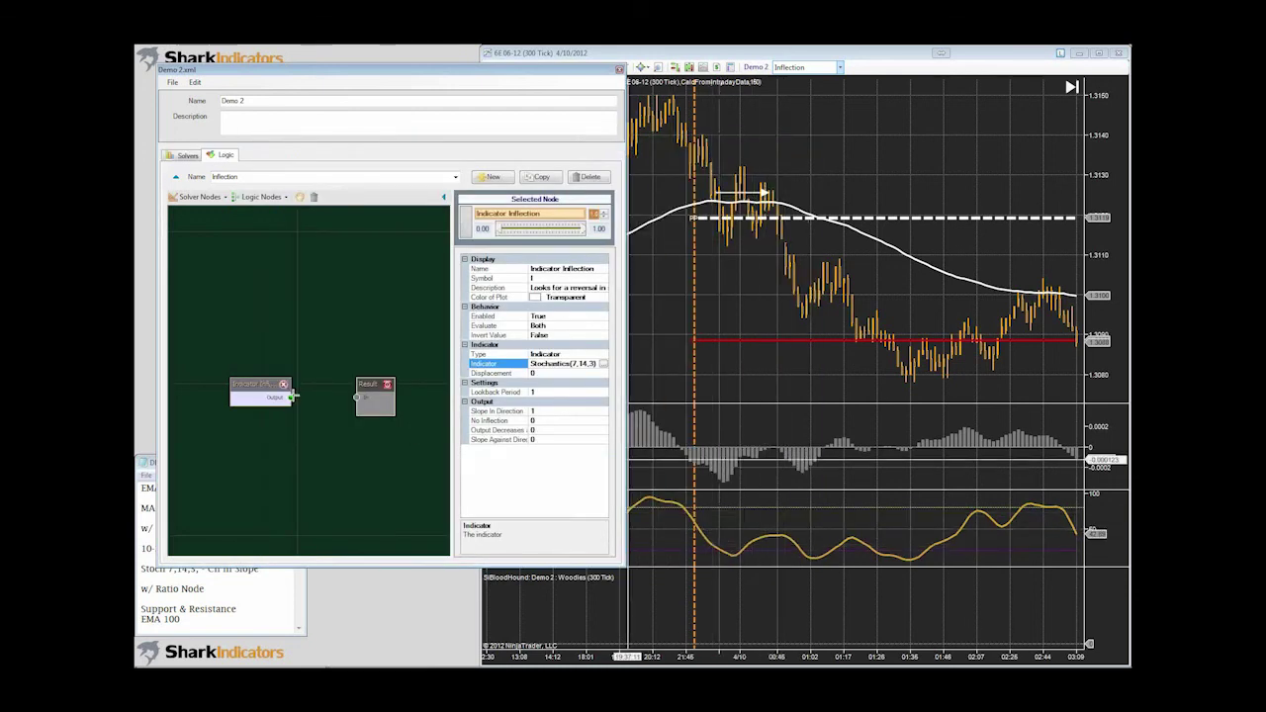
pyautogui.moveTo(291, 398); pyautogui.dragTo(356, 398)
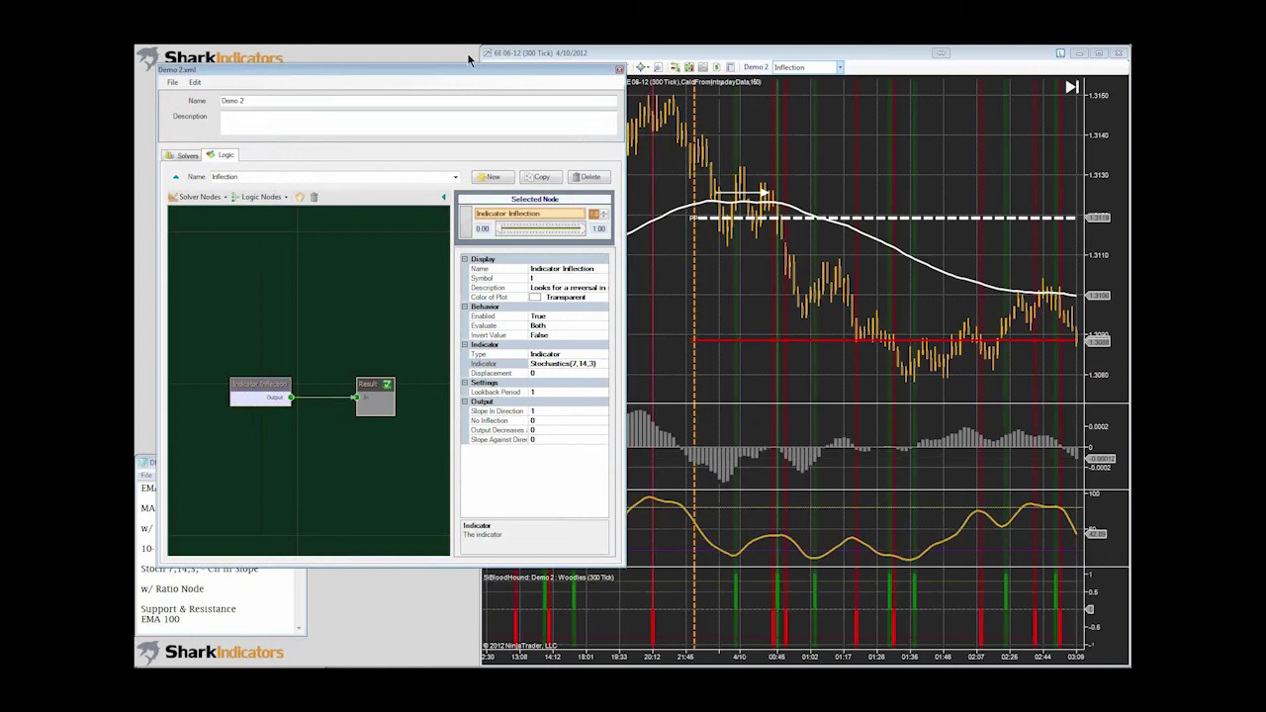
pyautogui.moveTo(459, 69); pyautogui.dragTo(437, 70)
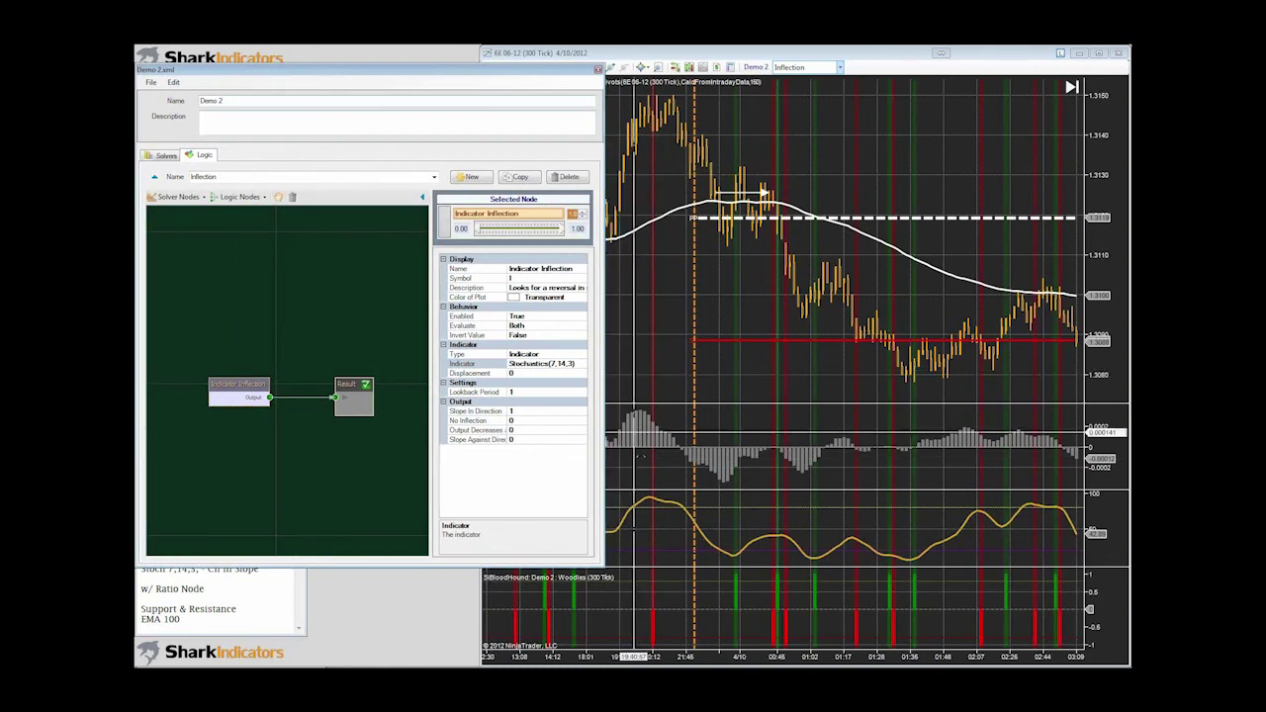
# - Circle the high Stochastics peak and the trough following it with ellipses on the chart
pyautogui.click(661, 516)
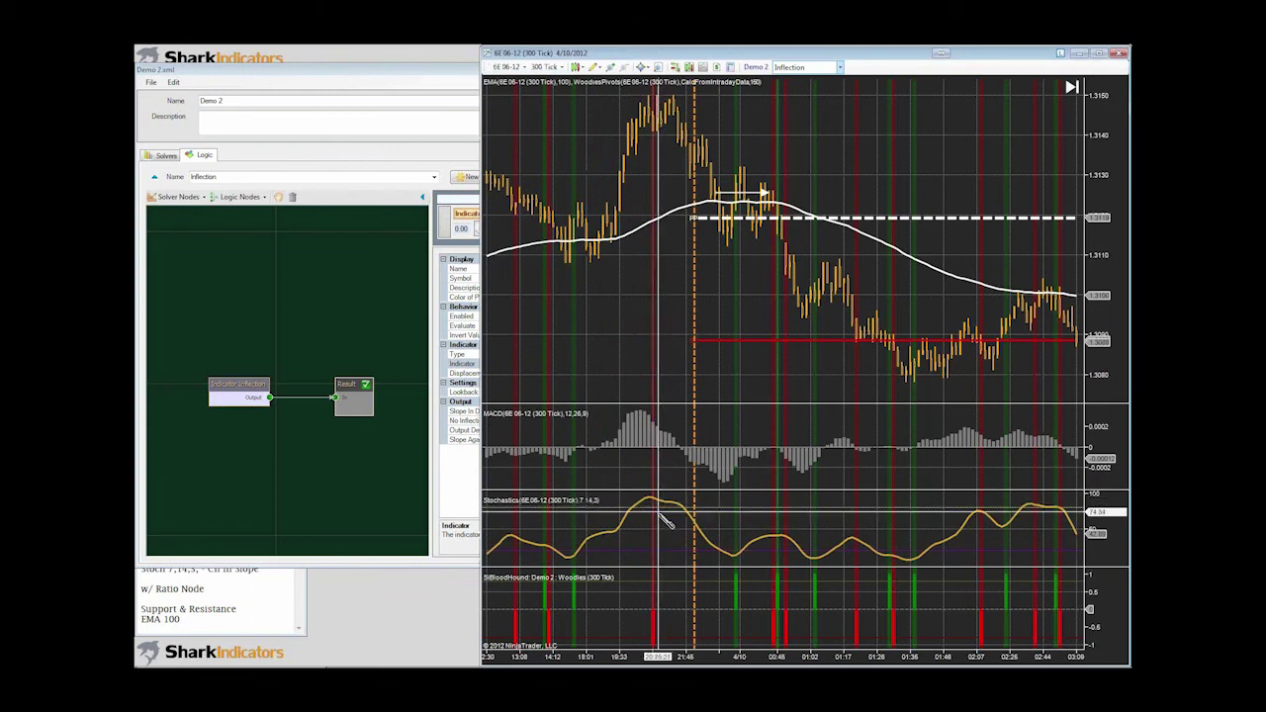
pyautogui.moveTo(662, 509); pyautogui.dragTo(636, 494)
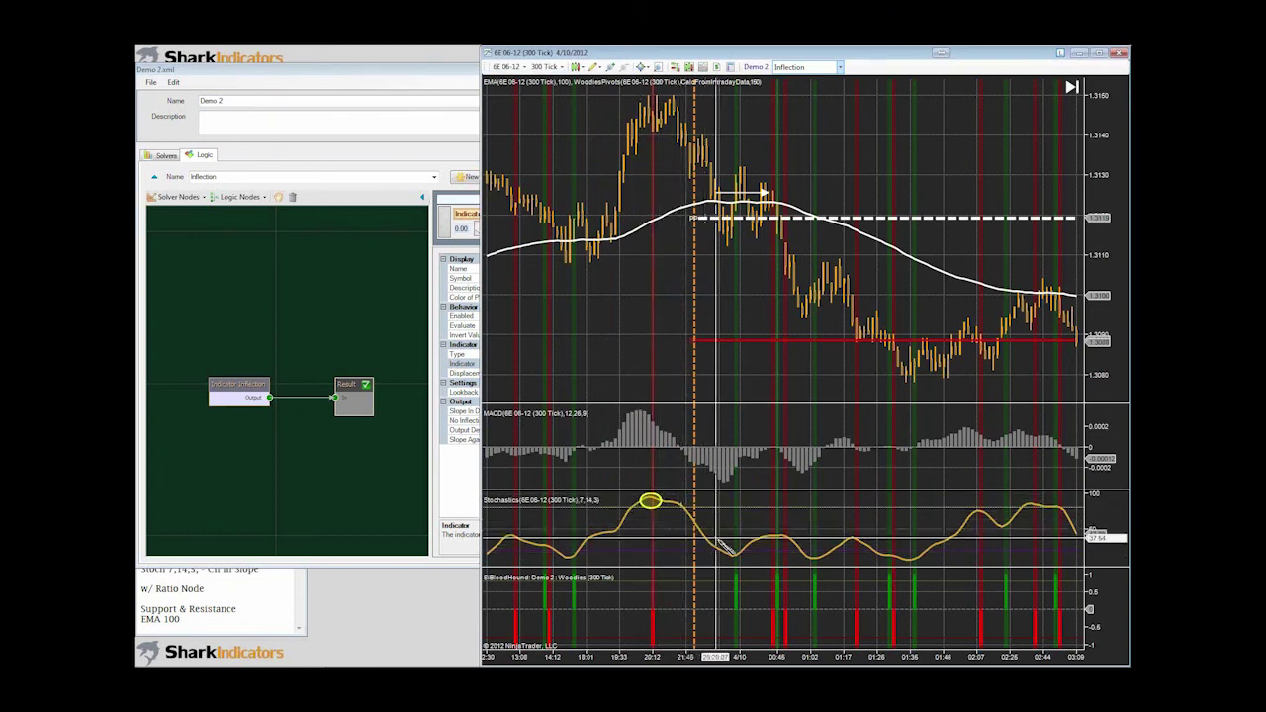
pyautogui.moveTo(744, 560); pyautogui.dragTo(727, 544)
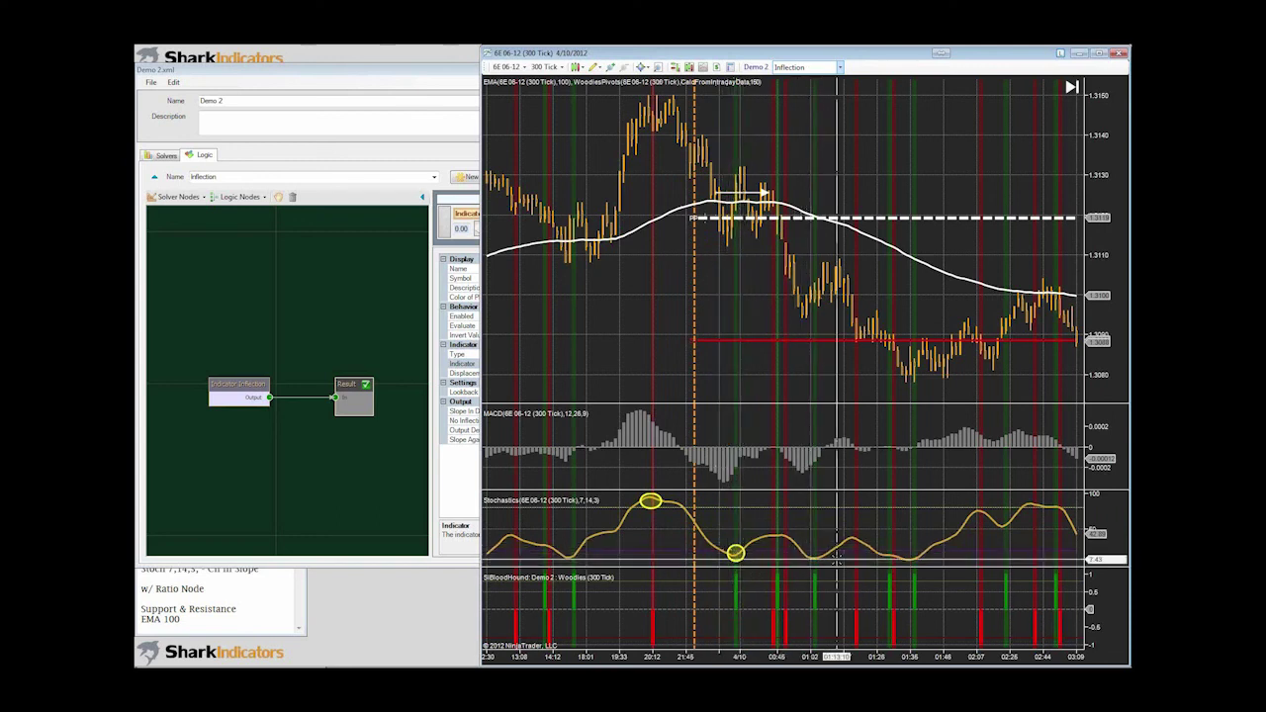
# - Enlarge the Stochastics panel vertically and circle the trough and peak around 01:02 to 01:17 with ellipses
pyautogui.moveTo(771, 491); pyautogui.dragTo(769, 426)
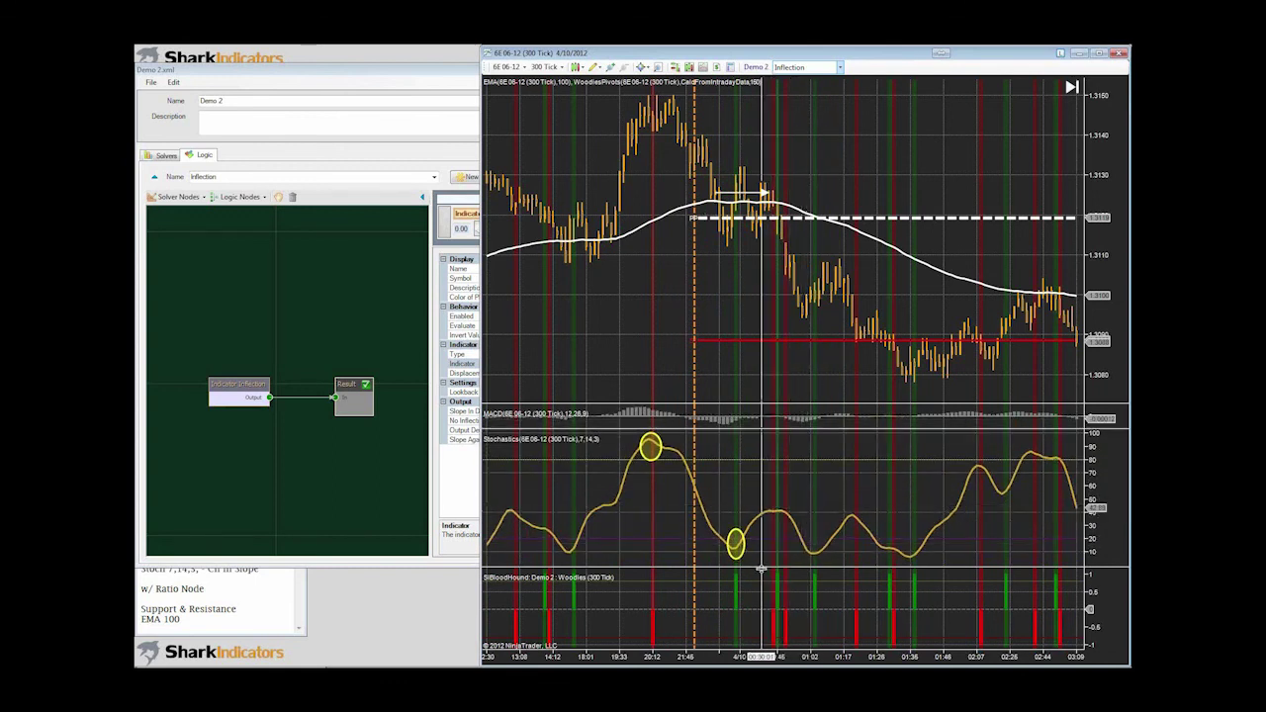
pyautogui.moveTo(759, 568); pyautogui.dragTo(758, 600)
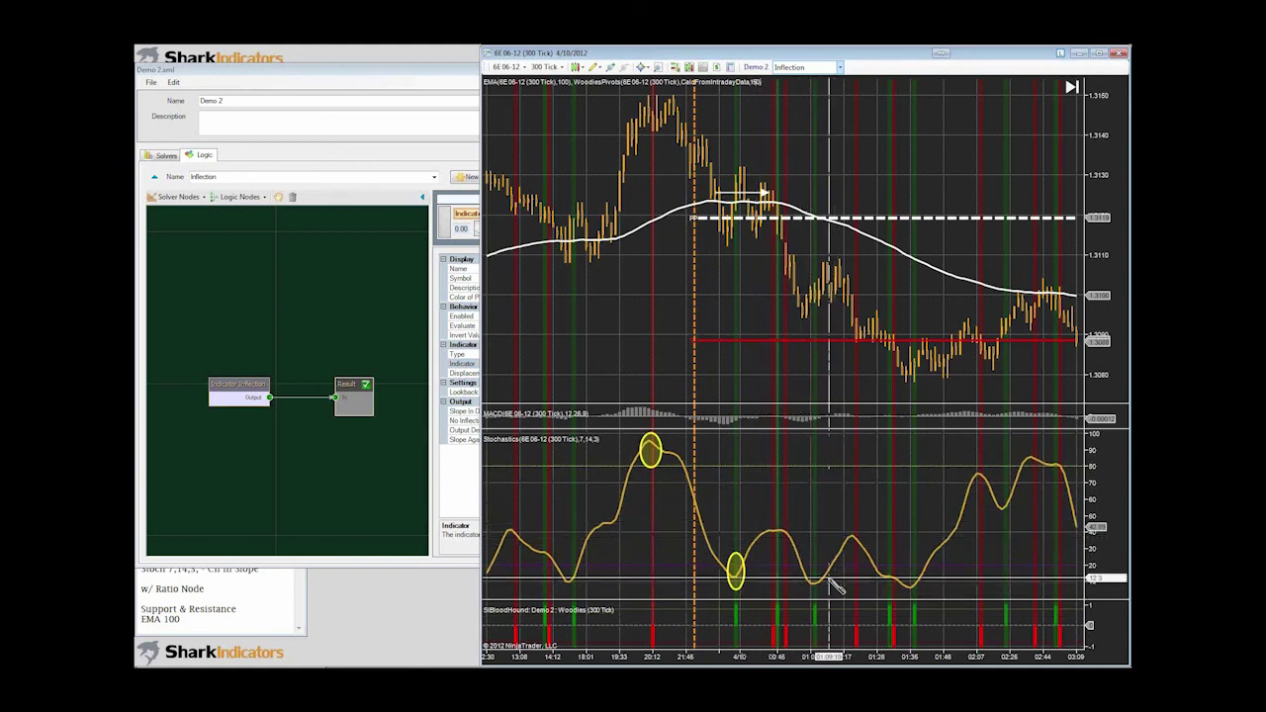
pyautogui.moveTo(801, 574); pyautogui.dragTo(823, 591)
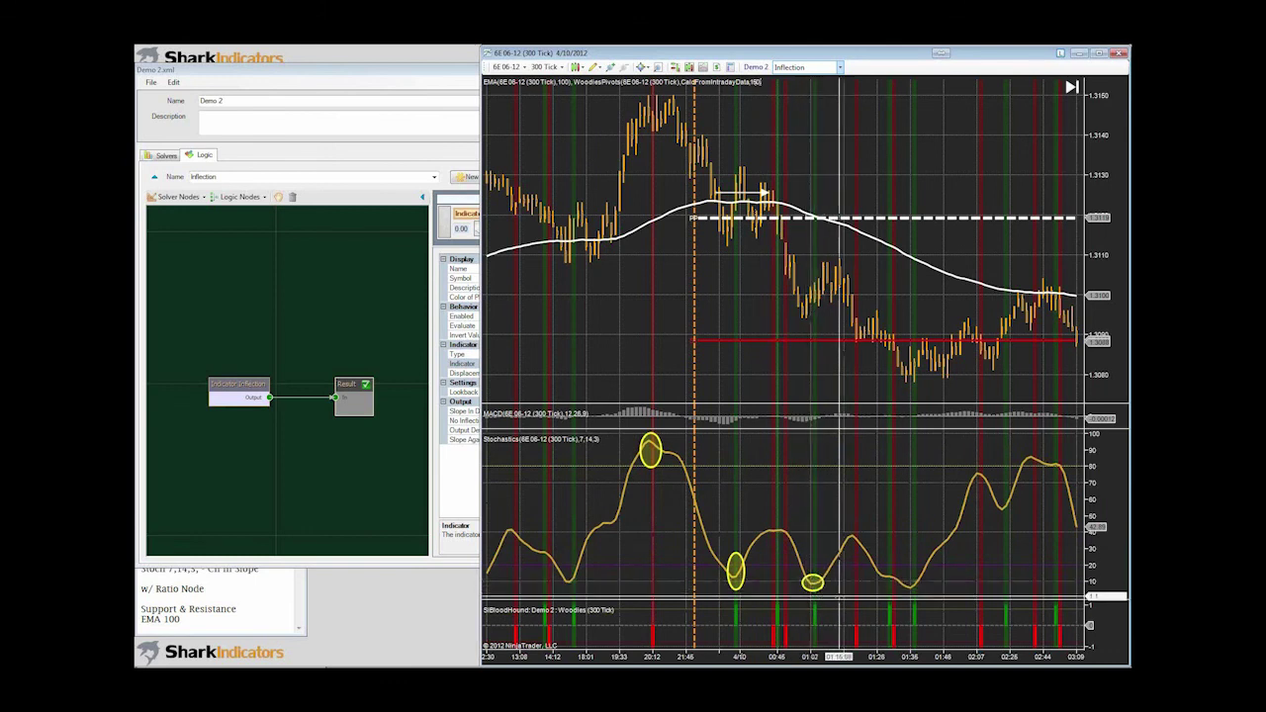
pyautogui.moveTo(841, 526); pyautogui.dragTo(865, 551)
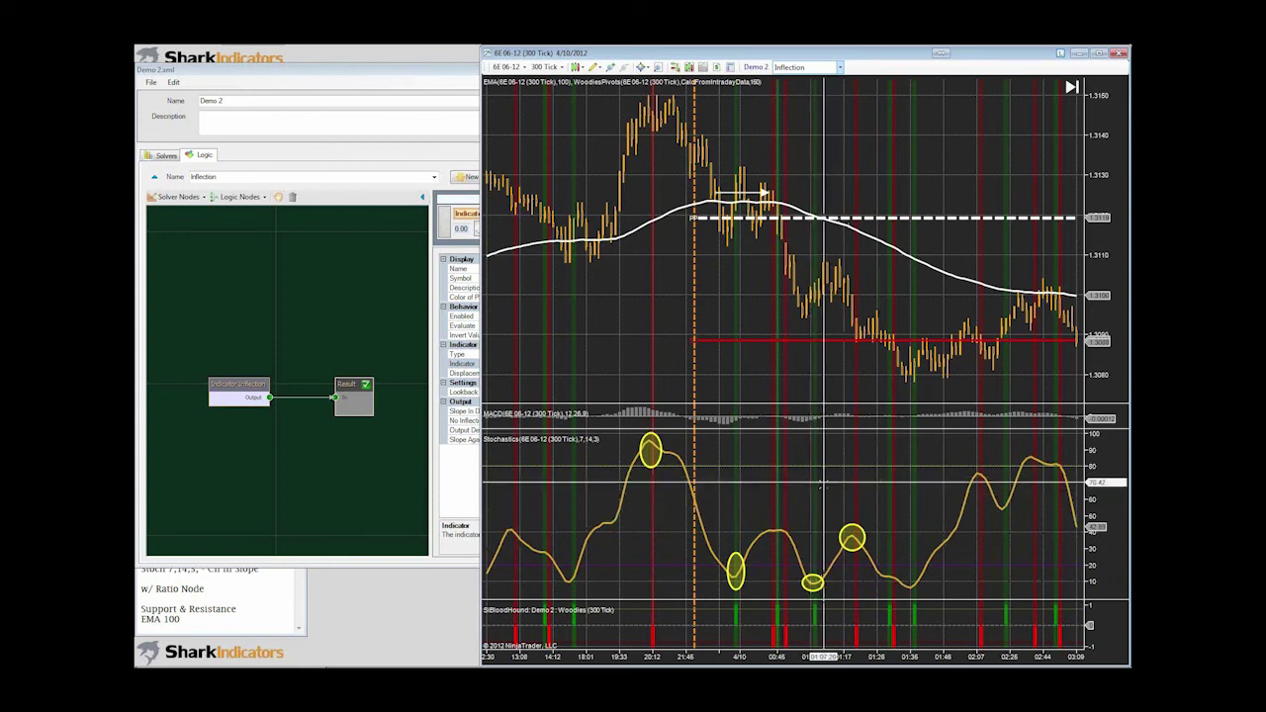
# - Set the Indicator Inflection node's Lookback Period to 5 and Output Decreases as Inflection Ages By to 0.1
pyautogui.click(464, 465)
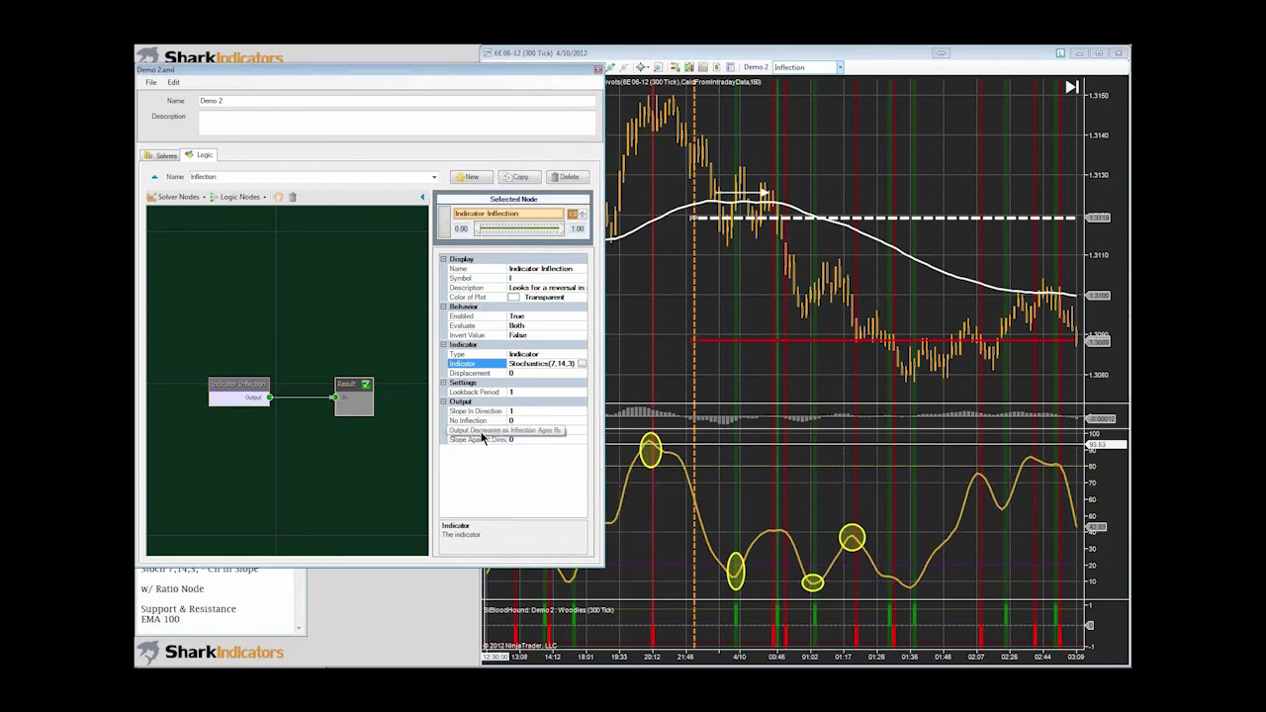
pyautogui.click(478, 430)
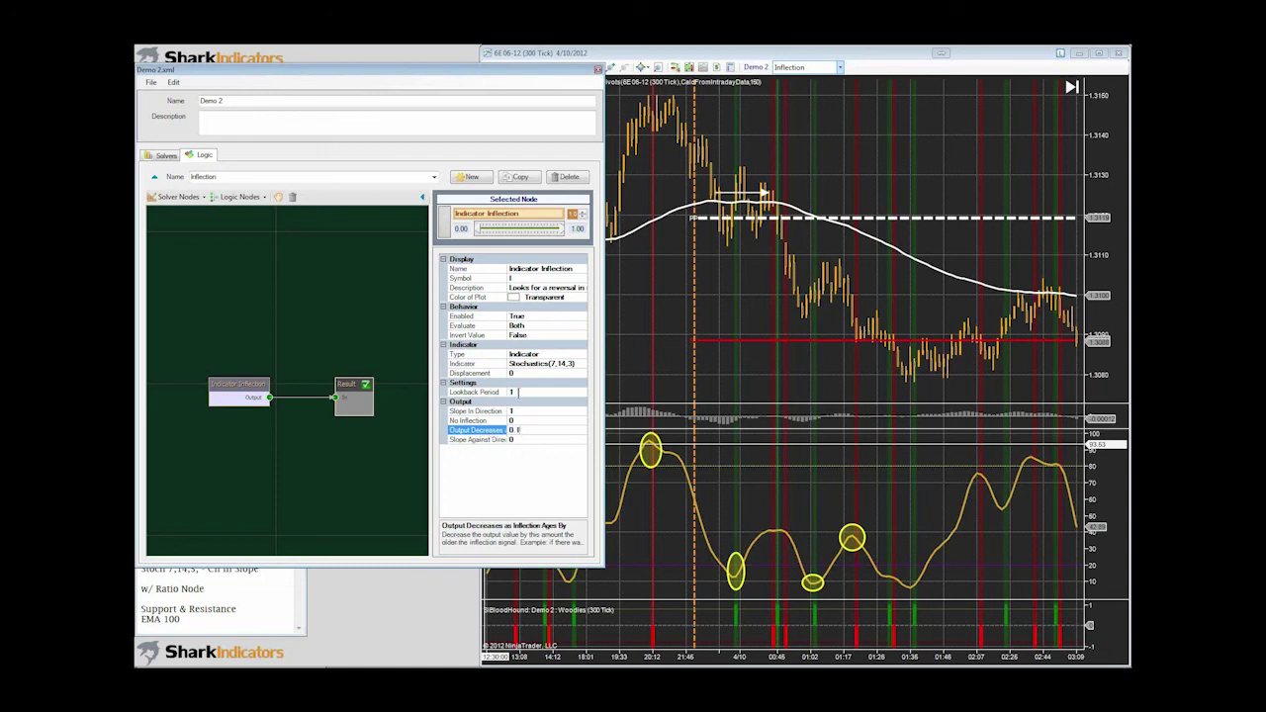
pyautogui.click(518, 392)
pyautogui.write('5')
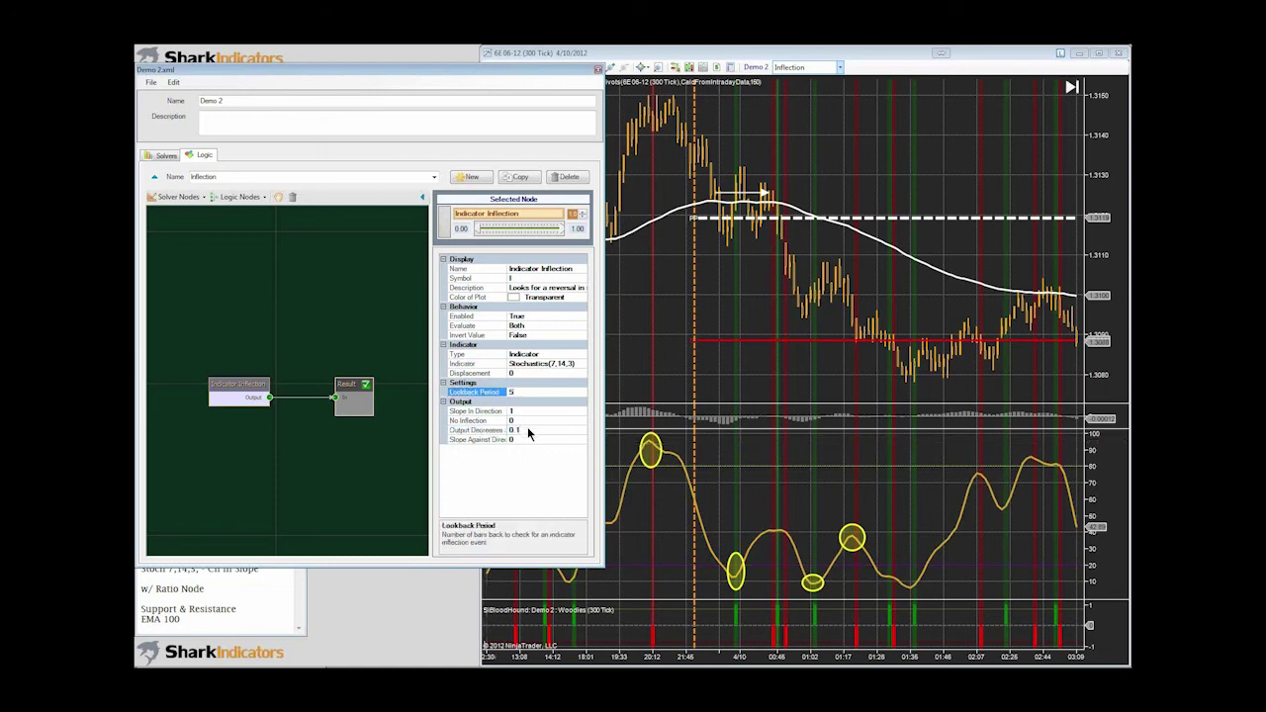
pyautogui.click(527, 430)
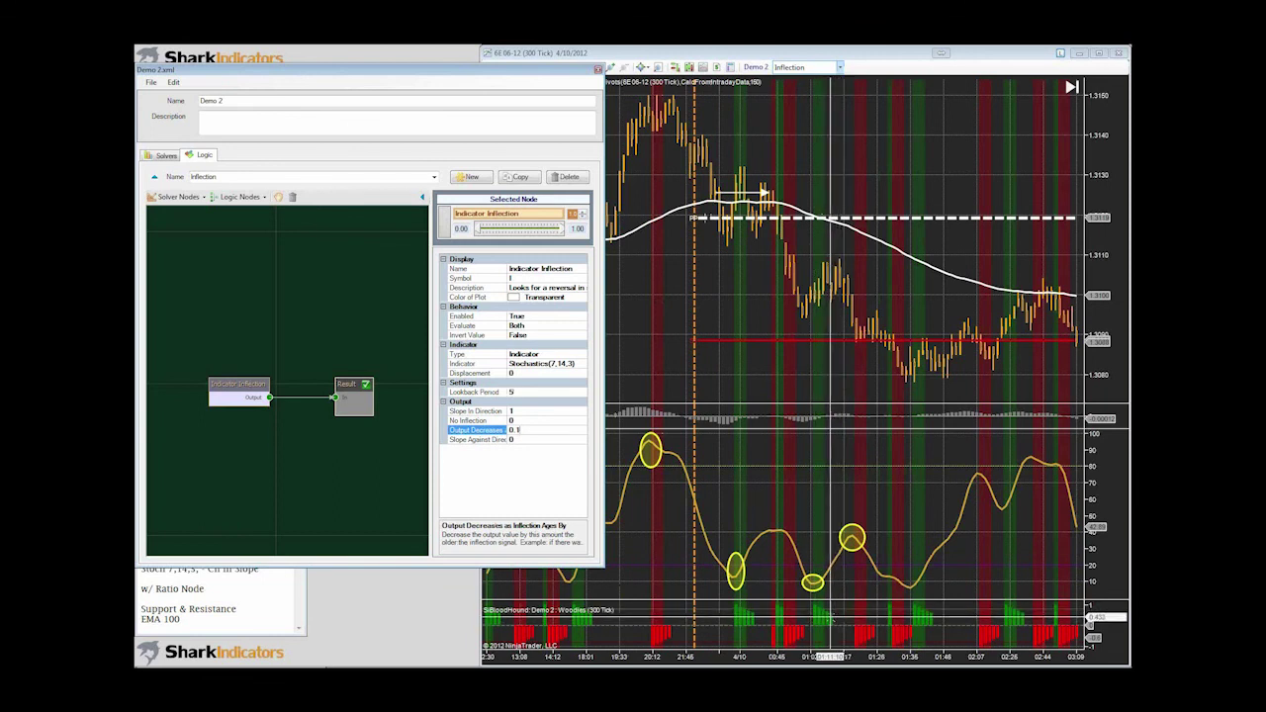
pyautogui.click(759, 403)
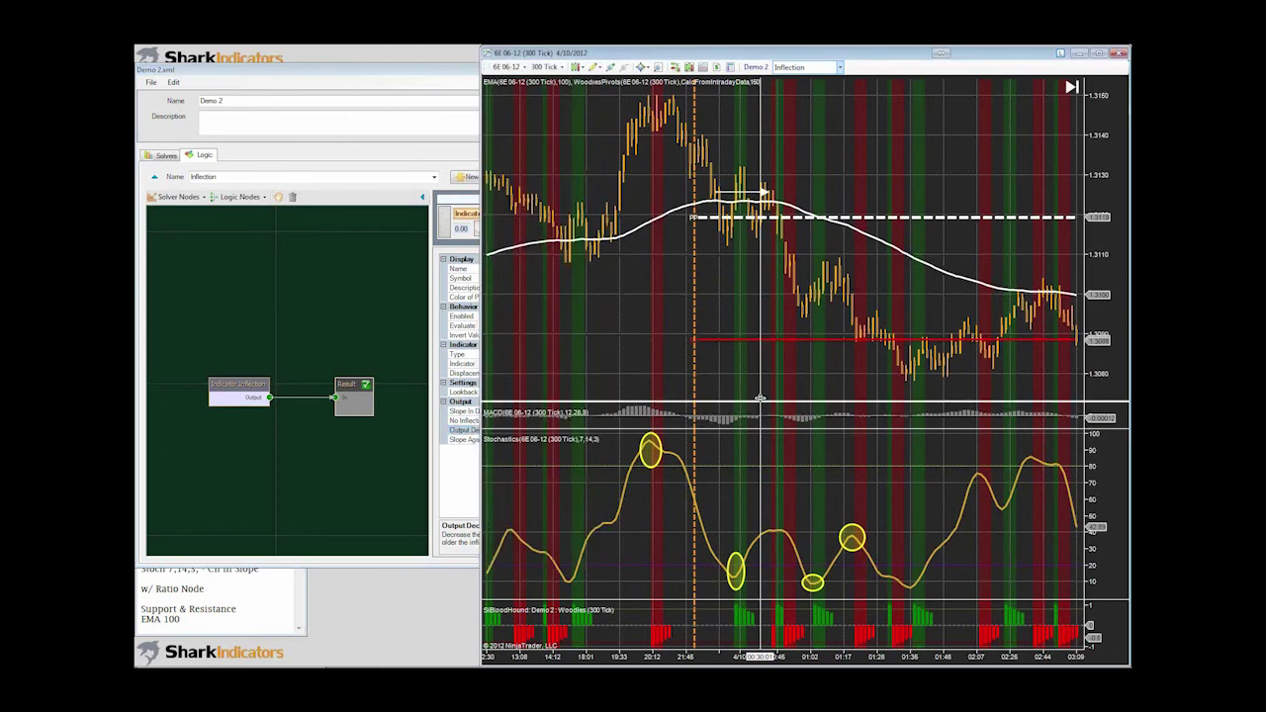
# - Enlarge the chart's MACD panel vertically to show its histogram more clearly
pyautogui.moveTo(760, 403); pyautogui.dragTo(757, 327)
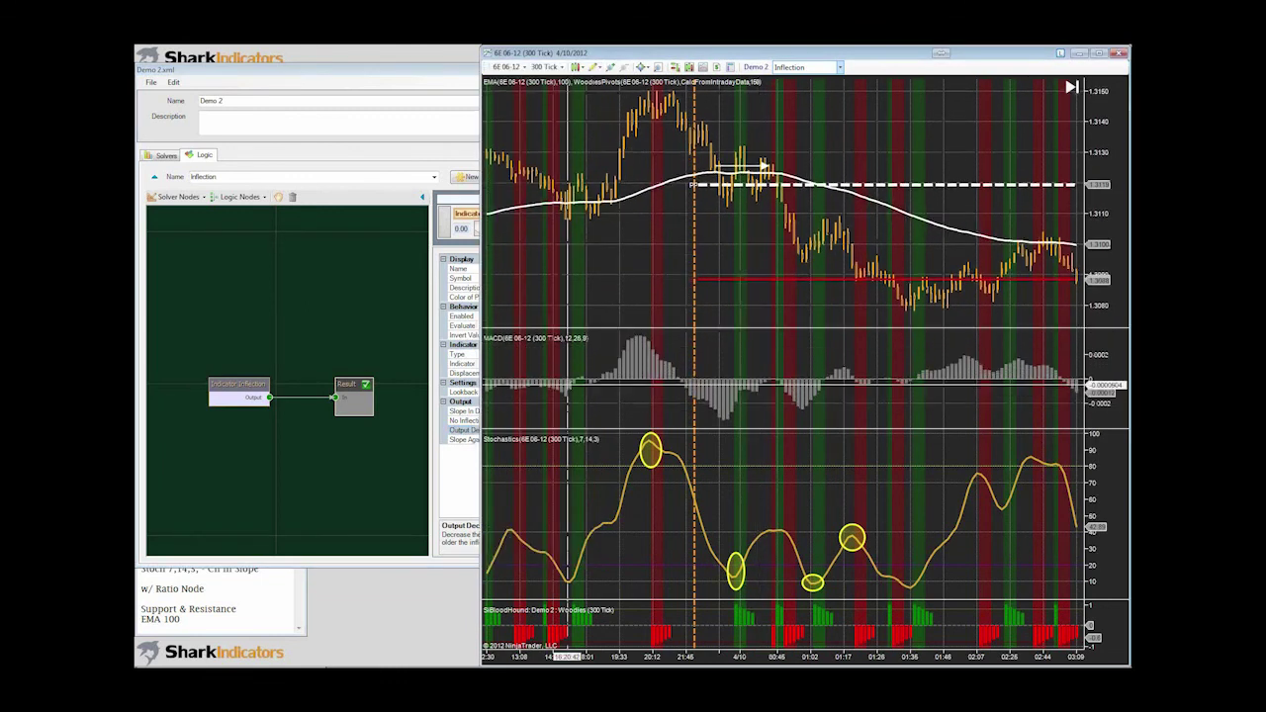
# - Add another Indicator Inflection solver and set its indicator to MACD(12,26,9) with plot Diff for long and short
pyautogui.click(164, 158)
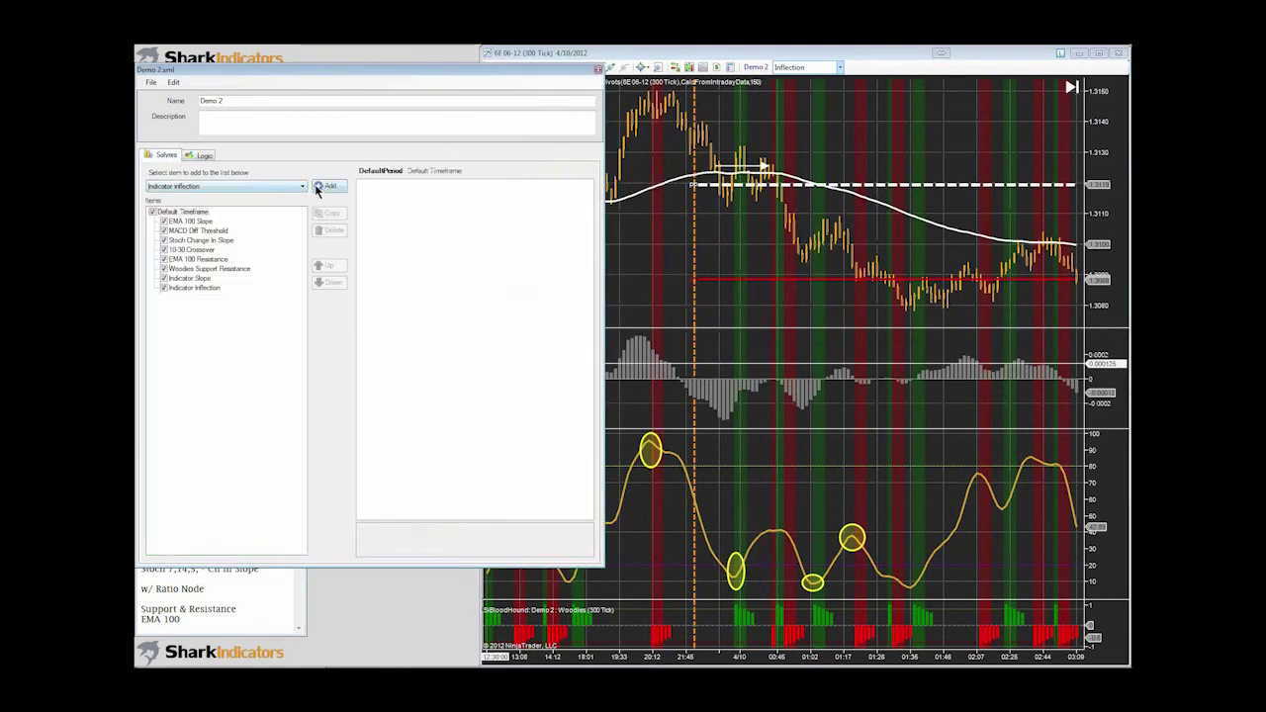
pyautogui.click(519, 289)
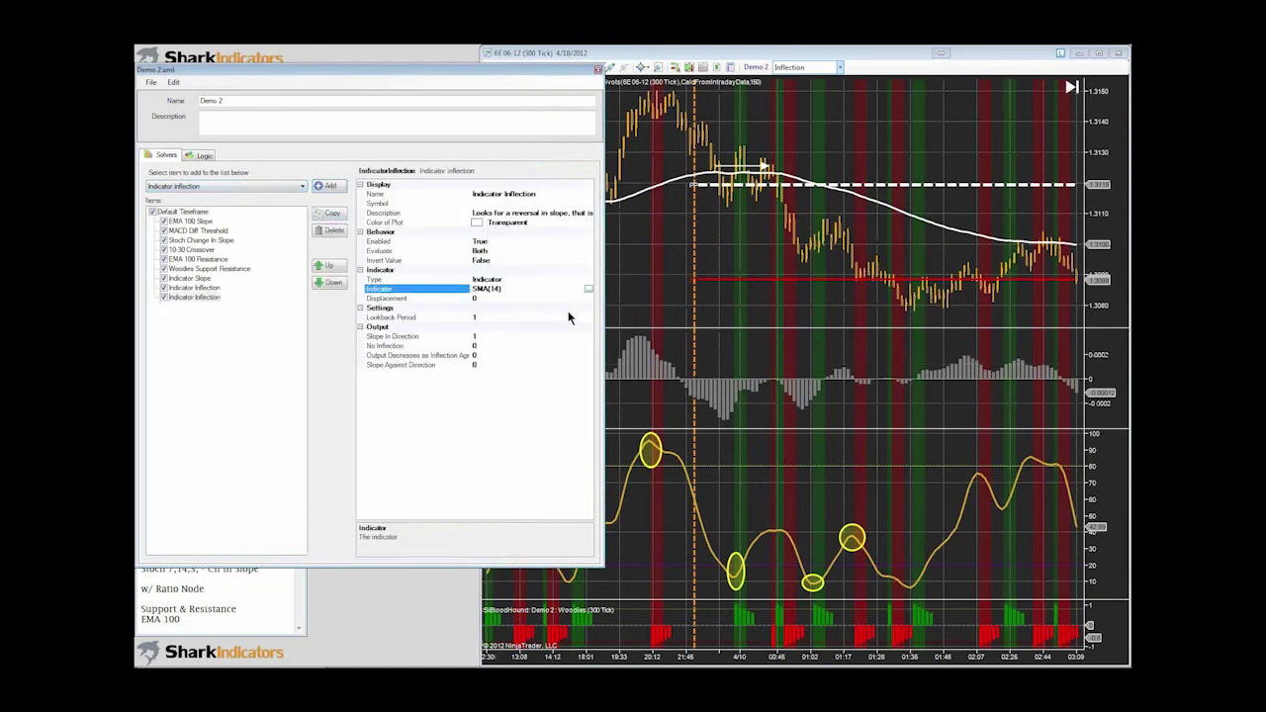
pyautogui.click(183, 306)
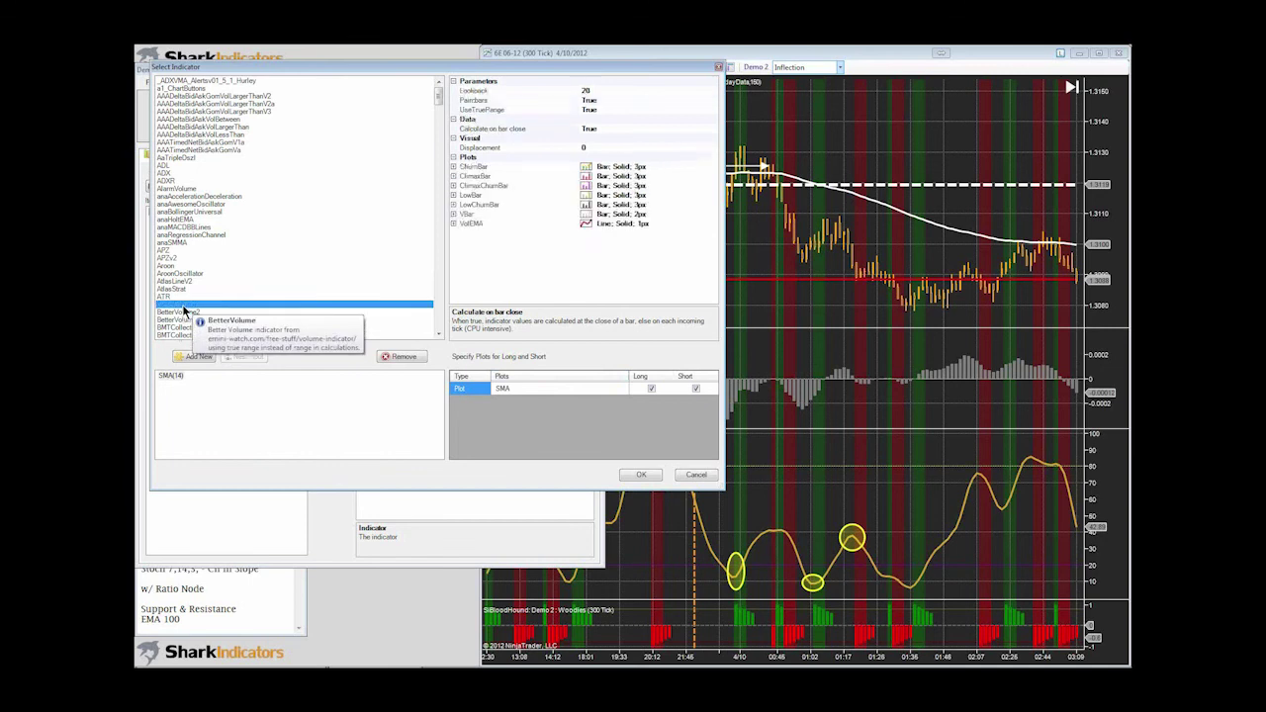
pyautogui.press('m')
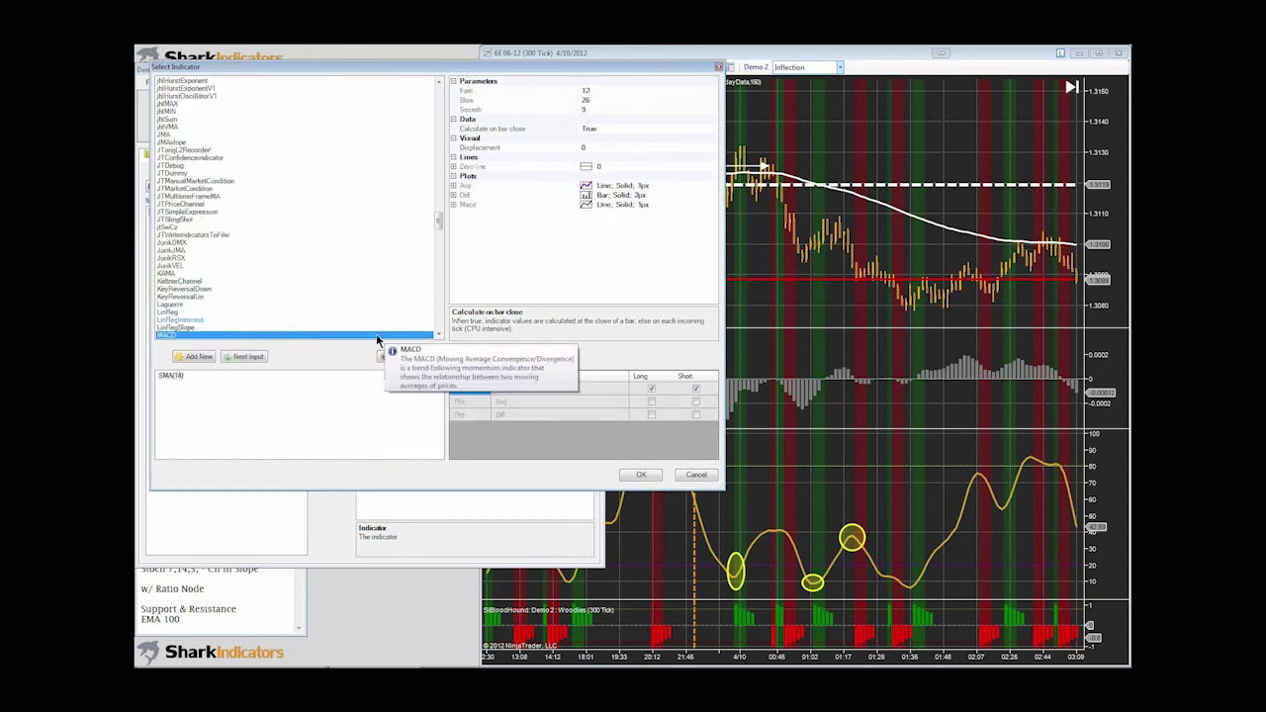
pyautogui.click(652, 415)
pyautogui.click(696, 416)
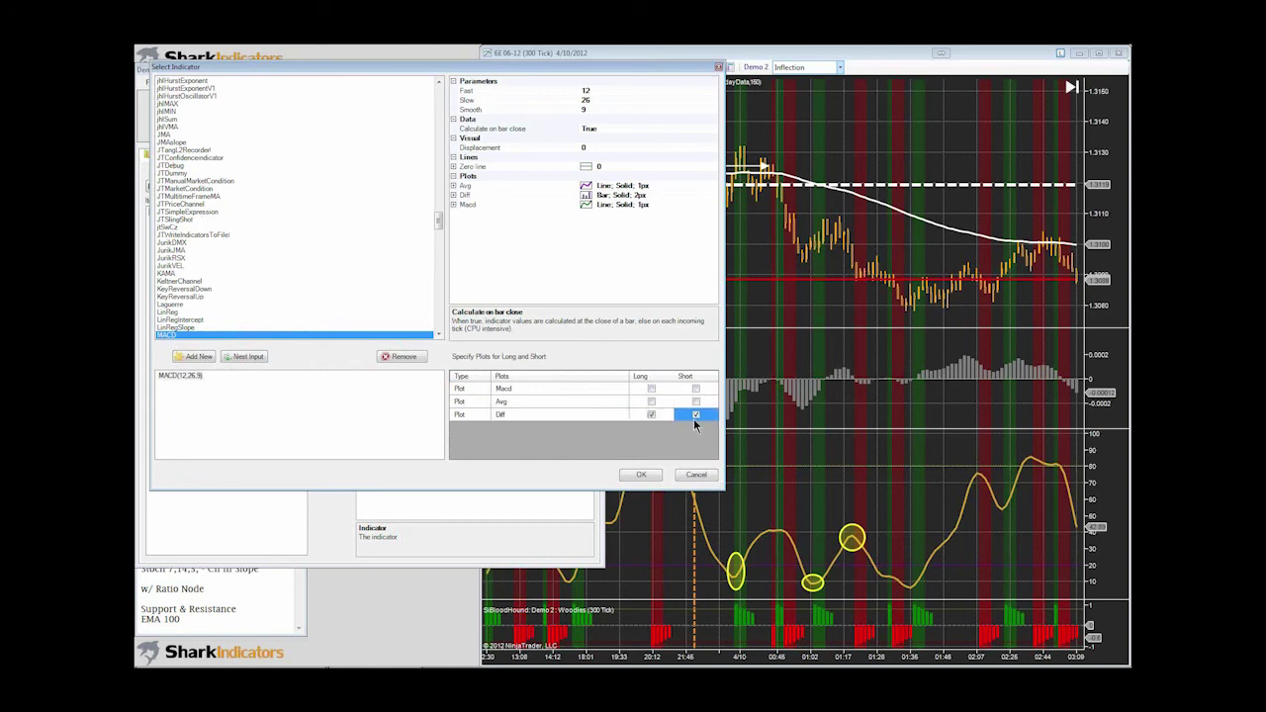
pyautogui.click(645, 476)
pyautogui.click(645, 476)
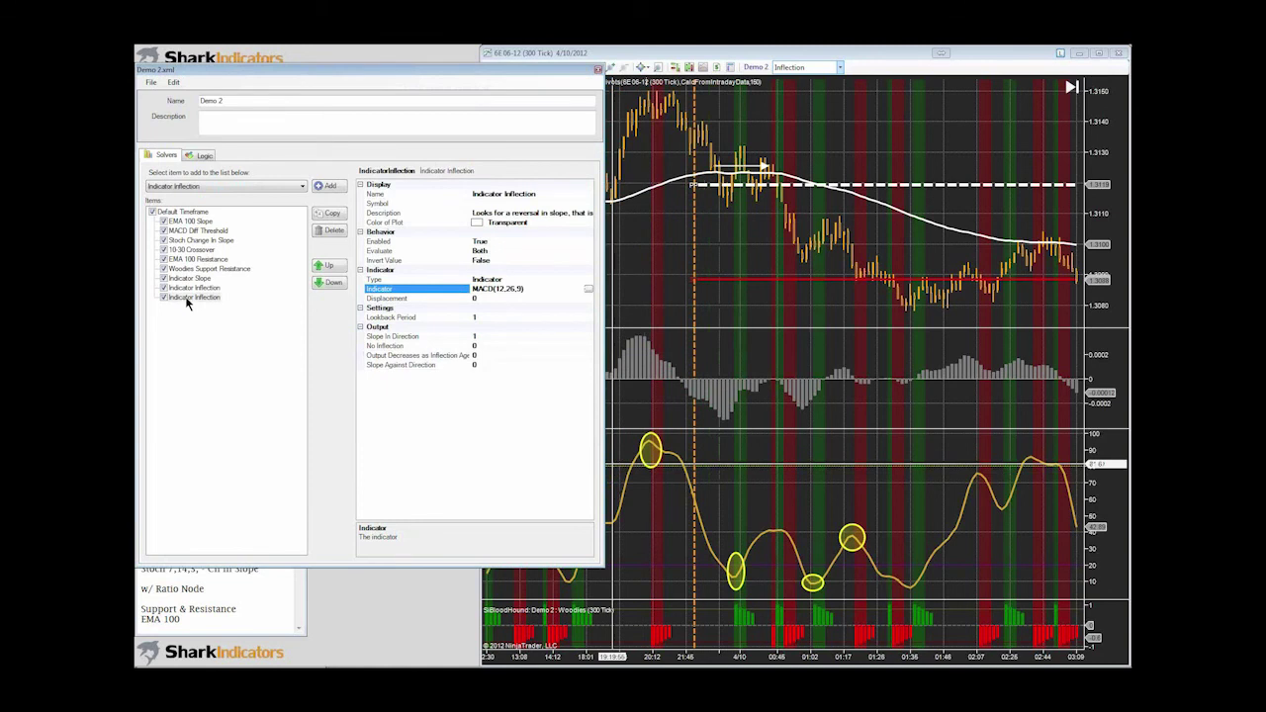
pyautogui.click(185, 298)
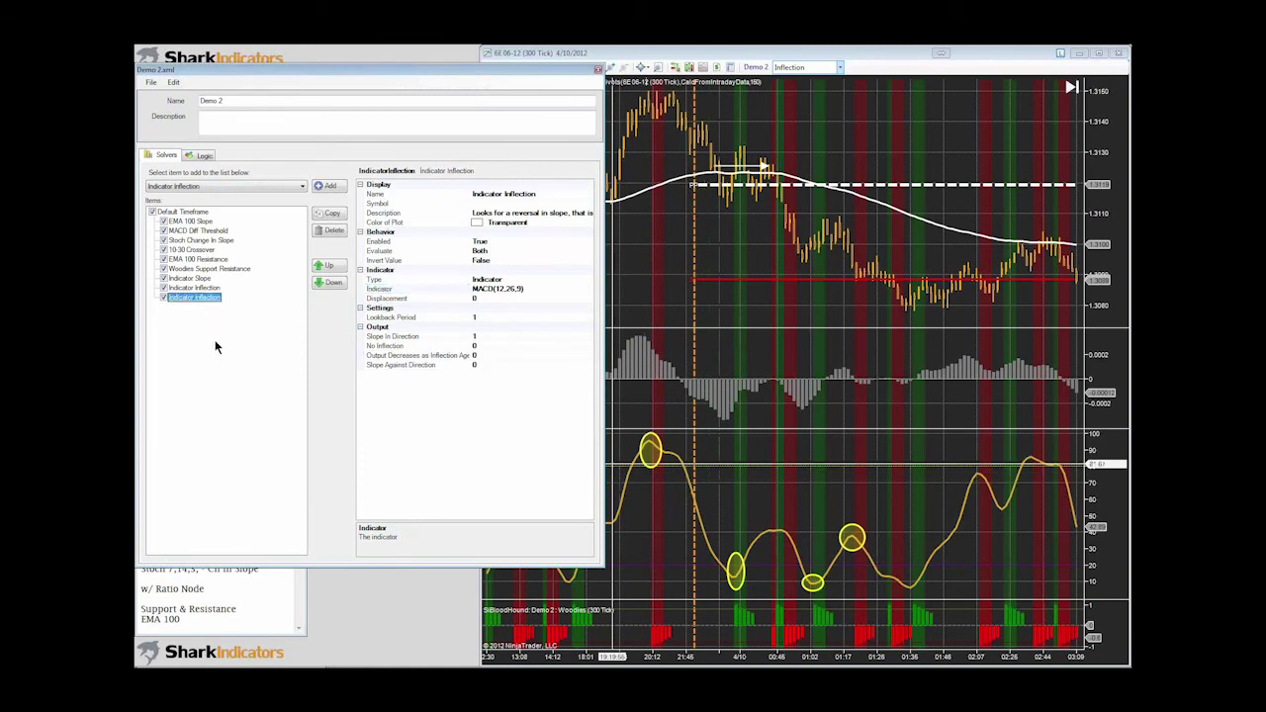
# - Try adding a second Indicator Inflection node to the Inflection logic, and remove it again
pyautogui.click(206, 157)
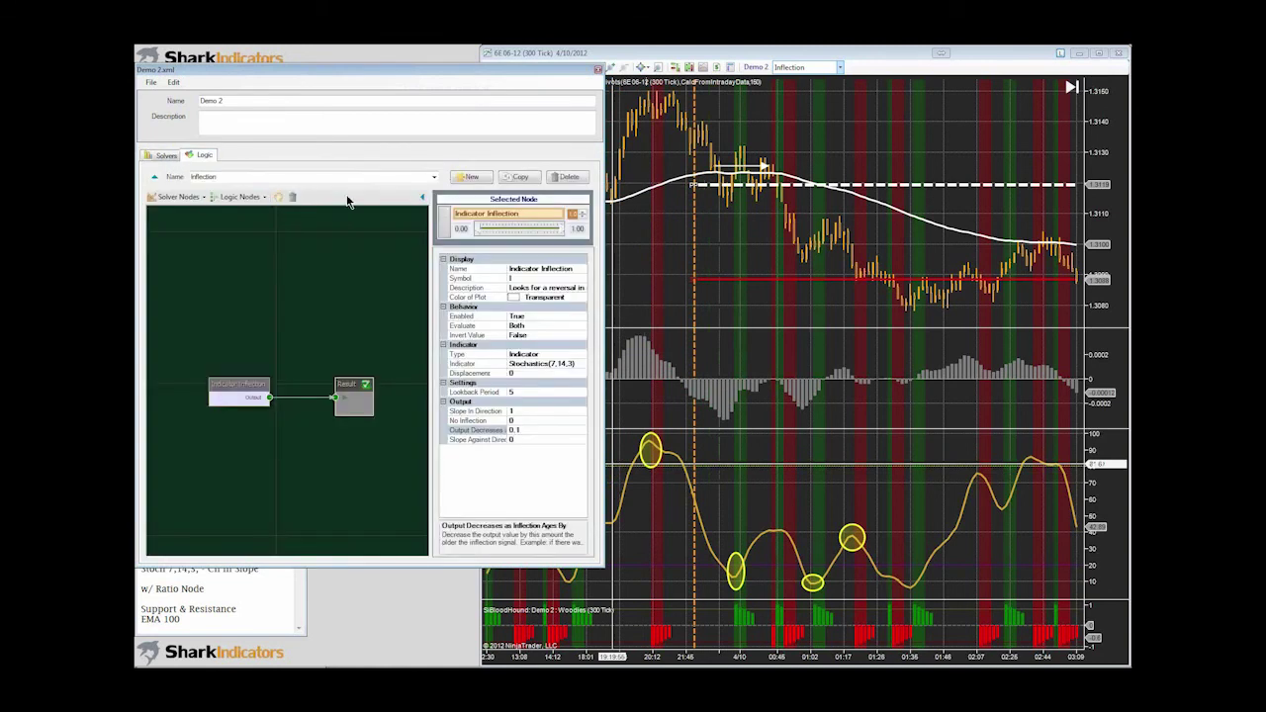
pyautogui.rightClick(228, 303)
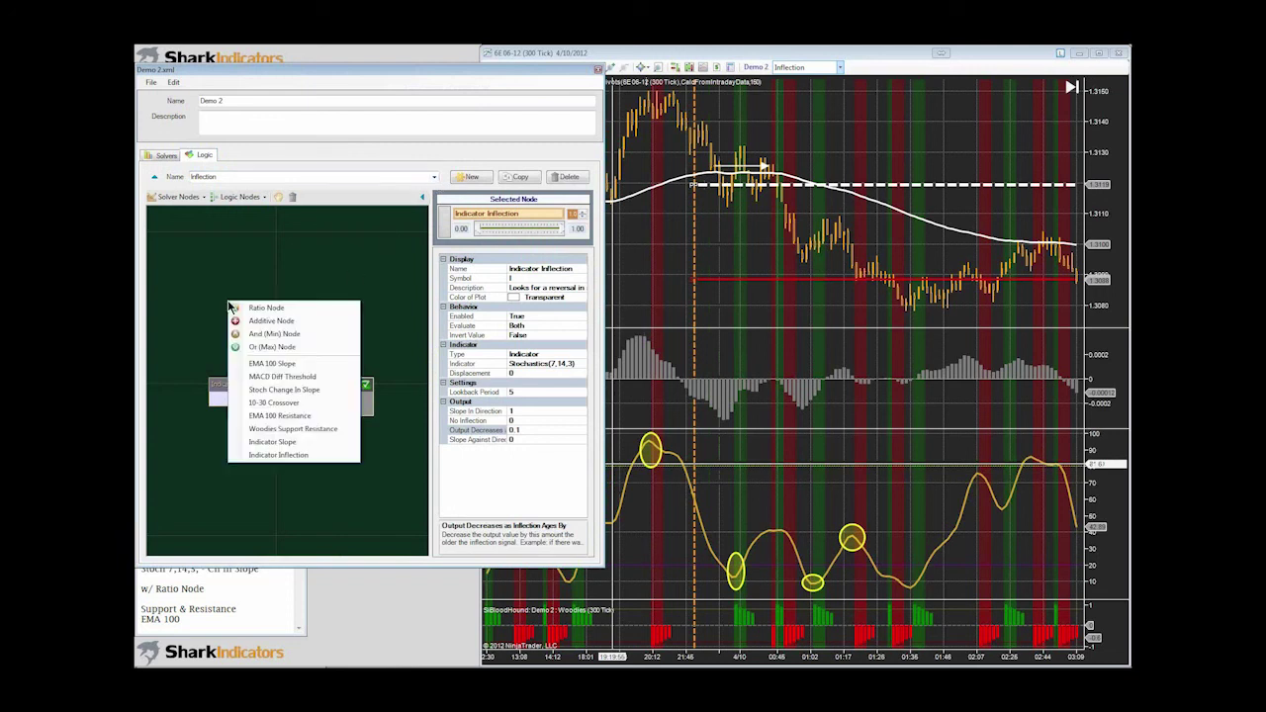
pyautogui.click(272, 455)
pyautogui.moveTo(293, 464); pyautogui.dragTo(235, 433)
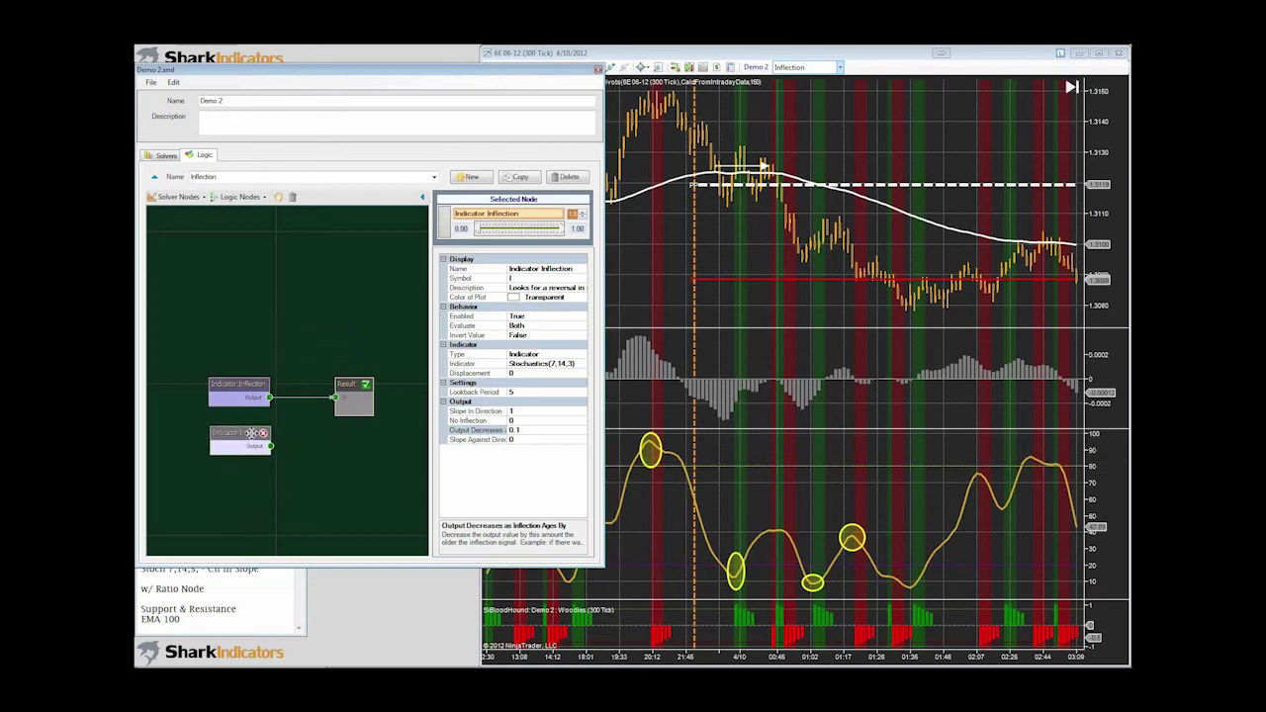
pyautogui.click(263, 434)
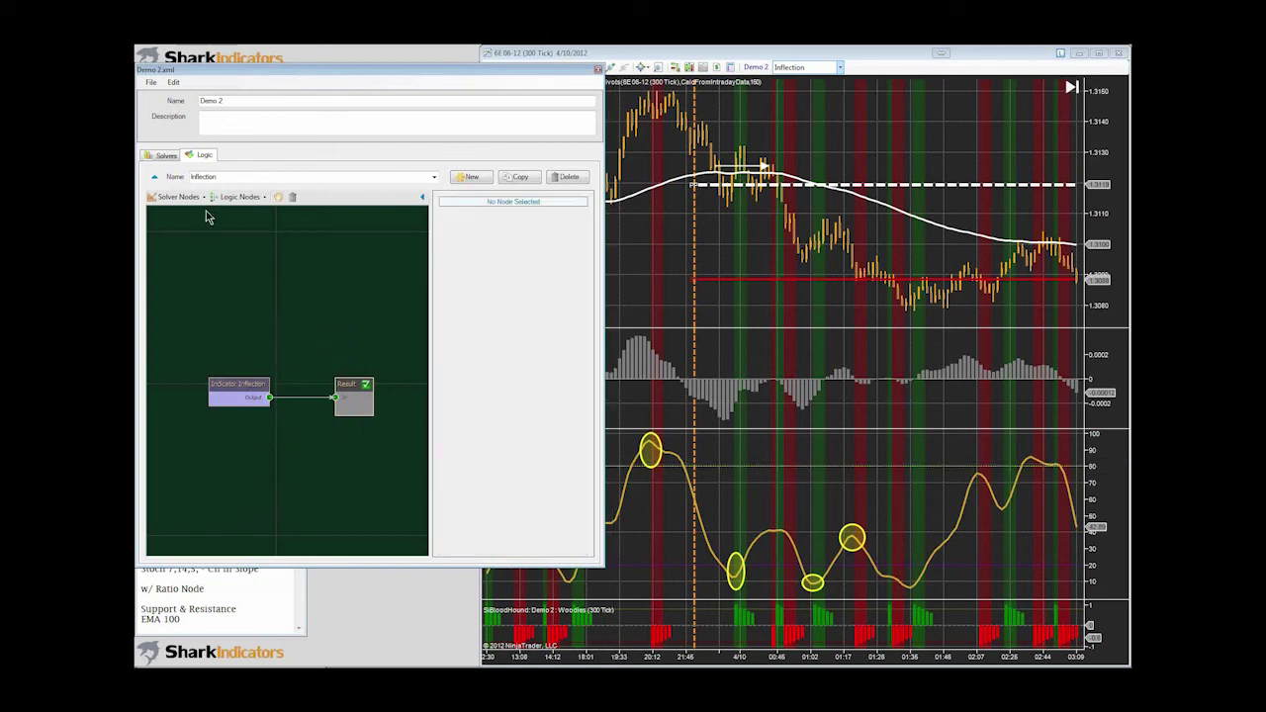
# - Rename the MACD-based Indicator Inflection solver to Diff Inflection
pyautogui.click(165, 156)
pyautogui.click(184, 298)
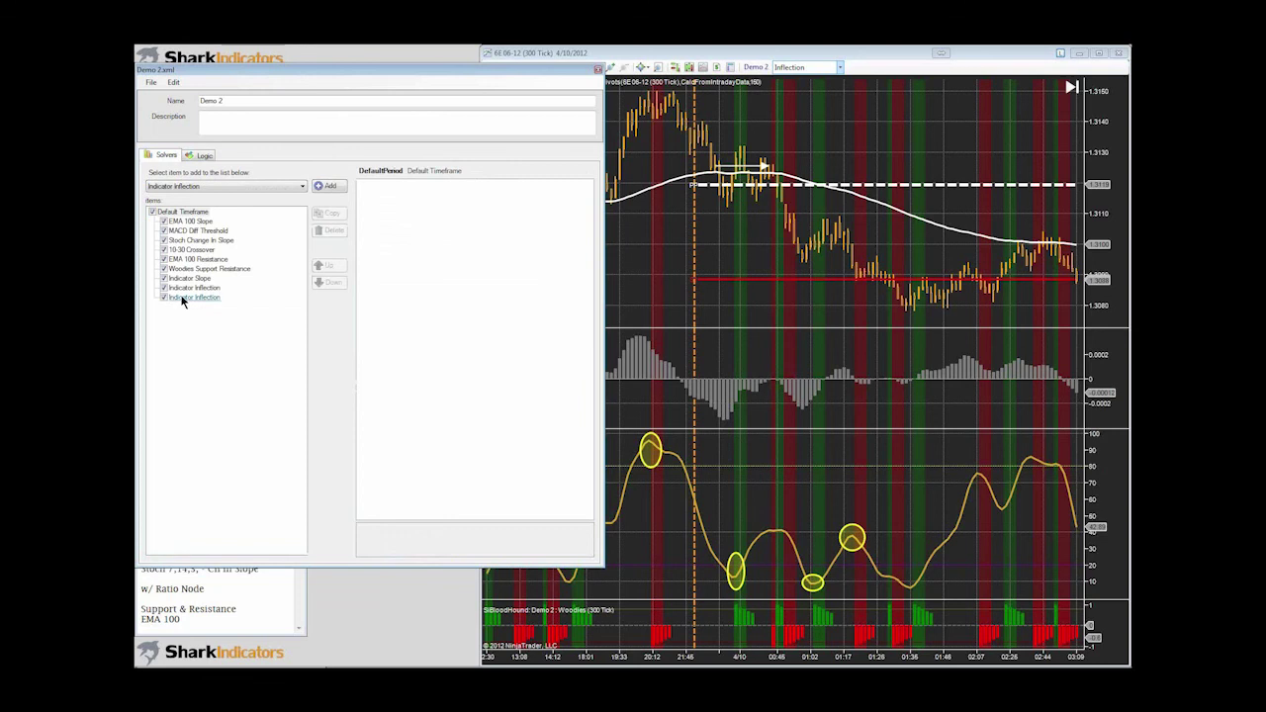
pyautogui.click(501, 194)
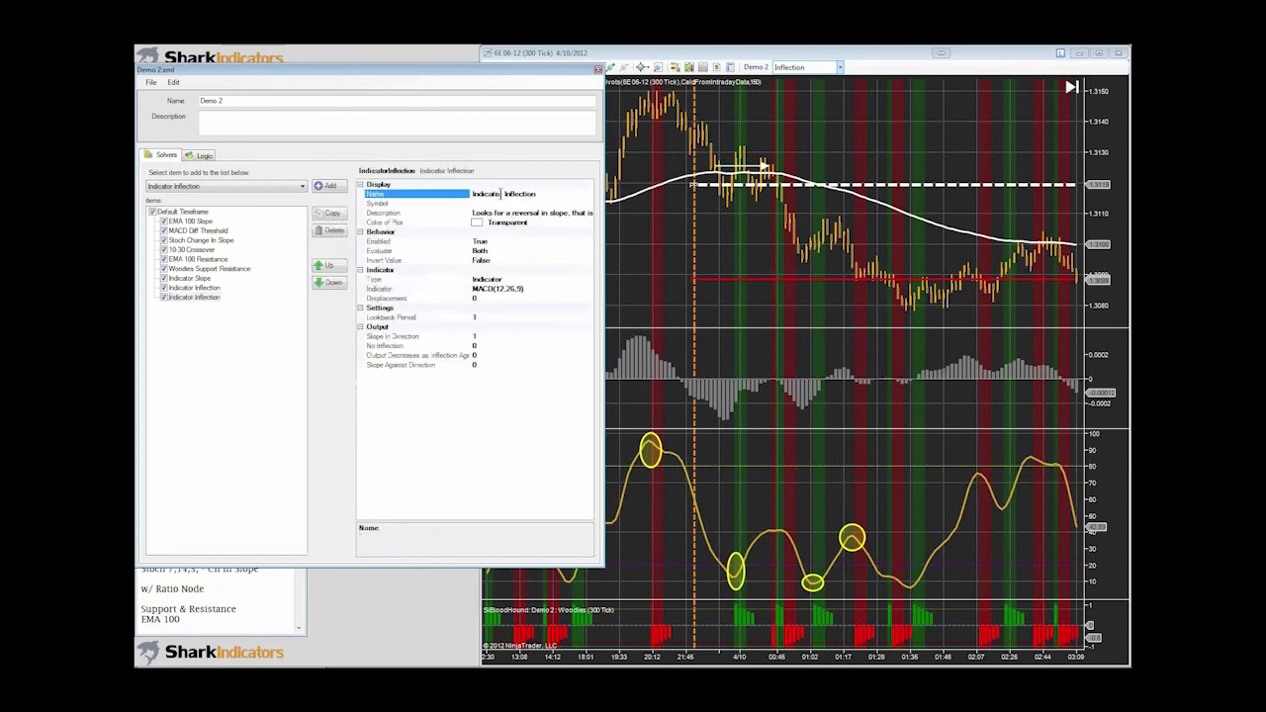
pyautogui.doubleClick(500, 193)
pyautogui.write('Diff')
# - Check the Inflection logic's available nodes for the Diff Inflection solver and move the Indicator Inflection node slightly above the Result node
pyautogui.click(204, 156)
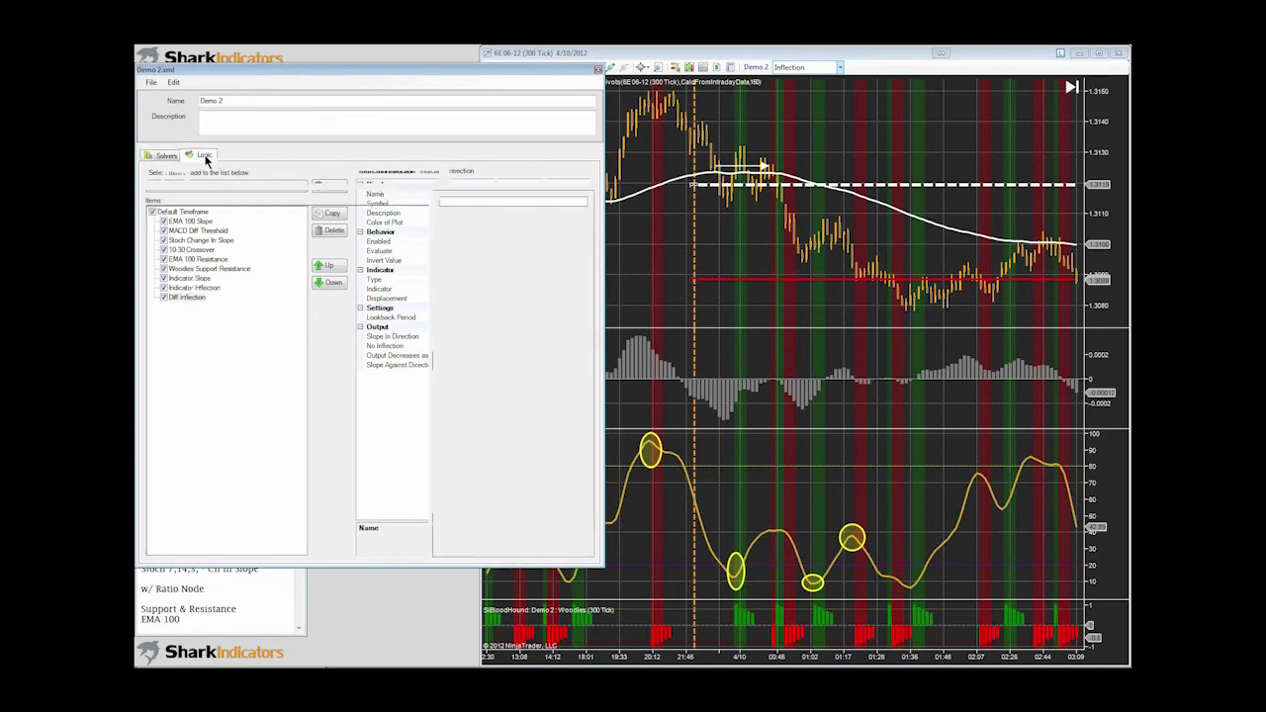
pyautogui.rightClick(238, 448)
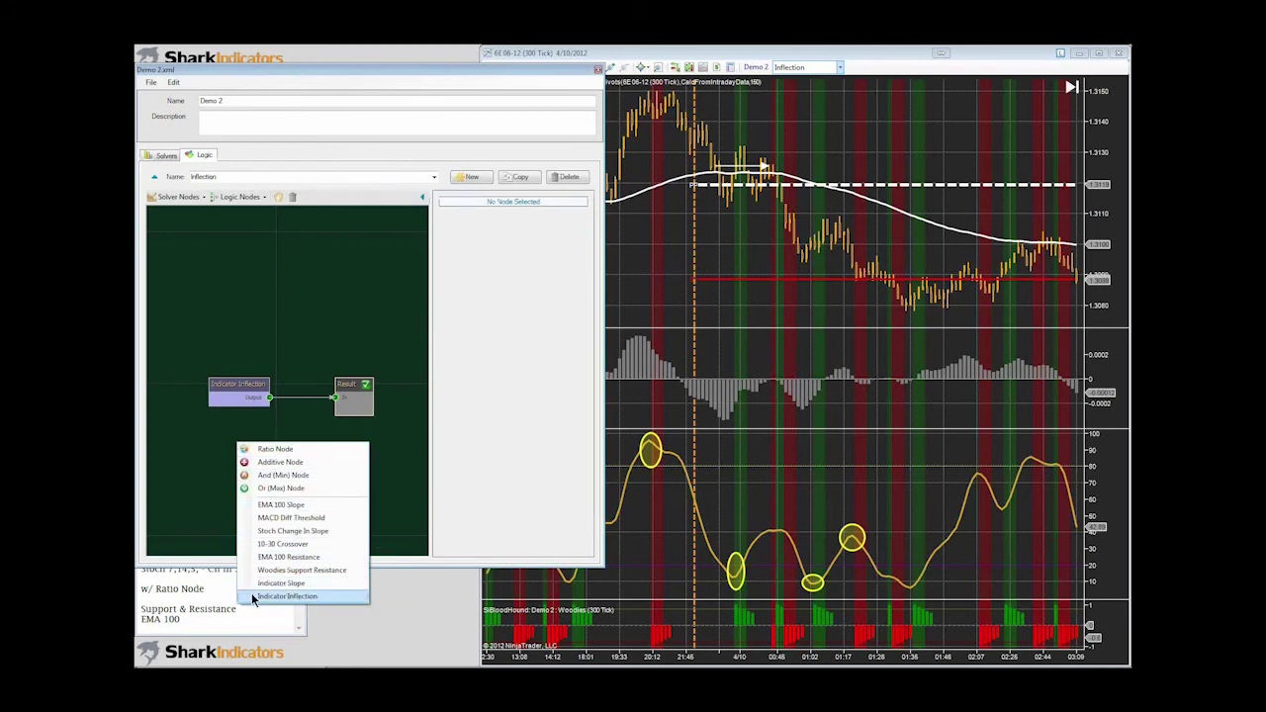
pyautogui.click(206, 485)
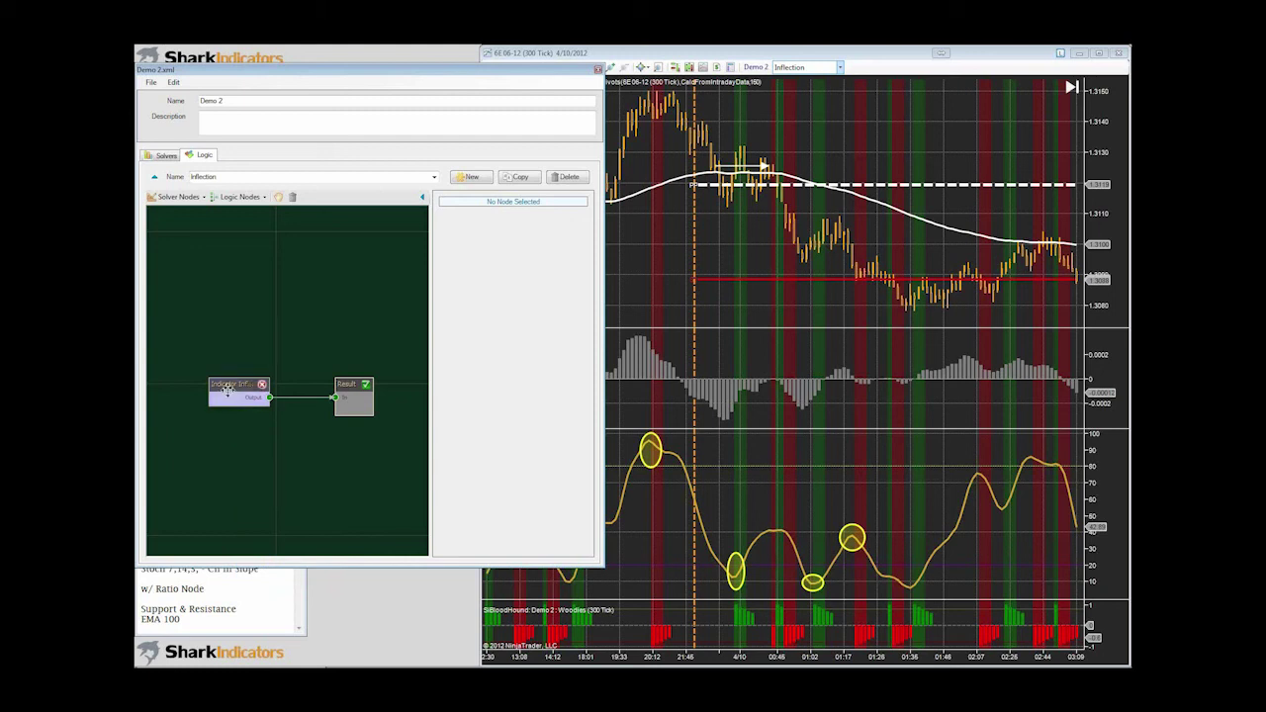
pyautogui.moveTo(227, 388); pyautogui.dragTo(226, 362)
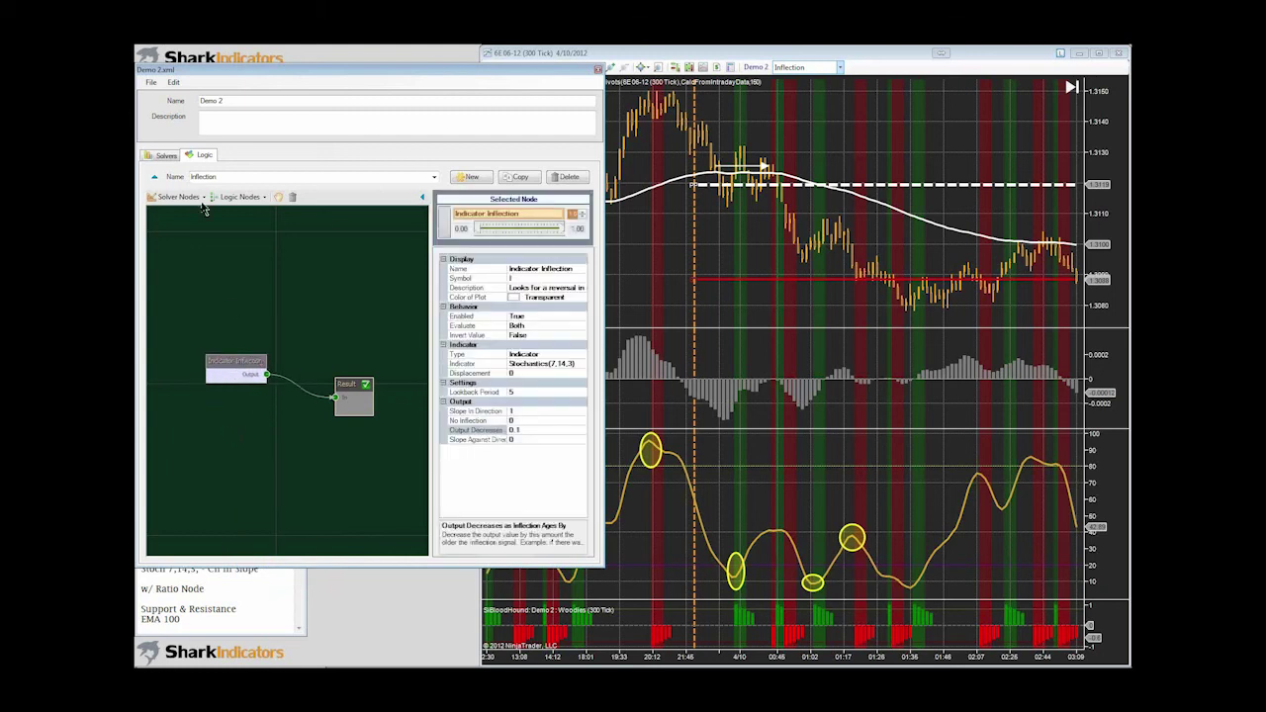
pyautogui.click(539, 364)
# - Delete the Diff Inflection solver from the Default Timeframe solvers
pyautogui.click(165, 156)
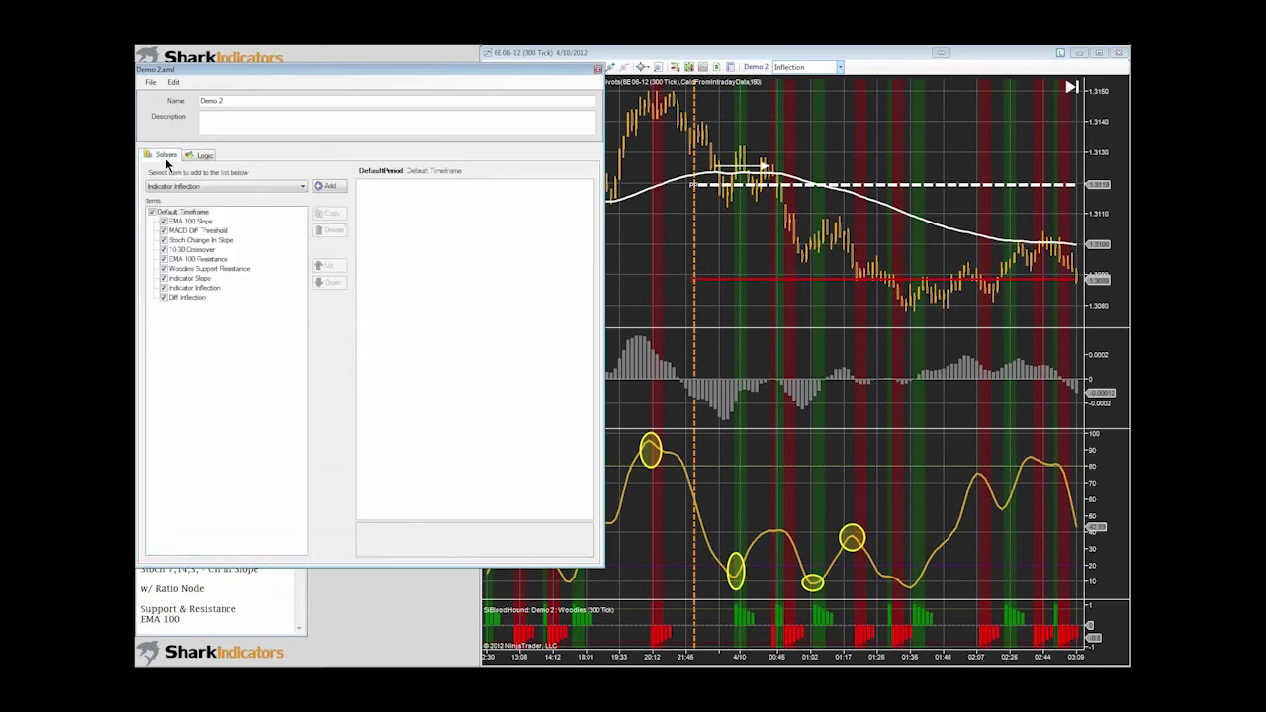
pyautogui.click(178, 297)
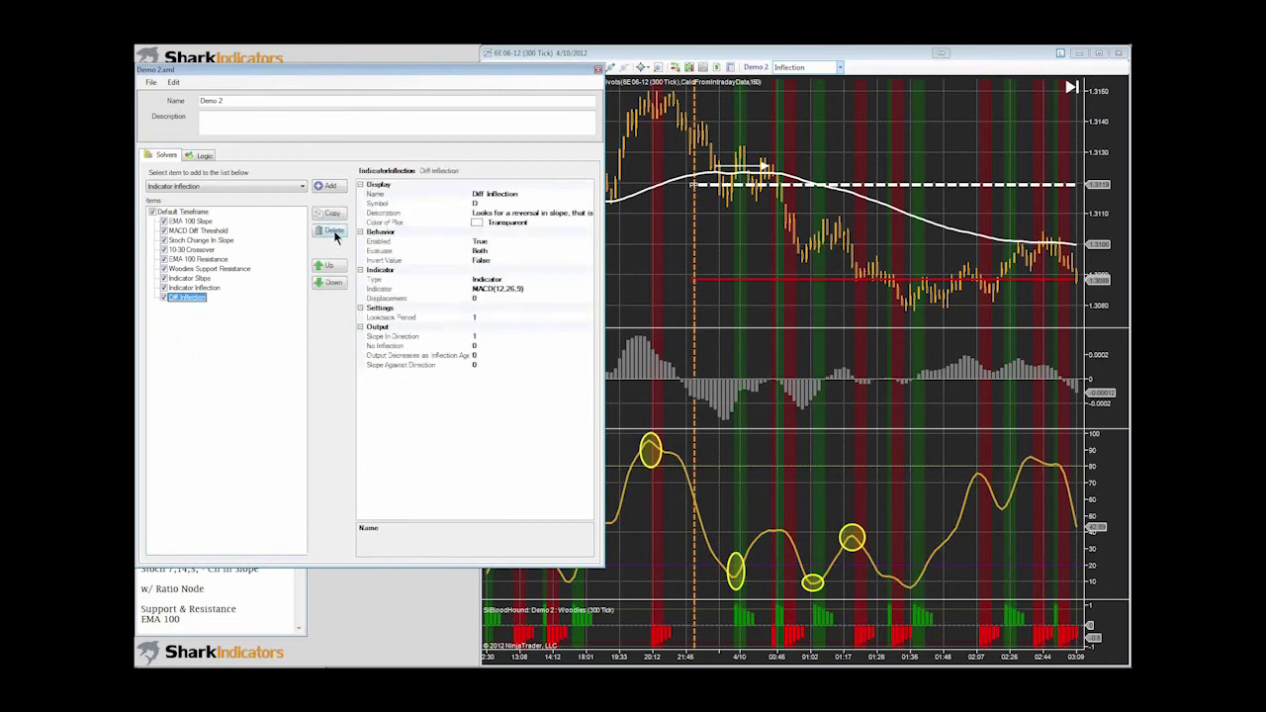
pyautogui.click(333, 233)
# - Rename the Stochastics-based Indicator Inflection solver to Stoch Inflection
pyautogui.click(178, 290)
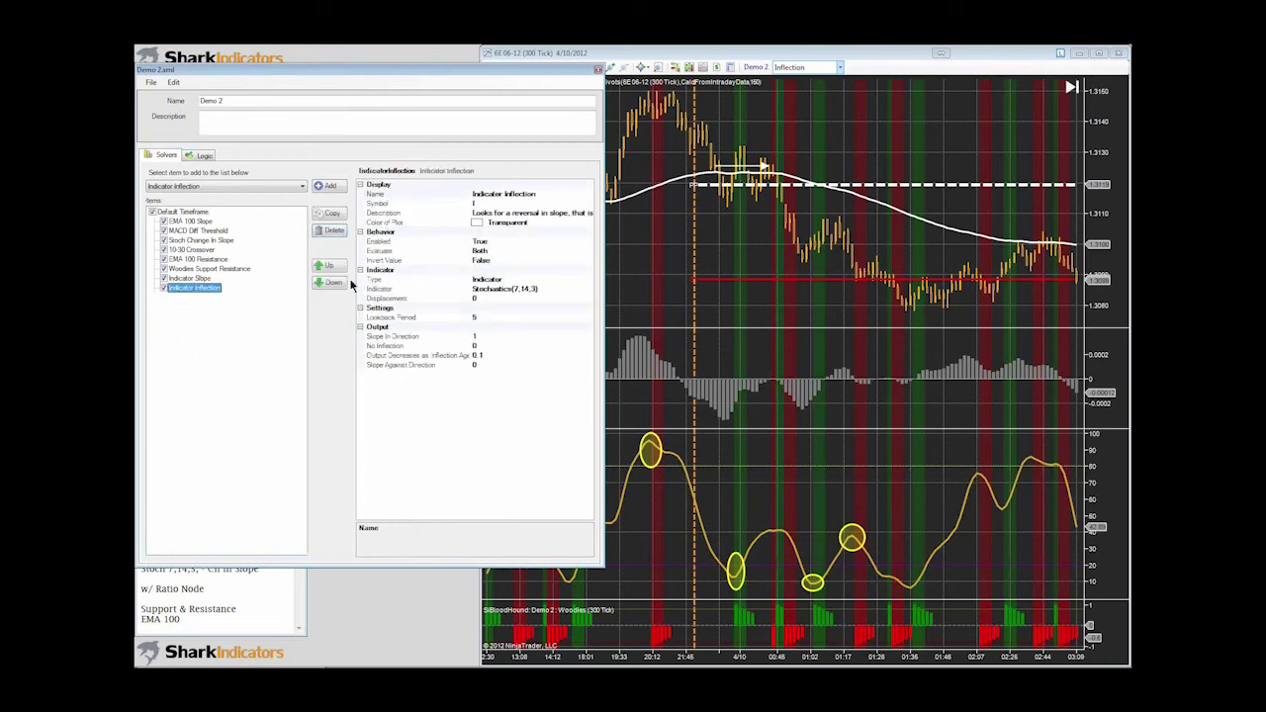
pyautogui.click(487, 194)
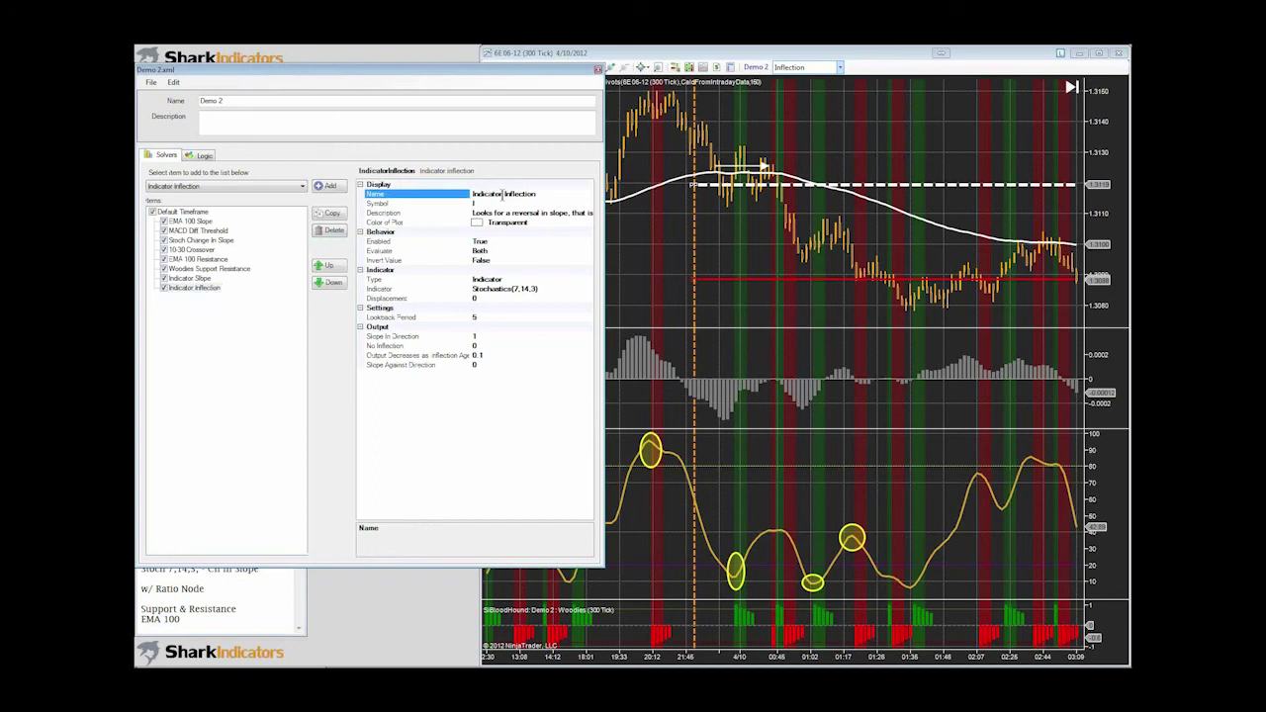
pyautogui.moveTo(502, 194); pyautogui.dragTo(462, 200)
pyautogui.write('Stoci')
pyautogui.press('Left')
pyautogui.write('h')
pyautogui.press('Delete')
pyautogui.press('Return')
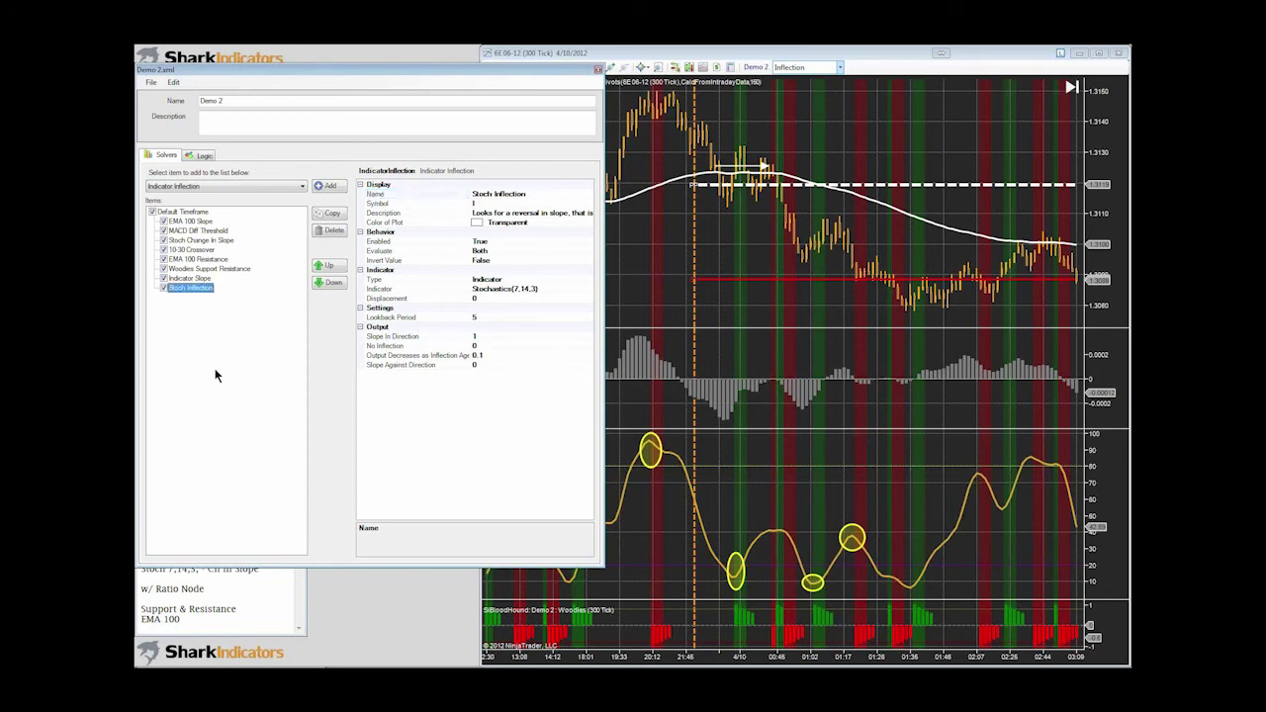
# - Review the nested EMA indicator setting of the Indicator Slope solver
pyautogui.click(183, 277)
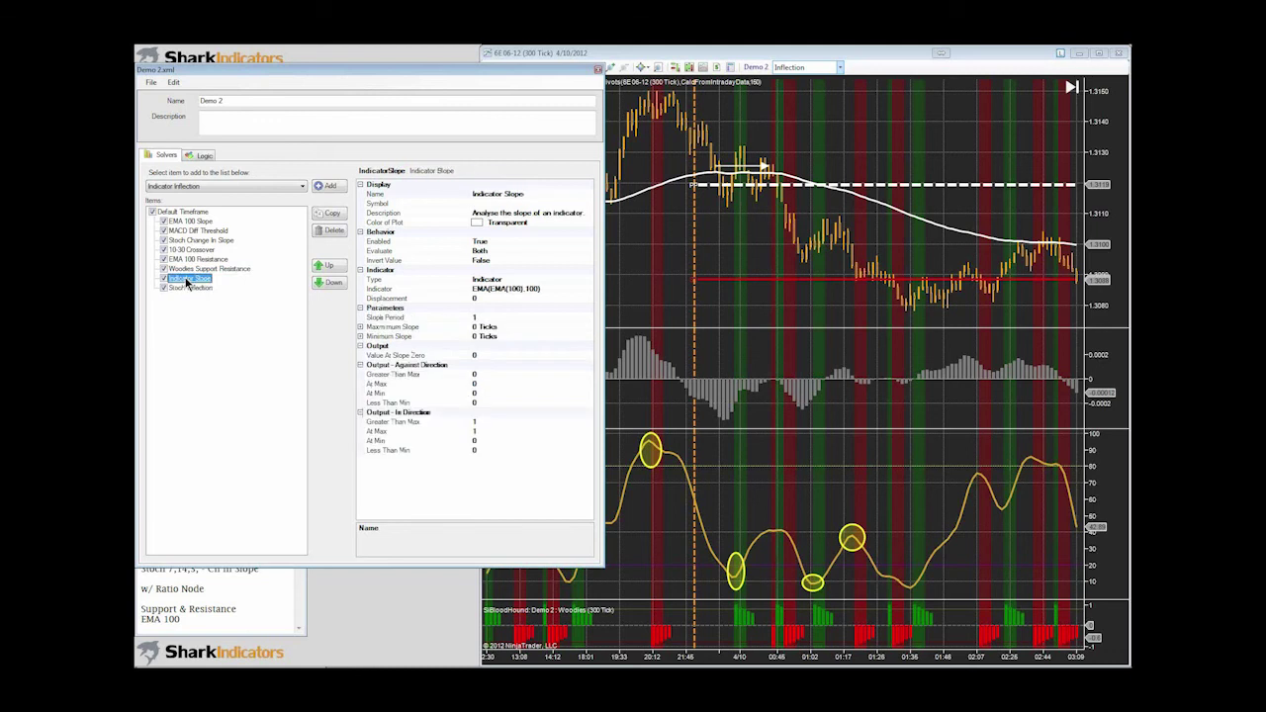
pyautogui.click(489, 289)
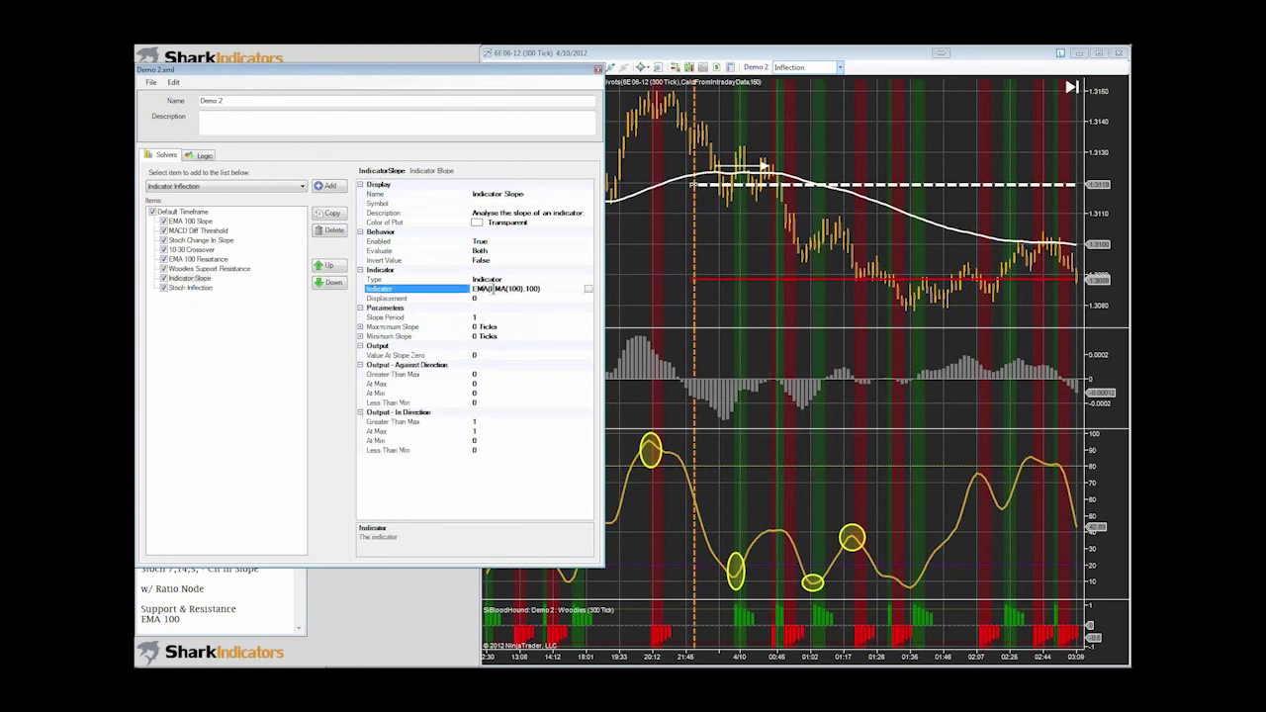
pyautogui.moveTo(530, 288); pyautogui.dragTo(473, 289)
pyautogui.click(205, 334)
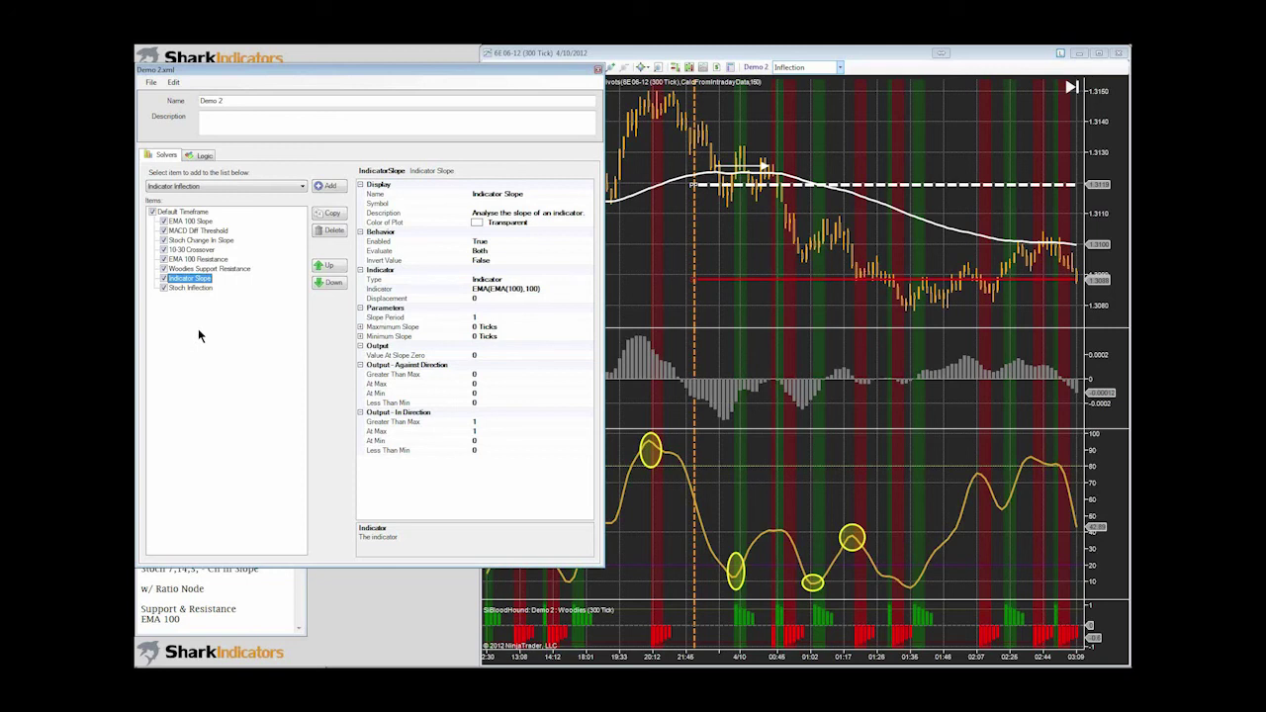
# - Close the Demo 2 editor and switch the chart's active logic to SR EMA 100
pyautogui.click(204, 155)
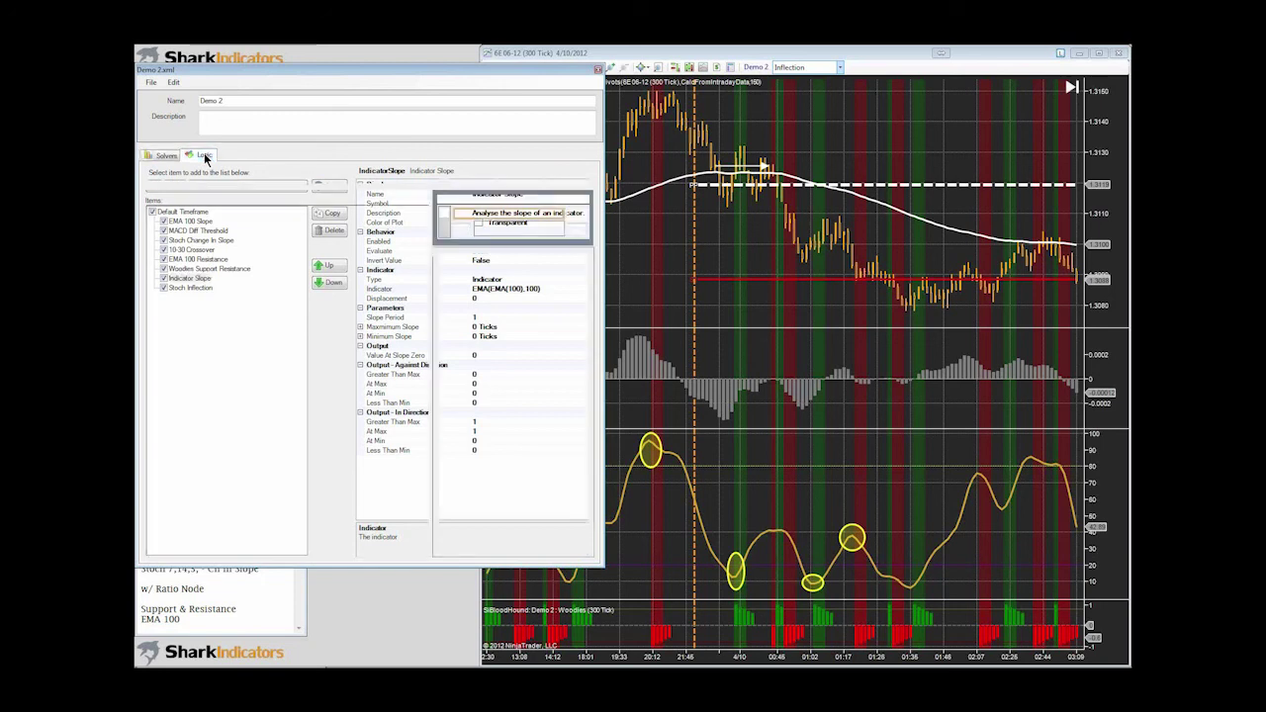
pyautogui.click(598, 71)
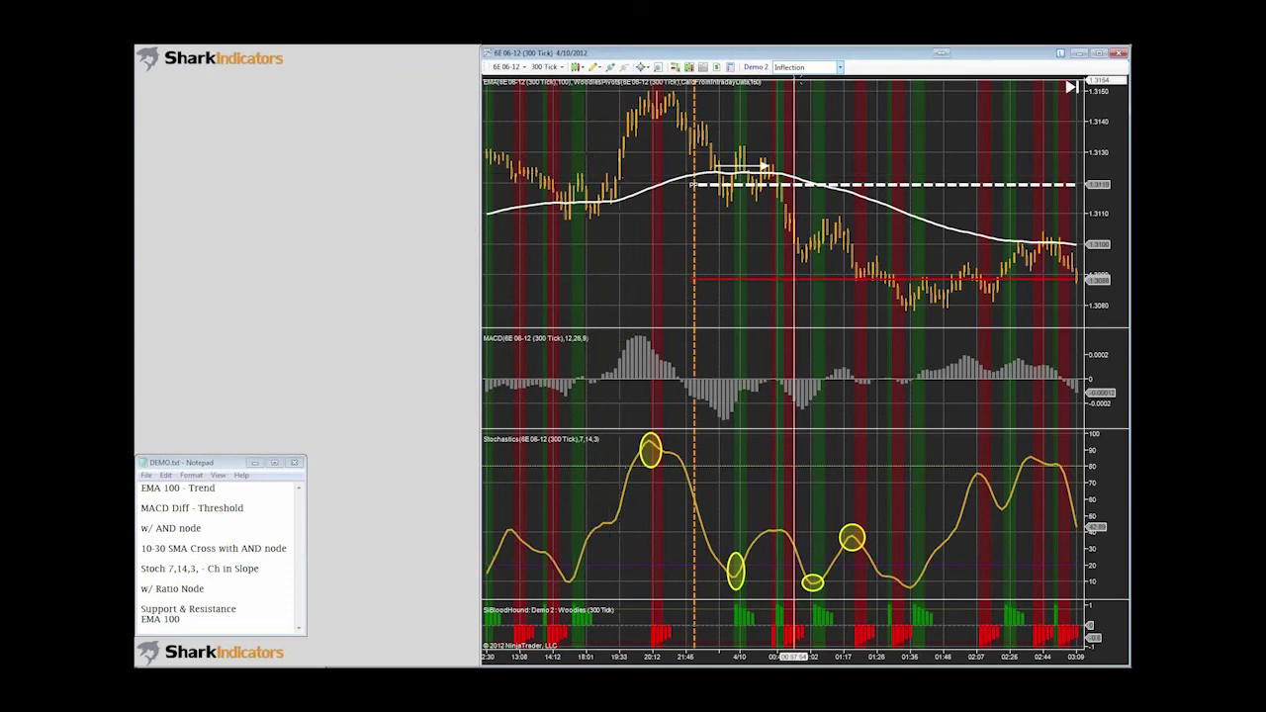
pyautogui.click(801, 66)
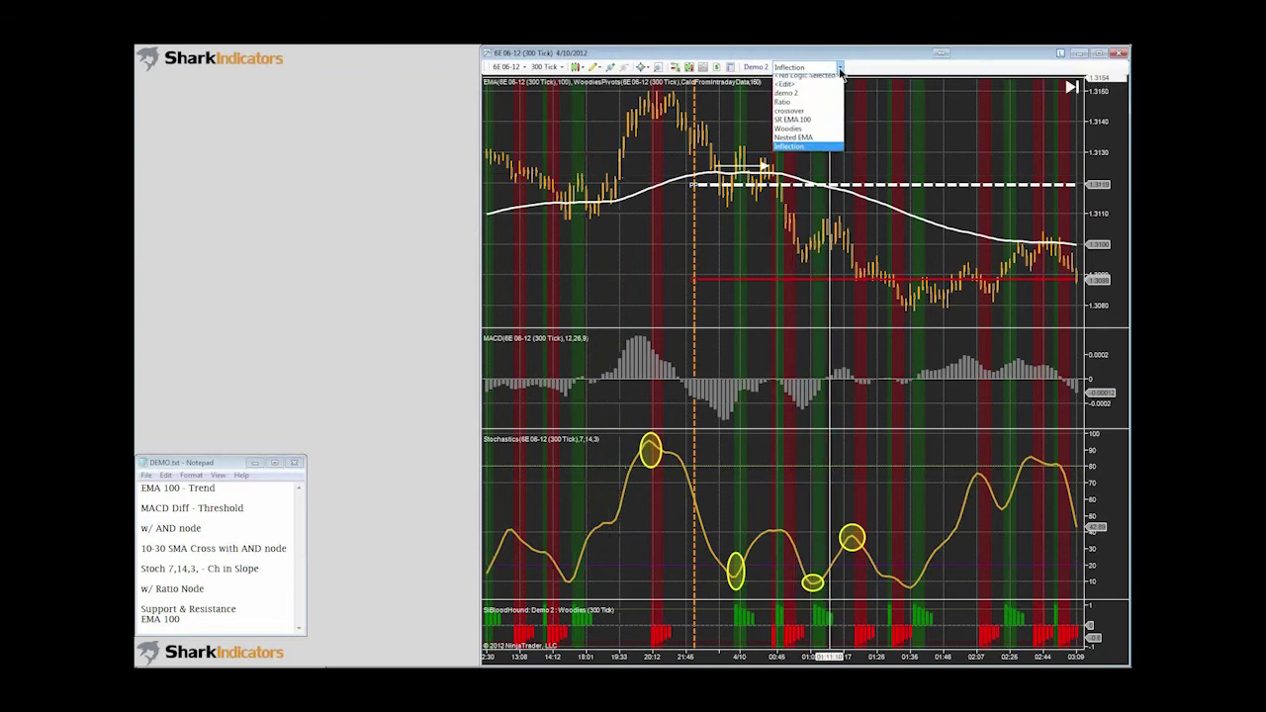
pyautogui.click(802, 123)
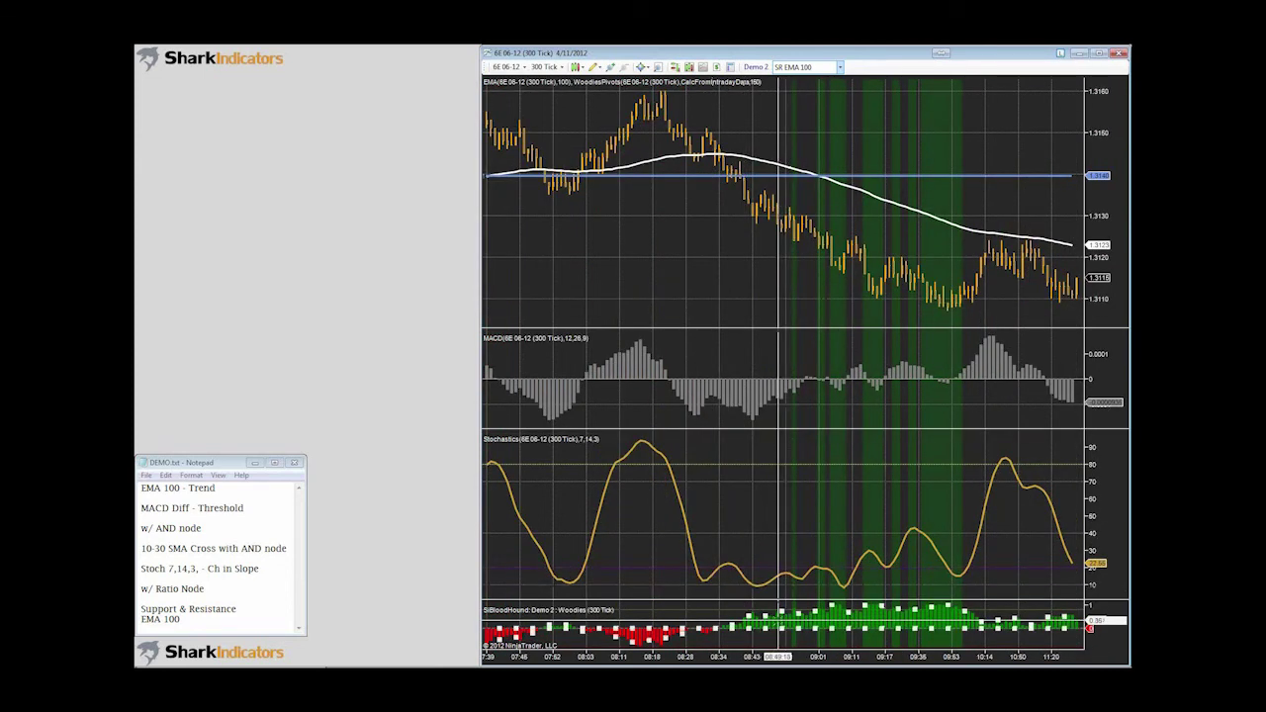
# - Load the Noels System.xml template into the chart's BloodHound indicator and apply it
pyautogui.hotkey('ctrl', 'i')
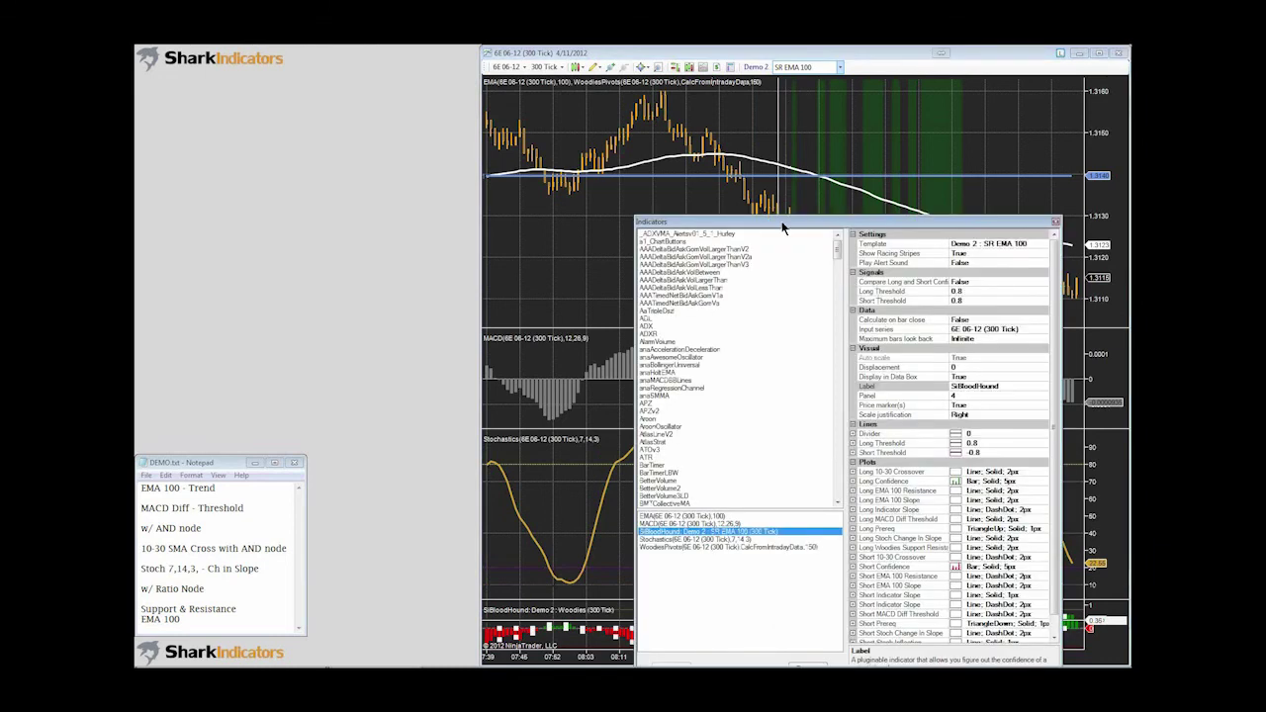
pyautogui.moveTo(777, 220); pyautogui.dragTo(278, 70)
pyautogui.click(543, 92)
pyautogui.click(543, 92)
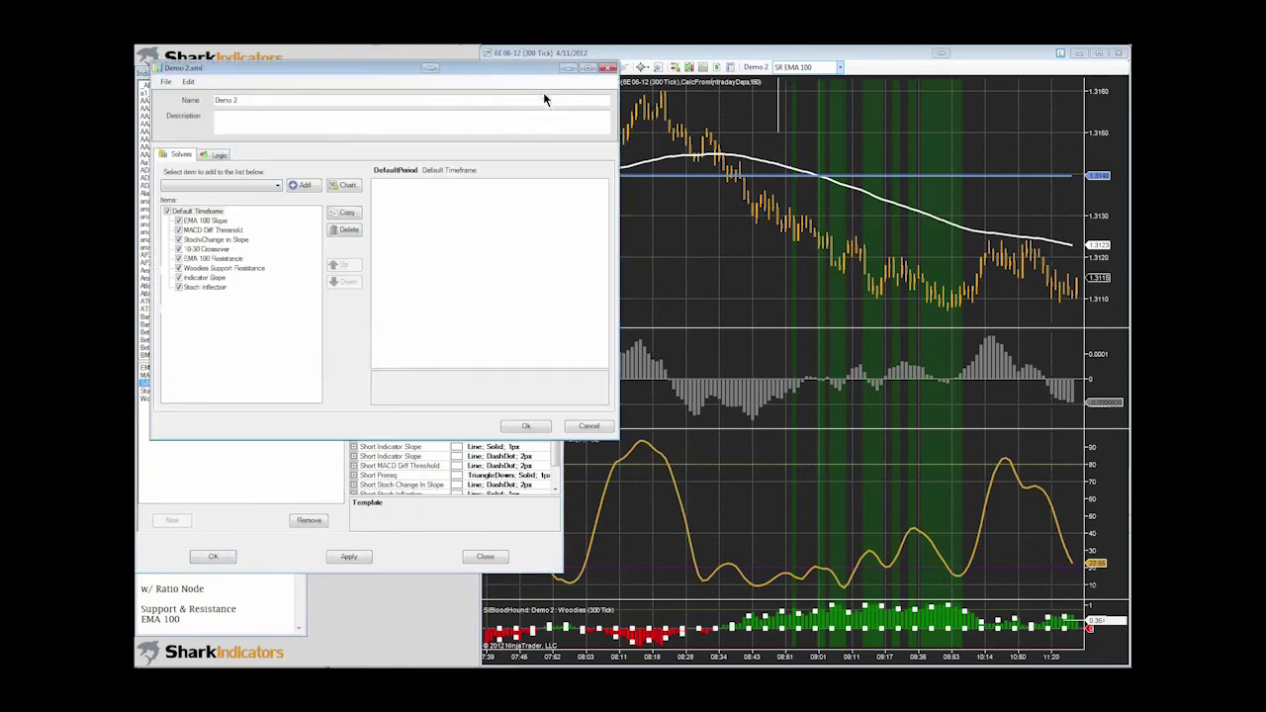
pyautogui.click(166, 82)
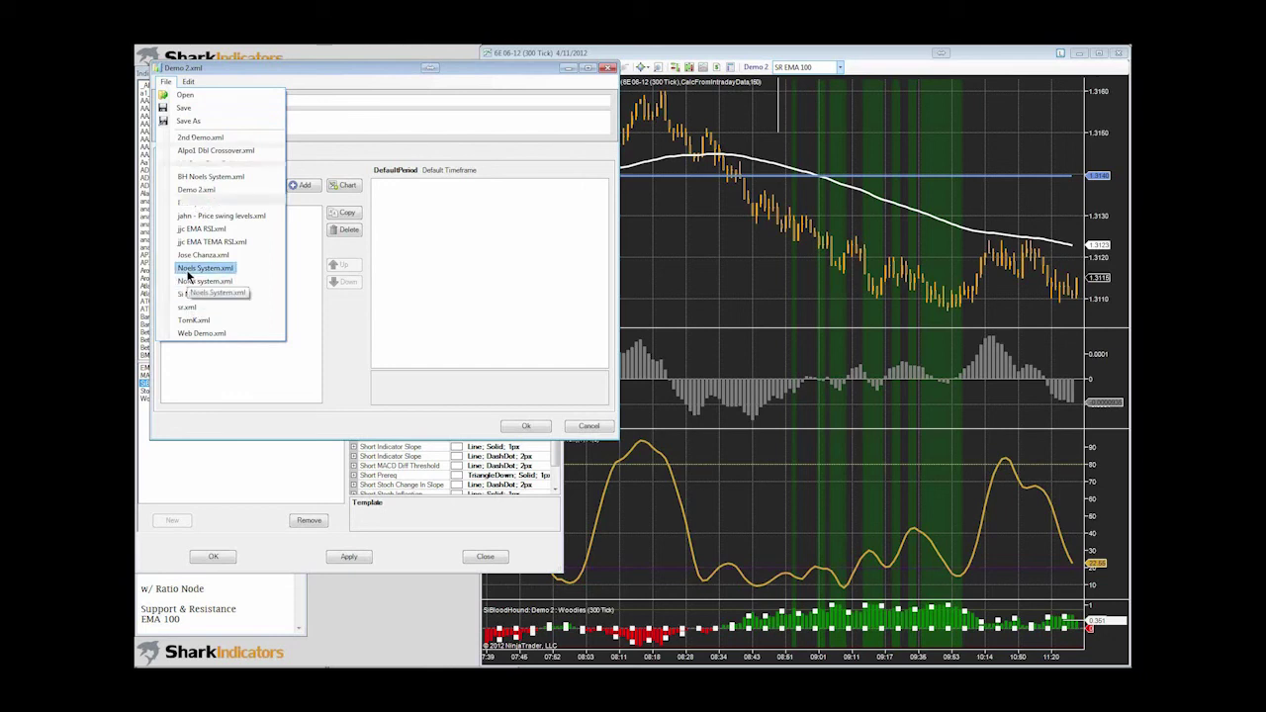
pyautogui.click(188, 271)
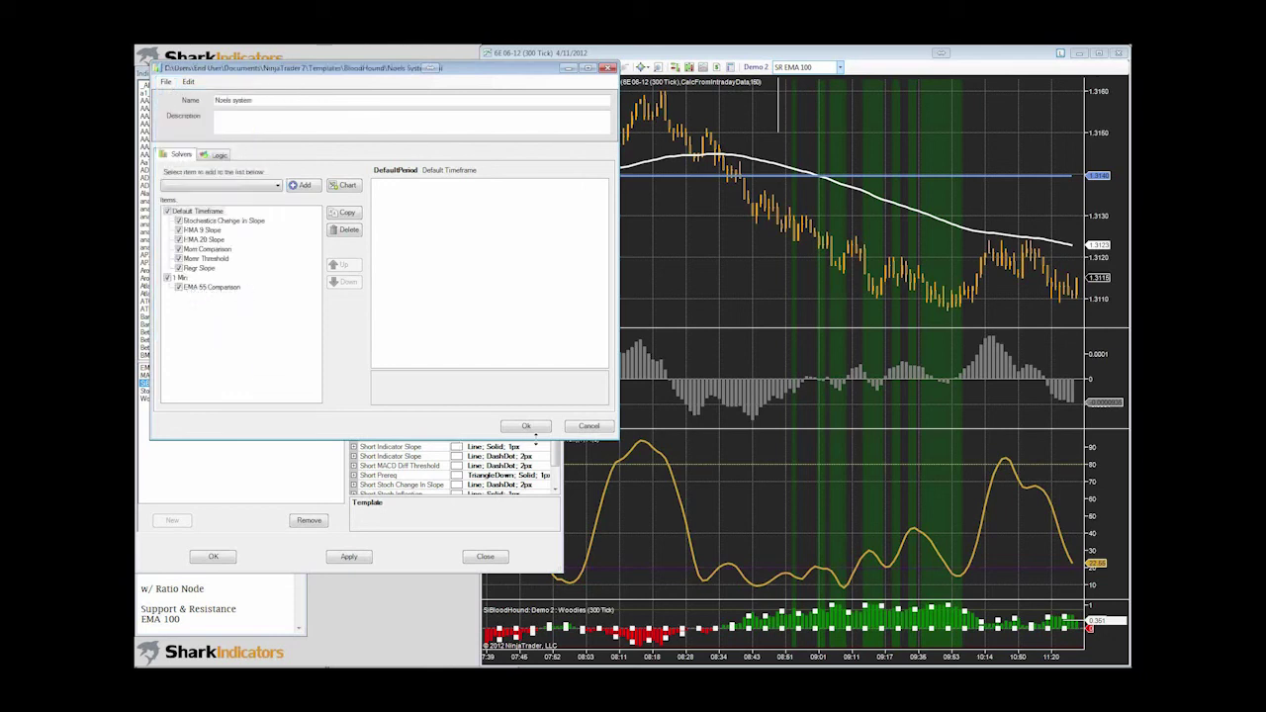
pyautogui.click(443, 487)
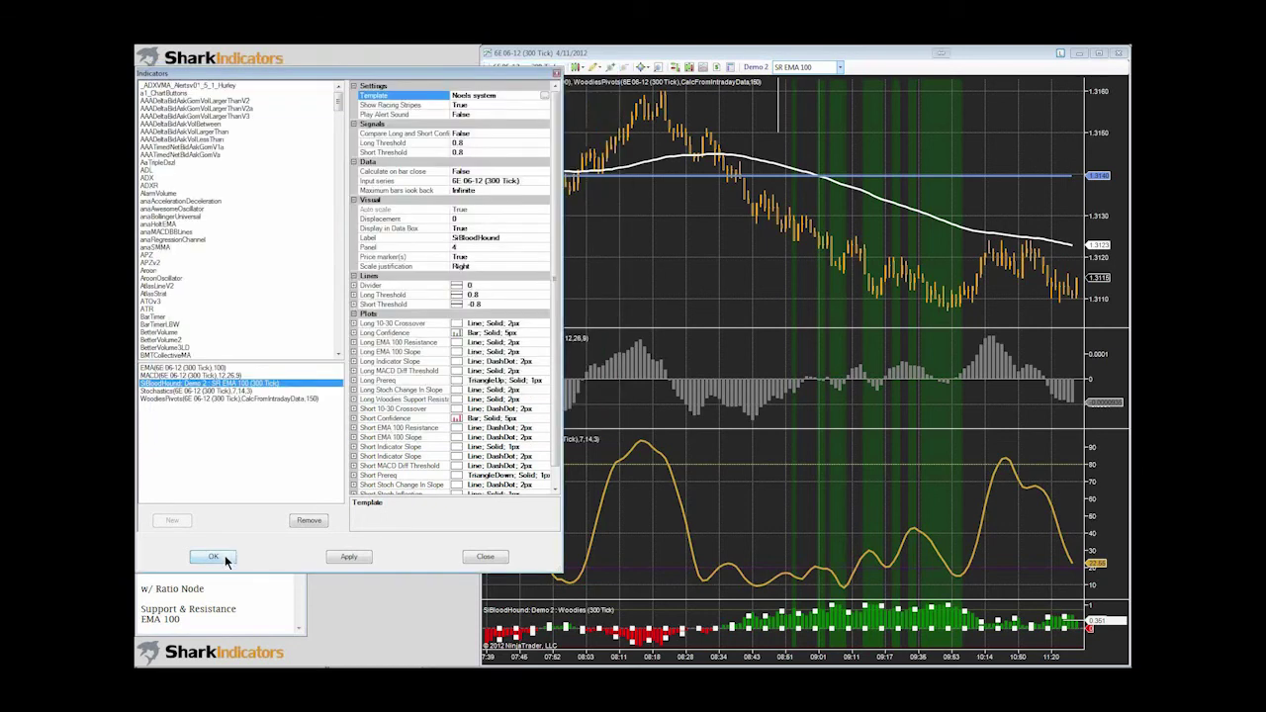
pyautogui.click(223, 559)
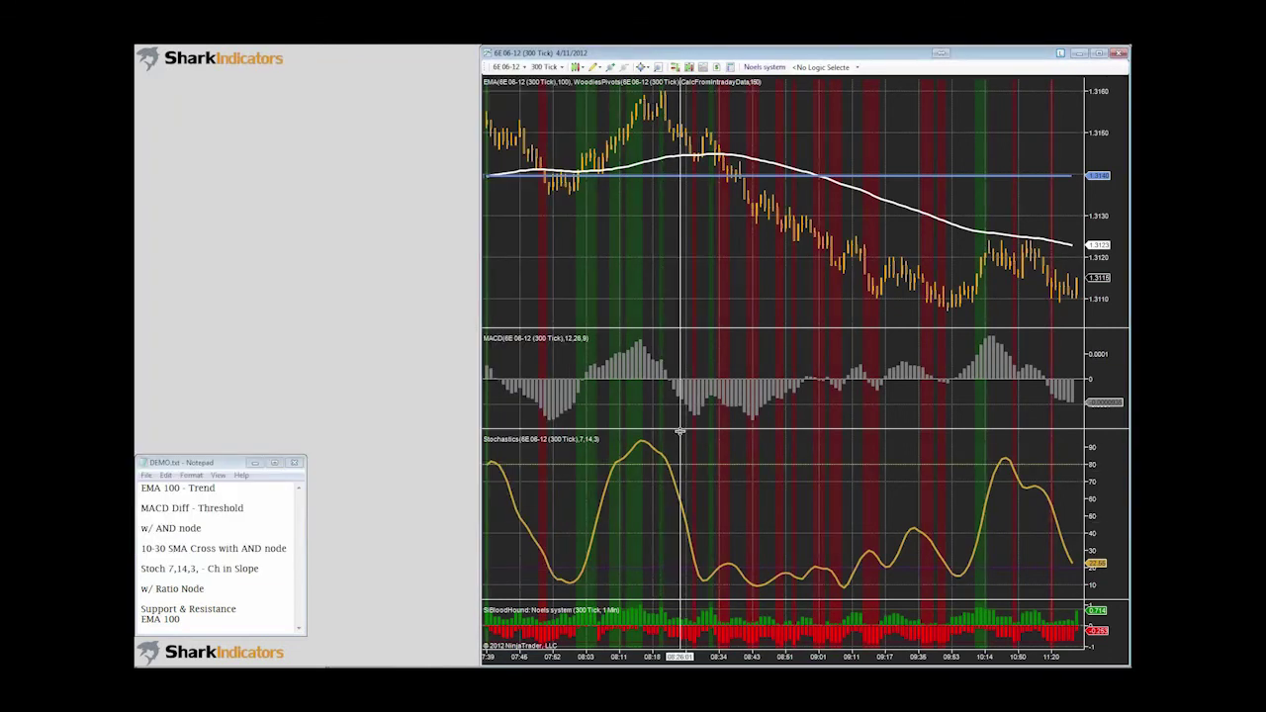
# - Enlarge the price panel over the MACD and Stochastics panels, and add the GRTNoelsPointsV1b2 indicator to the chart
pyautogui.moveTo(679, 450); pyautogui.dragTo(678, 583)
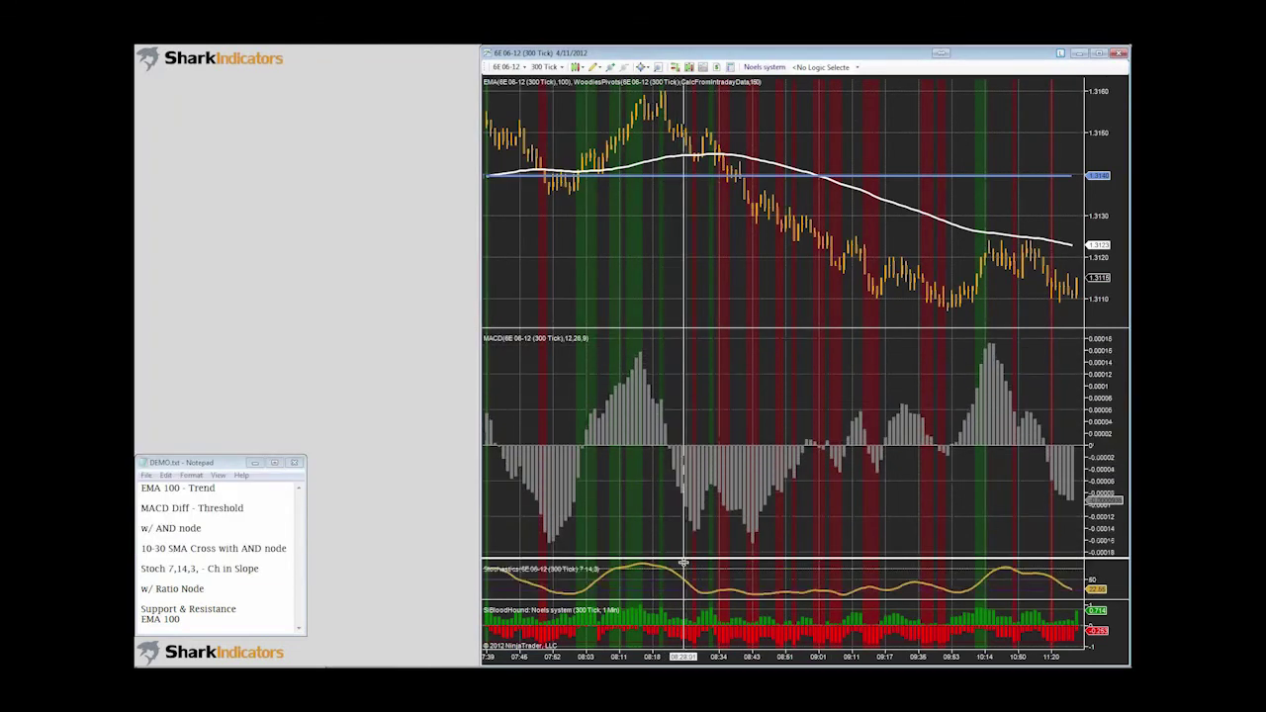
pyautogui.moveTo(677, 339); pyautogui.dragTo(676, 525)
pyautogui.rightClick(676, 374)
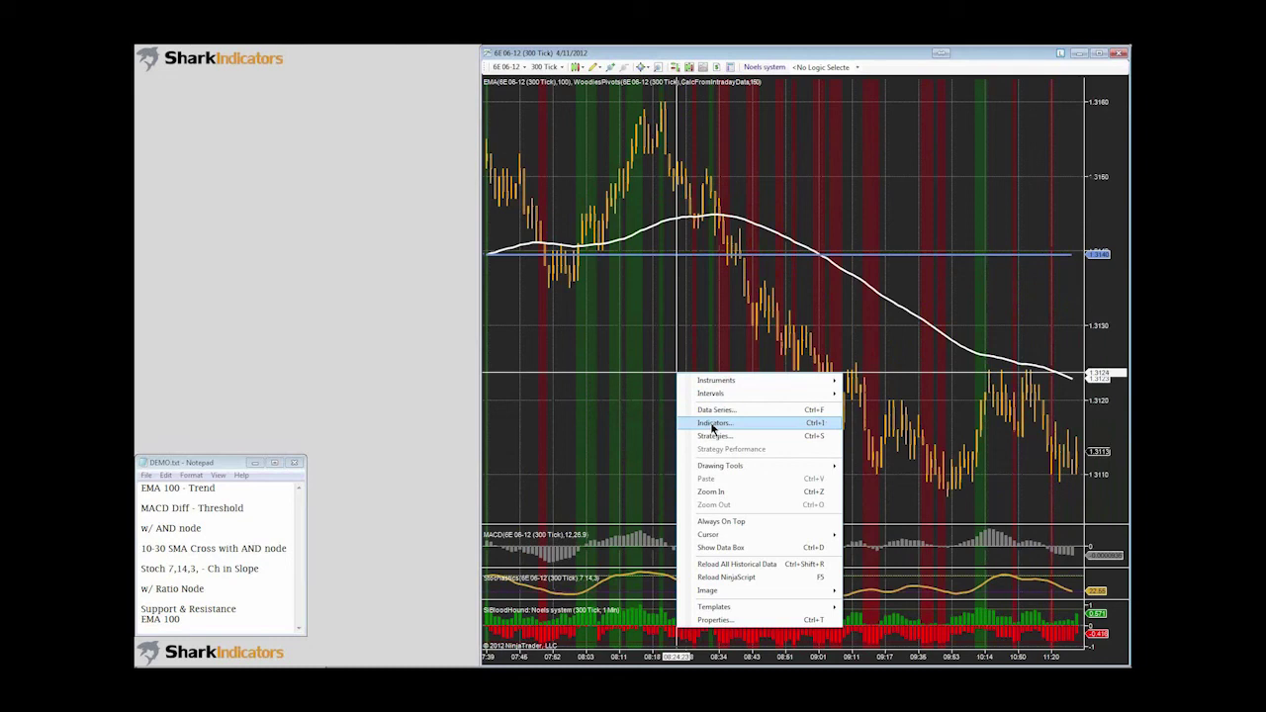
pyautogui.click(711, 424)
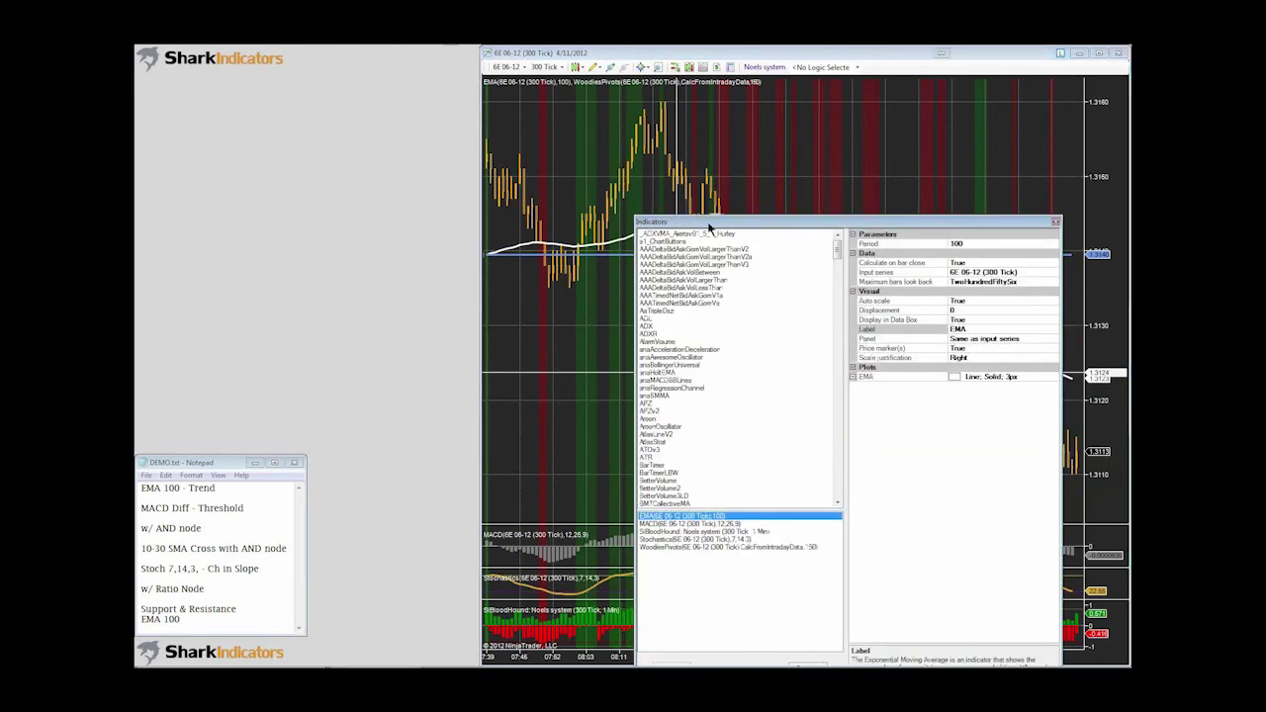
pyautogui.moveTo(708, 228); pyautogui.dragTo(677, 210)
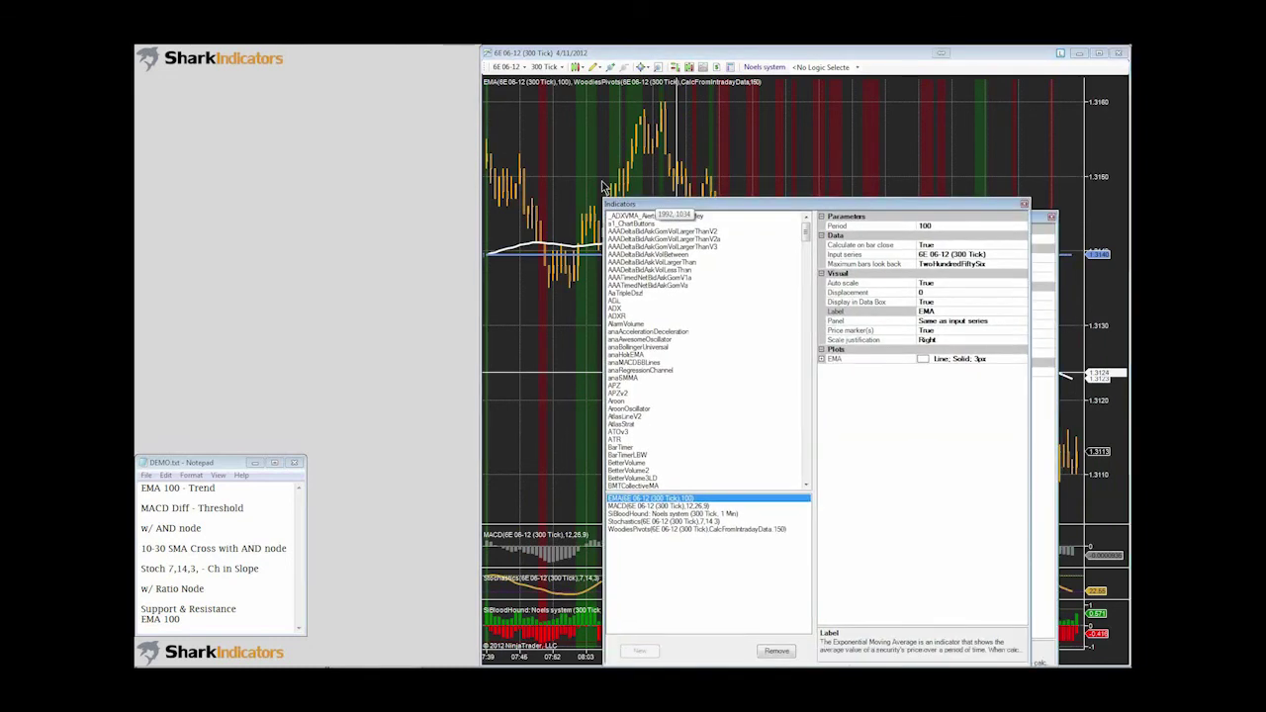
pyautogui.moveTo(603, 188); pyautogui.dragTo(275, 92)
pyautogui.click(237, 337)
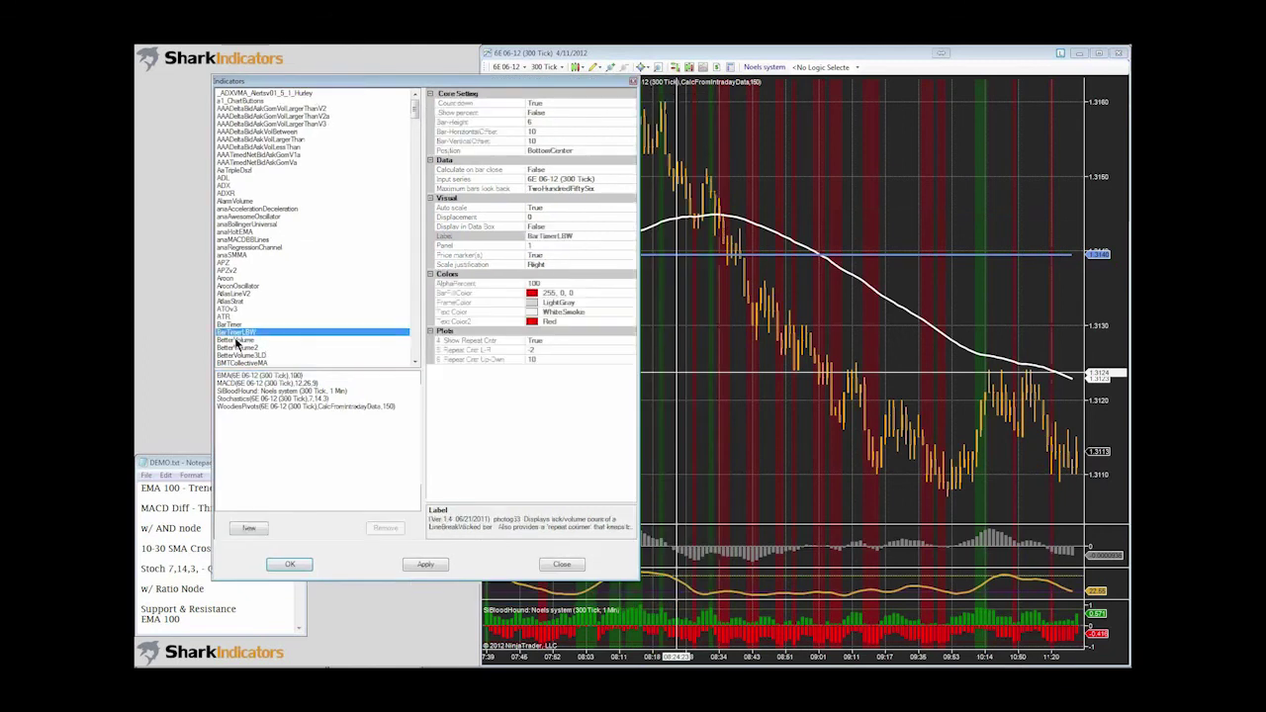
pyautogui.press('h')
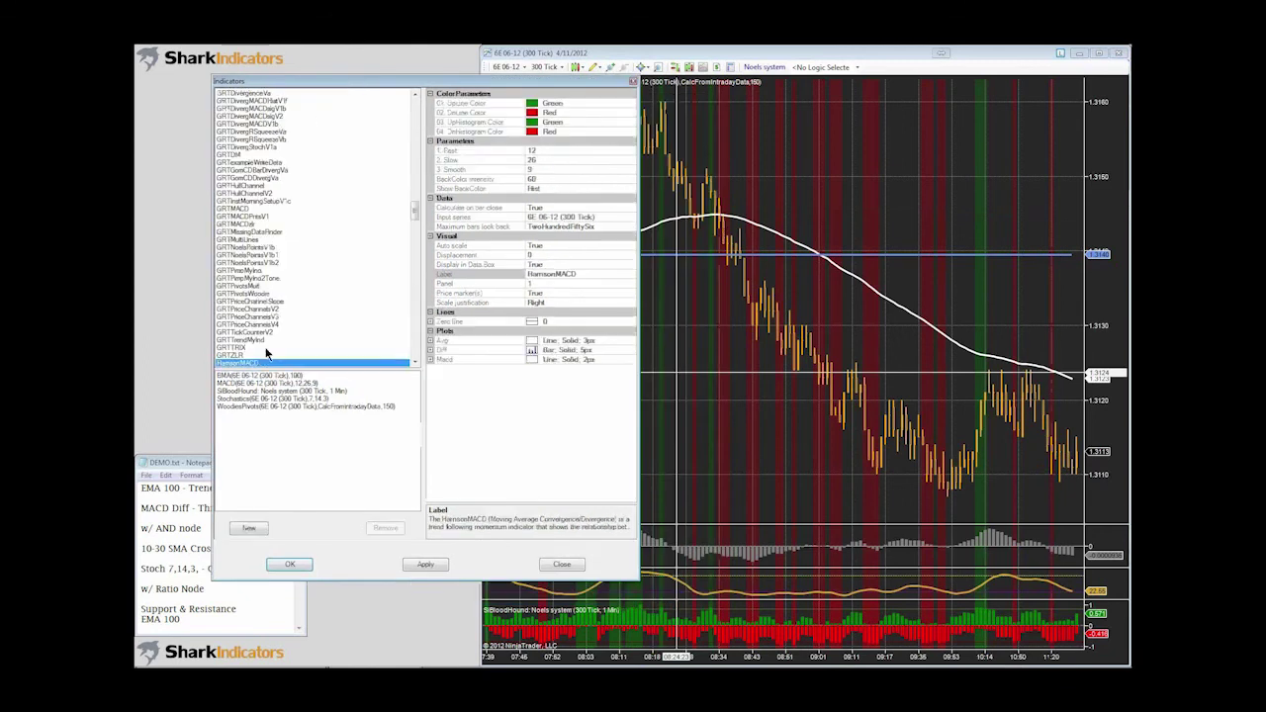
pyautogui.doubleClick(249, 263)
pyautogui.click(297, 564)
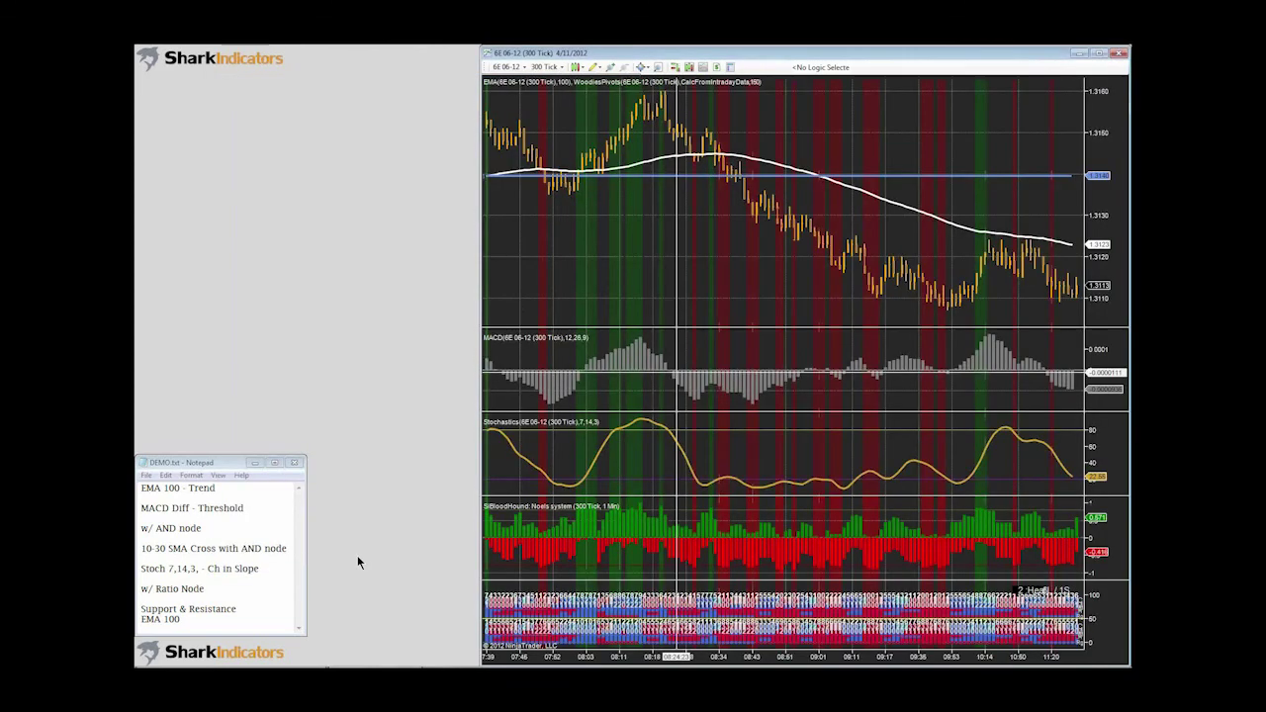
# - Shrink the MACD and Stochastics panels to give the price panel and the newly added indicator panel more height
pyautogui.moveTo(653, 584); pyautogui.dragTo(653, 545)
pyautogui.moveTo(665, 499); pyautogui.dragTo(667, 475)
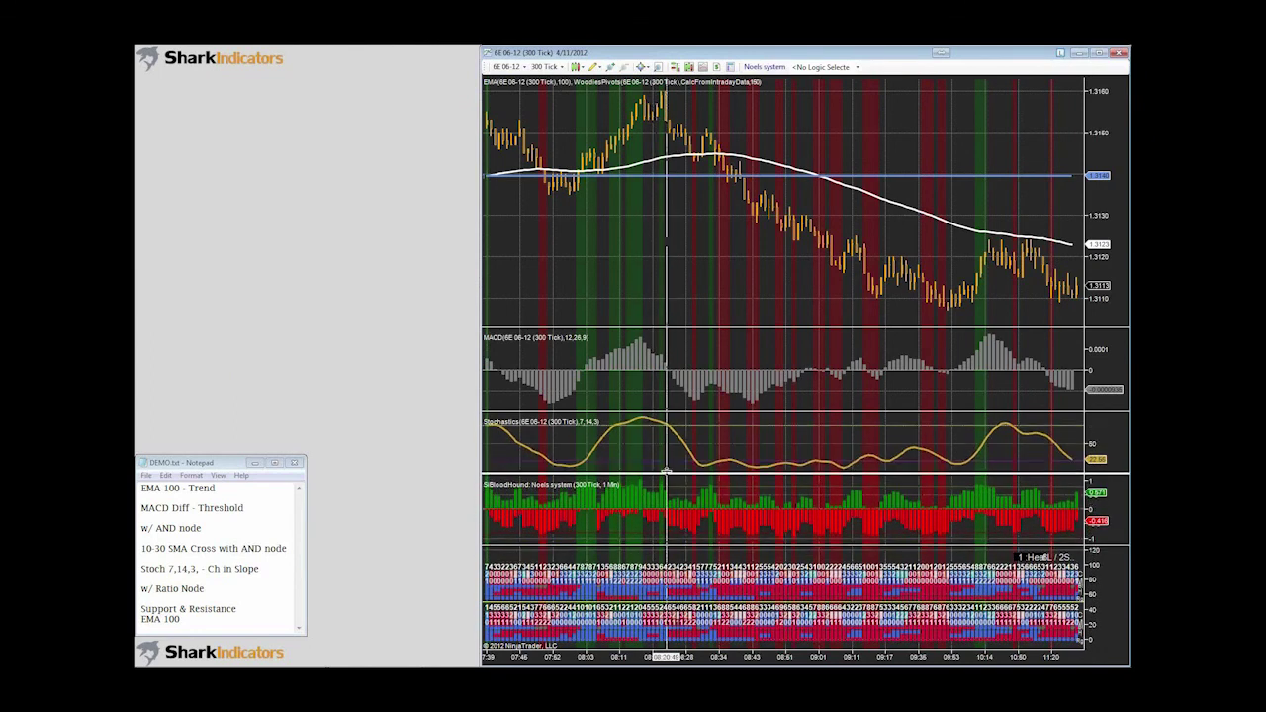
pyautogui.moveTo(669, 412); pyautogui.dragTo(672, 451)
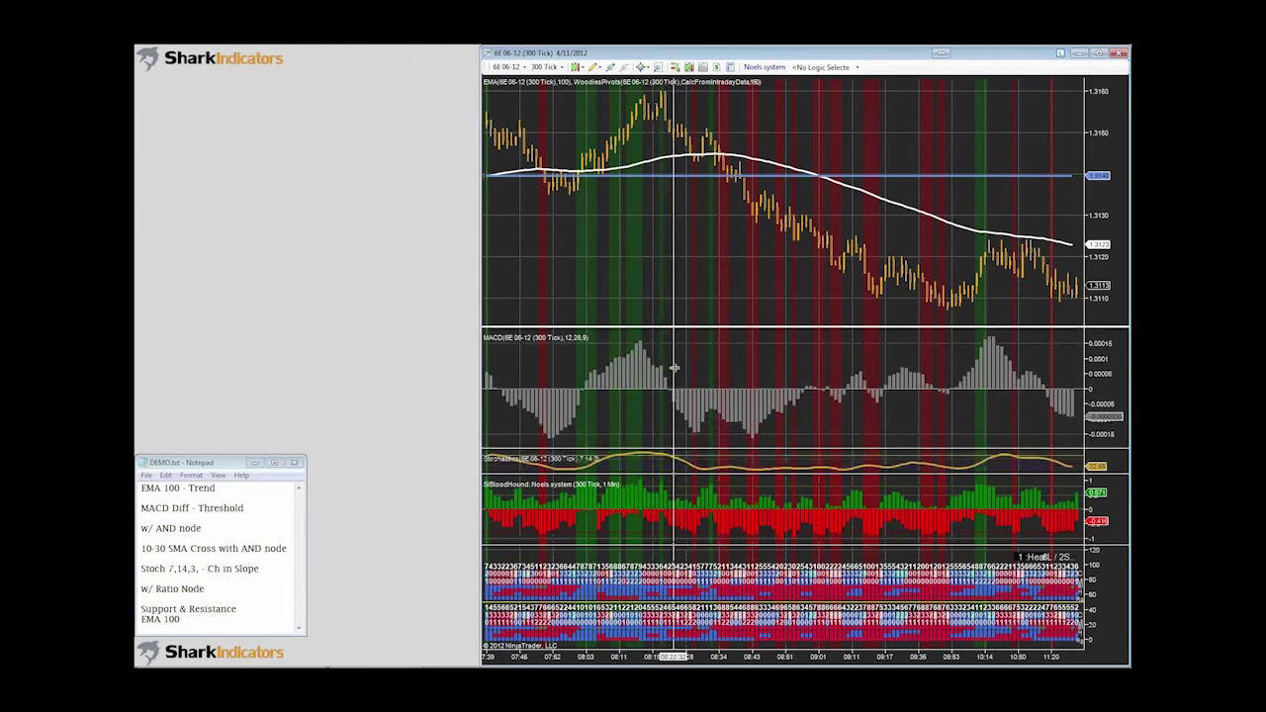
pyautogui.moveTo(671, 330); pyautogui.dragTo(673, 423)
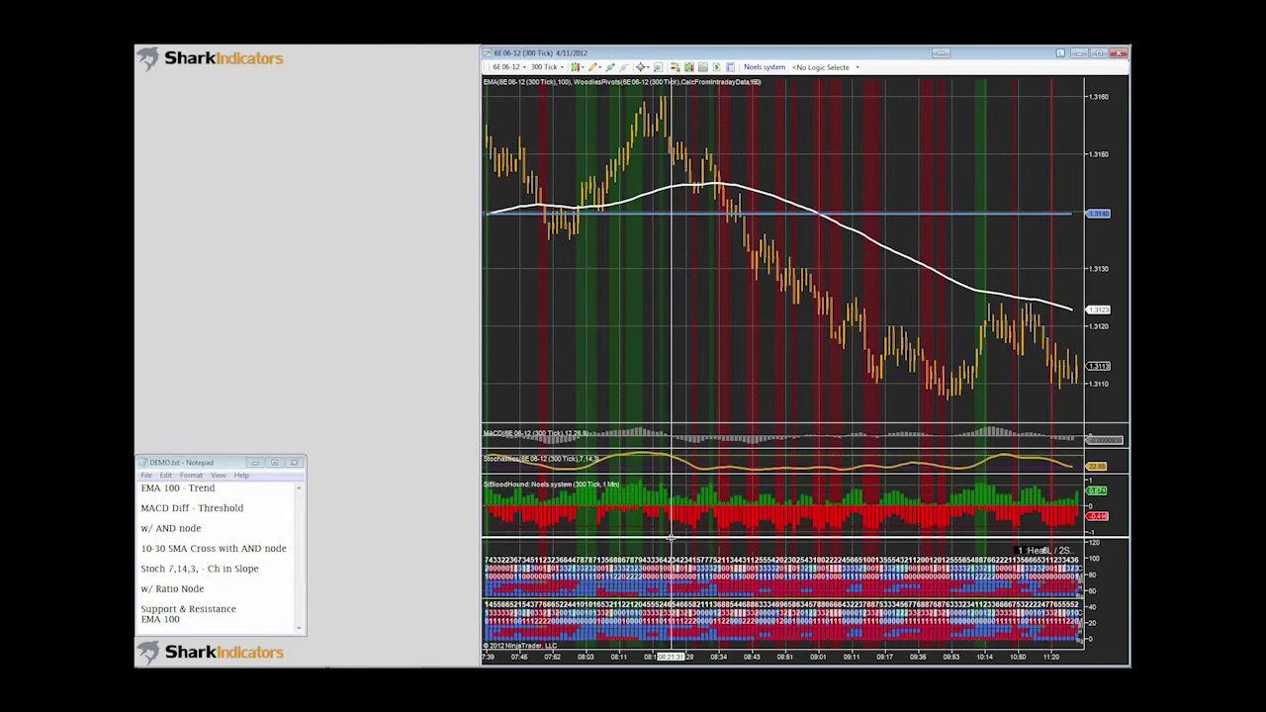
pyautogui.moveTo(670, 540); pyautogui.dragTo(670, 536)
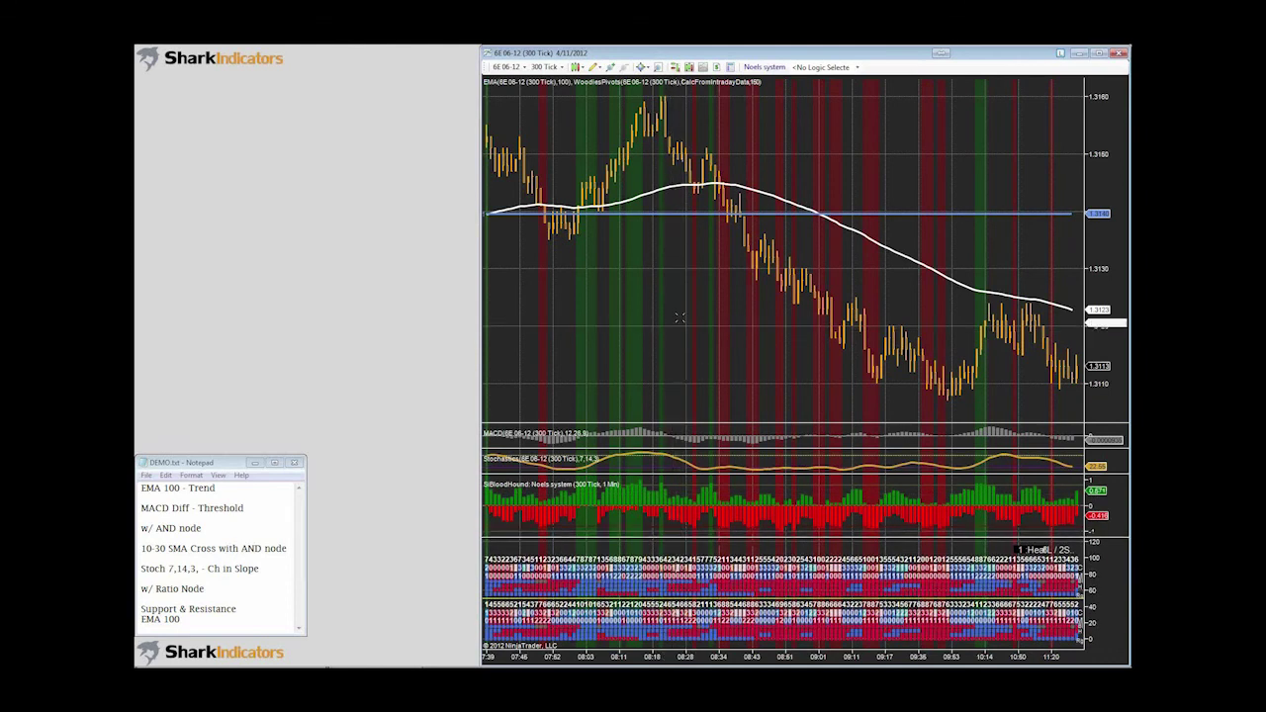
# - Switch the Noels system's active logic to 1Min chart permissive
pyautogui.click(856, 66)
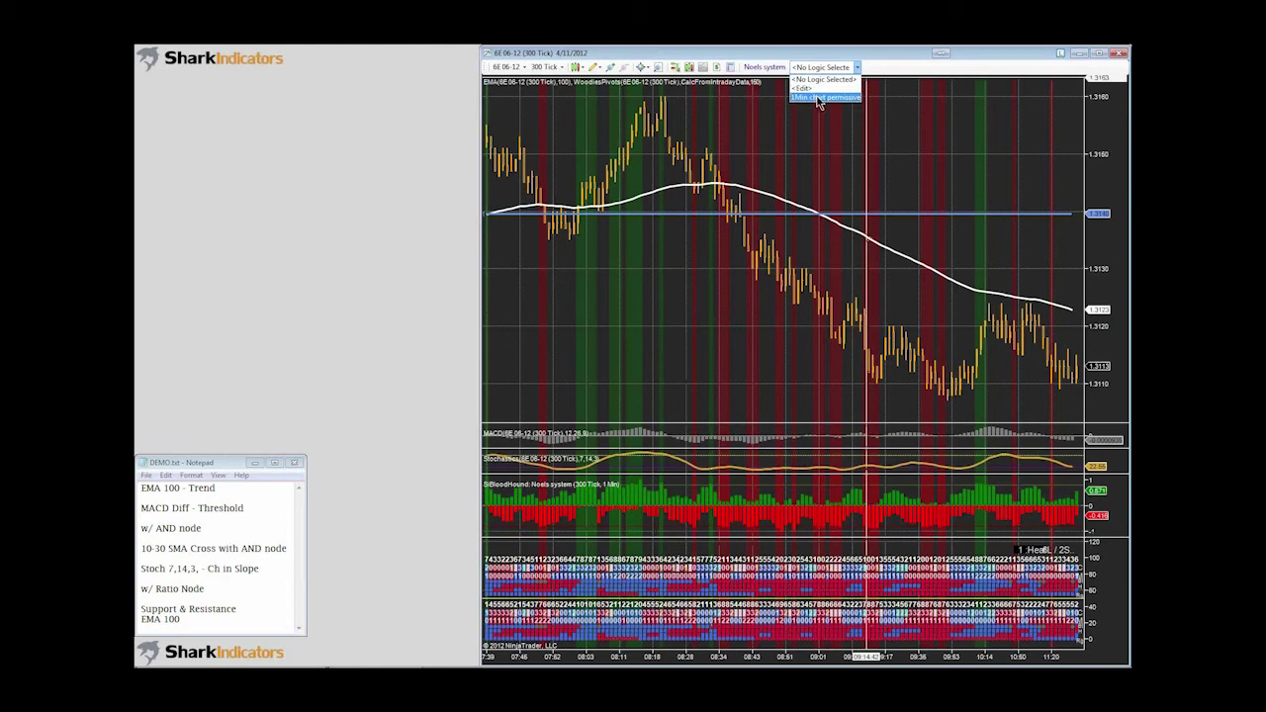
pyautogui.click(818, 97)
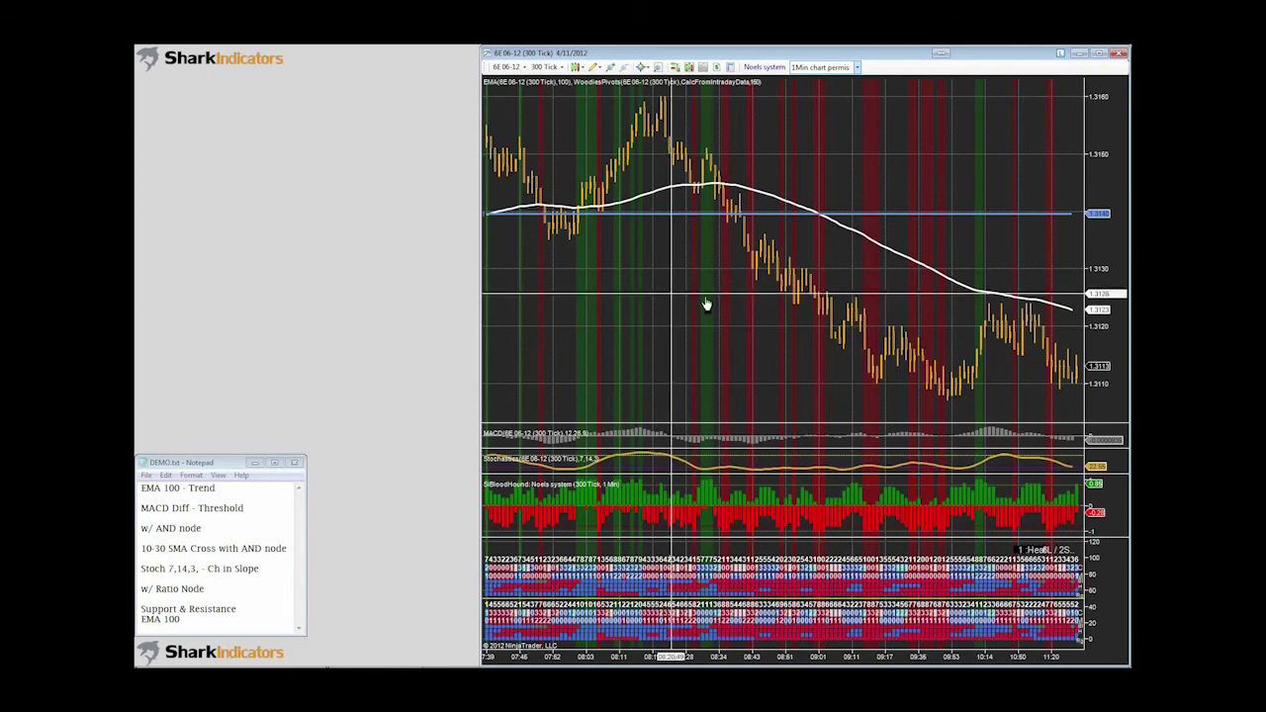
# - Examine the 1Min chart permissive logic's long and short signals across earlier price bars
pyautogui.moveTo(706, 305); pyautogui.dragTo(975, 289)
pyautogui.moveTo(682, 214); pyautogui.dragTo(754, 213)
pyautogui.moveTo(753, 540); pyautogui.dragTo(753, 560)
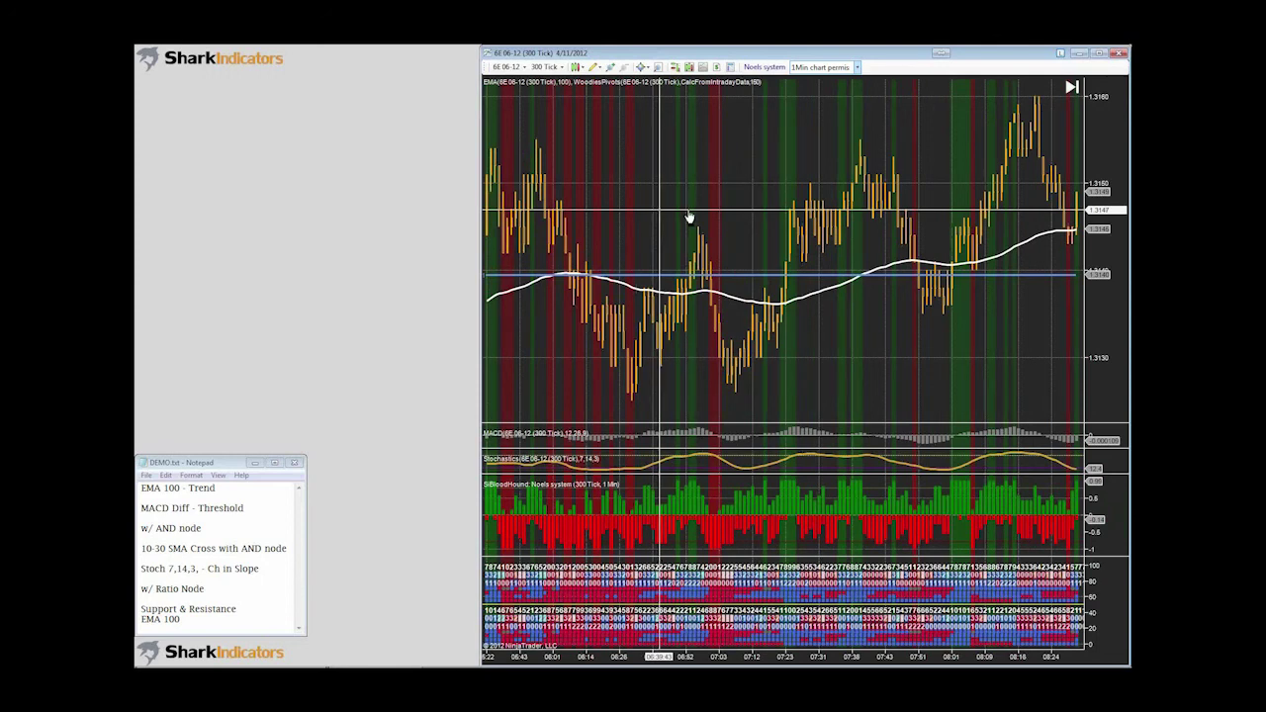
pyautogui.moveTo(690, 216); pyautogui.dragTo(922, 207)
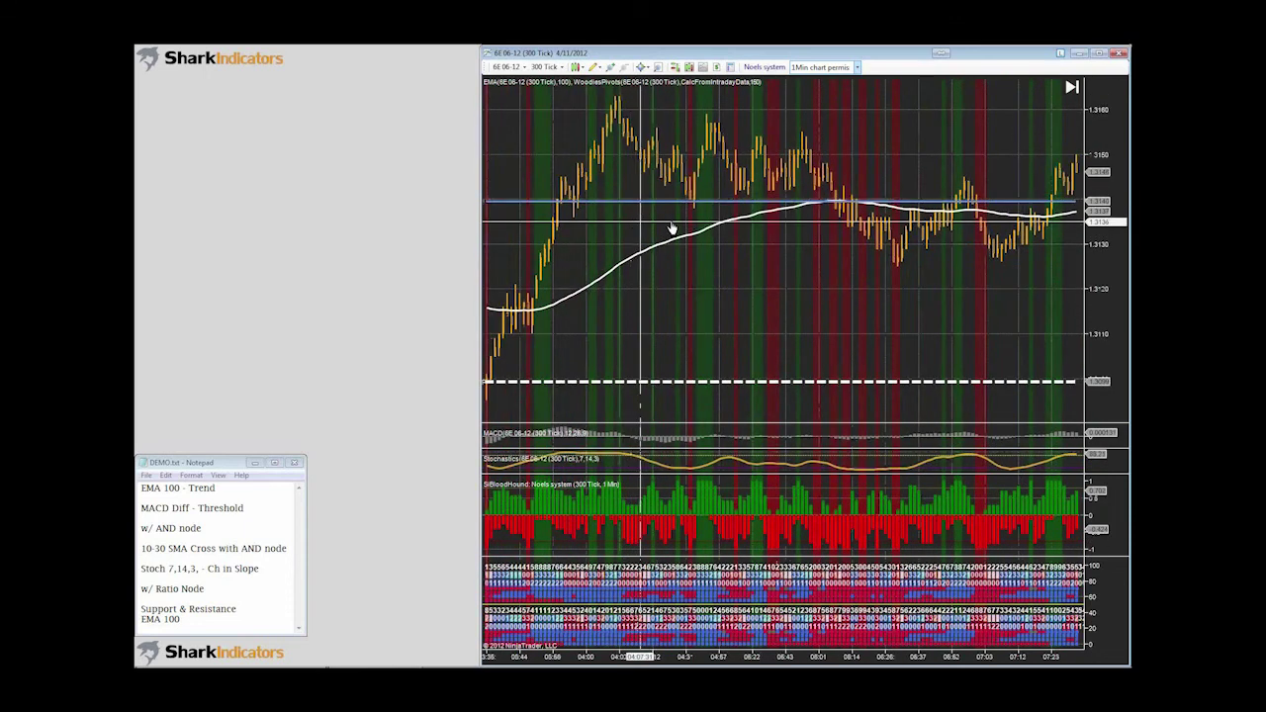
pyautogui.moveTo(671, 228); pyautogui.dragTo(921, 221)
pyautogui.moveTo(723, 184); pyautogui.dragTo(881, 189)
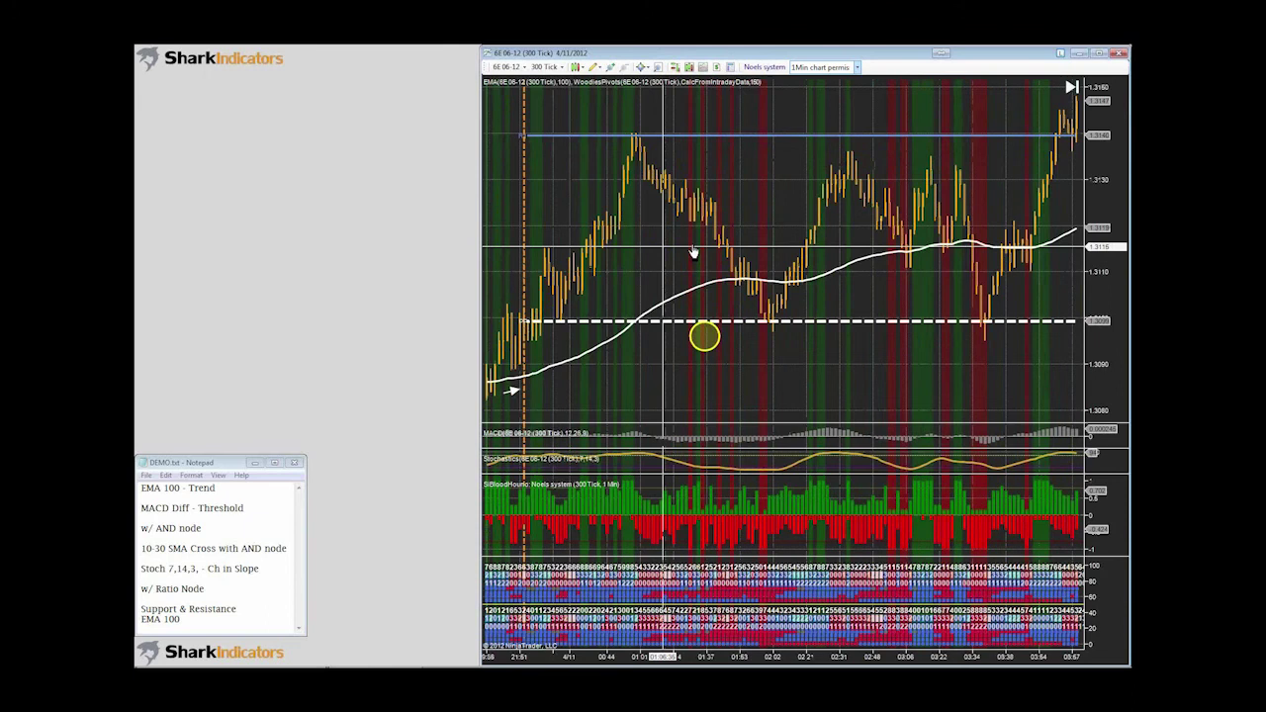
pyautogui.moveTo(694, 252); pyautogui.dragTo(773, 251)
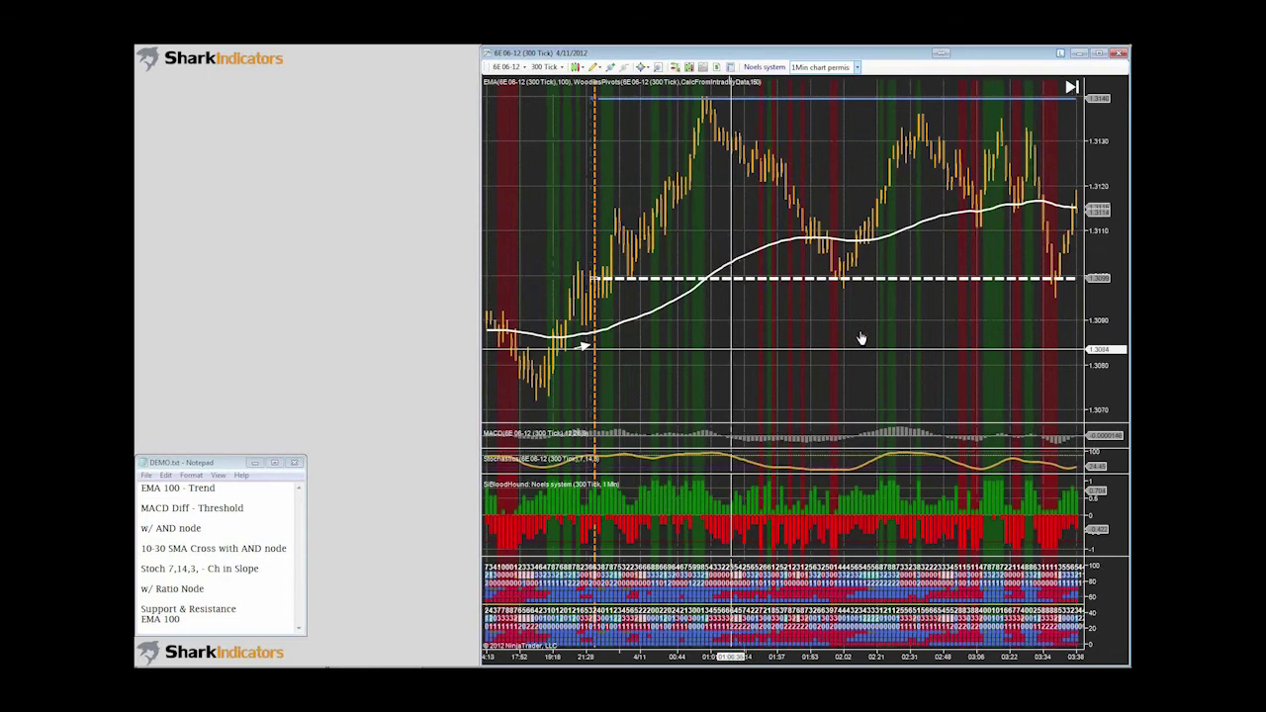
pyautogui.scroll(1, 861, 338)
pyautogui.scroll(10, 861, 338)
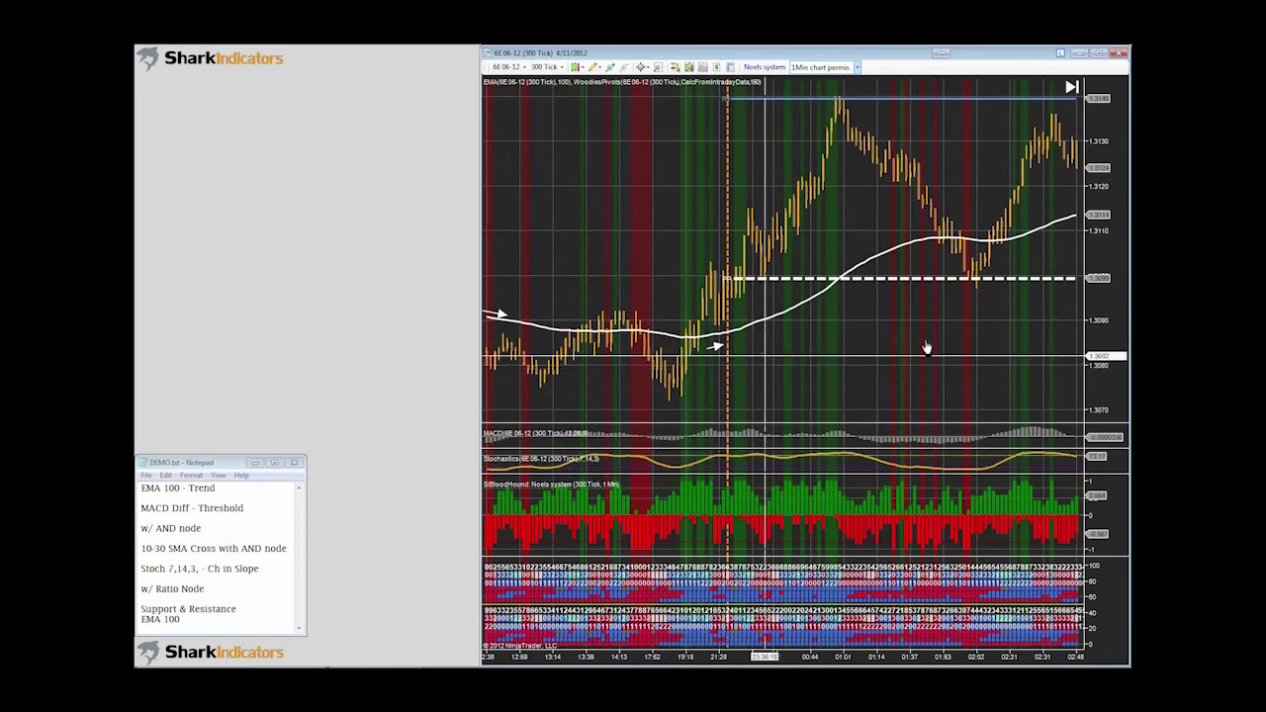
pyautogui.scroll(1, 926, 347)
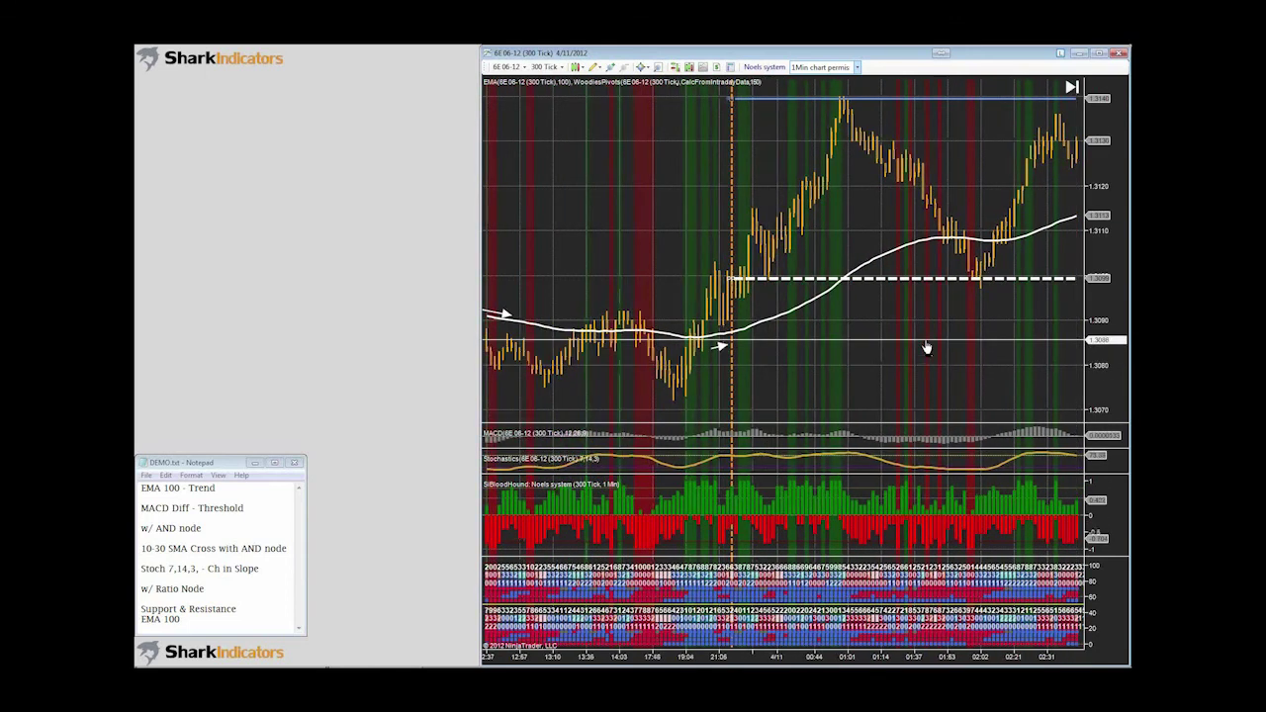
pyautogui.scroll(12, 927, 347)
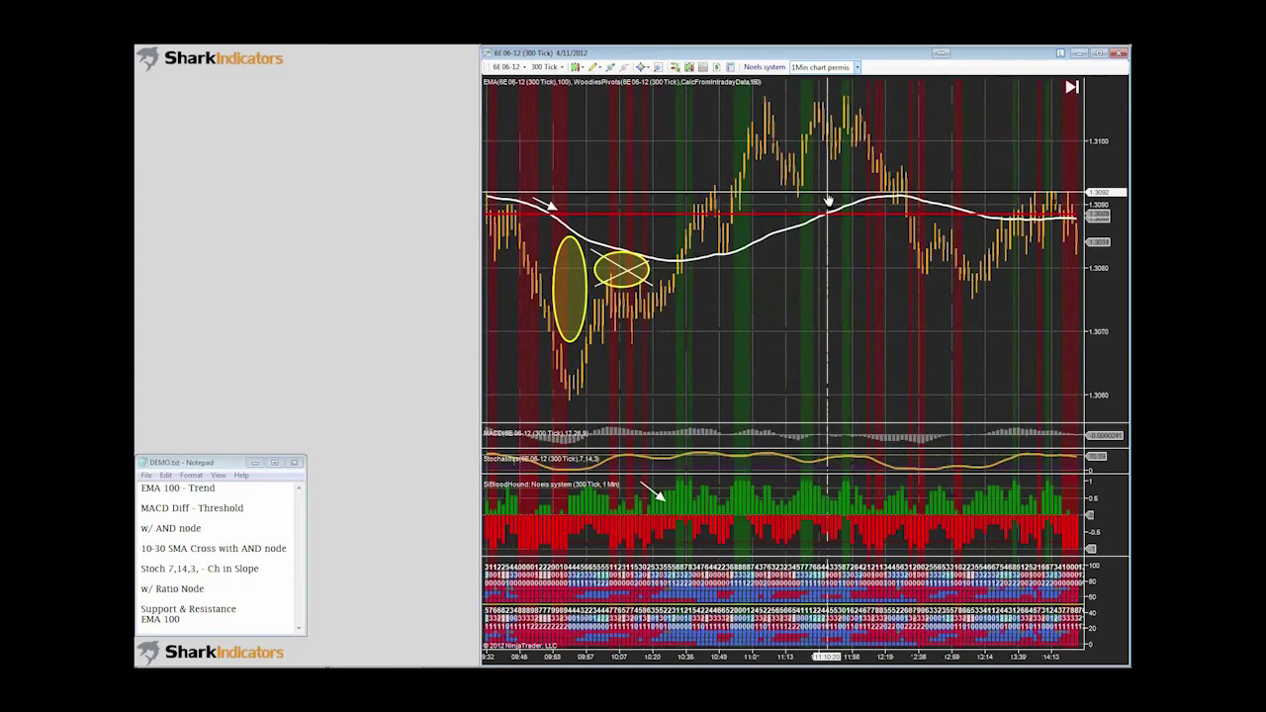
# - Delete the ellipses, crossed lines and arrows drawn on the price panel, and the arrow on the BloodHound panel
pyautogui.moveTo(829, 200)
pyautogui.mouseDown()
pyautogui.moveTo(849, 333)
pyautogui.moveTo(938, 333)
pyautogui.mouseUp()
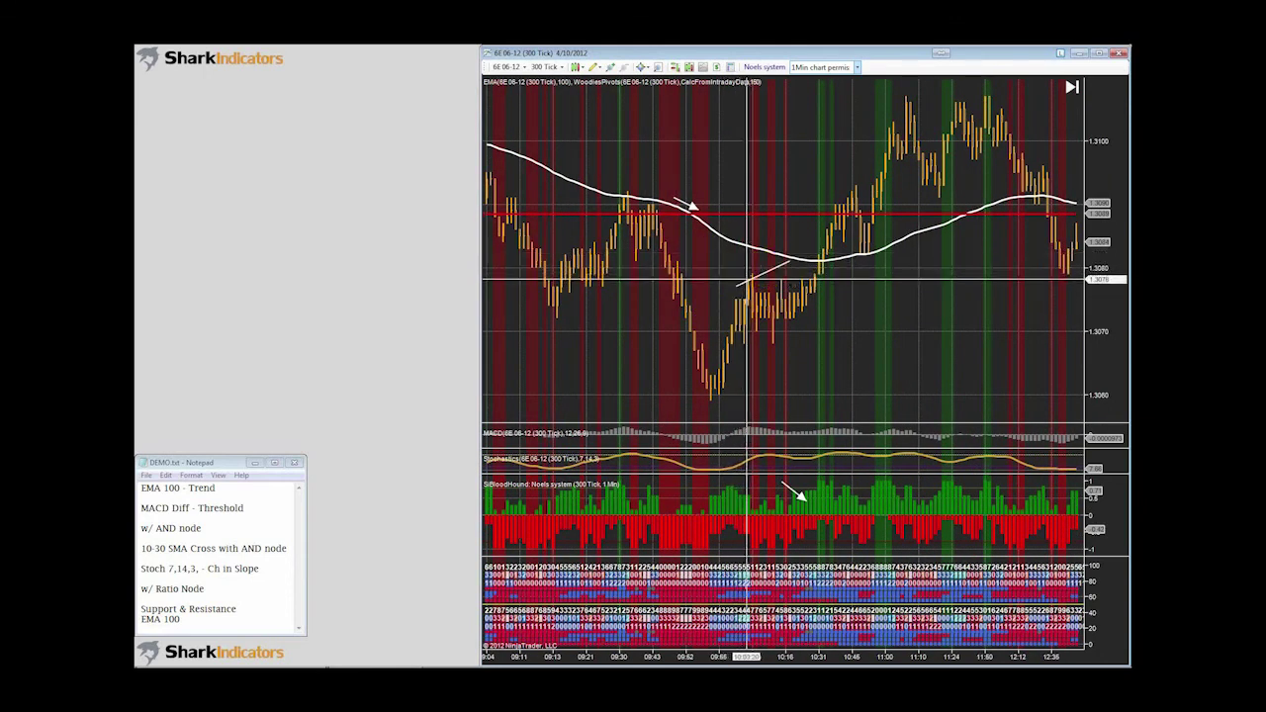
pyautogui.press('Delete')
pyautogui.click(762, 275)
pyautogui.press('Delete')
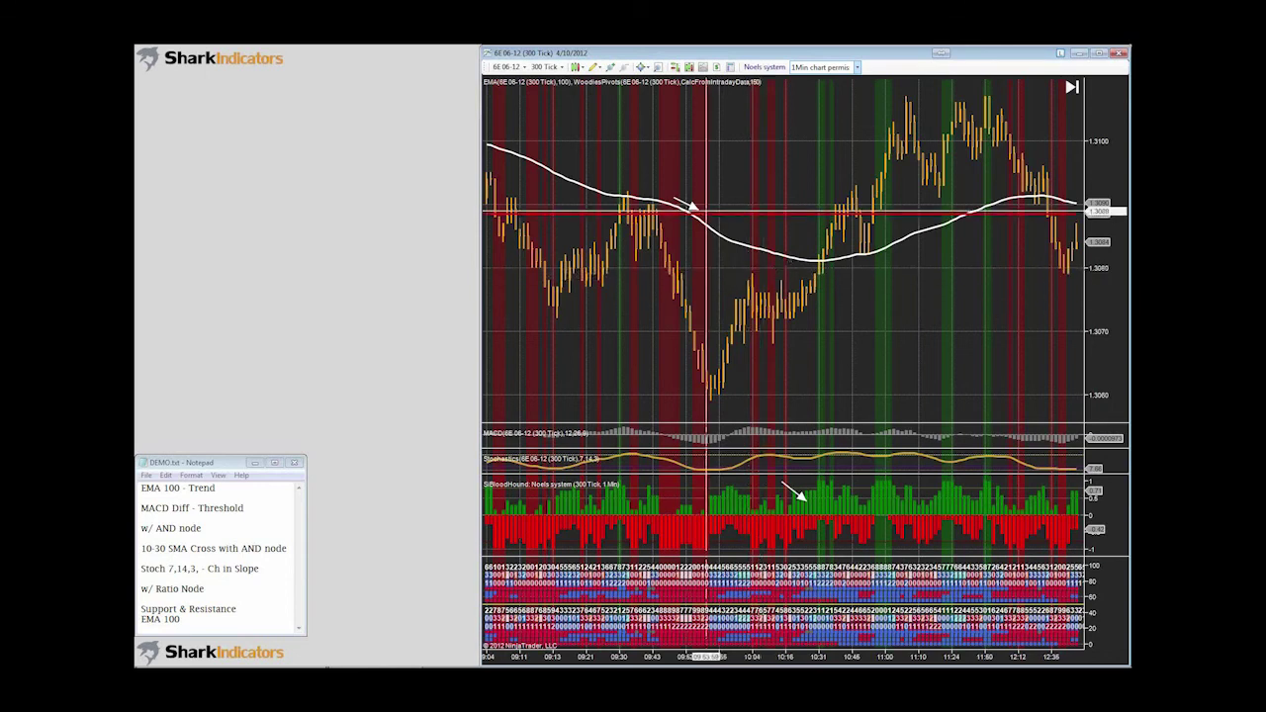
pyautogui.click(687, 203)
pyautogui.press('Delete')
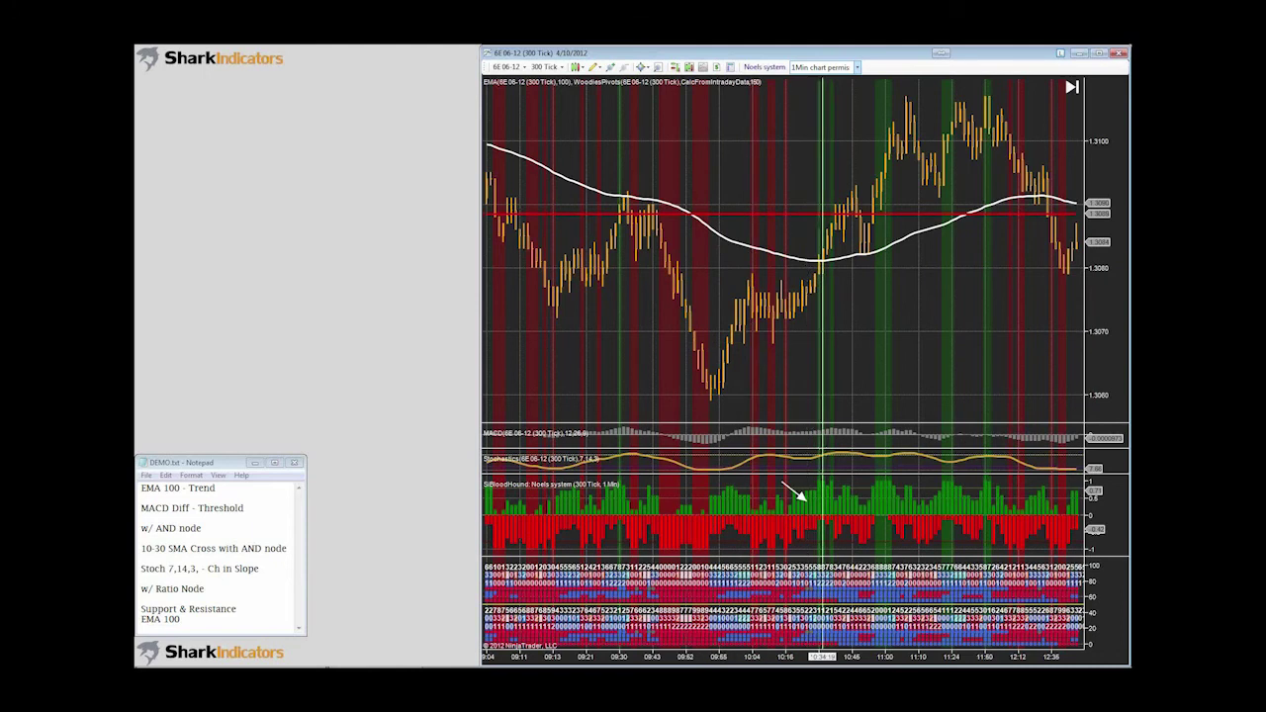
pyautogui.click(786, 487)
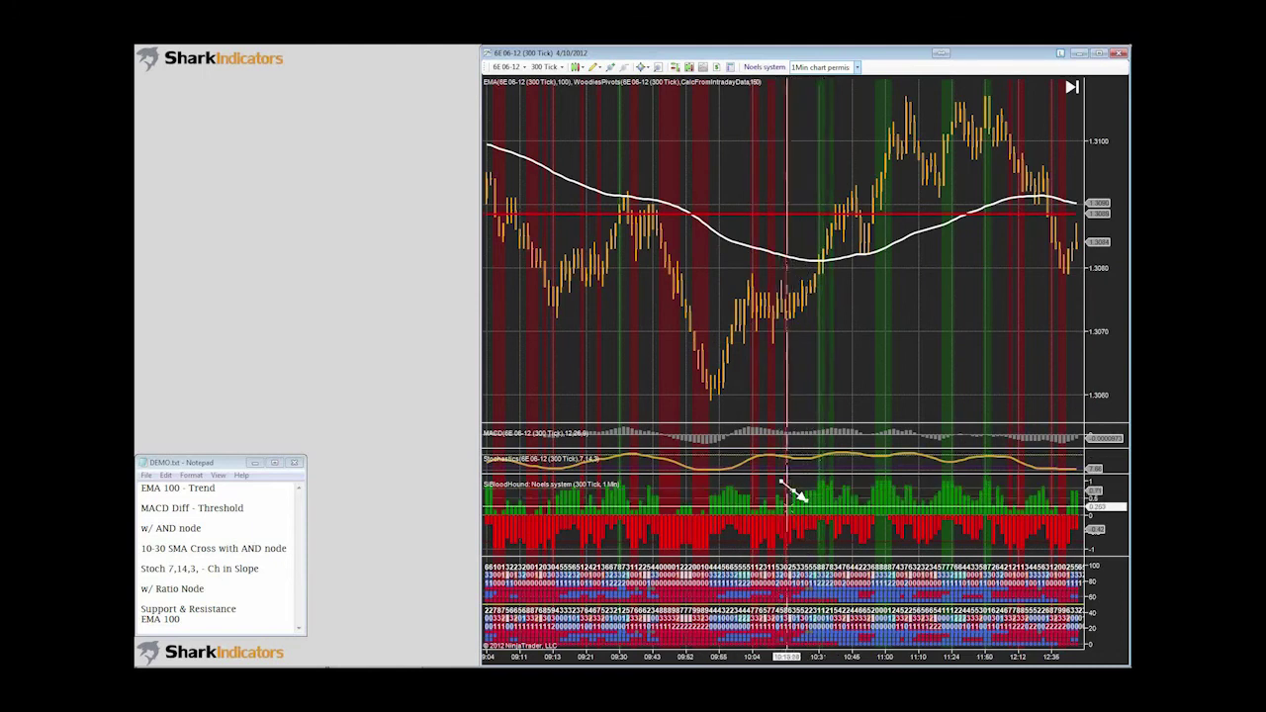
pyautogui.press('Delete')
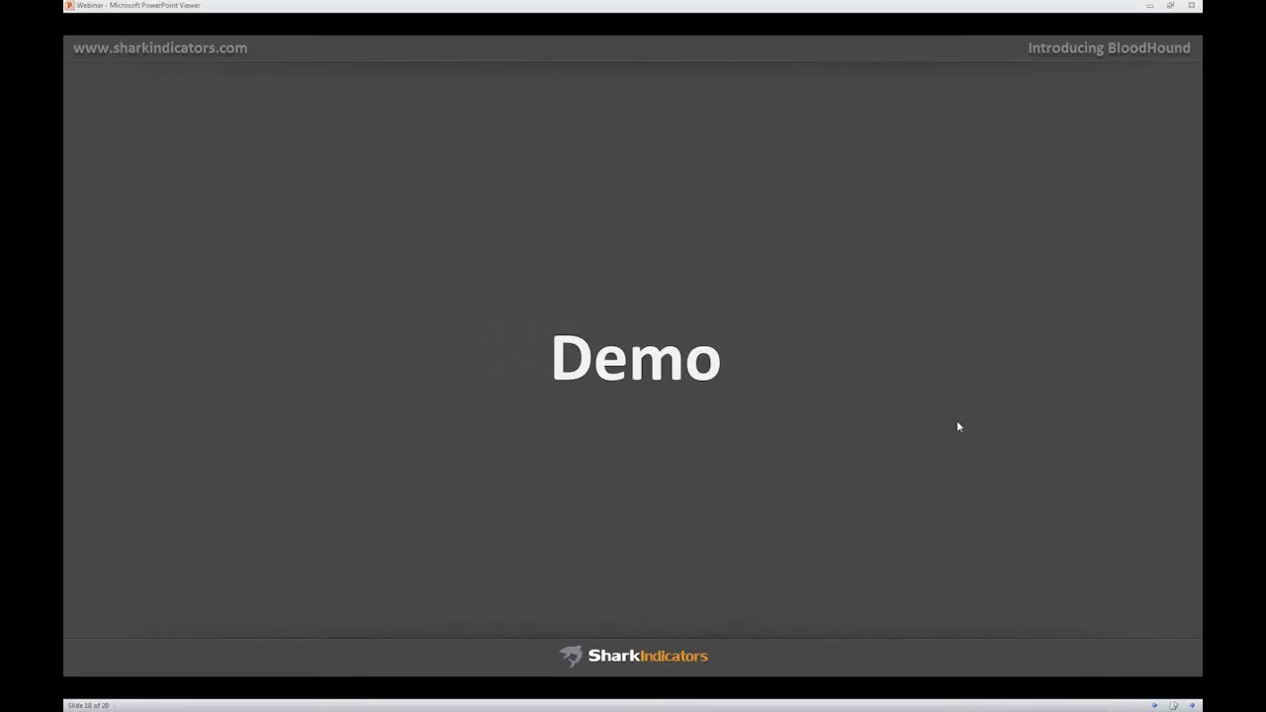
pyautogui.press('Right')
pyautogui.press('Right')
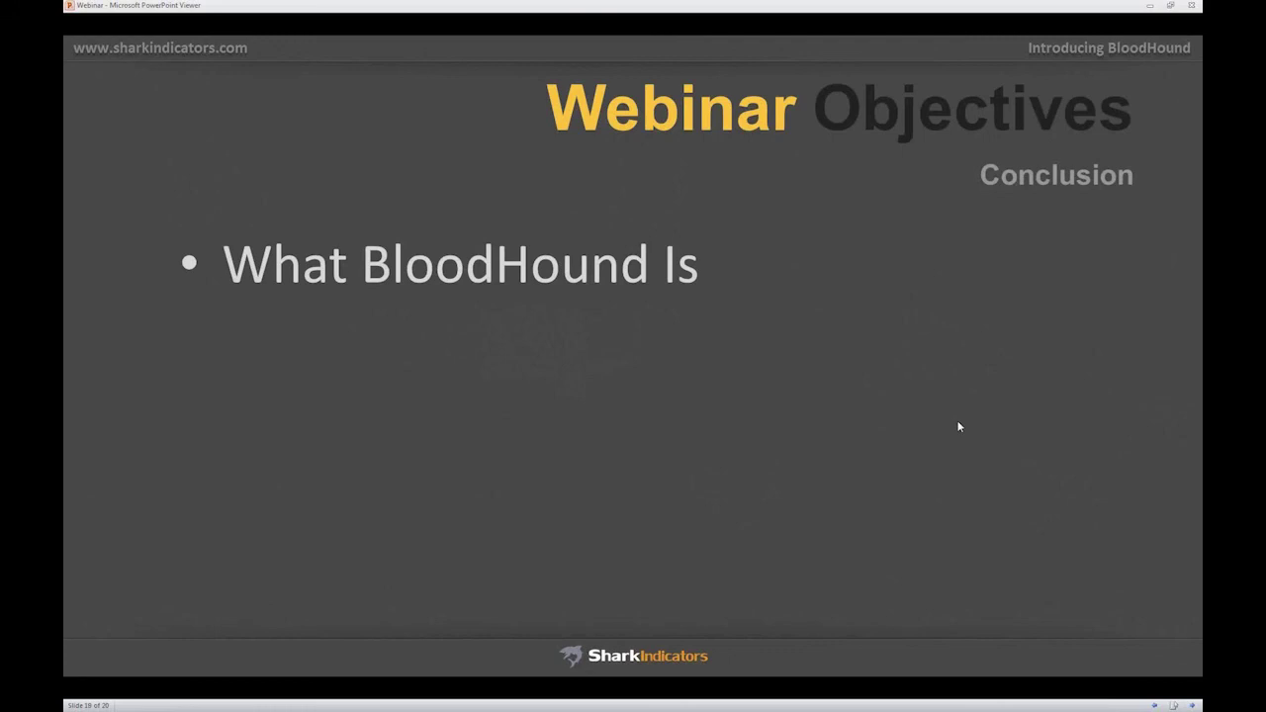
pyautogui.press('Right')
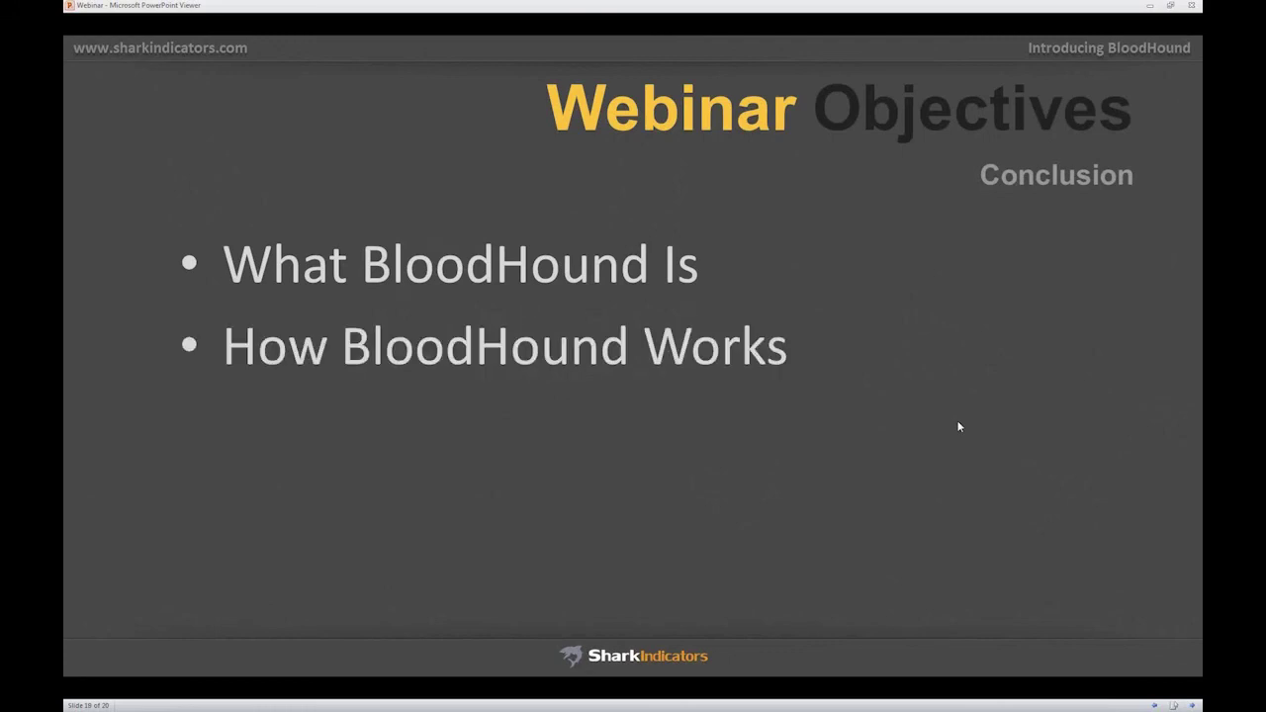
pyautogui.press('Right')
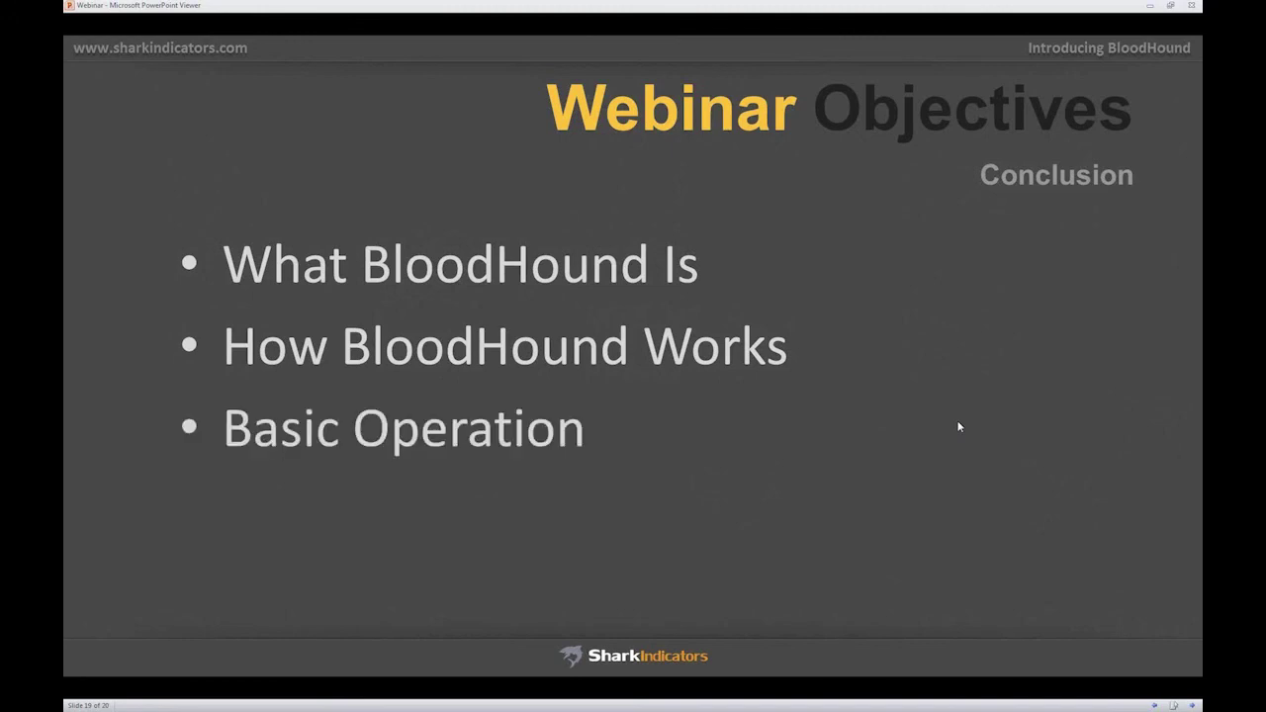